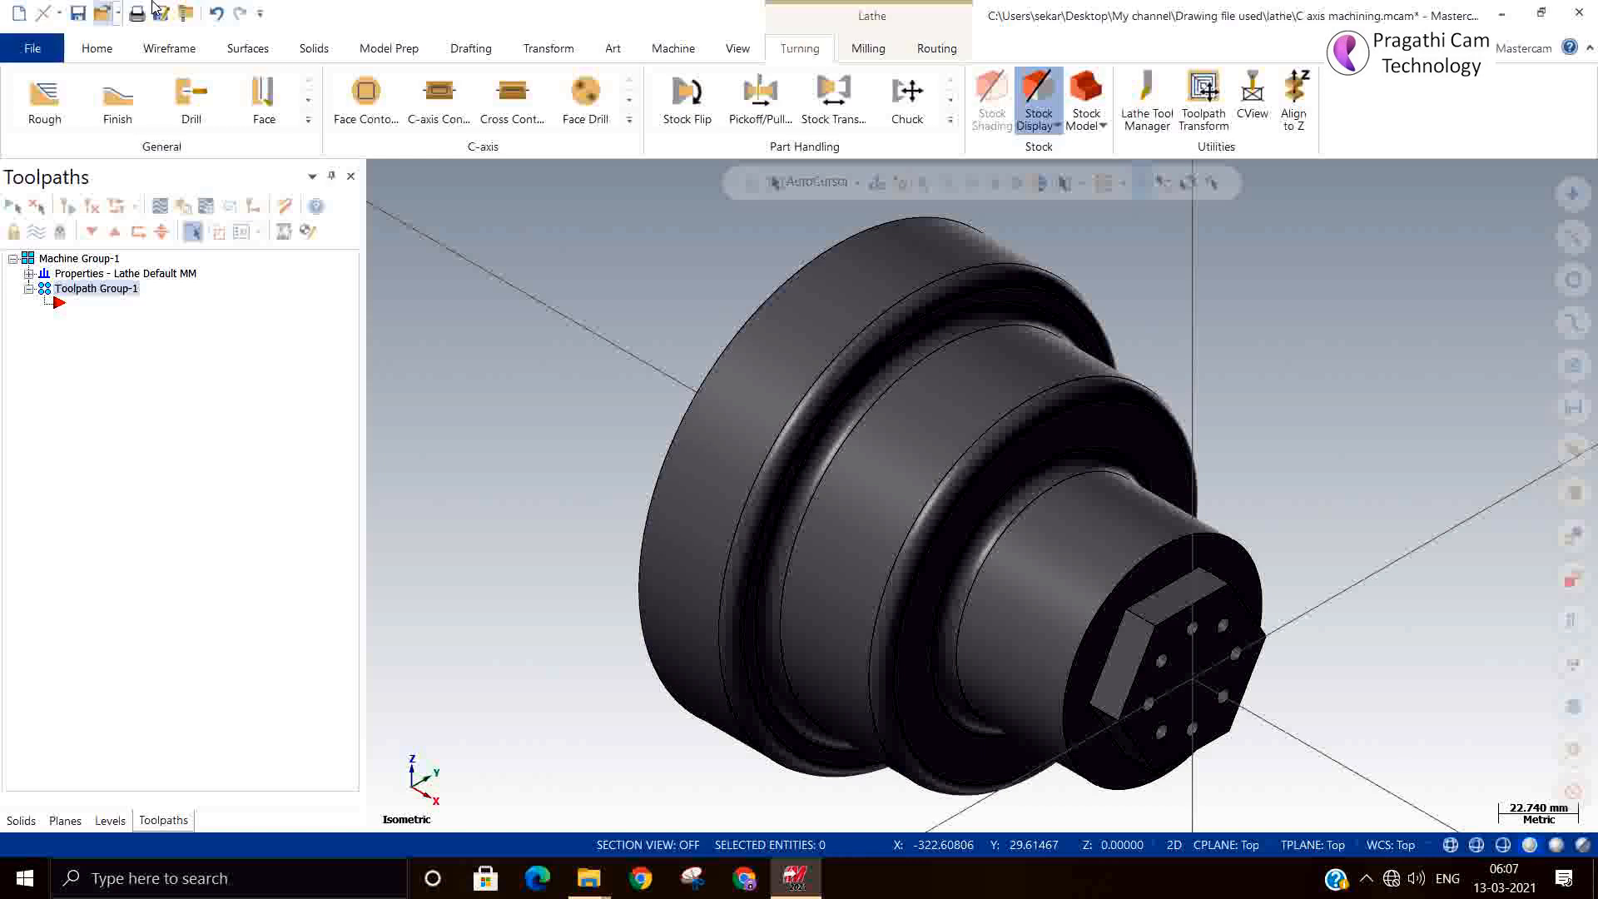
click(631, 123)
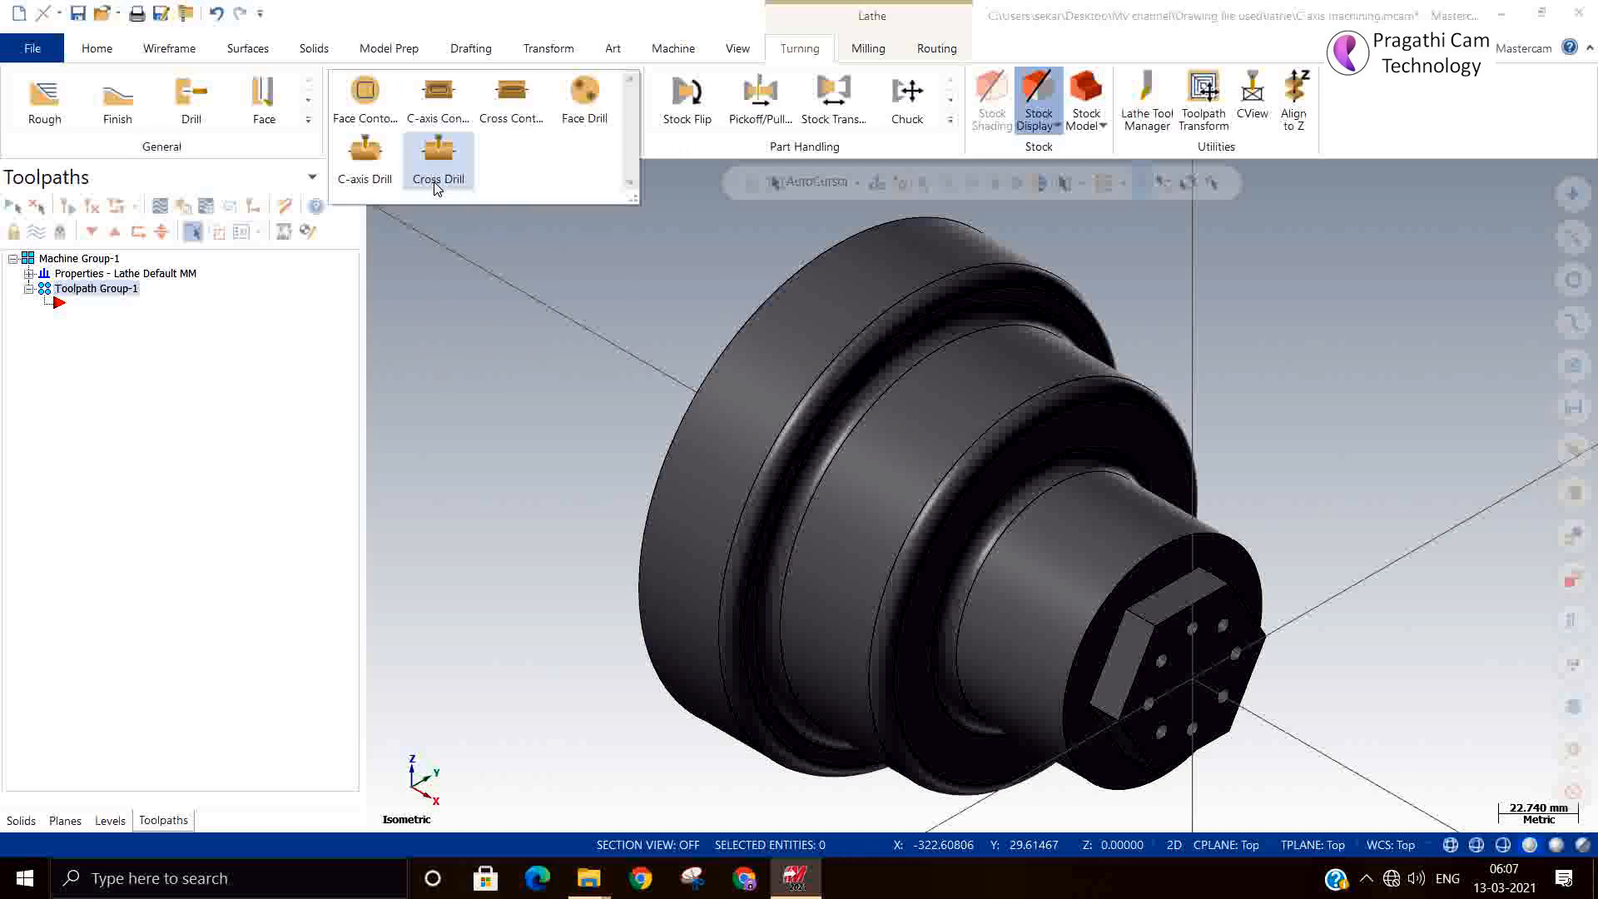
click(1340, 545)
middle_drag(1380, 589, 1415, 531)
scroll(1157, 579, up, 5)
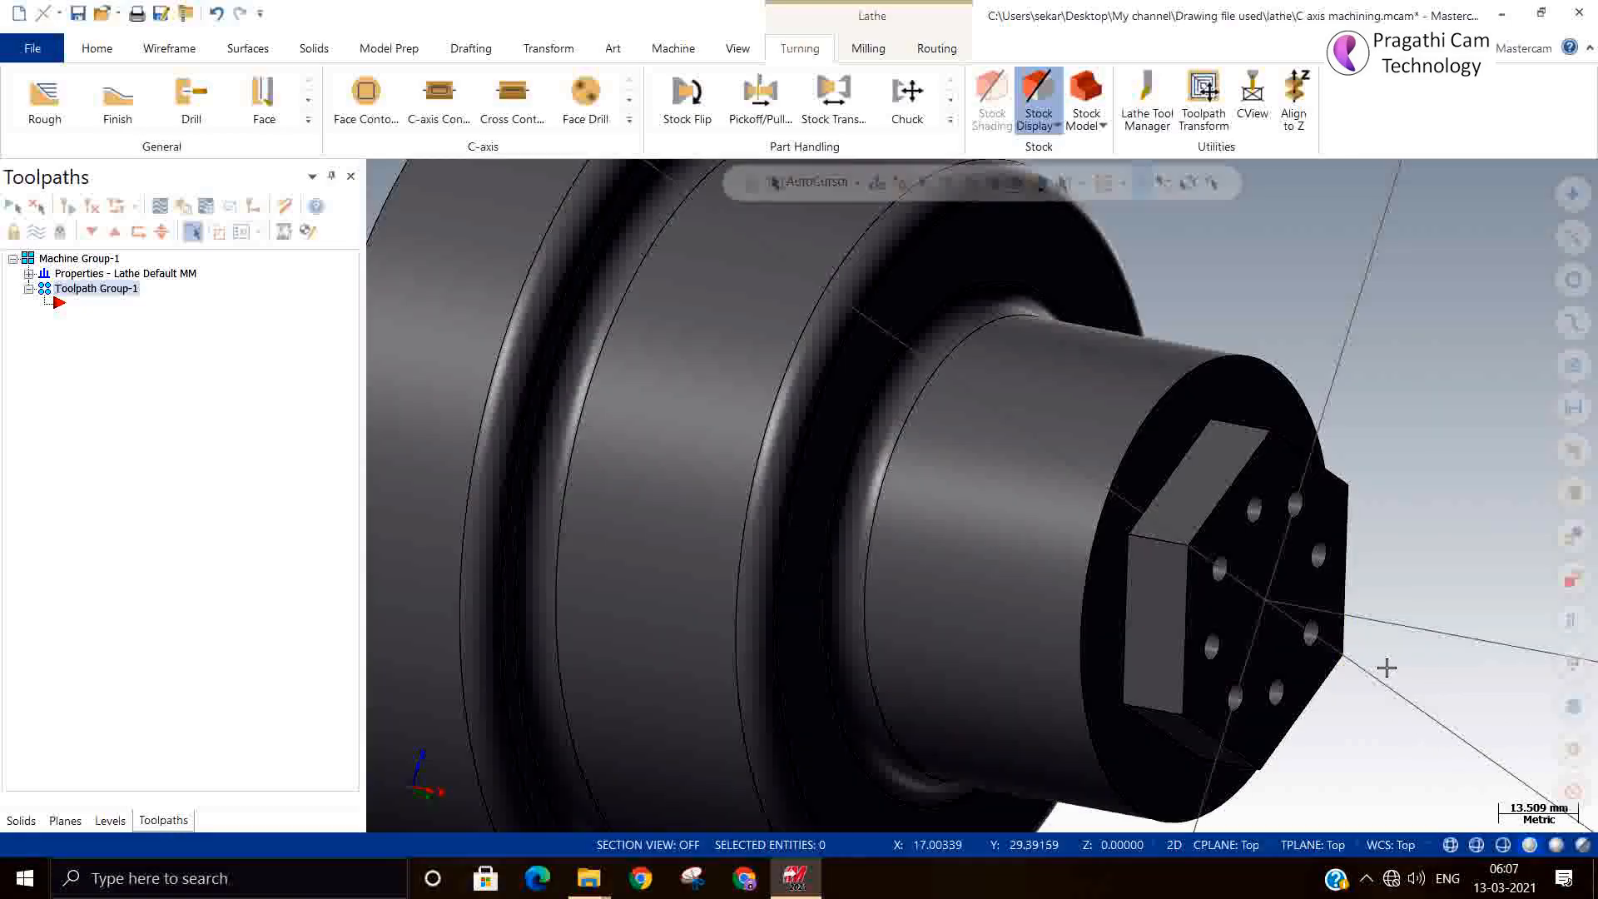
middle_drag(1387, 666, 1266, 575)
scroll(1266, 575, down, 5)
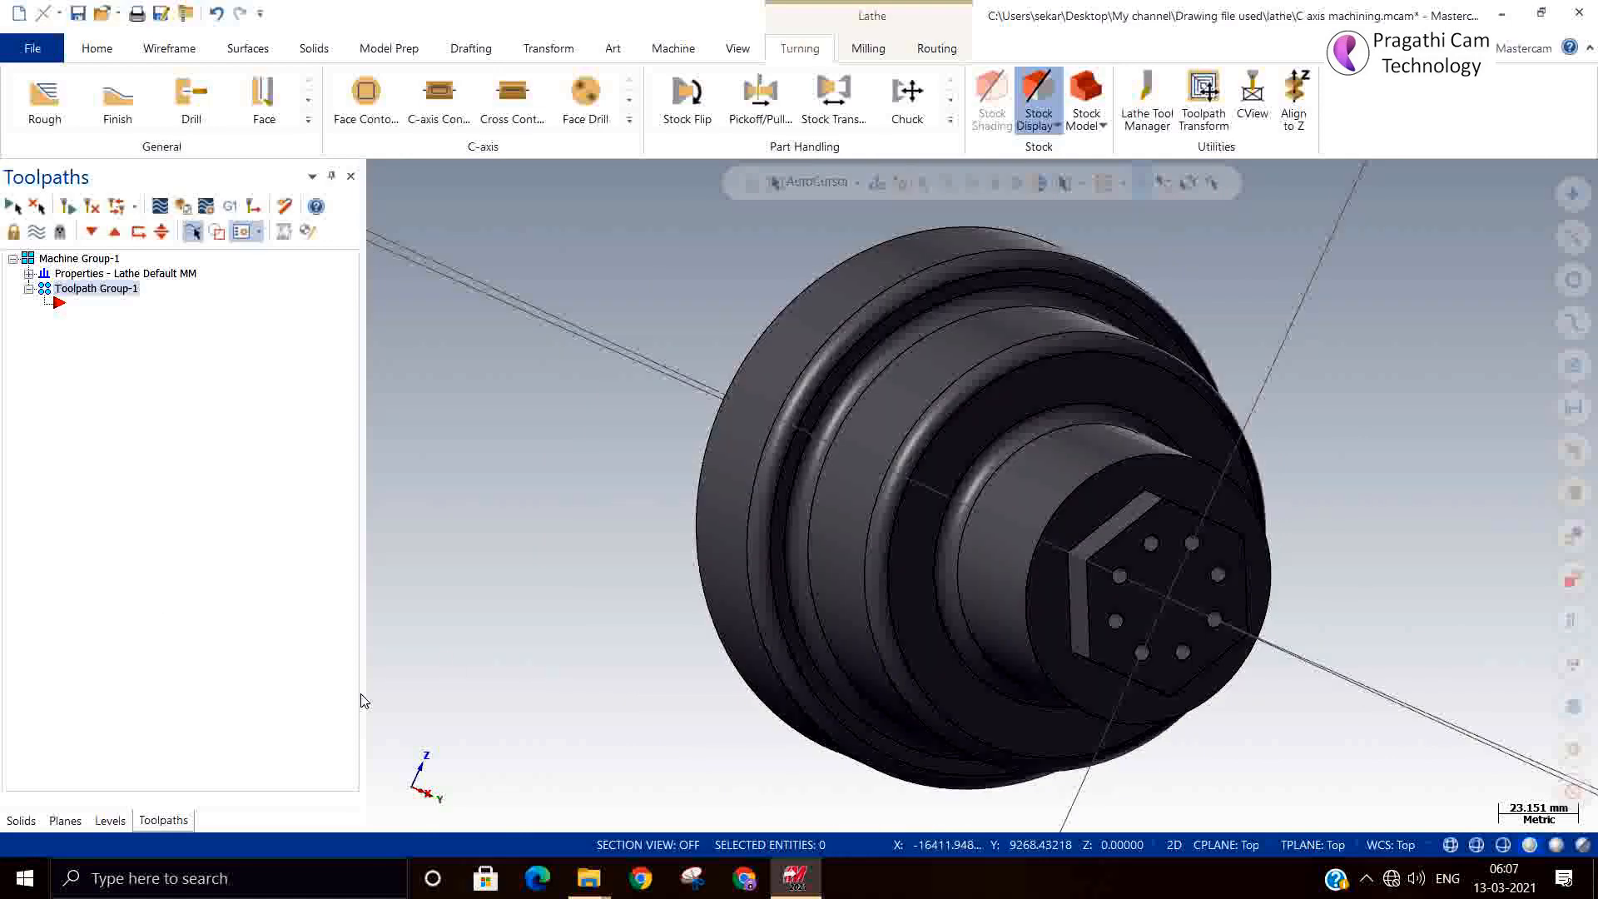
Open the left spindle stock properties in the machine group's stock setup, with the part seen in the Top view
right_click(476, 492)
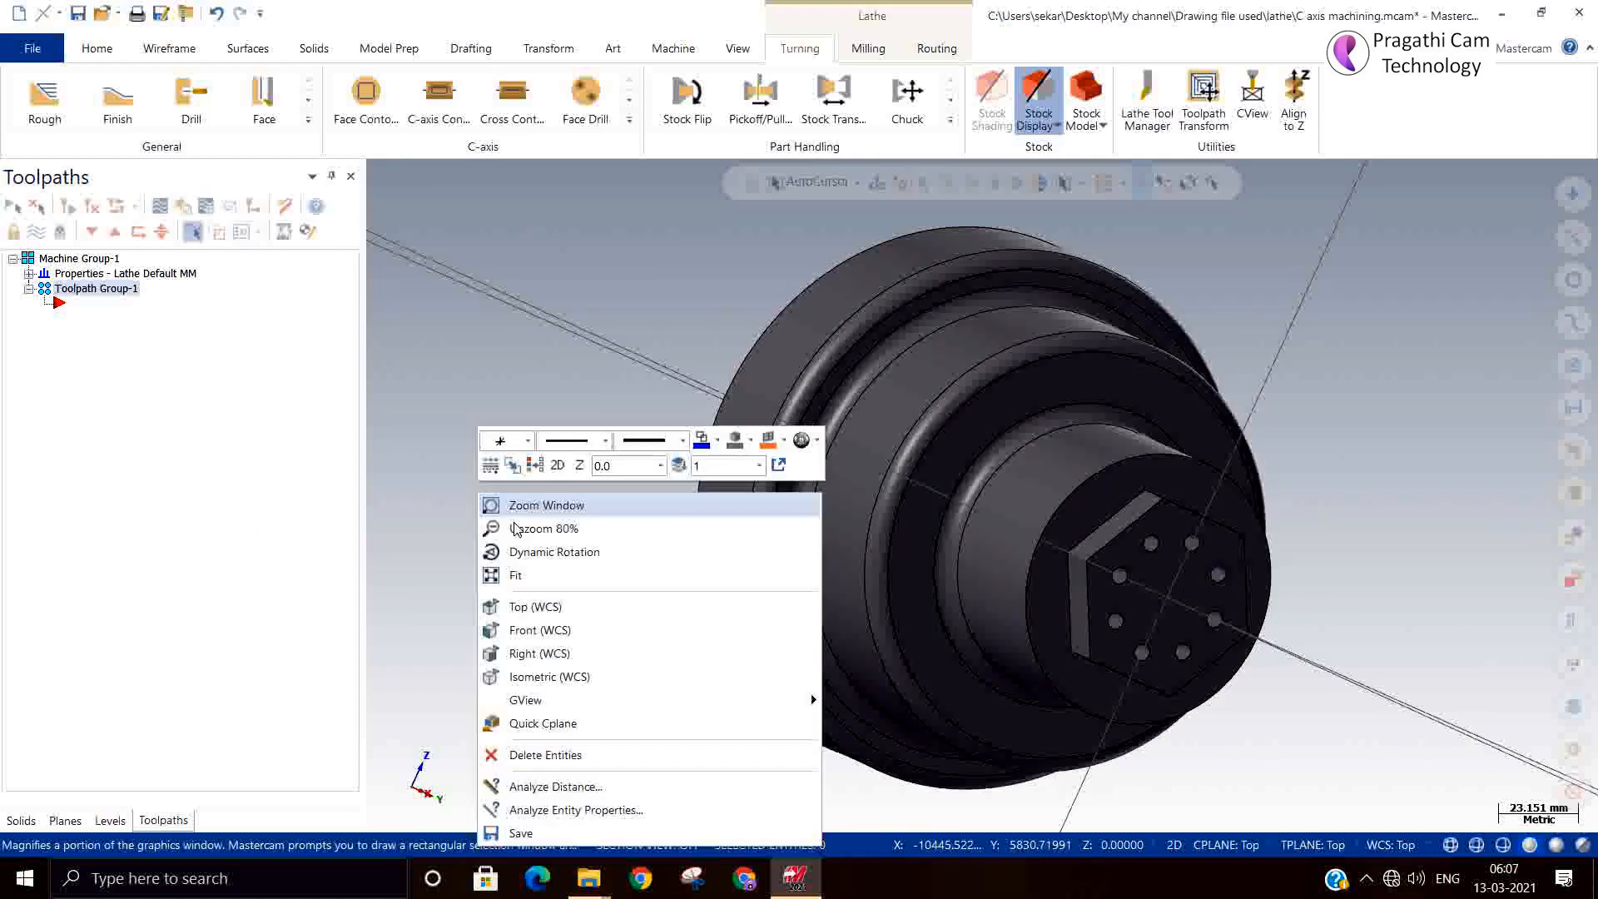
click(522, 607)
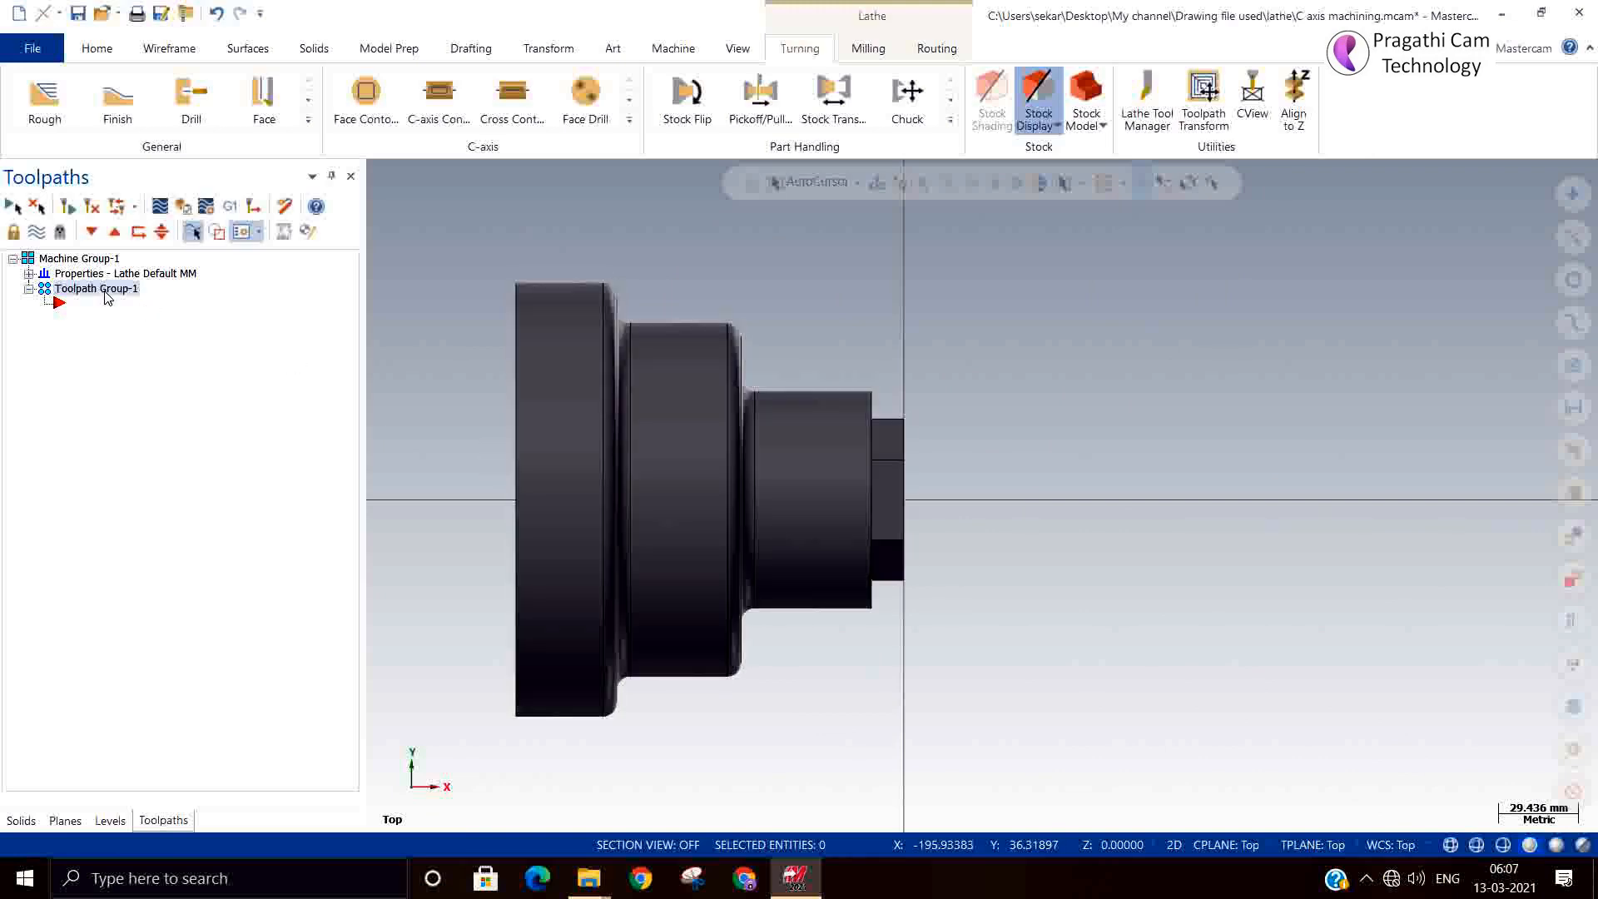
click(29, 273)
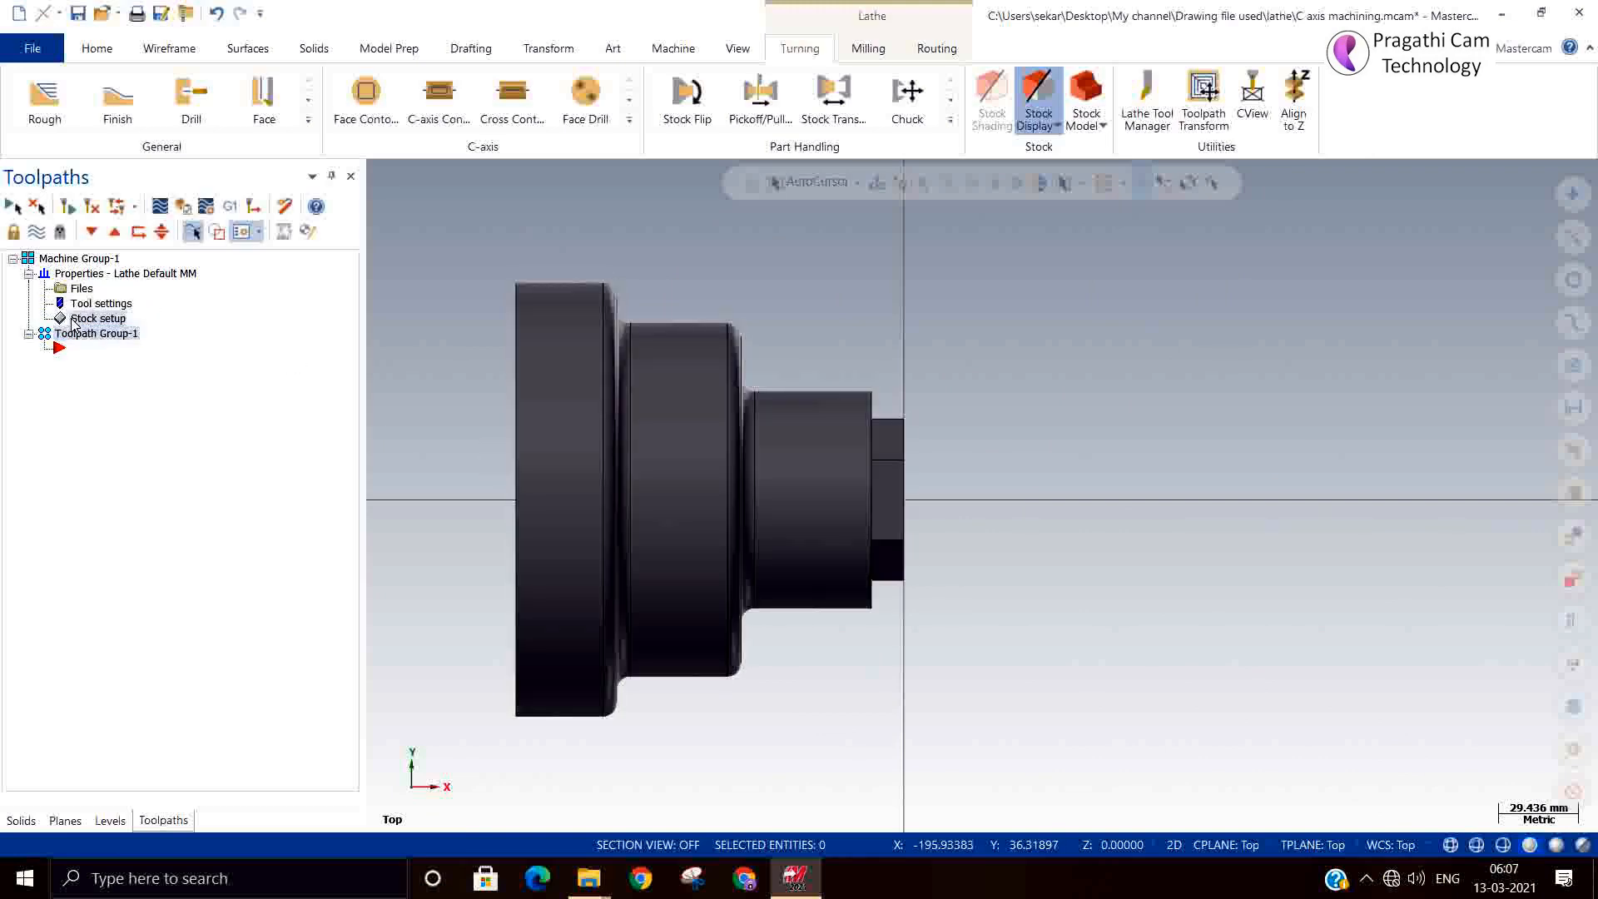
click(92, 319)
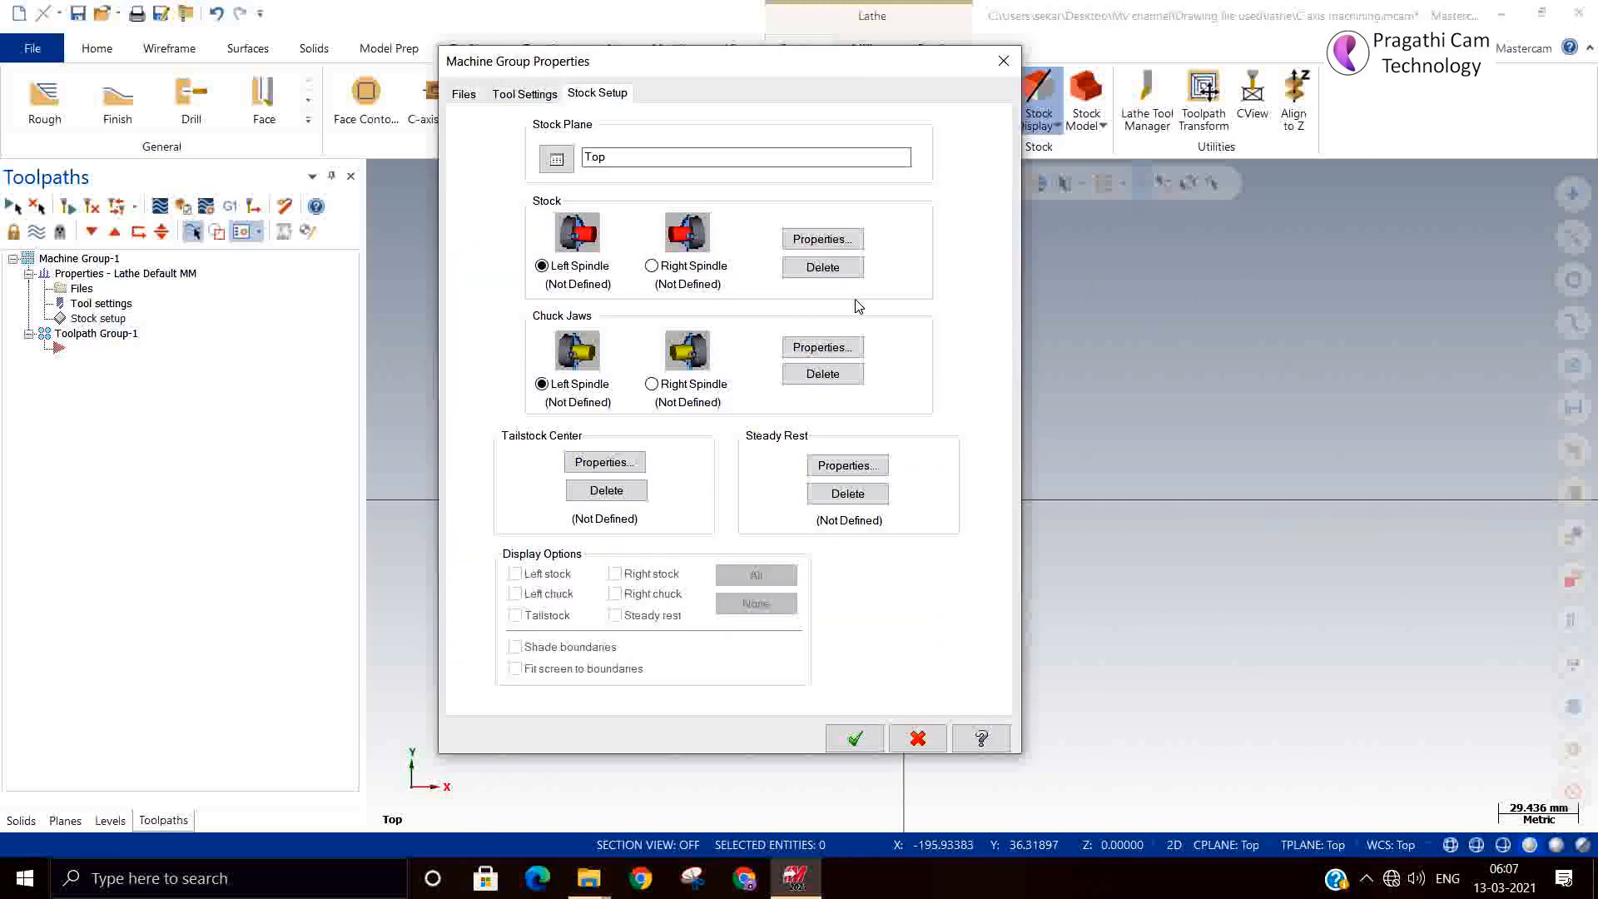
click(826, 247)
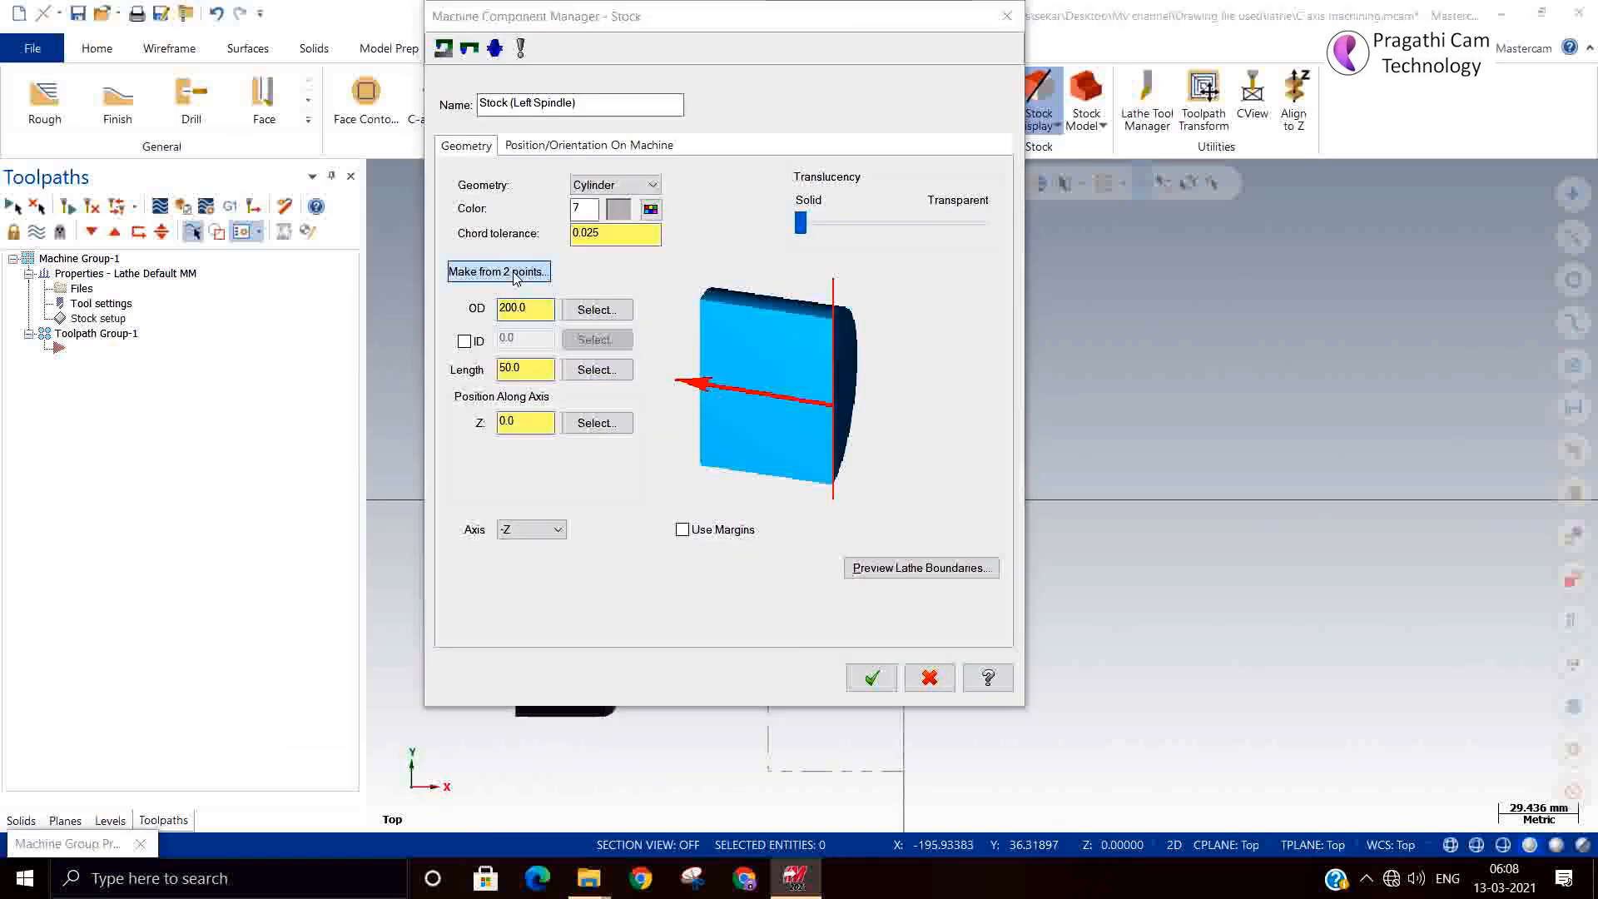
Define the cylindrical stock from two points, the front face centre and the part's rear outer corner, about 159.72 mm OD and 142.89 mm long
click(515, 275)
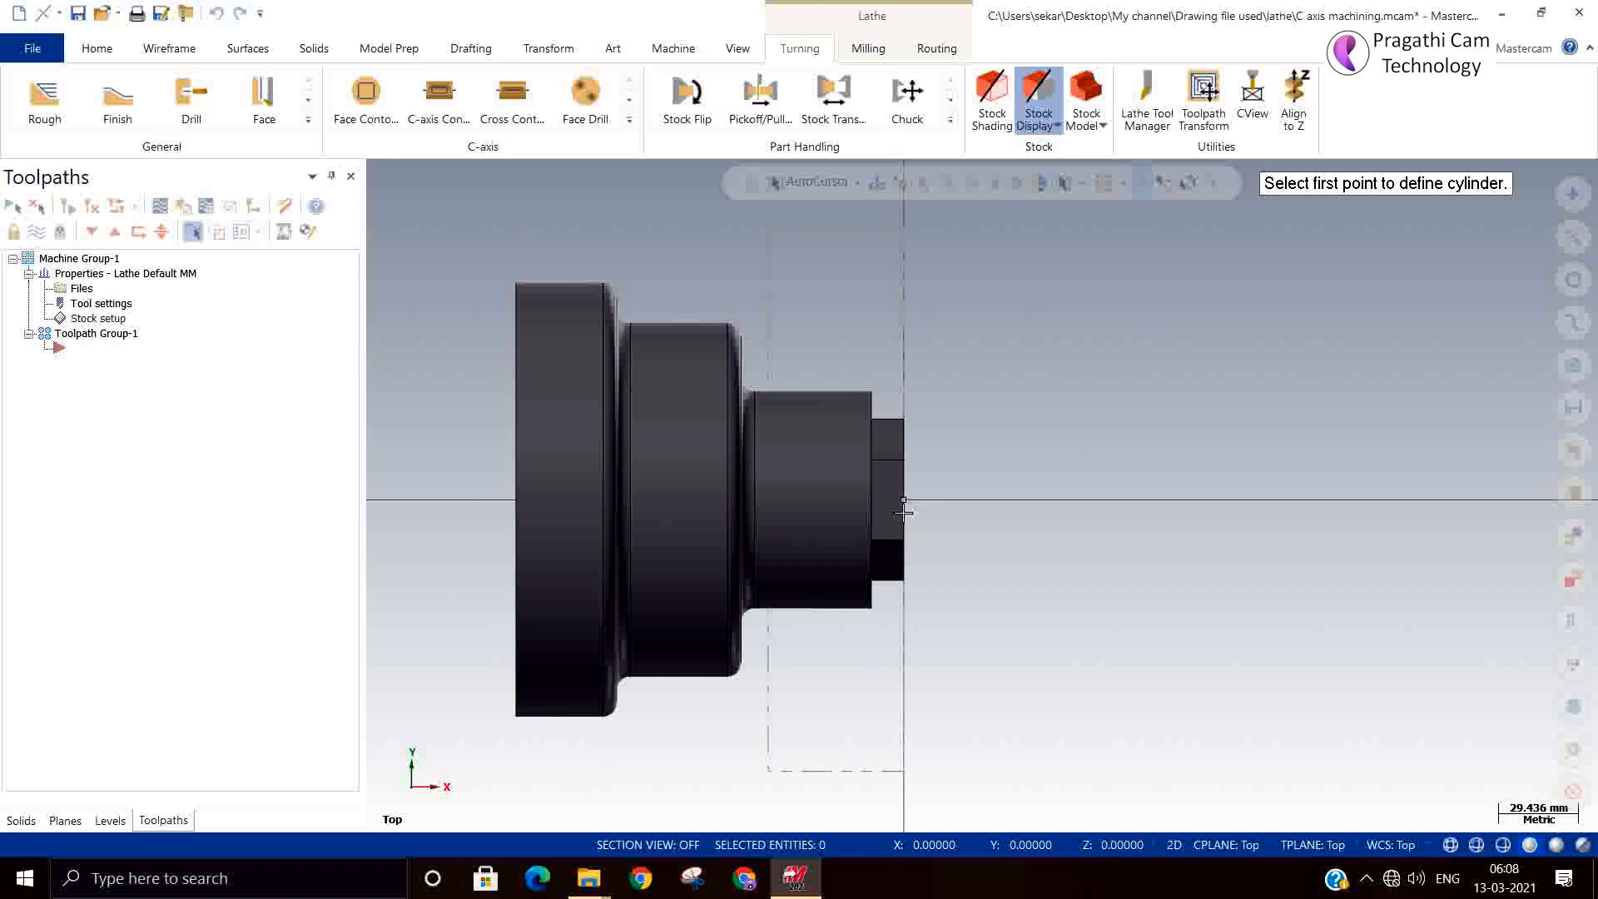
middle_drag(966, 536, 907, 510)
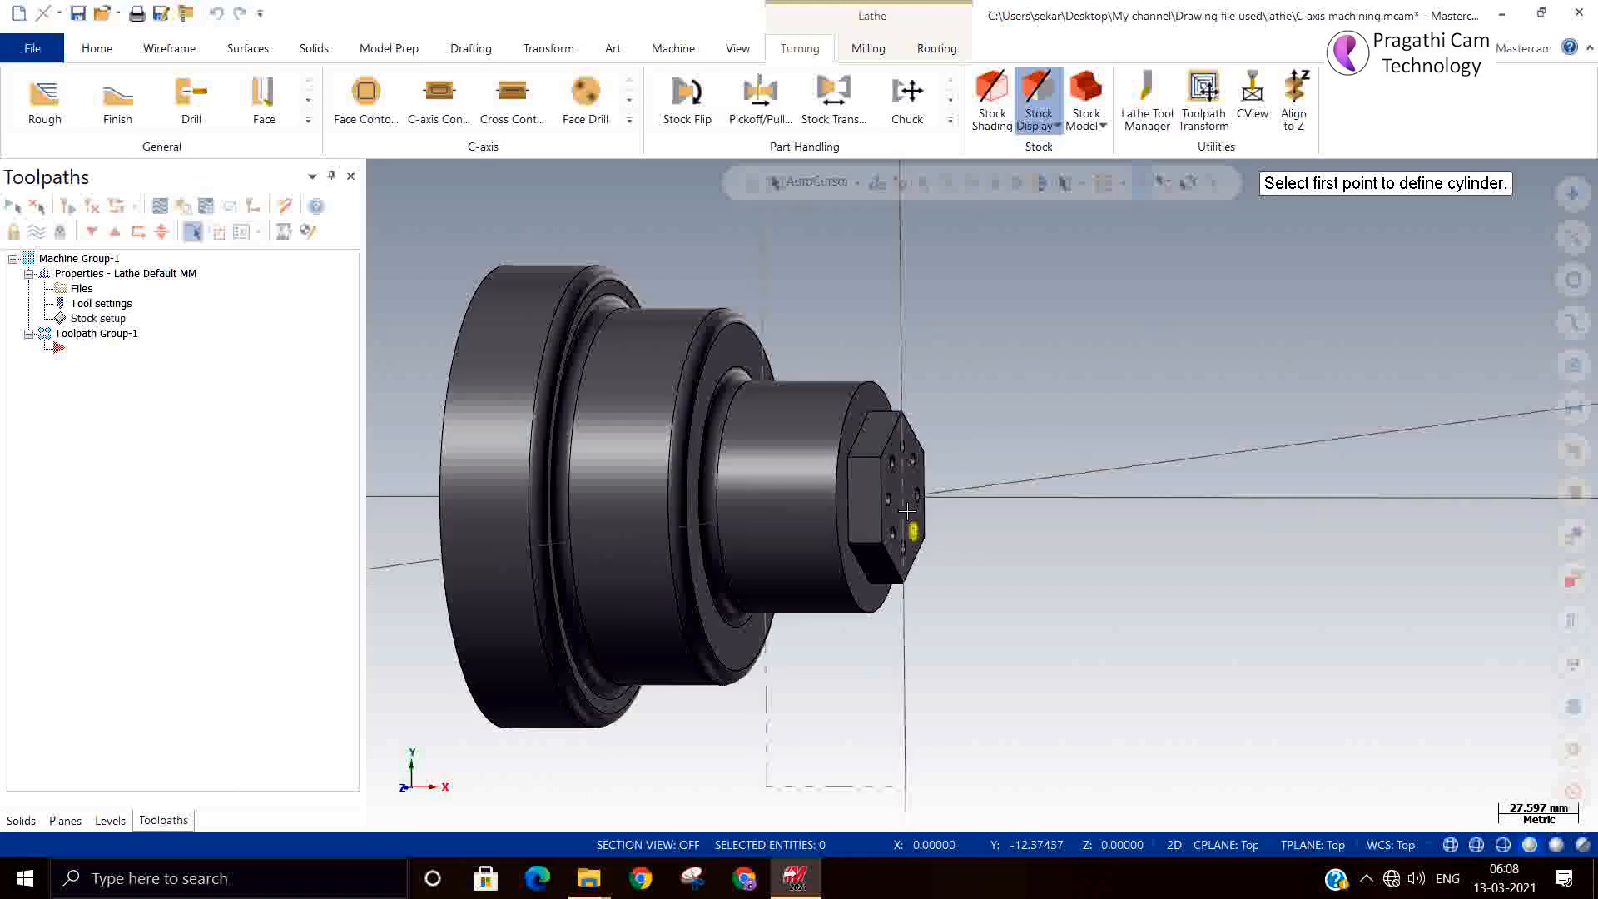
click(907, 506)
scroll(947, 485, down, 2)
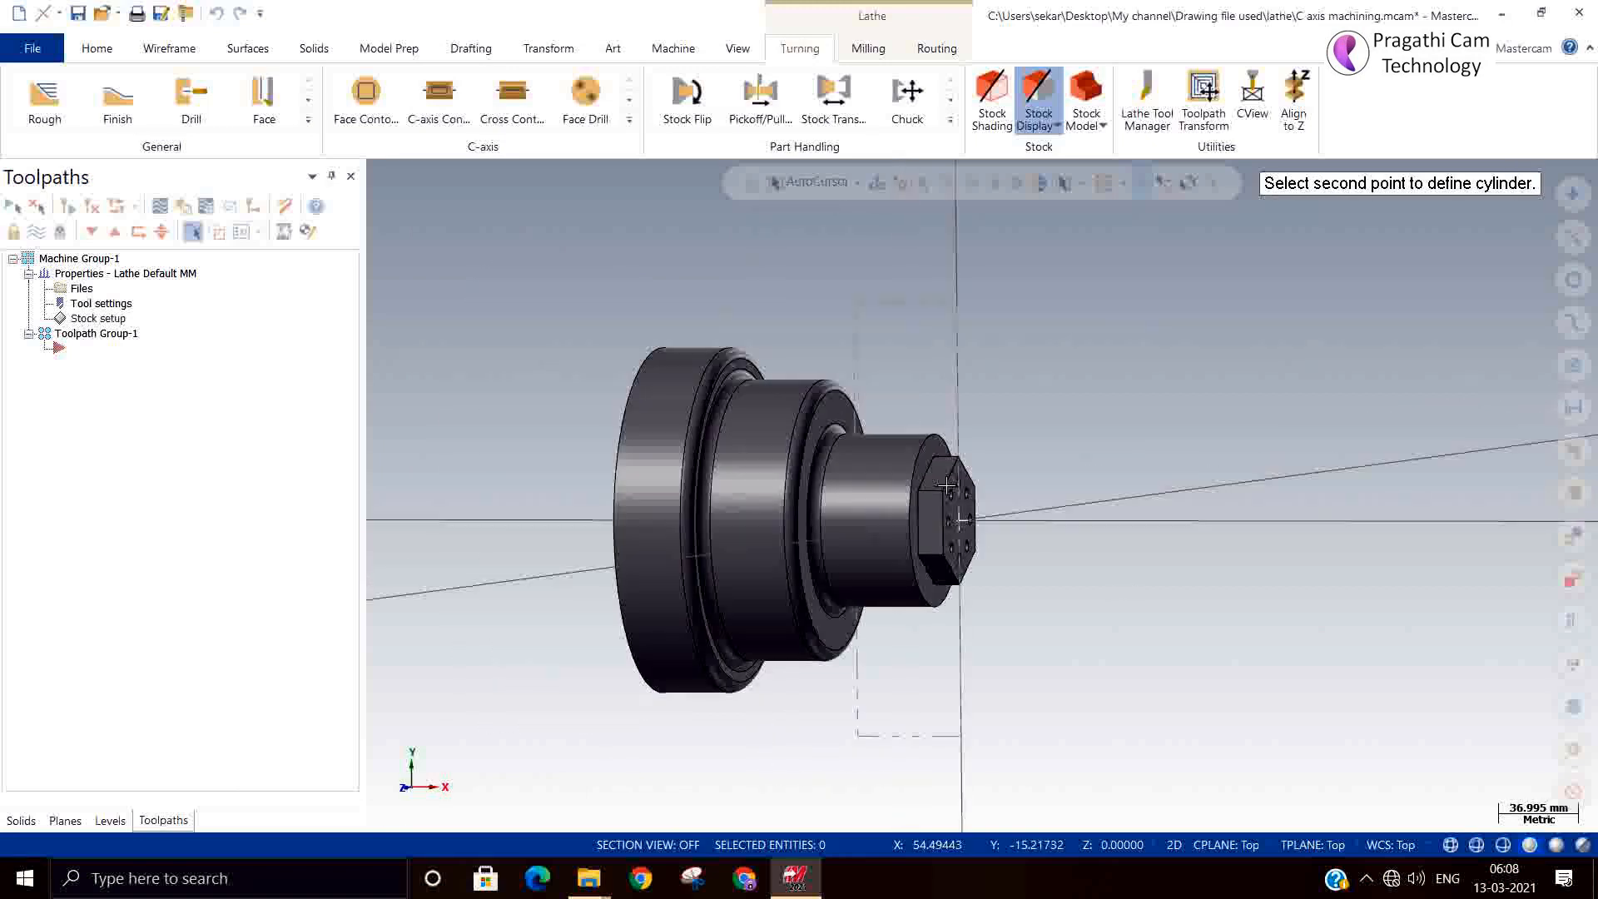
right_click(647, 331)
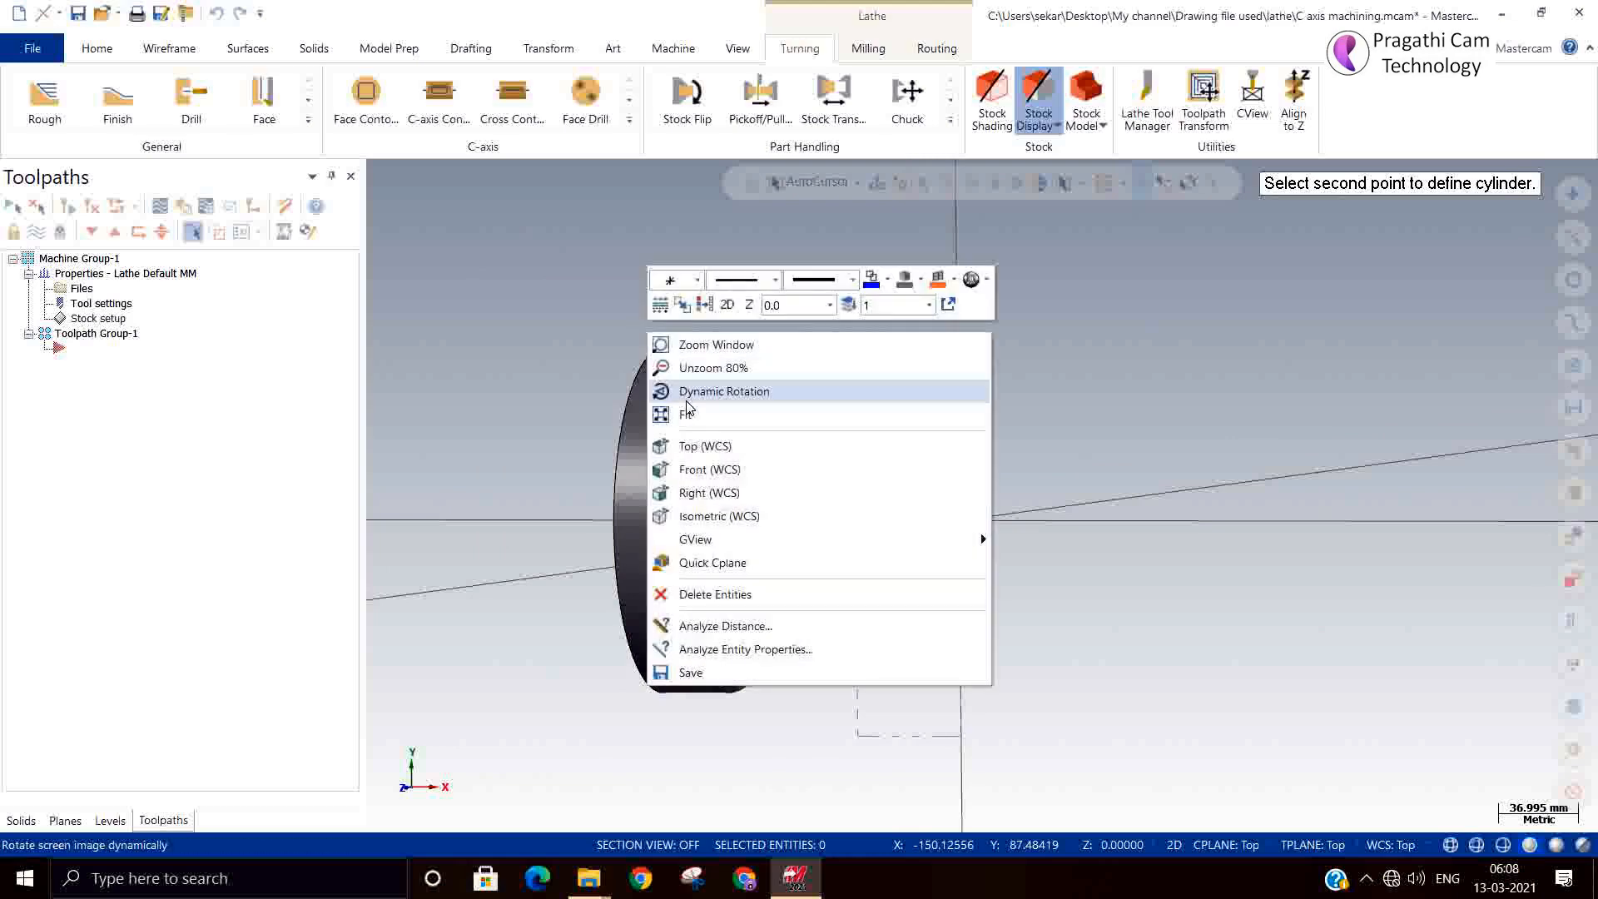
click(678, 446)
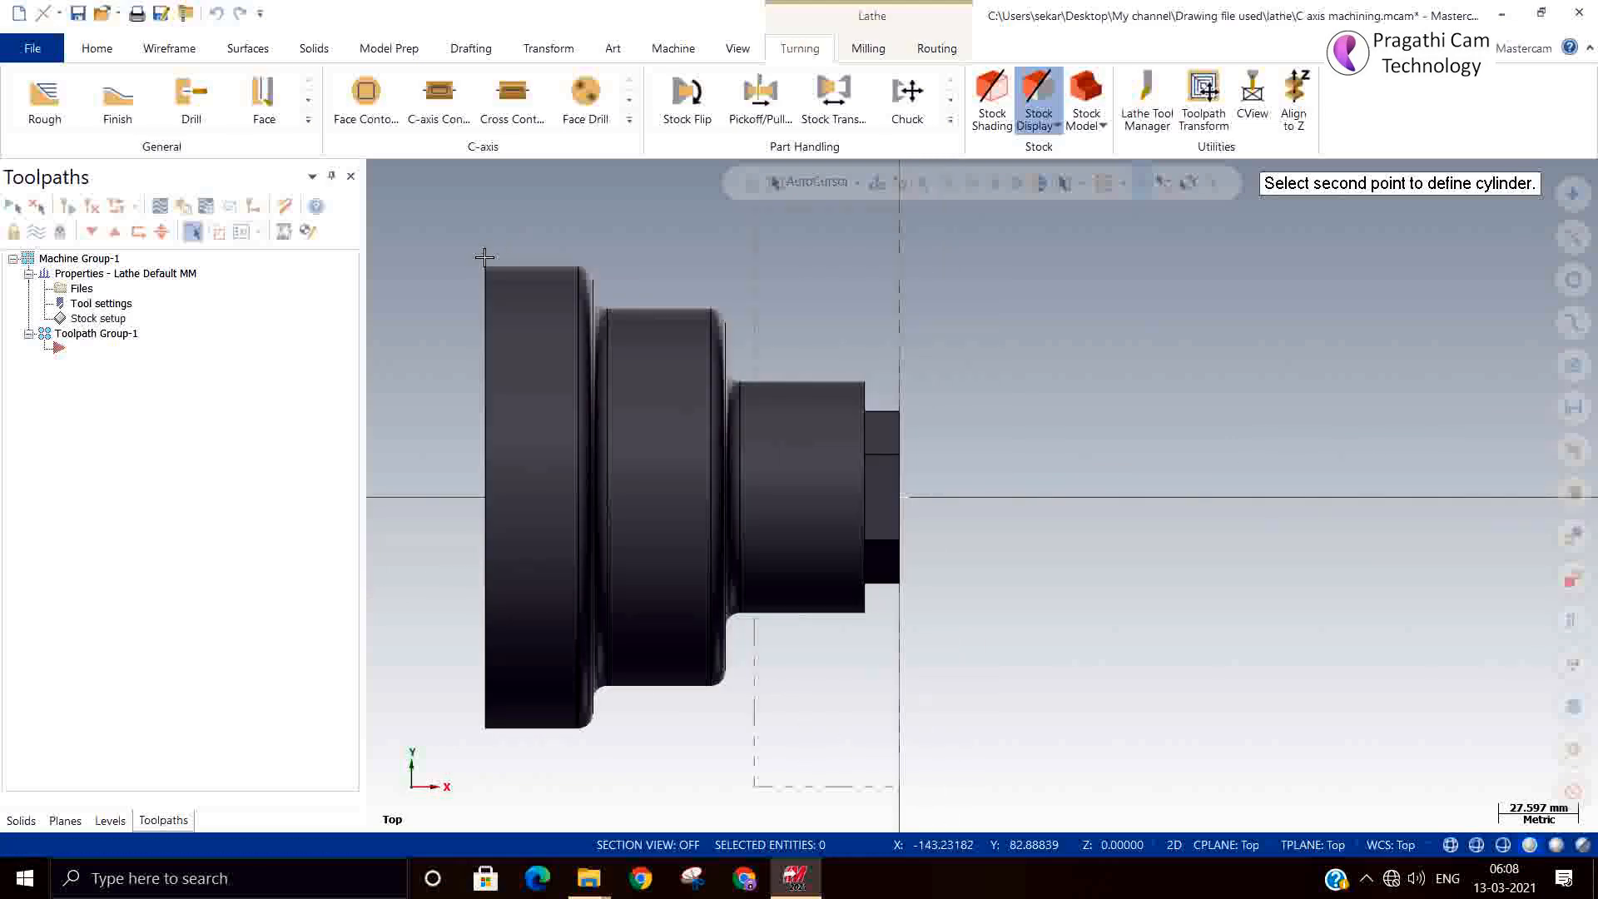
click(484, 262)
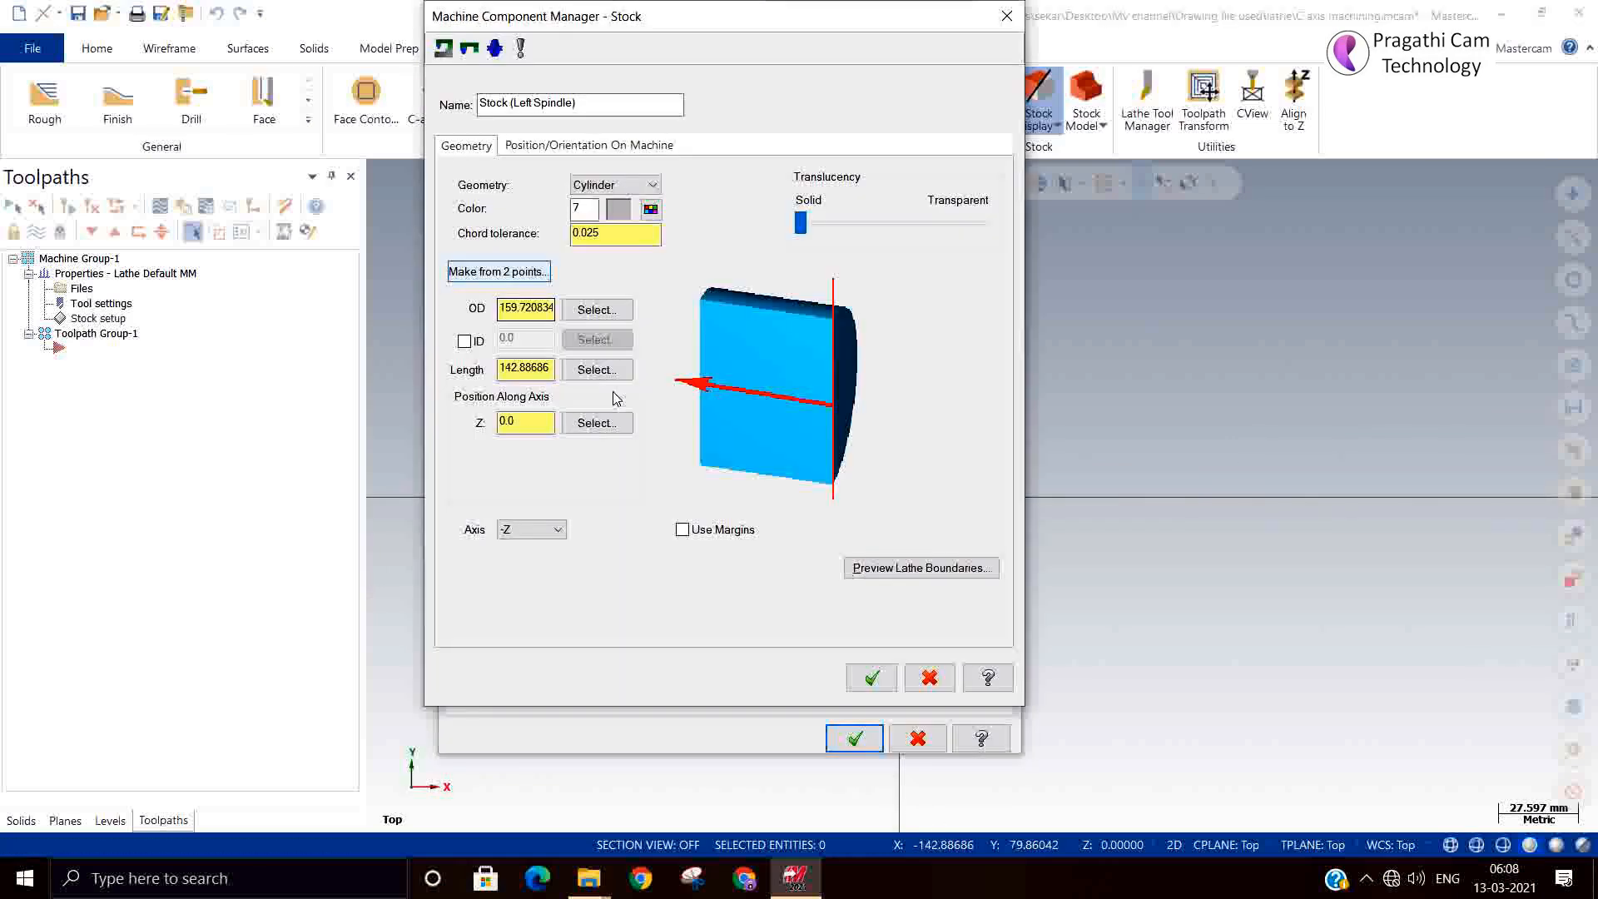
Preview the stock's lathe boundaries, check its position and orientation settings, and accept the left spindle stock
click(884, 566)
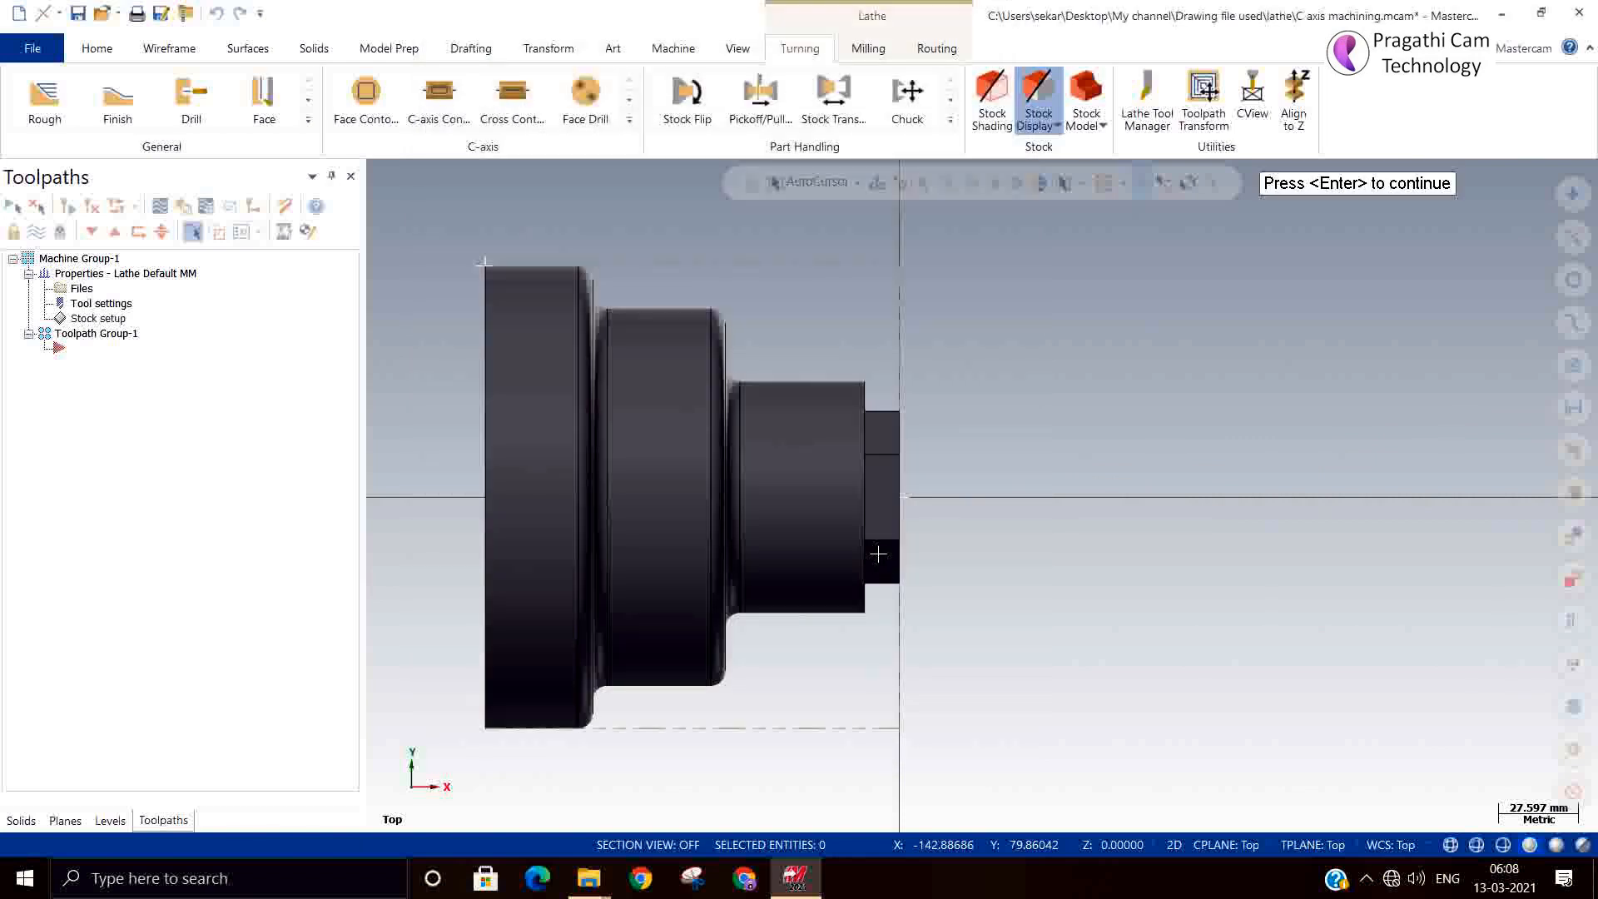
key(Return)
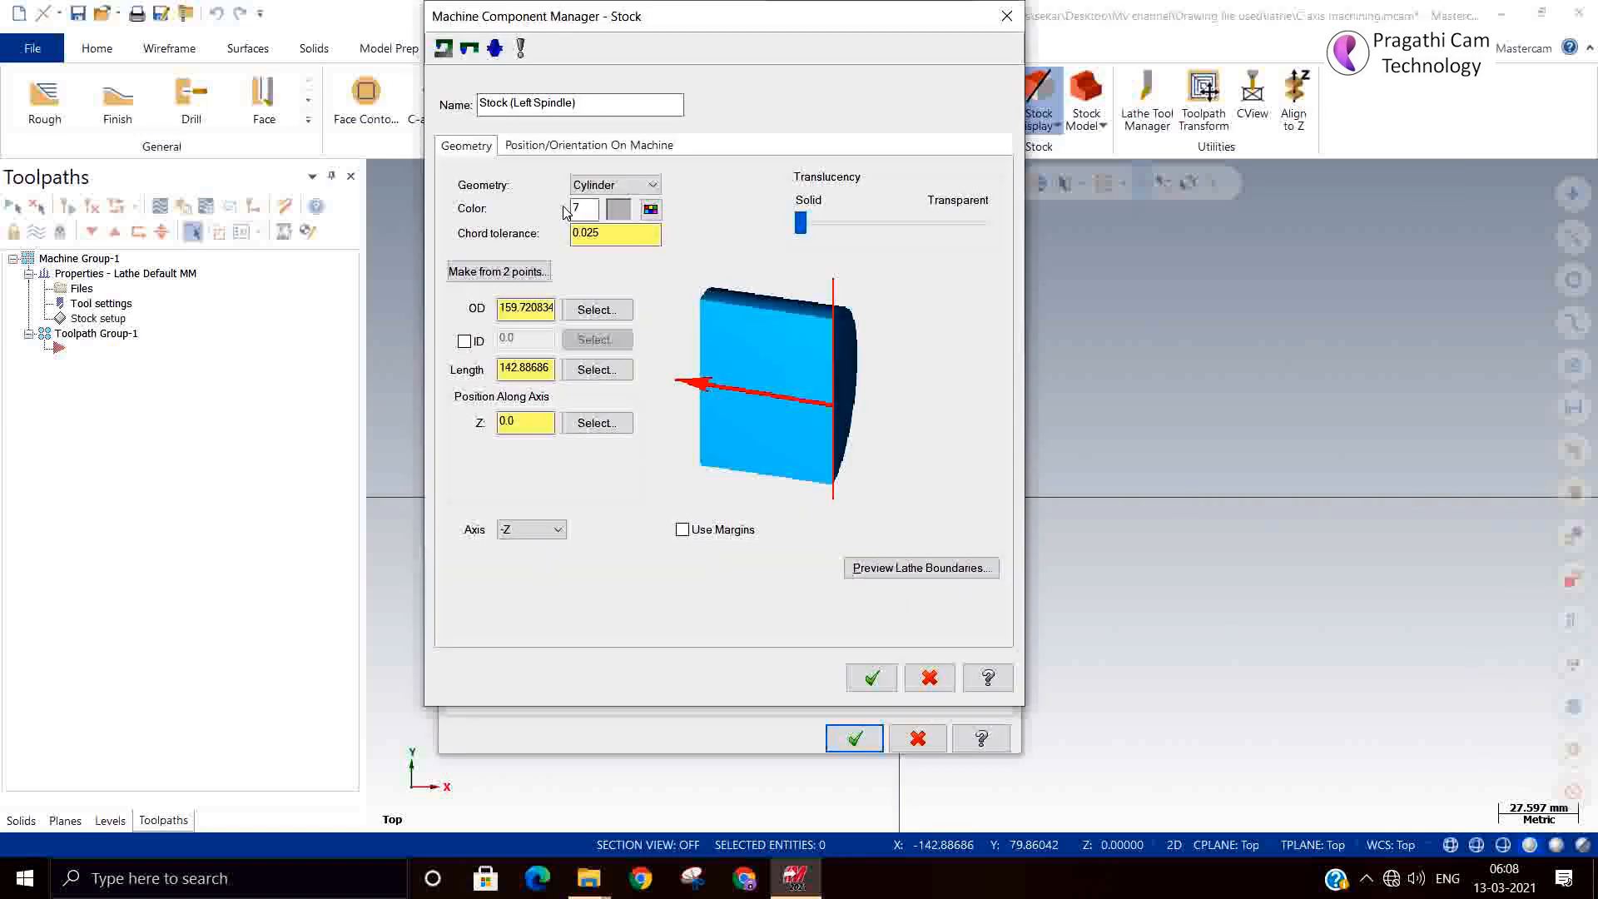
click(546, 146)
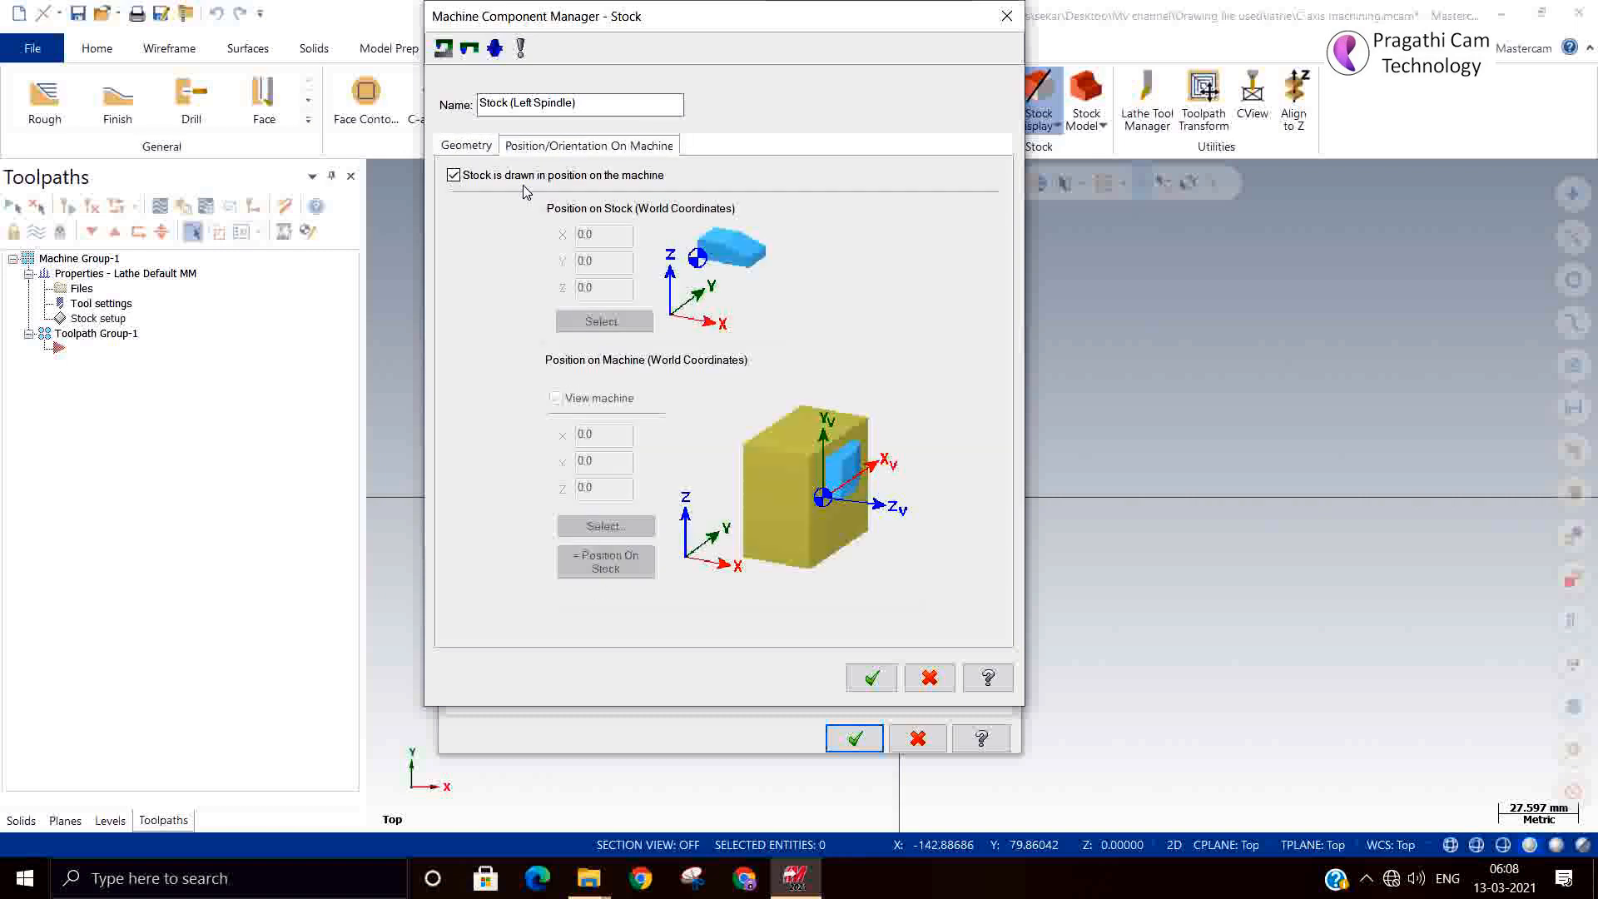
click(488, 148)
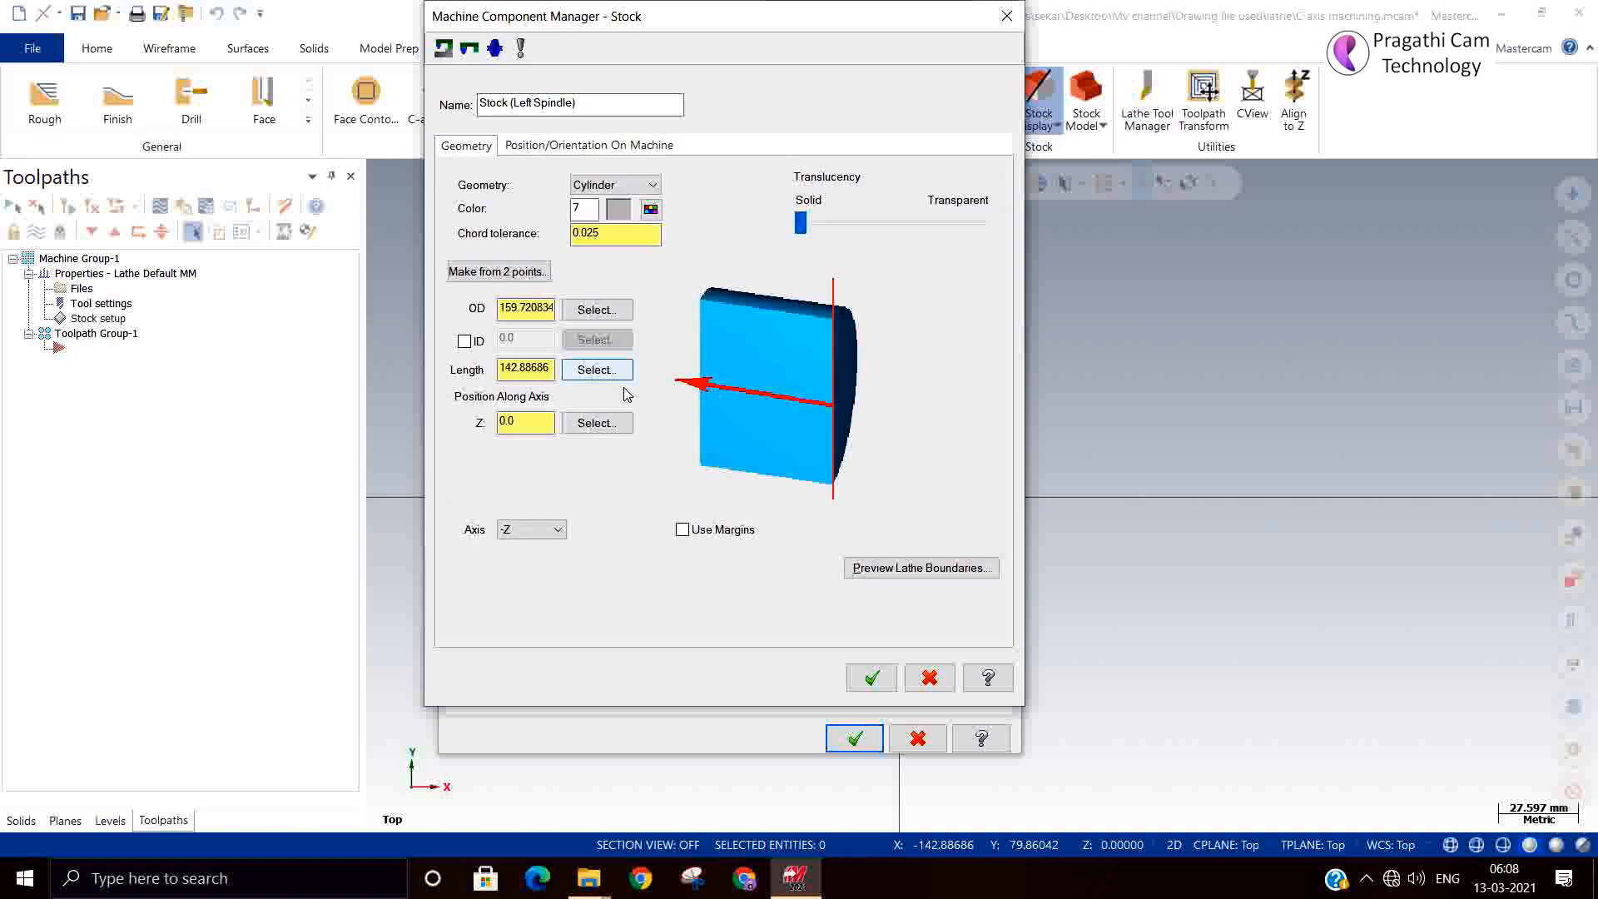
click(874, 676)
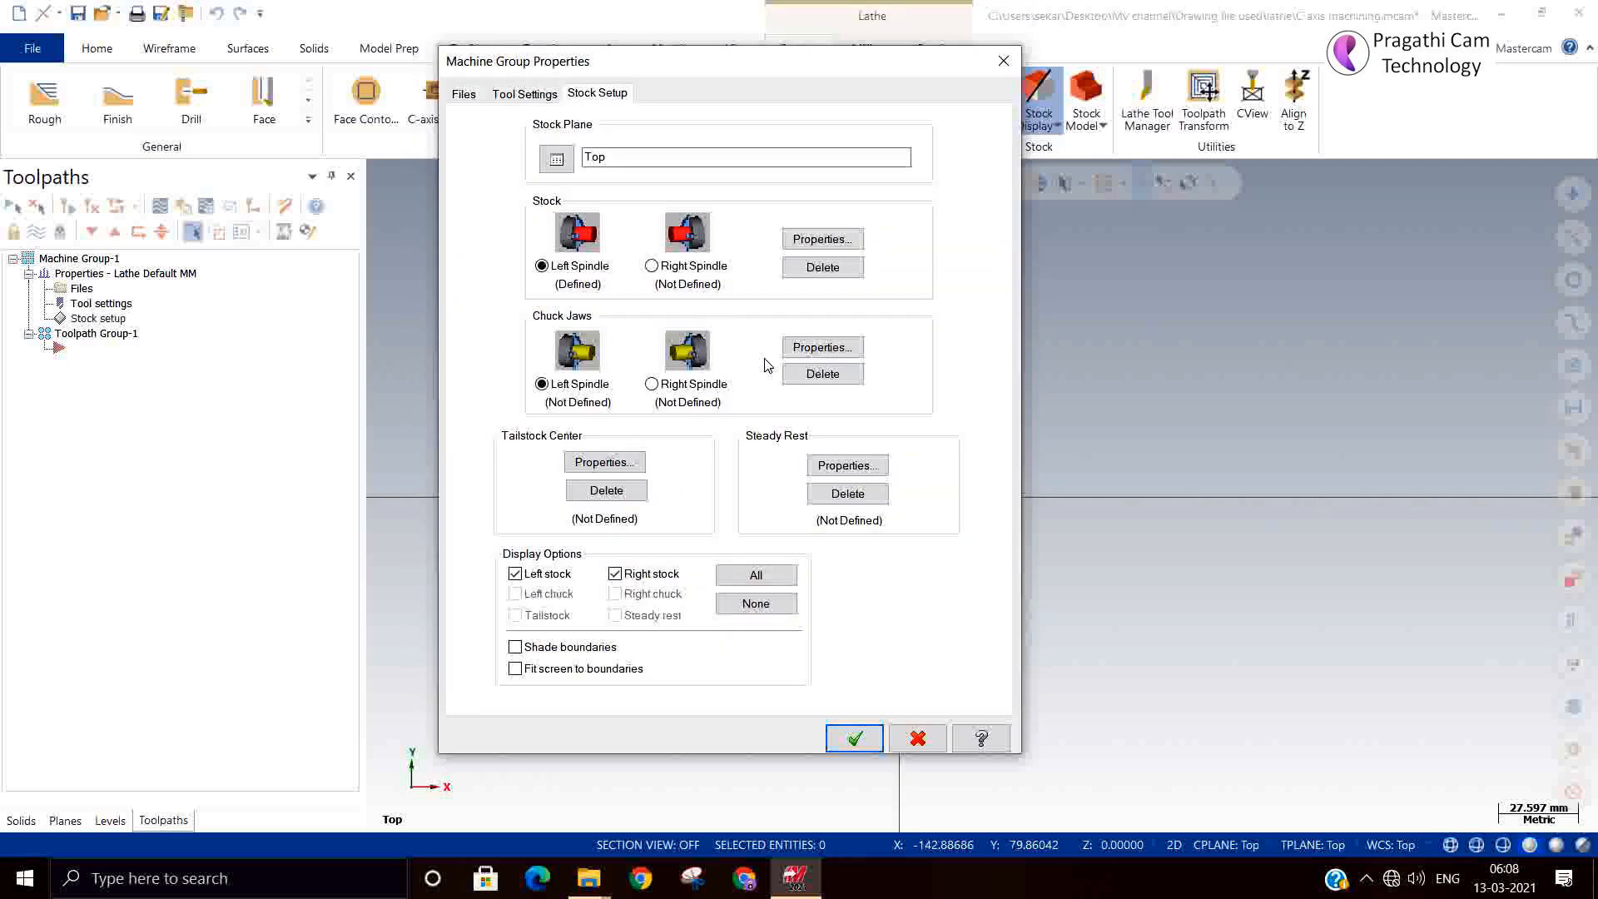
Position the left spindle chuck jaws on the largest flange's outer edge, at about diameter 159.72 and Z -127.42
click(806, 349)
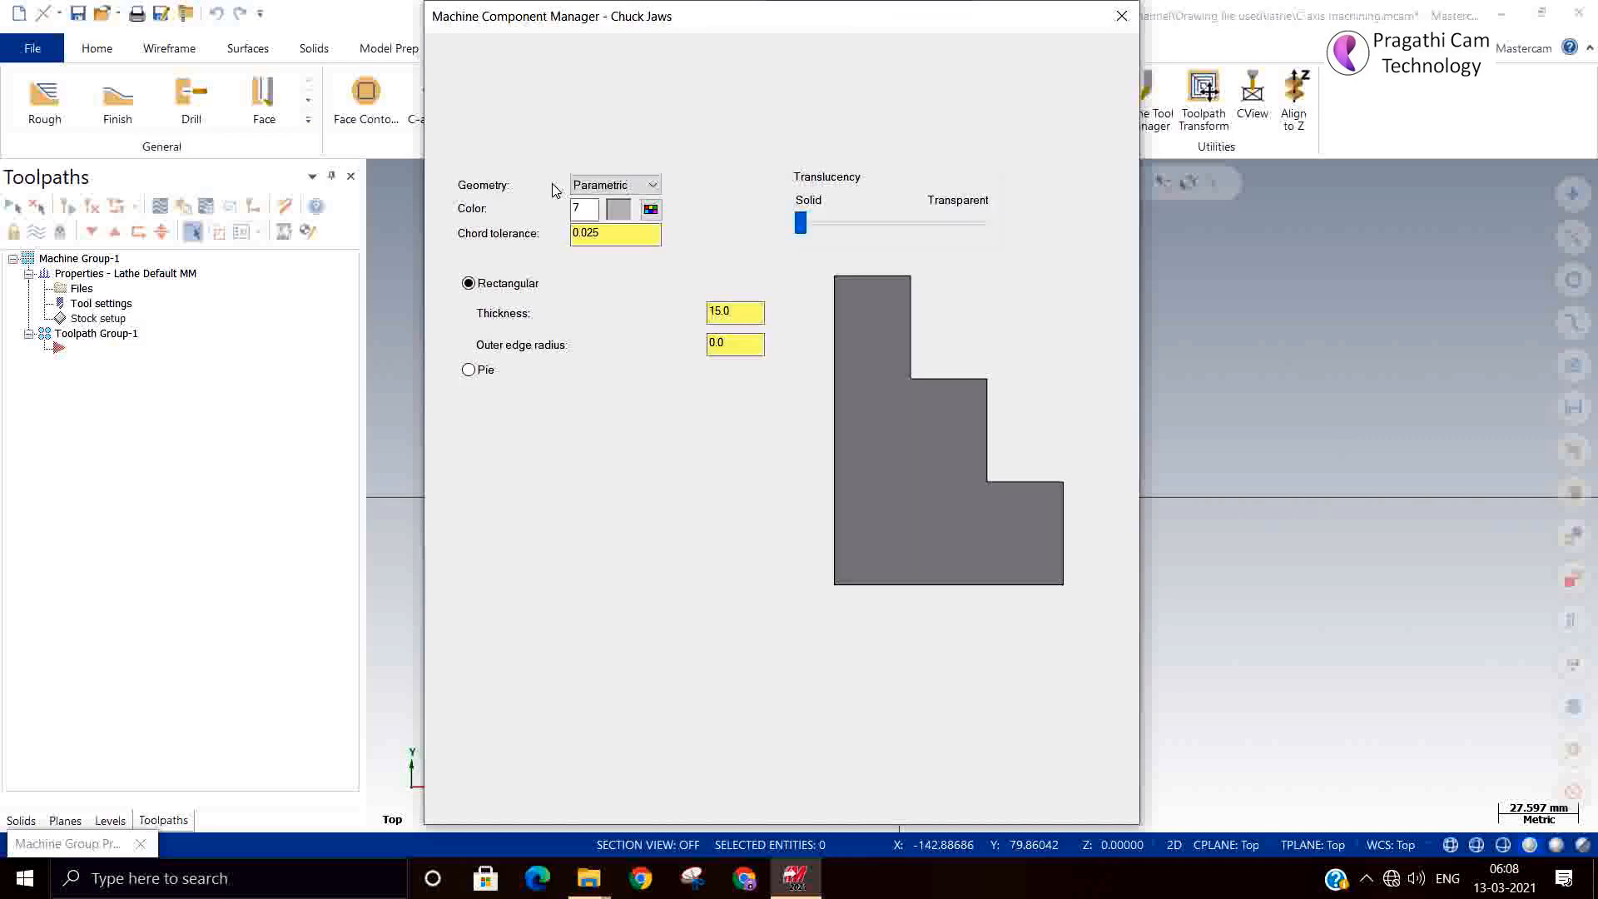
click(538, 149)
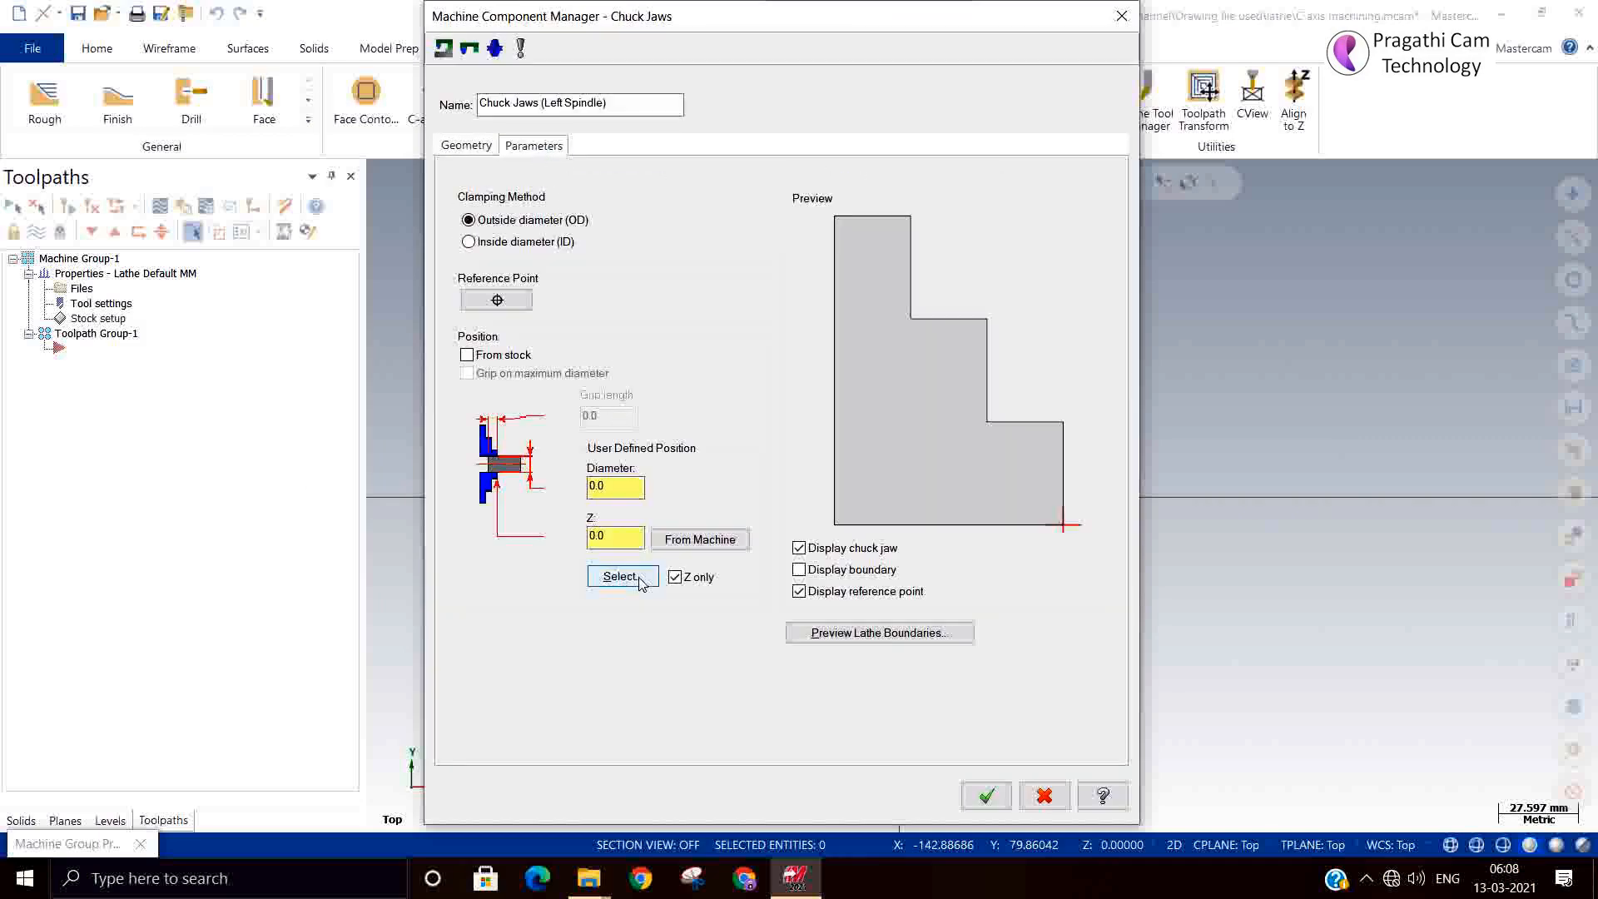
click(639, 580)
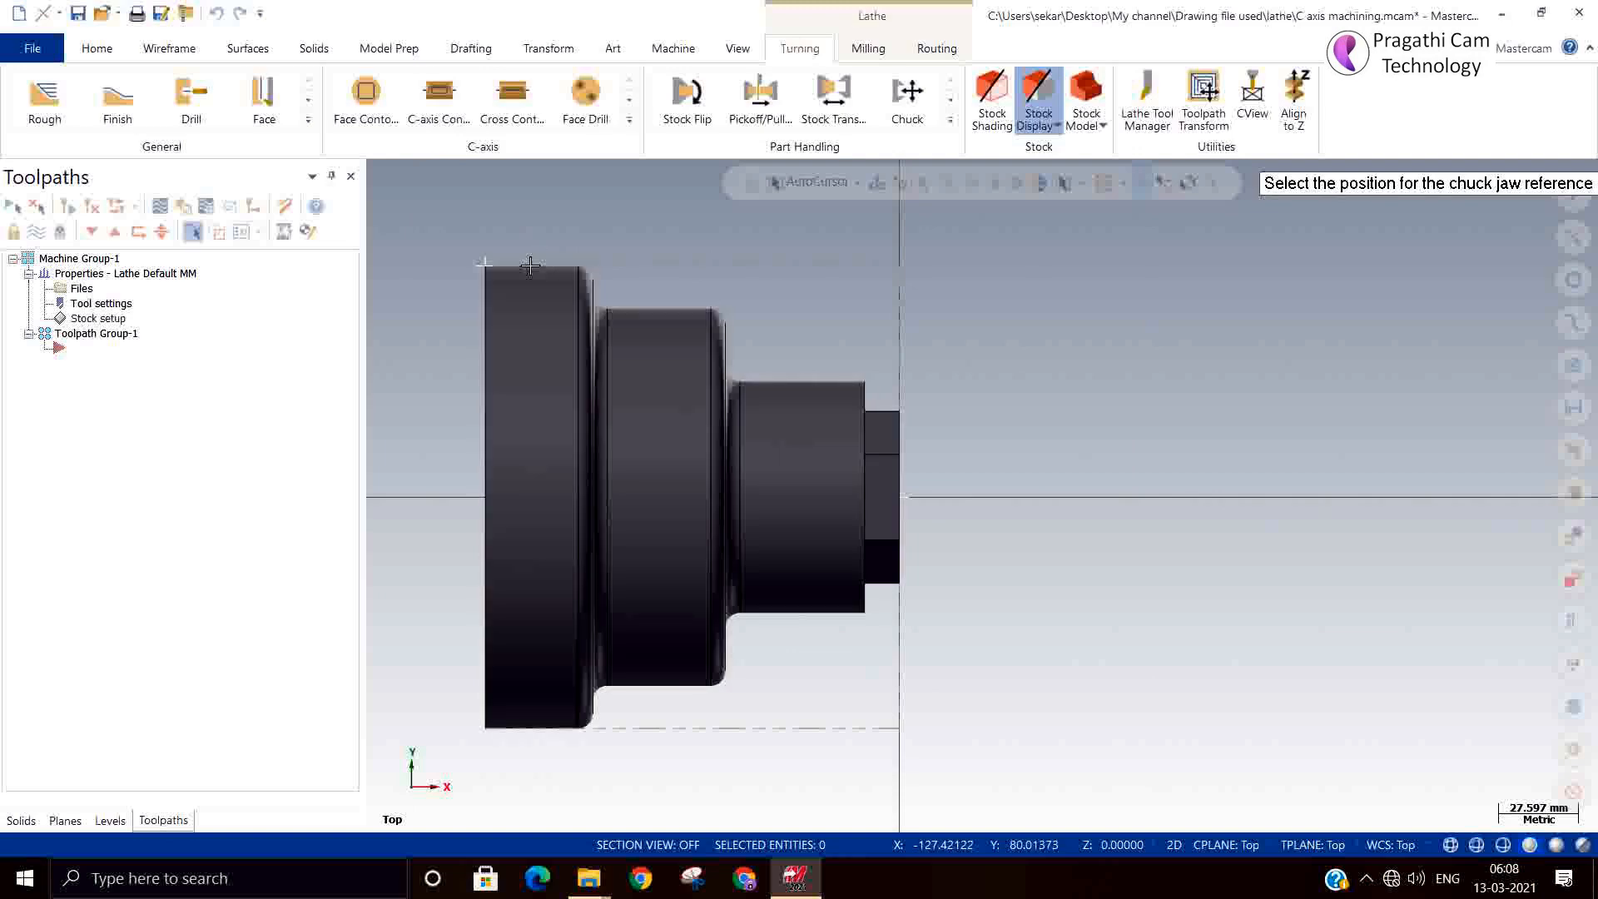
click(530, 265)
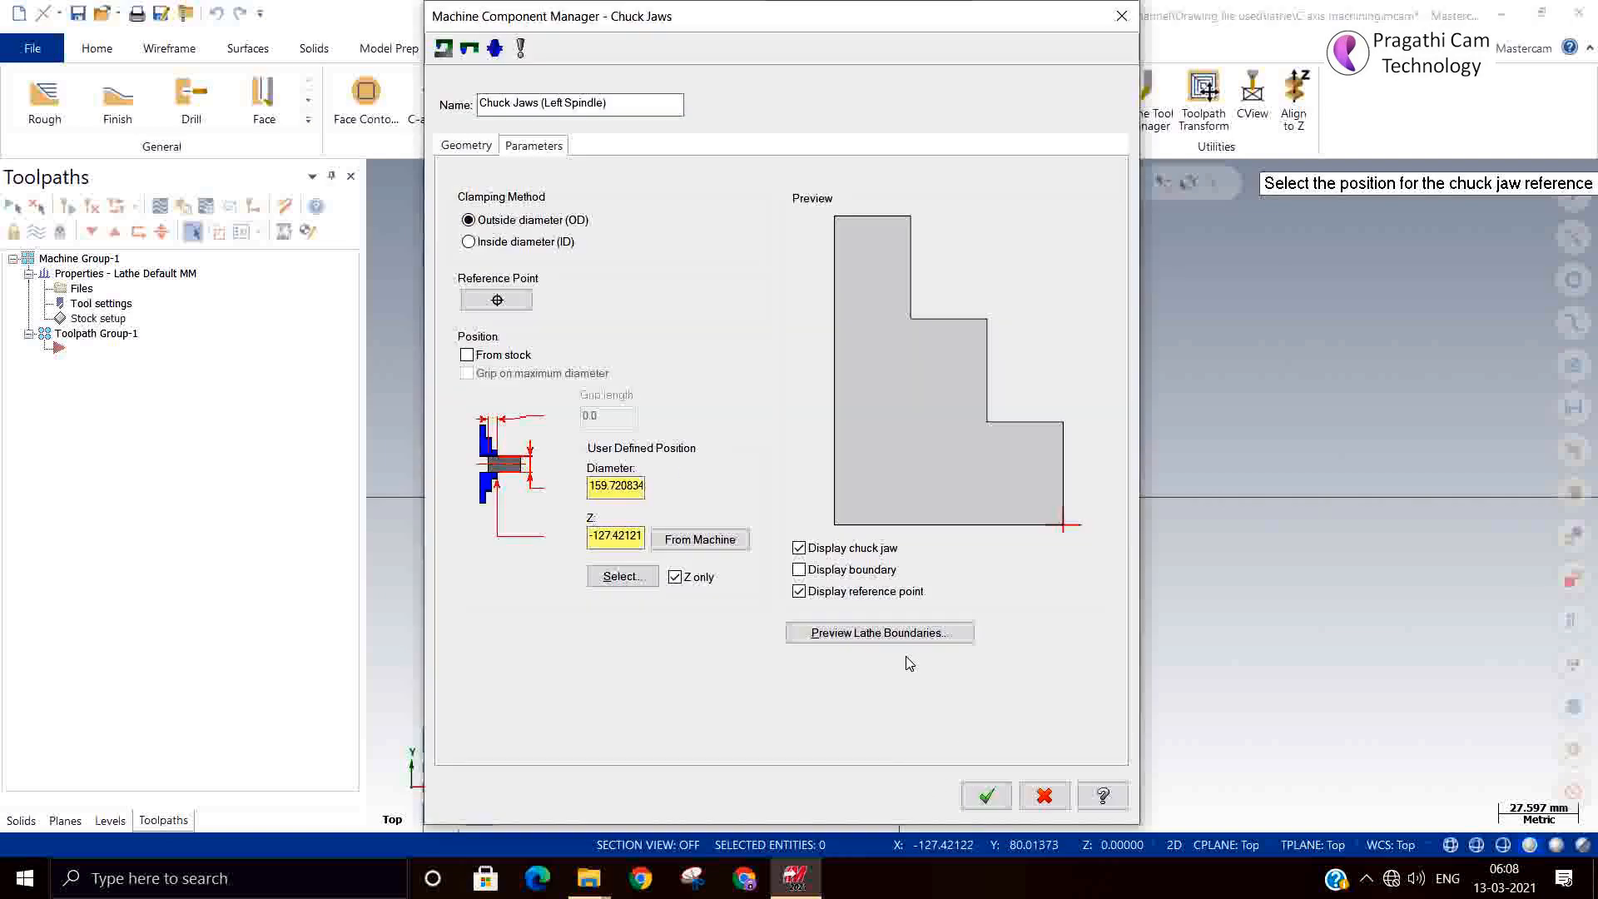
Preview the lathe boundaries with the chuck jaws and accept the jaw definition
click(843, 631)
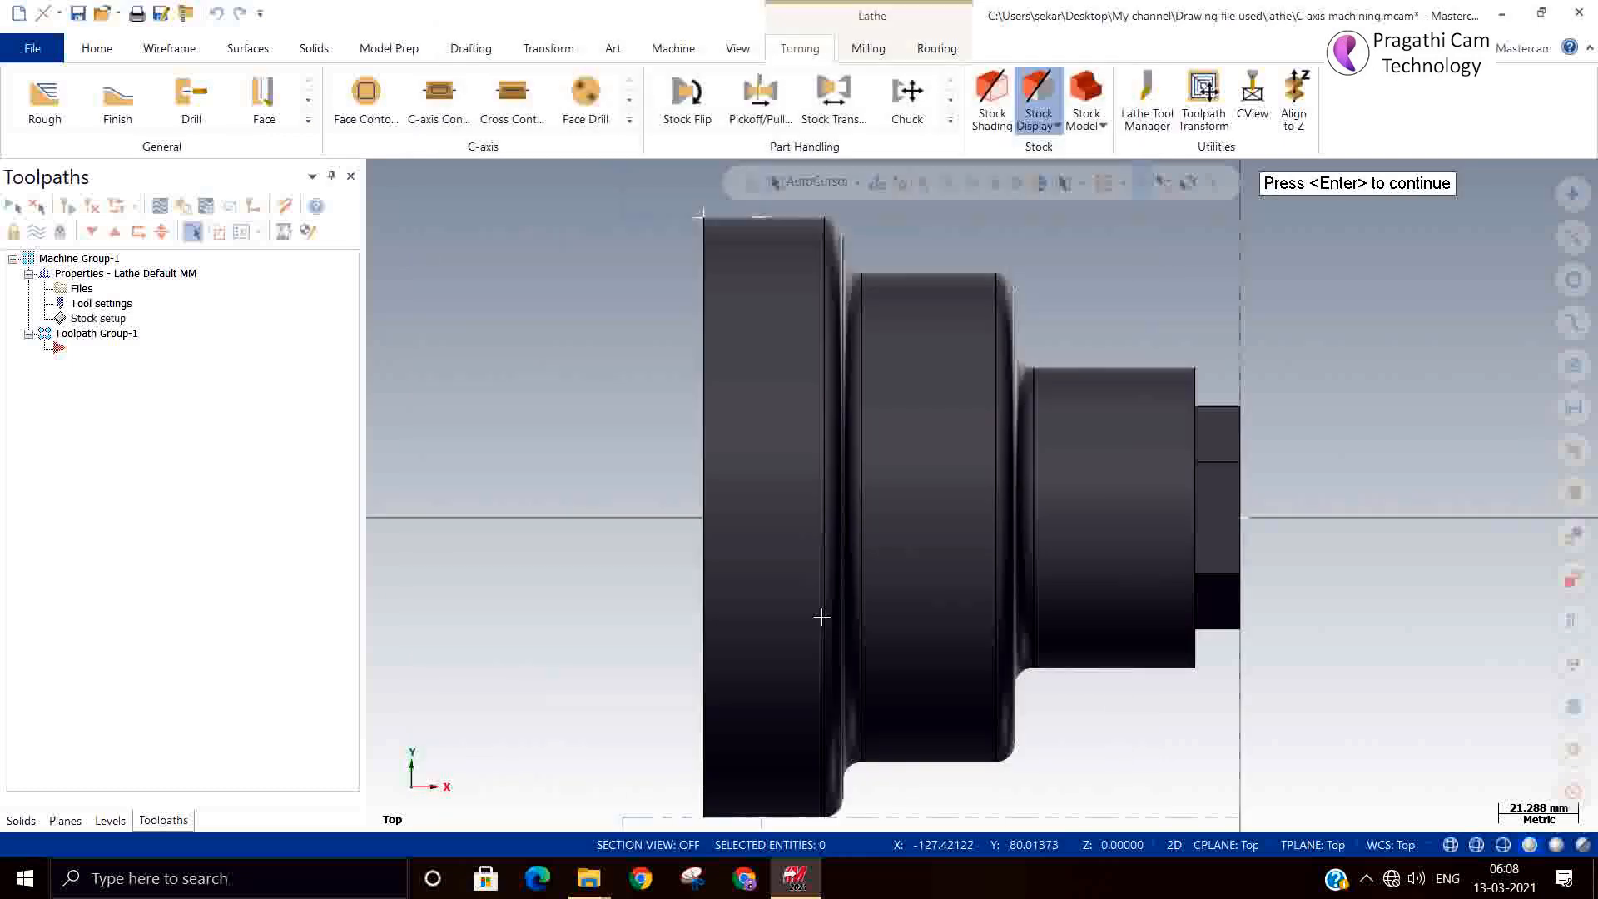
scroll(822, 617, down, 1)
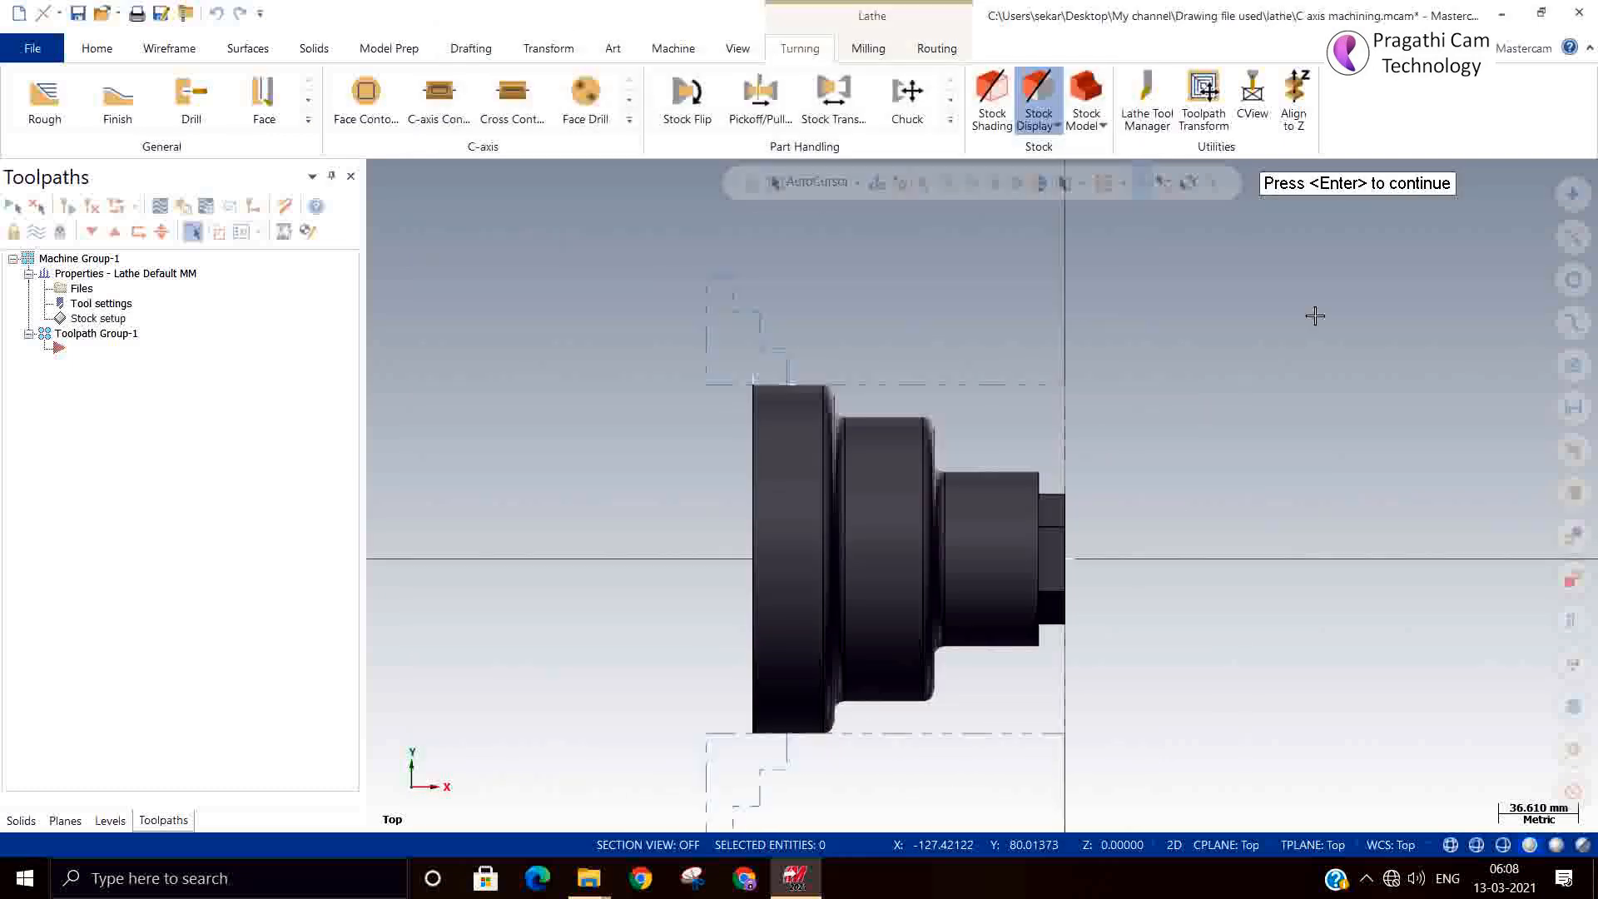
key(Return)
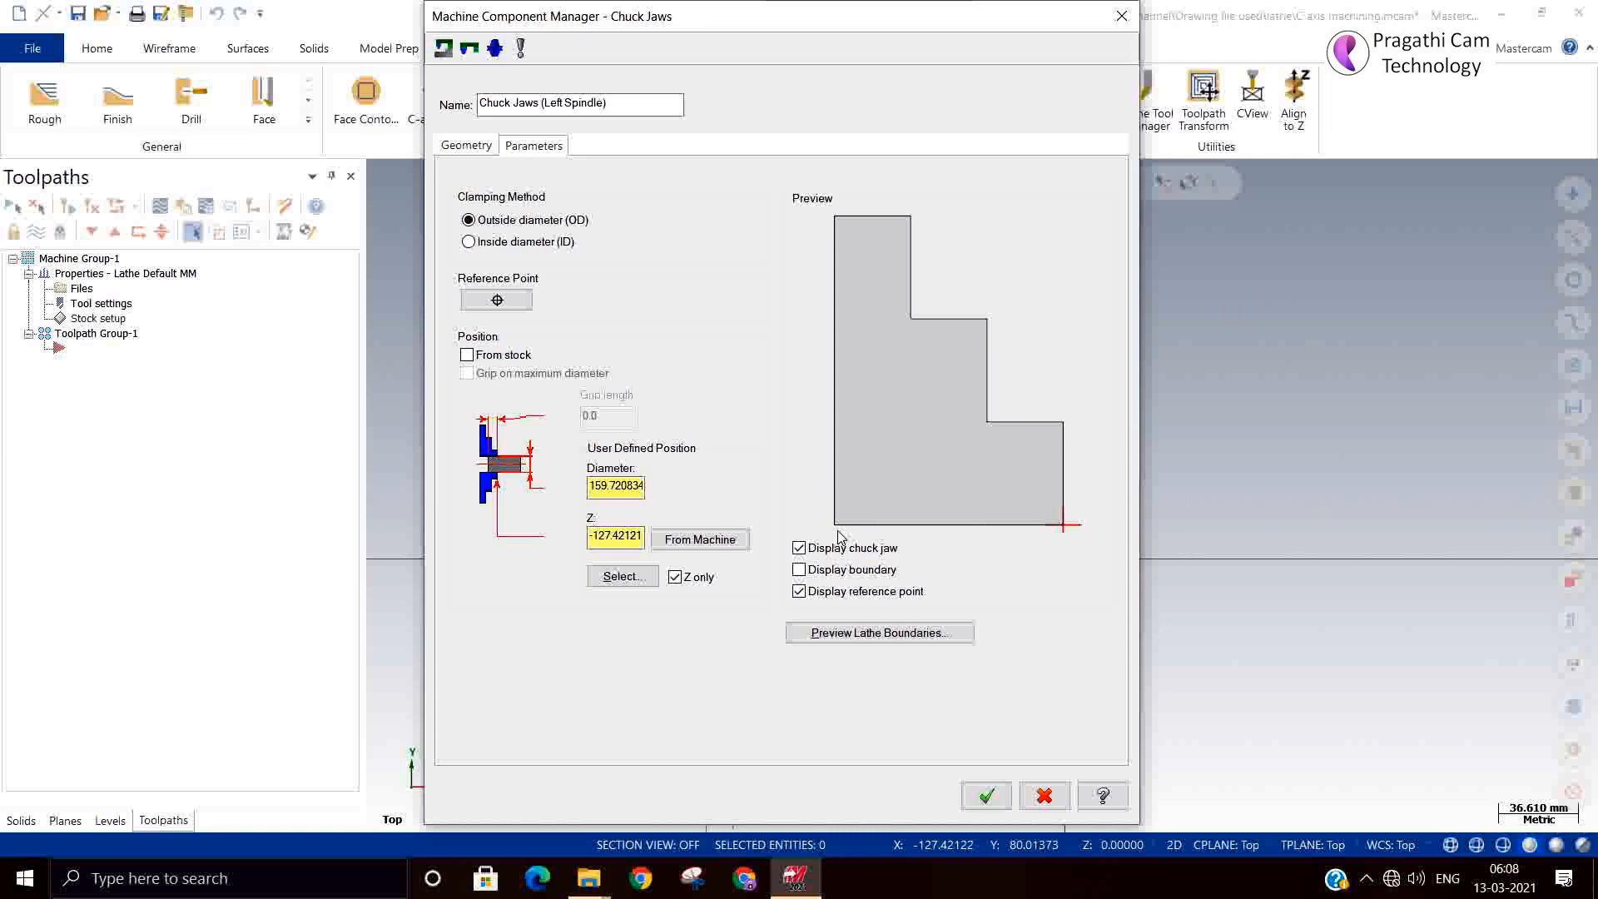
click(986, 796)
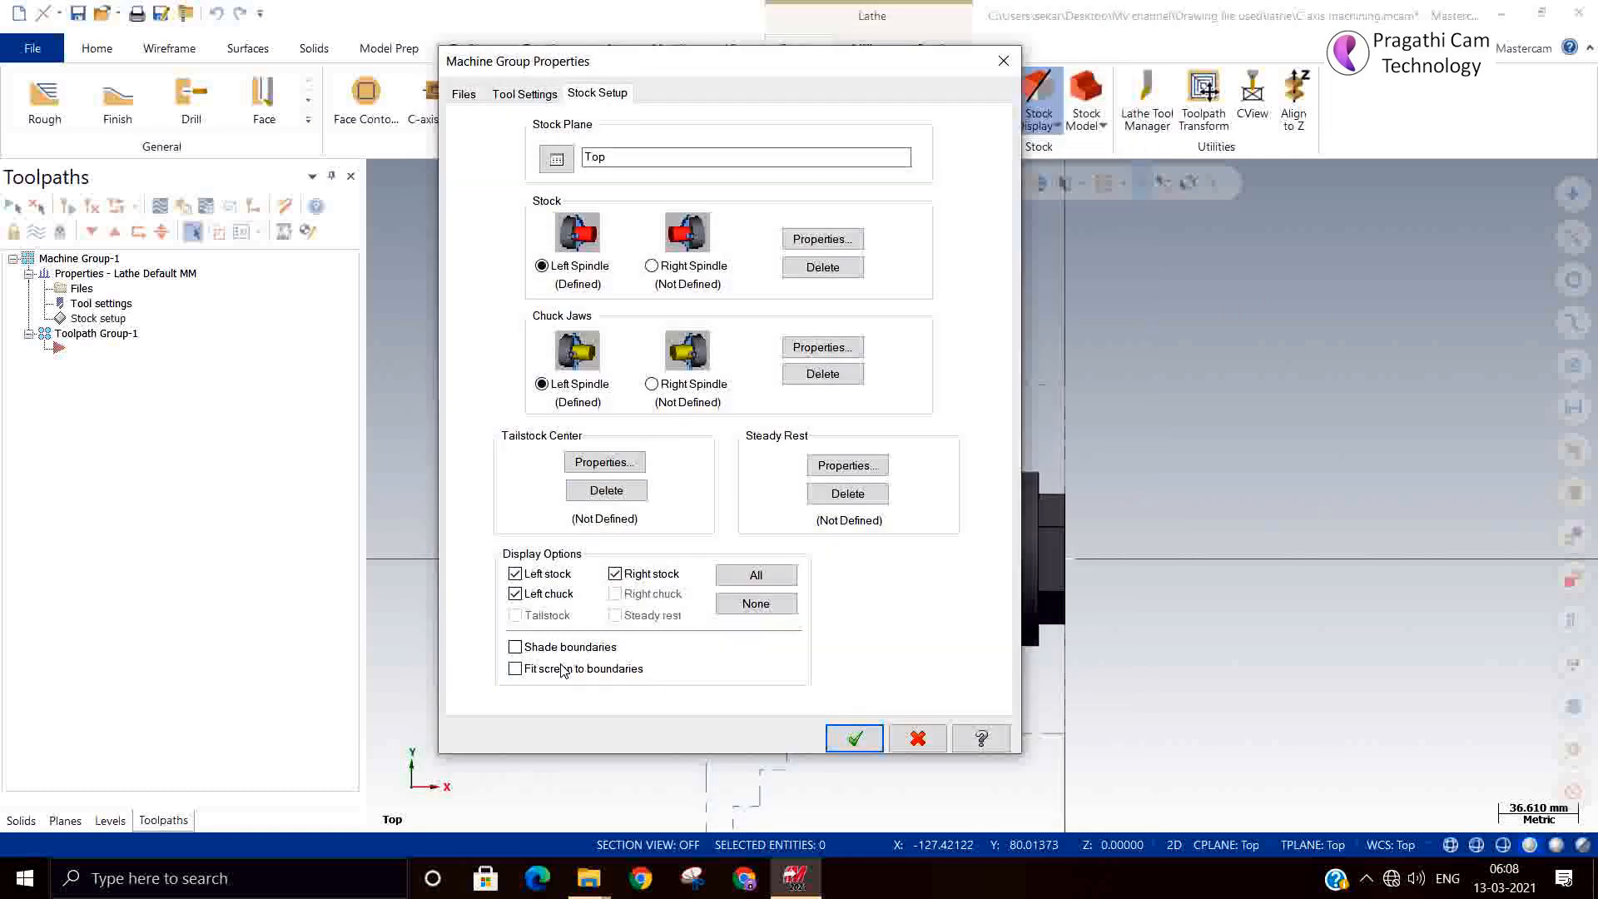
Turn on shaded boundaries for the stock and chuck, accept the machine group properties, and return to the Isometric view
click(515, 647)
click(849, 740)
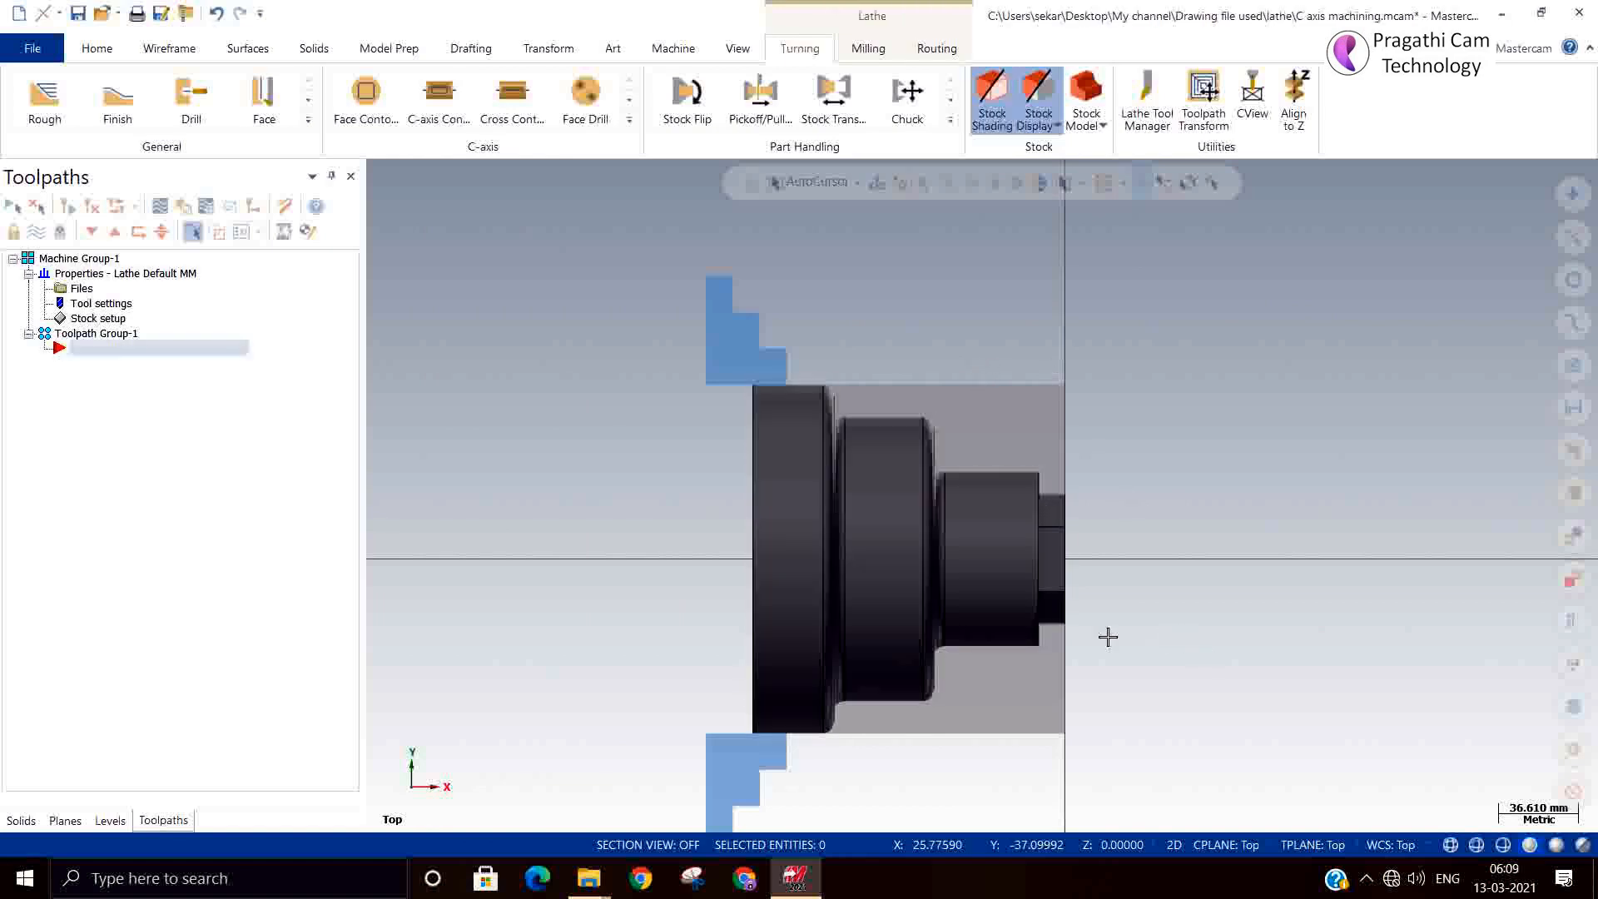
scroll(1090, 611, up, 1)
scroll(936, 460, up, 1)
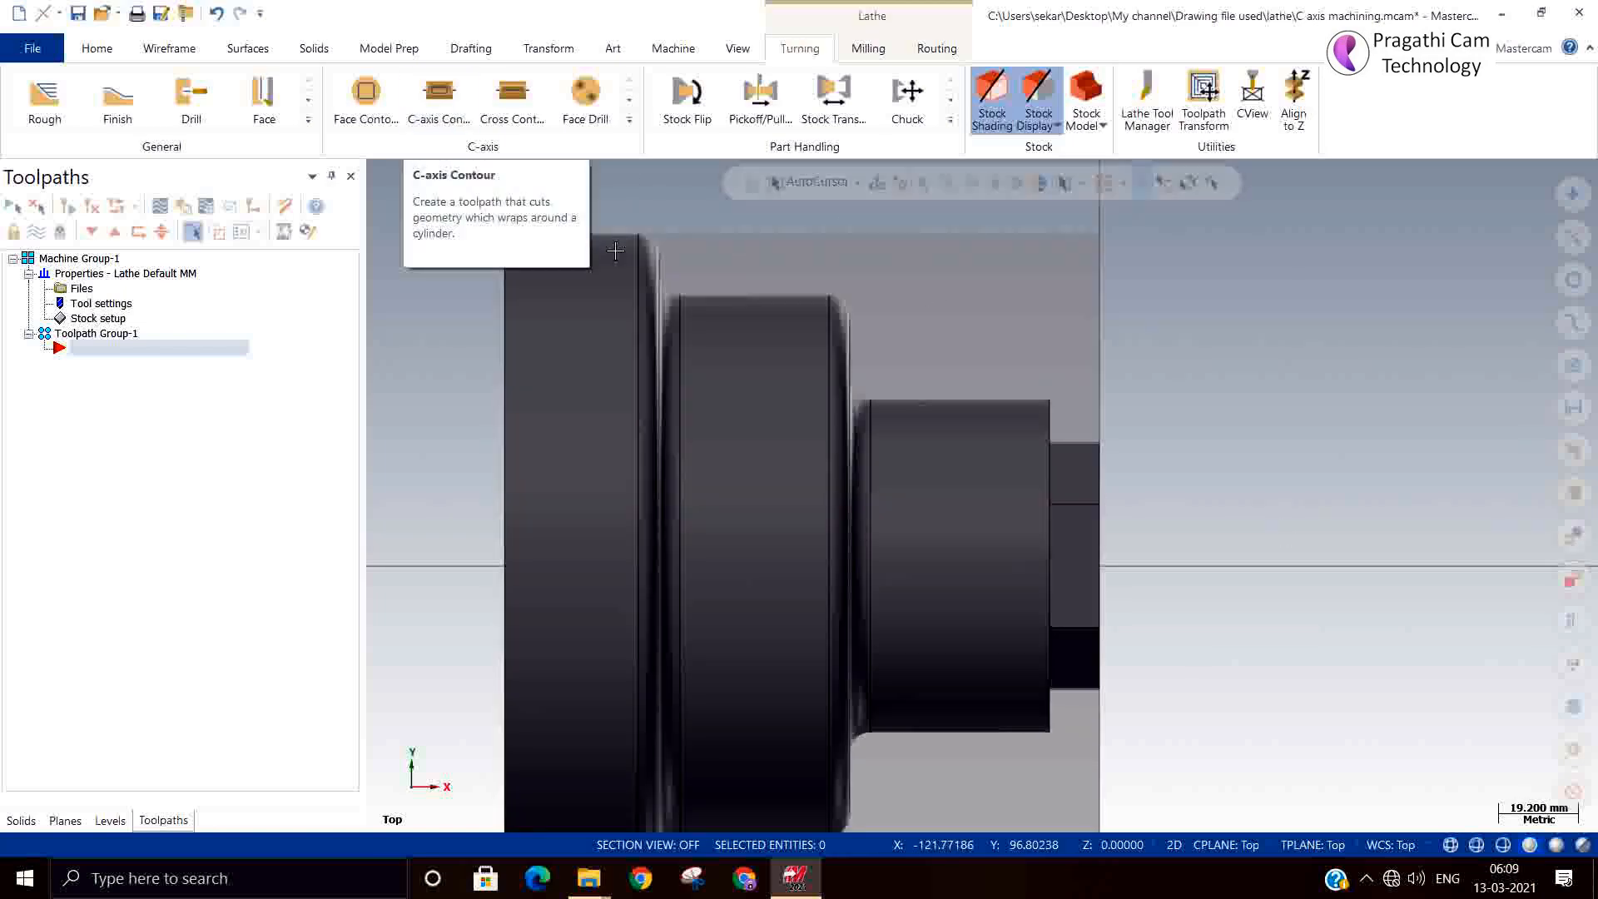
middle_drag(1336, 568, 1276, 617)
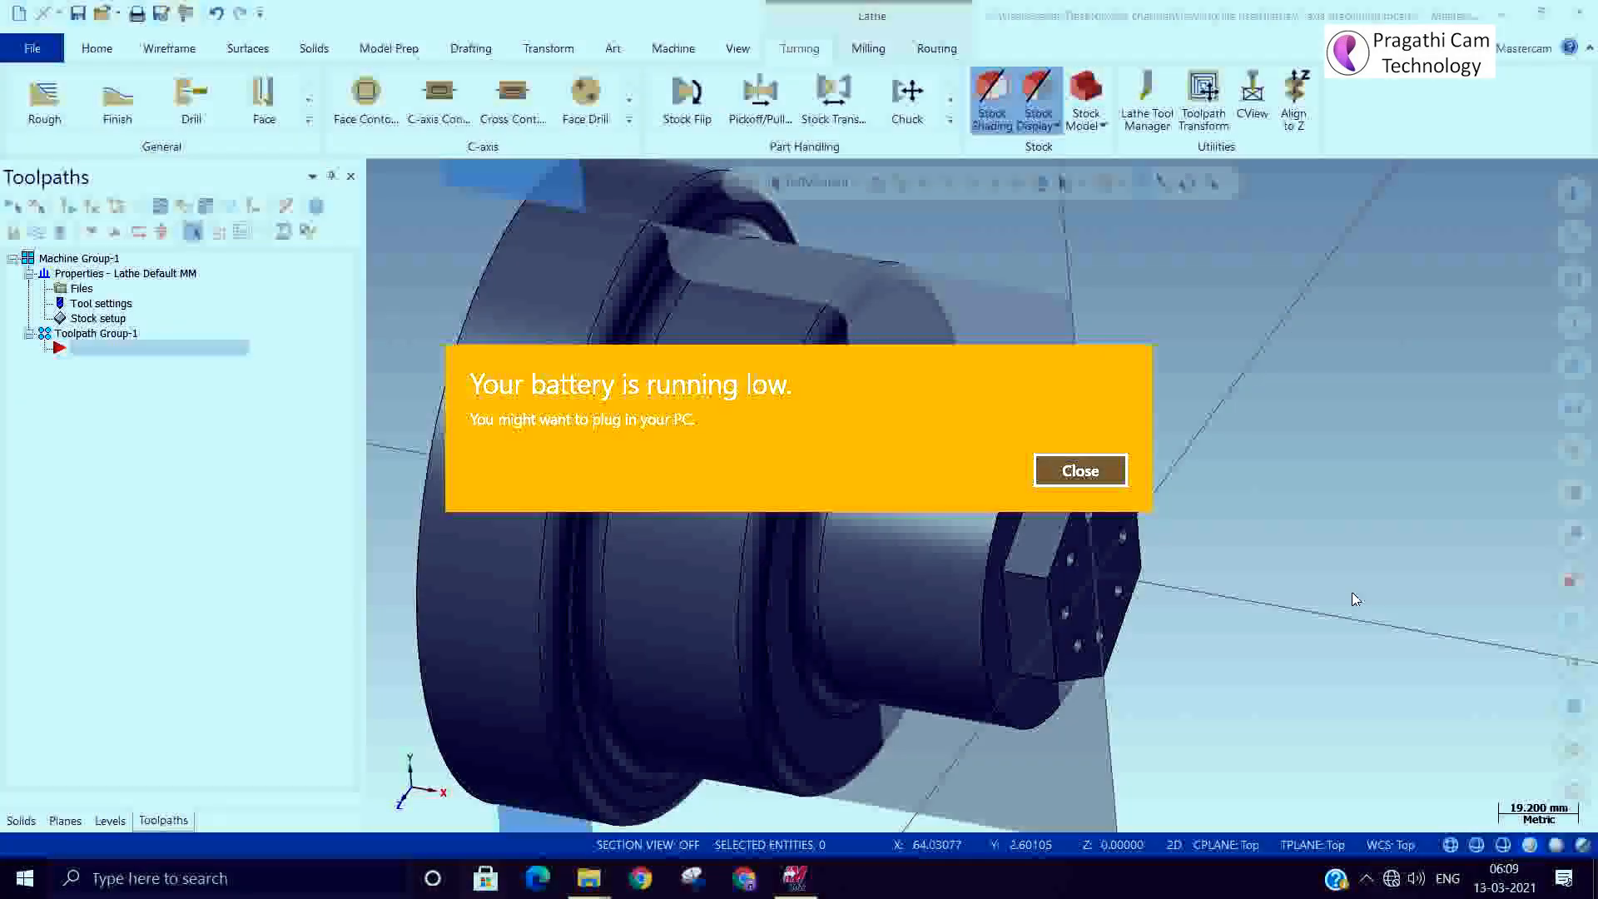
click(1079, 471)
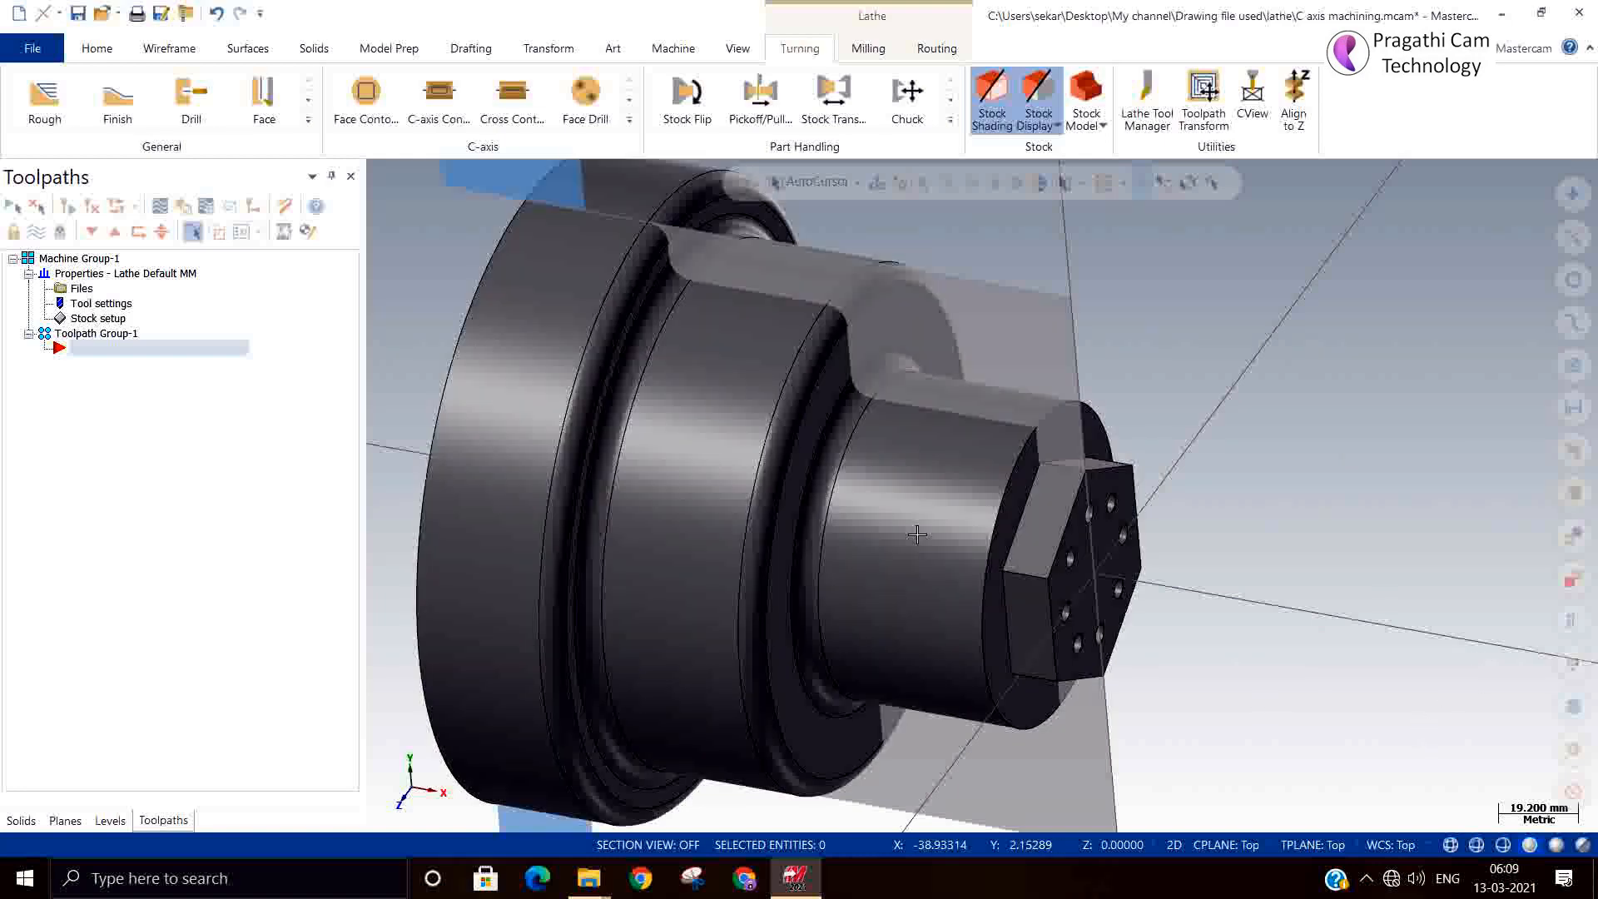
right_click(1220, 337)
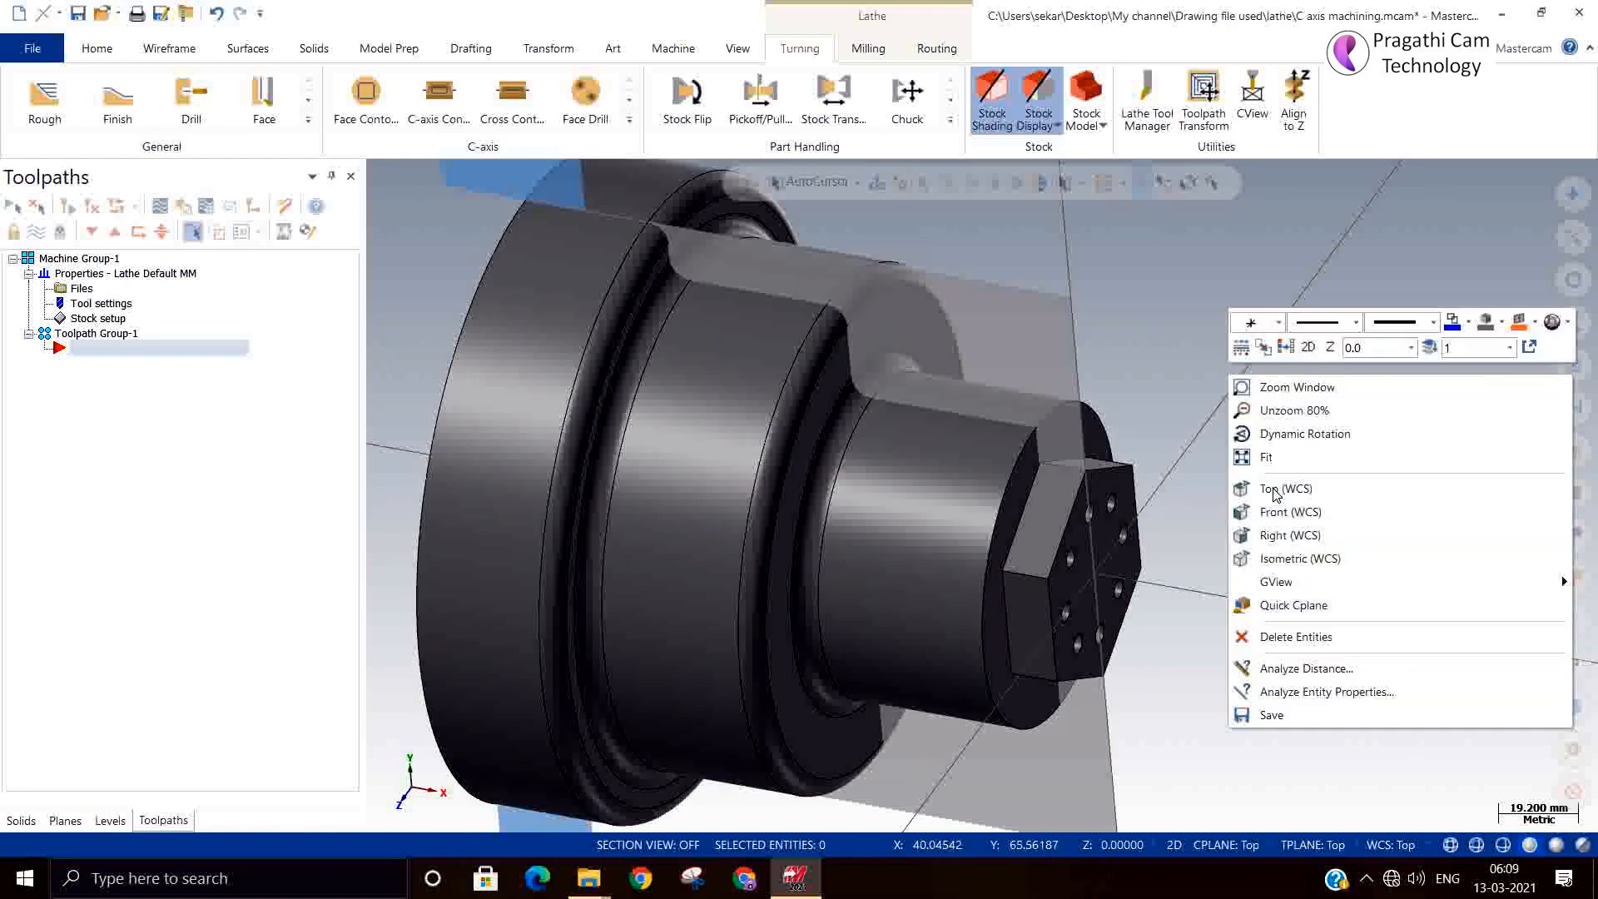
click(1282, 556)
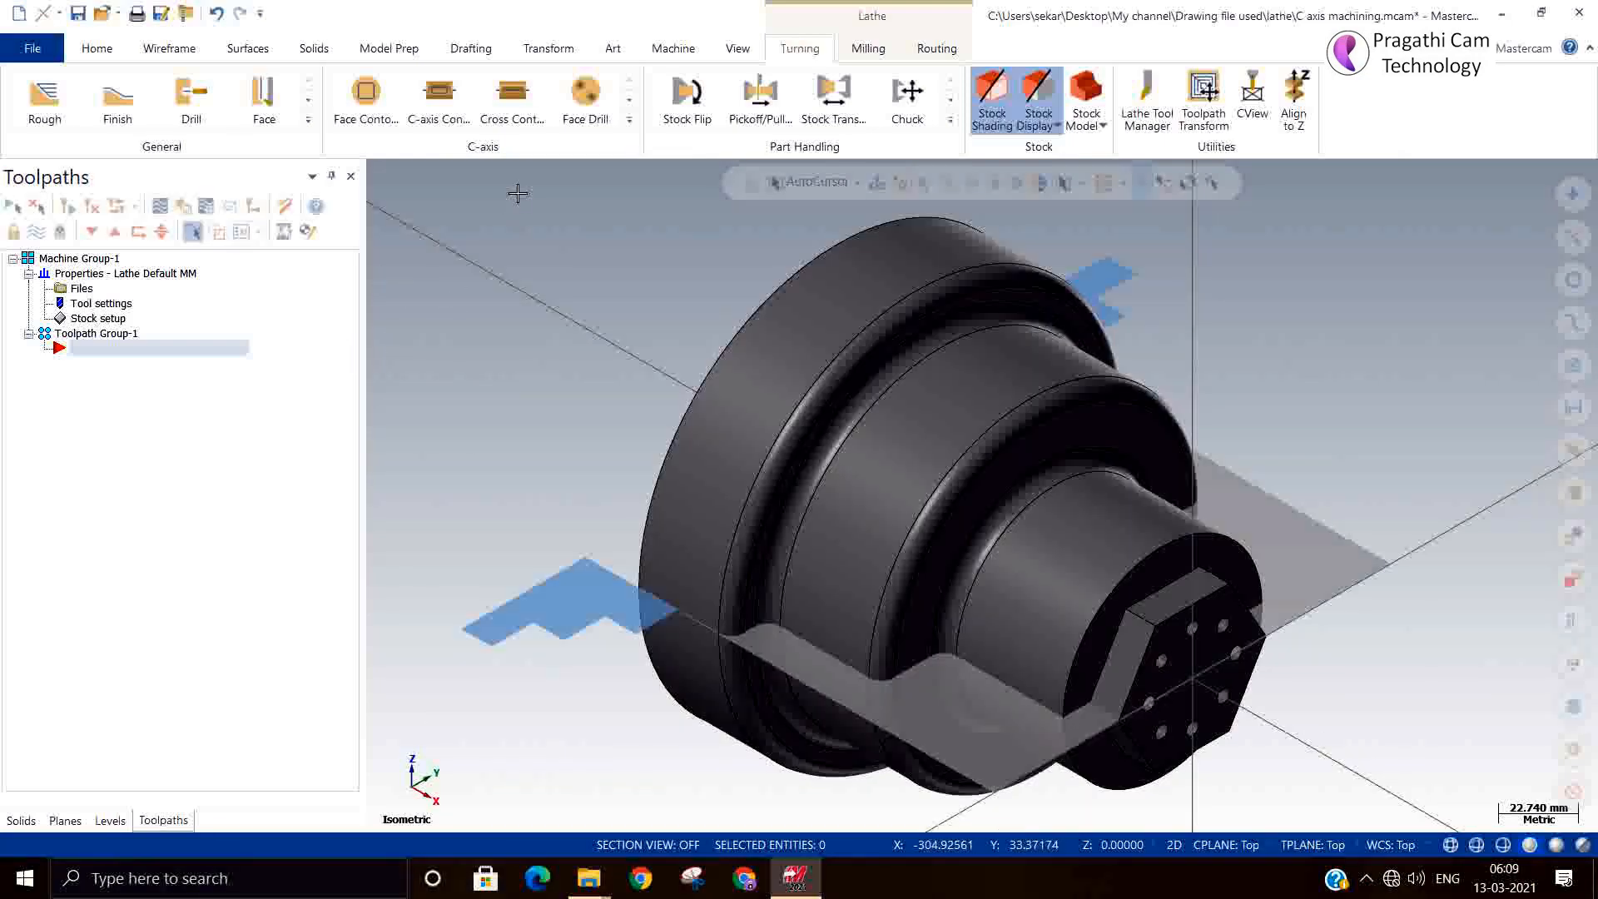
Show the part's wireframe geometry and view the turned profile from the Top (WCS) view
click(169, 50)
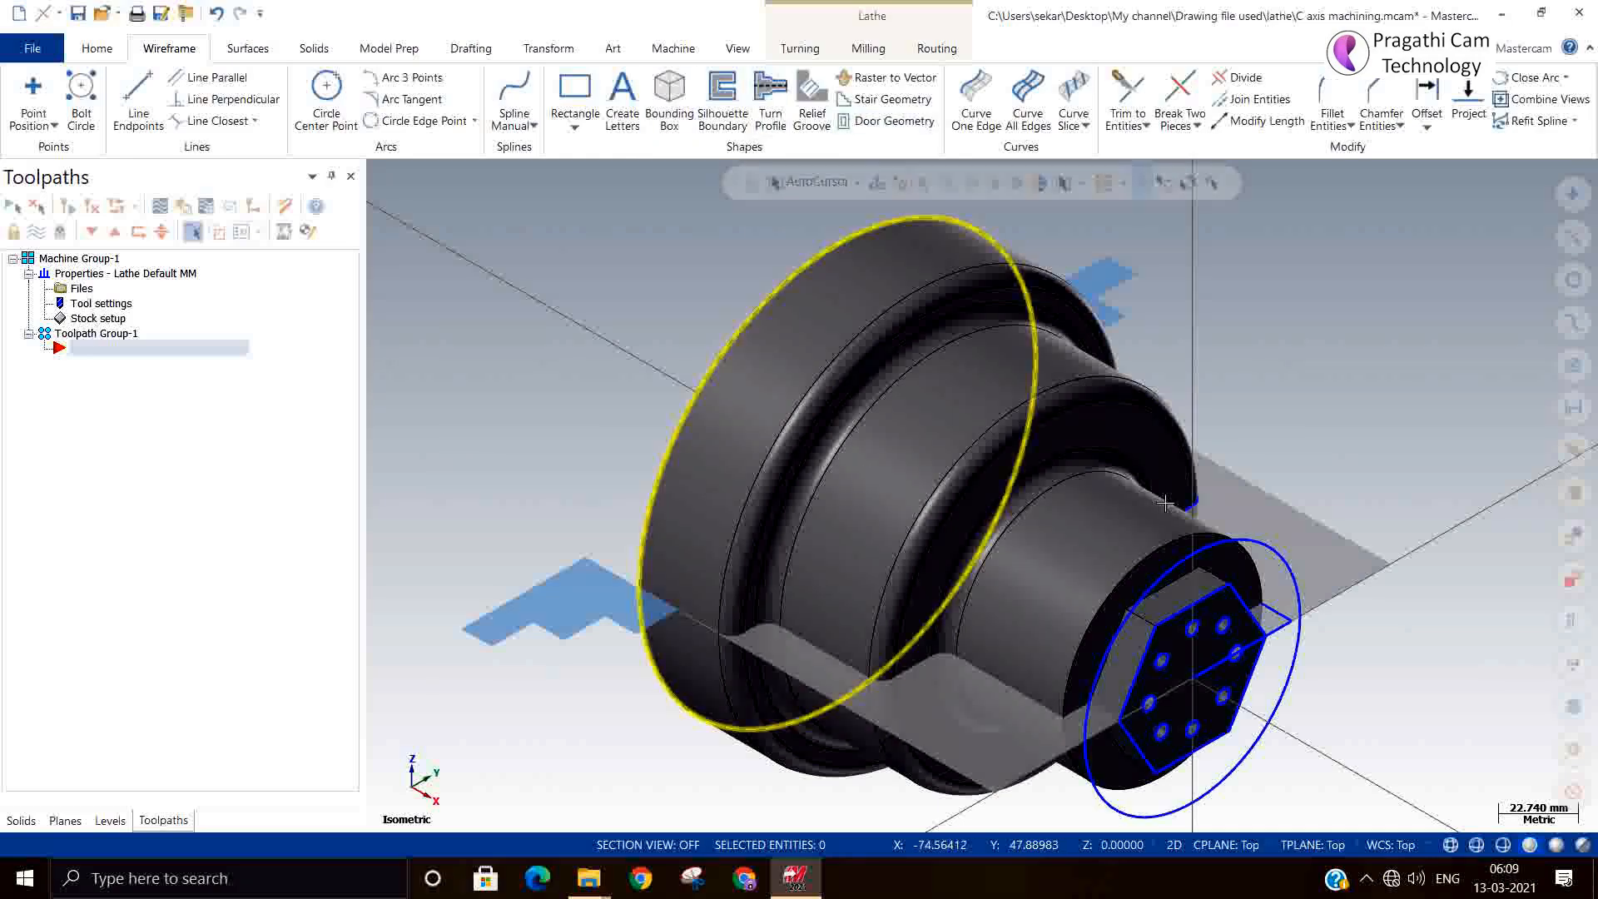
mouse_move(485, 461)
middle_down()
mouse_move(1442, 726)
mouse_move(1384, 724)
mouse_move(1480, 652)
mouse_move(1456, 560)
middle_up()
right_click(1450, 543)
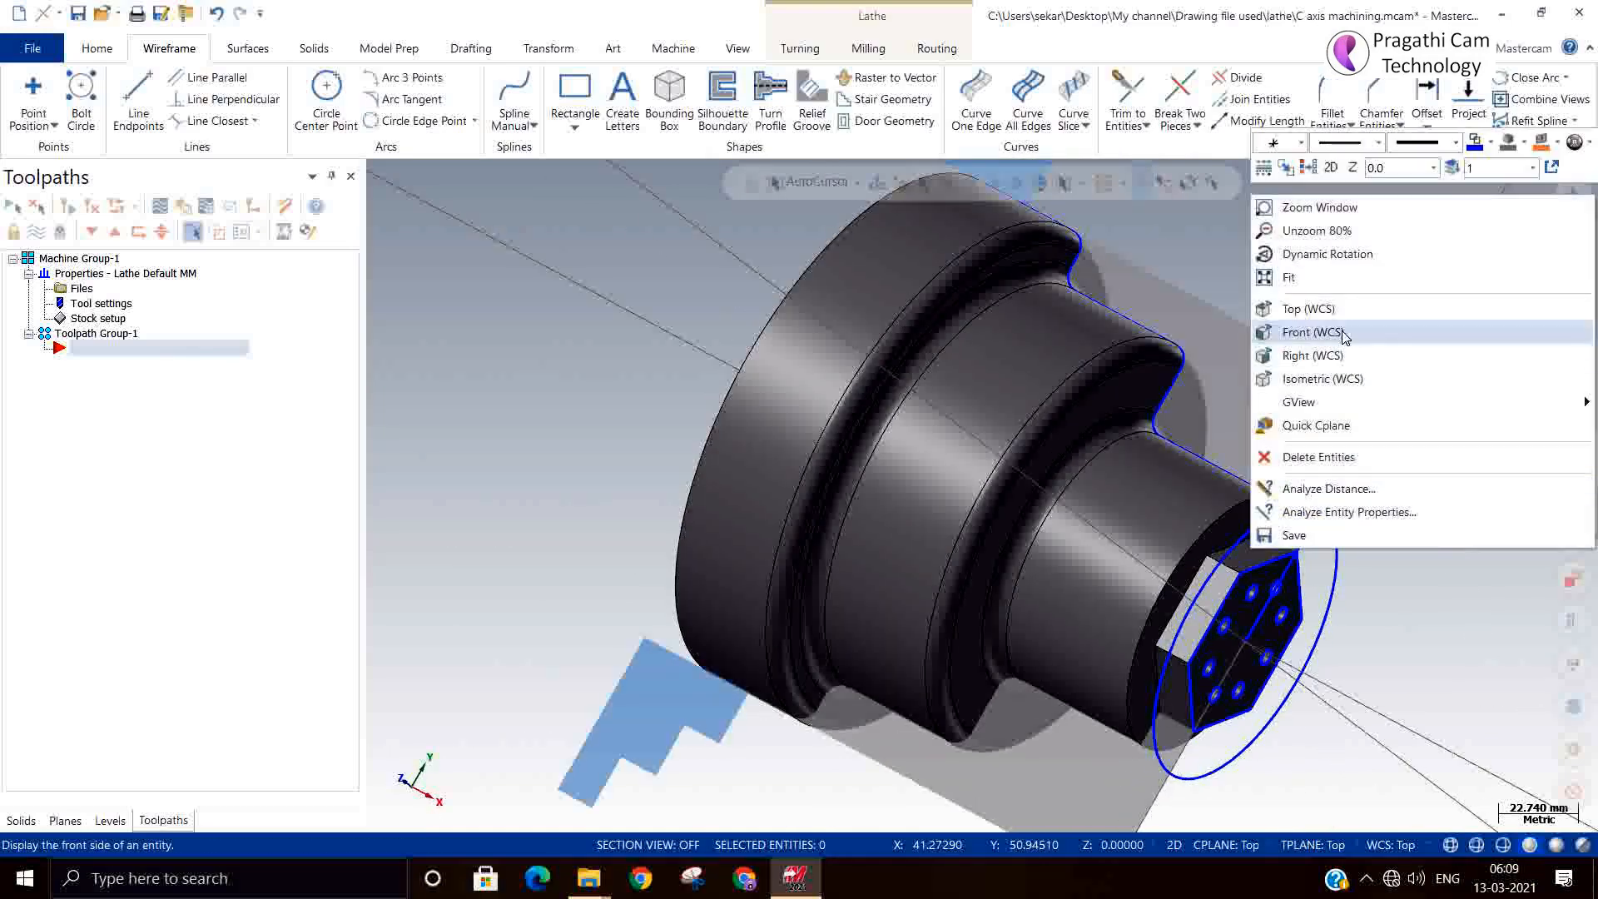
click(1298, 307)
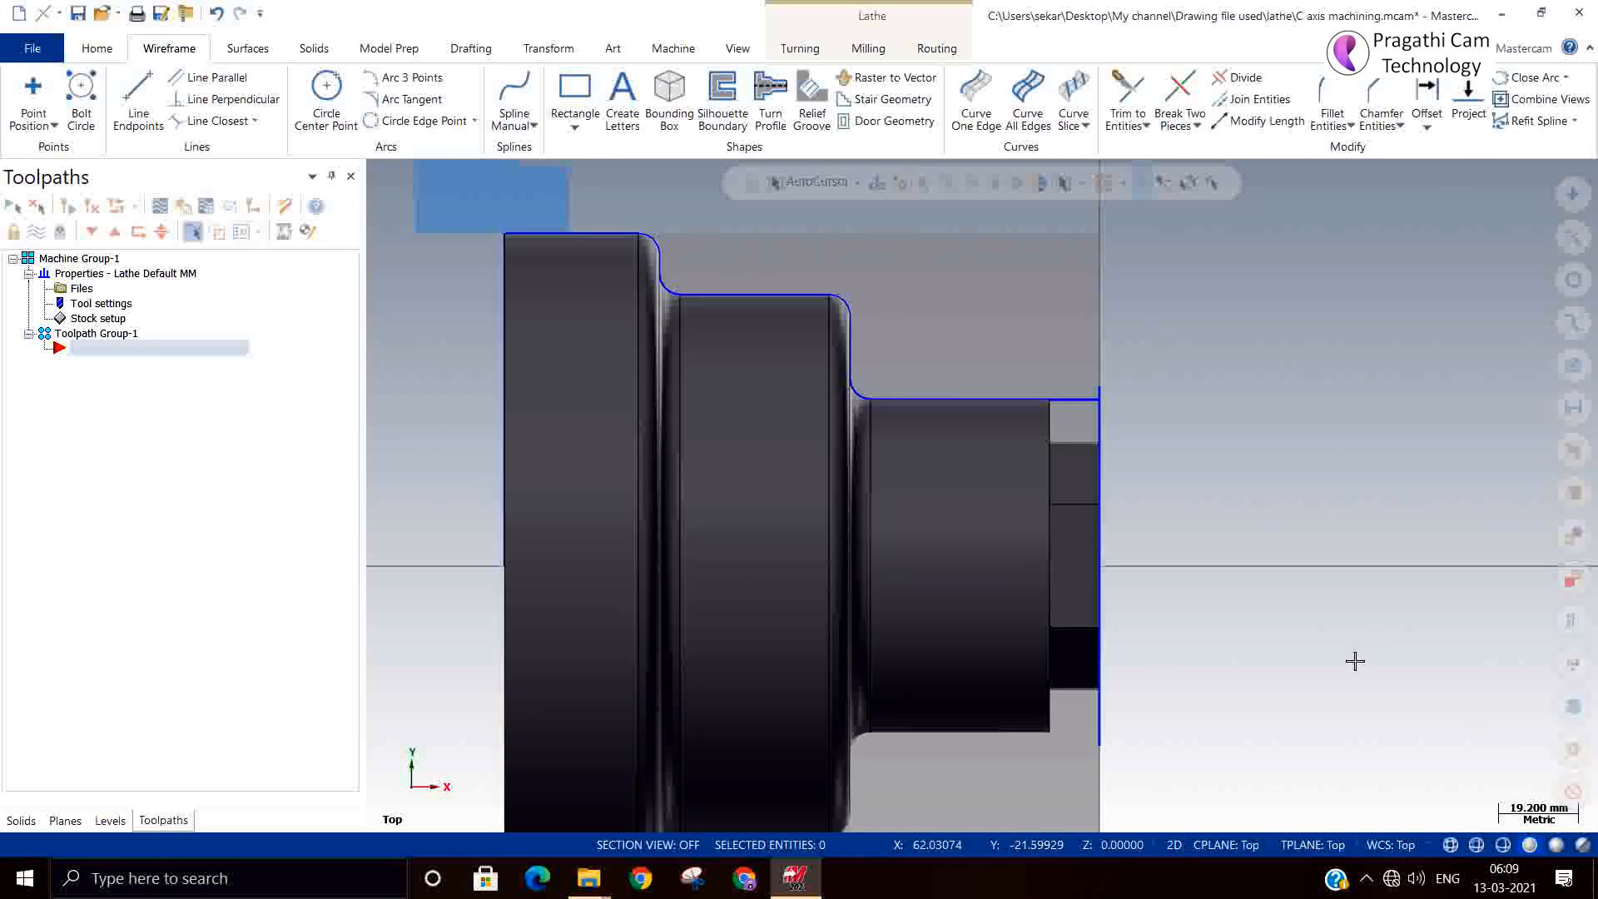
scroll(648, 738, down, 1)
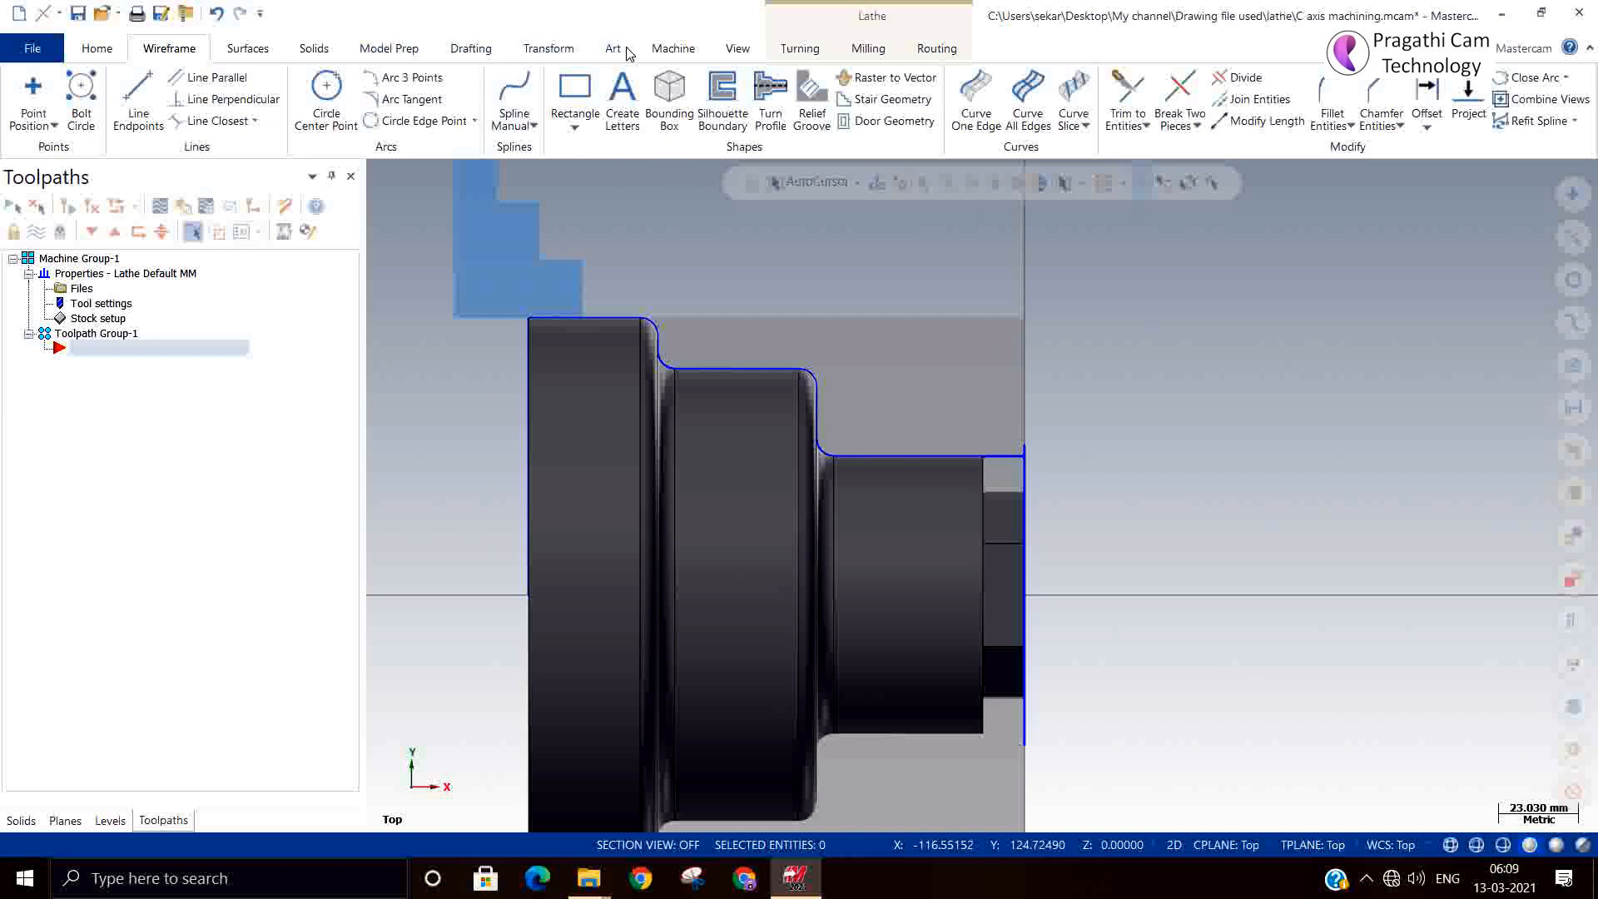
Start a lathe Rough toolpath and partially chain the outer profile from the smallest diameter's front line to the largest flange's corner arc
click(801, 50)
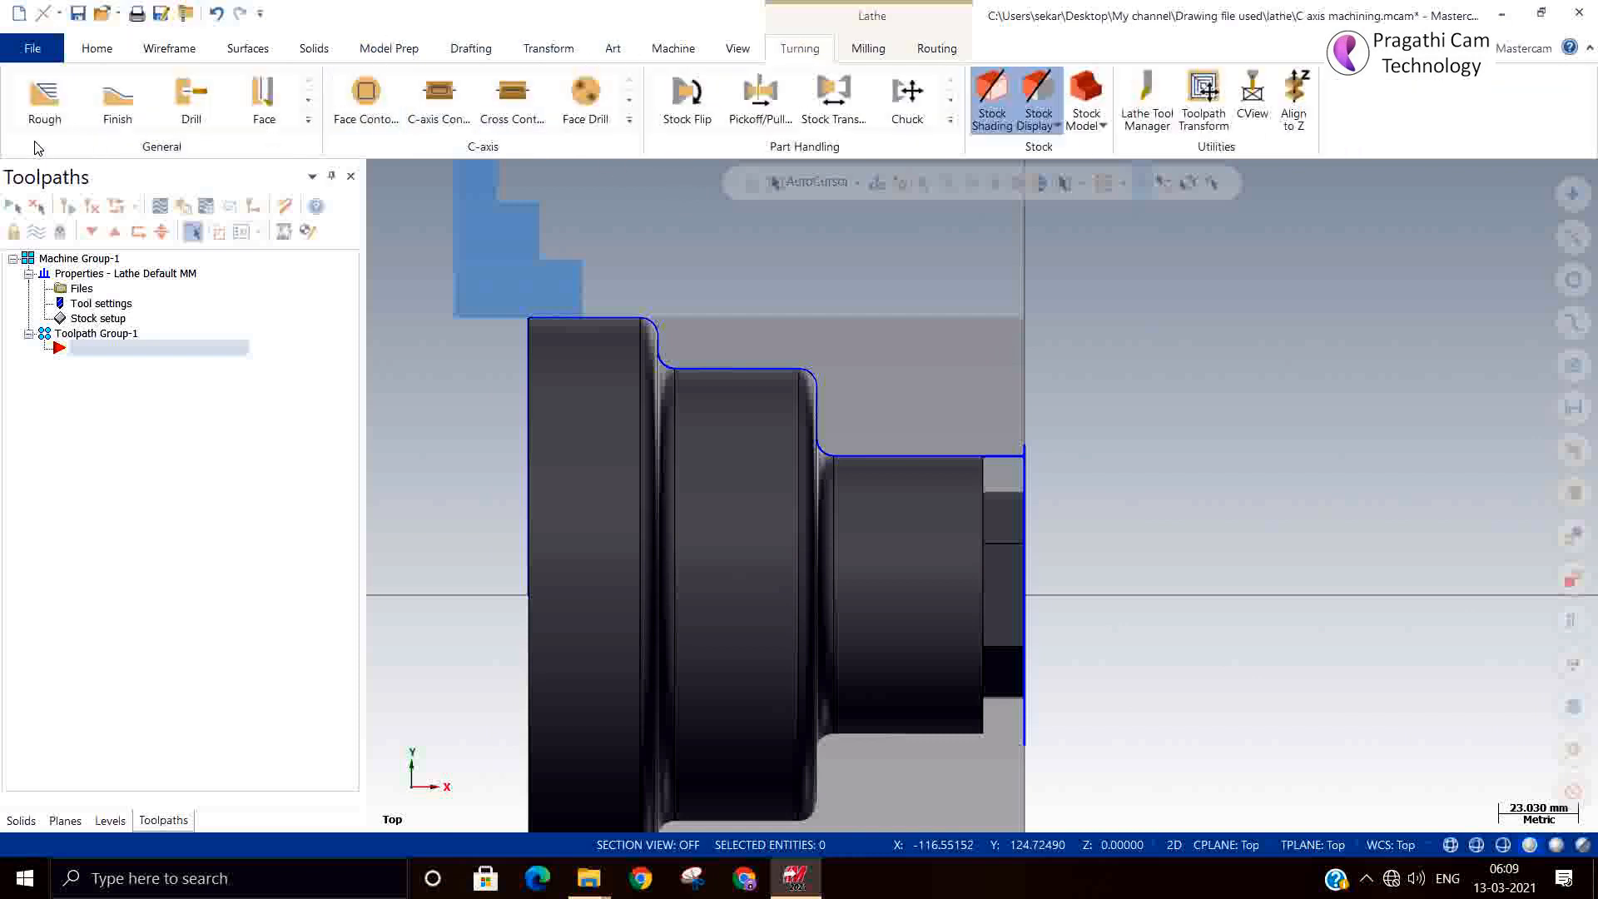
click(44, 98)
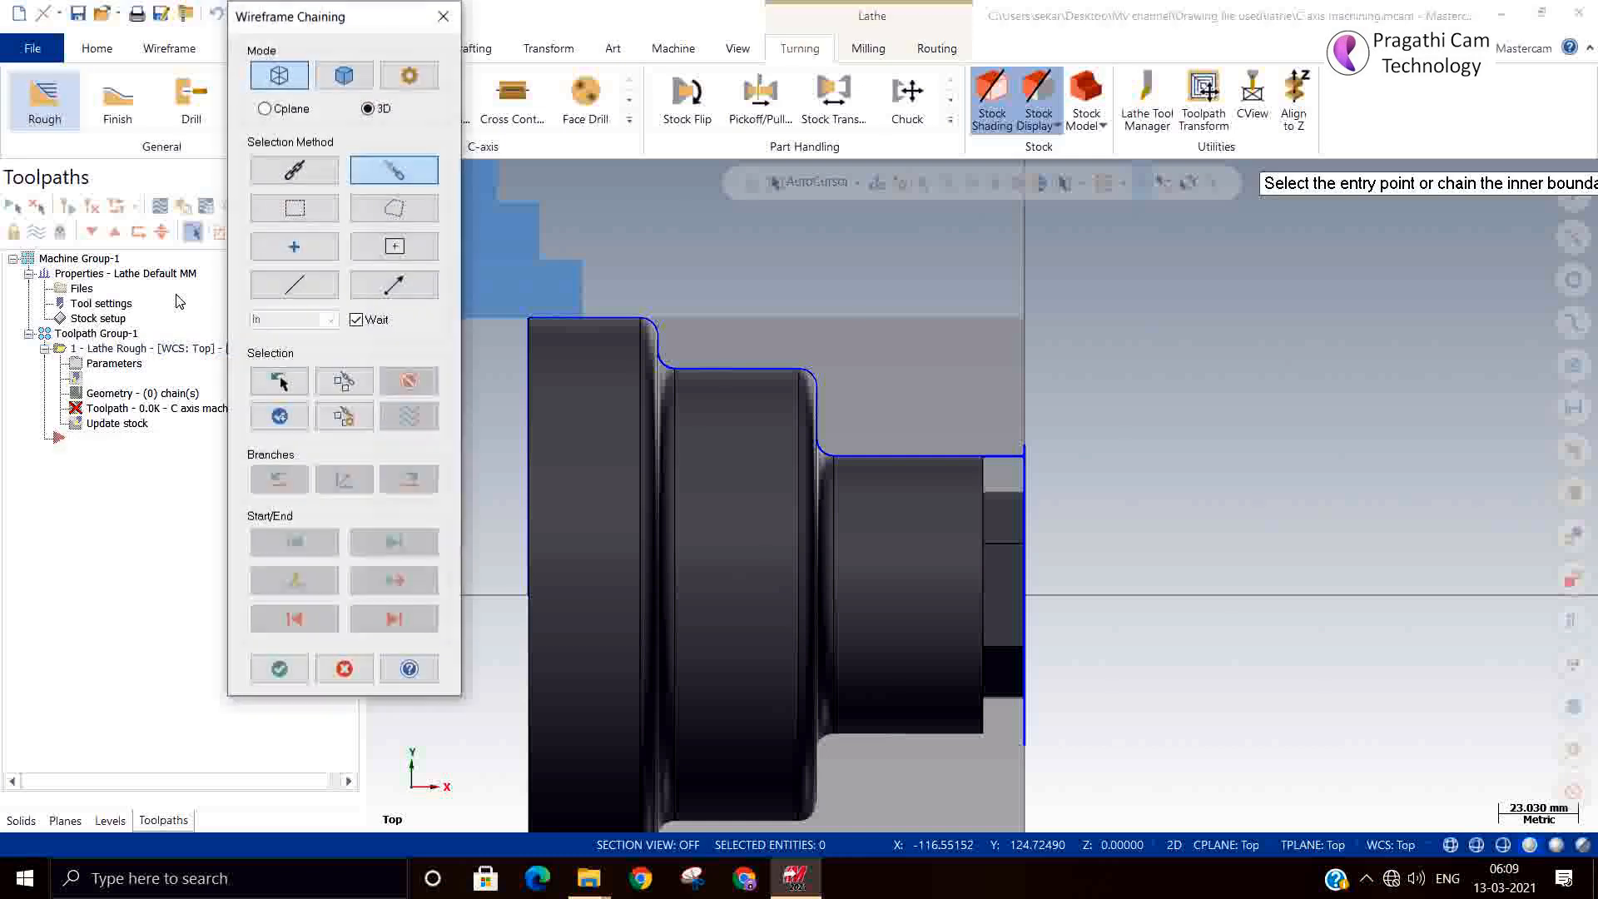
click(391, 171)
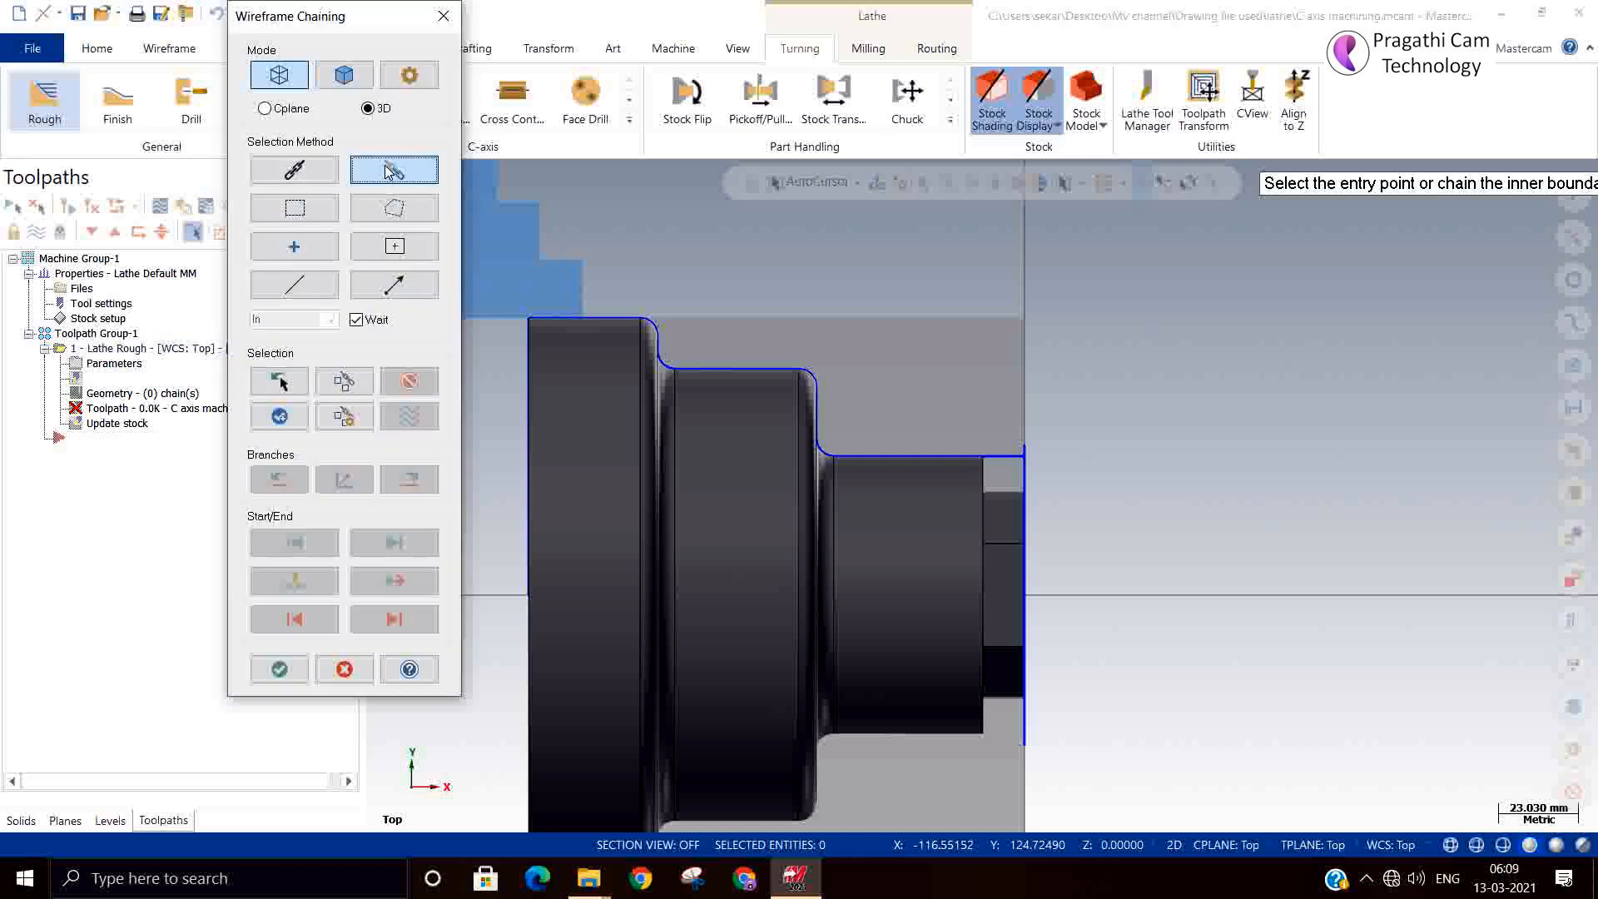
scroll(1030, 474, up, 3)
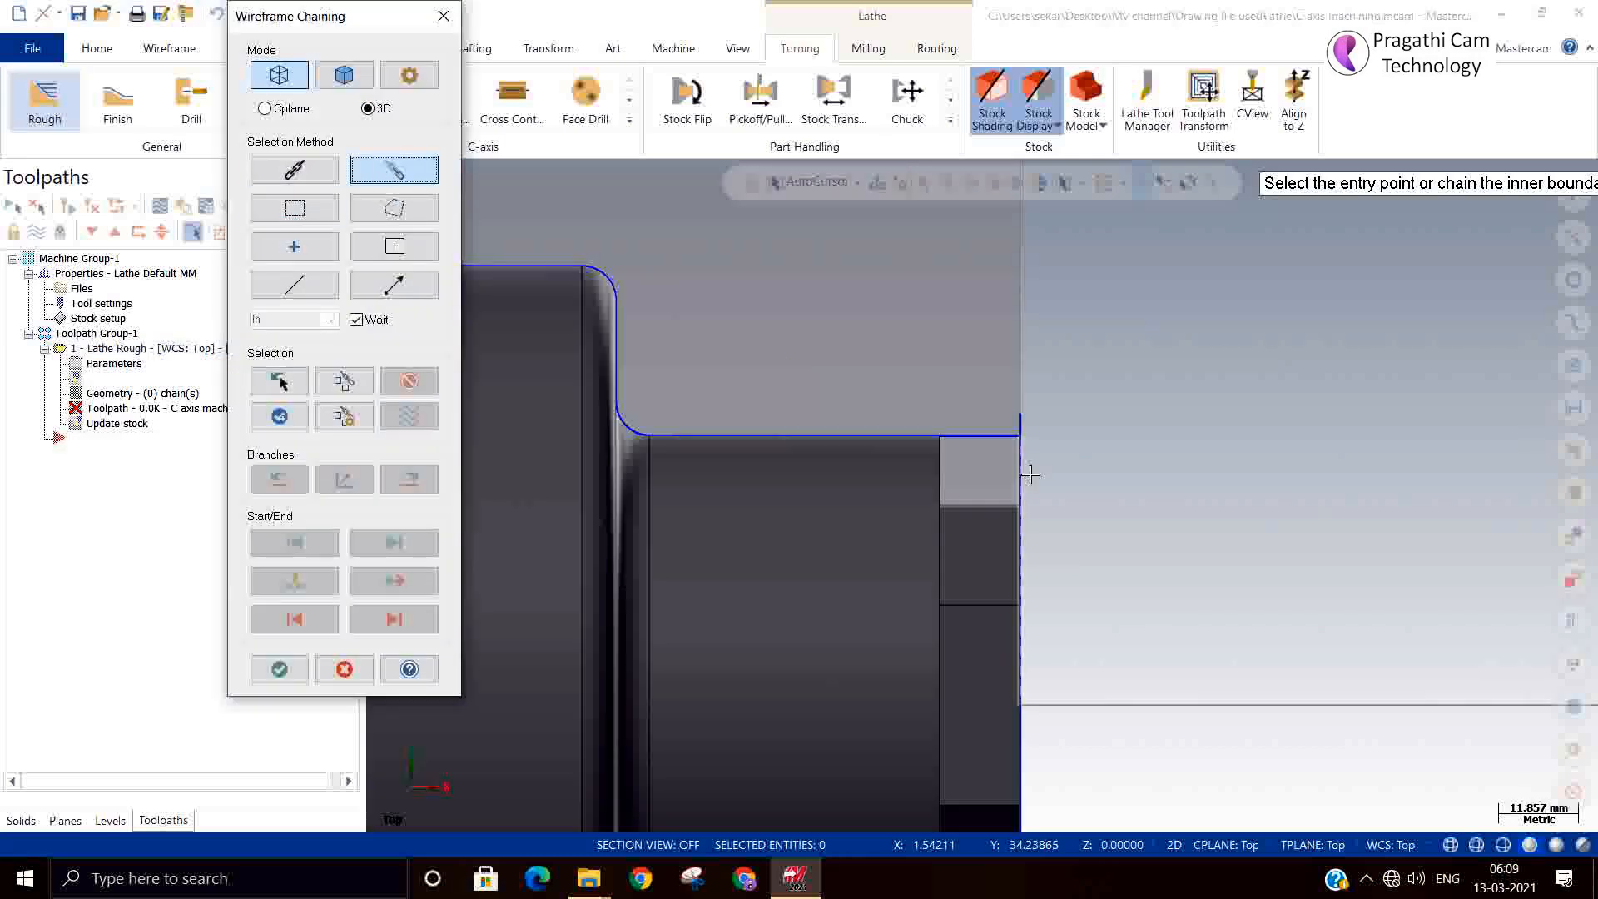
click(1003, 434)
scroll(1040, 493, down, 1)
scroll(1233, 496, down, 1)
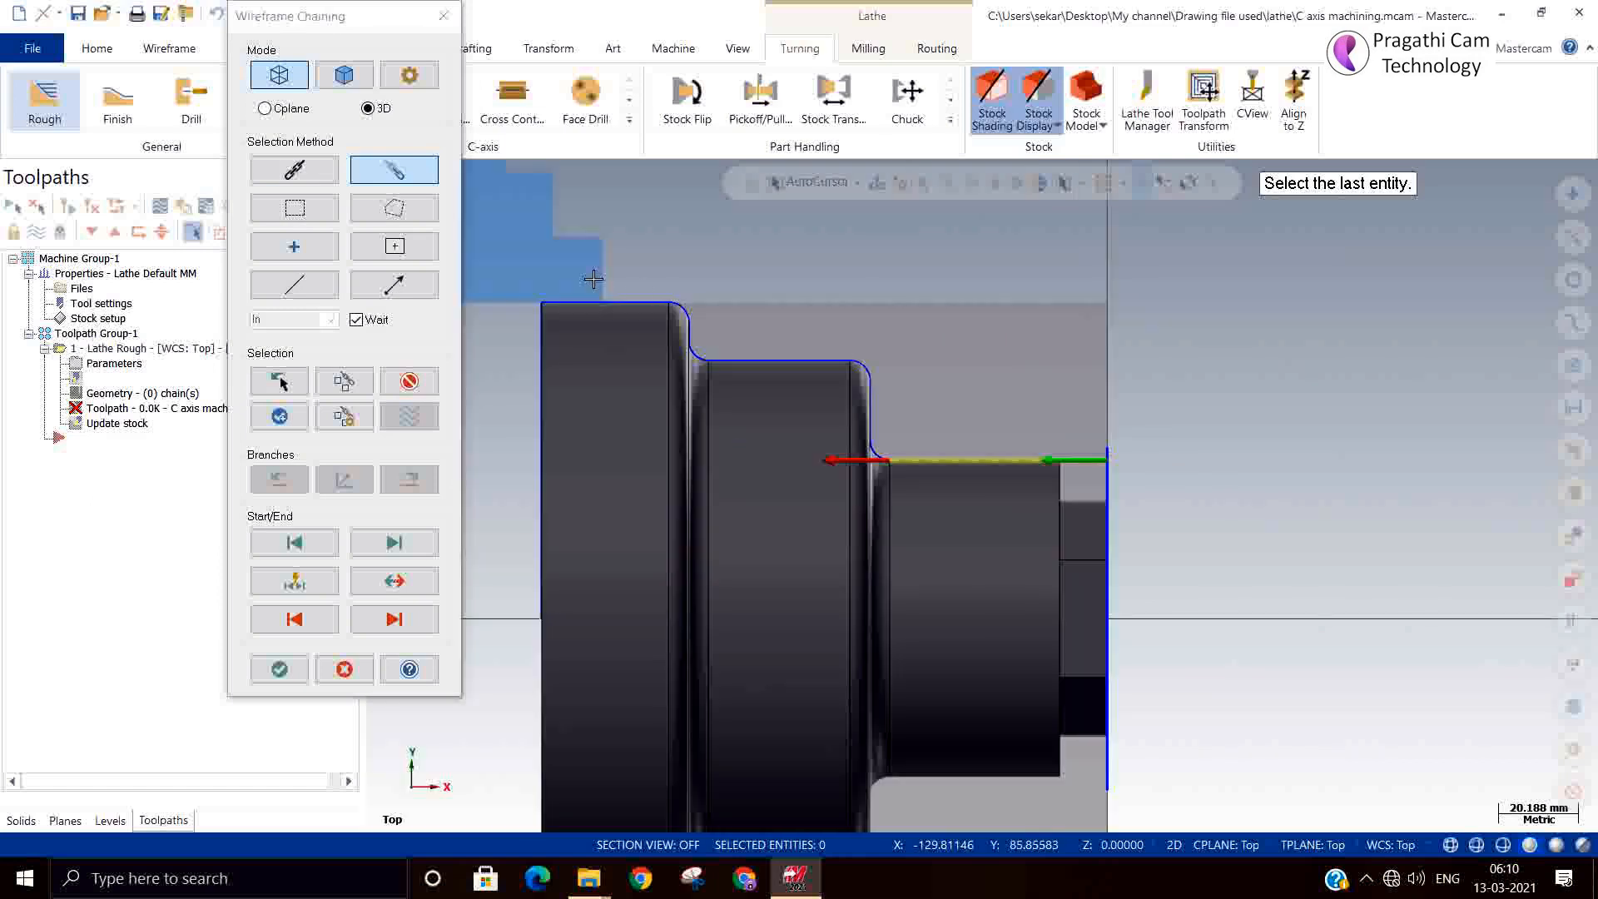
click(674, 301)
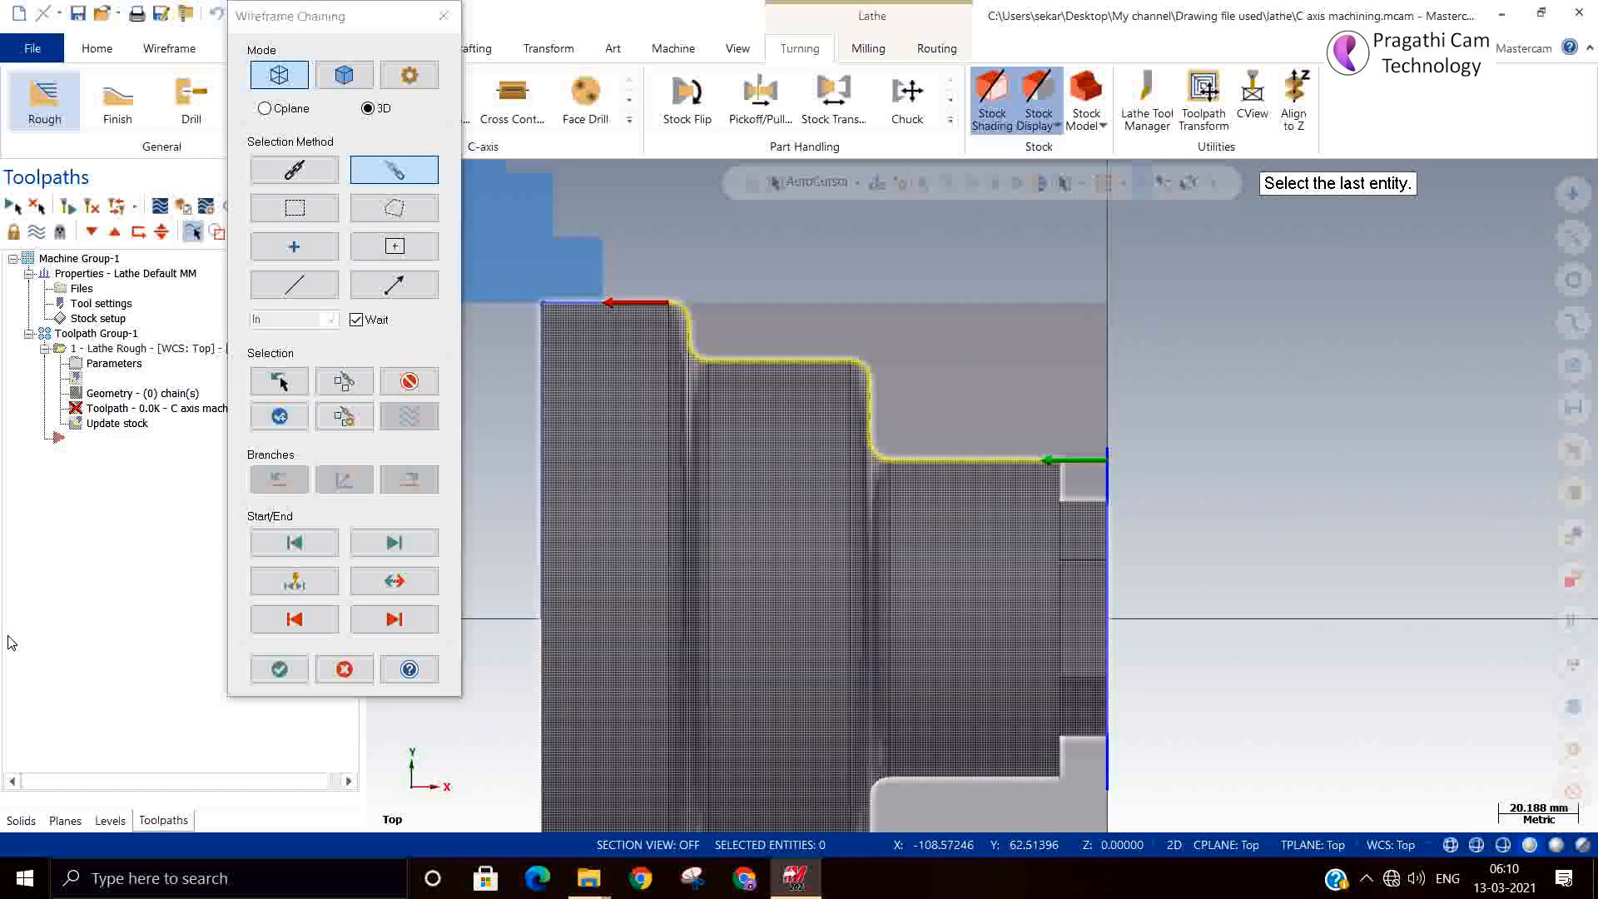
click(280, 670)
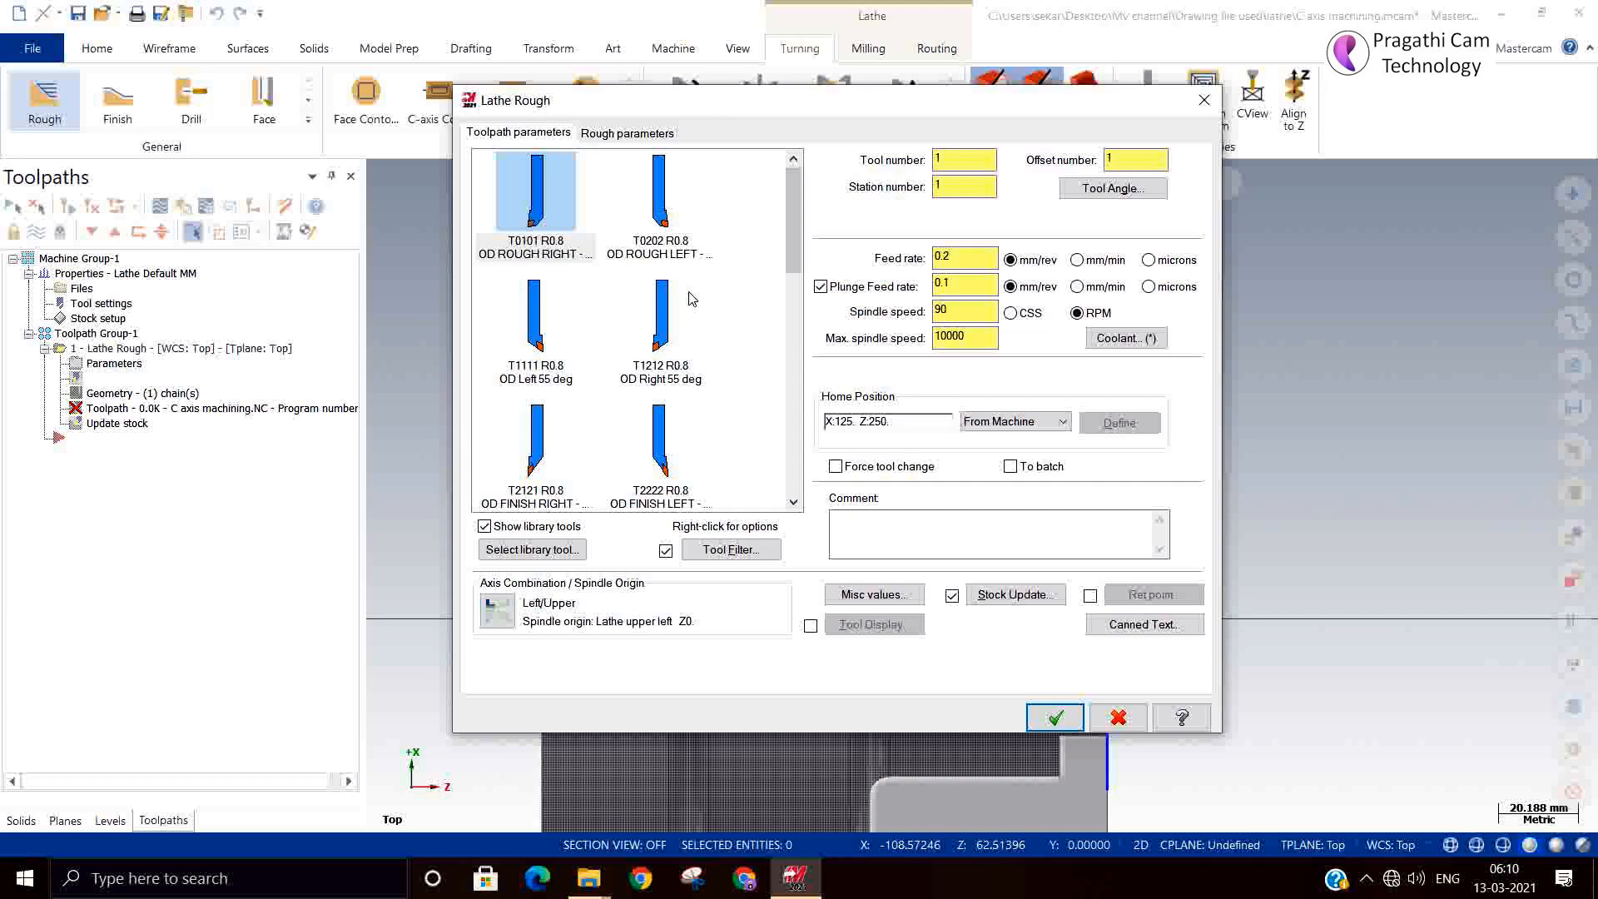
Set the T0202 OD Rough Left 80 deg tool's spindle rotation to CW and select the modified tool for roughing
click(680, 254)
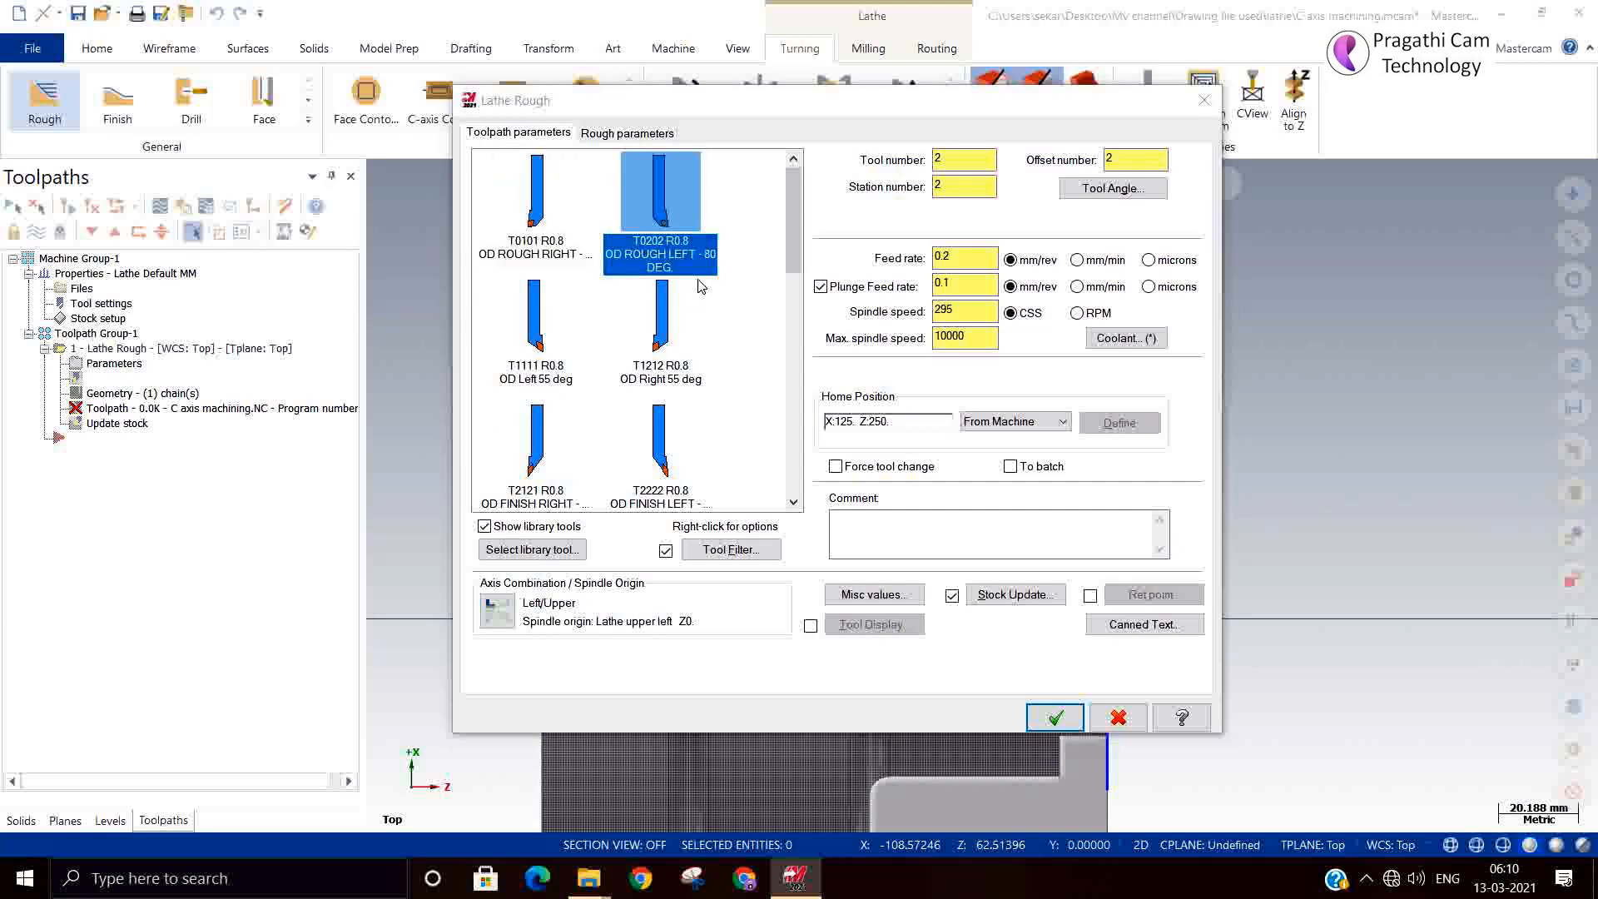
click(1175, 172)
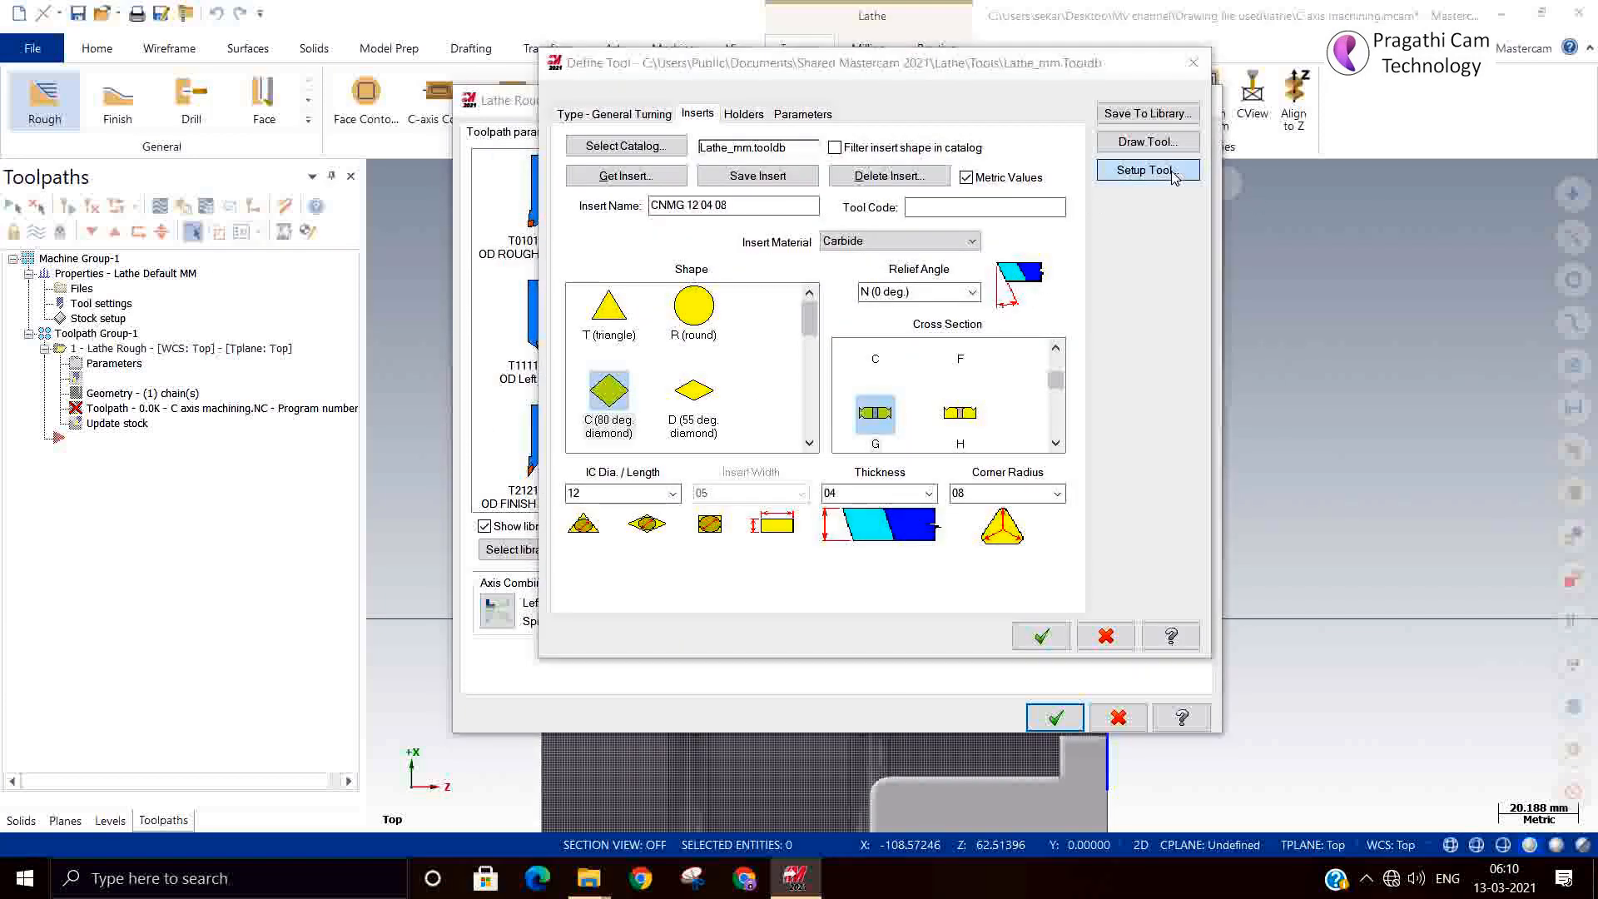
click(718, 507)
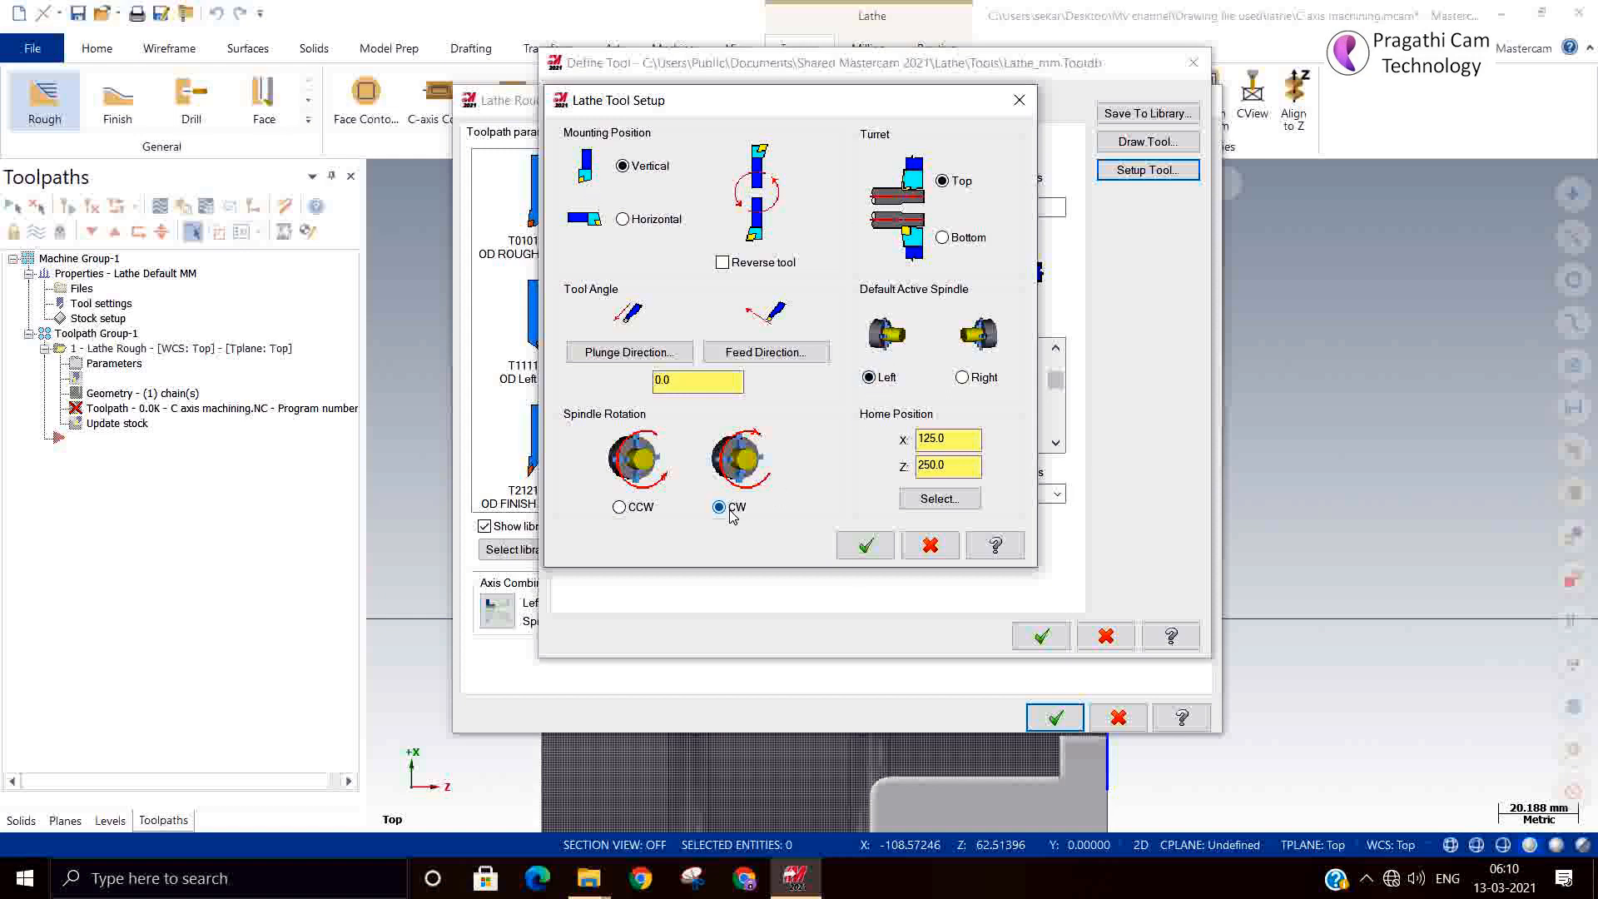
click(865, 545)
click(1039, 637)
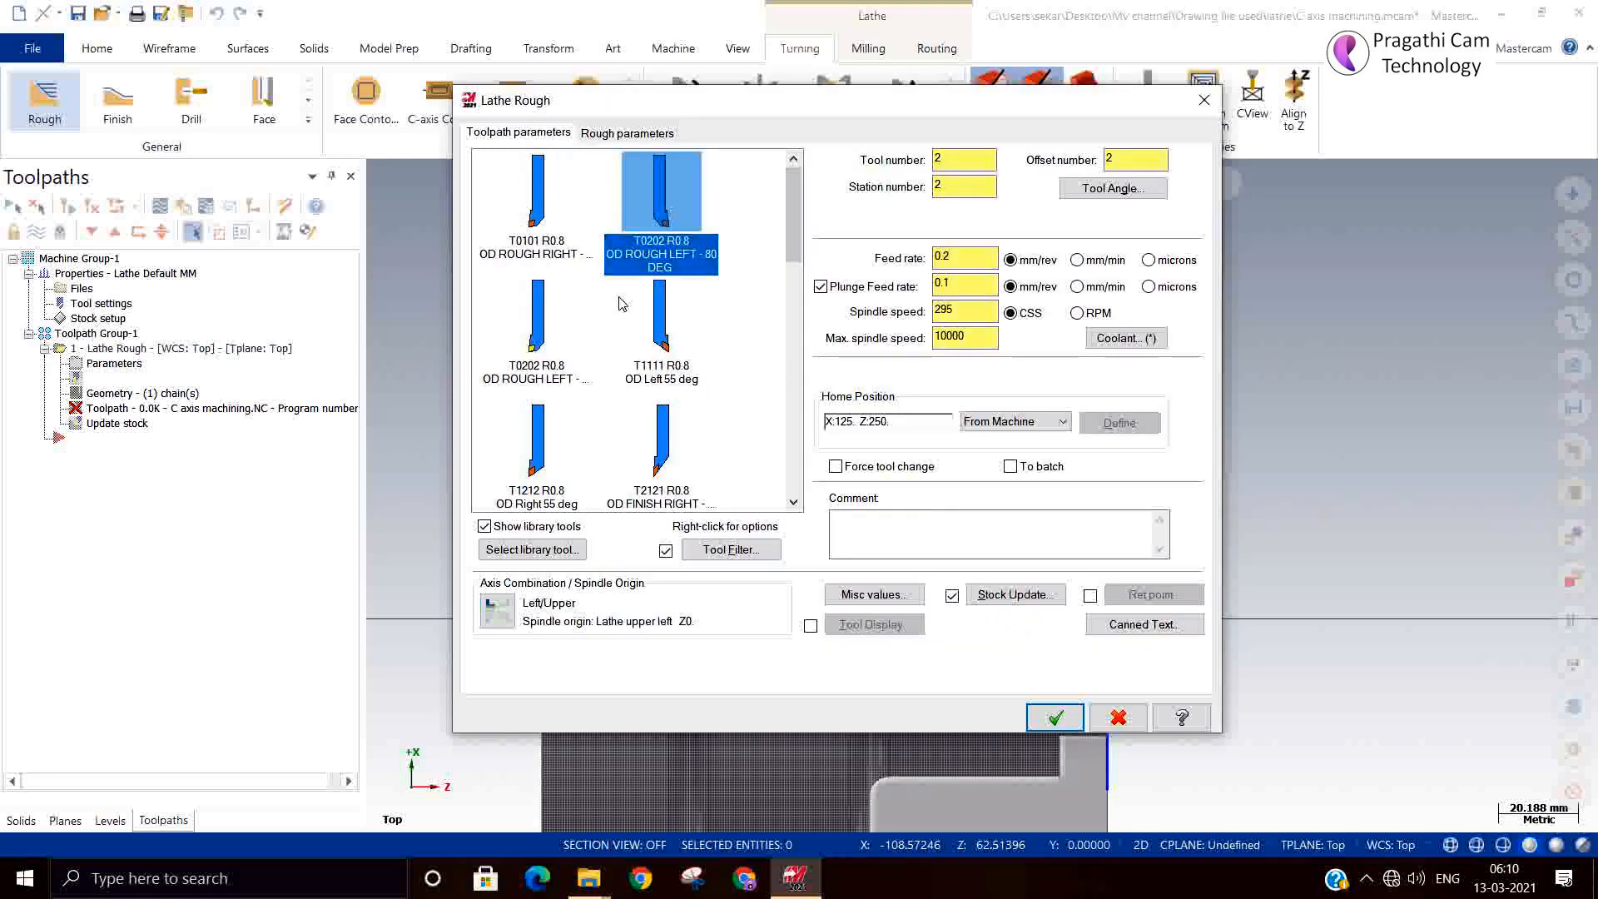
click(538, 336)
Set the roughing stock recognition to Use stock for outer boundary, then generate and inspect the rough toolpath
click(607, 138)
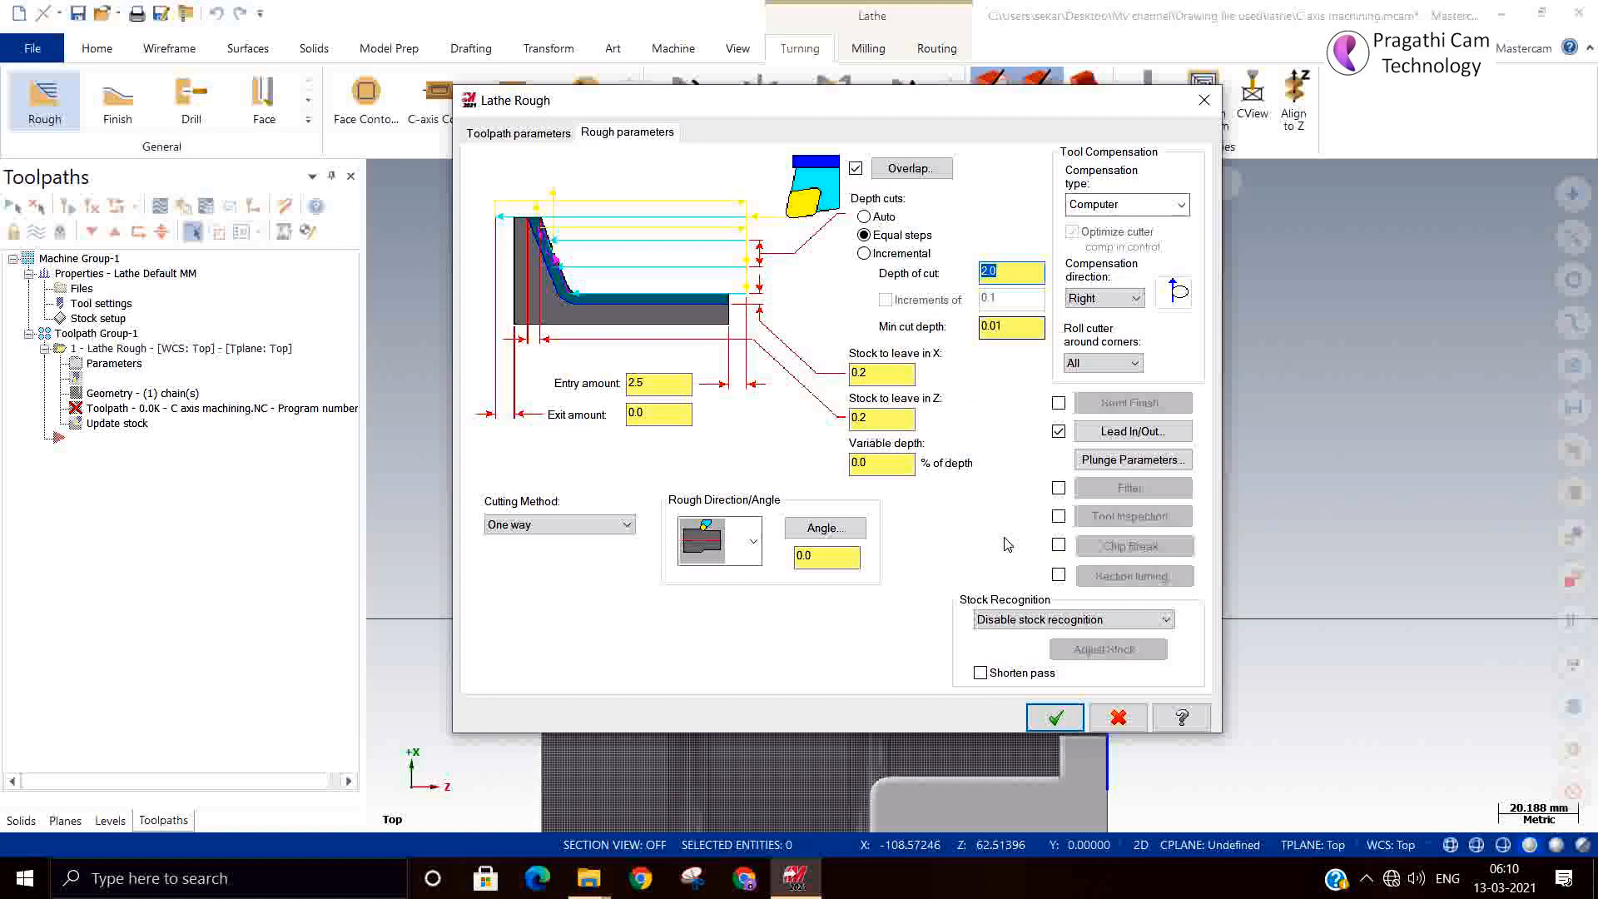
click(1042, 624)
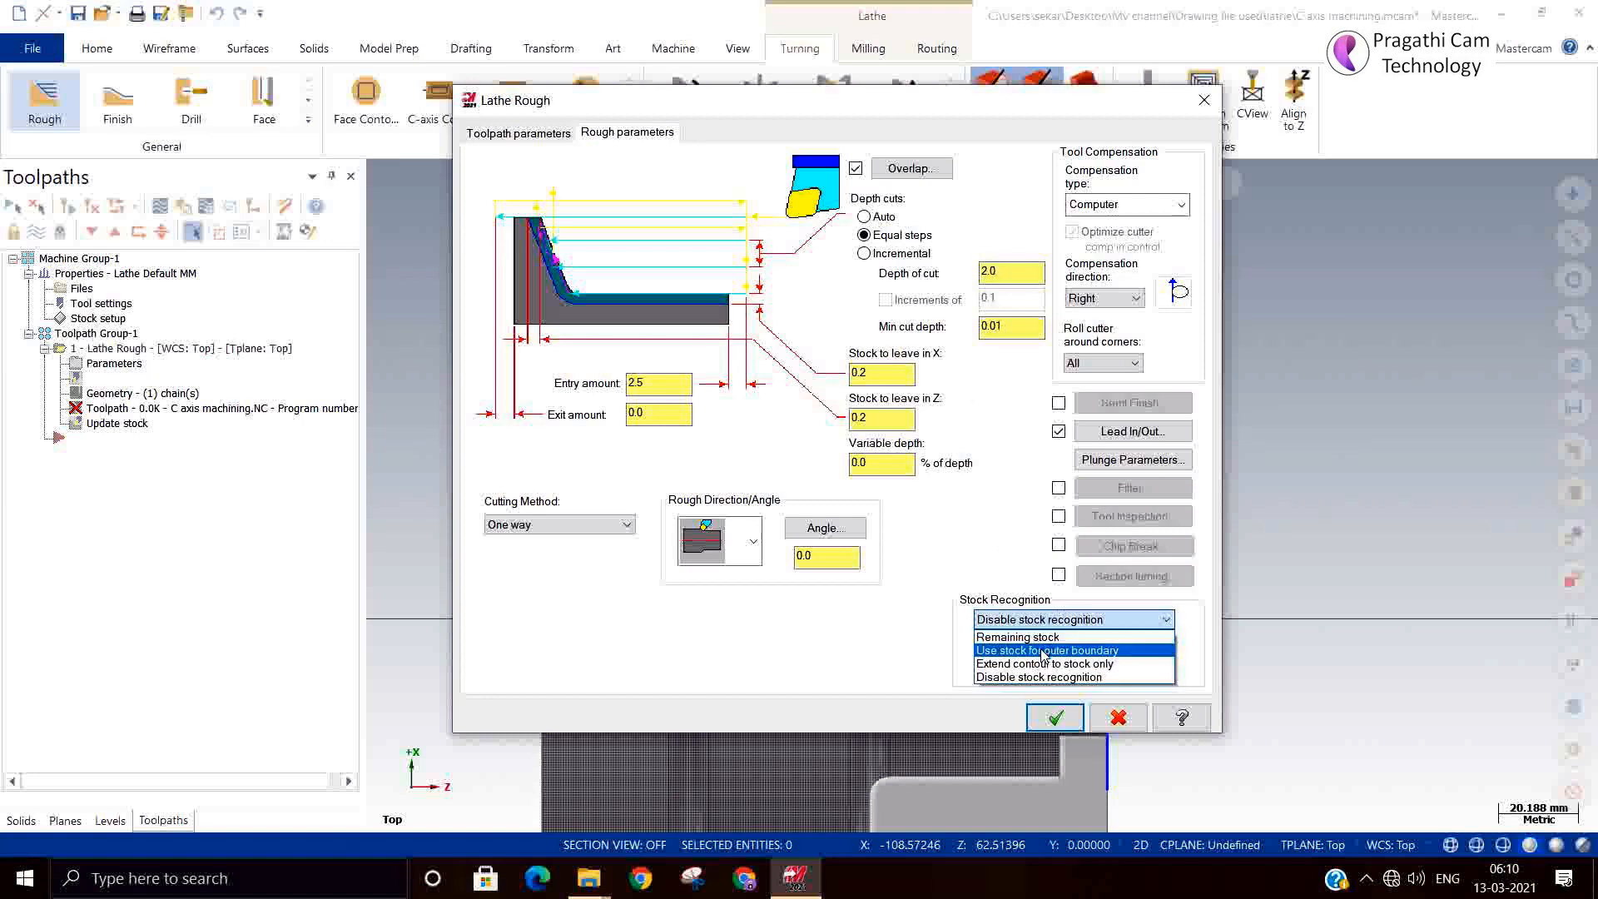
click(1043, 651)
click(1053, 716)
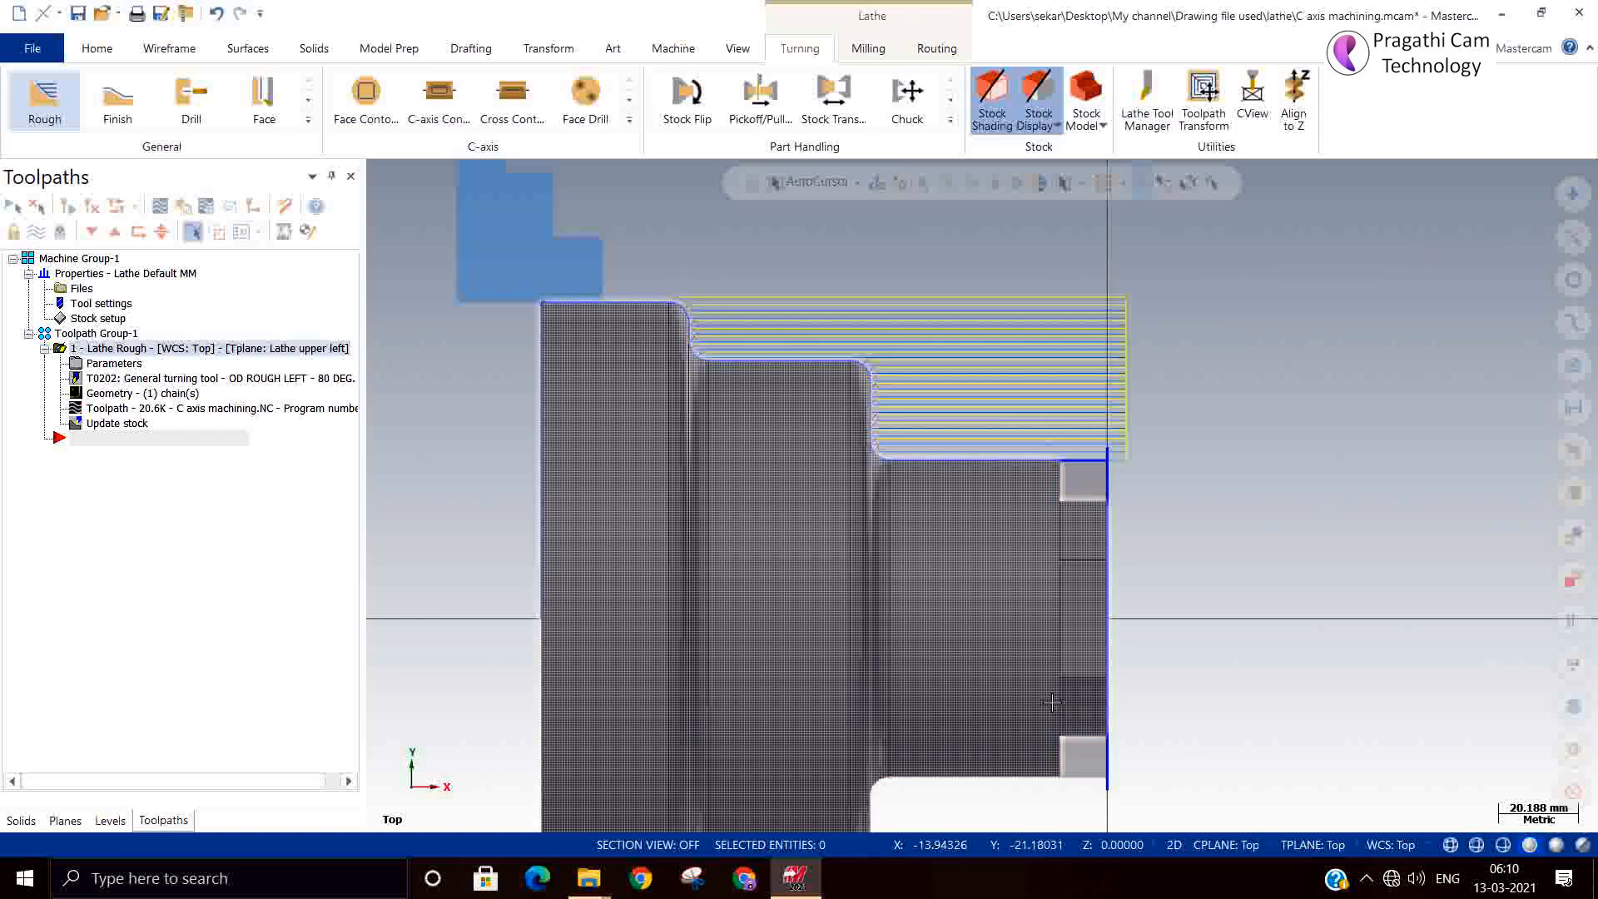
scroll(1262, 590, up, 2)
mouse_move(1263, 590)
middle_down()
mouse_move(1074, 614)
mouse_move(1210, 599)
middle_up()
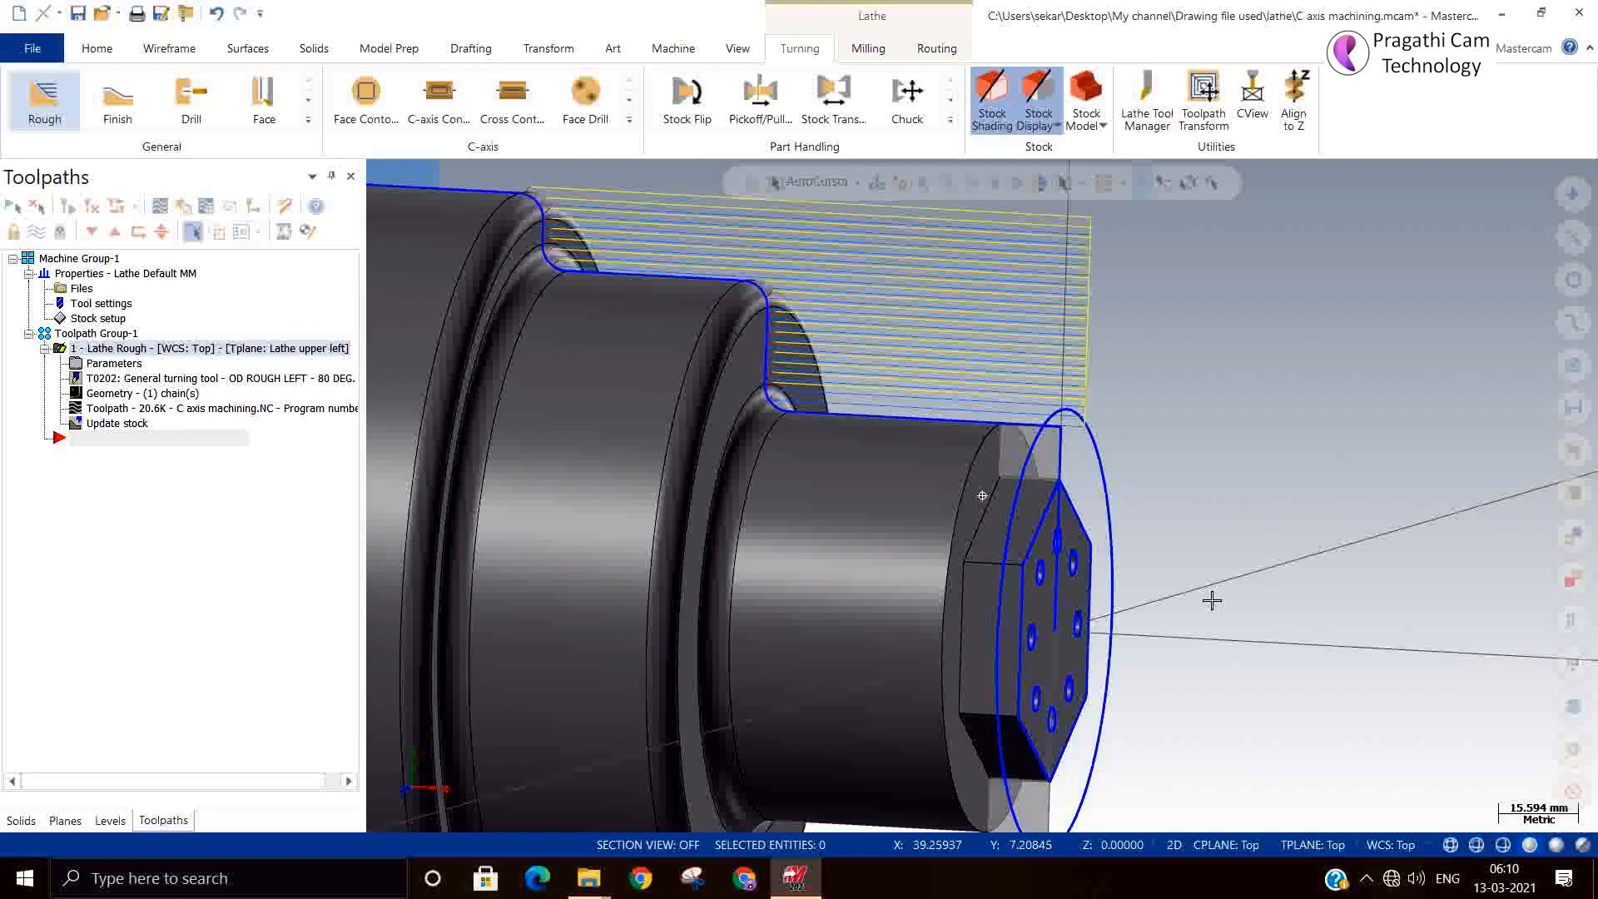
Start a lathe Finish toolpath and reuse the last chained outer profile as its contour
click(114, 117)
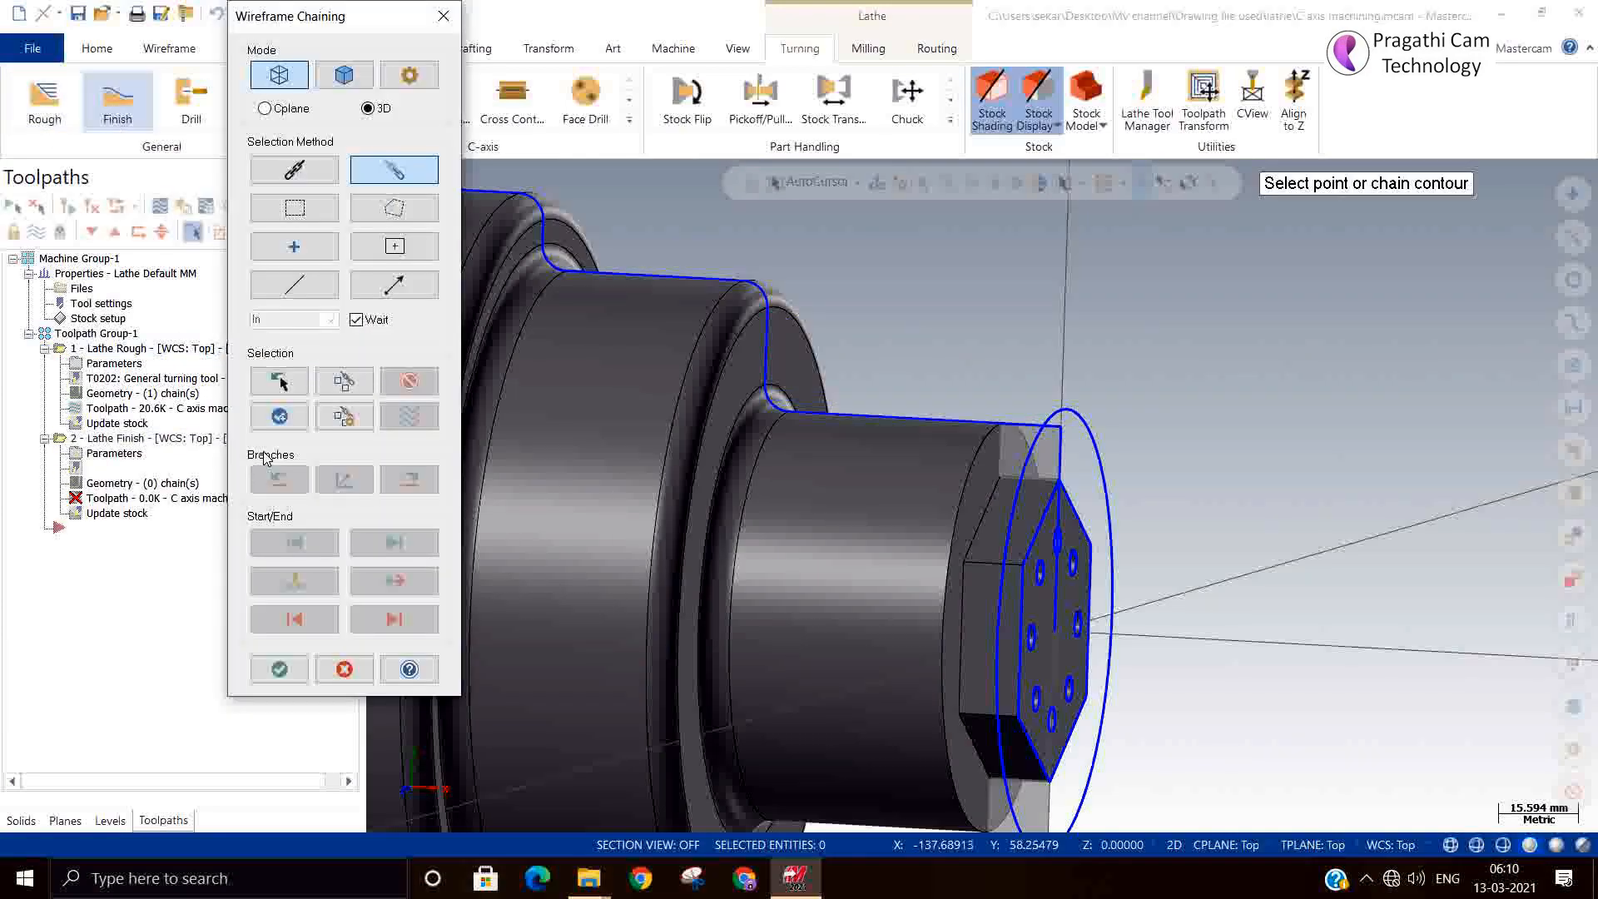
click(279, 381)
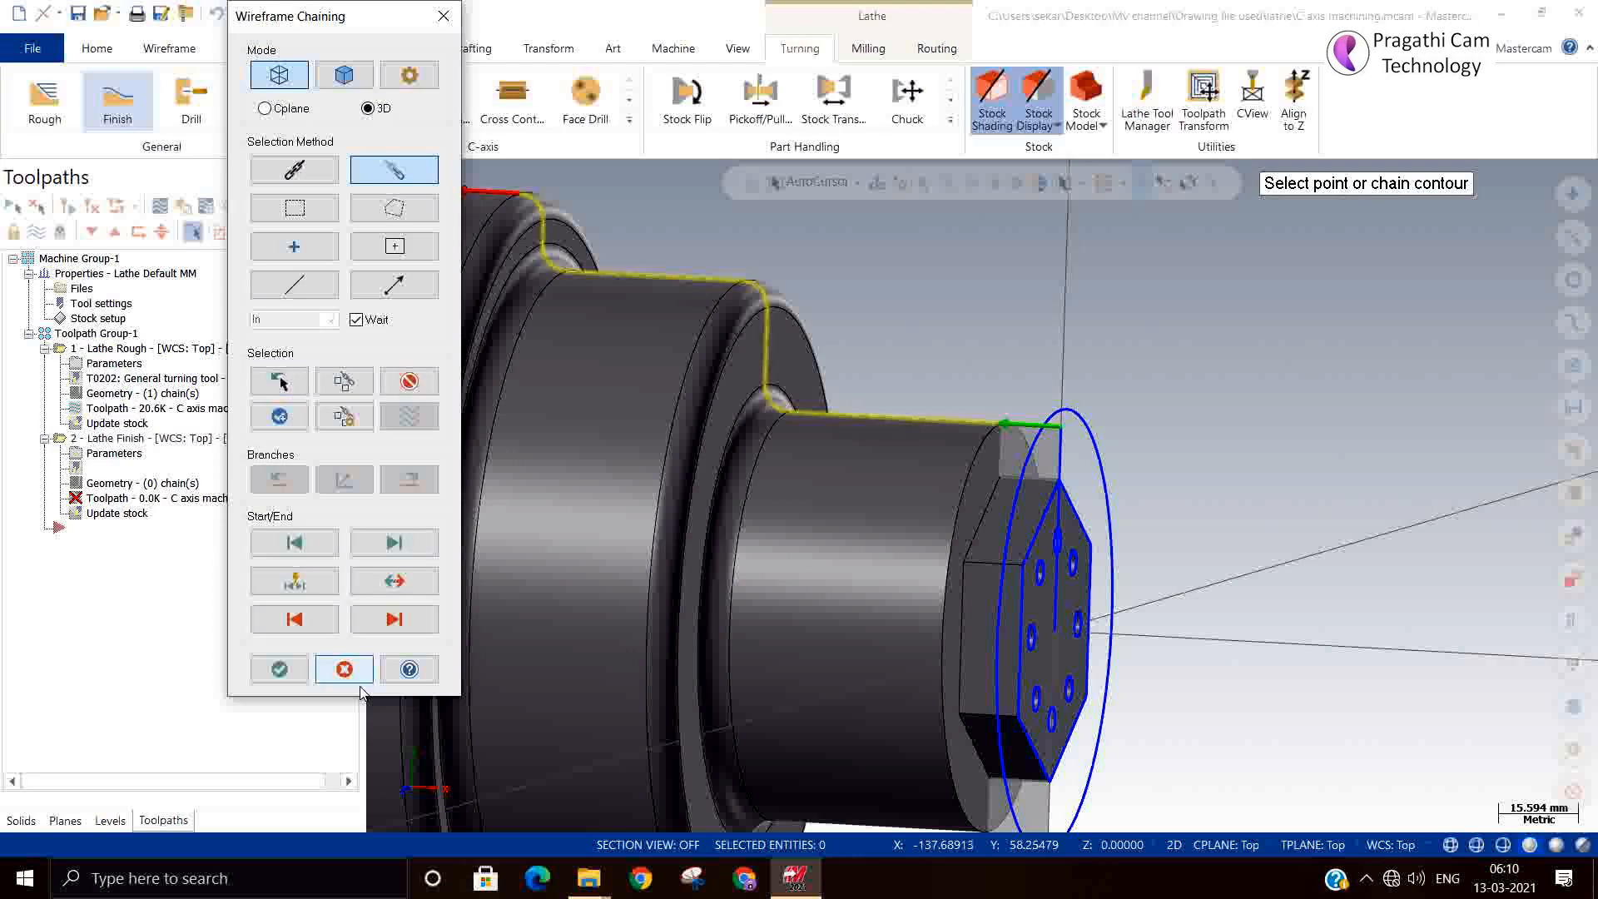
click(283, 668)
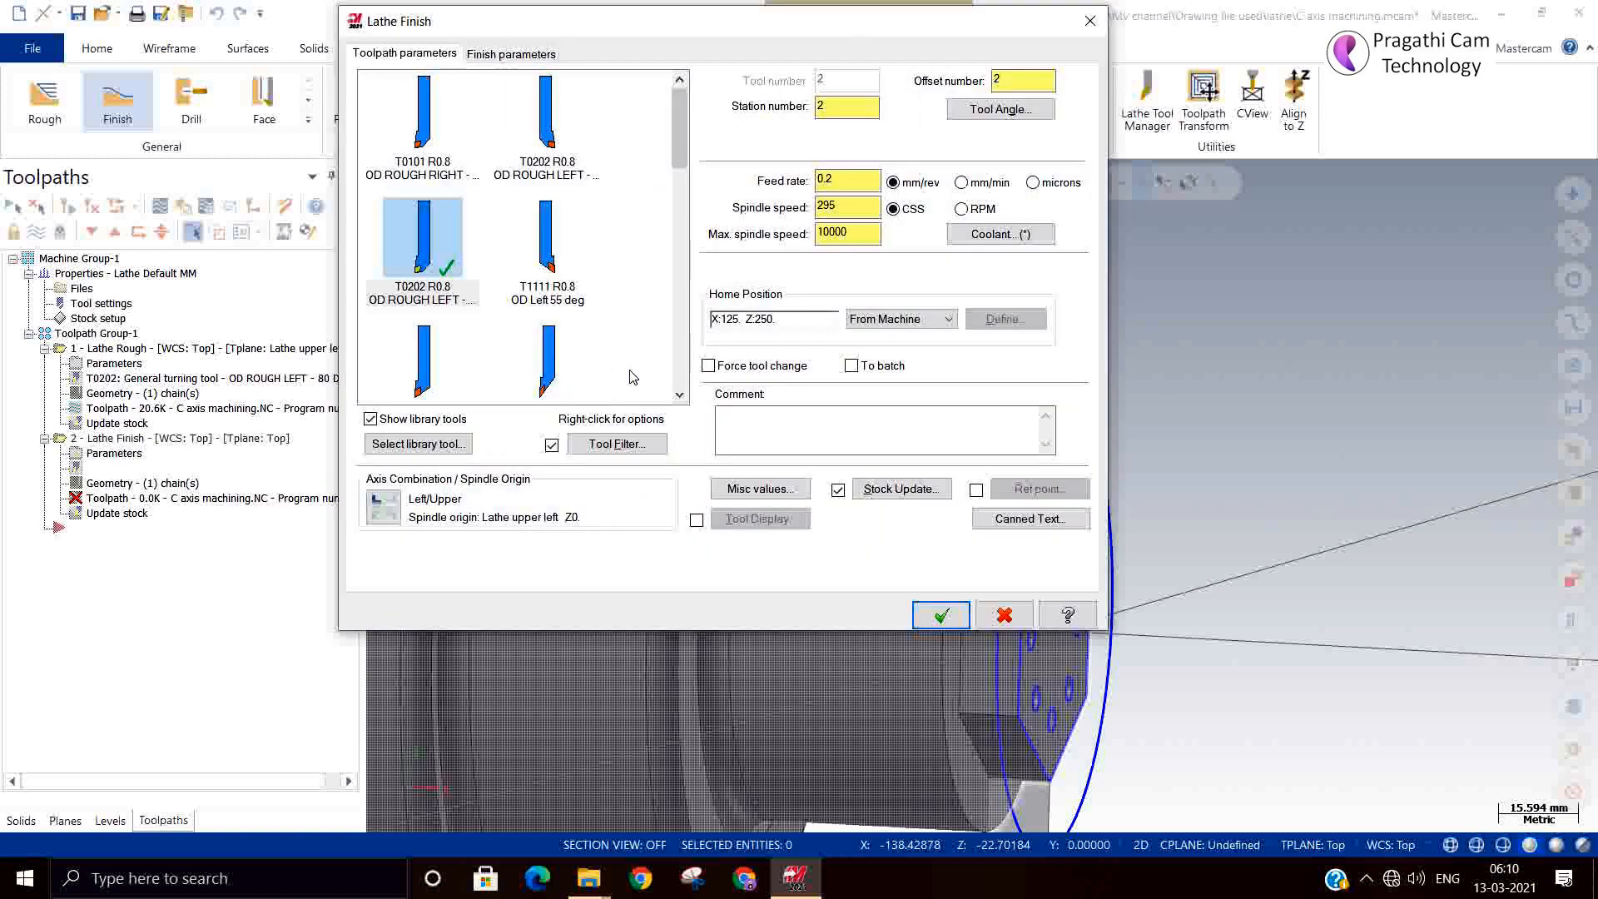
Set the spindle rotation of the T2222 OD Finish Left 35 deg tool to CW and accept the tool definition
click(678, 395)
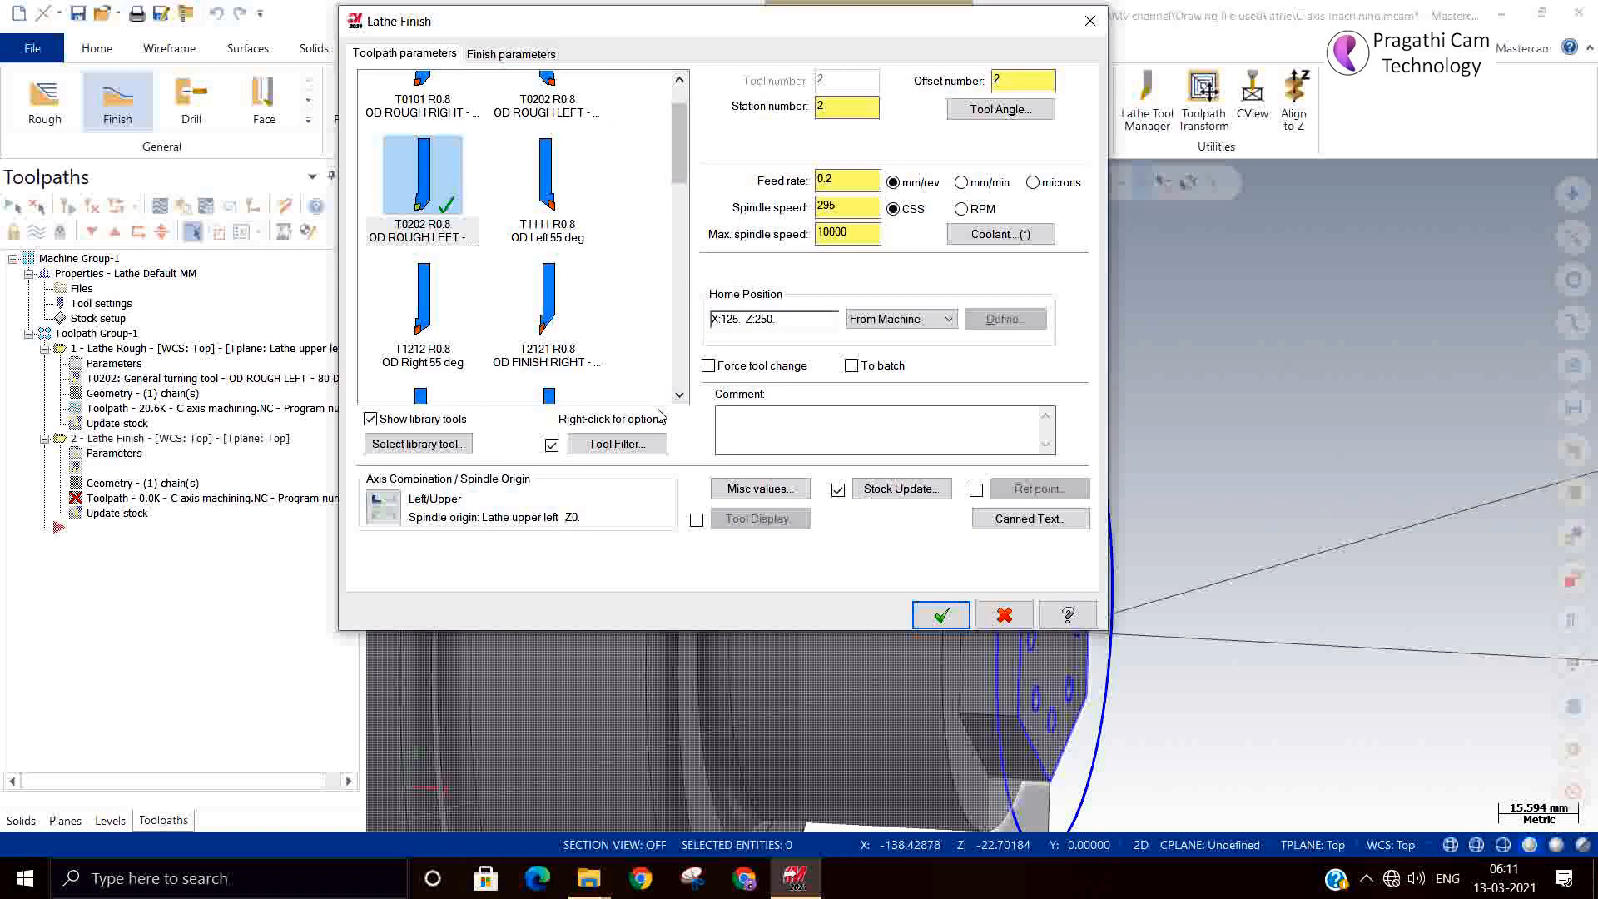
click(678, 396)
click(436, 373)
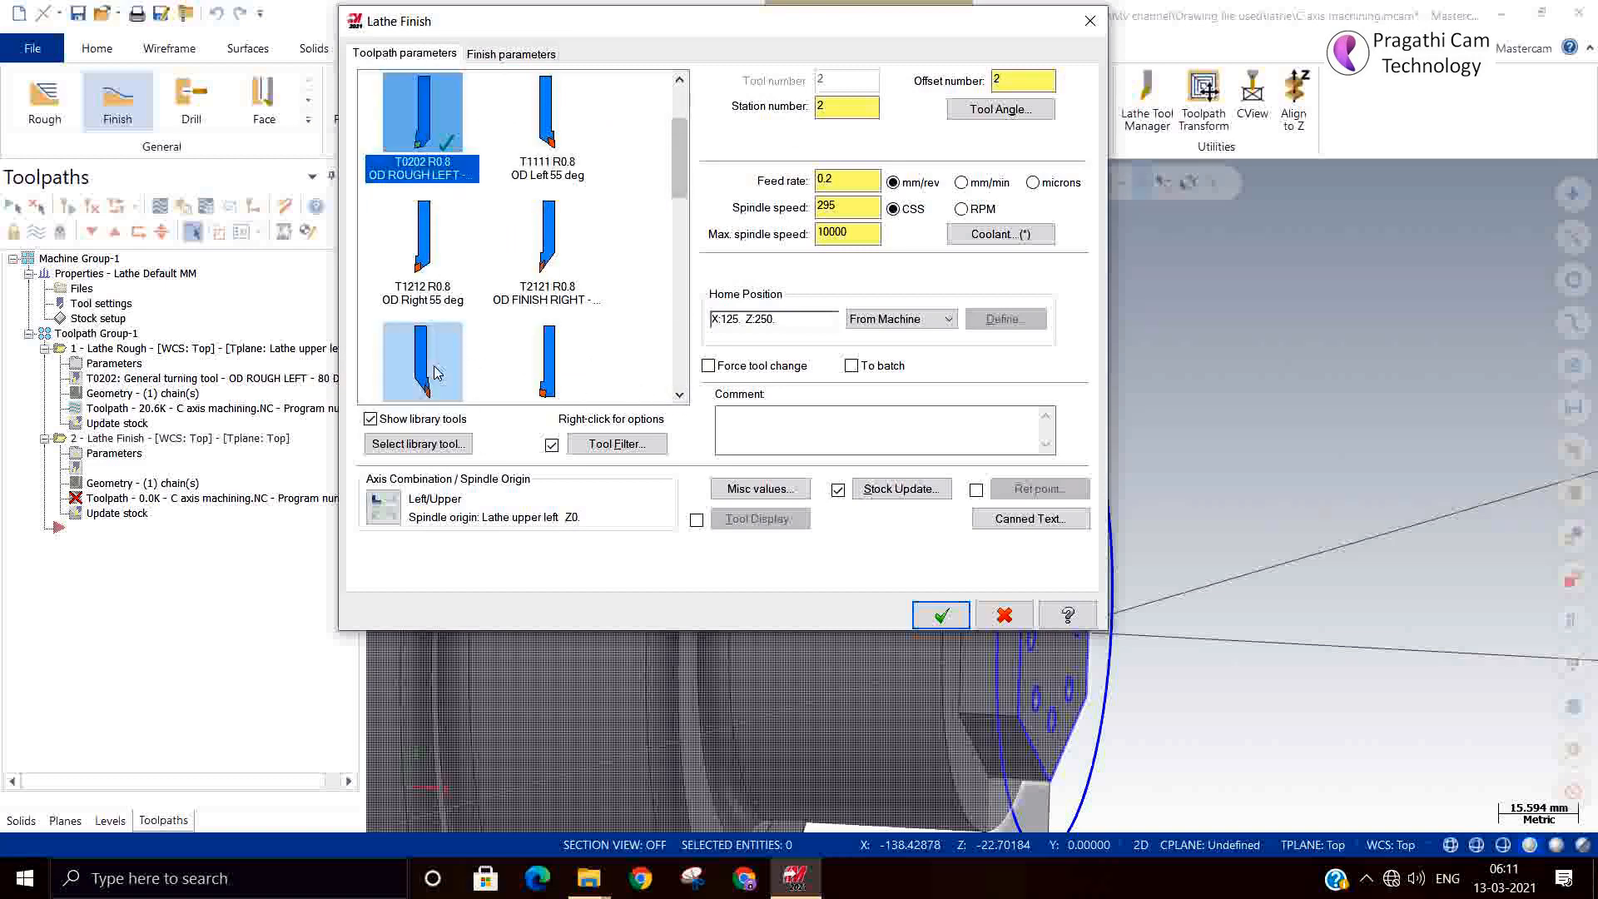
double_click(439, 373)
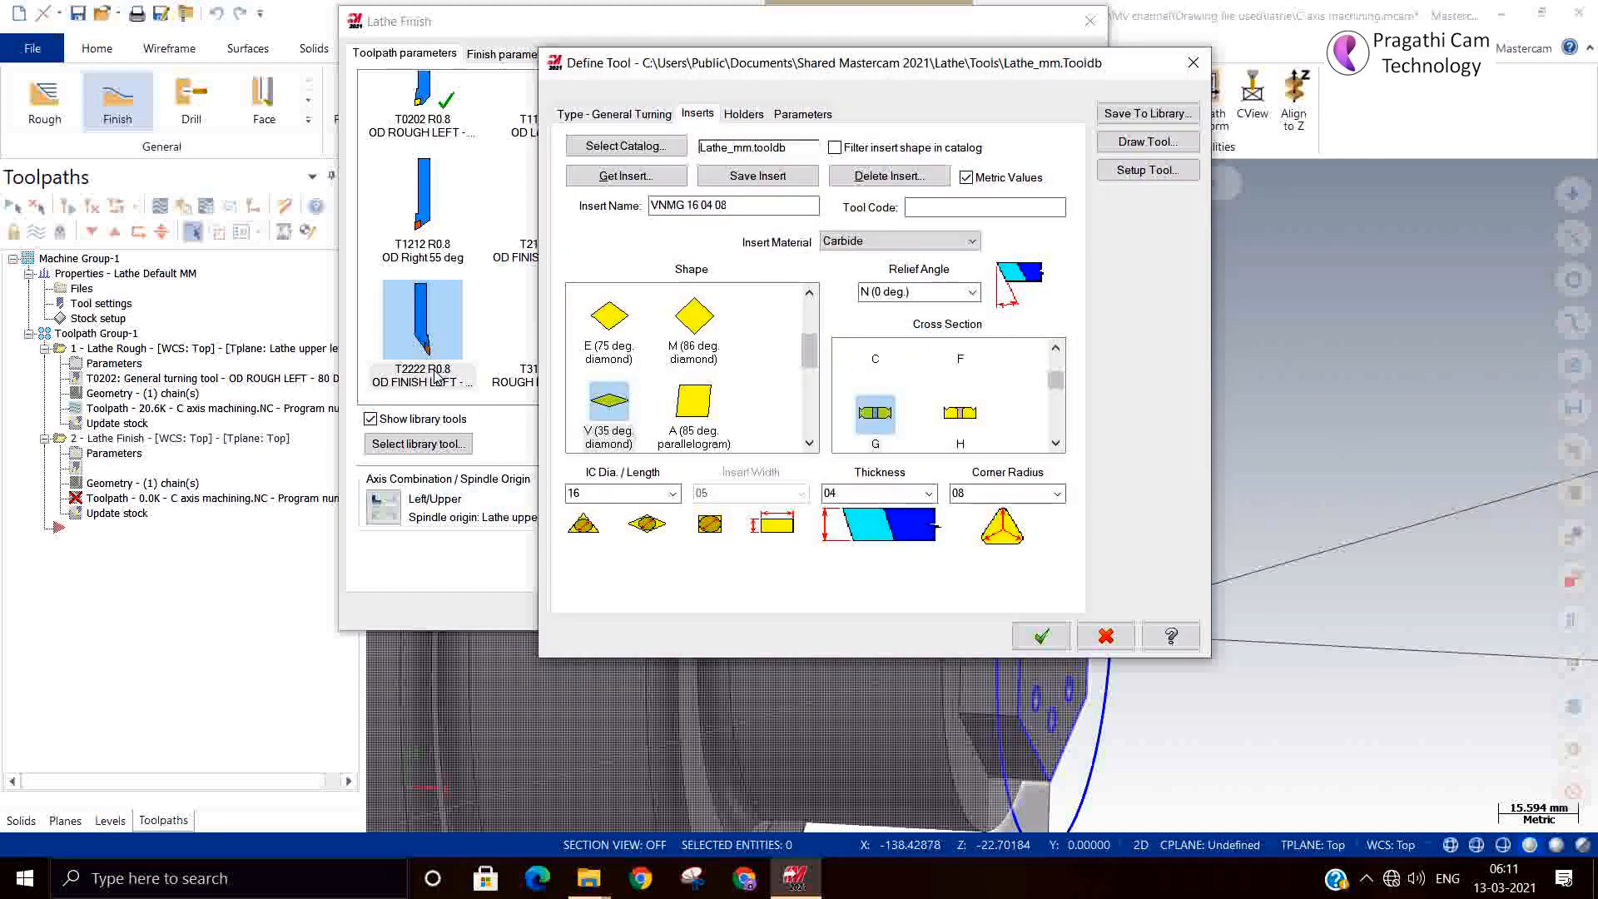
click(1133, 176)
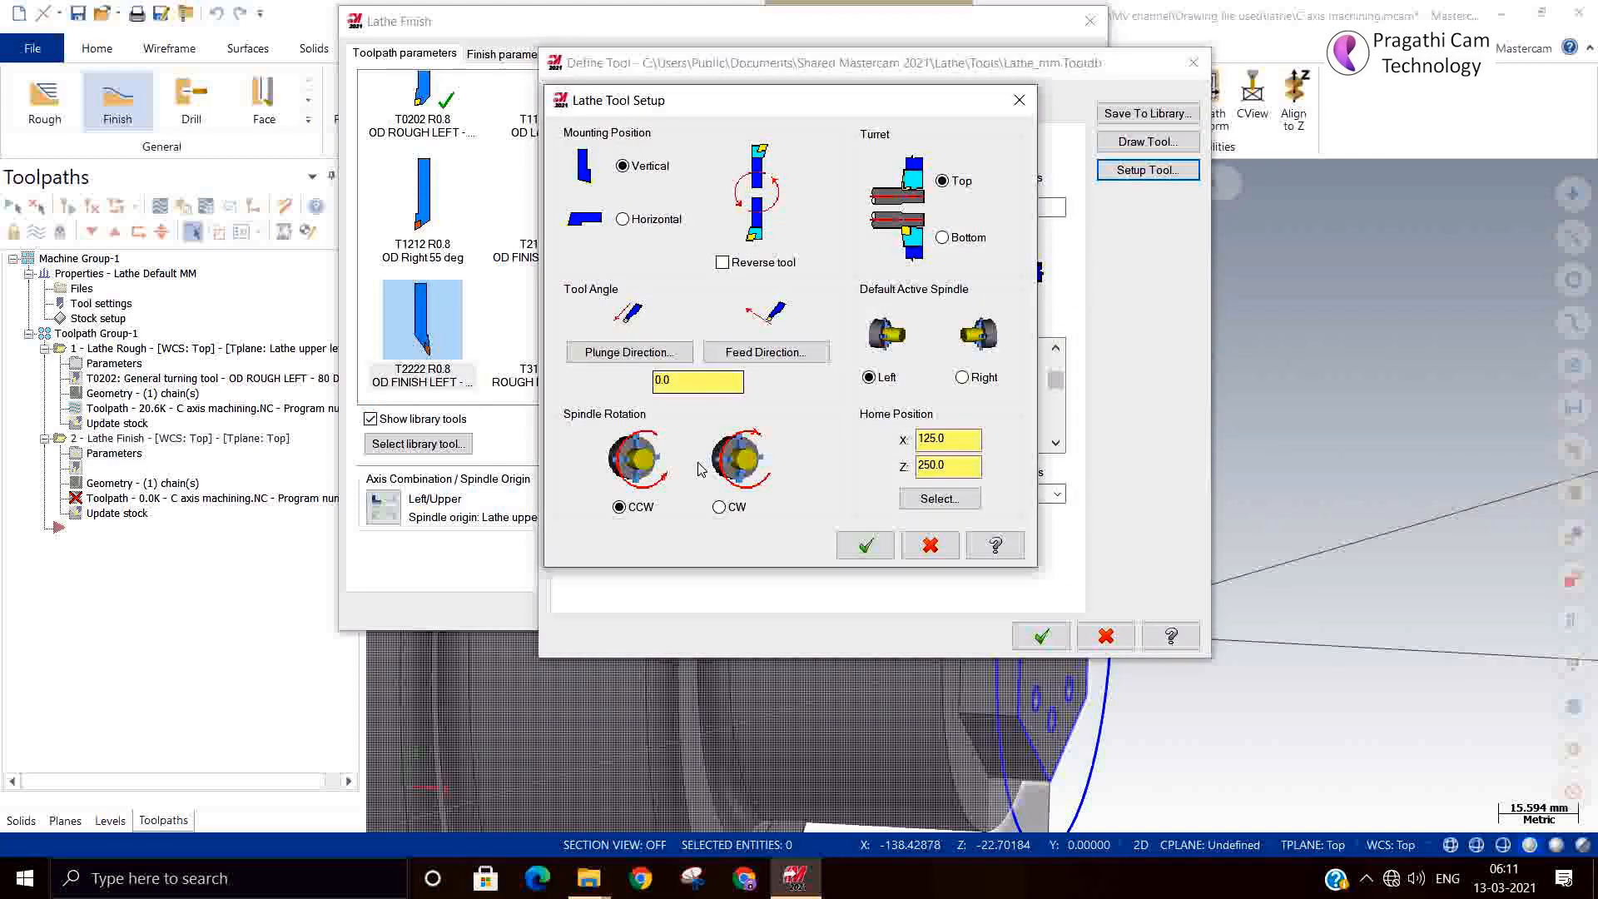
click(719, 506)
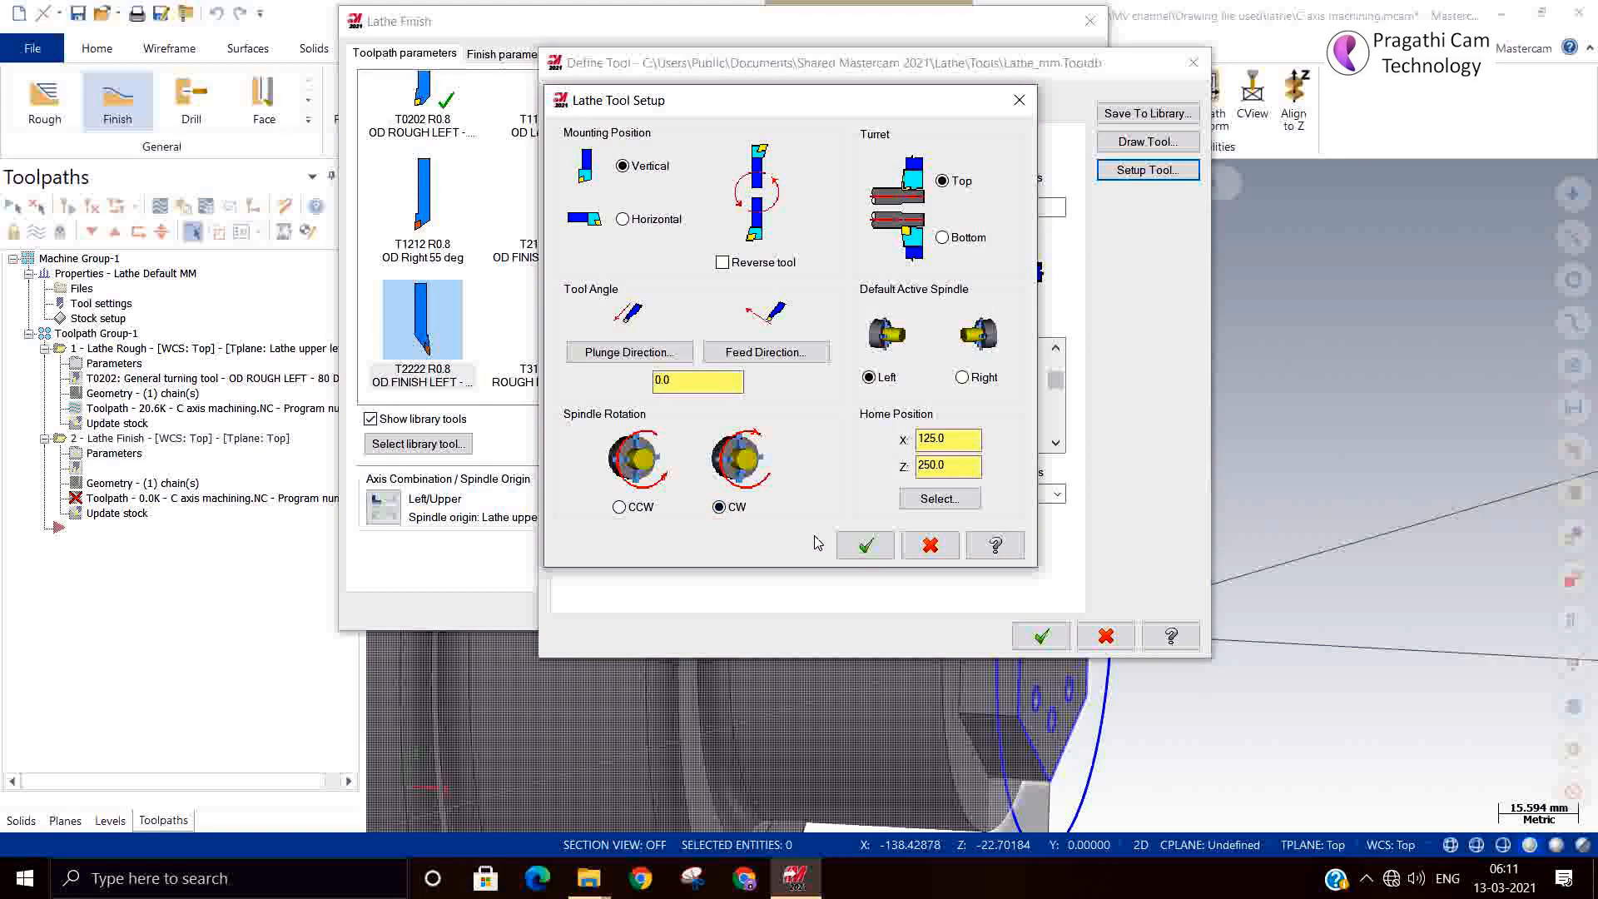
click(862, 546)
click(1025, 632)
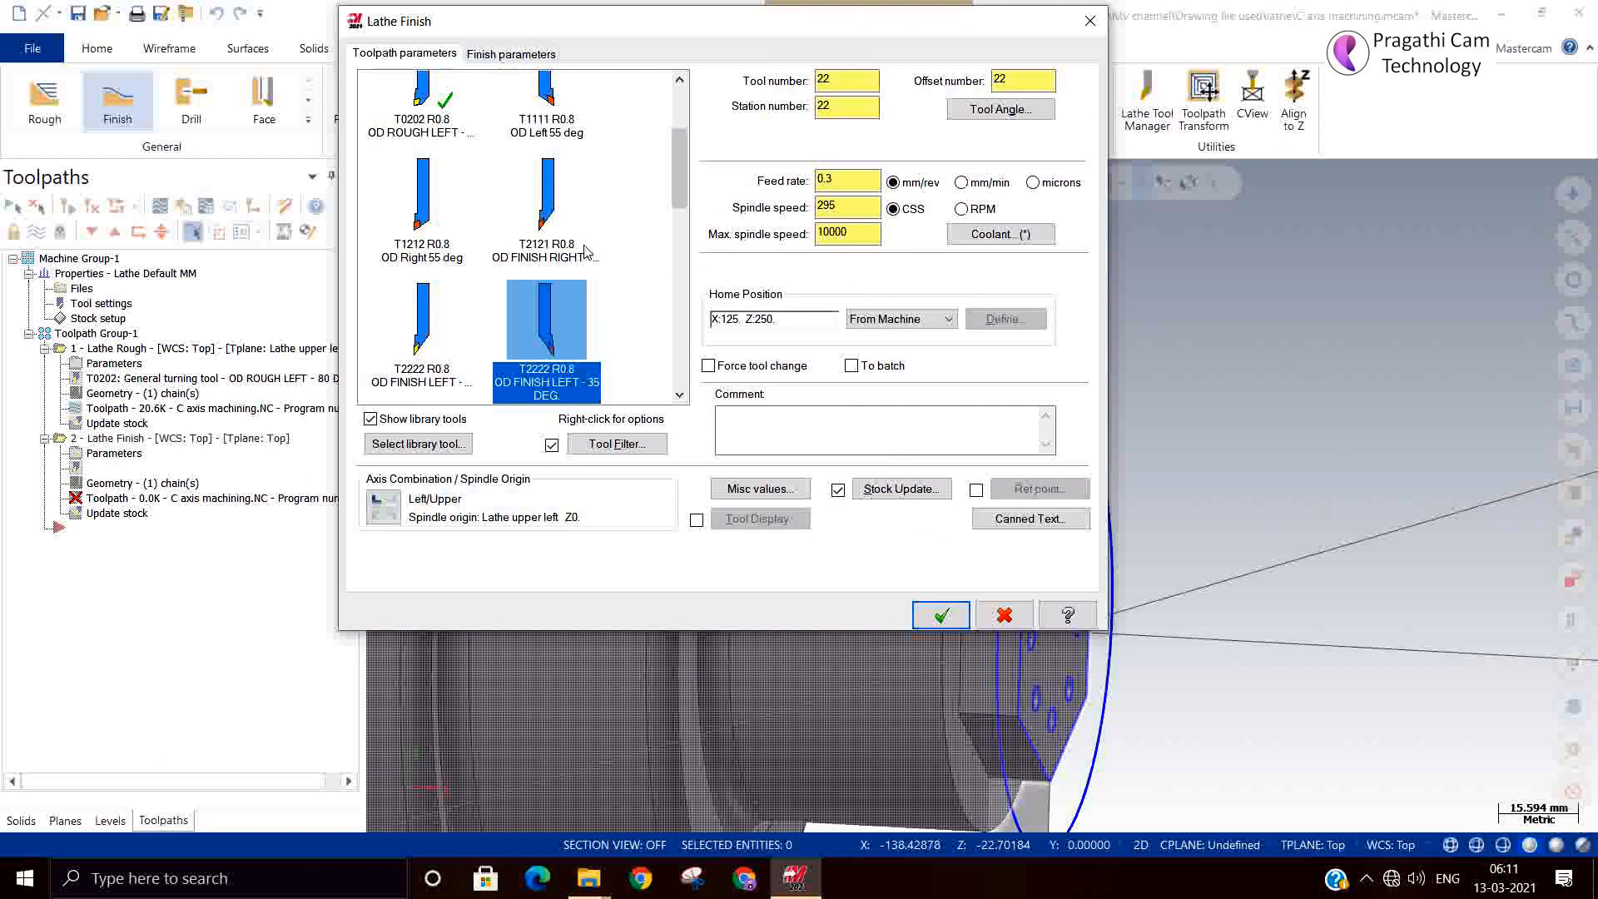
Select the modified T2222 OD Finish Left tool and generate the finish toolpath with one pass and zero stock to leave
click(679, 396)
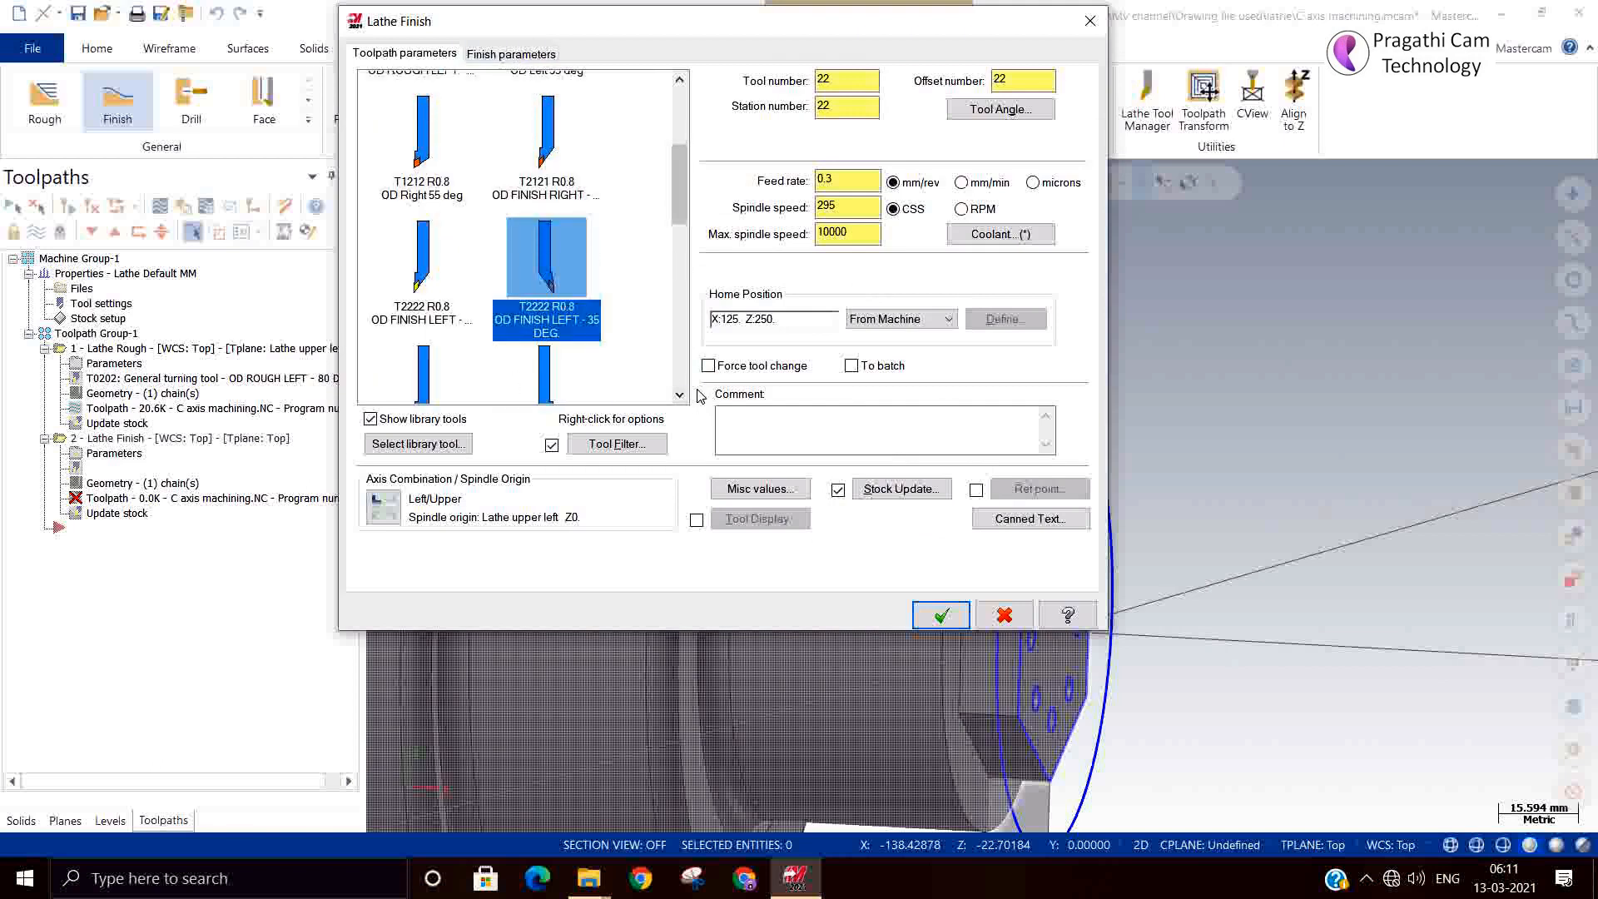
click(679, 396)
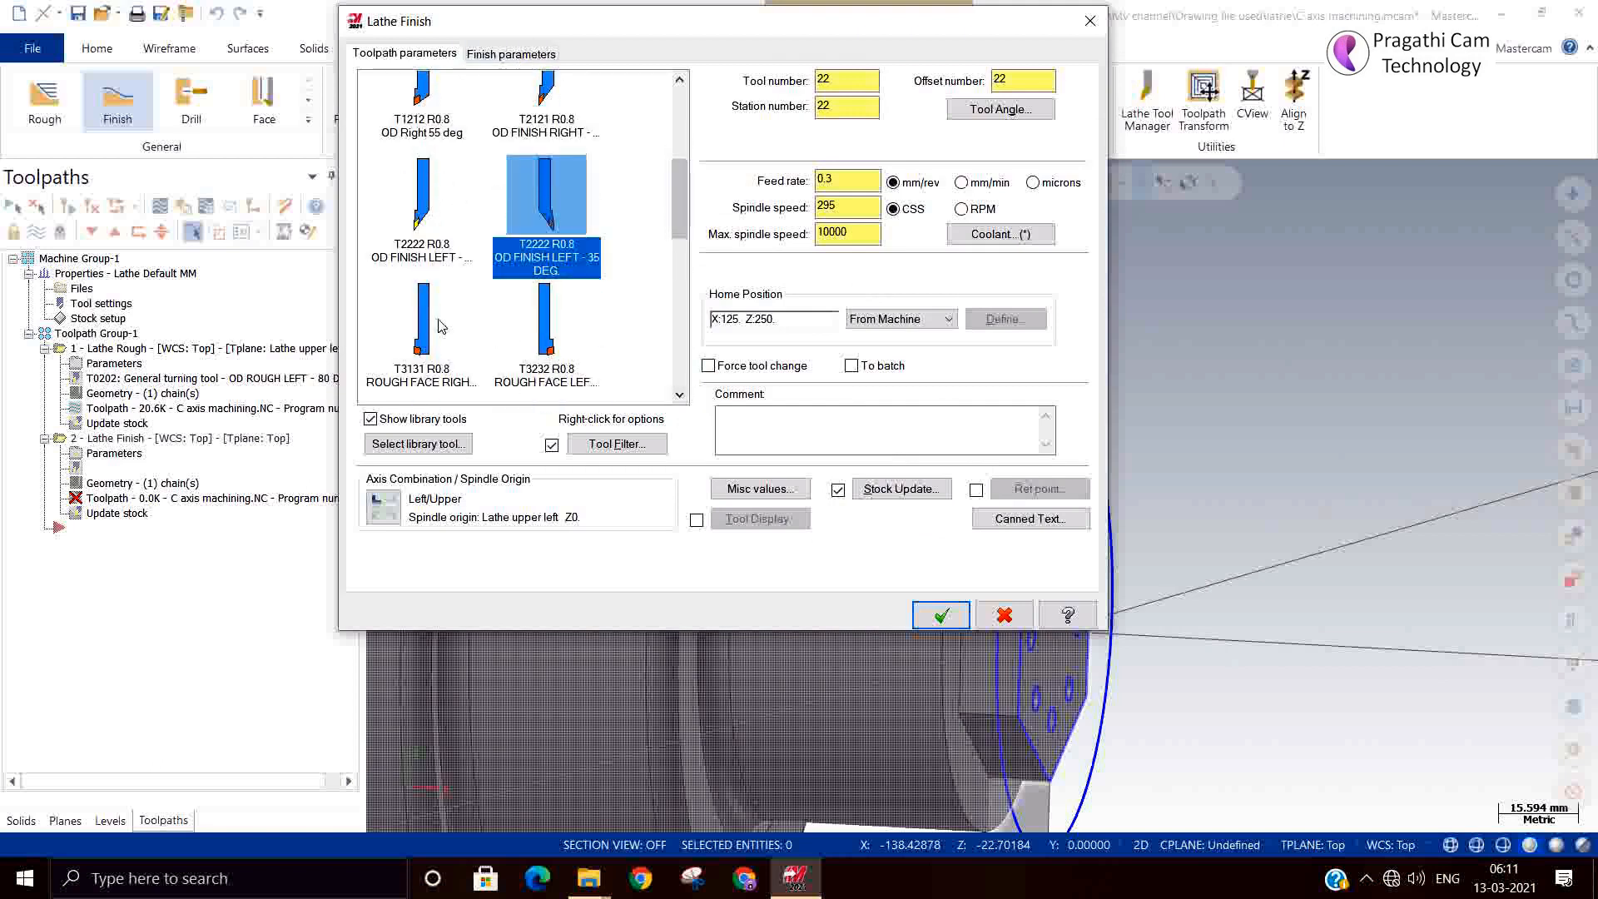
click(441, 246)
click(511, 53)
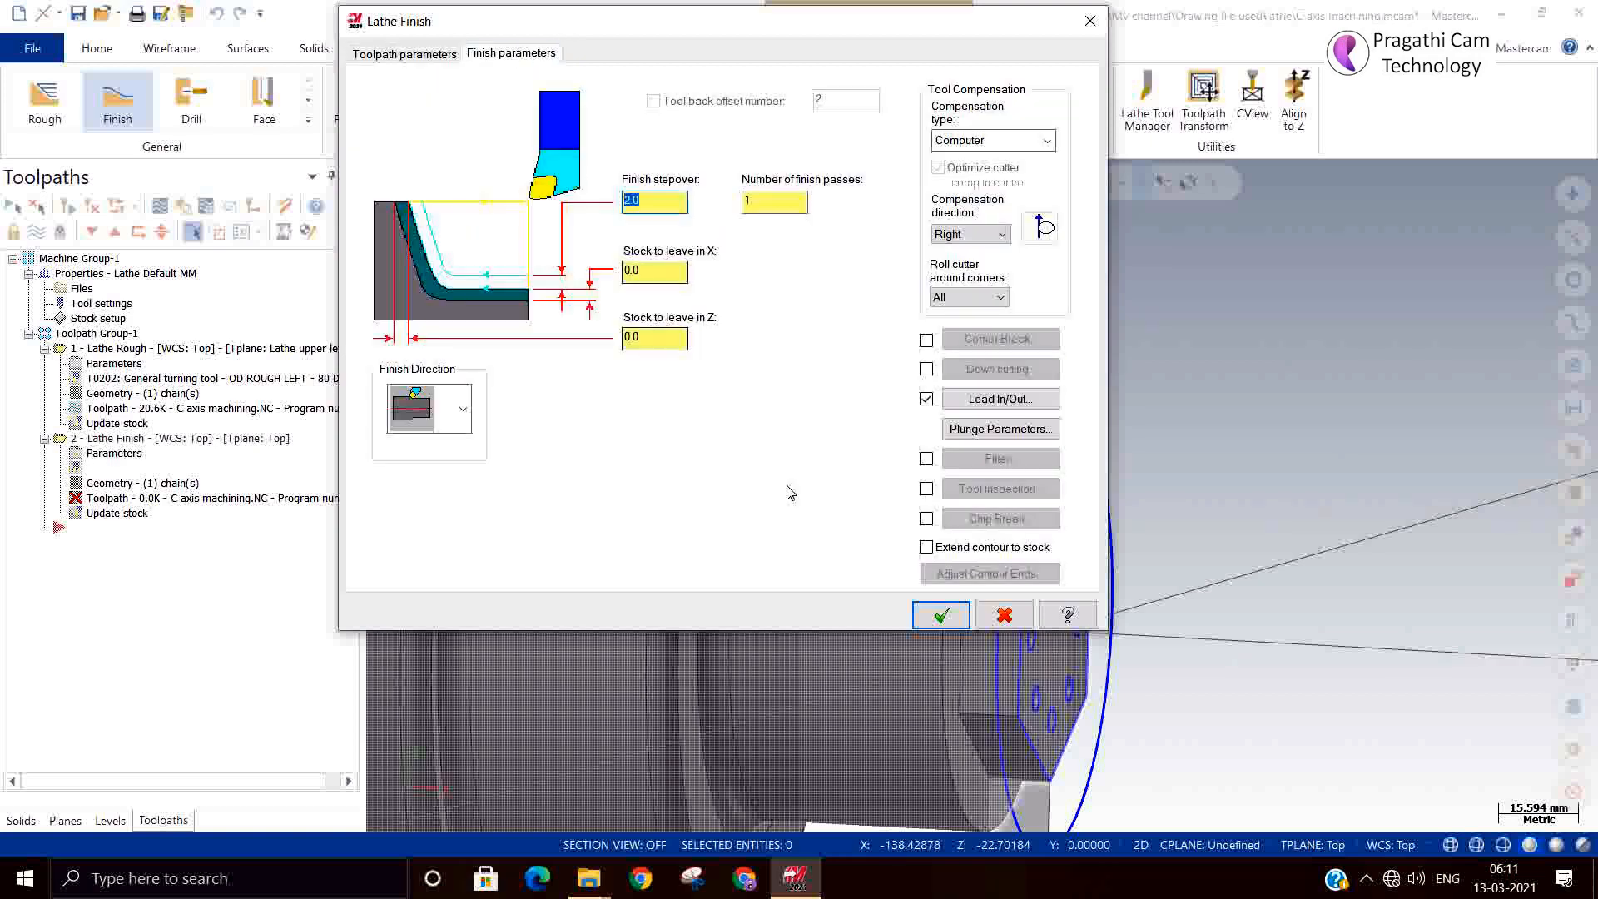
click(934, 614)
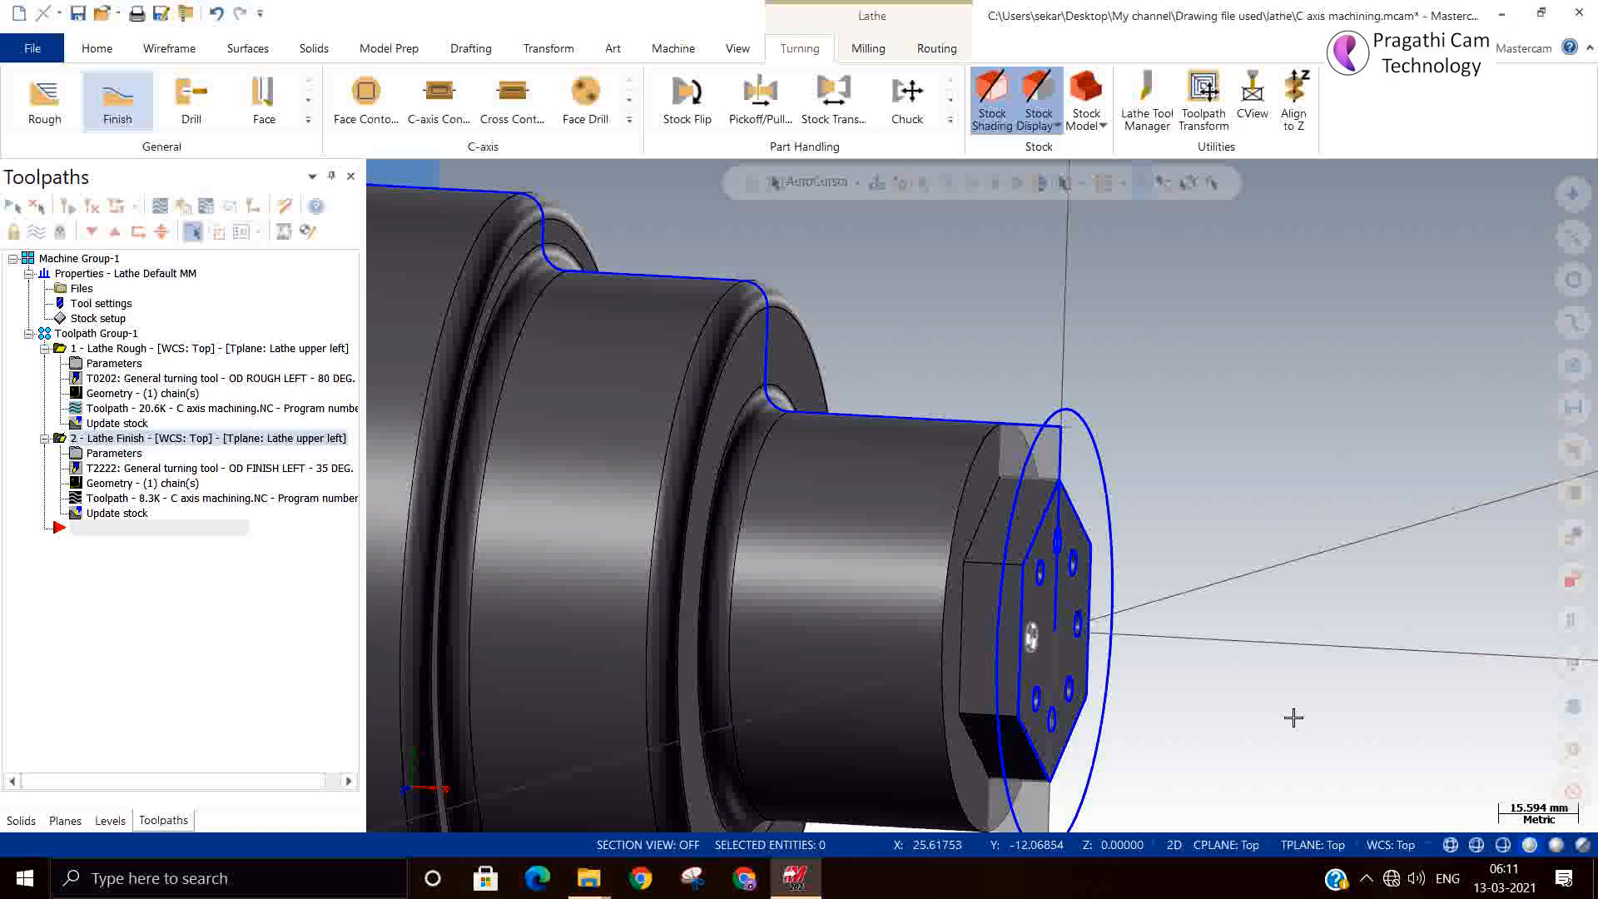
Return to the Top (WCS) view and show the whole part together with its chuck jaws
right_click(1381, 623)
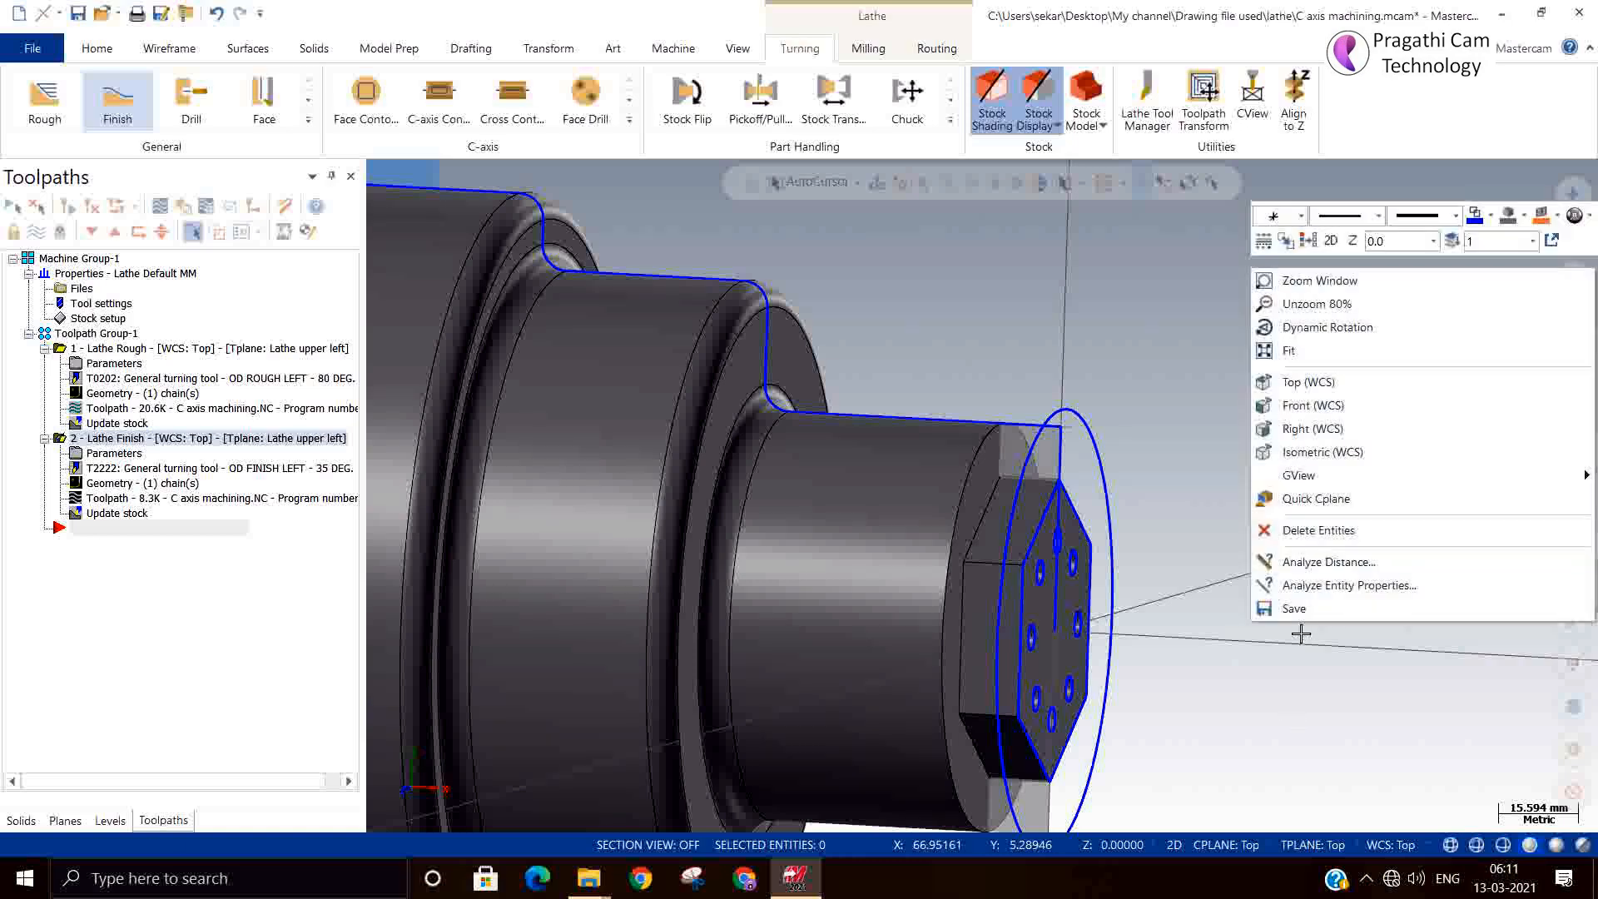
click(1319, 381)
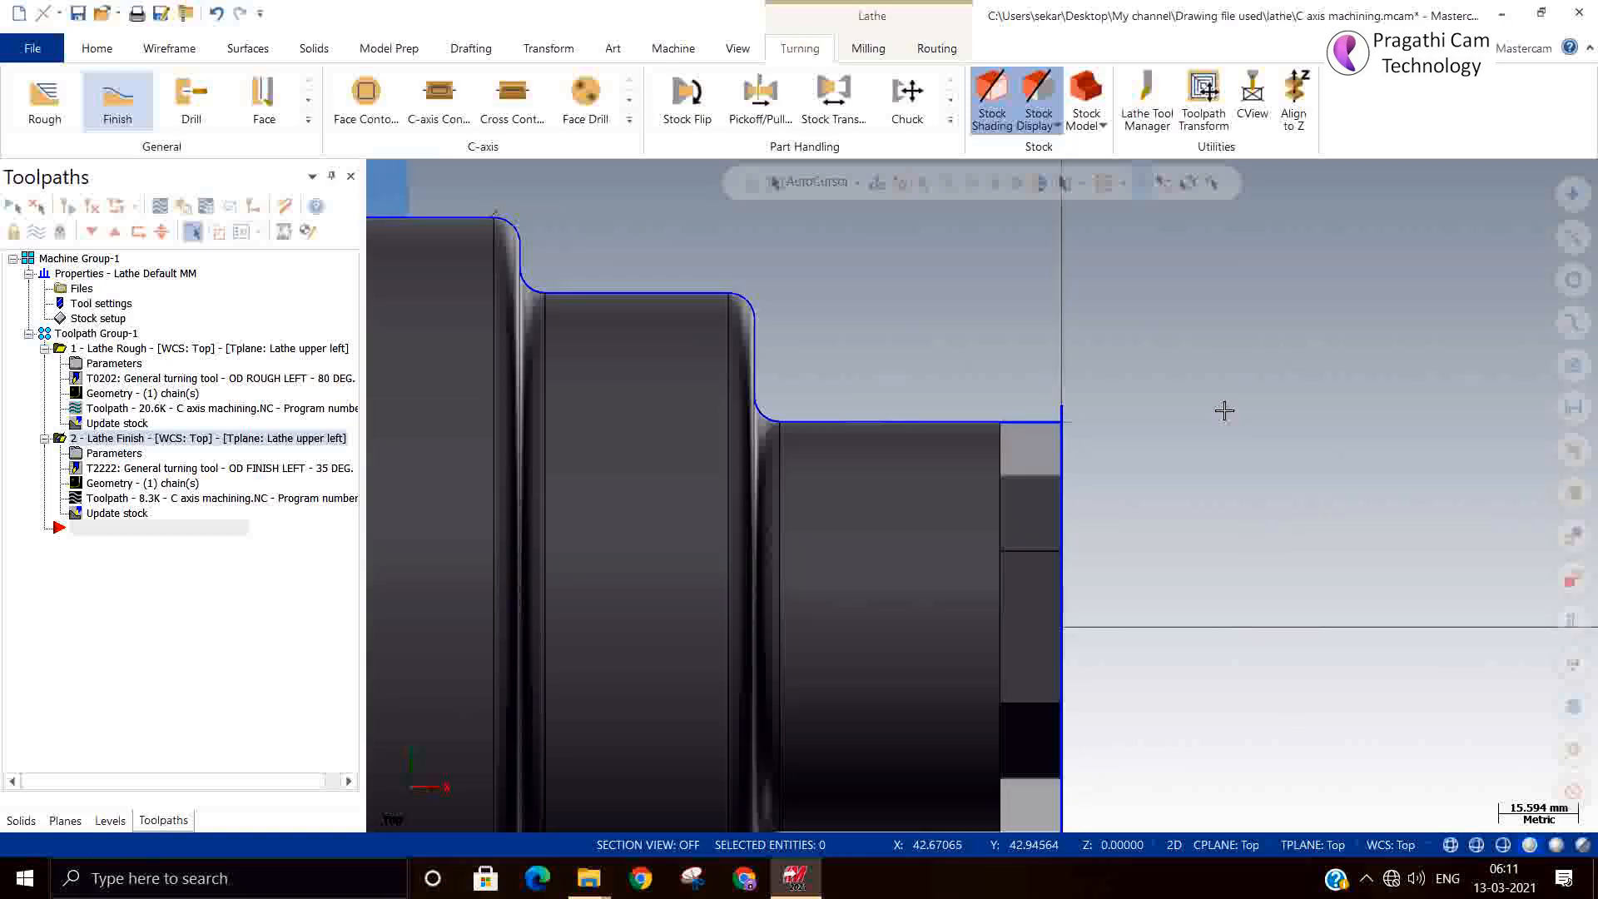
scroll(1284, 531, down, 7)
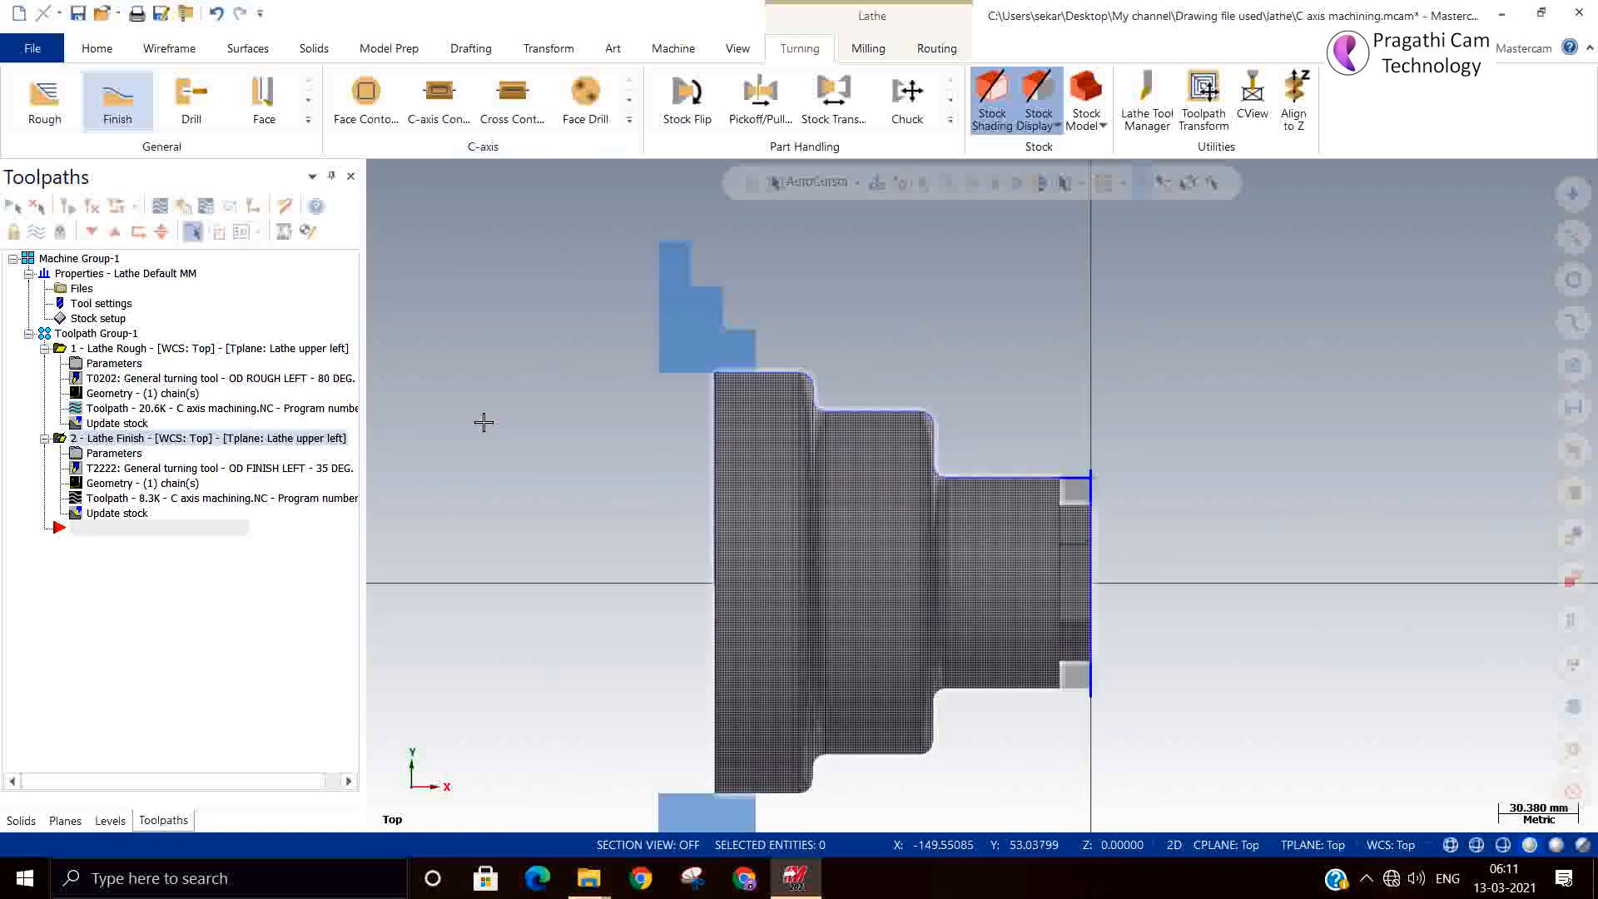
Backplot all operations in Toolpath Group-1 to check the rough and finish turning motion
click(89, 333)
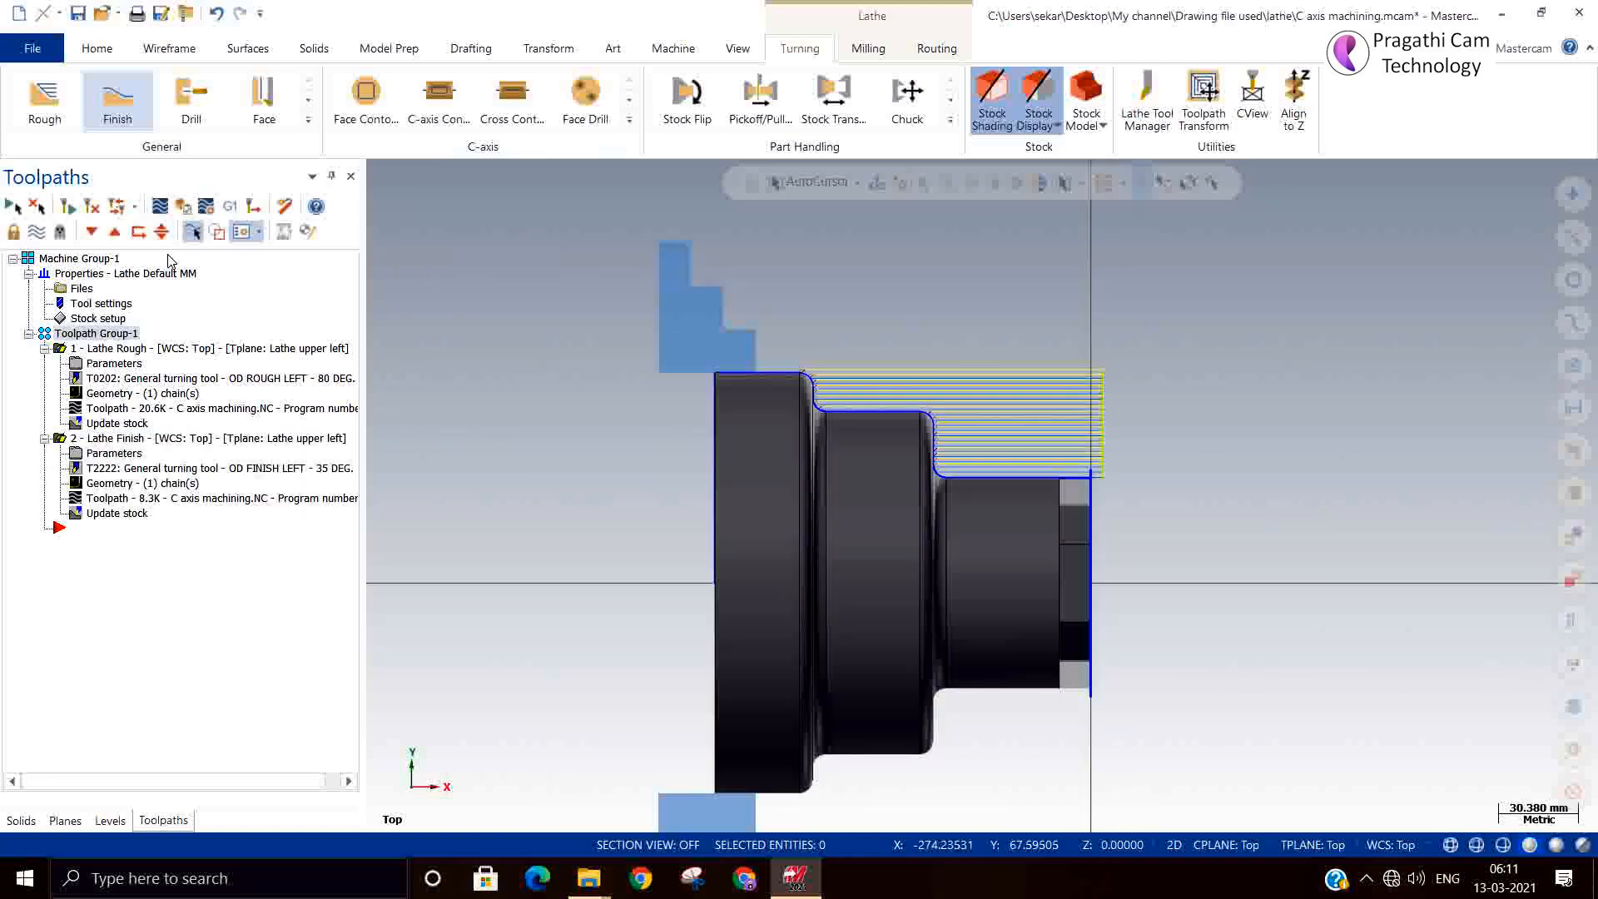
click(160, 206)
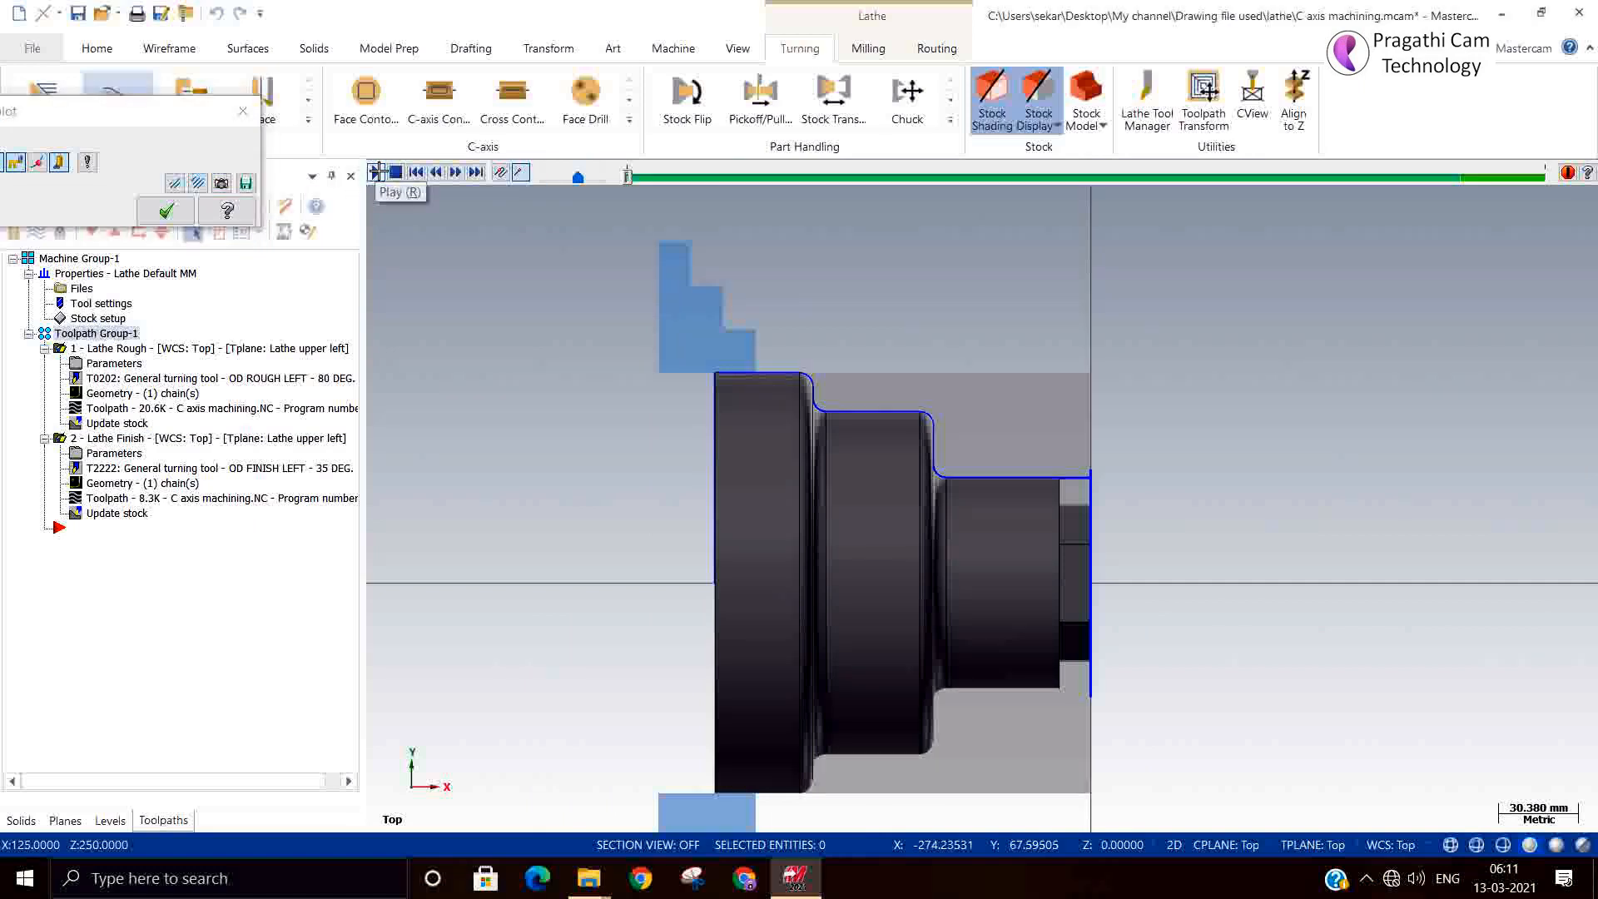
click(374, 173)
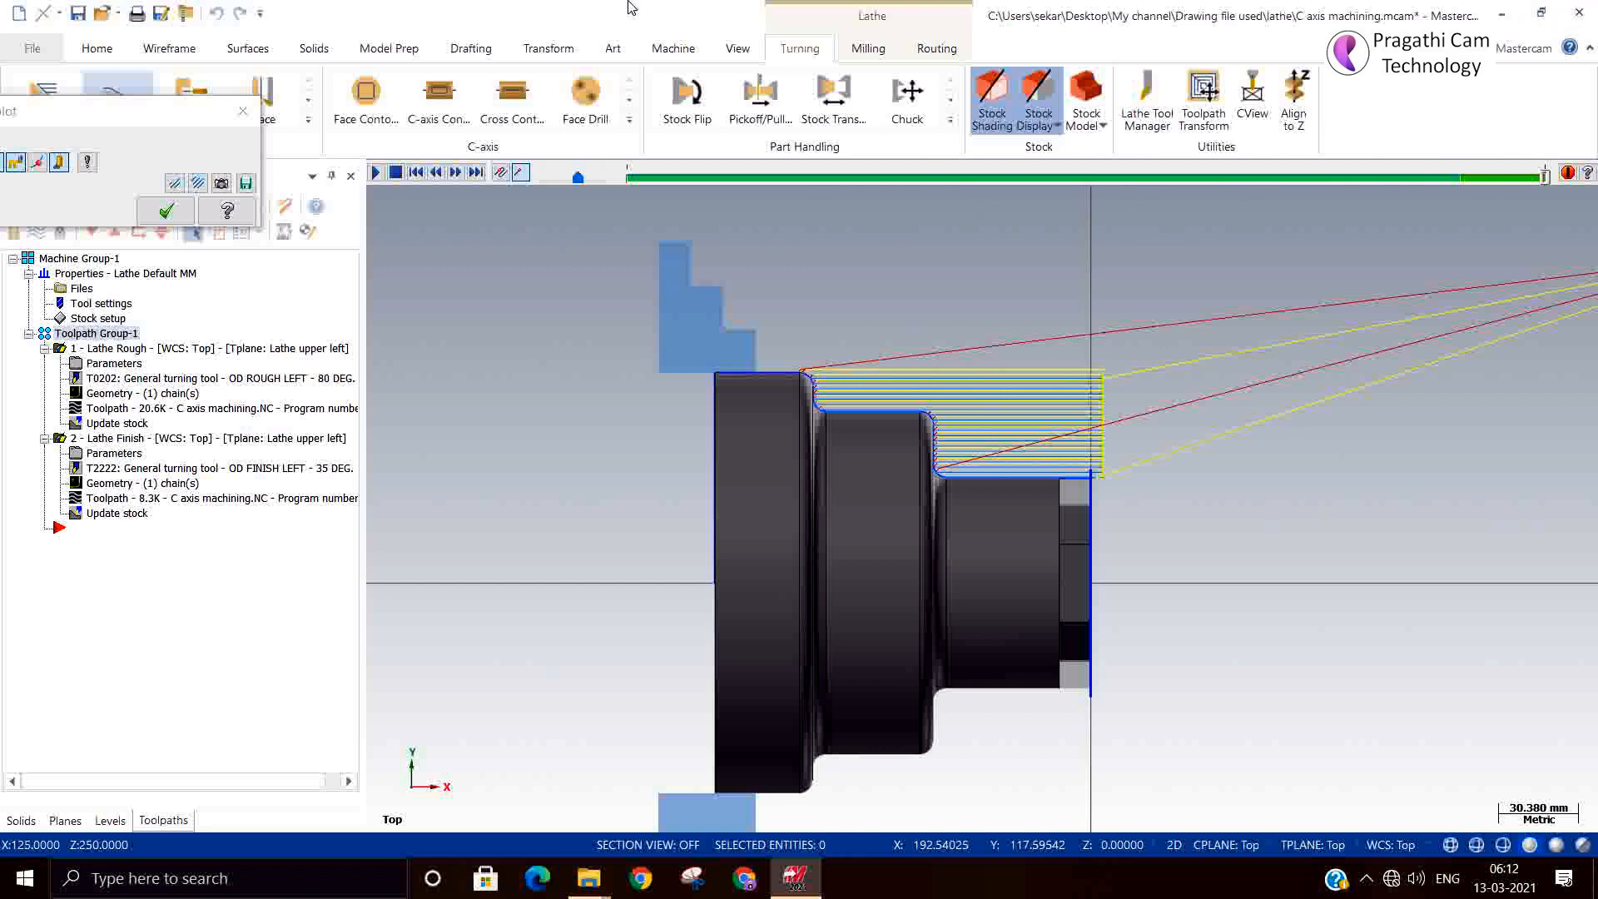
click(152, 212)
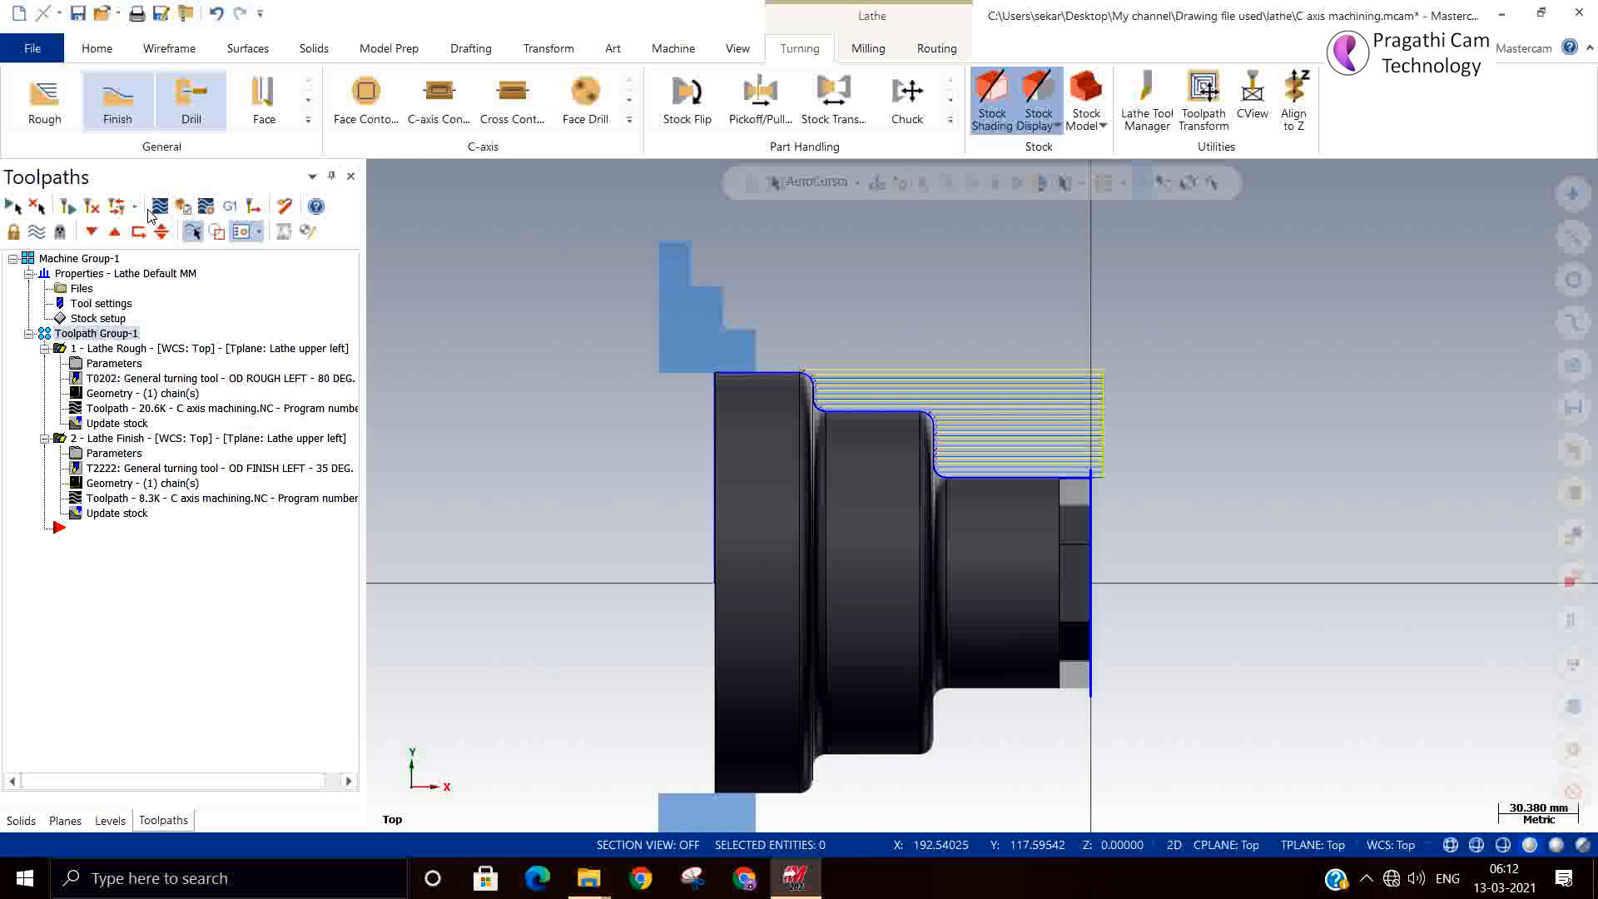
Show the part in the Isometric (WCS) view and set the construction and tool planes to Right
right_click(1237, 433)
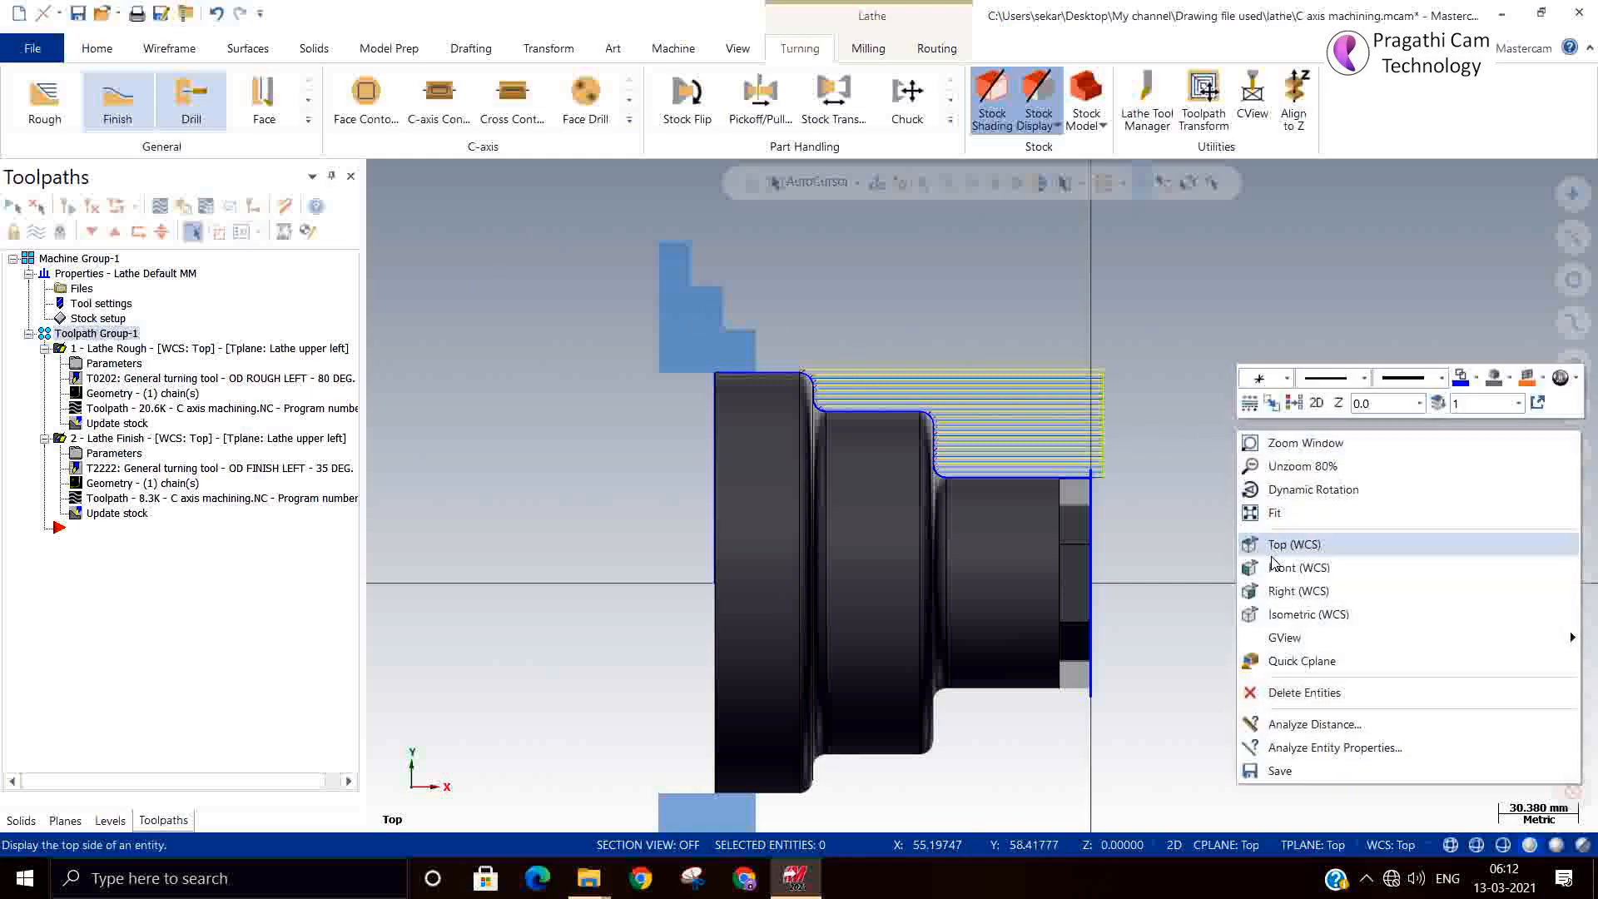
click(1297, 614)
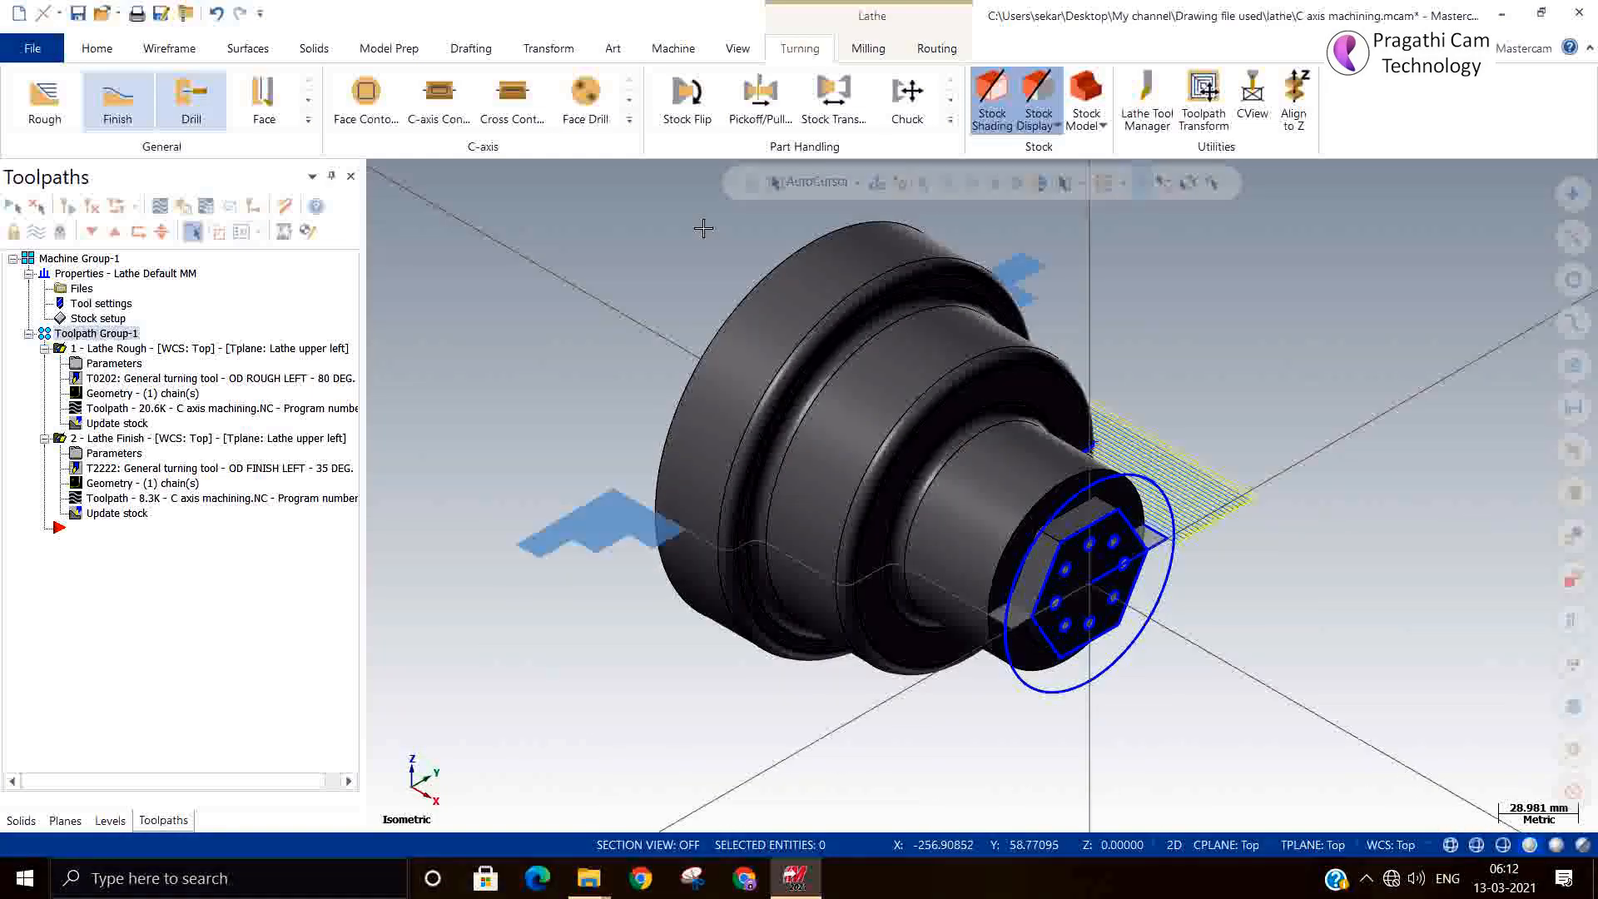
scroll(703, 228, down, 1)
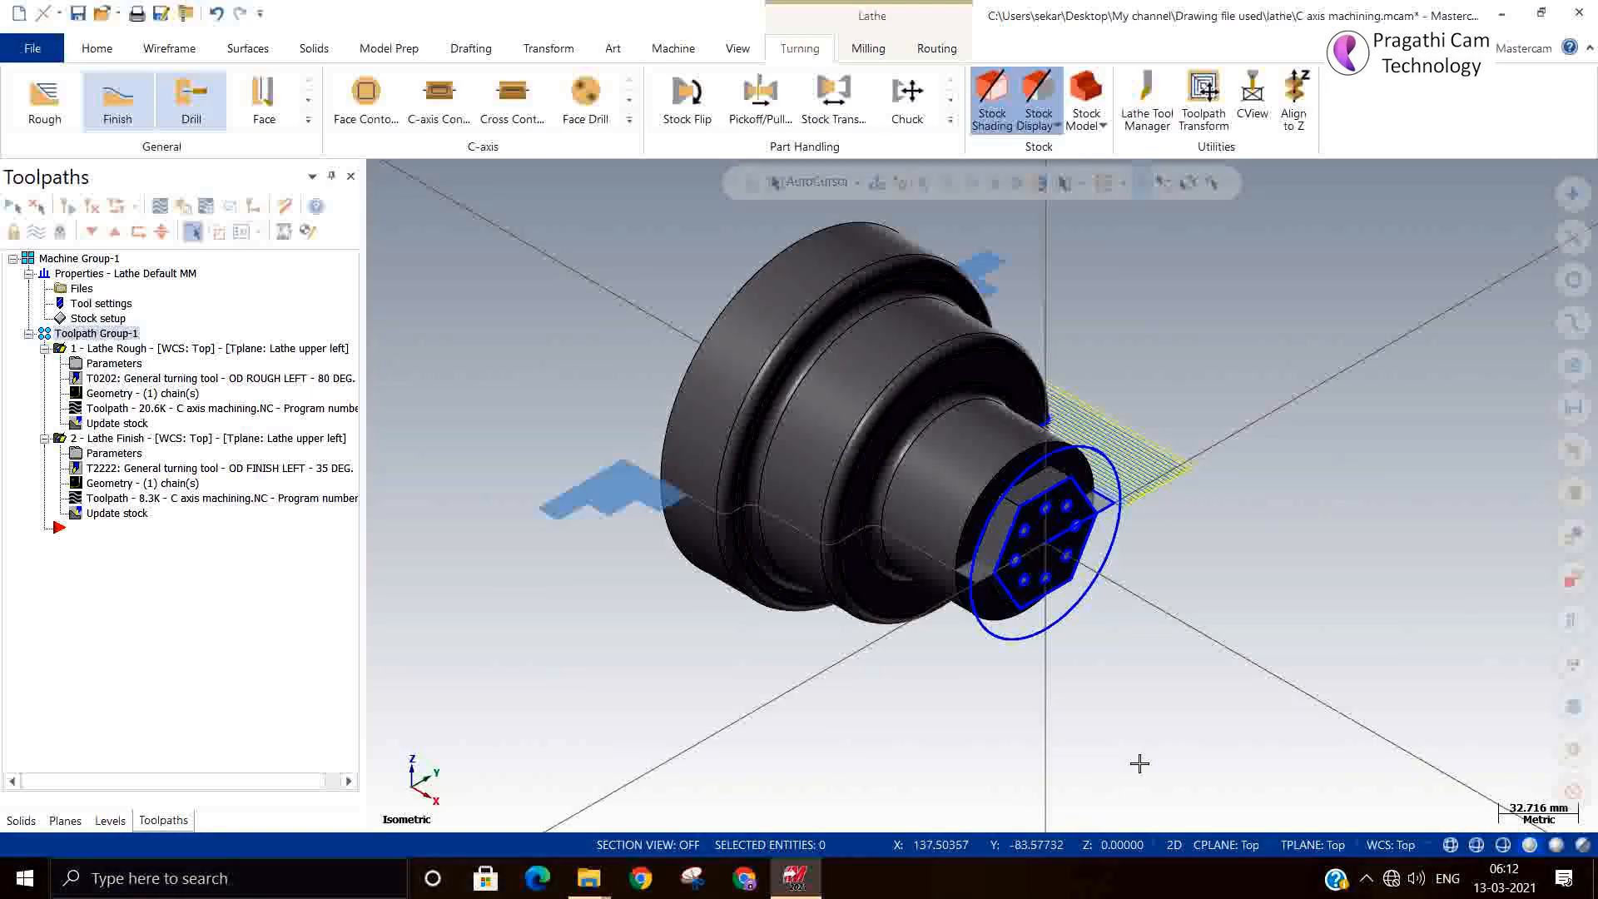
click(1212, 845)
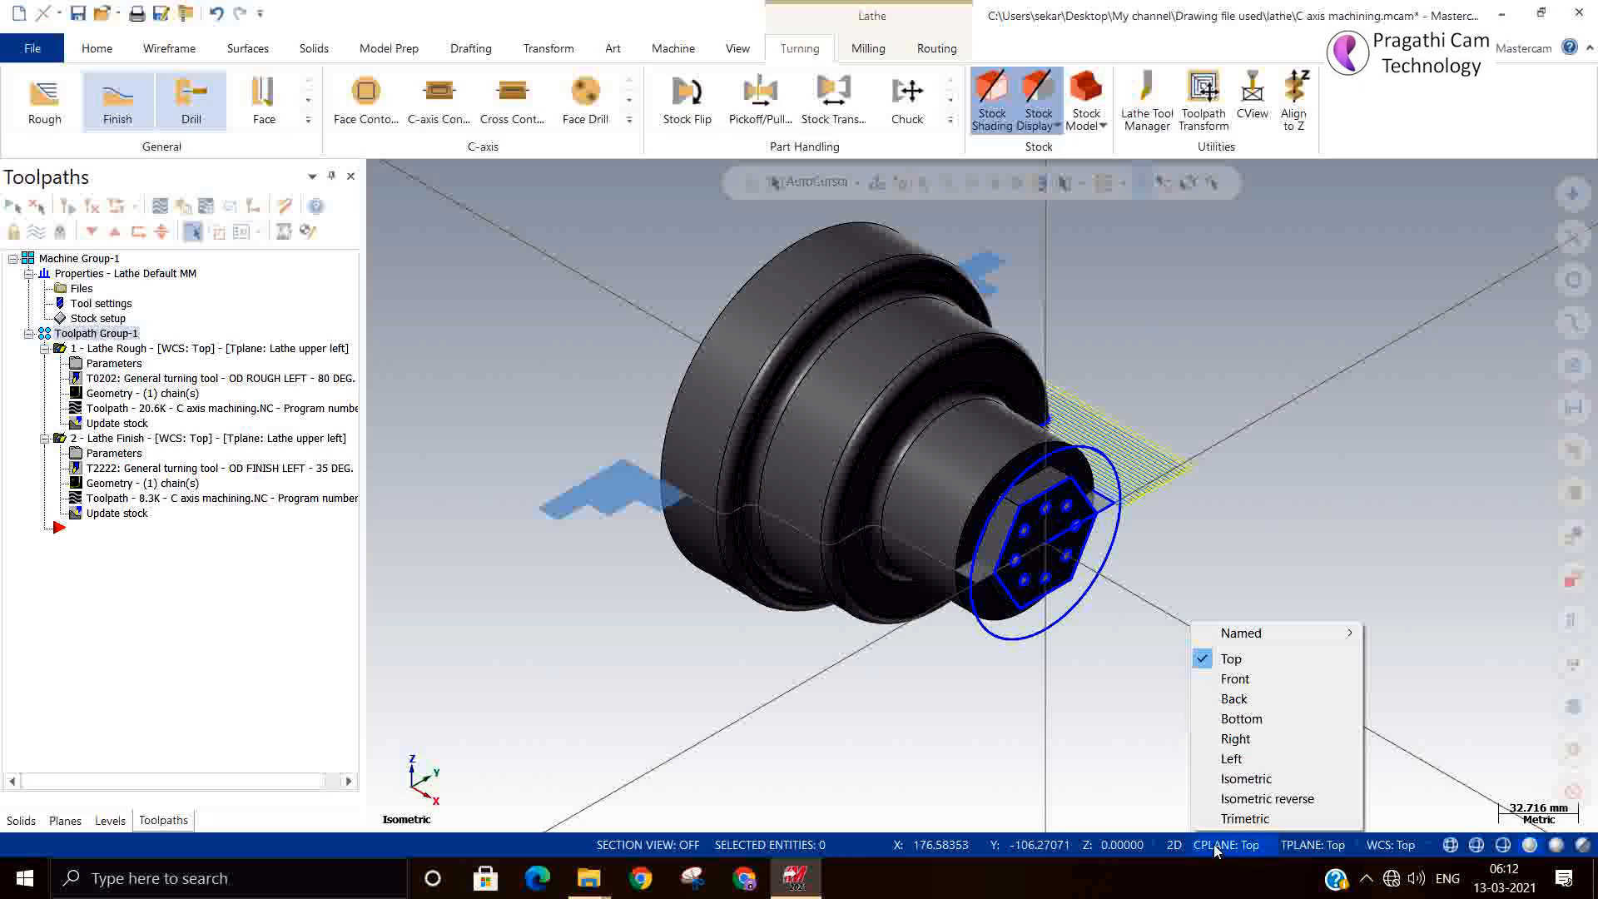
click(1235, 738)
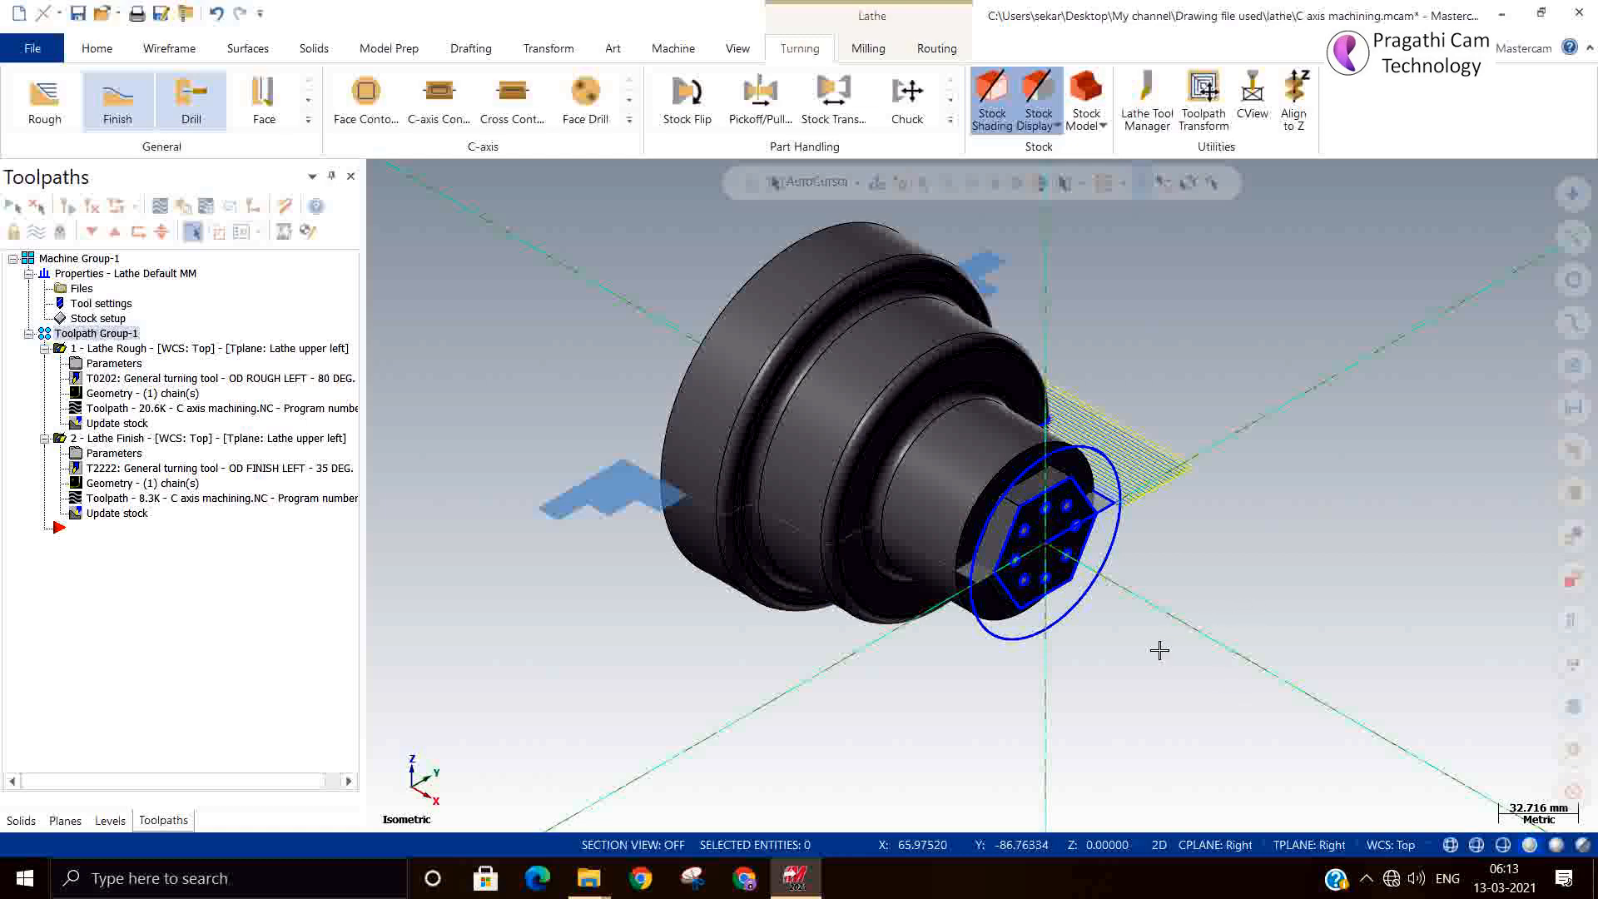
scroll(1050, 580, up, 4)
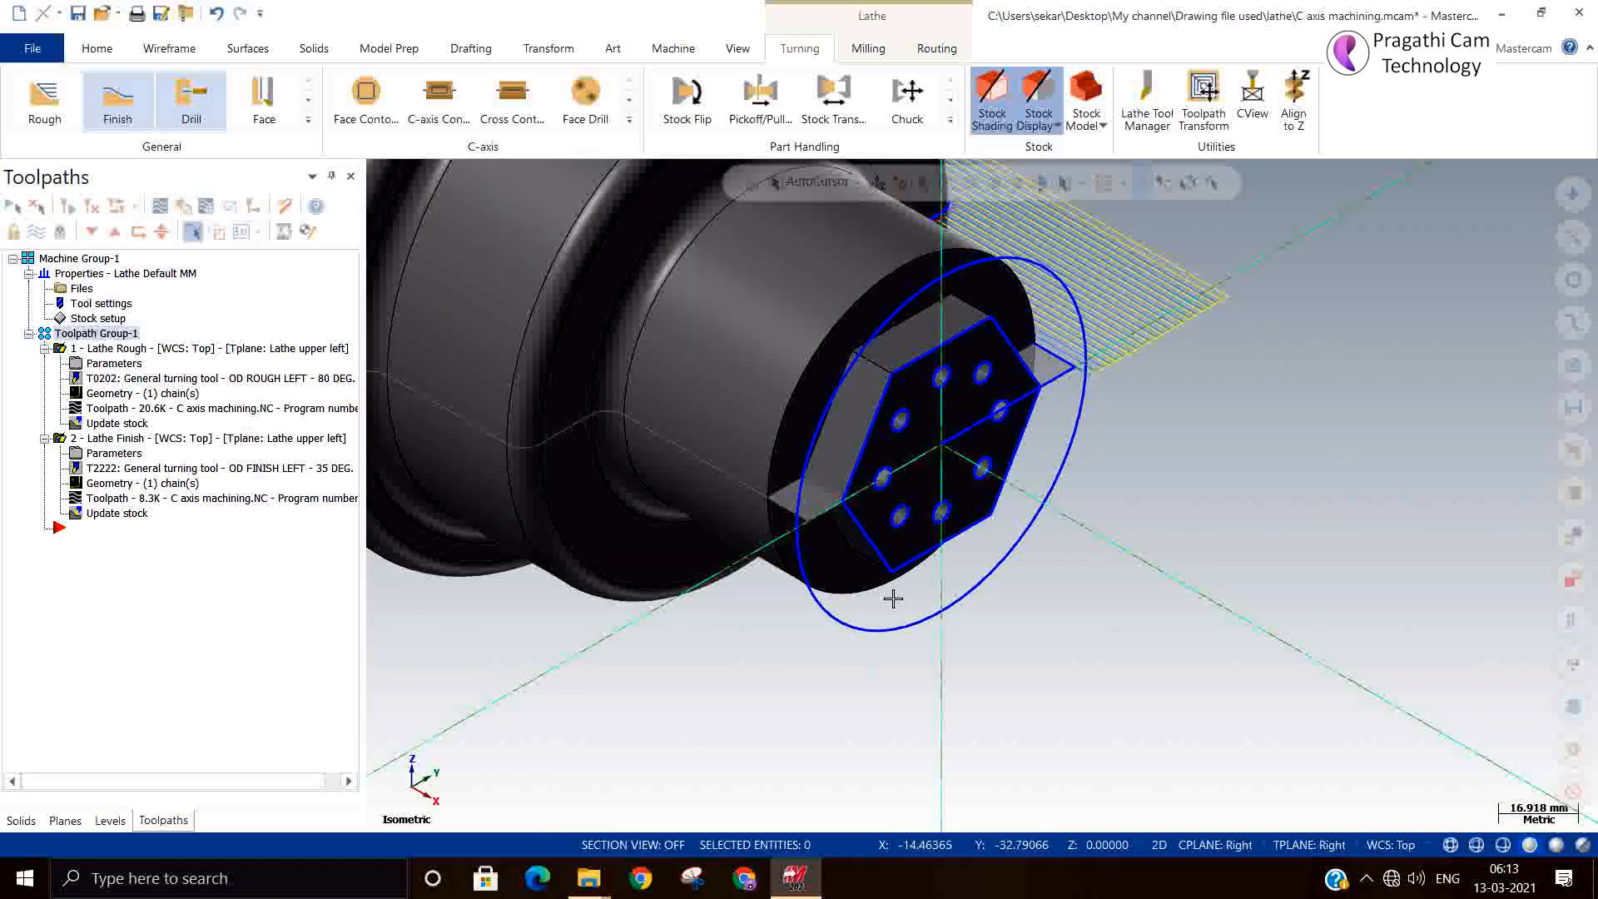
click(1199, 846)
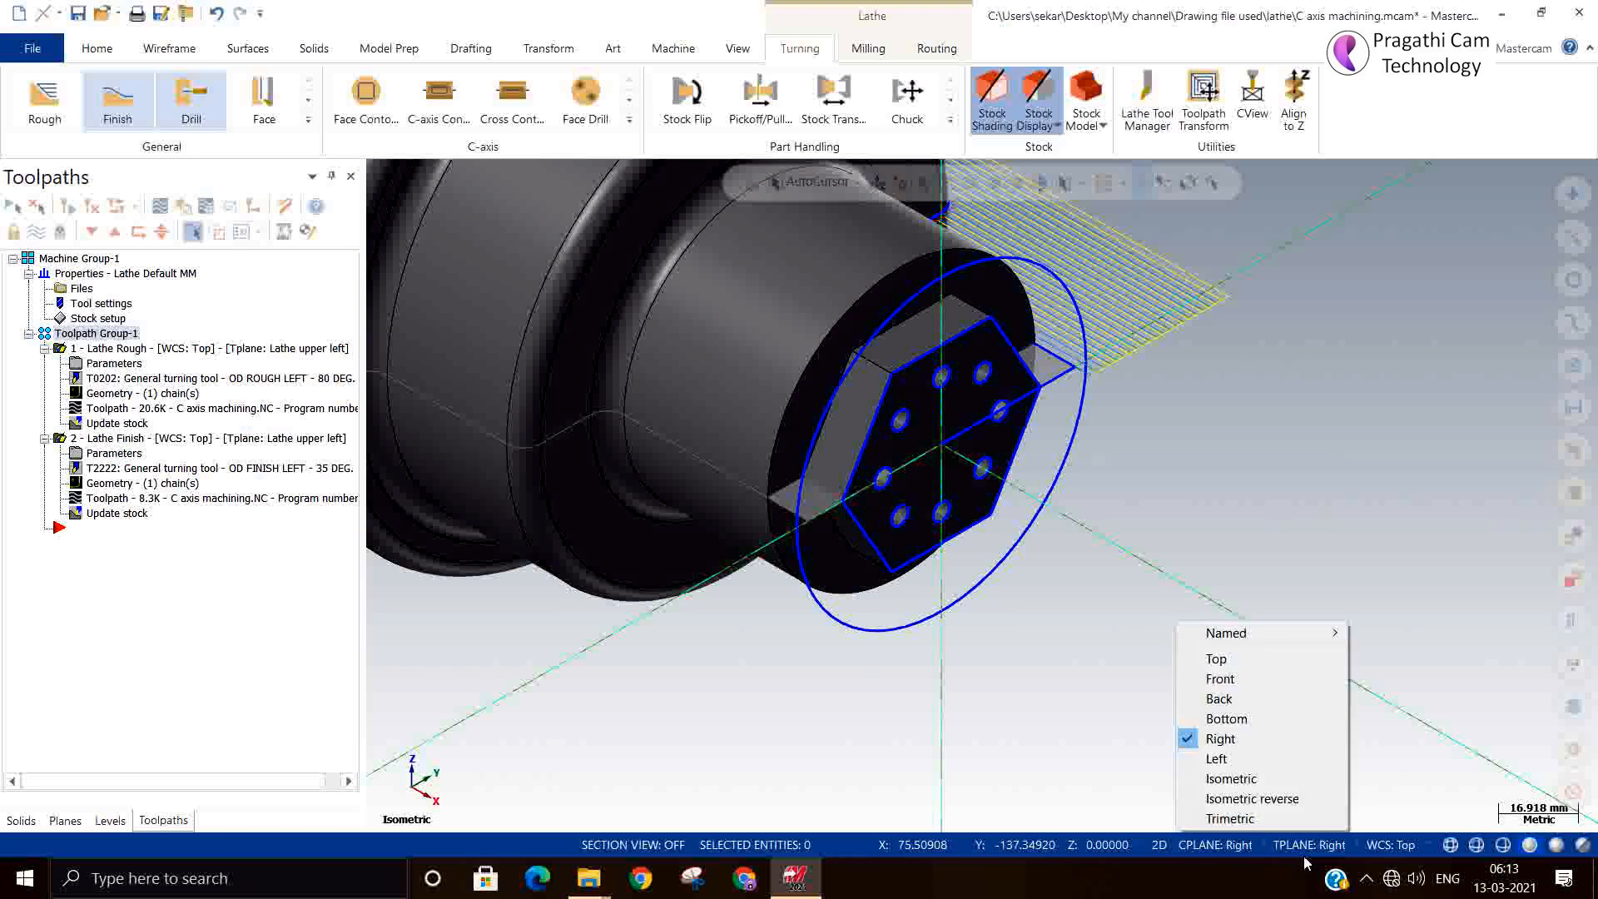
click(1453, 707)
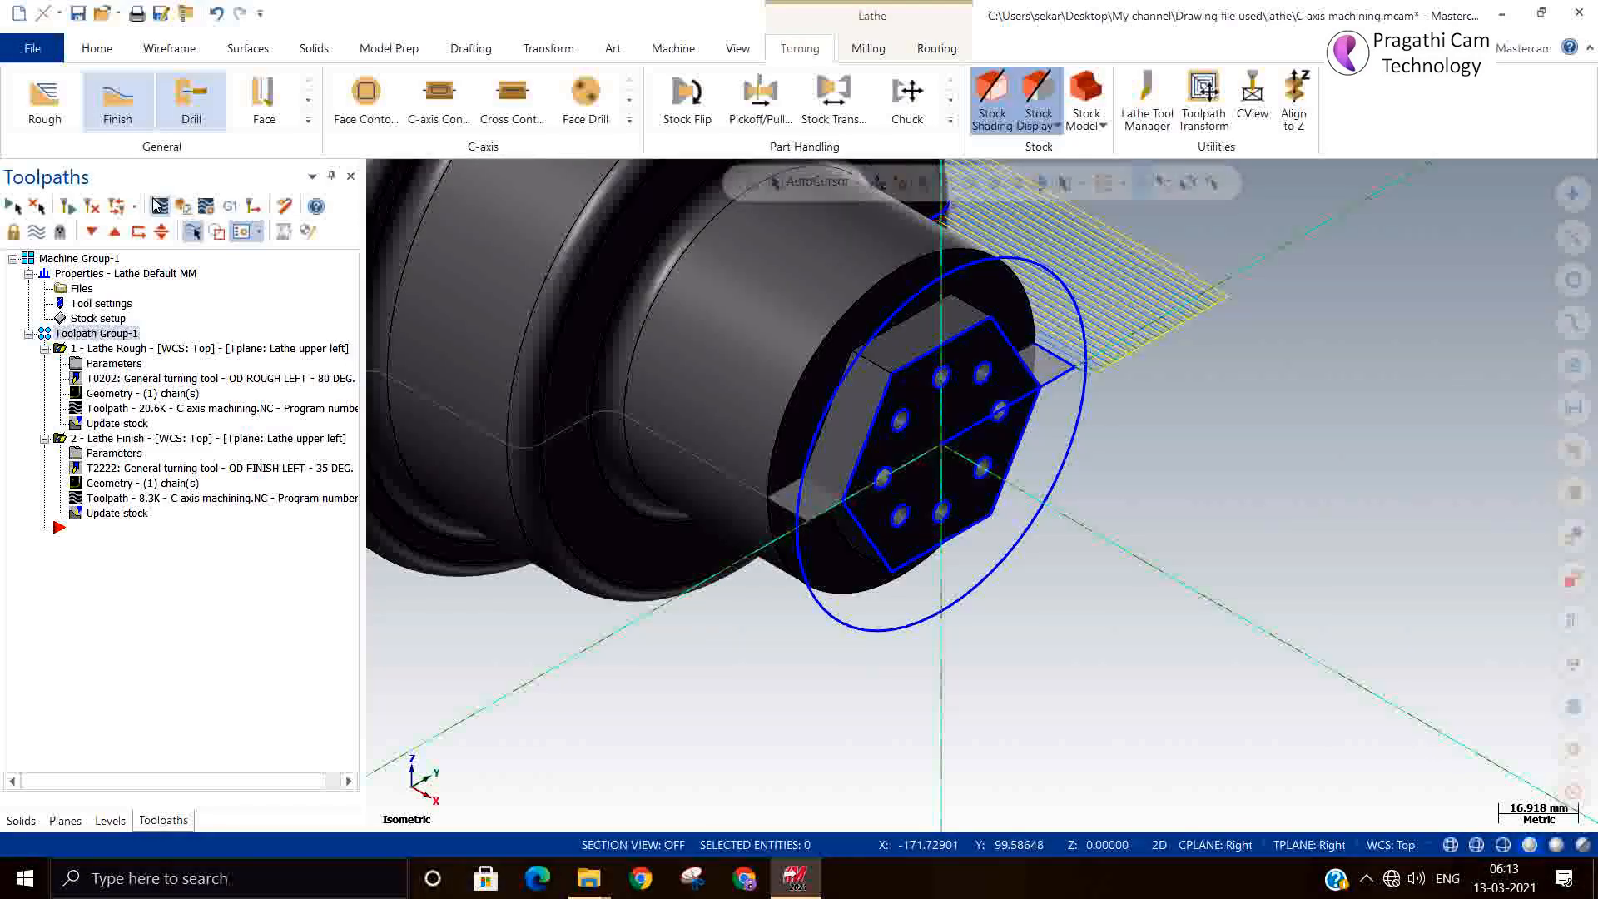
Start a C-axis Face Contour toolpath and chain the hexagon on the part's end face as its geometry
click(360, 98)
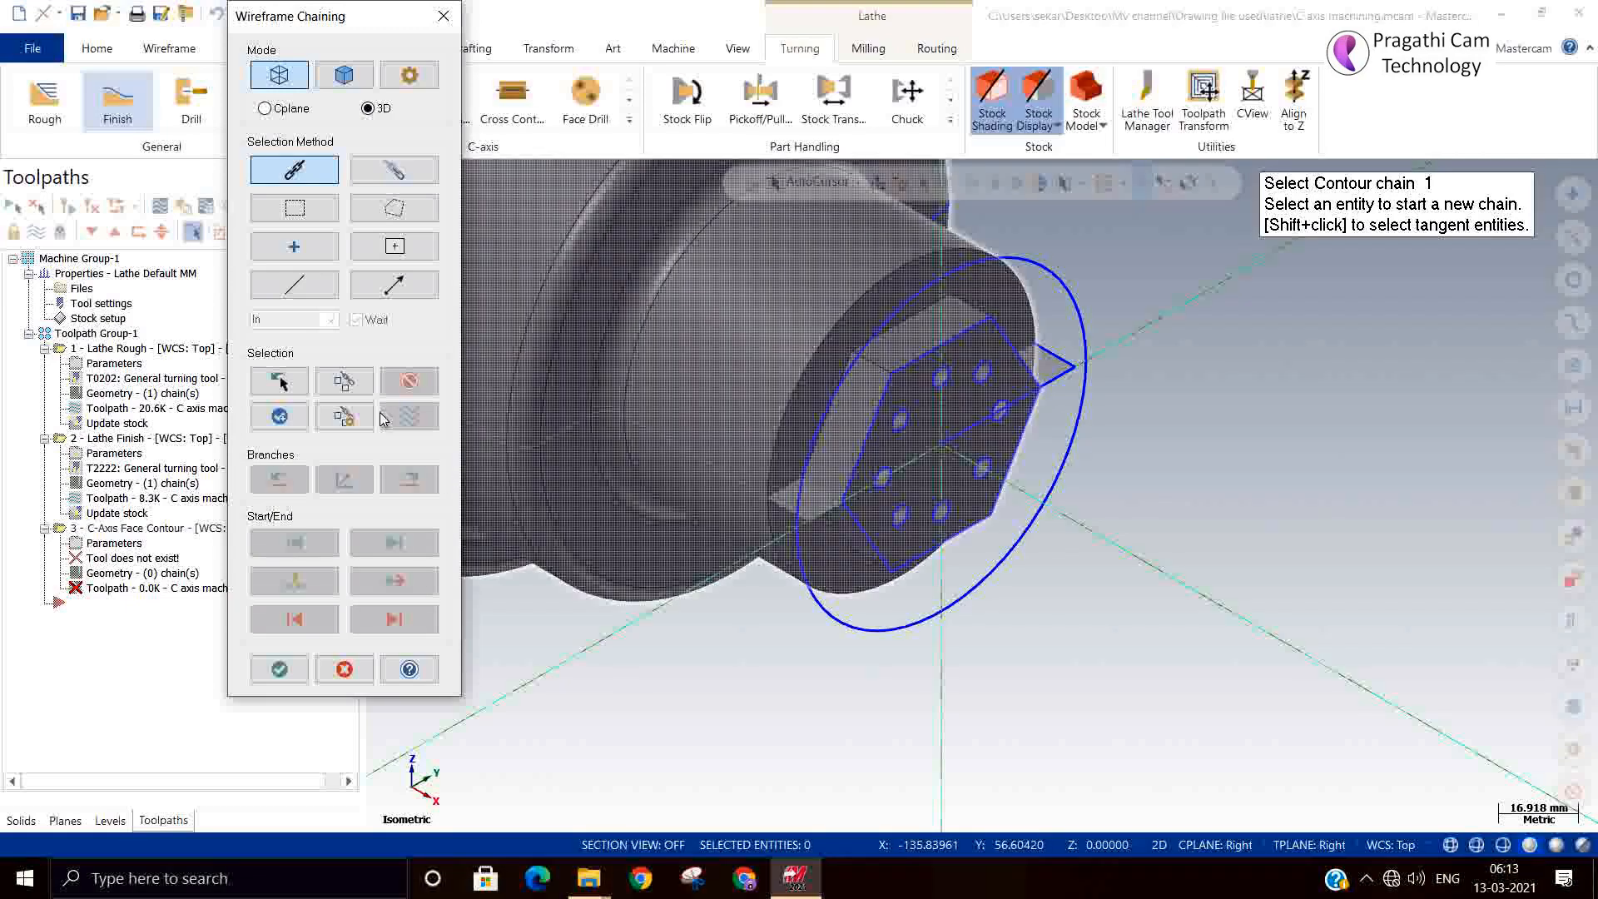
click(843, 460)
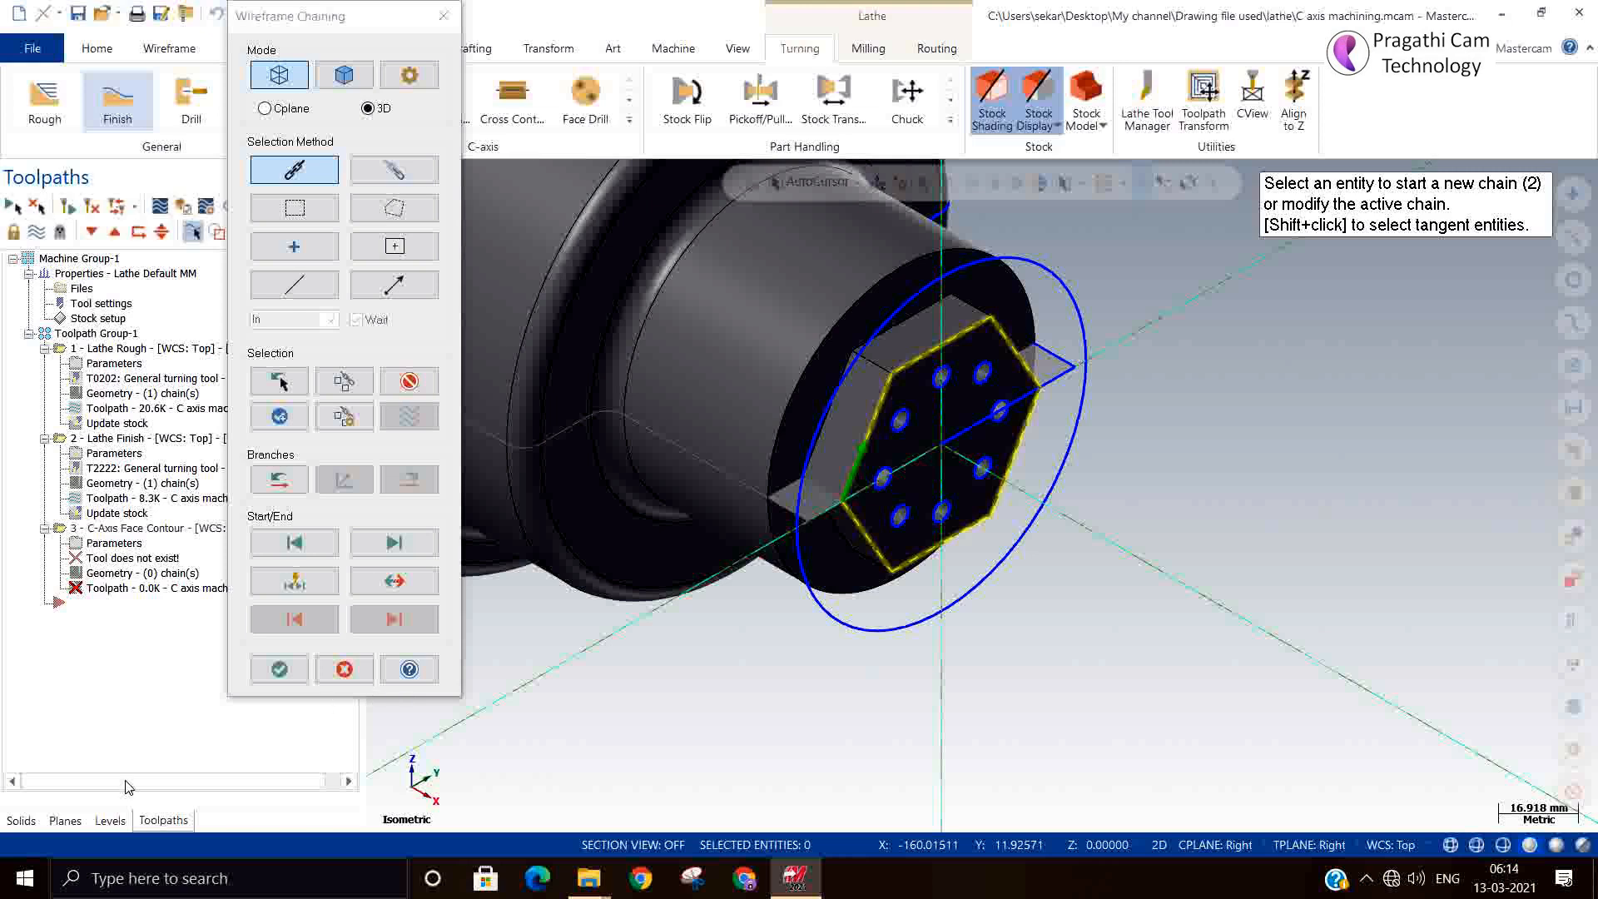
click(278, 669)
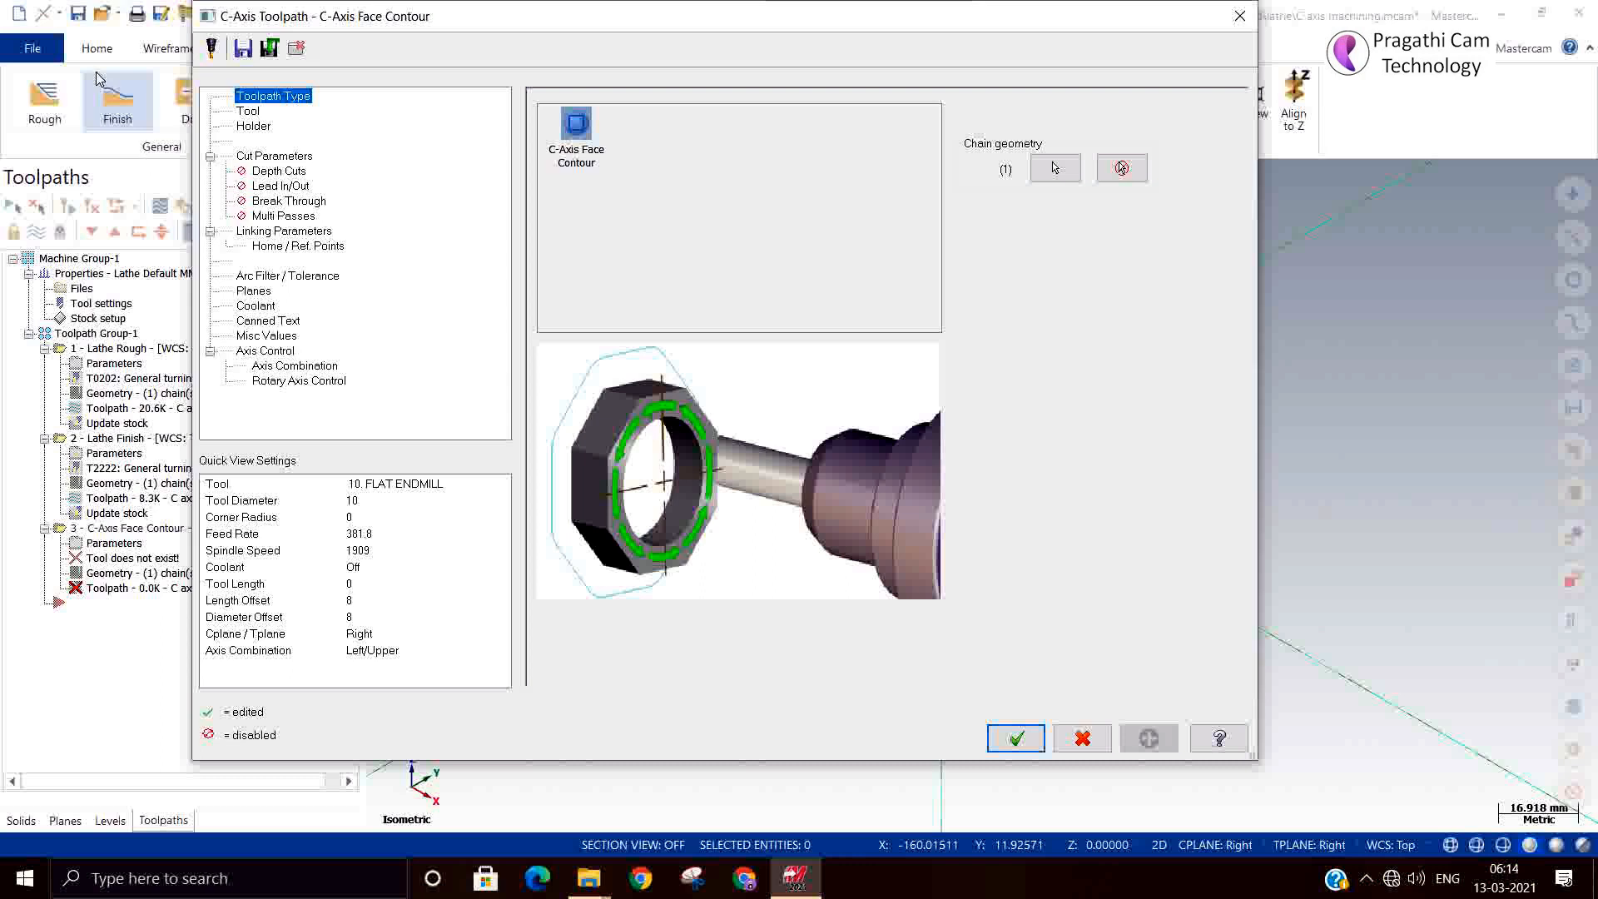
Filter the Lathe_mm tool library to flat endmills and select the 12 mm flat endmill for the toolpath
click(249, 115)
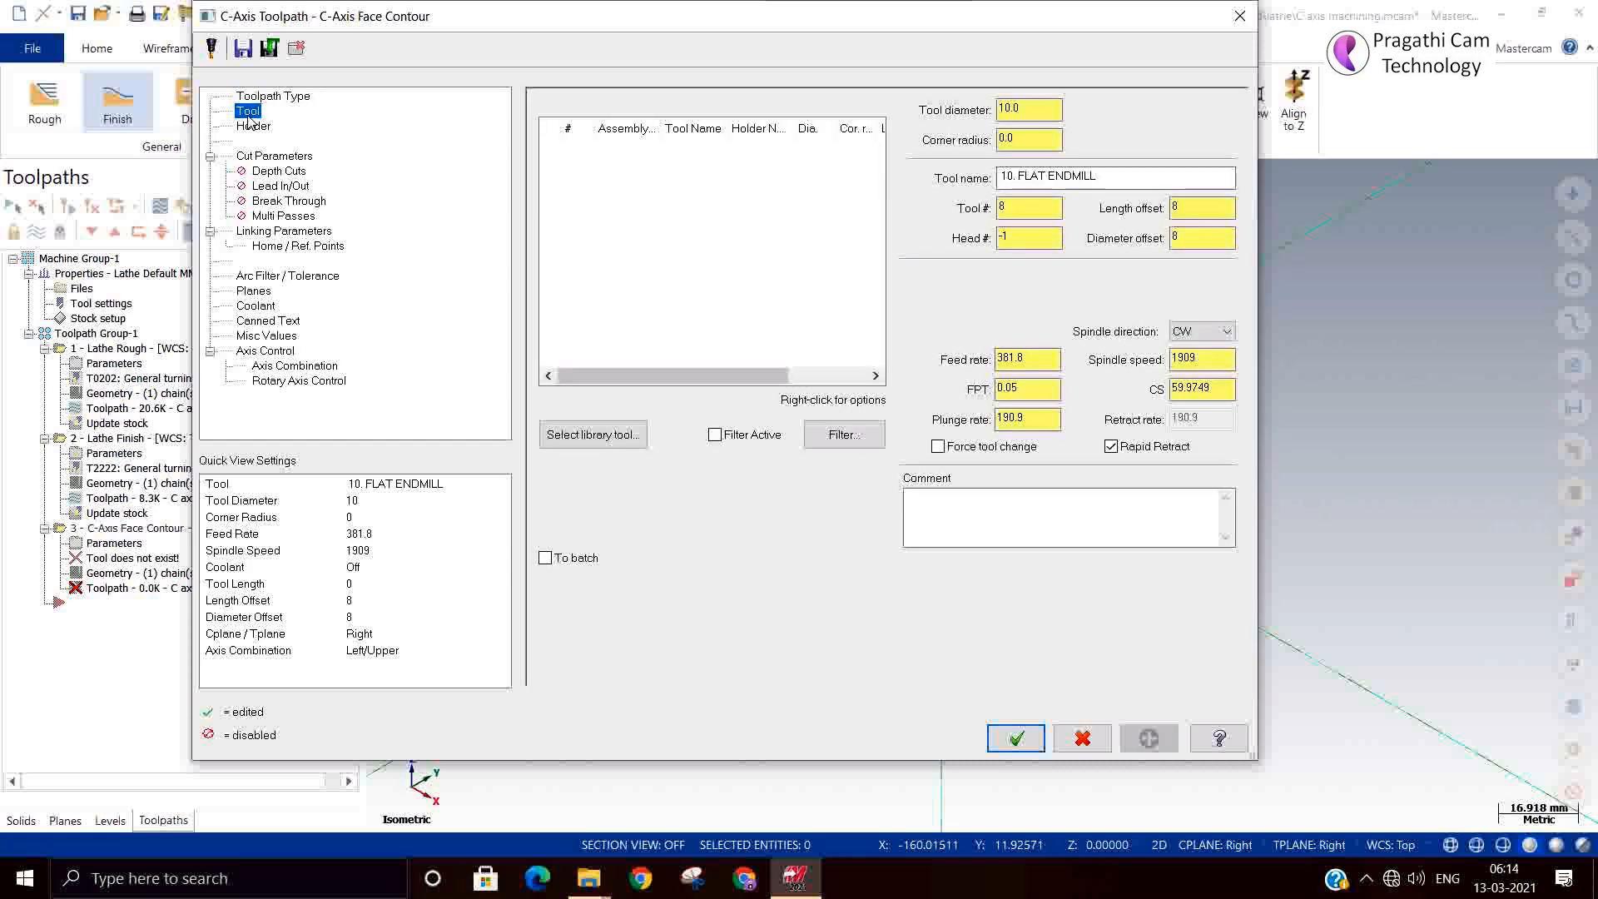
click(610, 447)
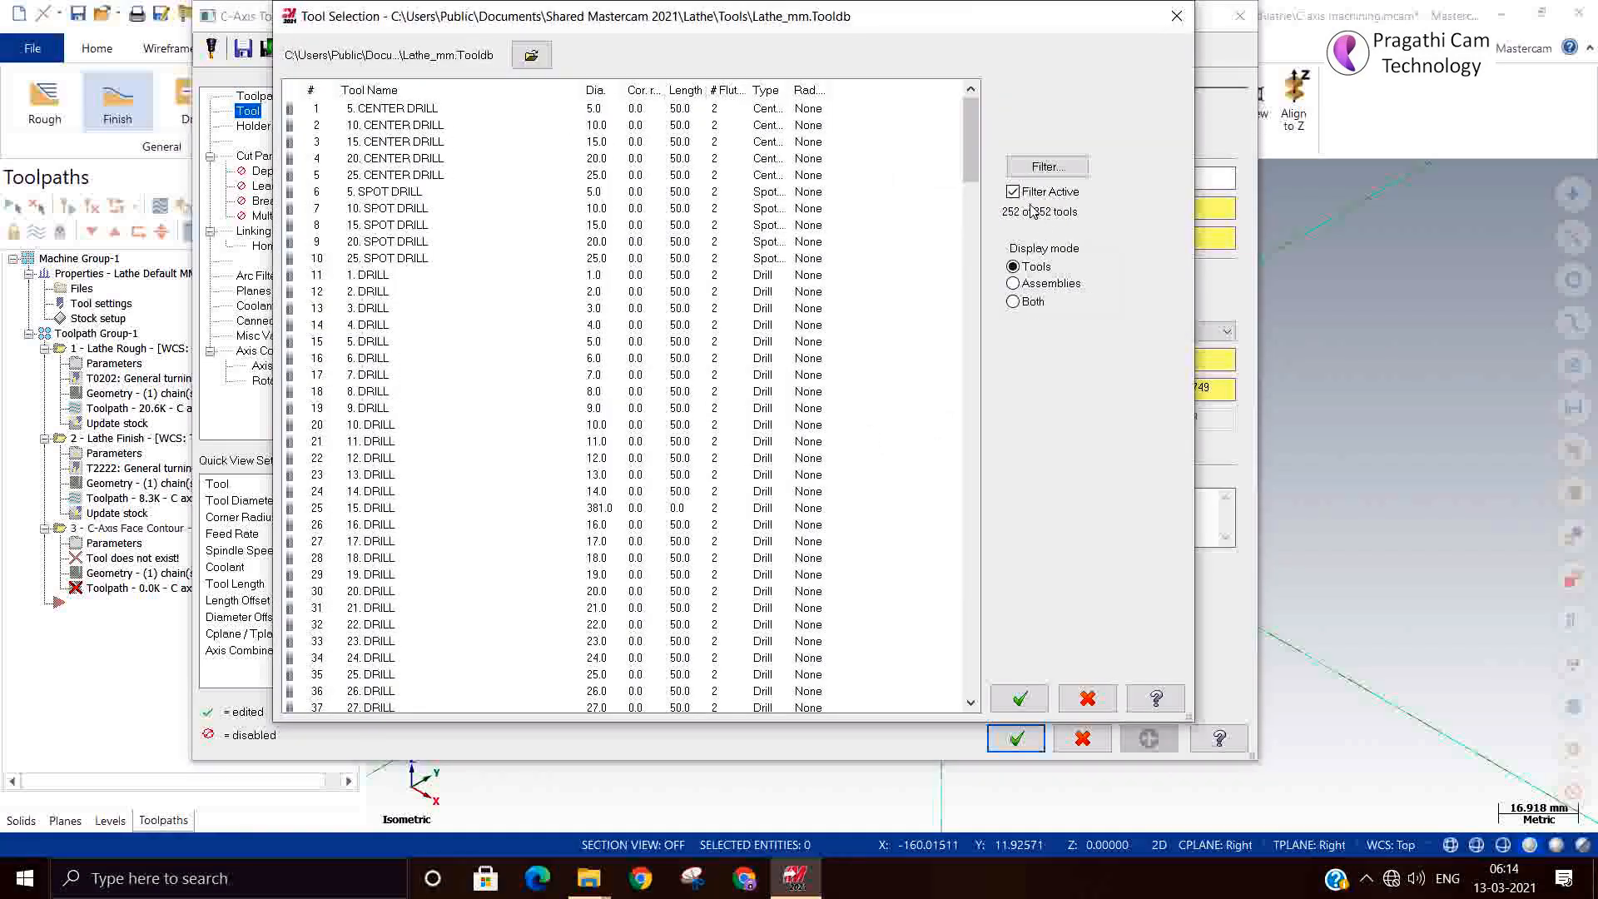
click(1047, 167)
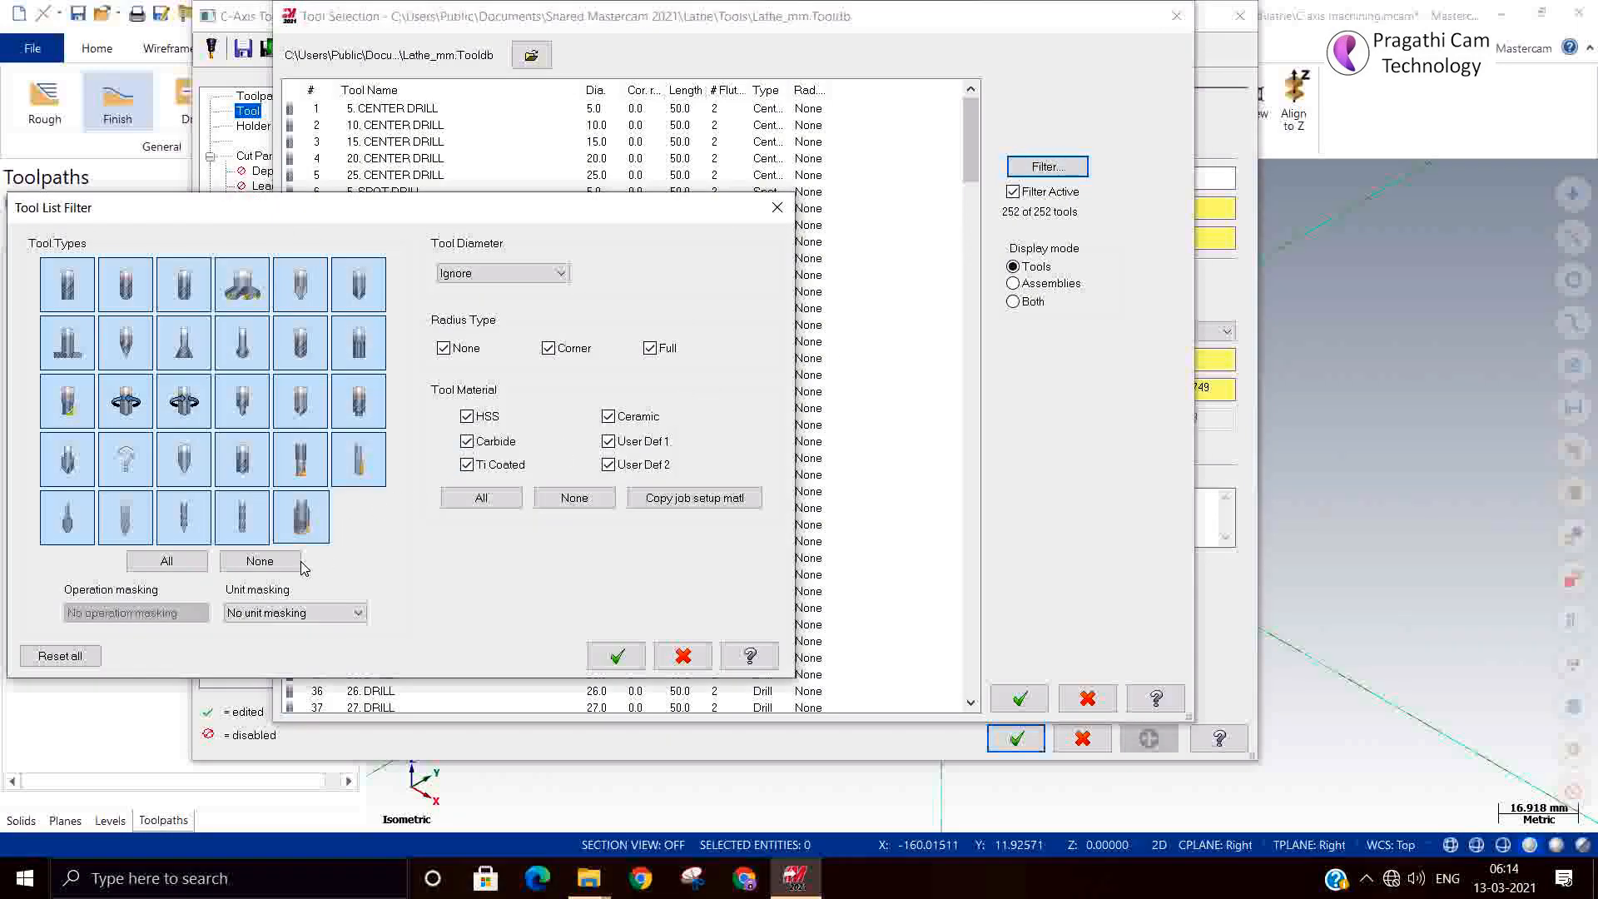
click(259, 561)
click(67, 287)
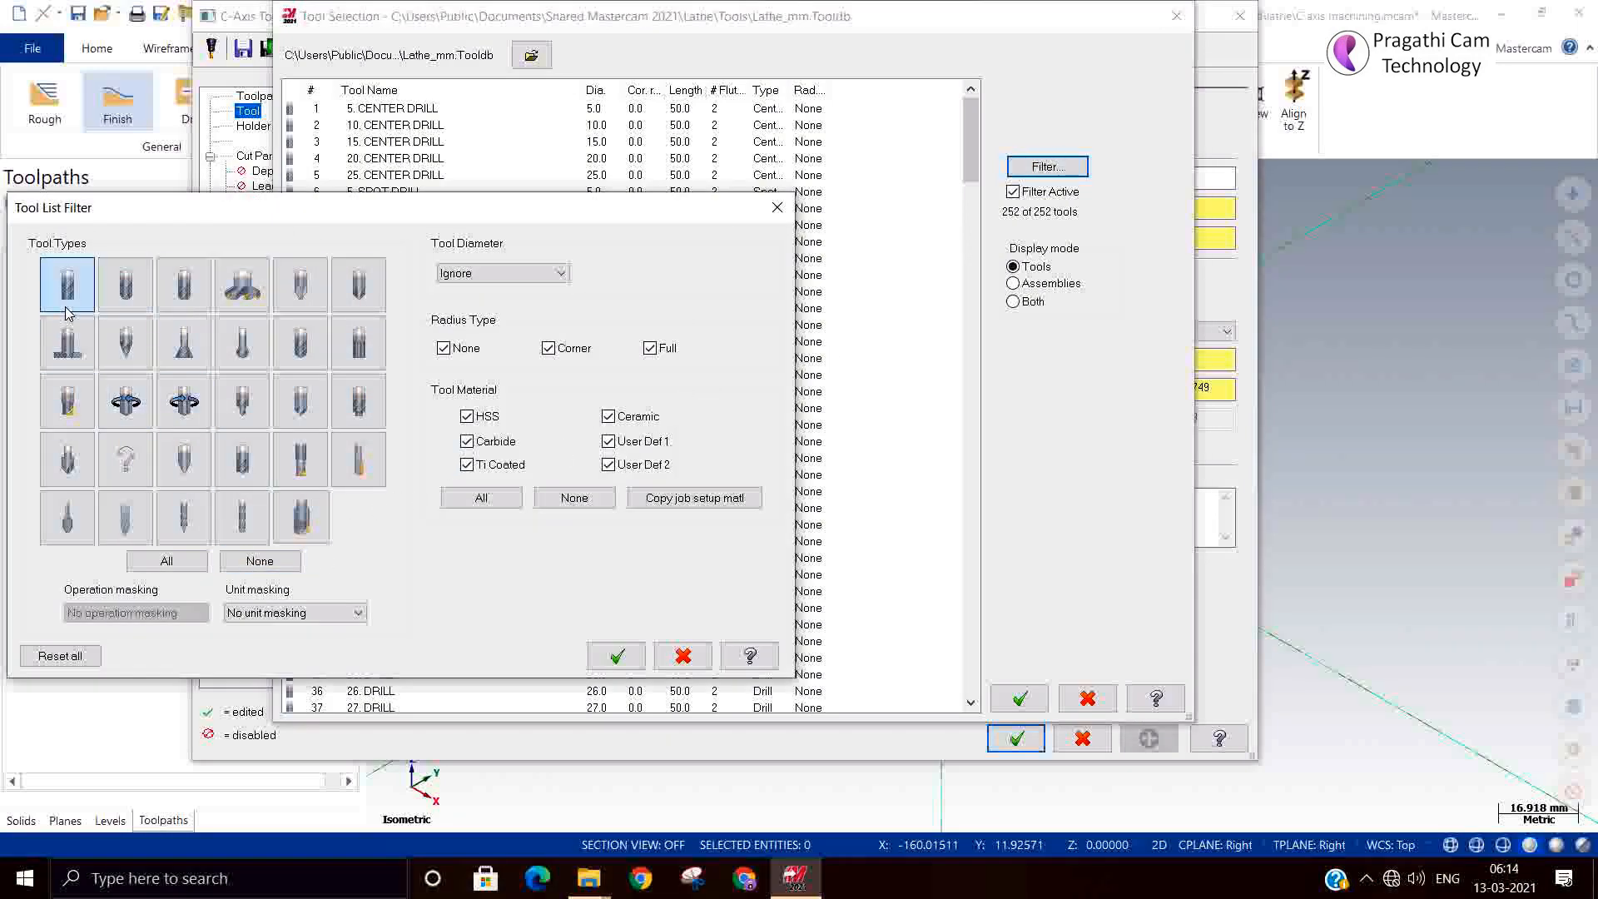
click(616, 656)
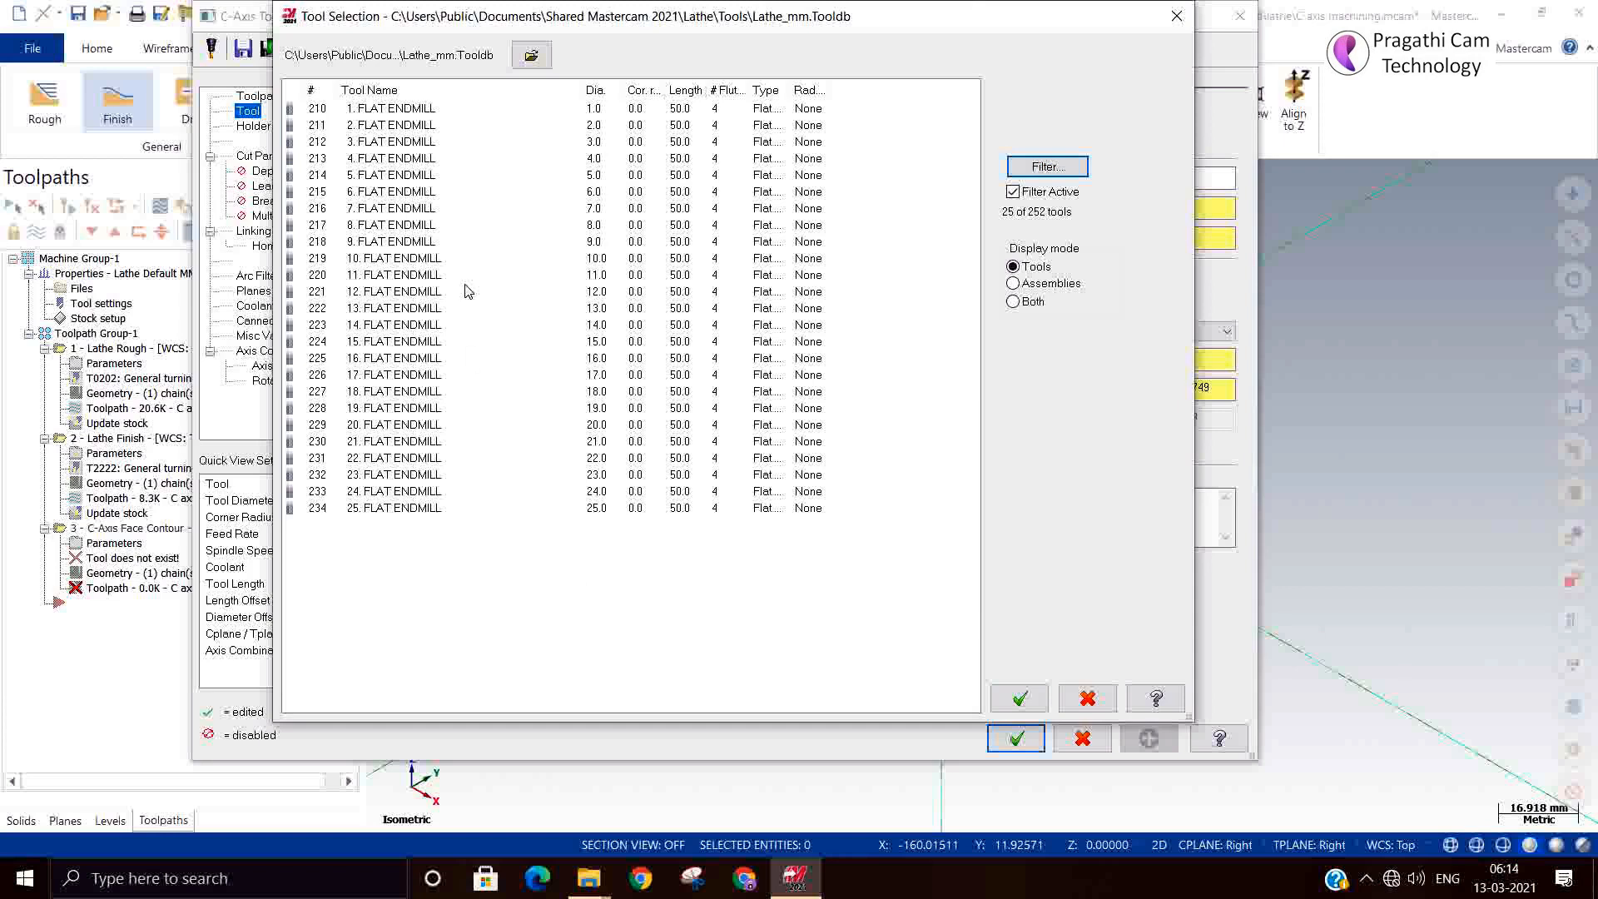
click(375, 260)
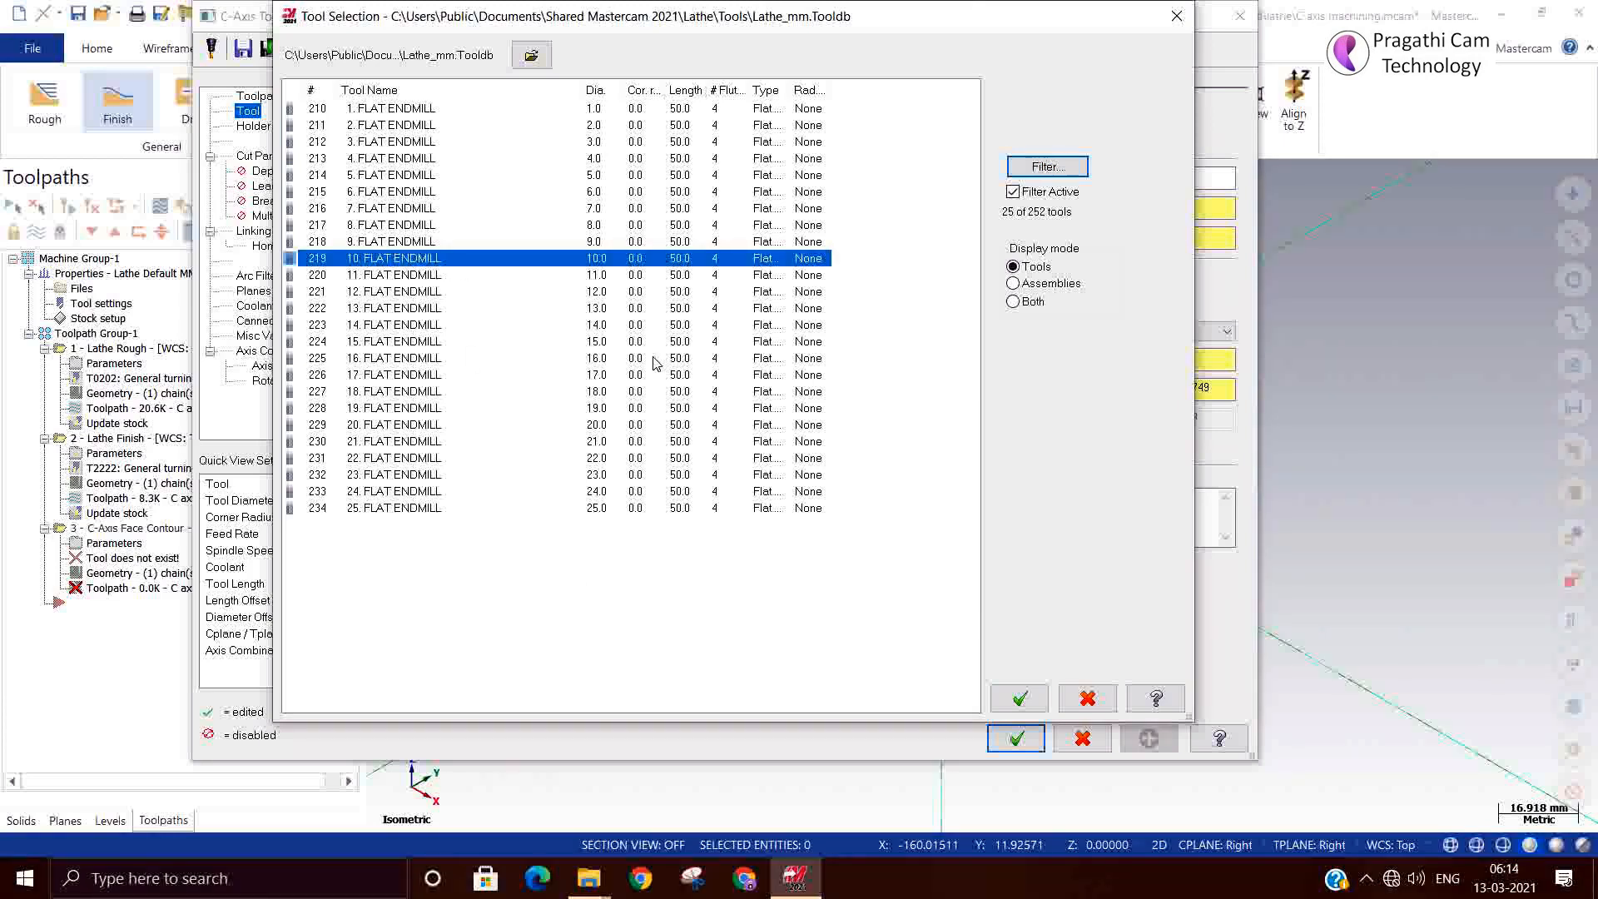
click(344, 293)
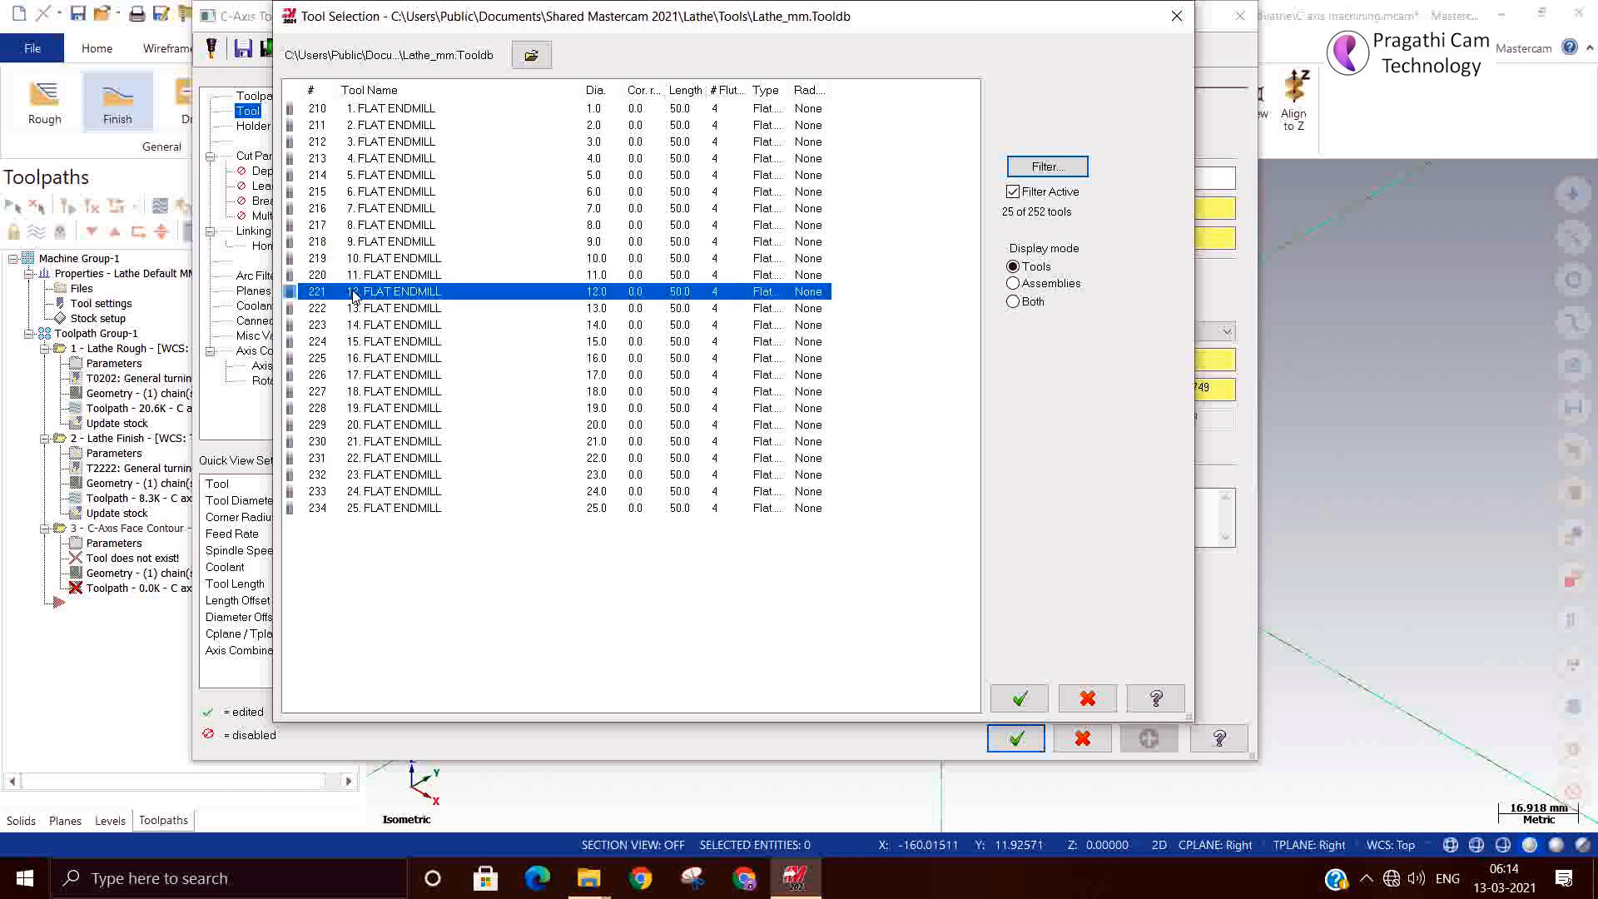
click(1019, 698)
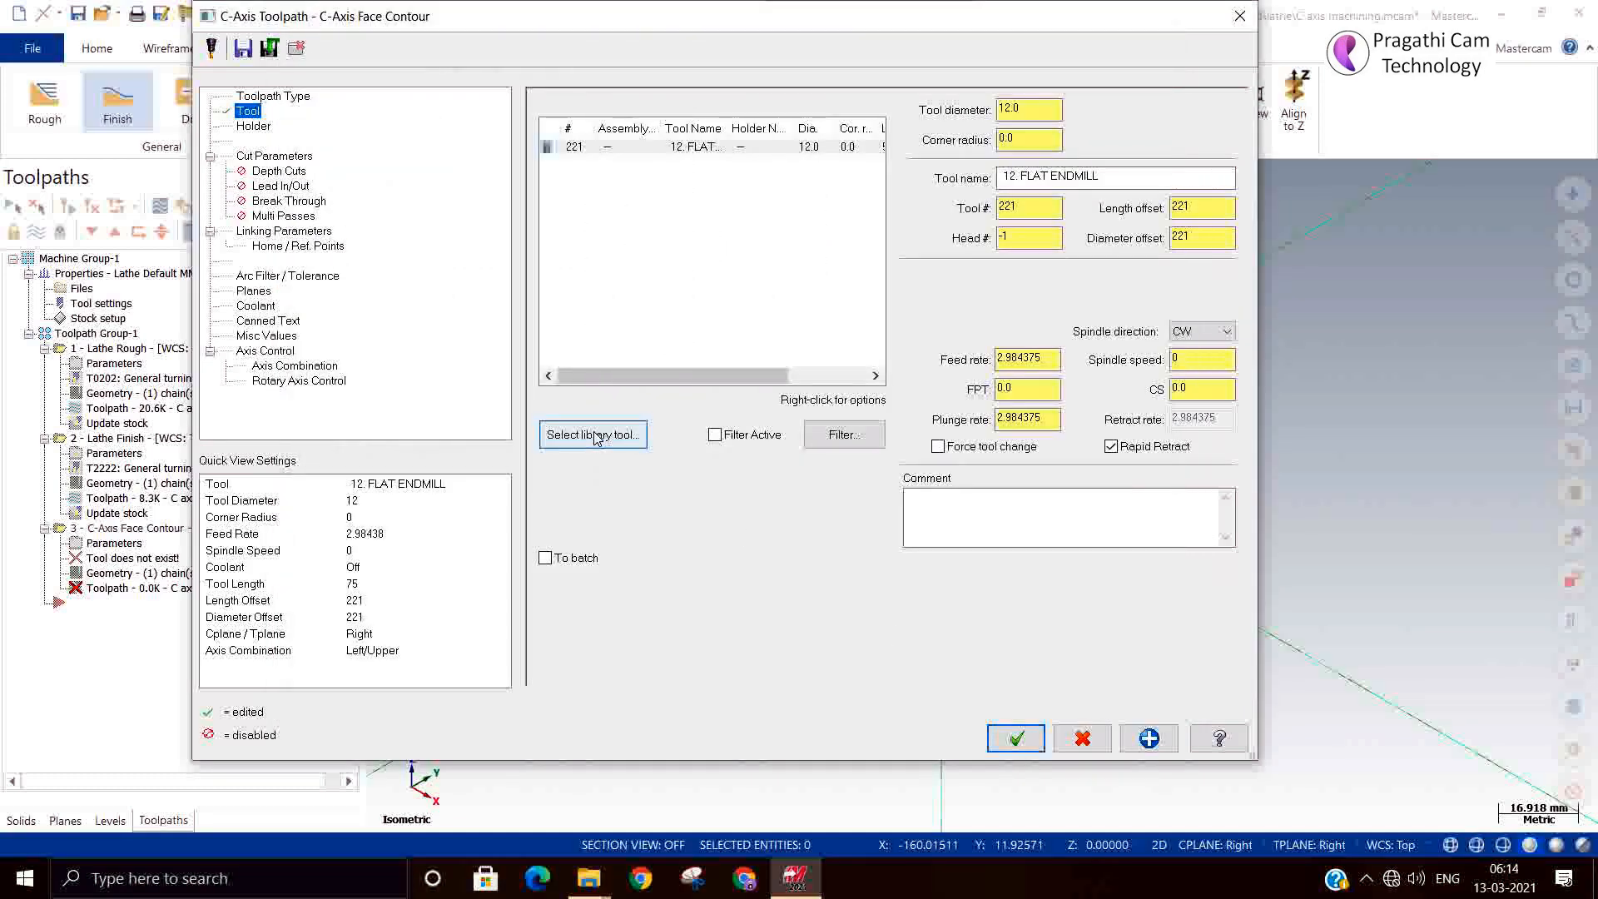
Edit the 12 mm flat endmill definition so its tool number and its length and diameter offsets are 1
double_click(569, 148)
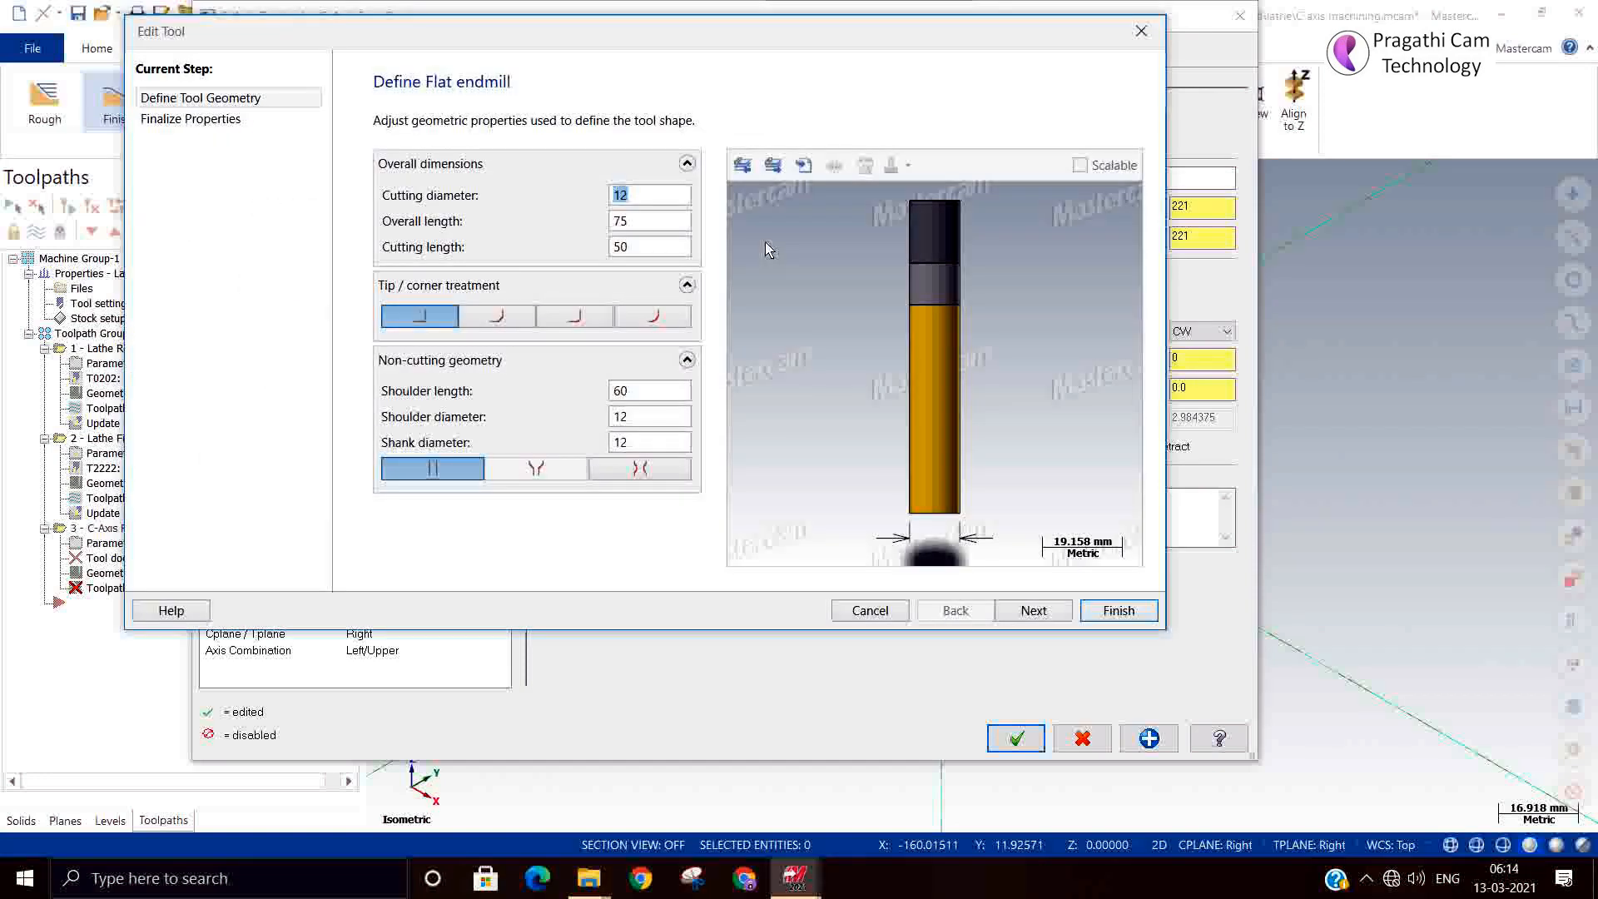
click(1032, 611)
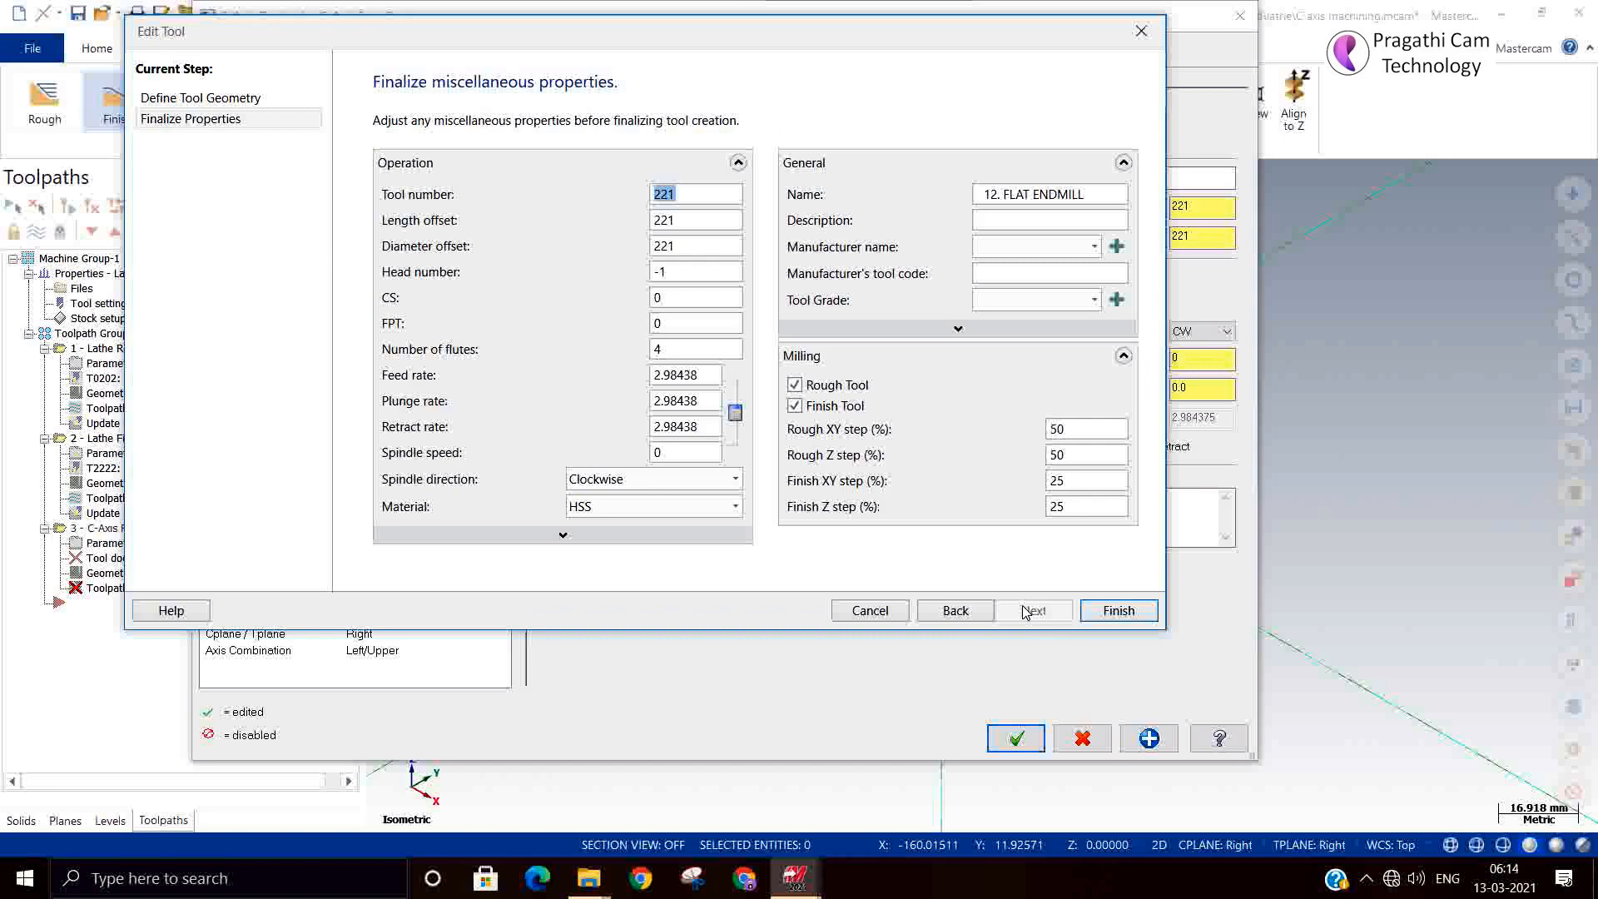
text(1)
click(1120, 614)
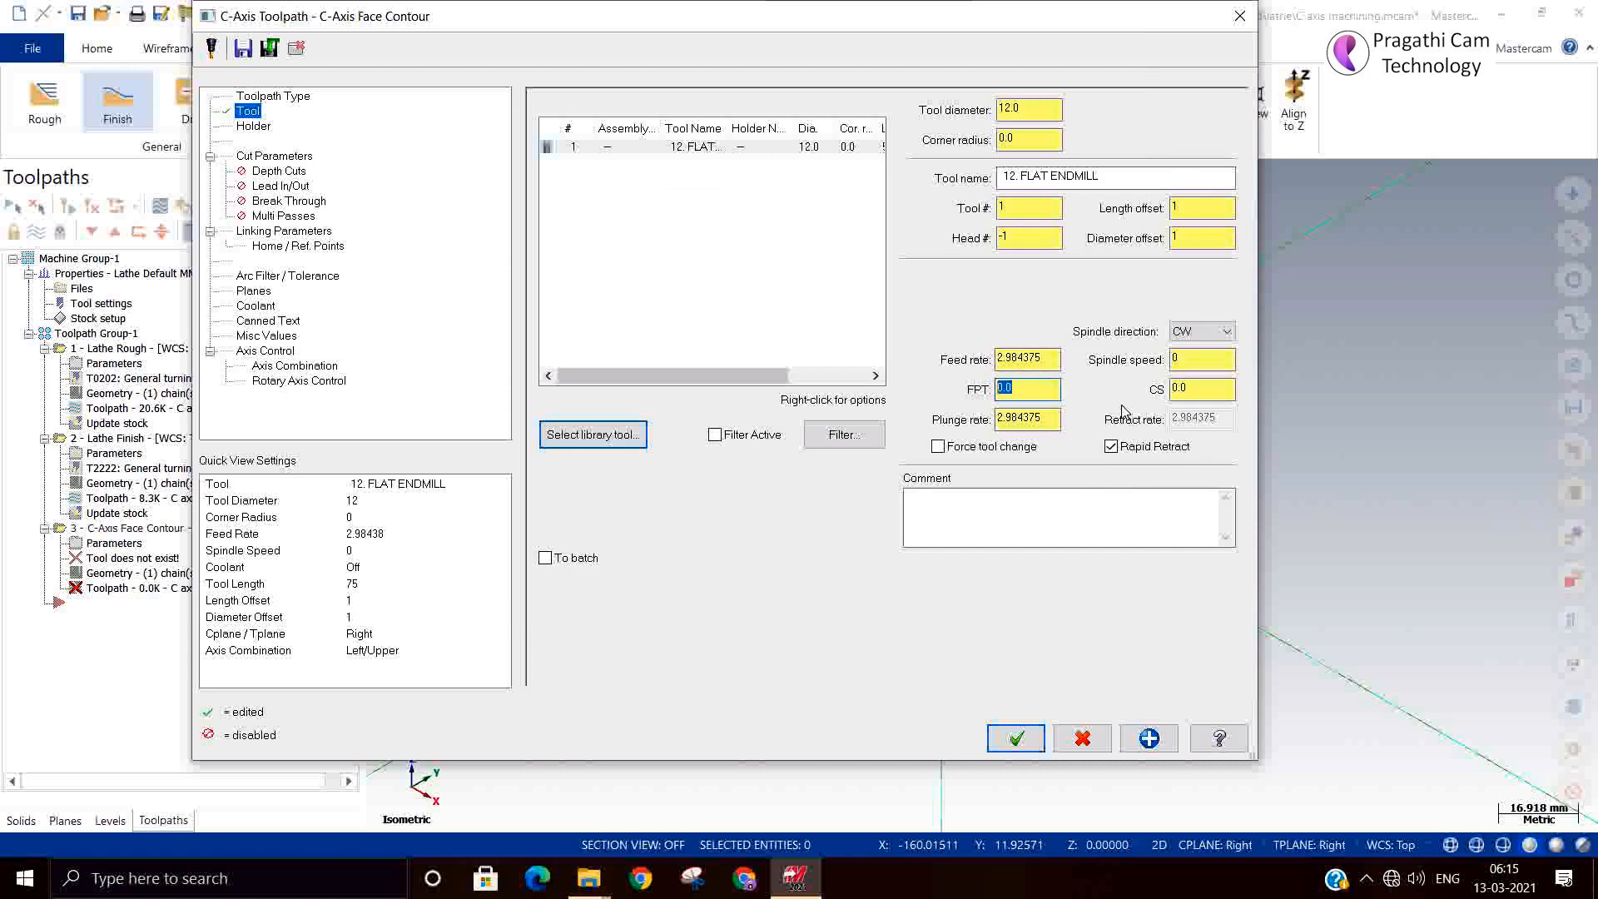
Set the endmill's cutting speed (CS) to 150 and accept the tool settings notice
click(1192, 389)
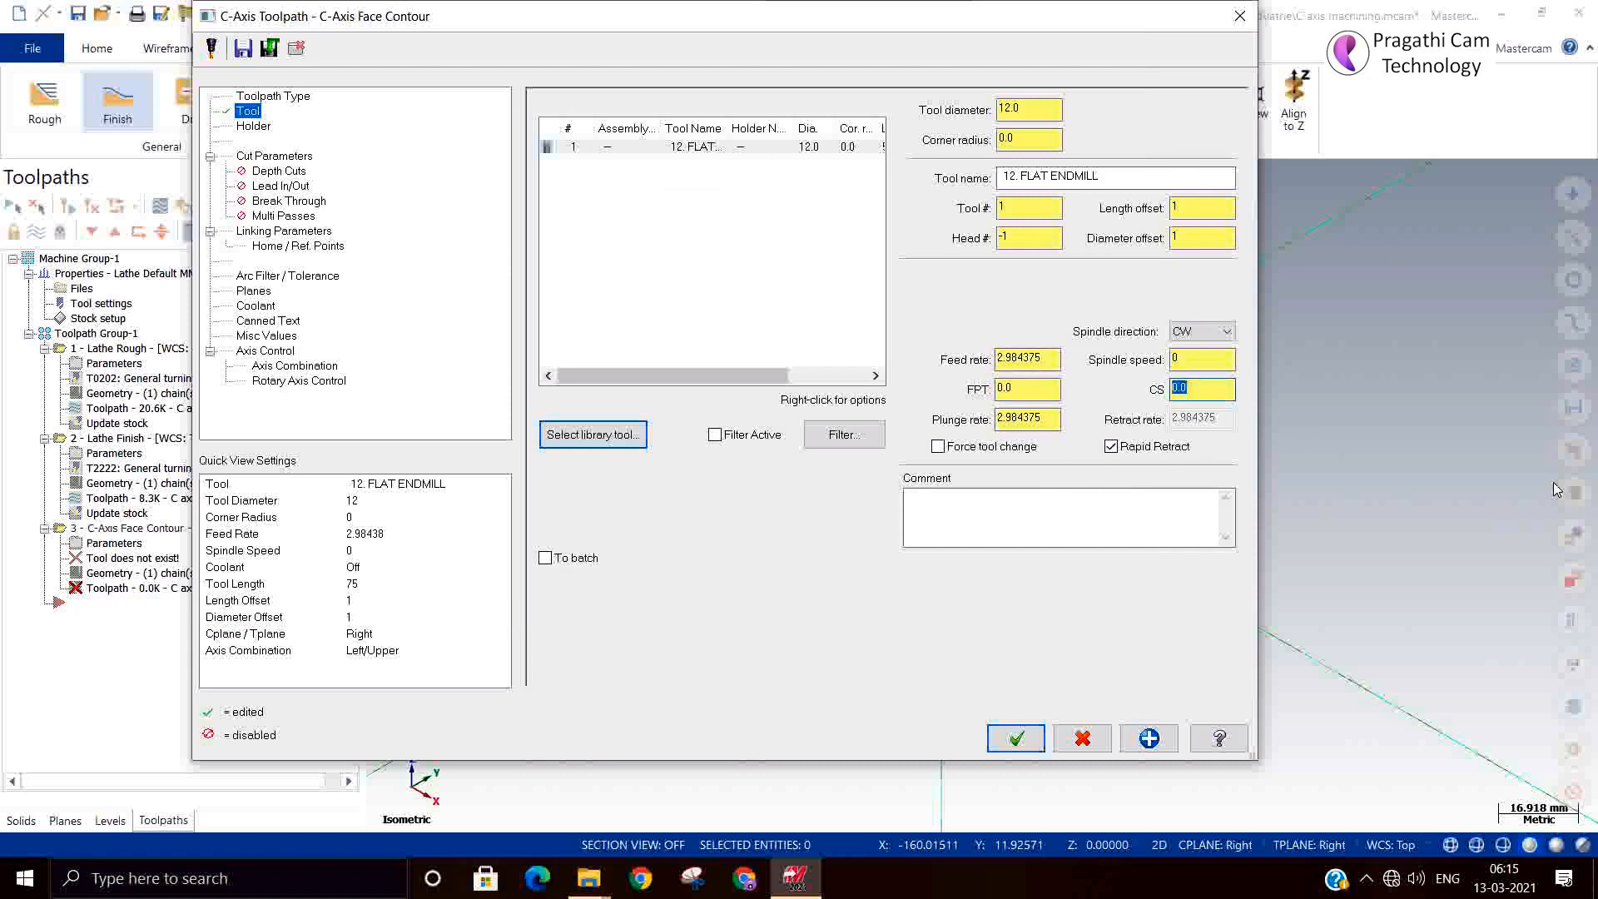
text(150)
key(Tab)
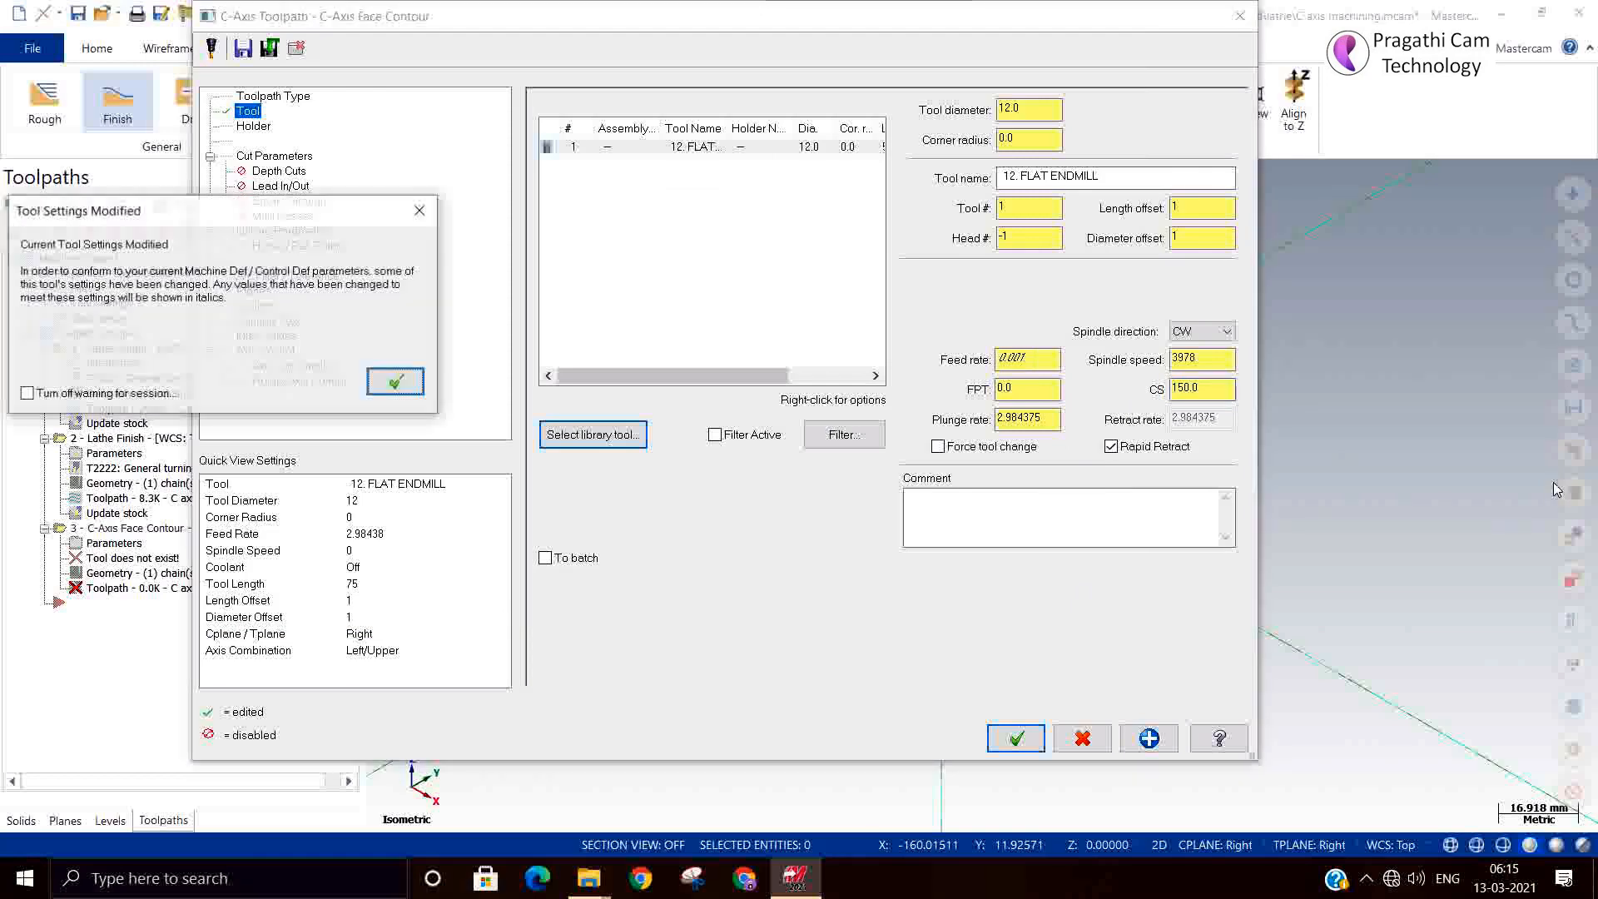
click(412, 381)
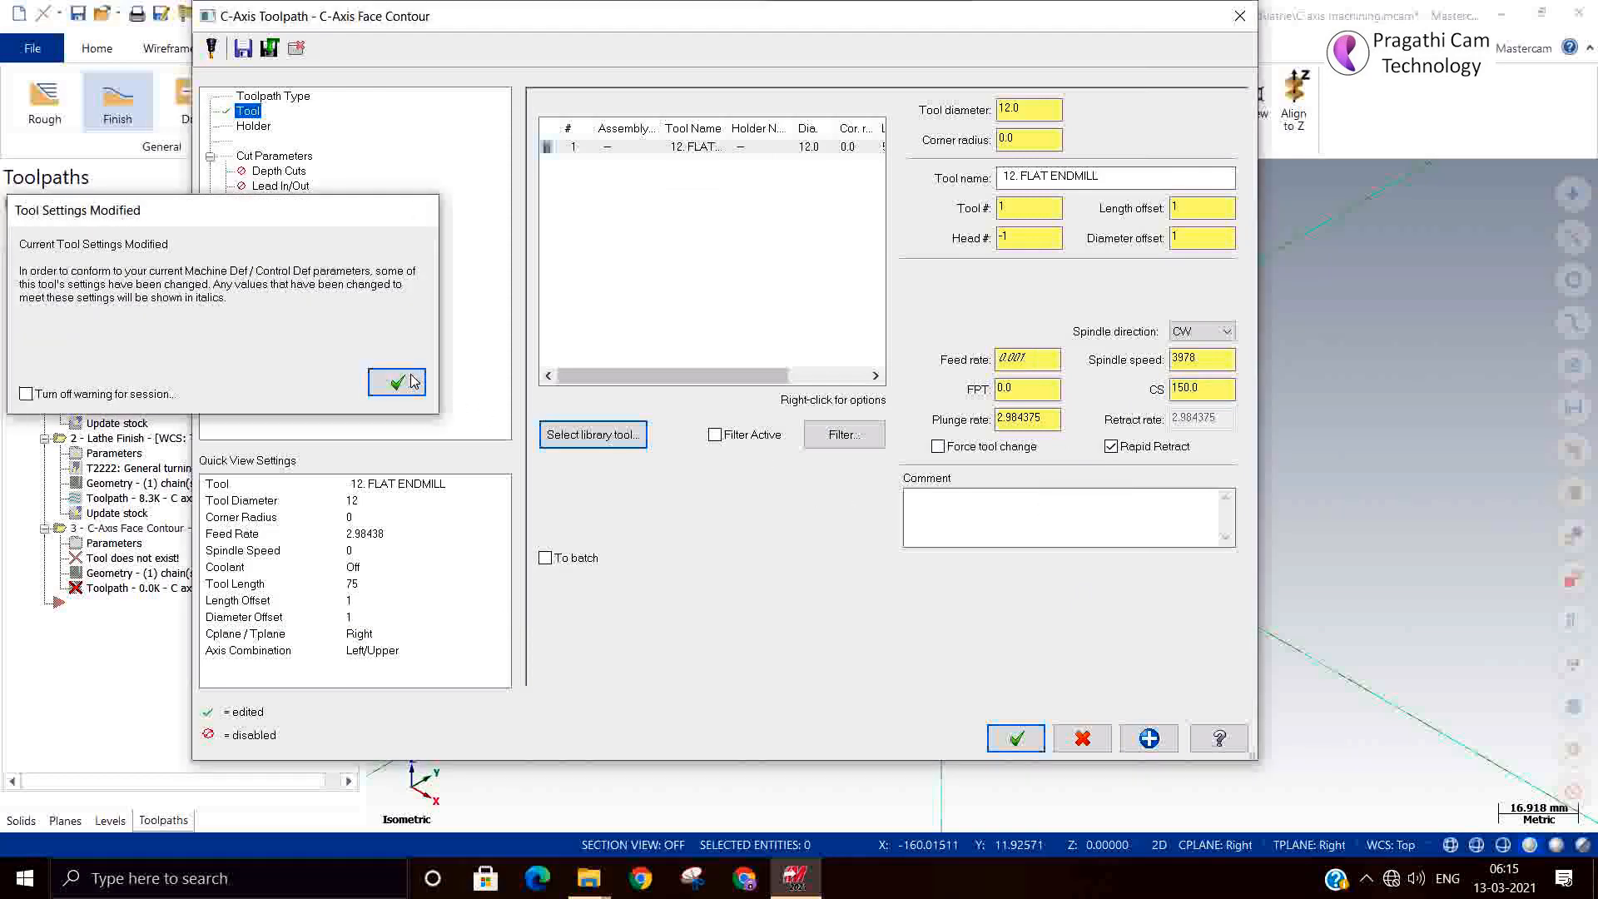
Set the endmill's feed per tooth (FPT) to 0.1 and its plunge rate to 600
click(1031, 389)
key(BackSpace)
key(BackSpace)
key(BackSpace)
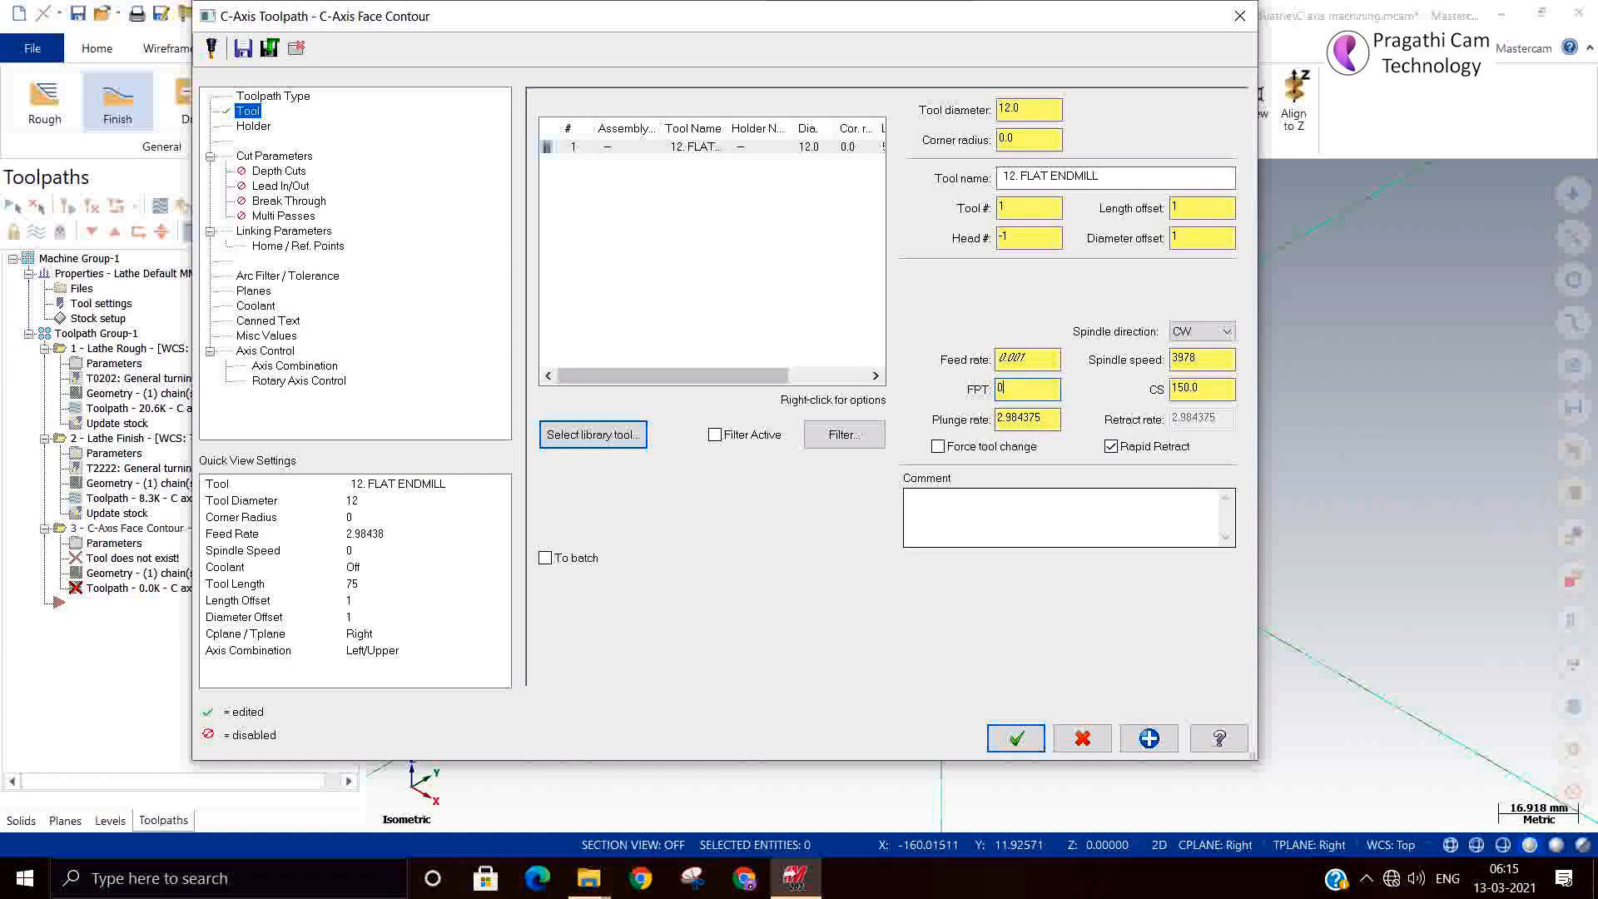
text(00.1)
key(Return)
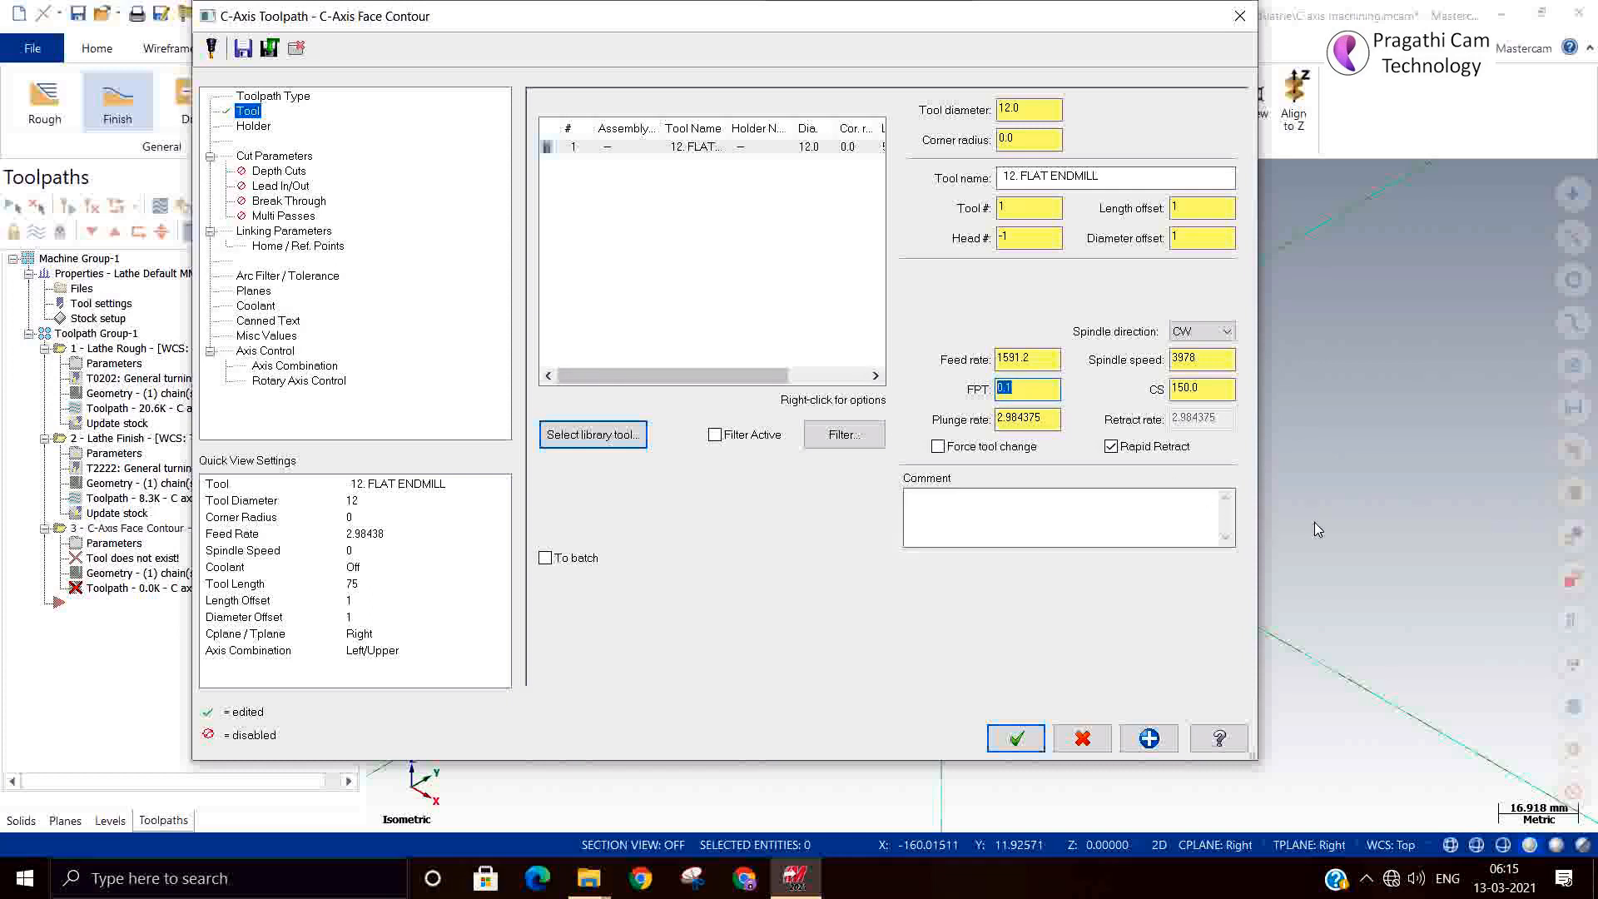
double_click(1046, 419)
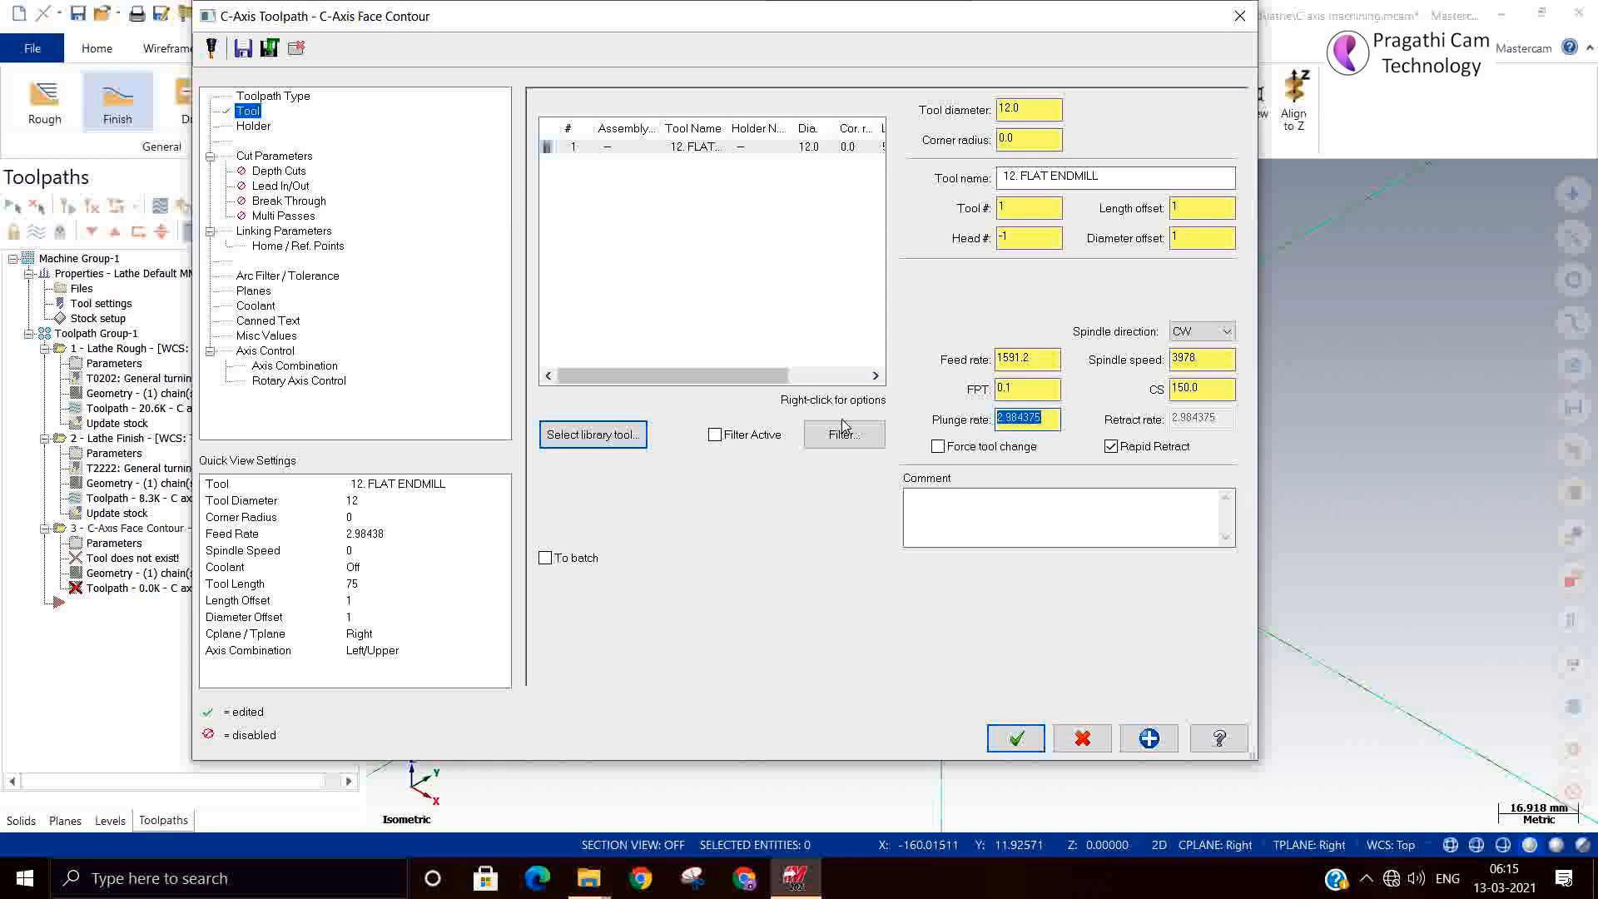
text(600)
key(Return)
Set the cutter compensation direction to Left in the face contour's cut parameters
click(254, 126)
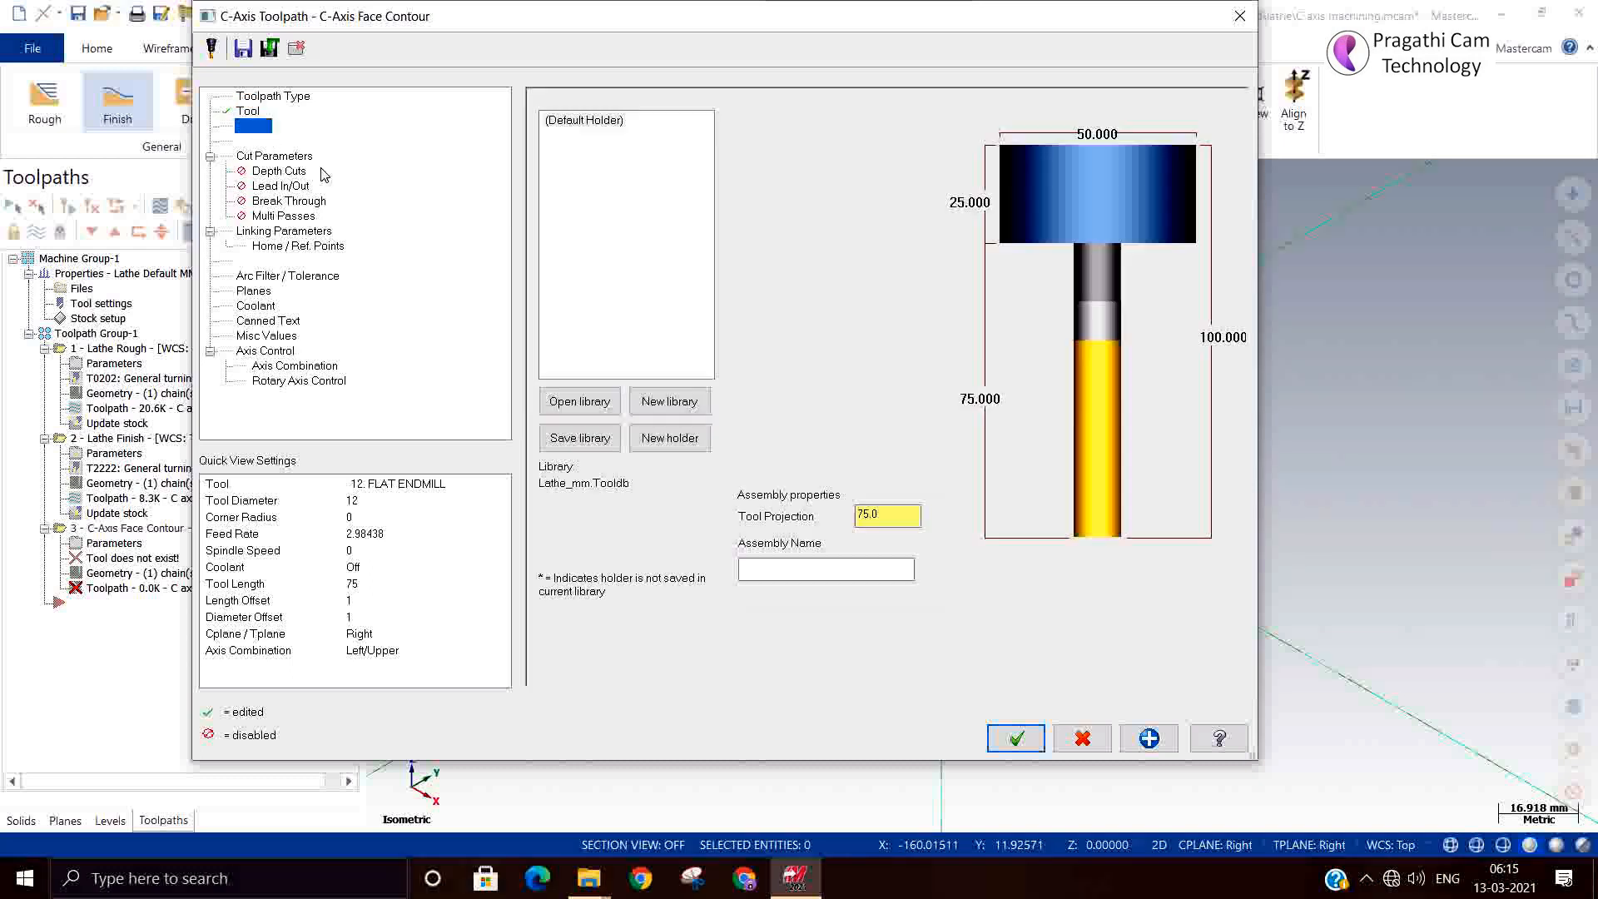
click(578, 407)
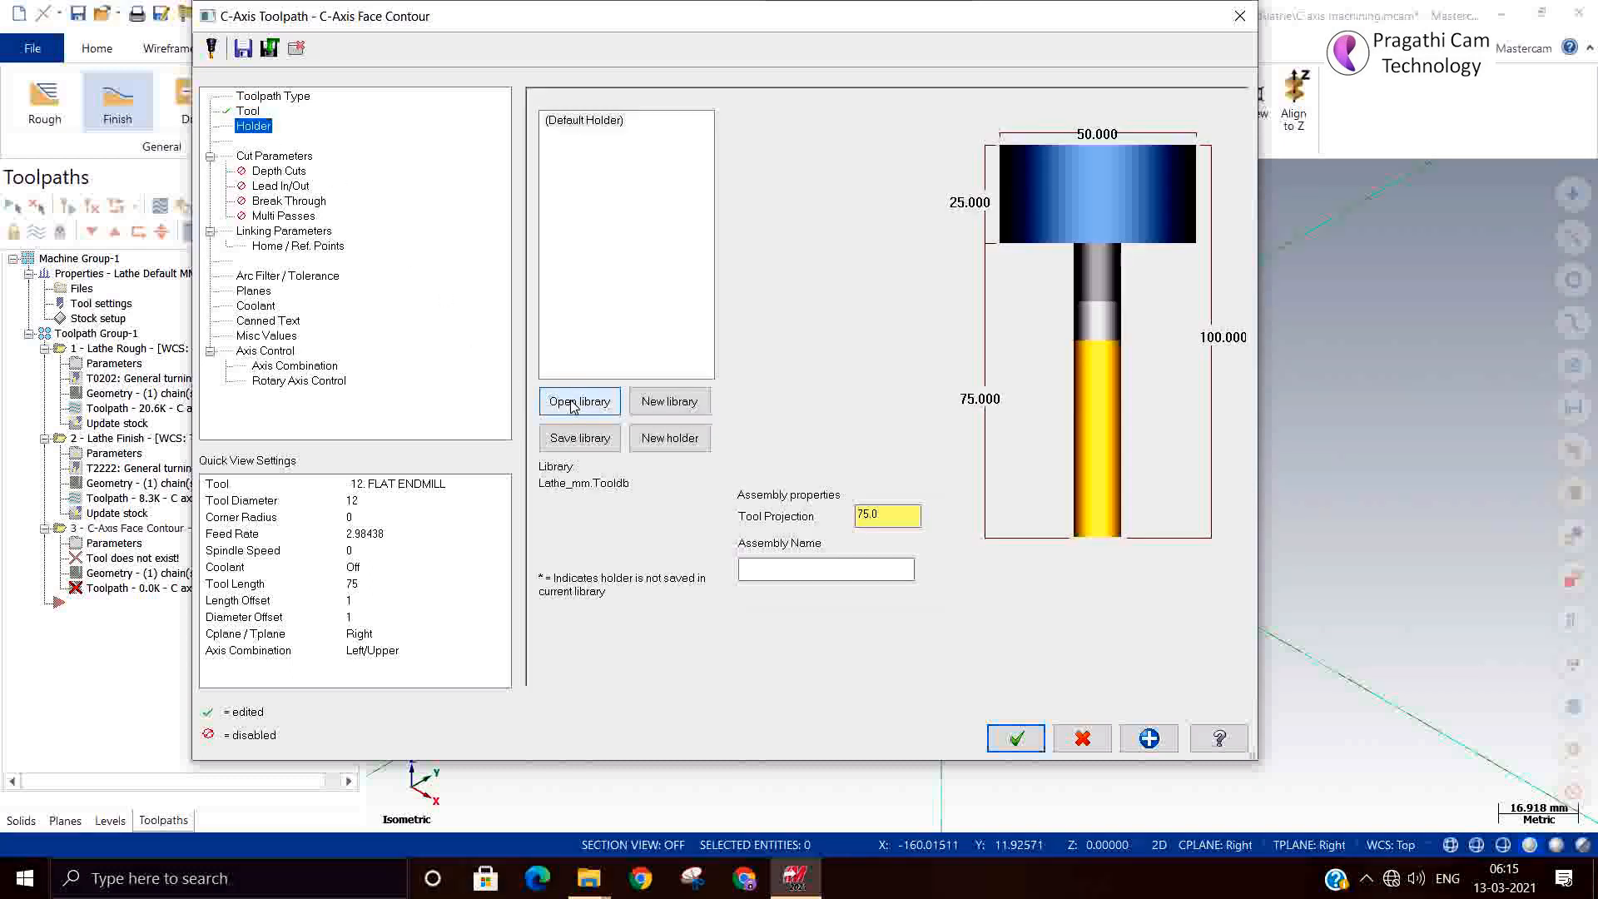
click(269, 158)
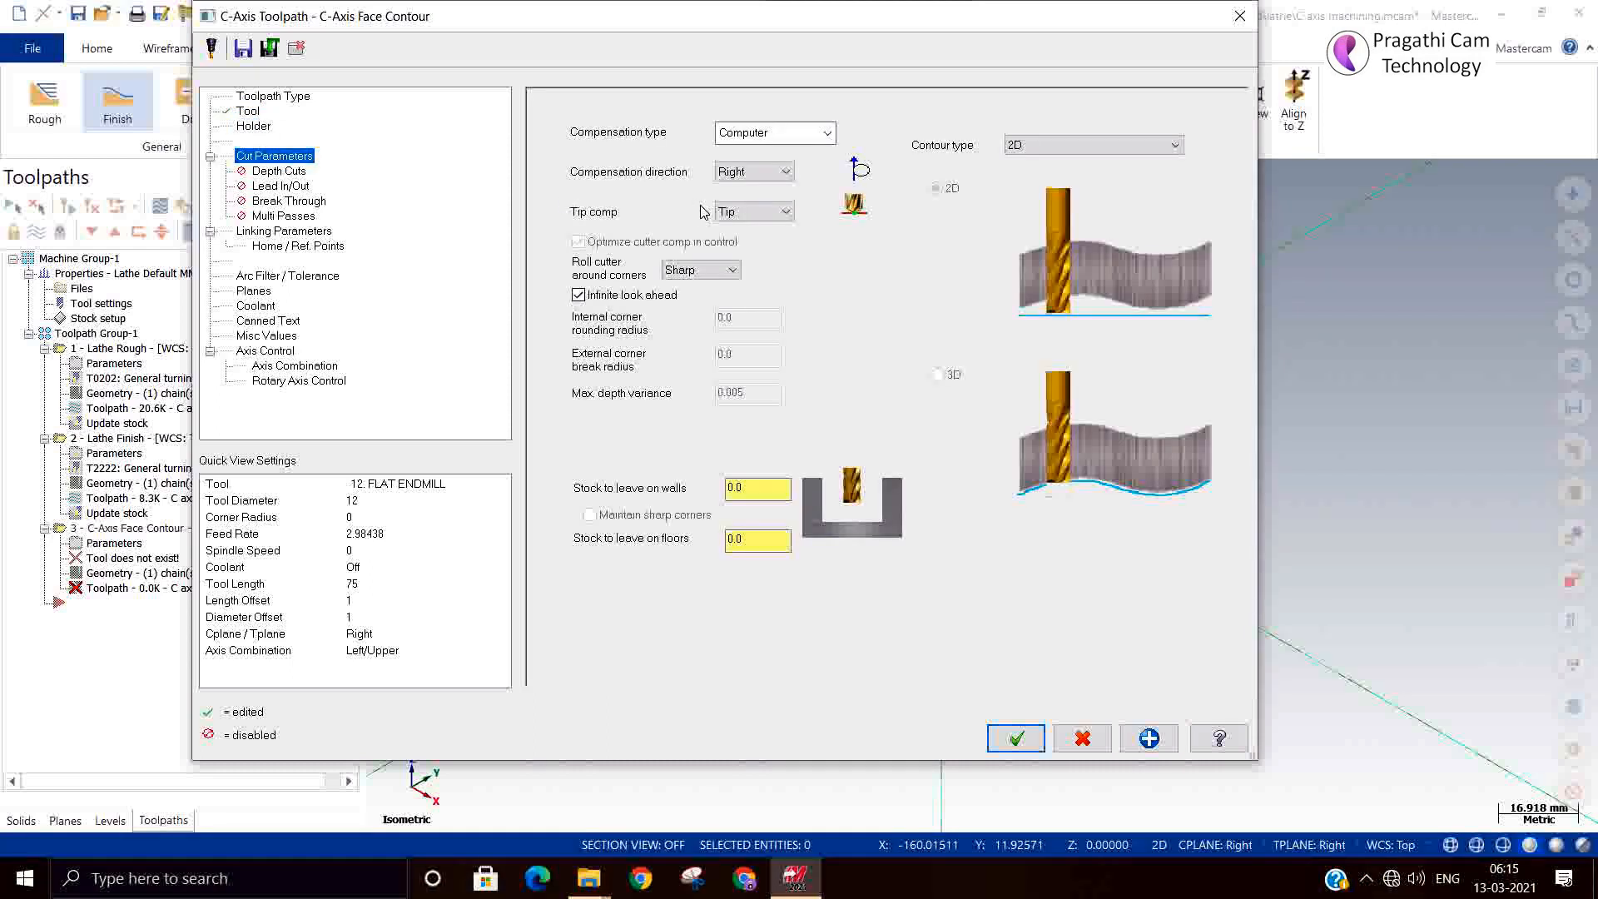
click(749, 171)
click(735, 181)
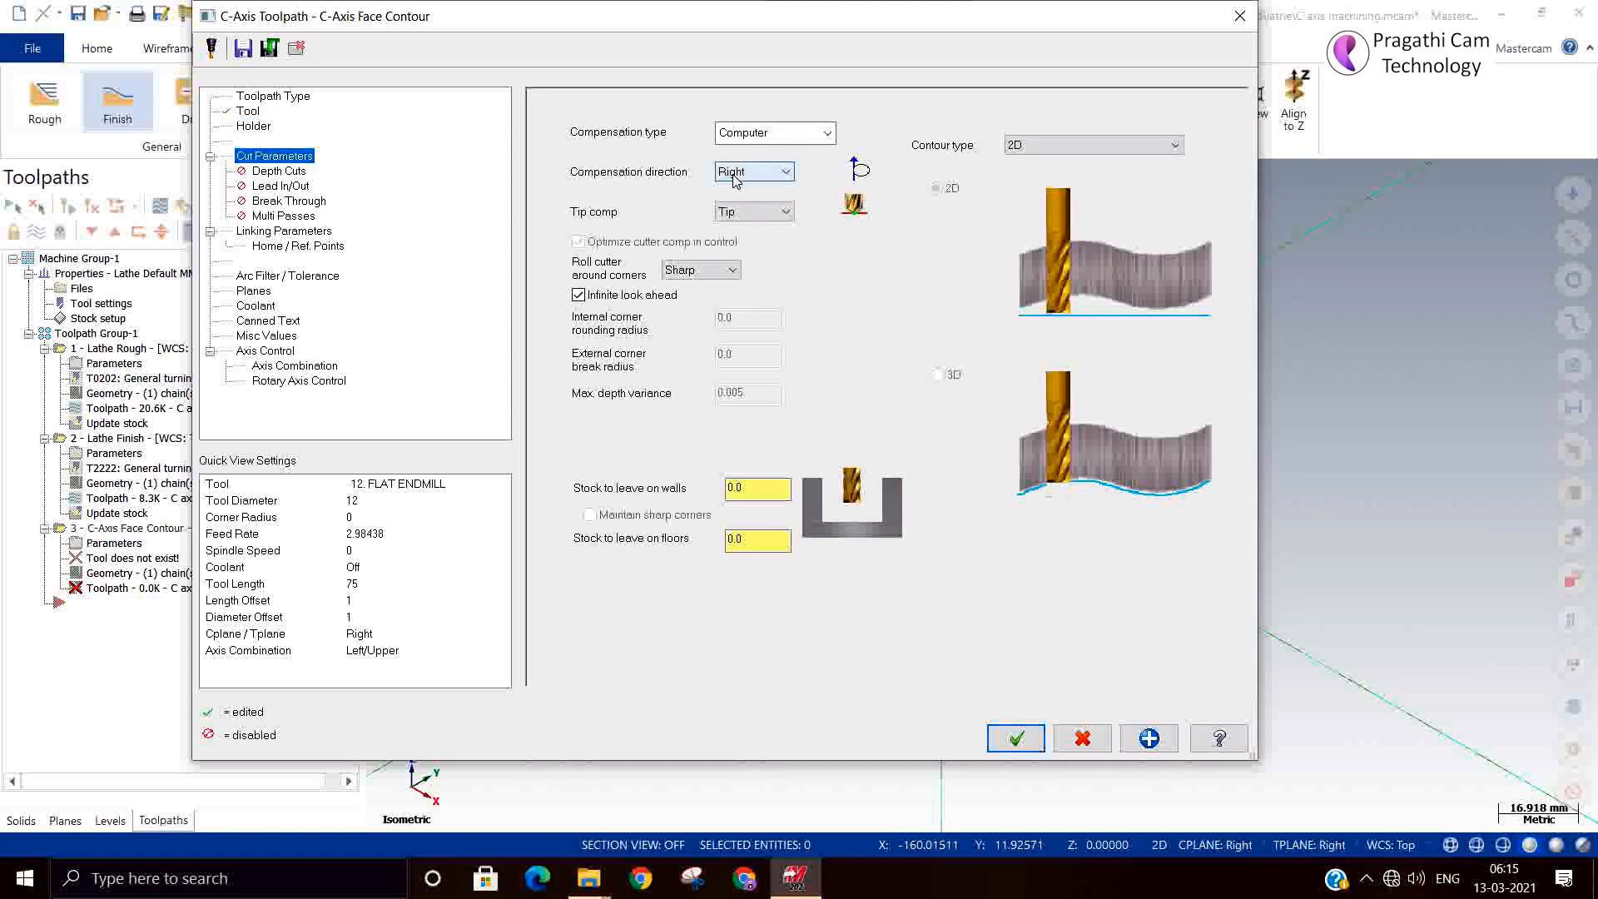
click(735, 177)
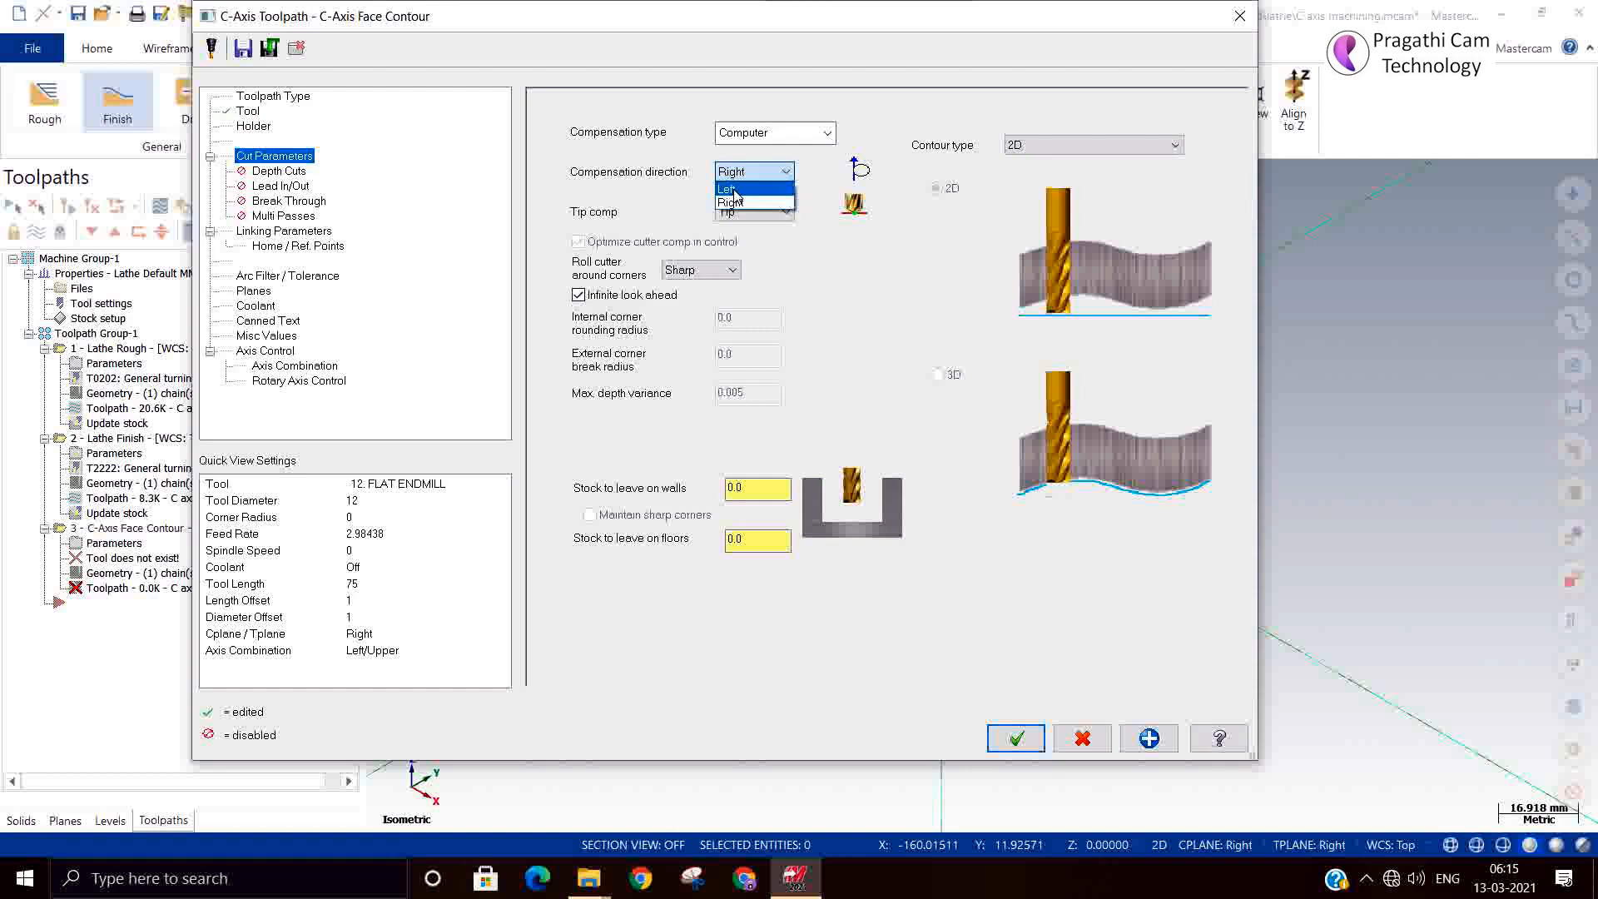
click(736, 192)
Enable depth cuts for the face contour with a maximum rough step of 1
click(282, 176)
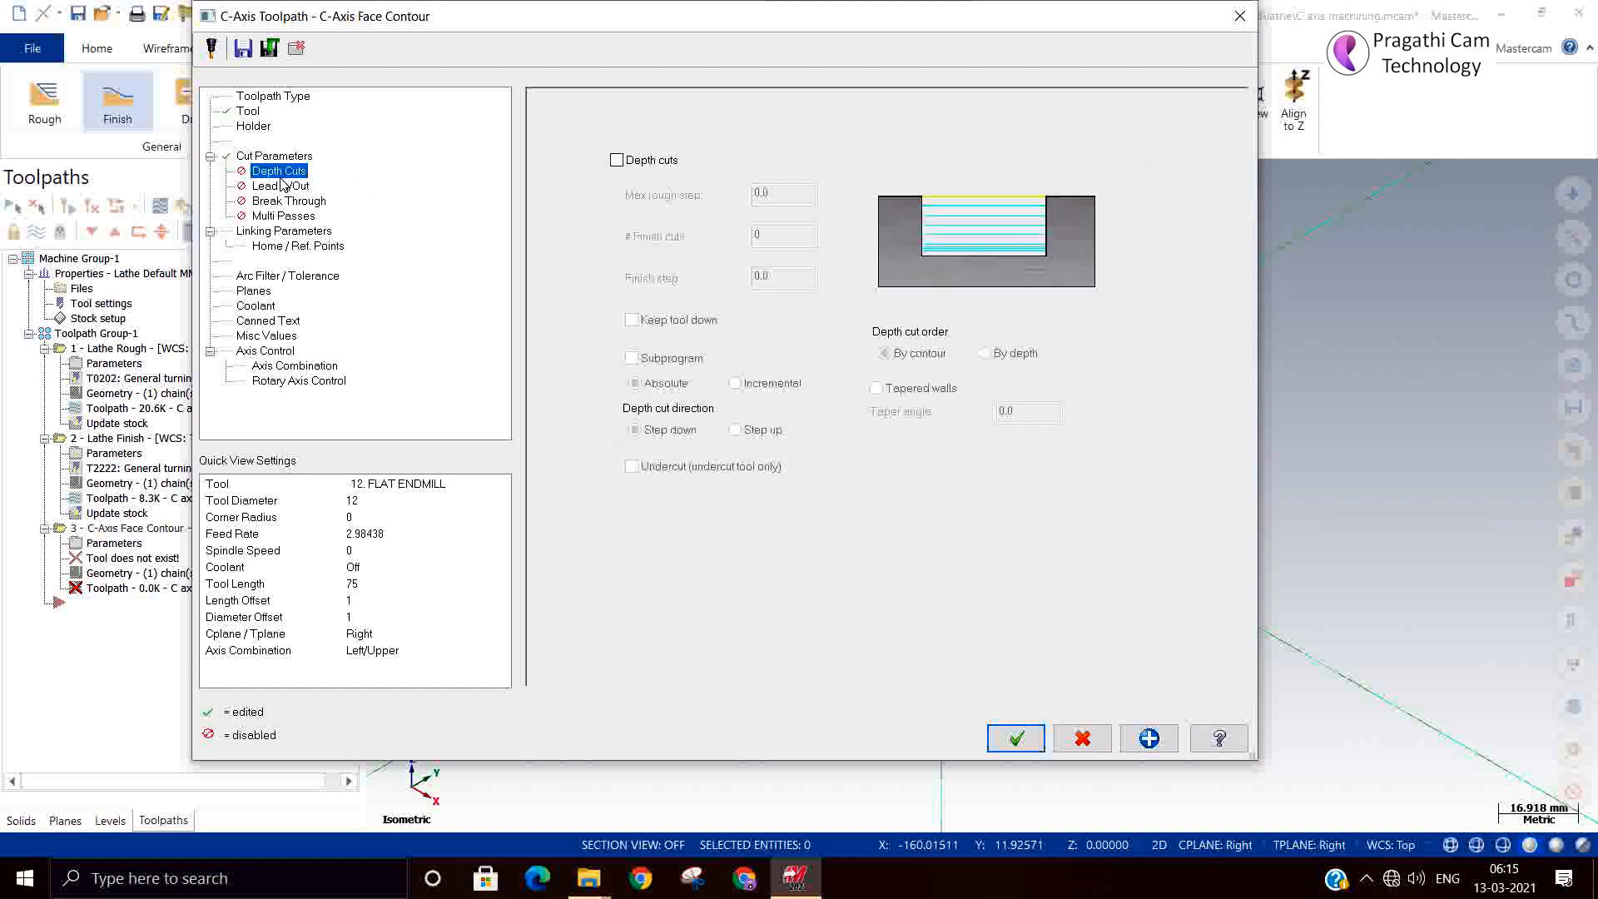
click(617, 160)
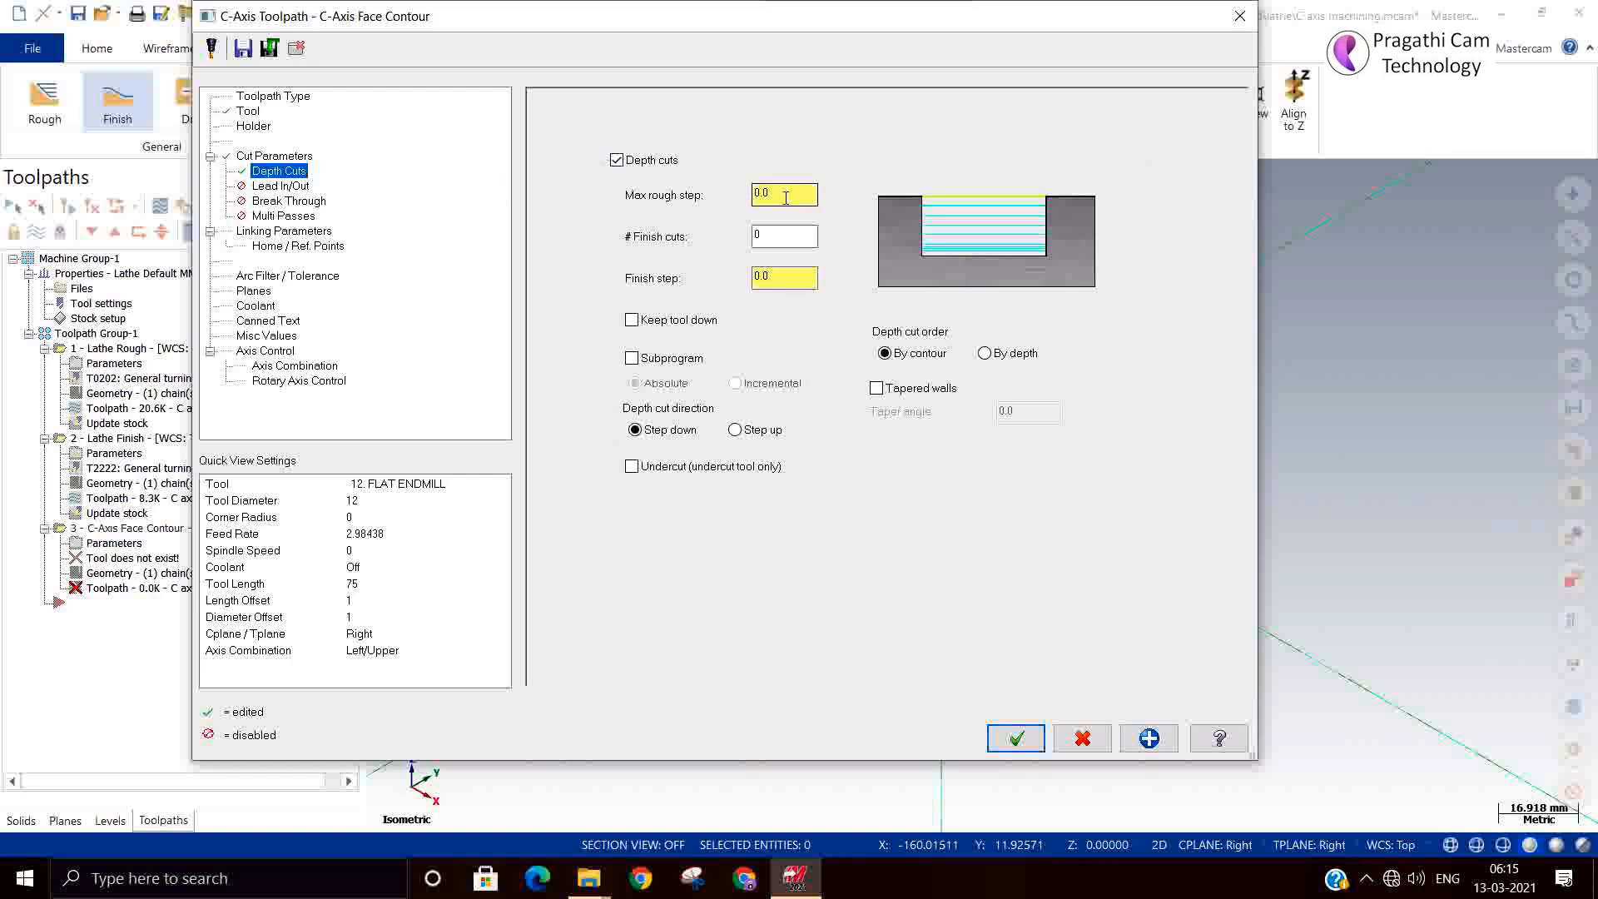
click(785, 197)
text(1)
Enable lead in/out and set the tangent entry line length to 75% of the tool diameter
click(274, 186)
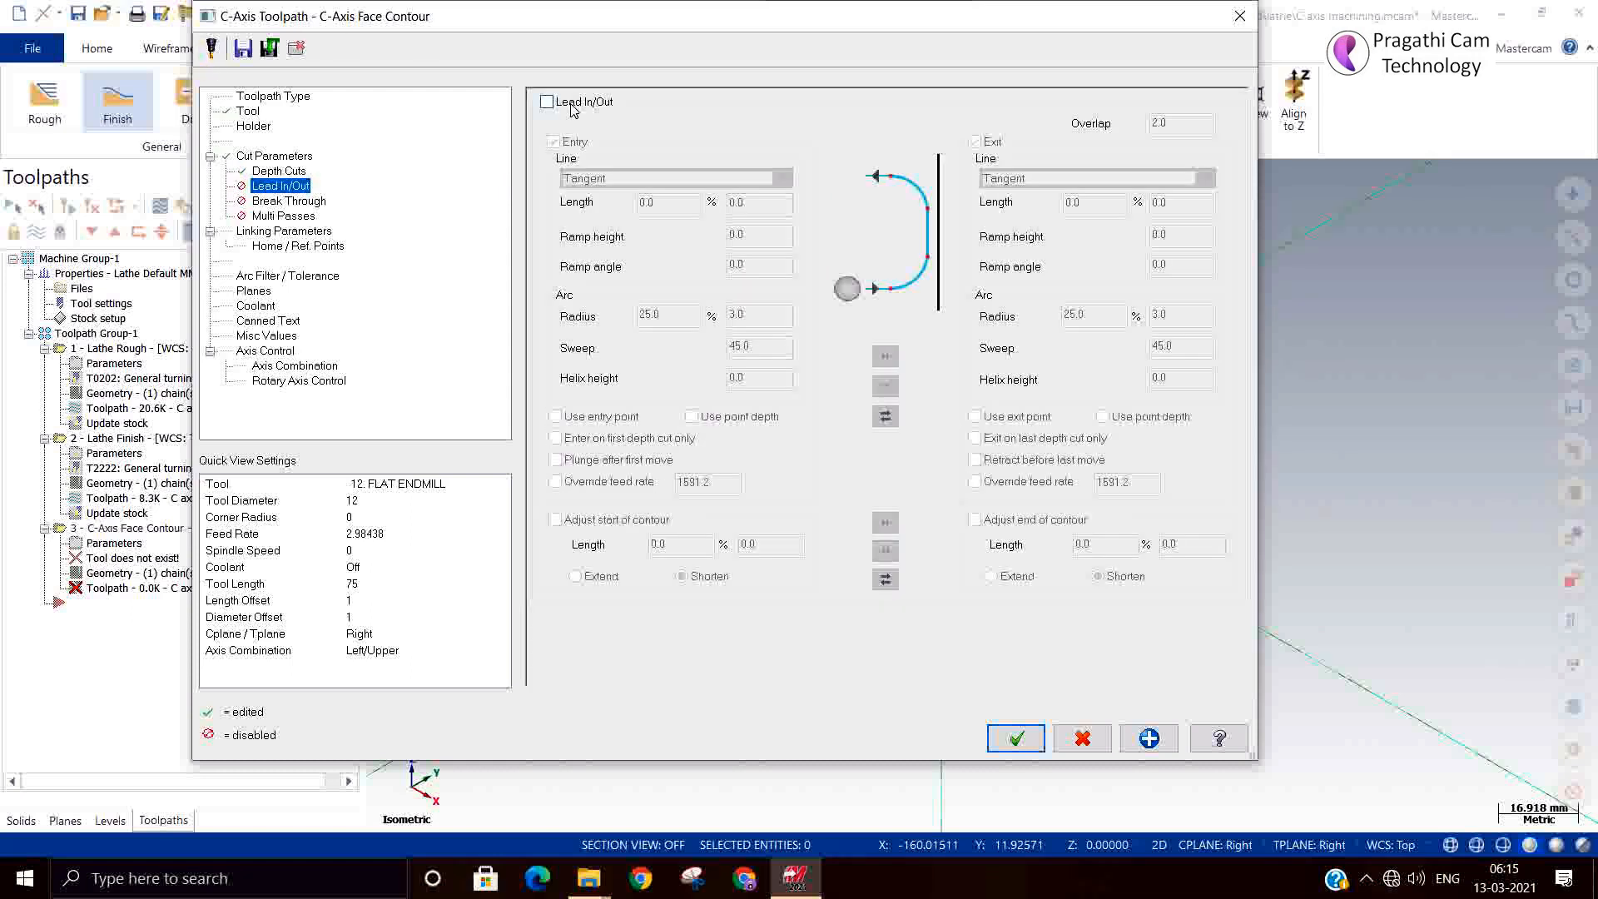
click(571, 106)
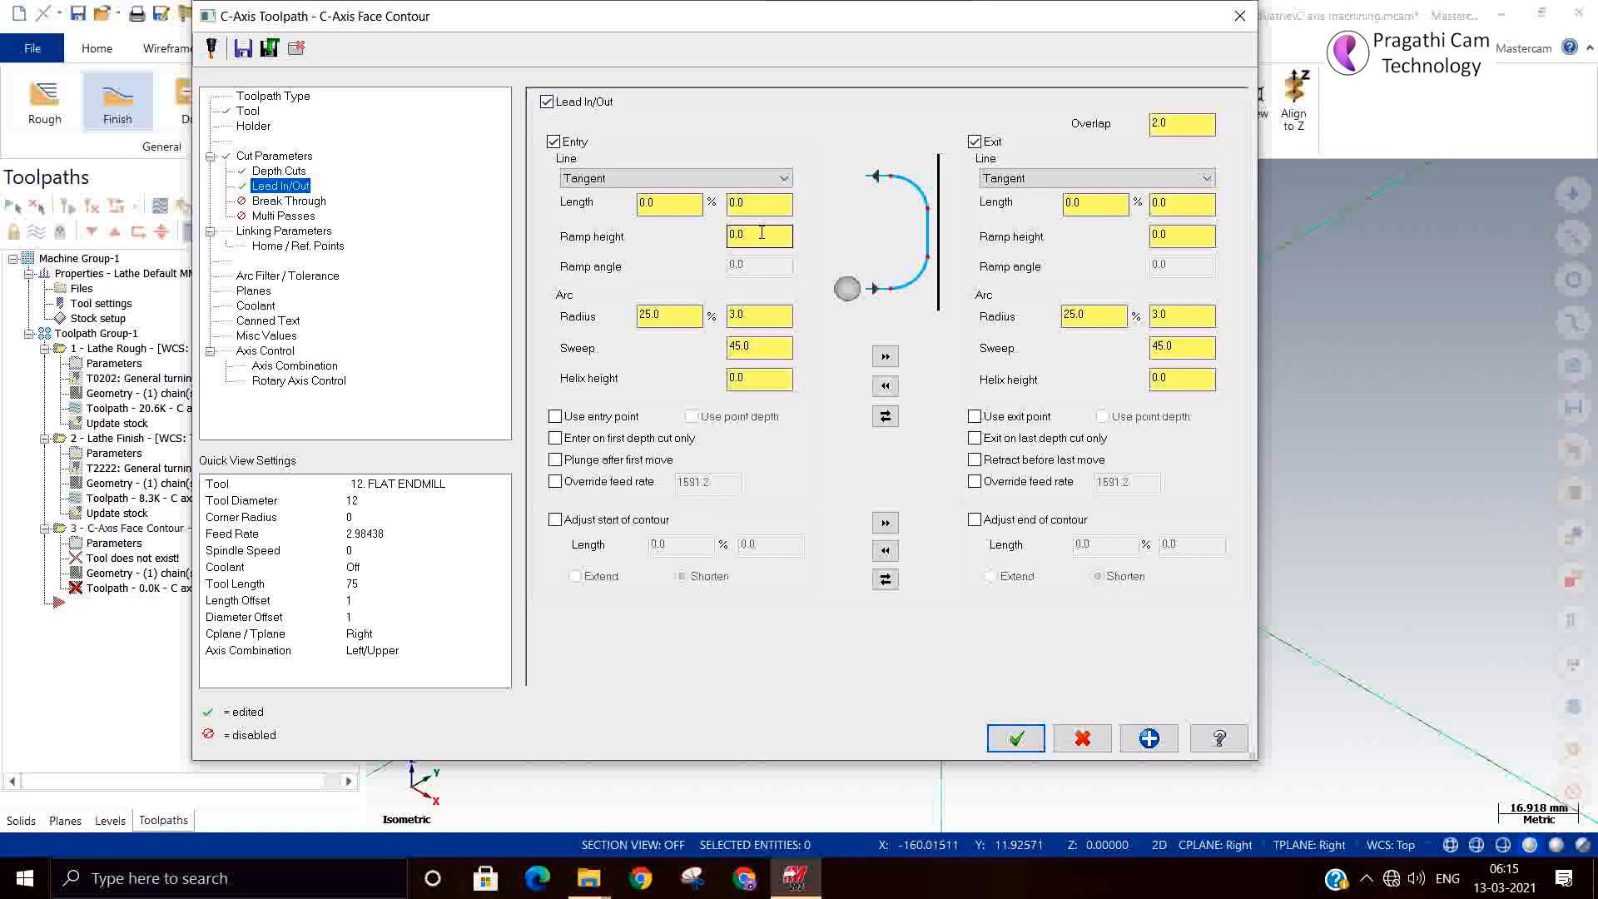
click(665, 203)
text(50)
drag(663, 205, 563, 177)
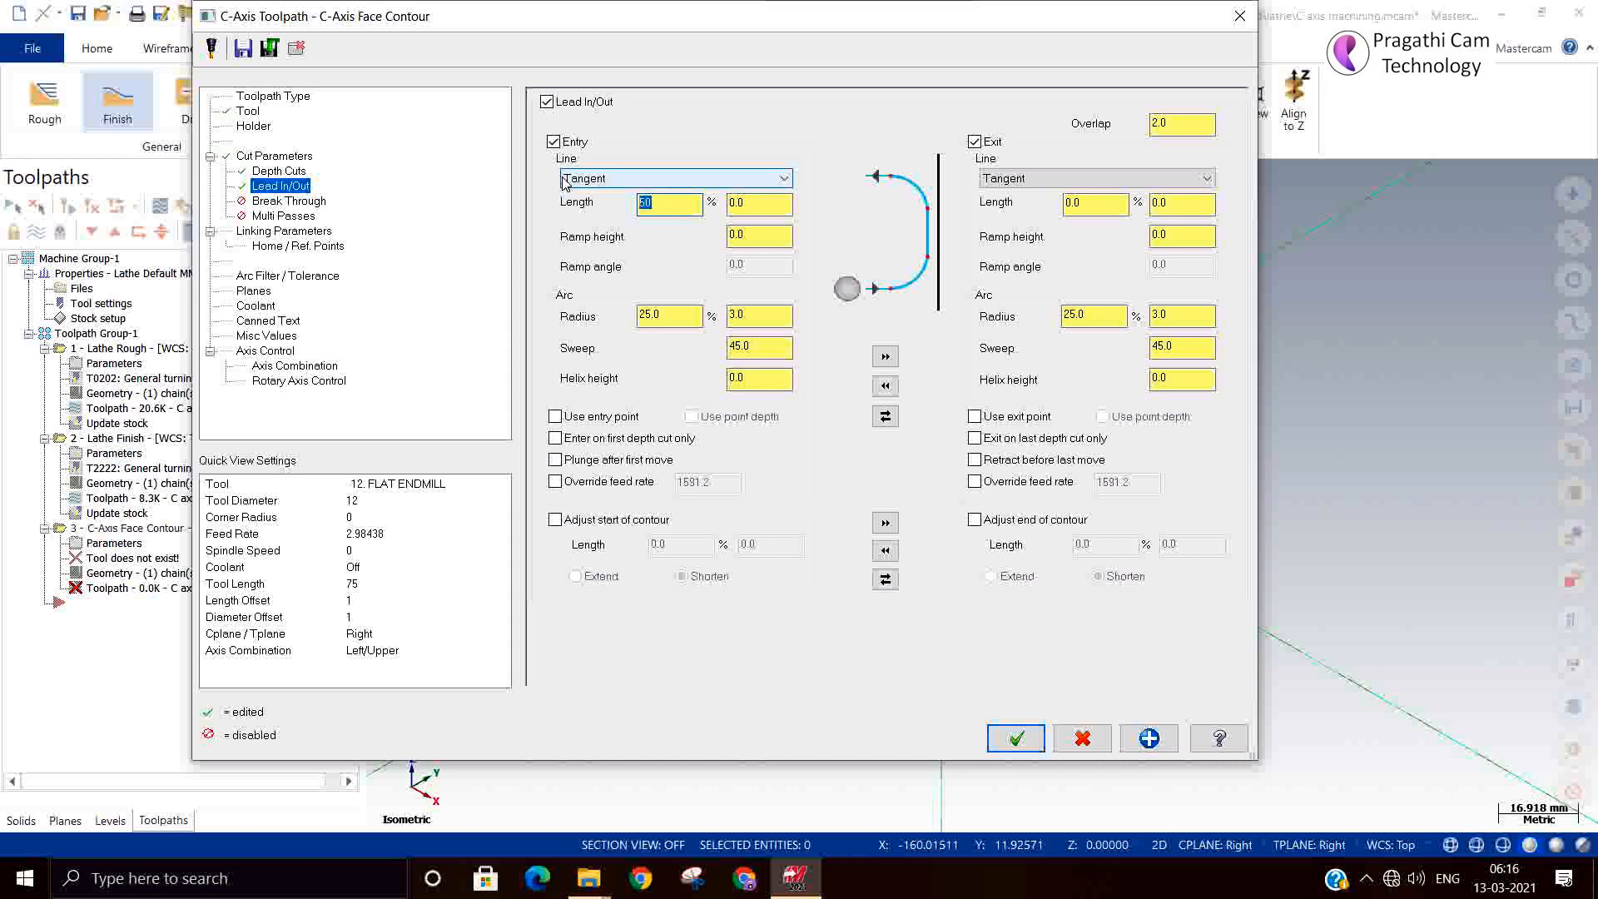
text(75.)
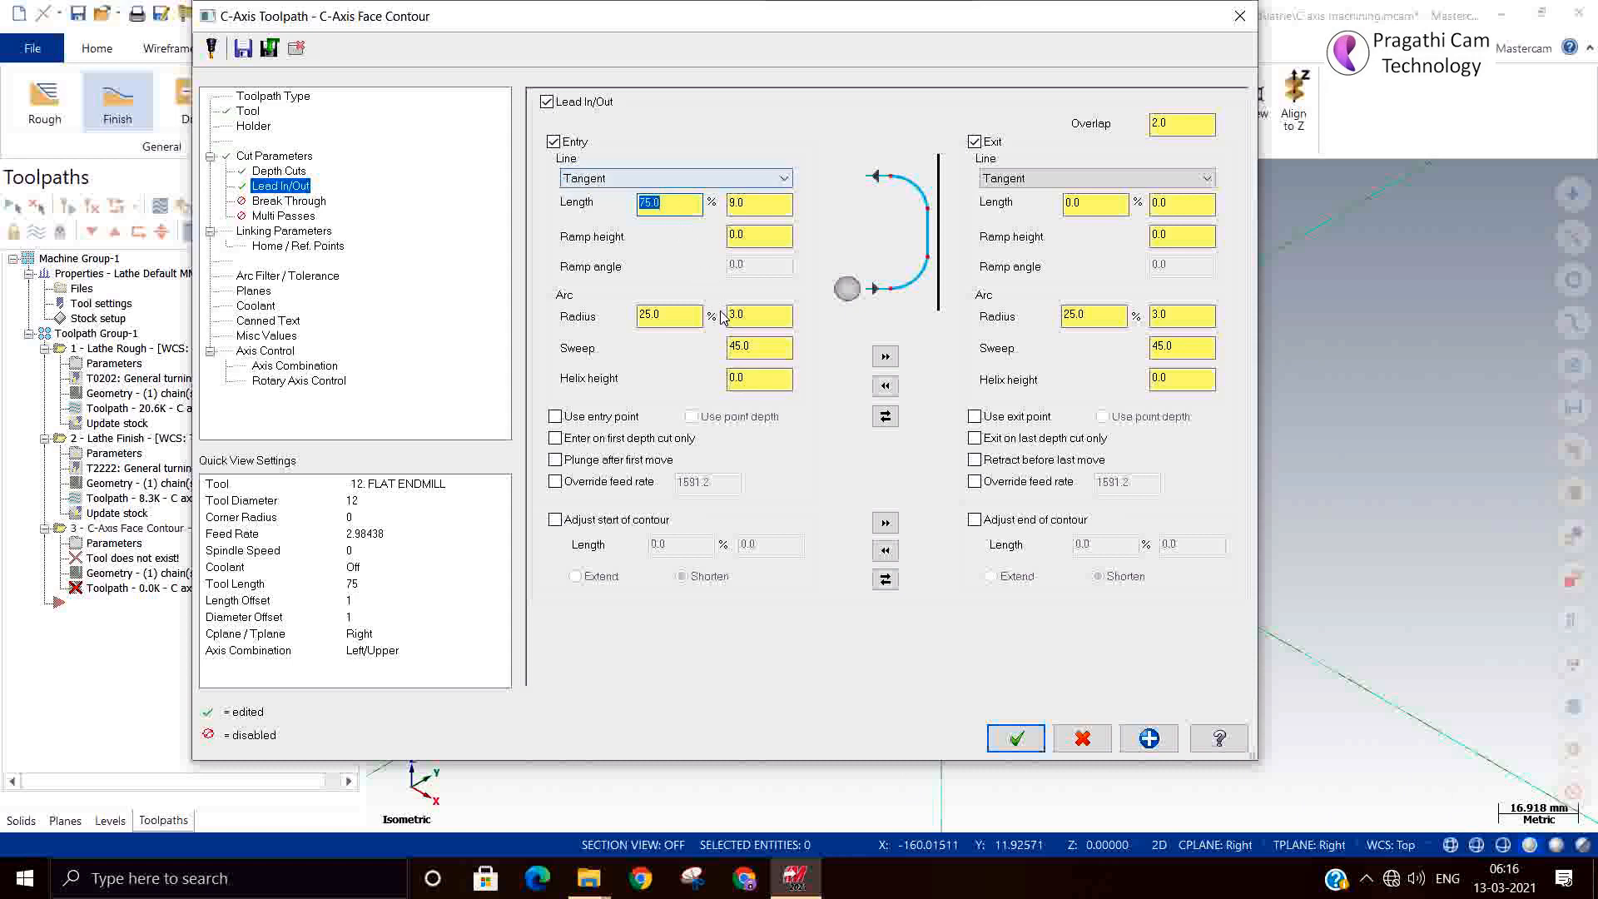
Set the entry arc radius to 50% and copy the entry settings to the exit
click(677, 314)
drag(677, 314, 574, 311)
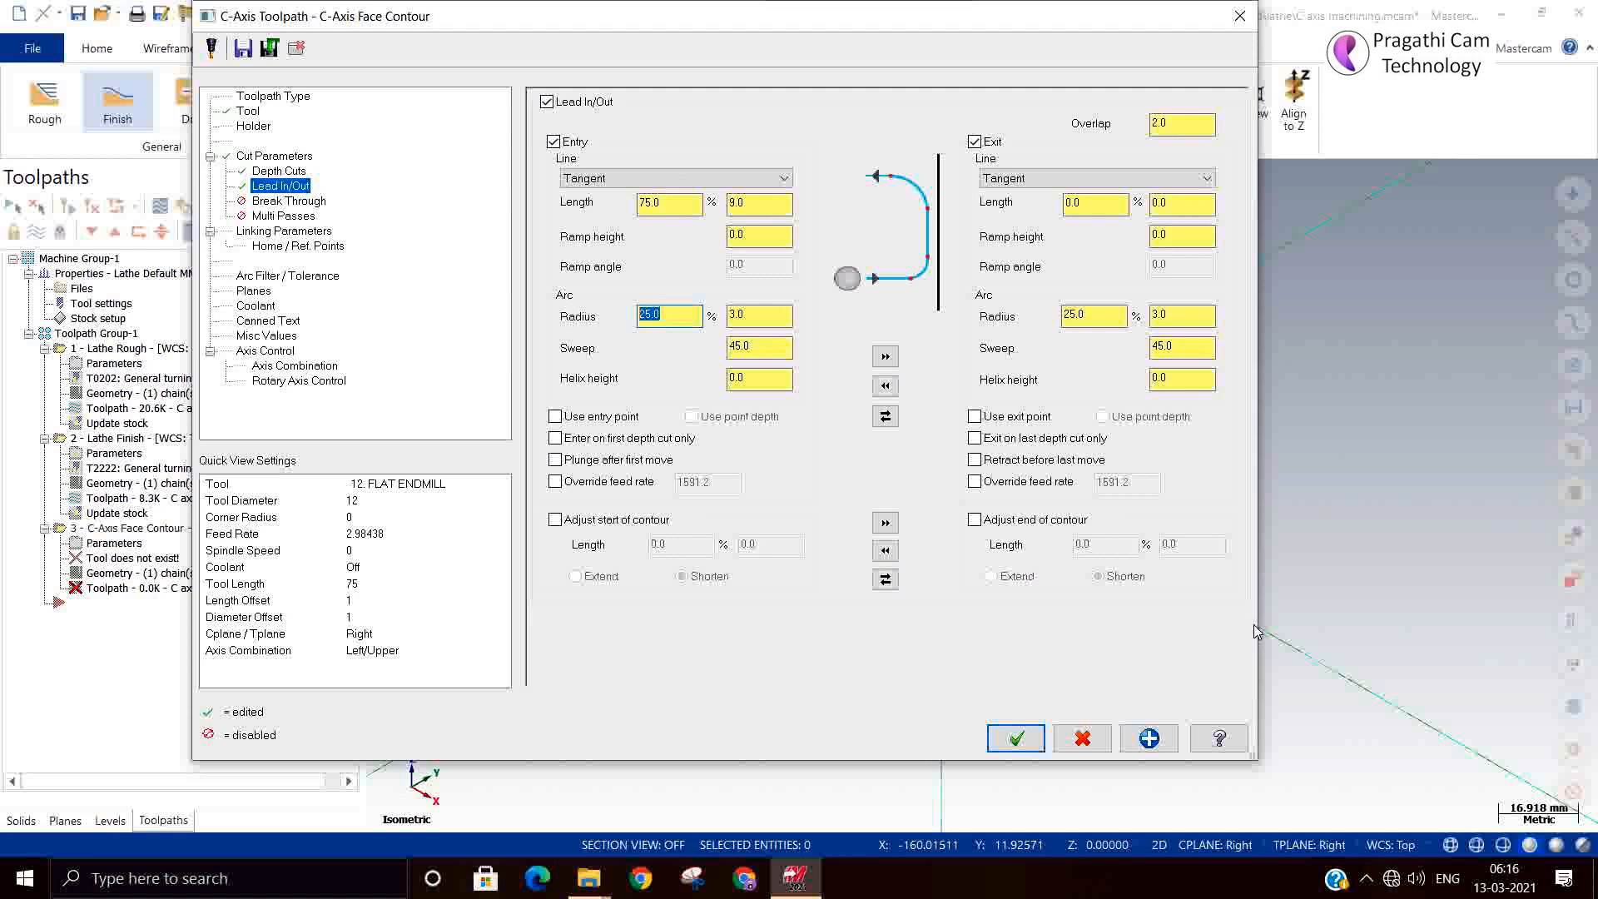
text(50)
click(885, 356)
Take the incremental depth of -12 from a point on the circular shoulder edge behind the hexagon
click(283, 201)
click(261, 233)
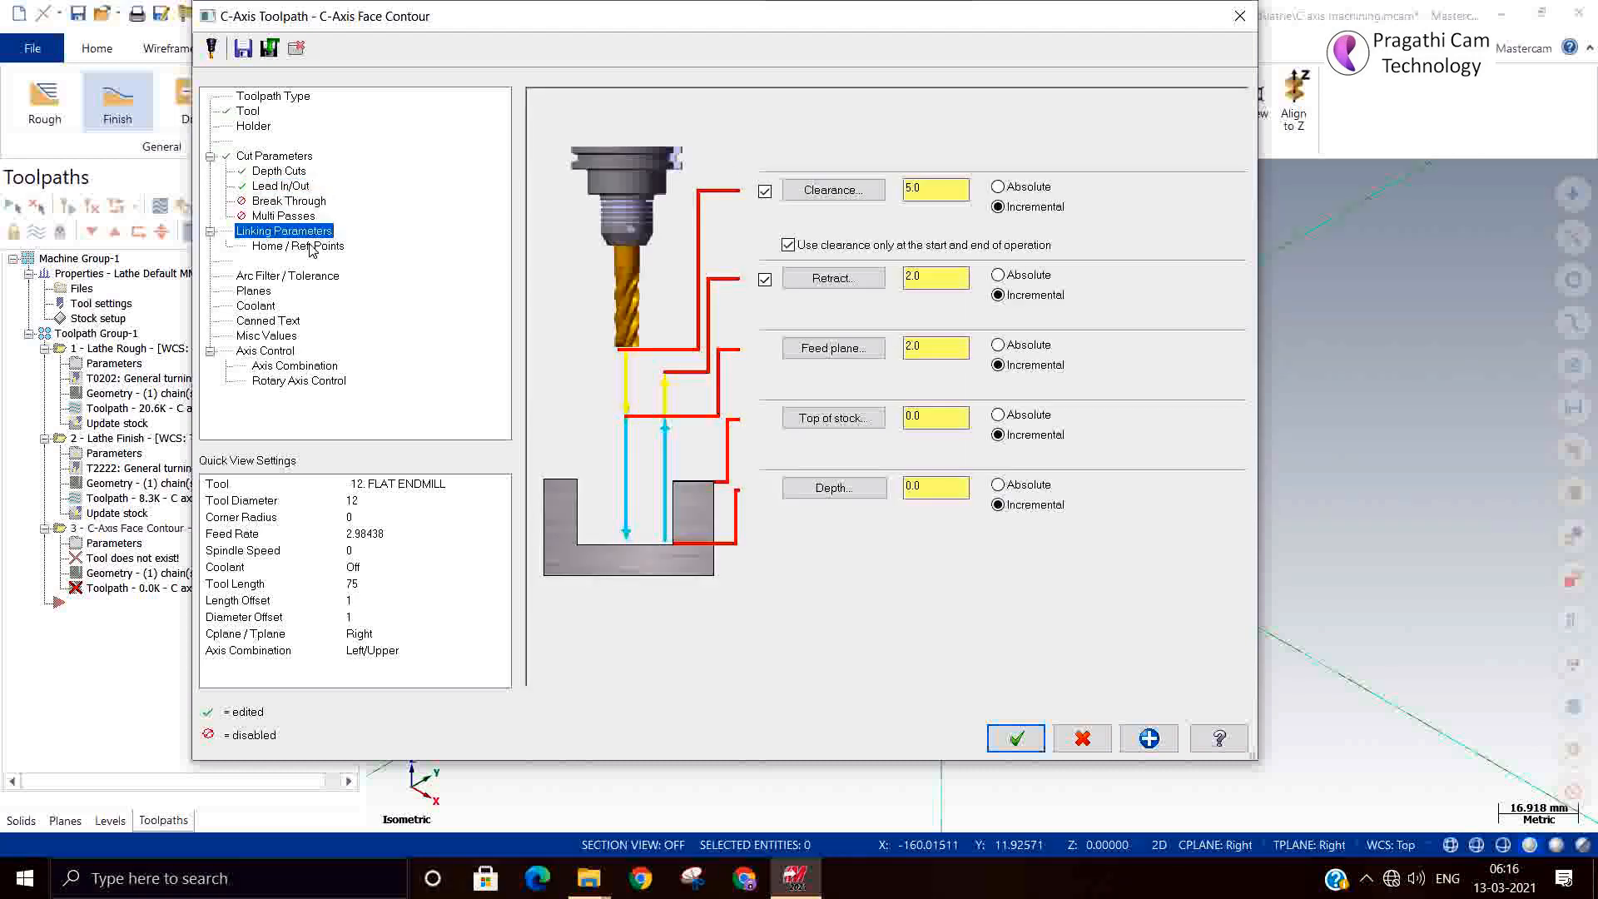
click(268, 216)
click(273, 202)
click(270, 234)
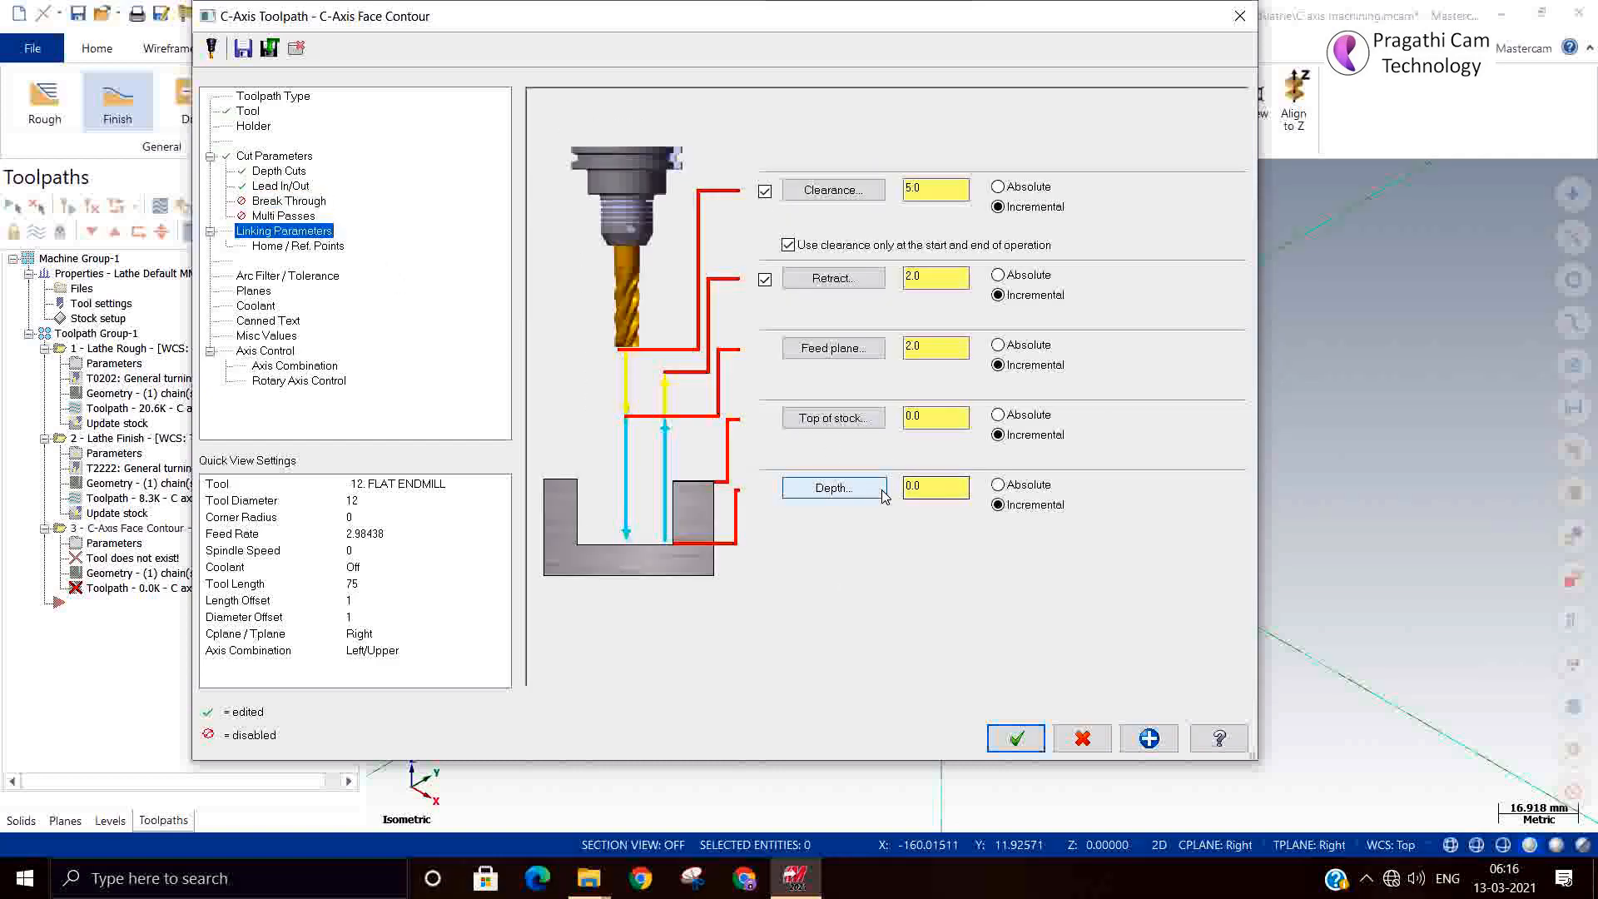
click(830, 488)
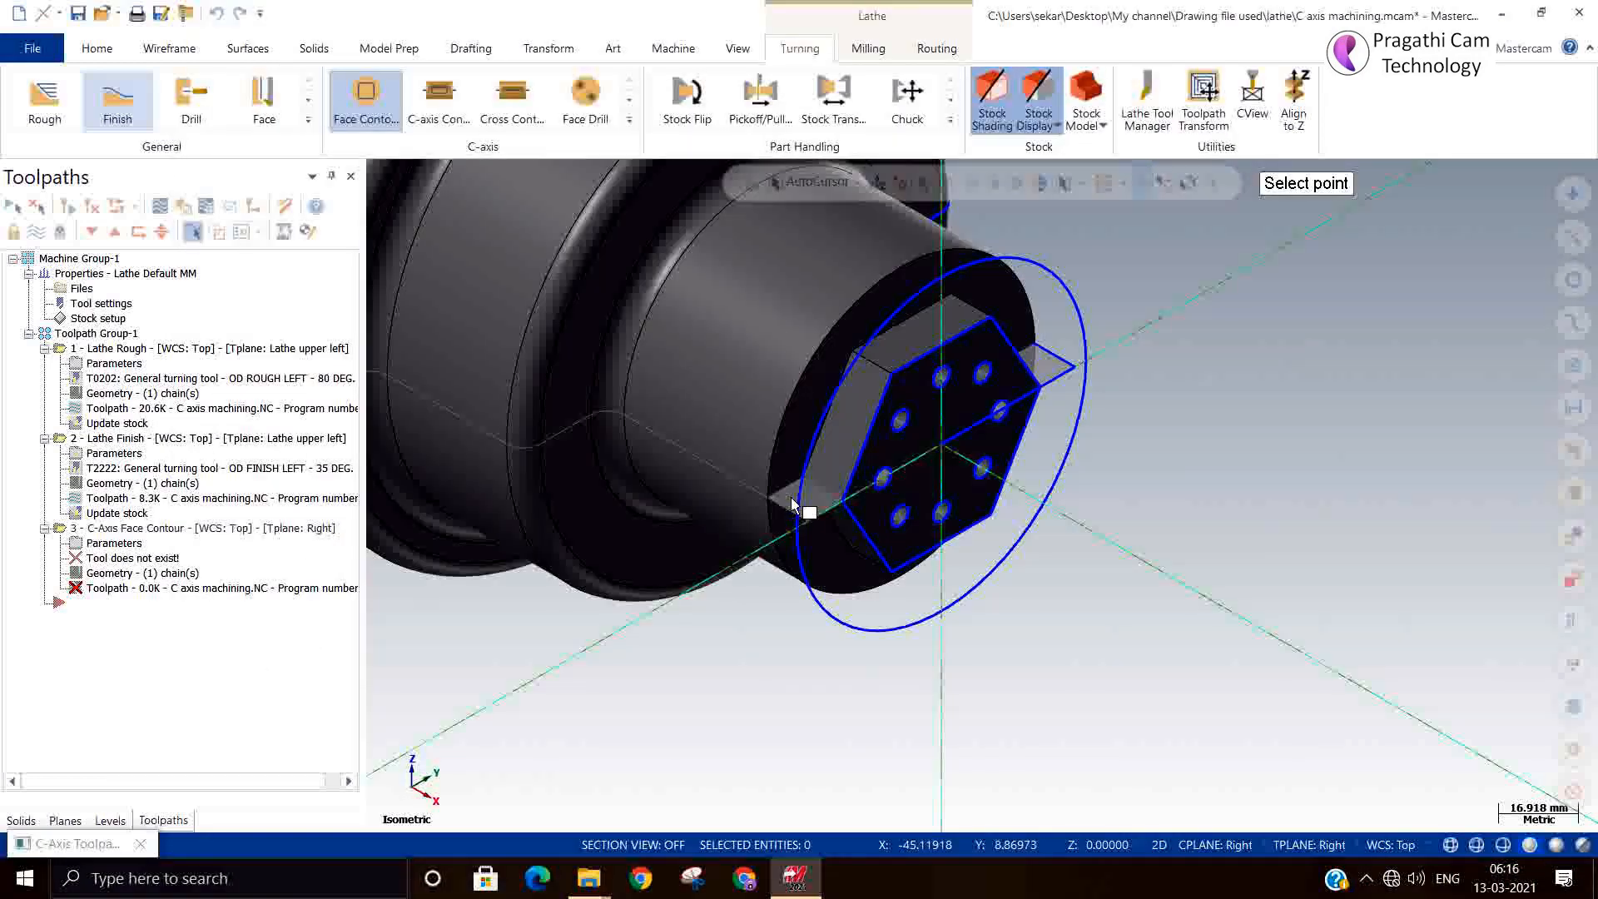
scroll(824, 507, up, 3)
middle_drag(899, 553, 856, 339)
scroll(785, 339, up, 2)
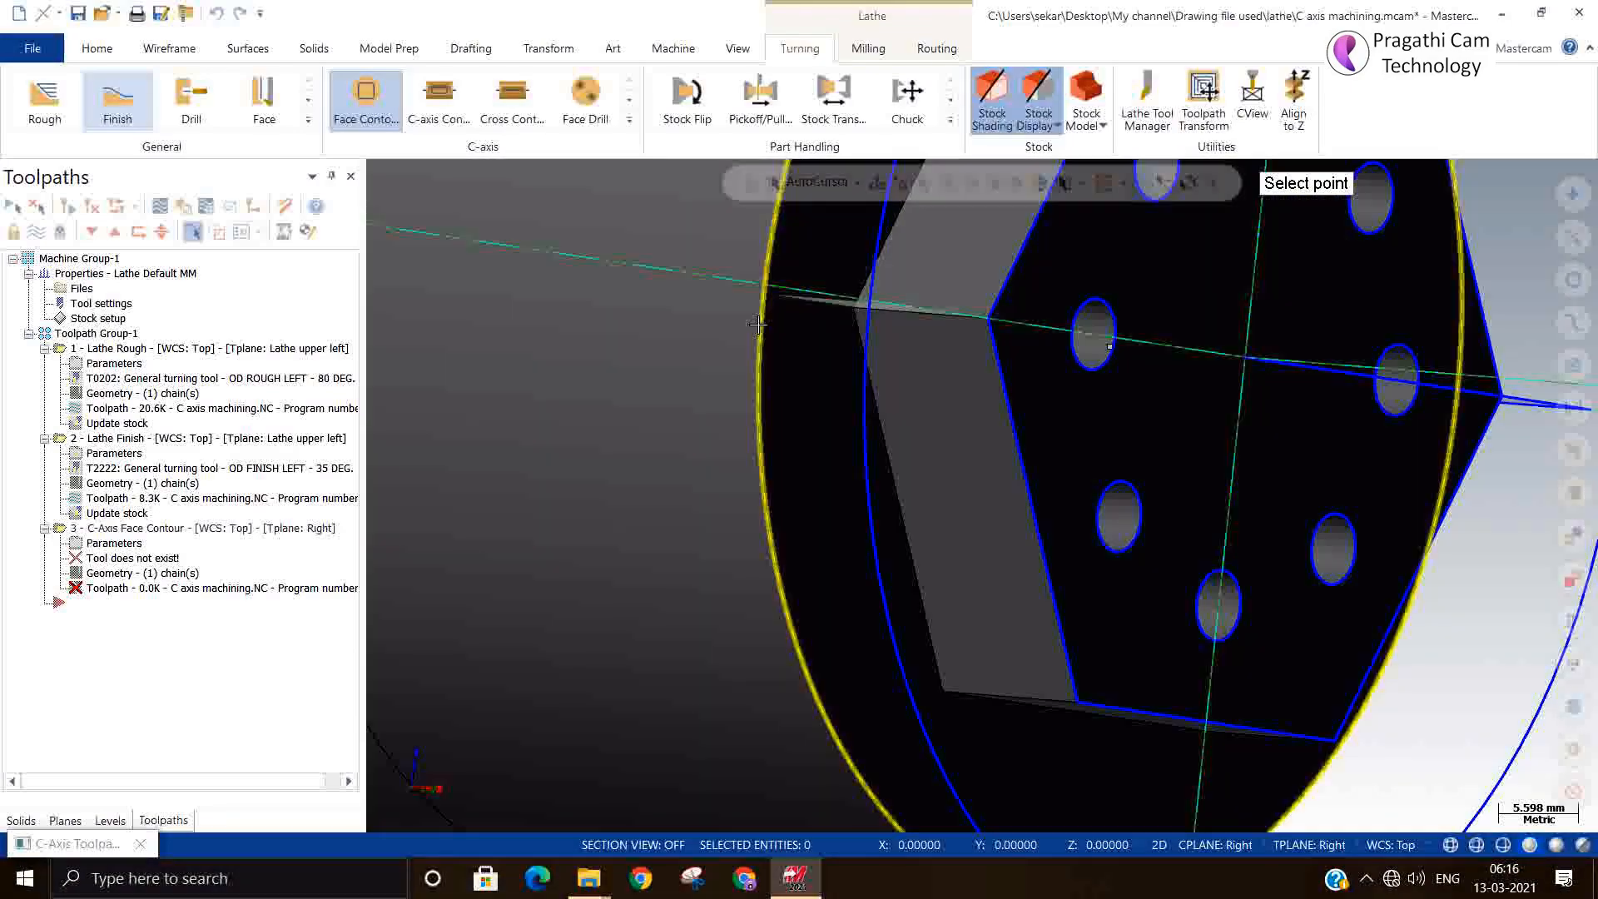
click(758, 325)
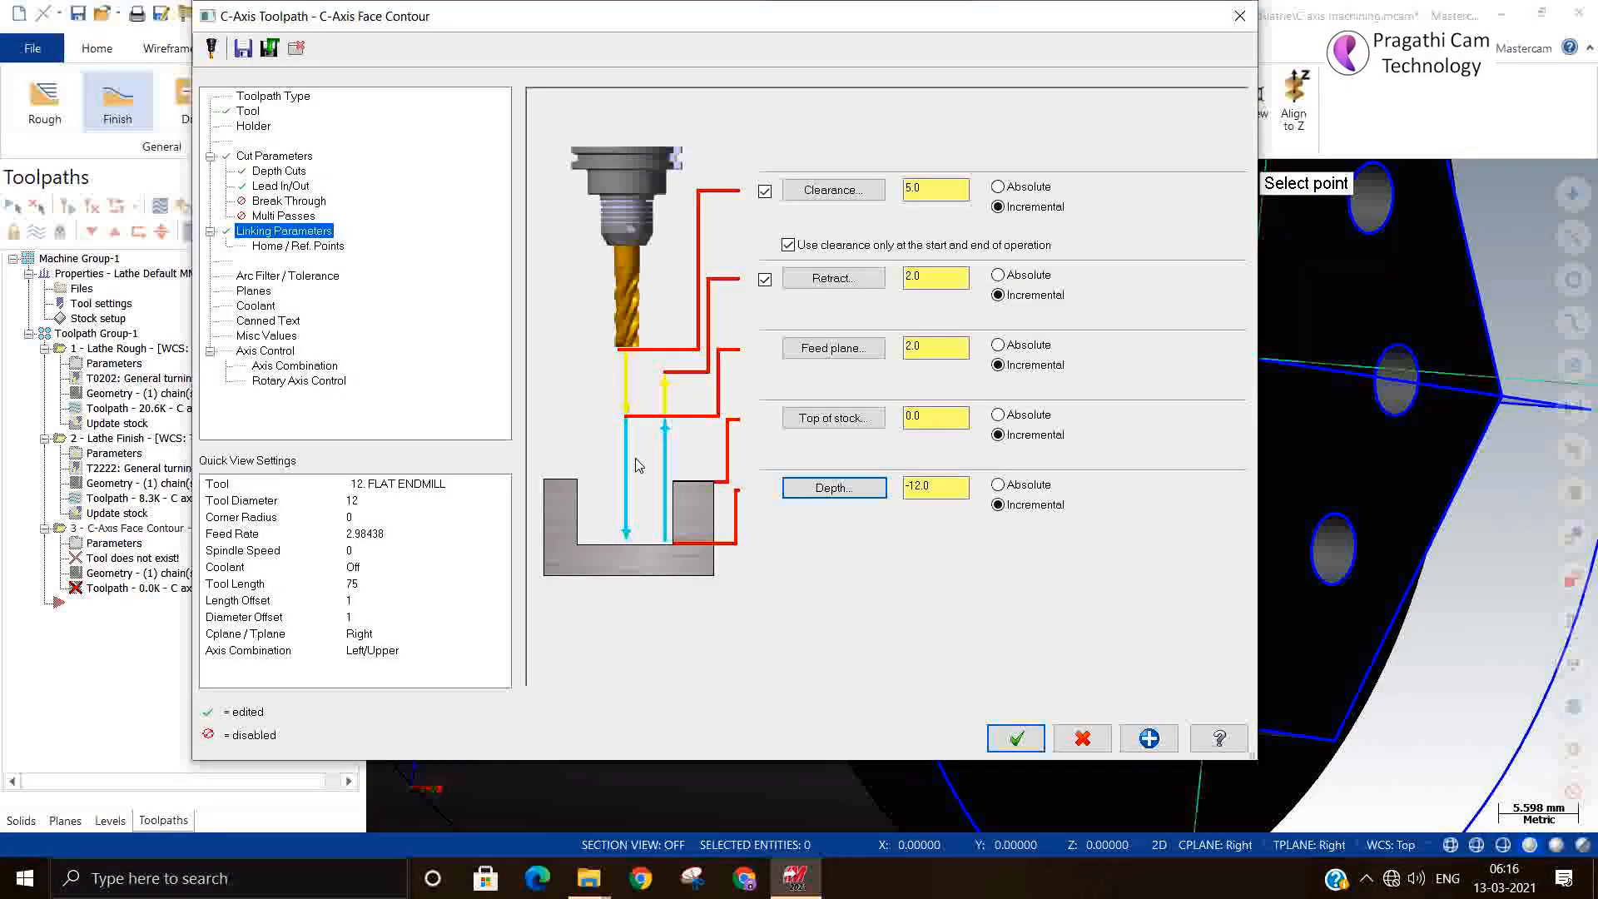
Switch the linking heights to Absolute and pick the depth of -12 from the circular shoulder edge behind the hexagon
click(999, 487)
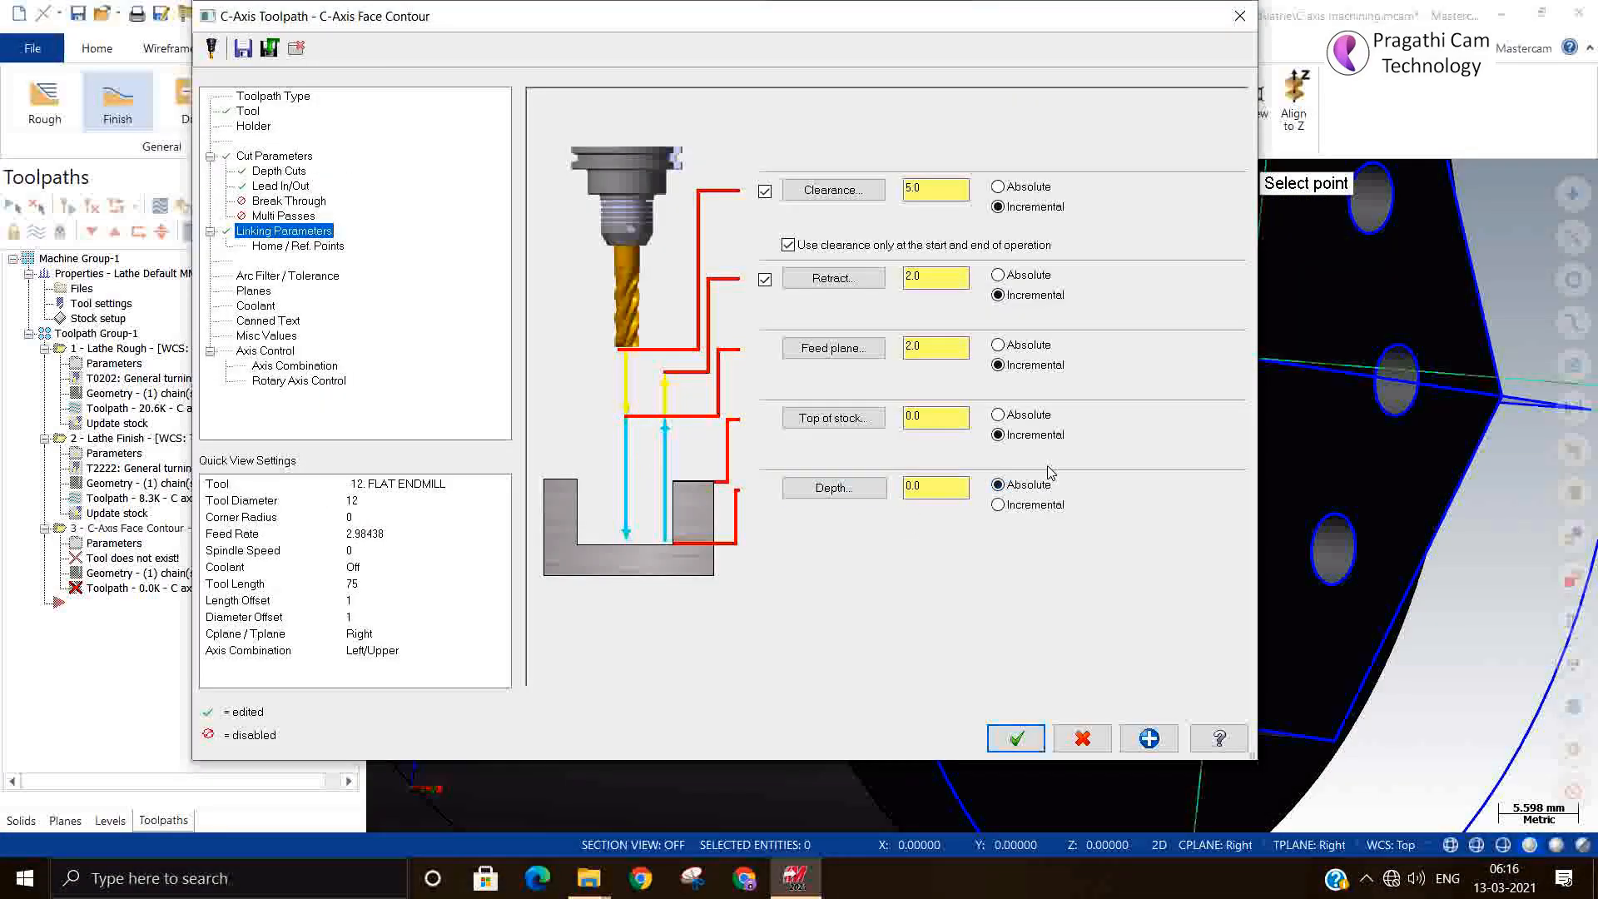
click(998, 344)
click(998, 275)
click(998, 186)
click(834, 491)
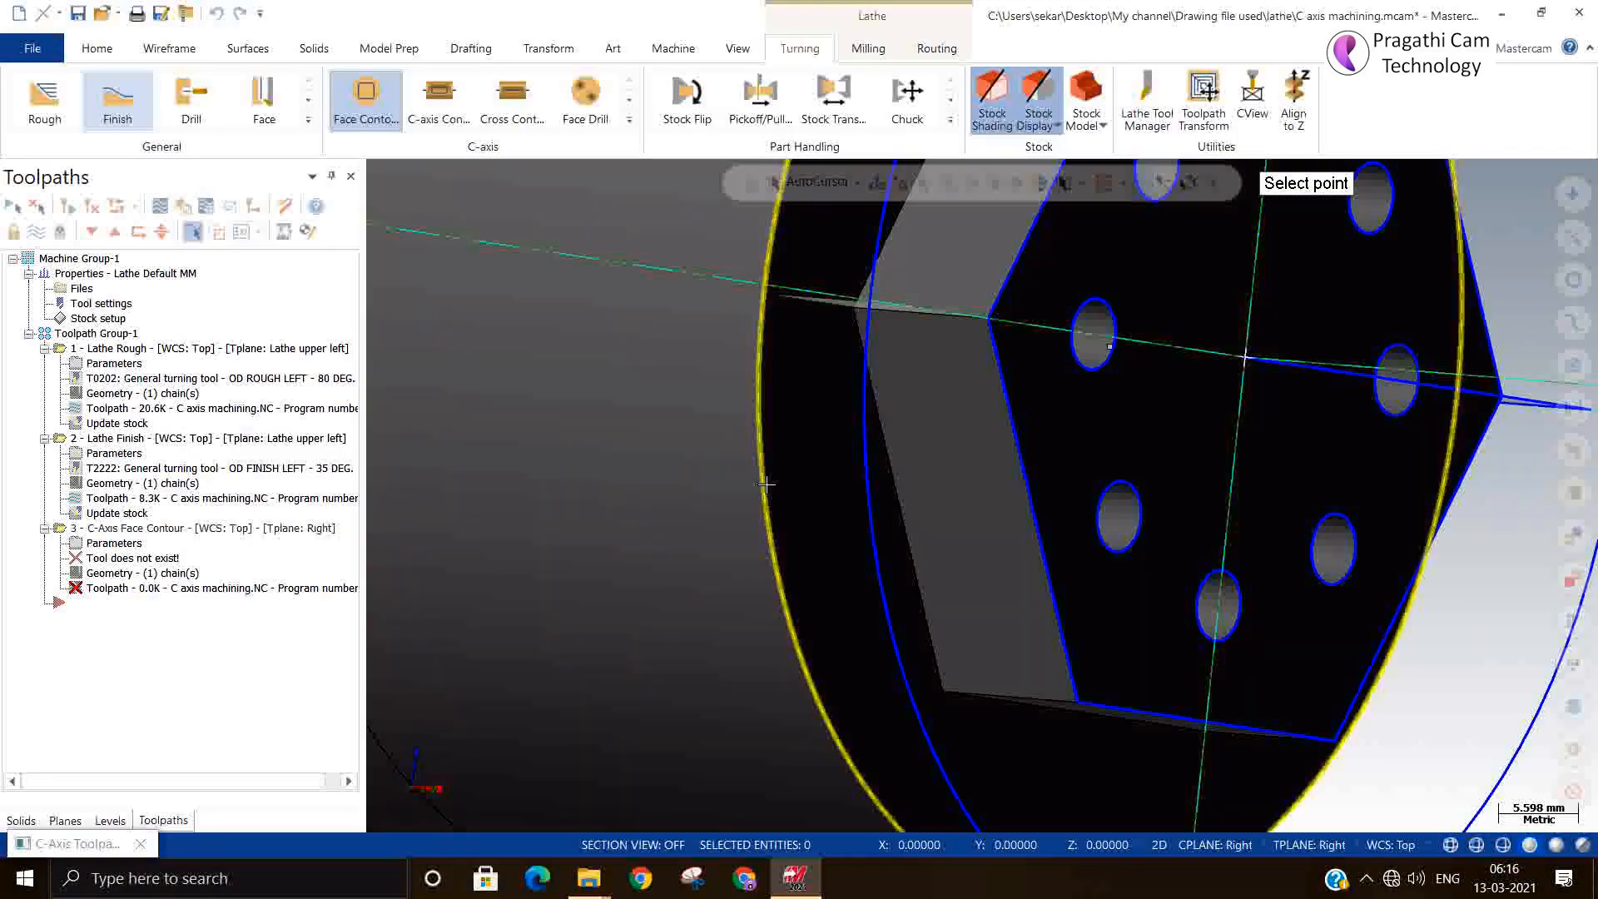
click(766, 482)
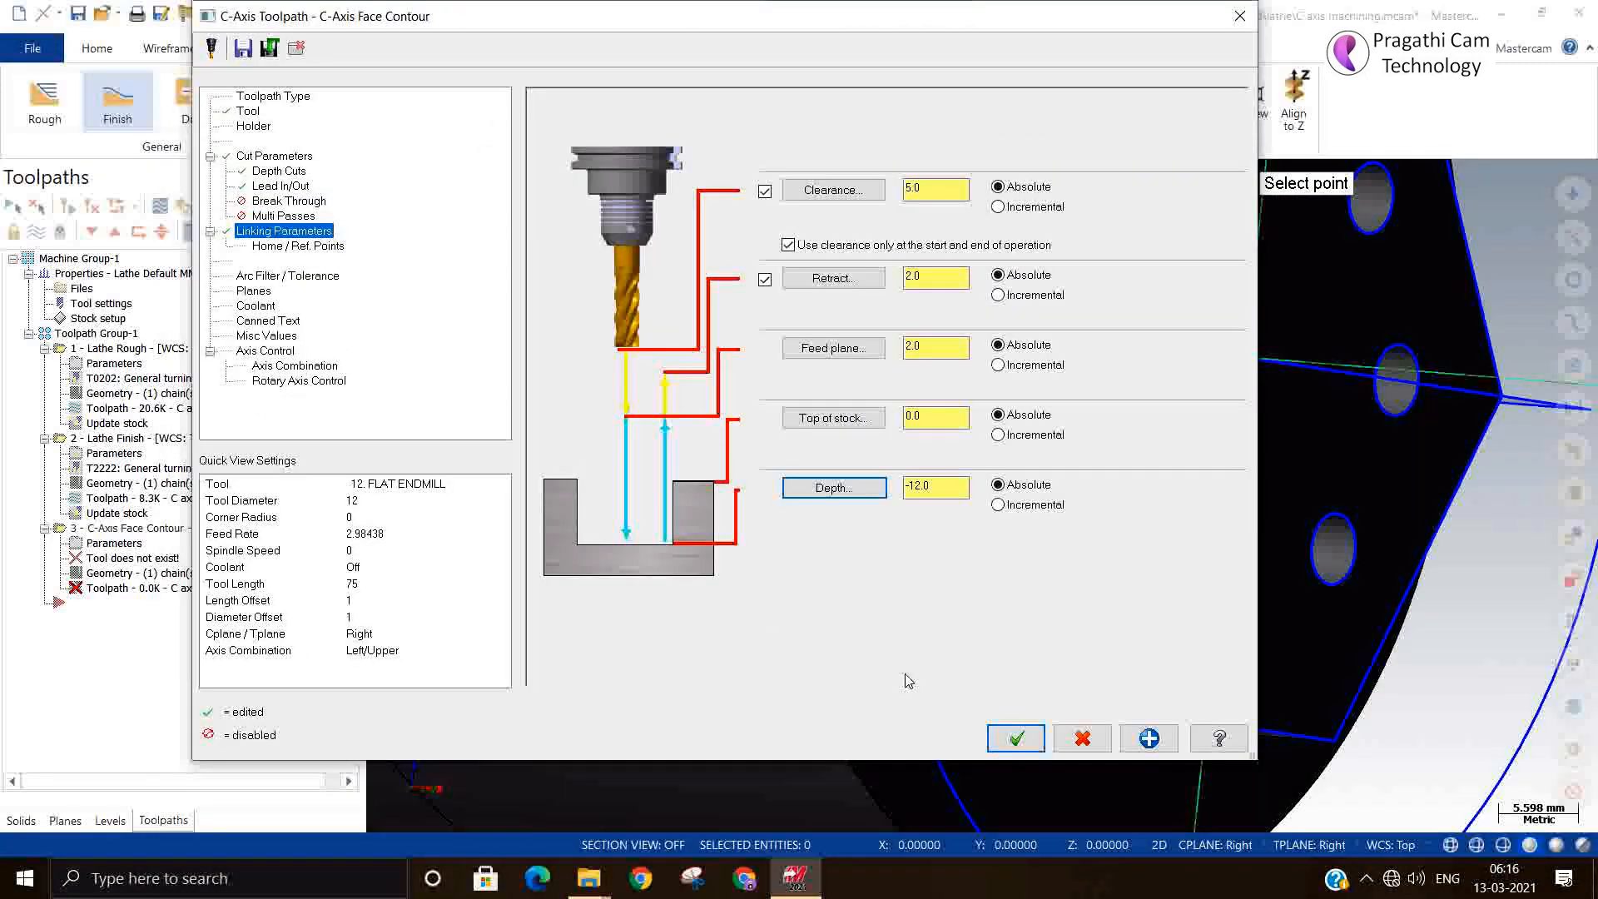
Turn flood coolant on and accept the parameters to generate the C-axis face contour toolpath
click(308, 246)
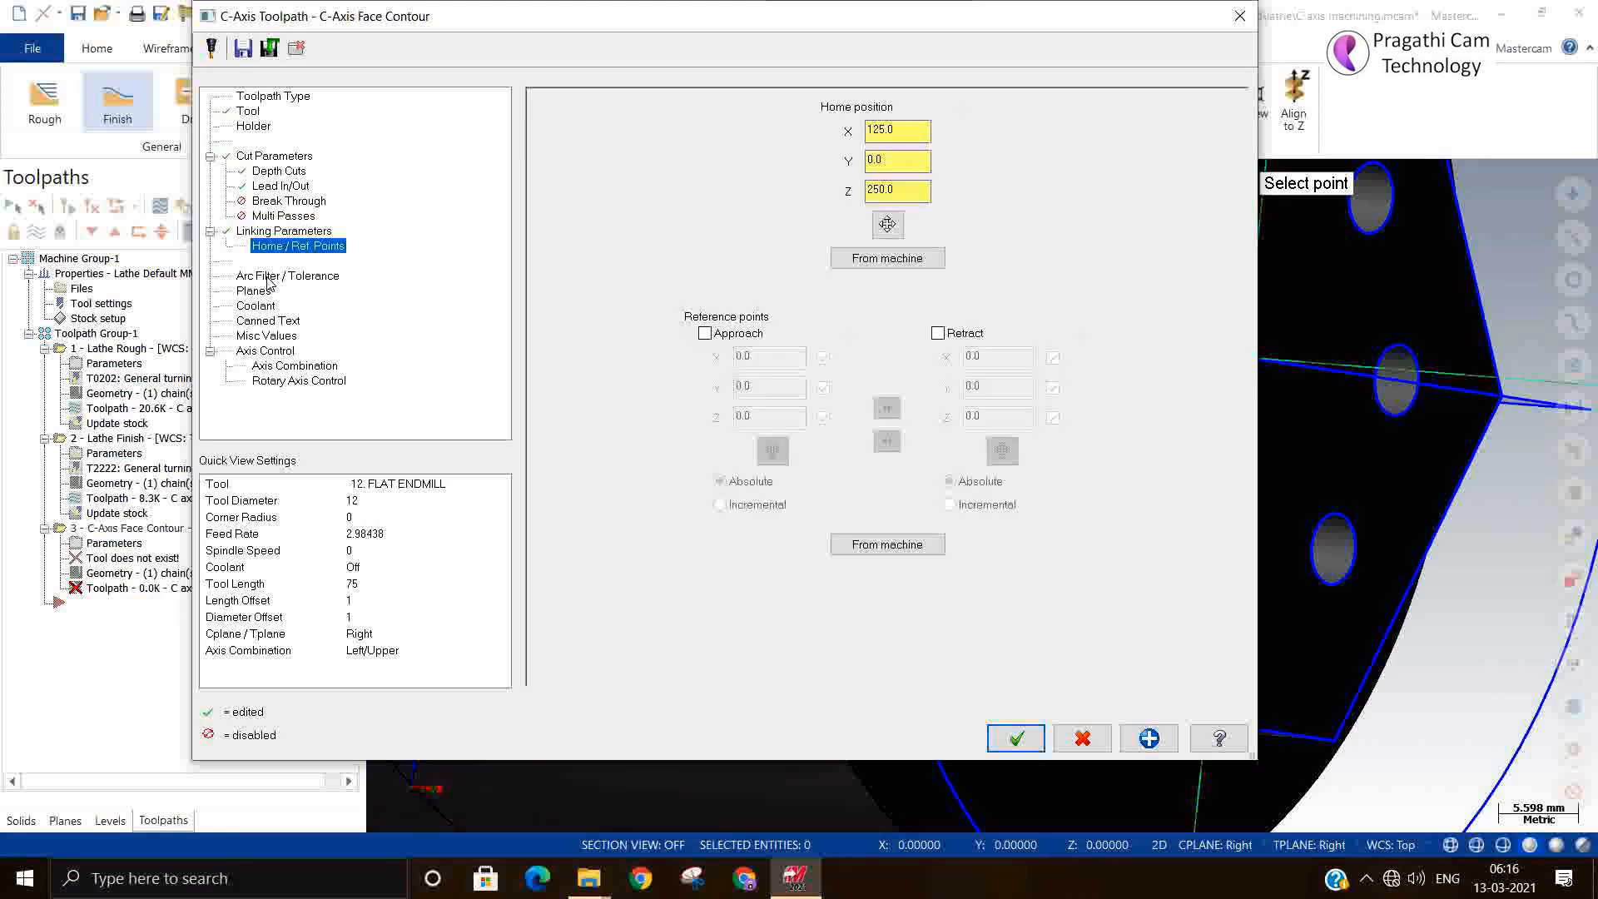
click(256, 306)
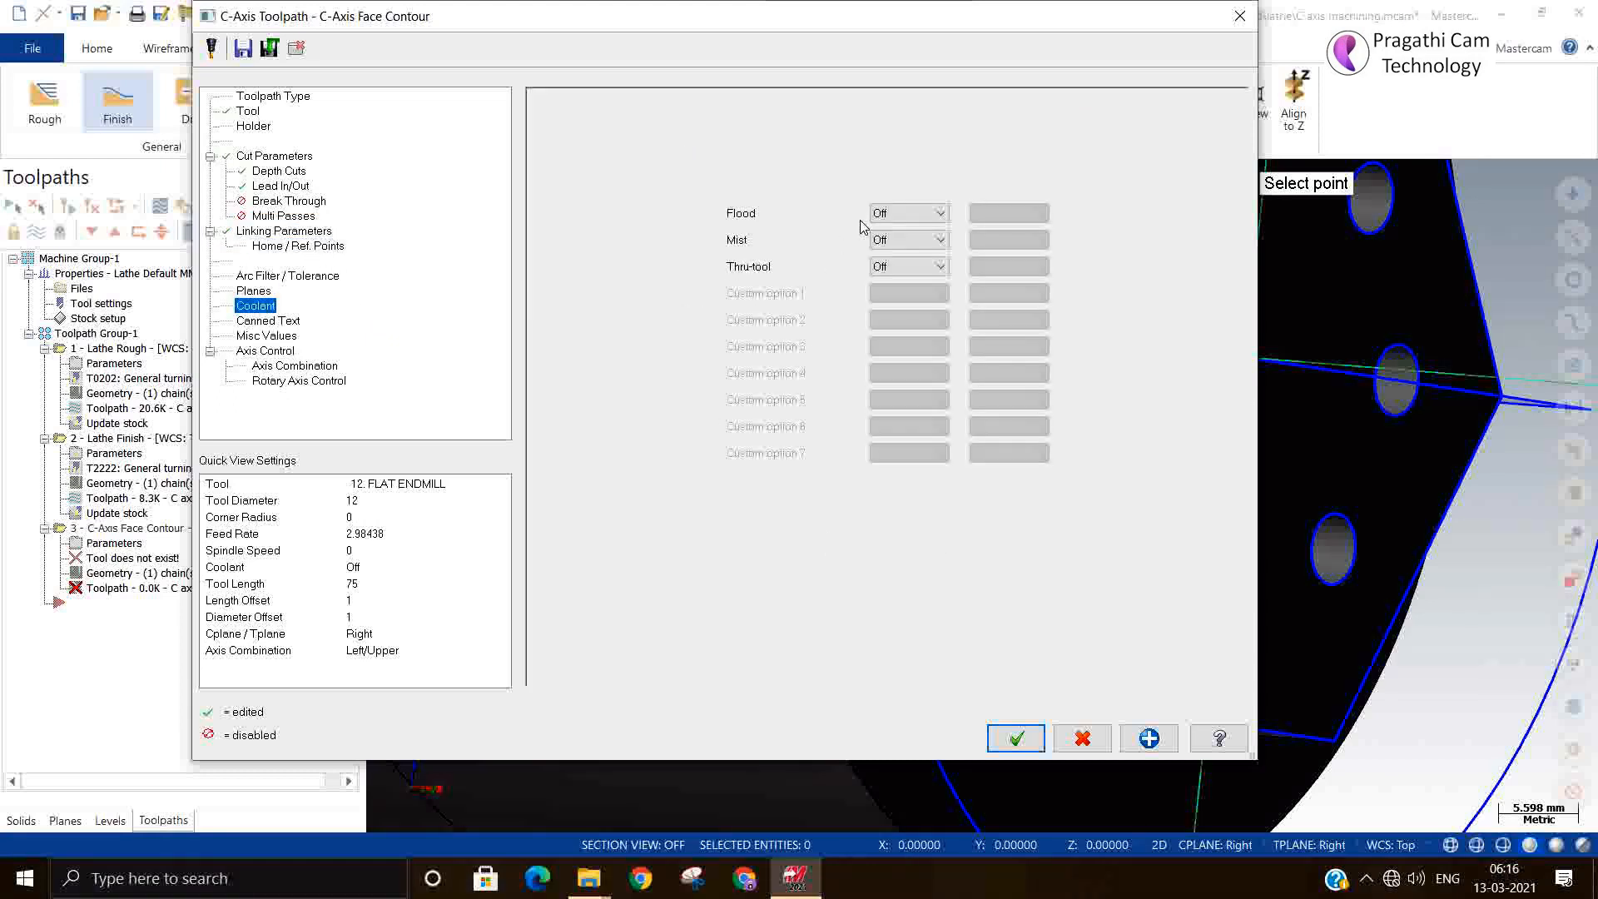
click(889, 218)
click(891, 222)
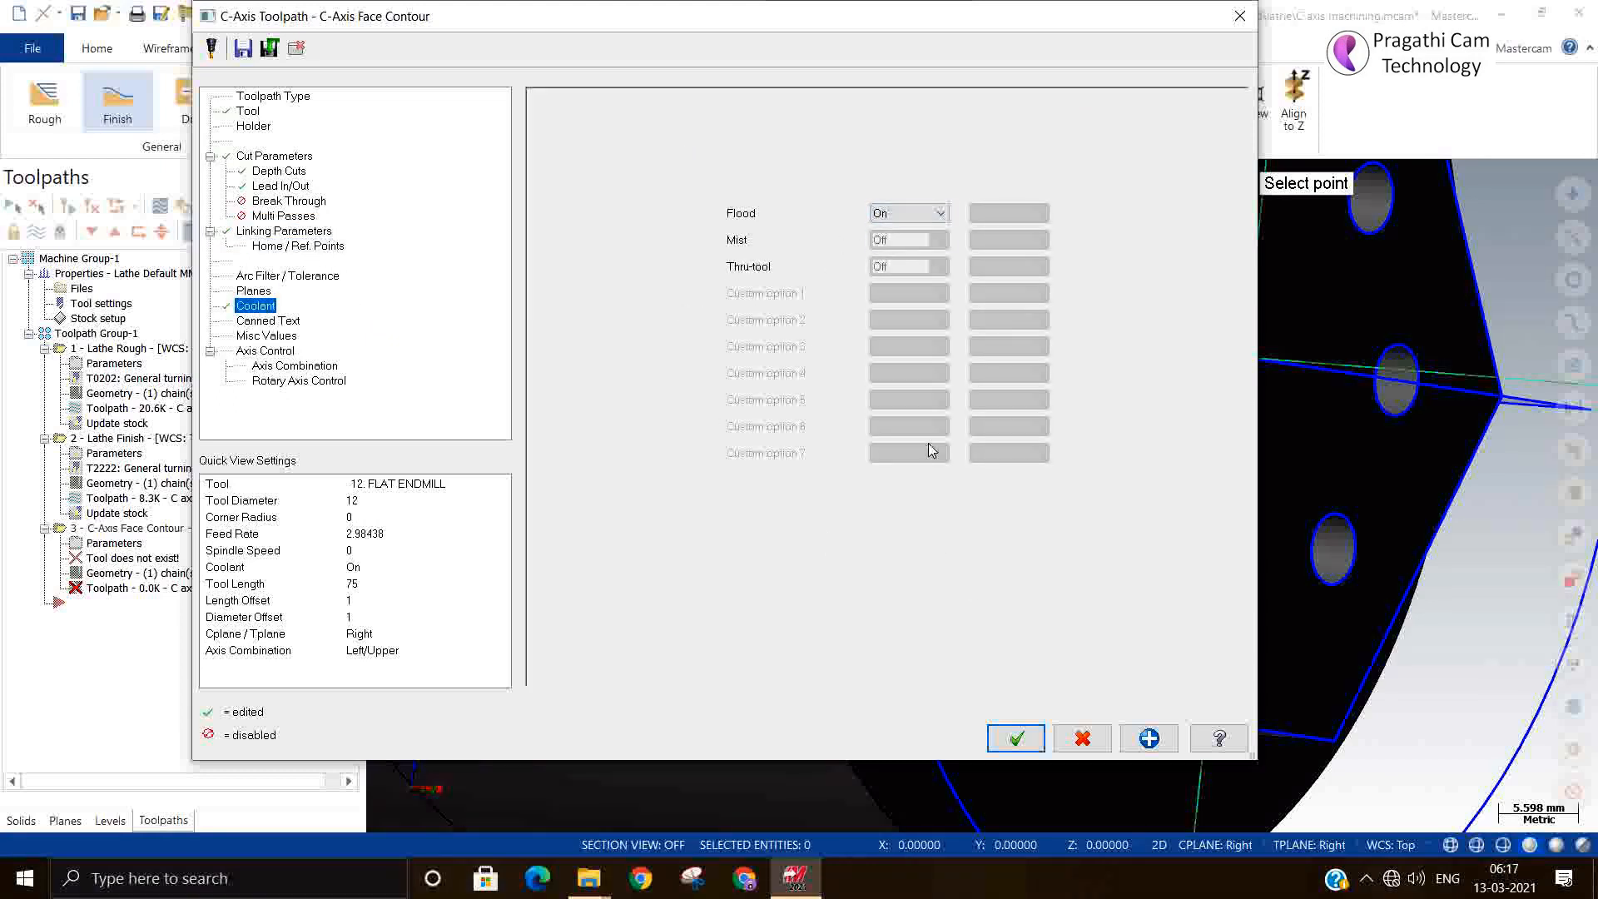
click(1017, 739)
scroll(1124, 645, down, 4)
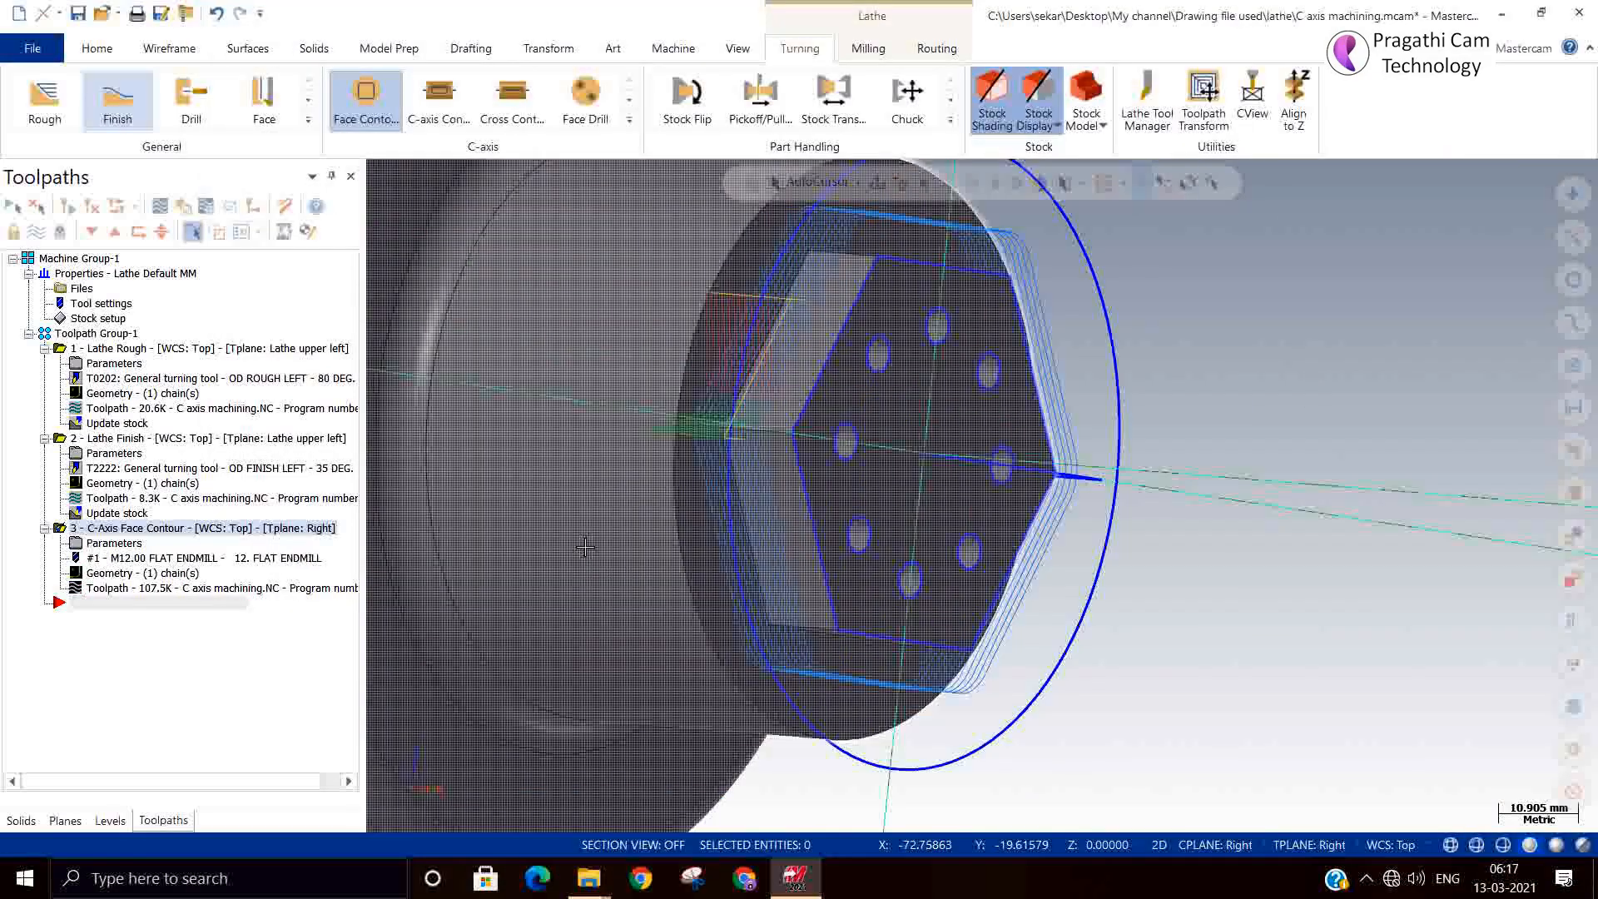
middle_drag(1130, 647, 990, 612)
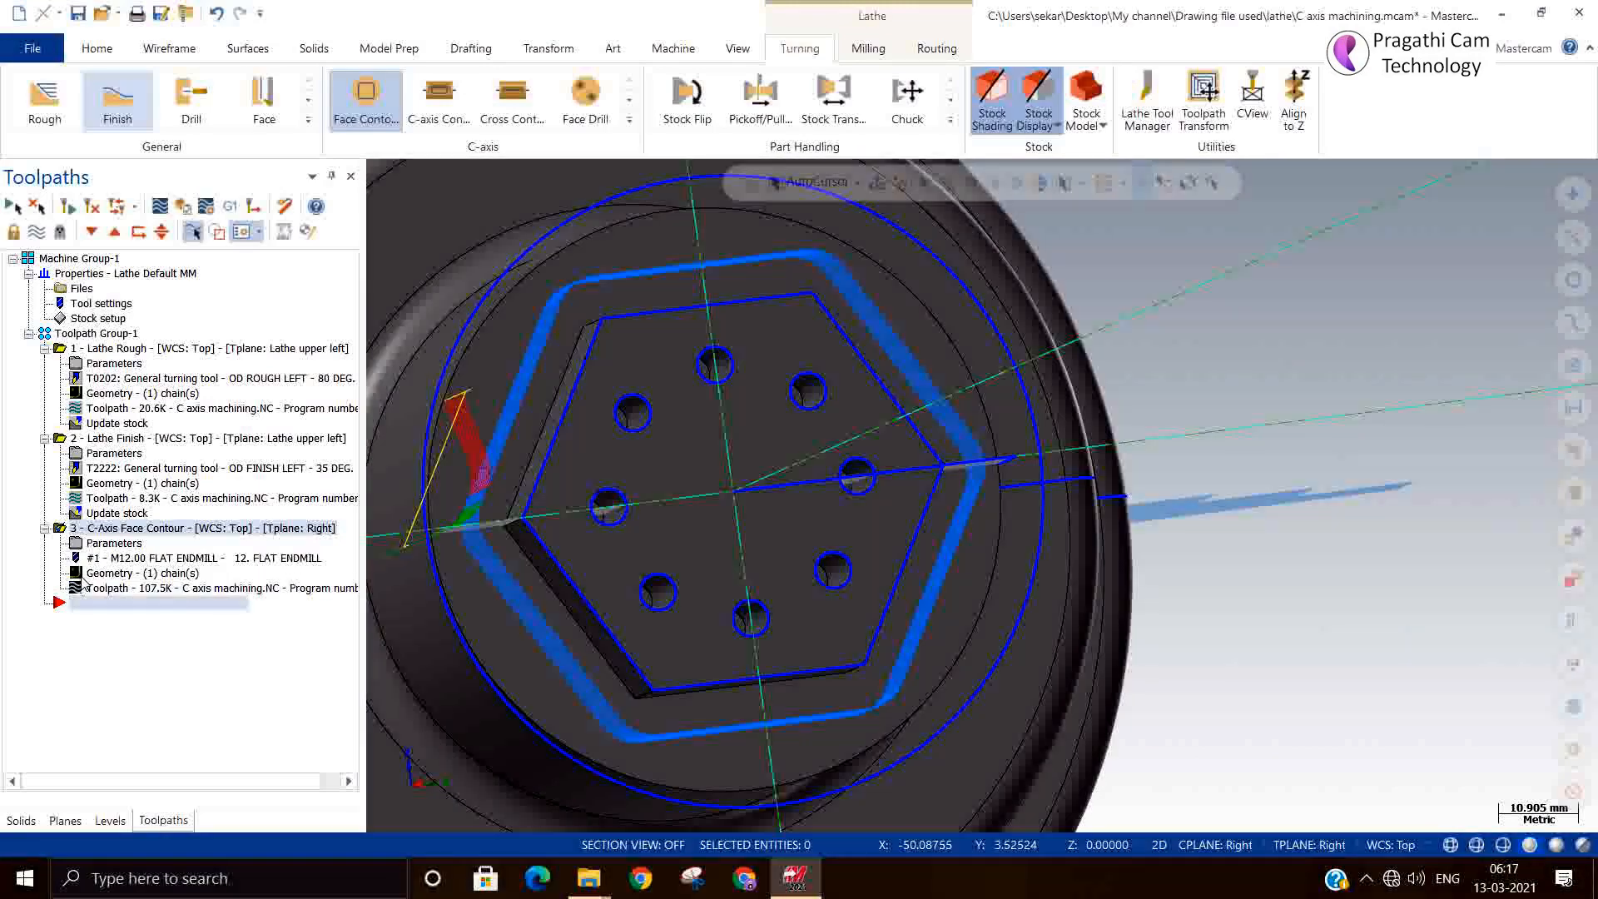
Move the hexagon chain's start point dynamically to the midpoint of its current first side and regenerate the face contour toolpath
click(84, 573)
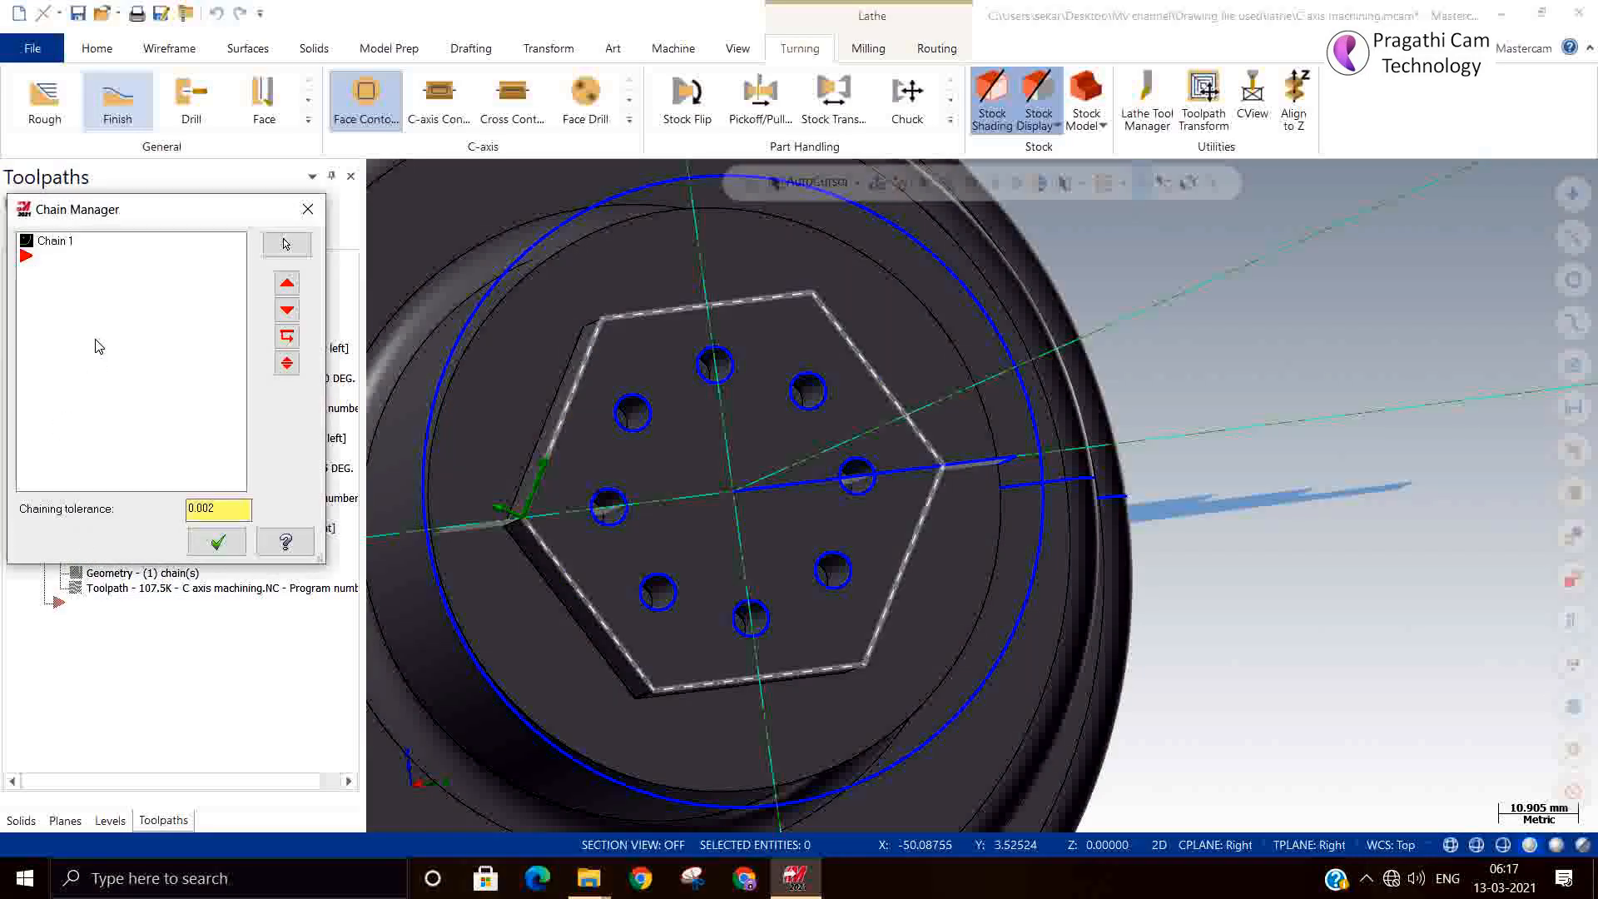
click(56, 248)
right_click(56, 250)
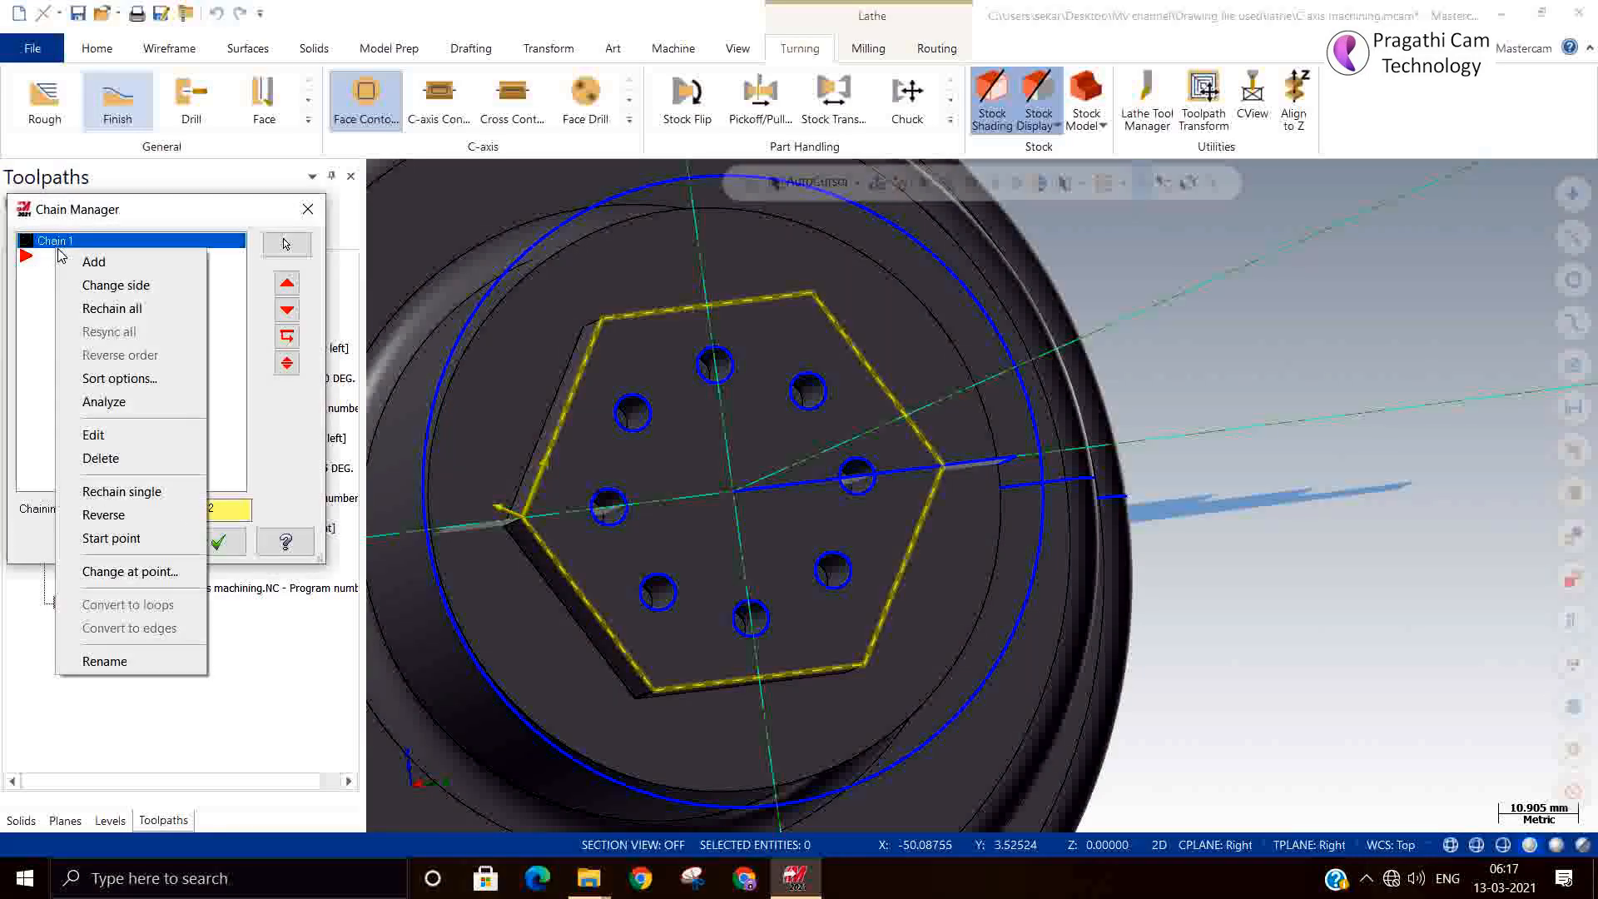
click(111, 538)
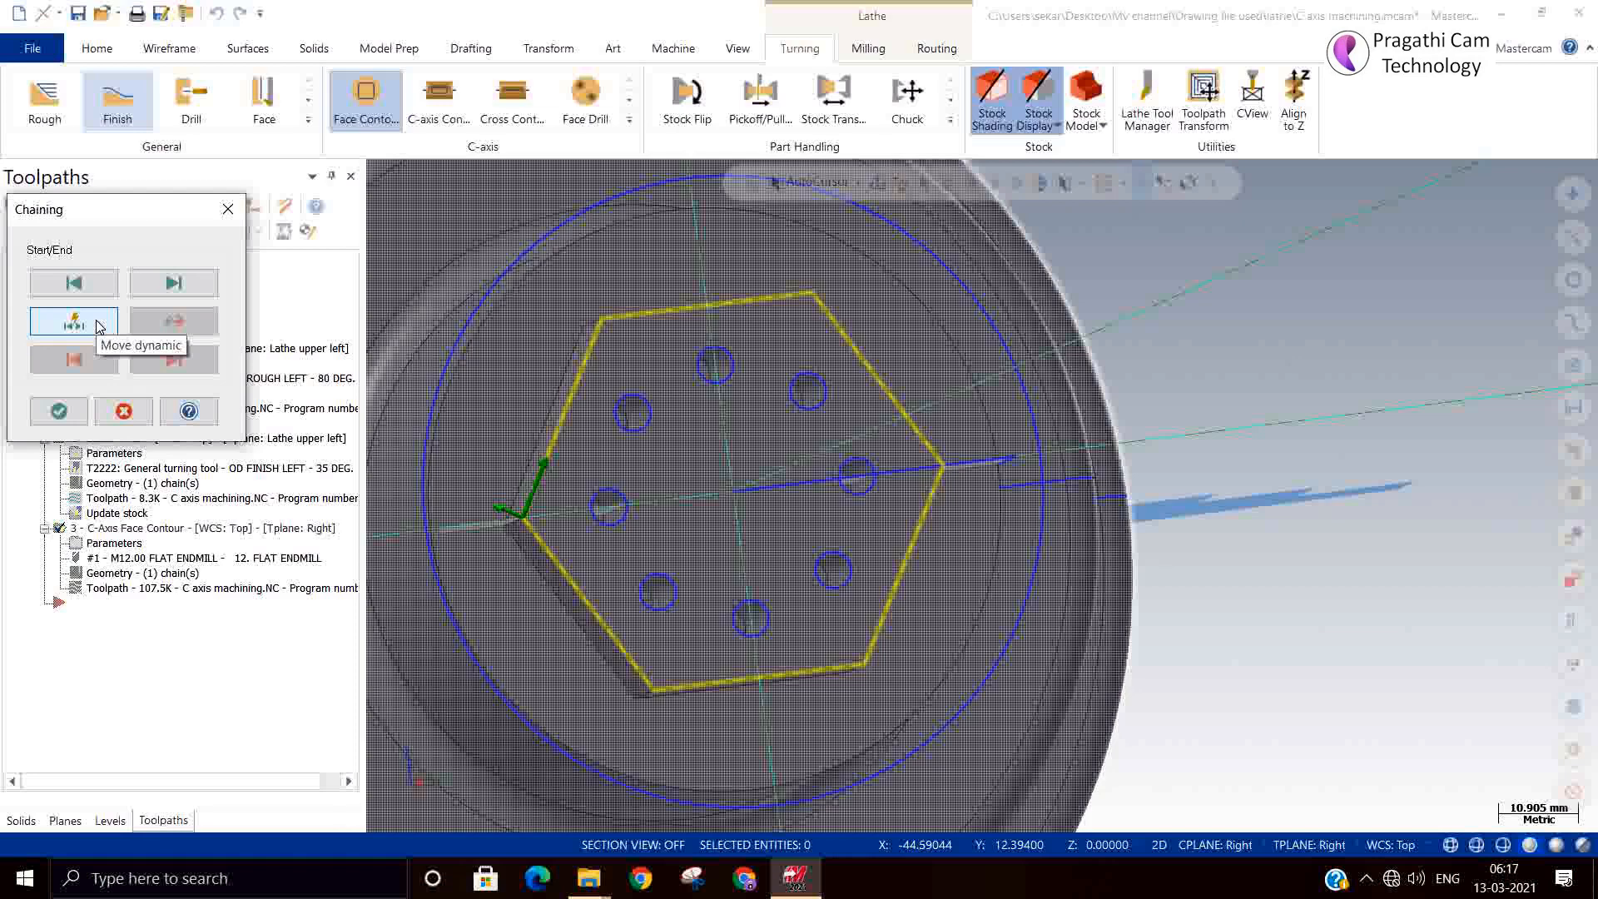
click(98, 326)
click(562, 420)
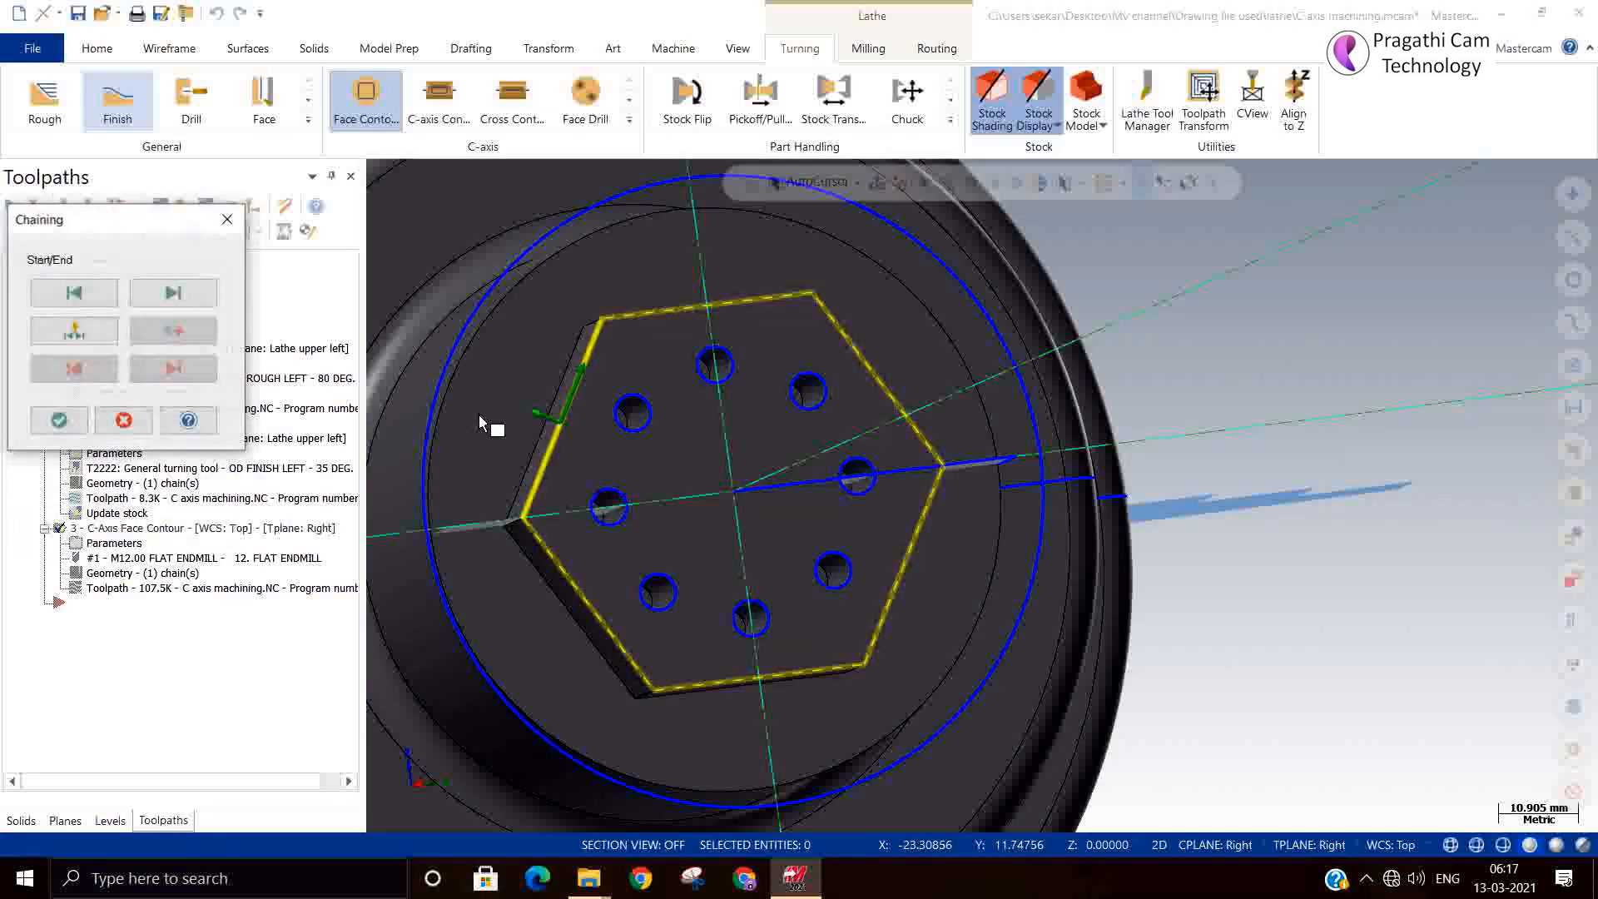
click(61, 418)
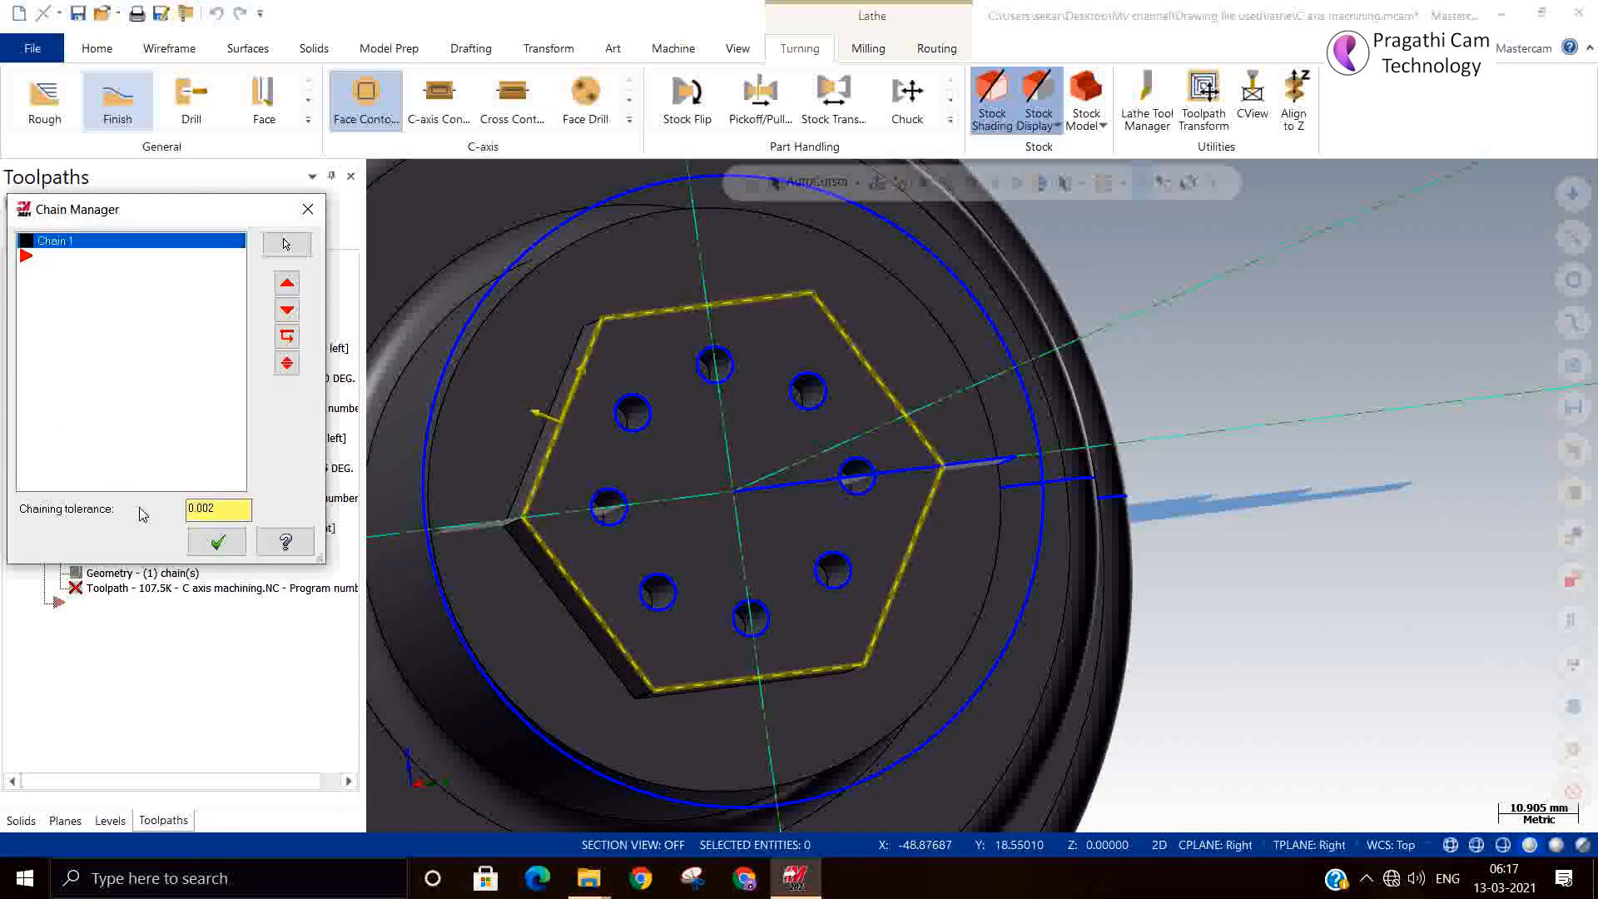
click(217, 542)
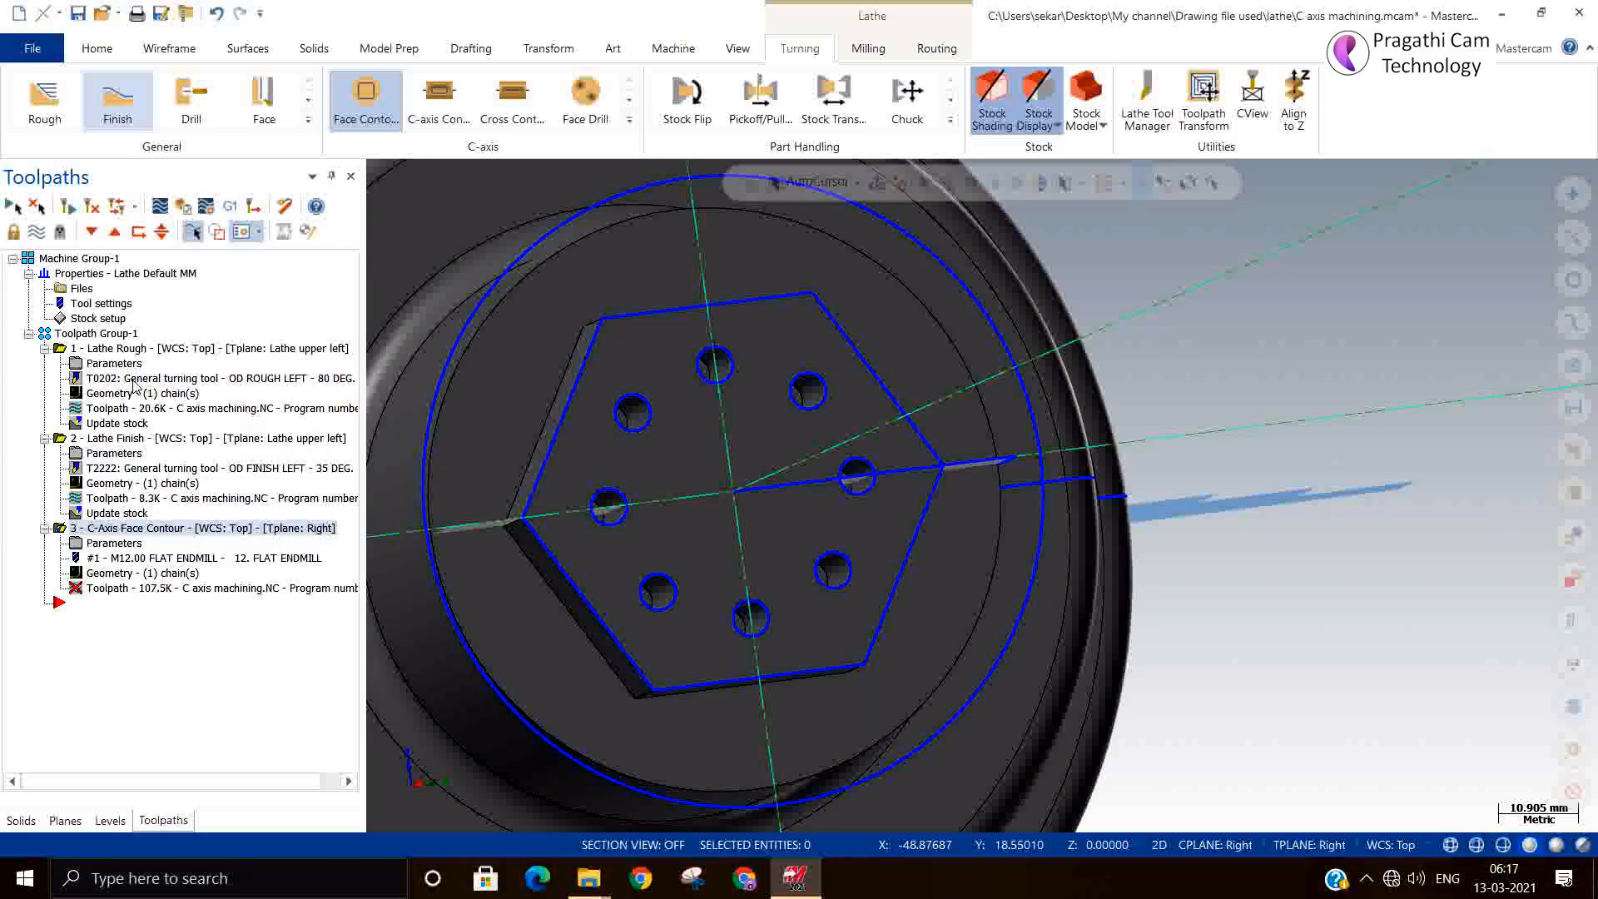
click(92, 206)
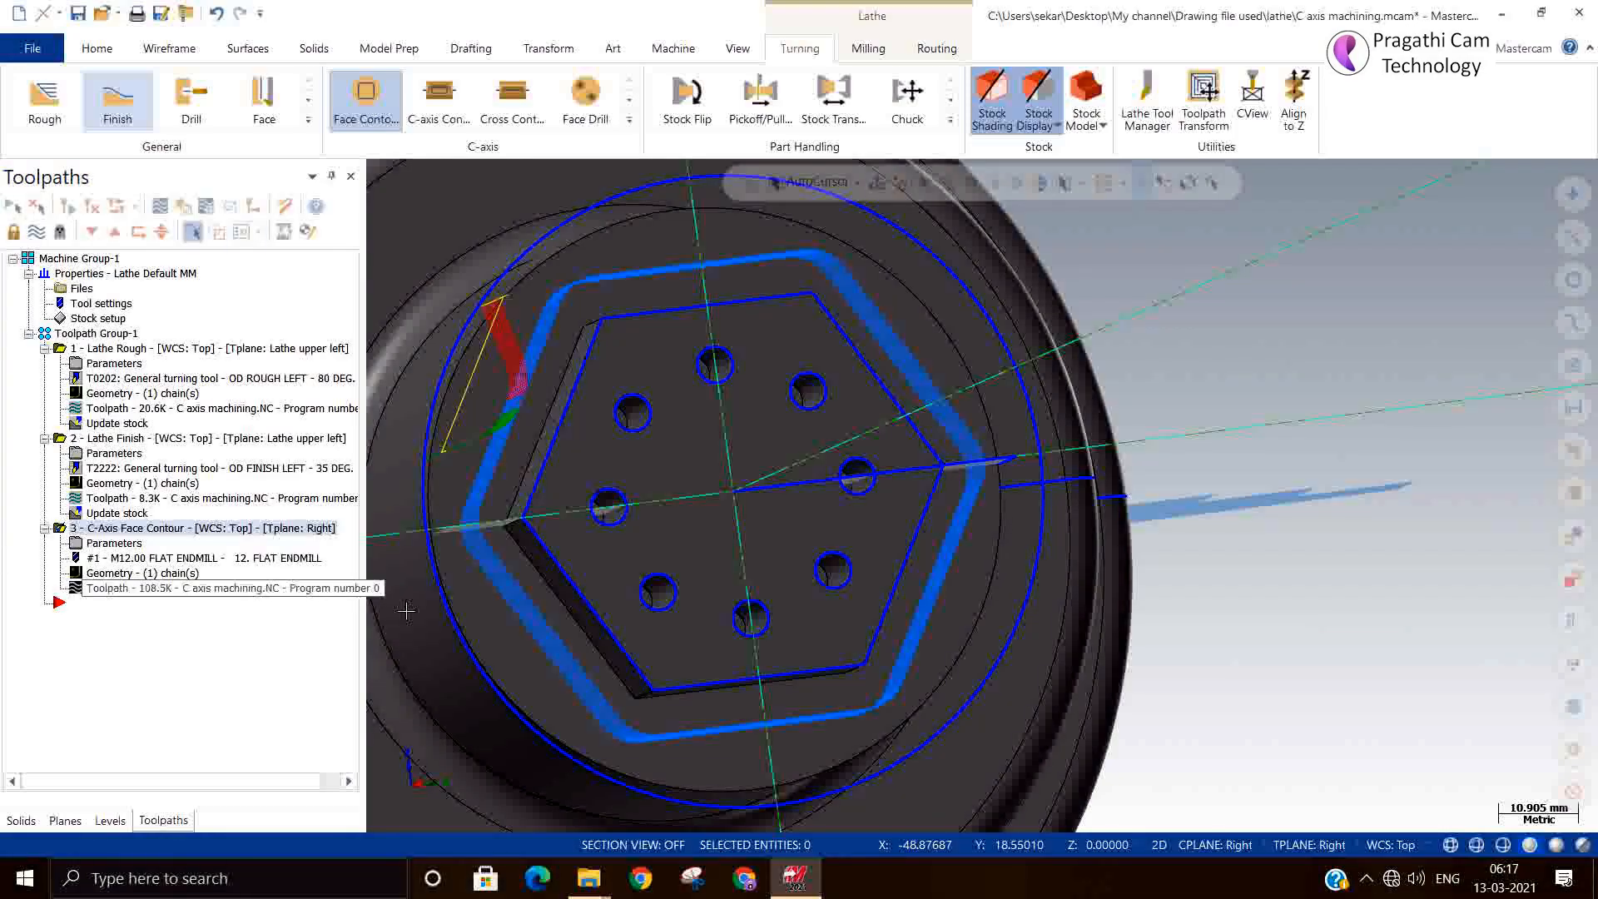
Open the C-axis face contour operation in the simulator for verification
middle_drag(406, 611, 759, 730)
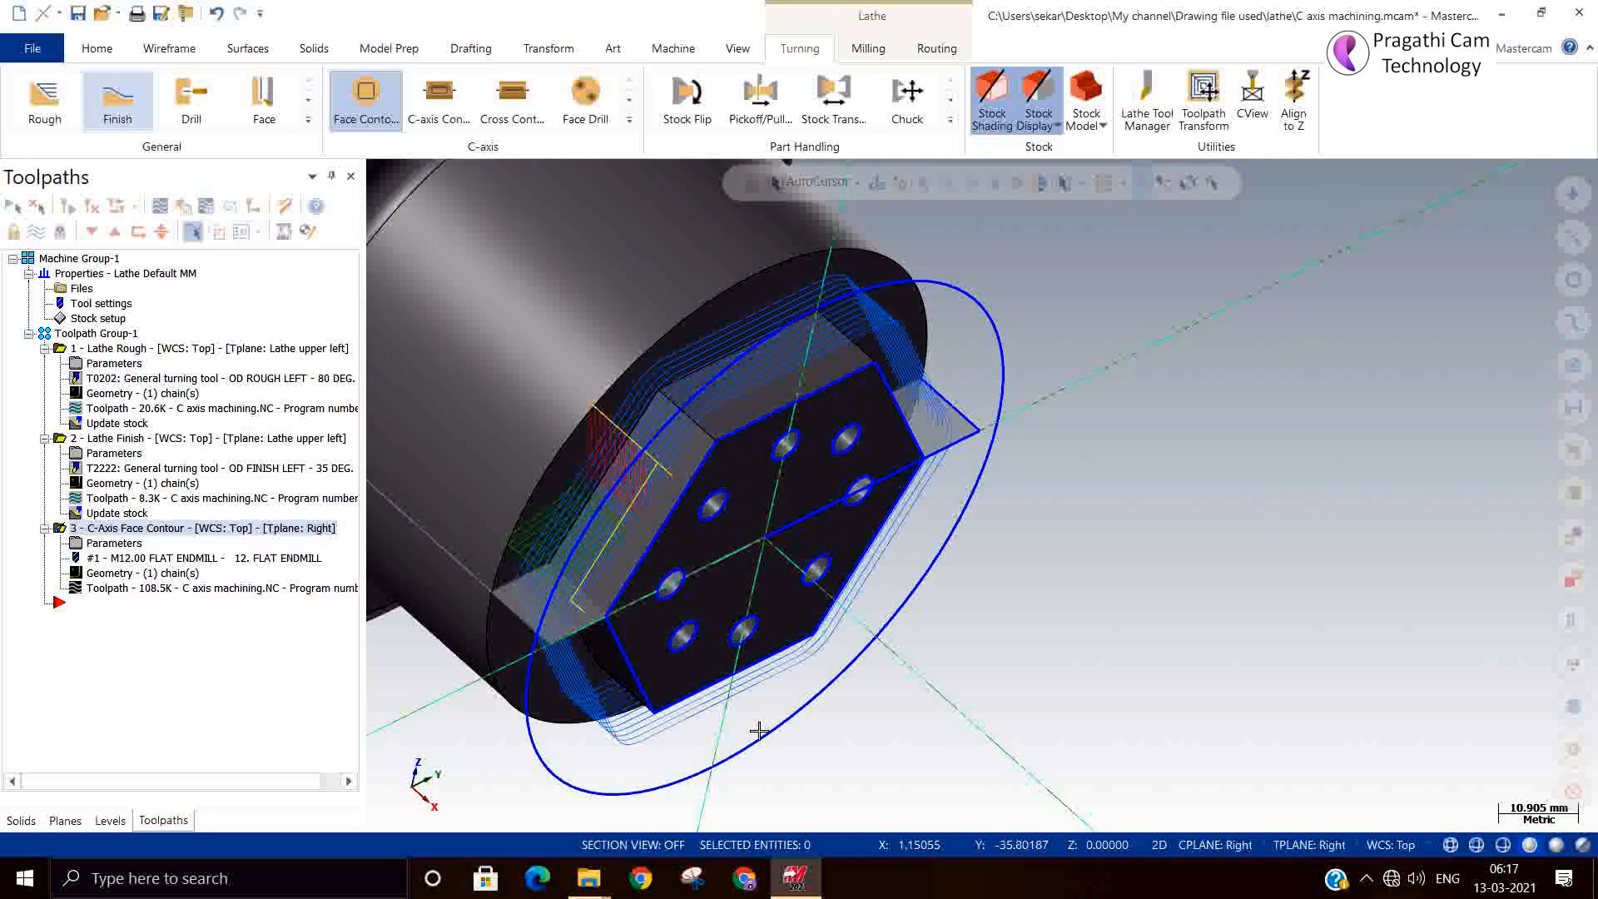
scroll(913, 735, down, 5)
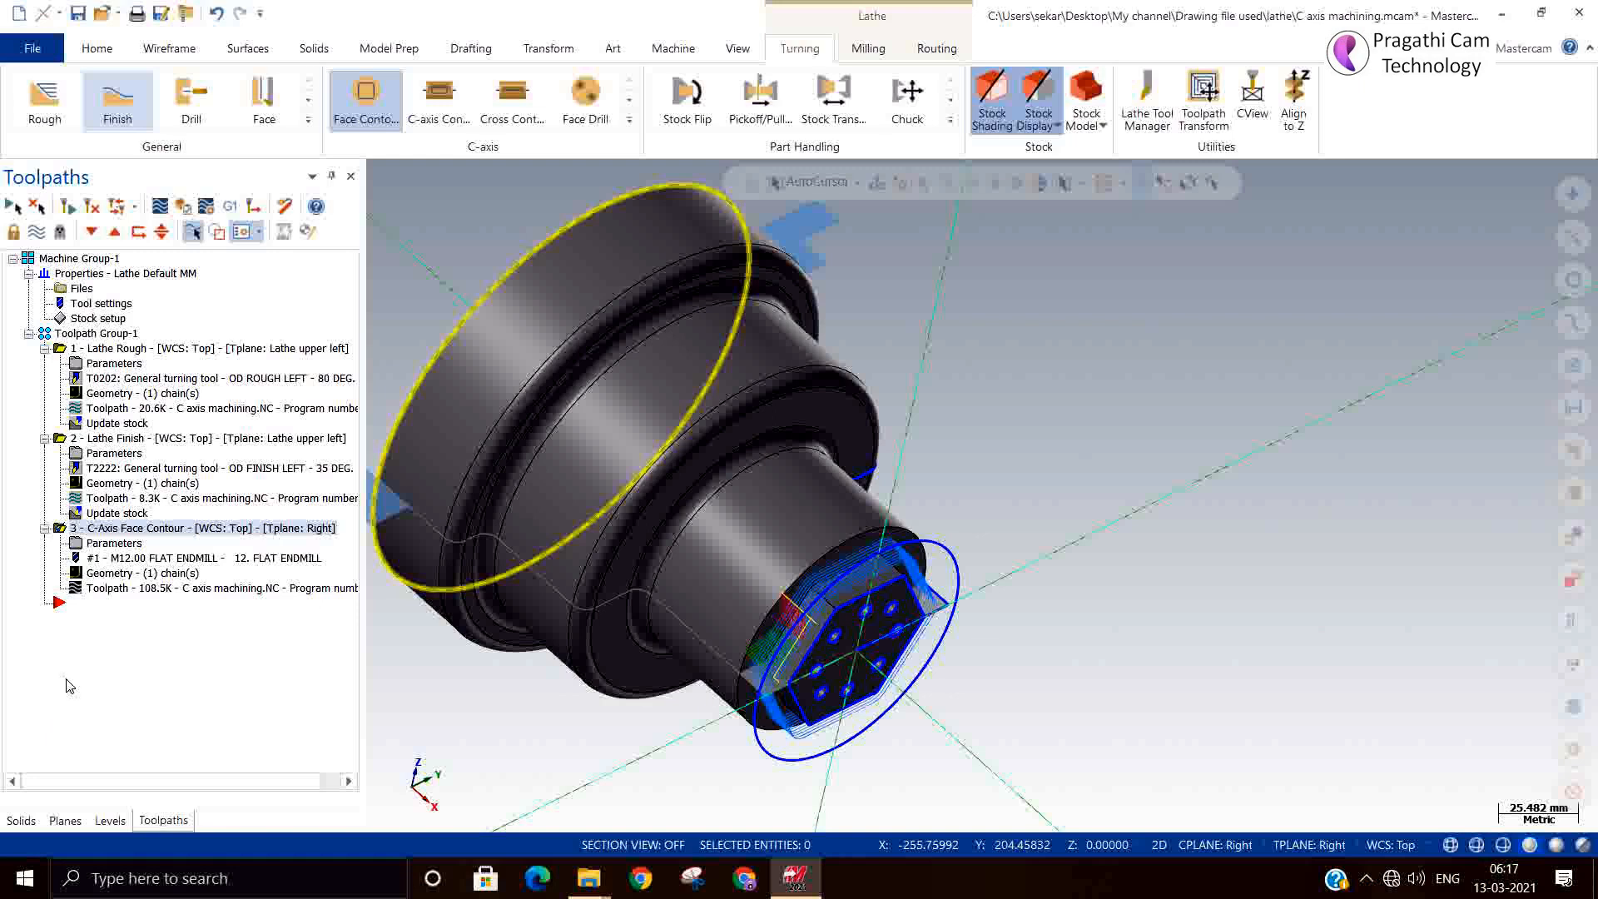
click(182, 207)
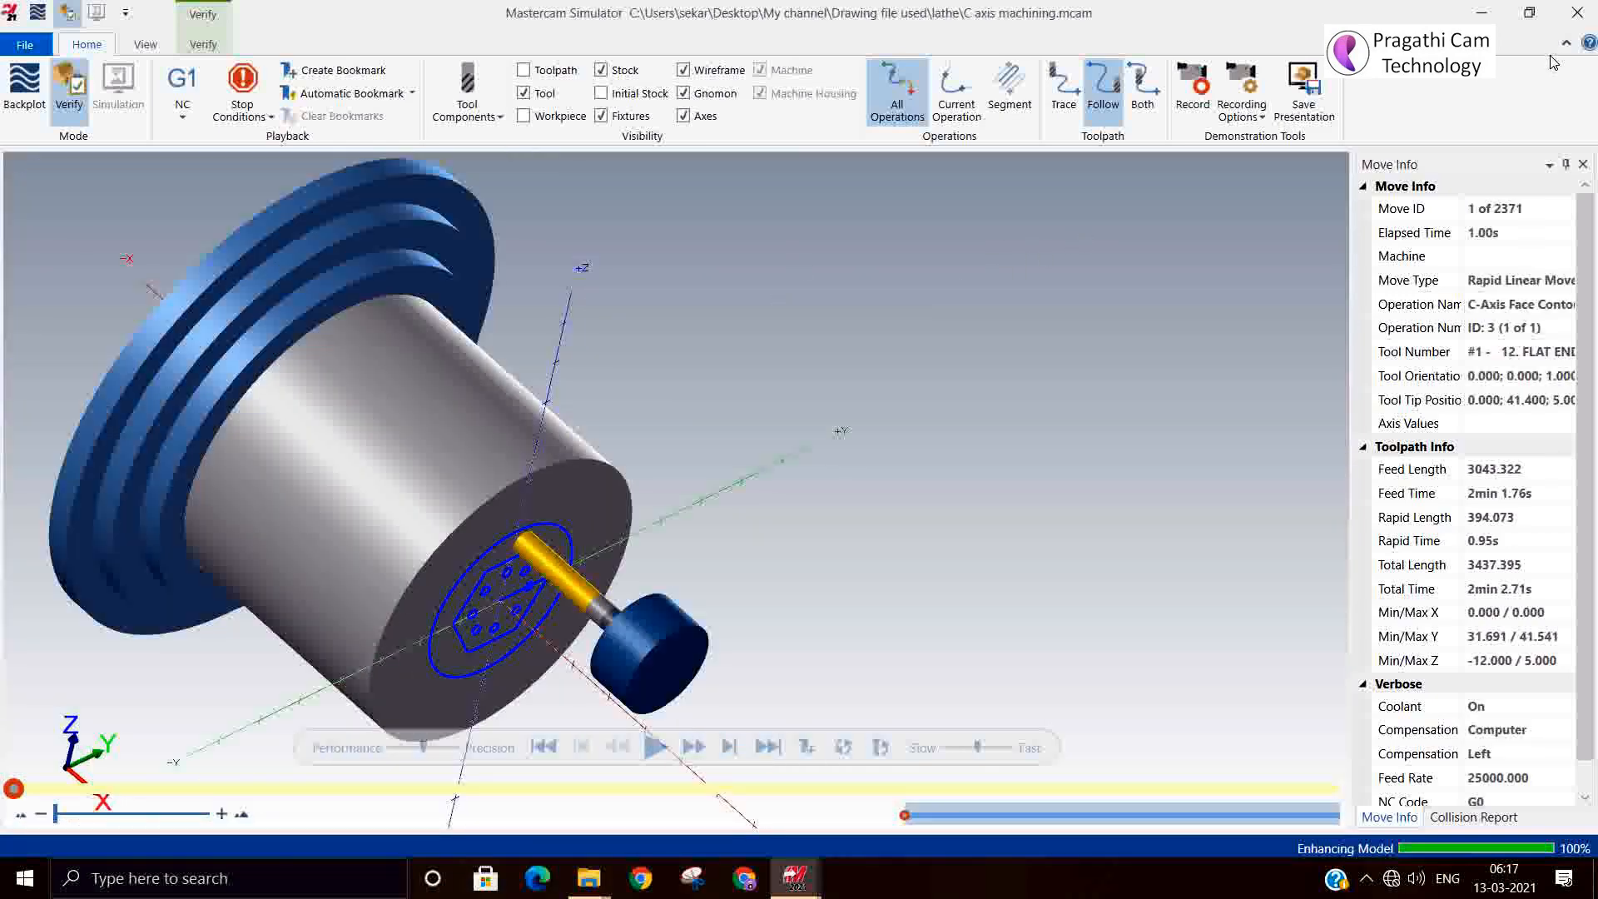
Verify all operations of Toolpath Group-1 together in the simulator and inspect the material left around the hexagonal end
click(1577, 13)
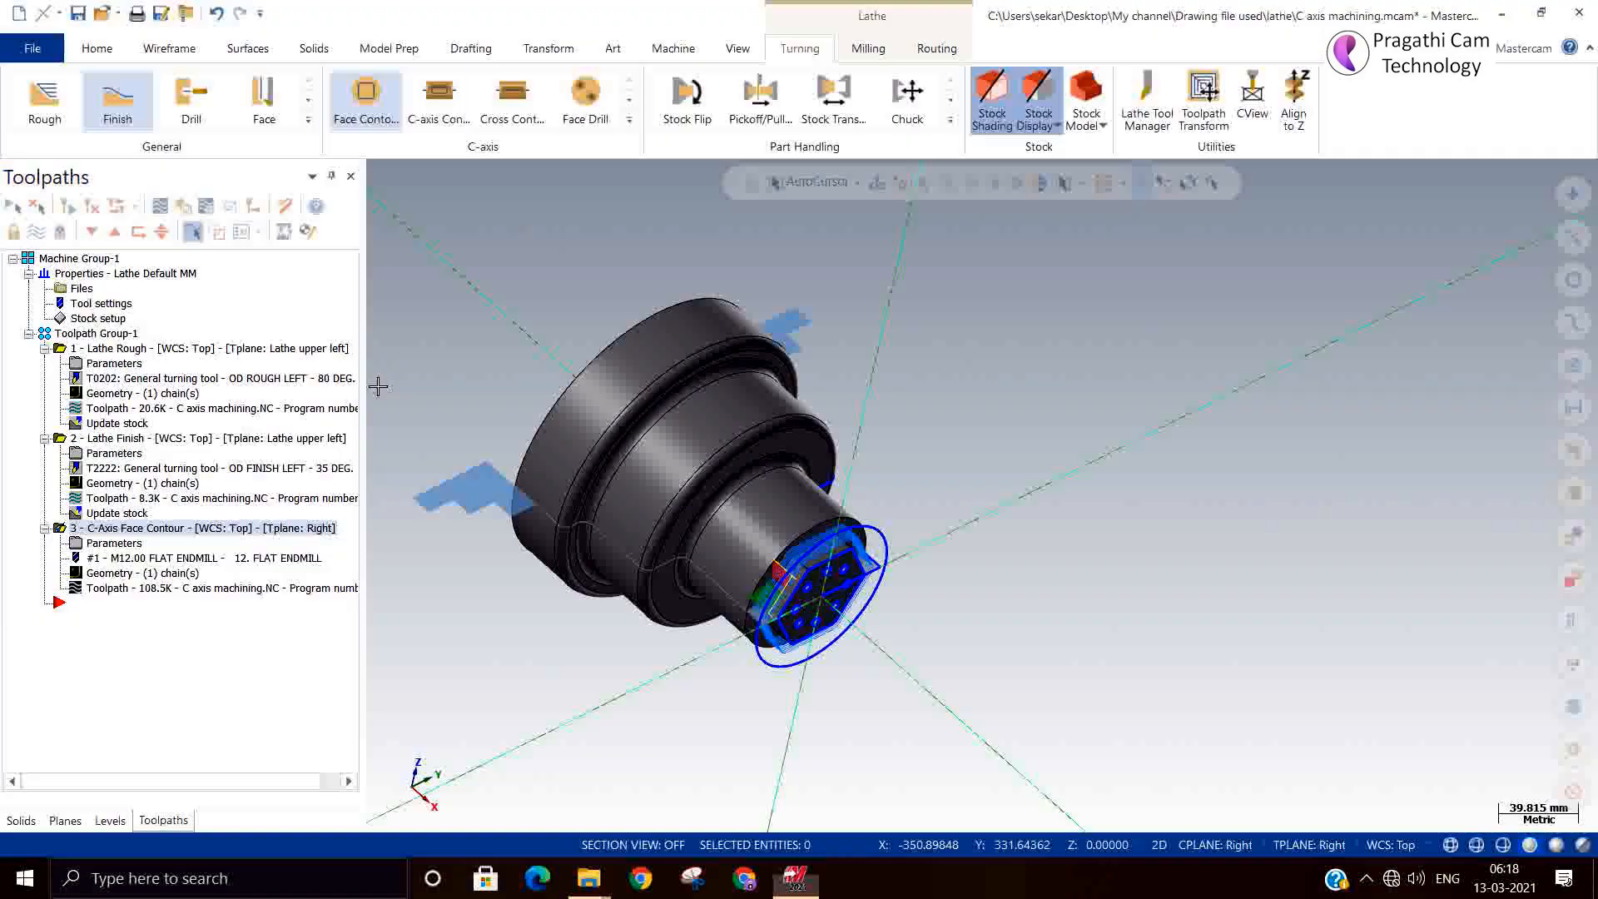
click(81, 333)
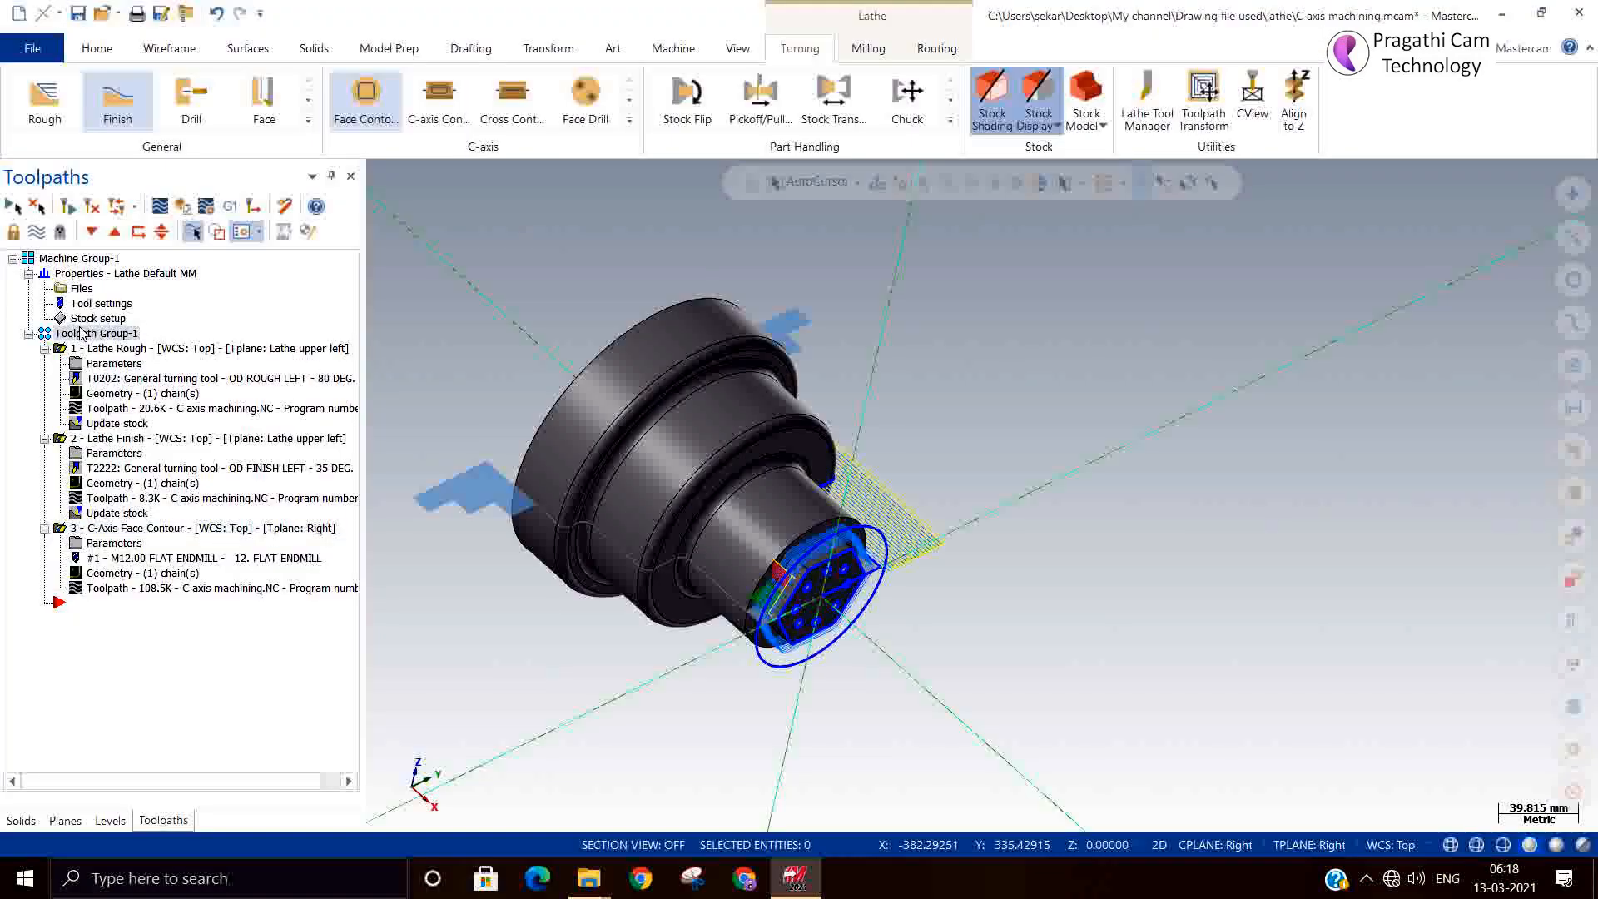
click(182, 209)
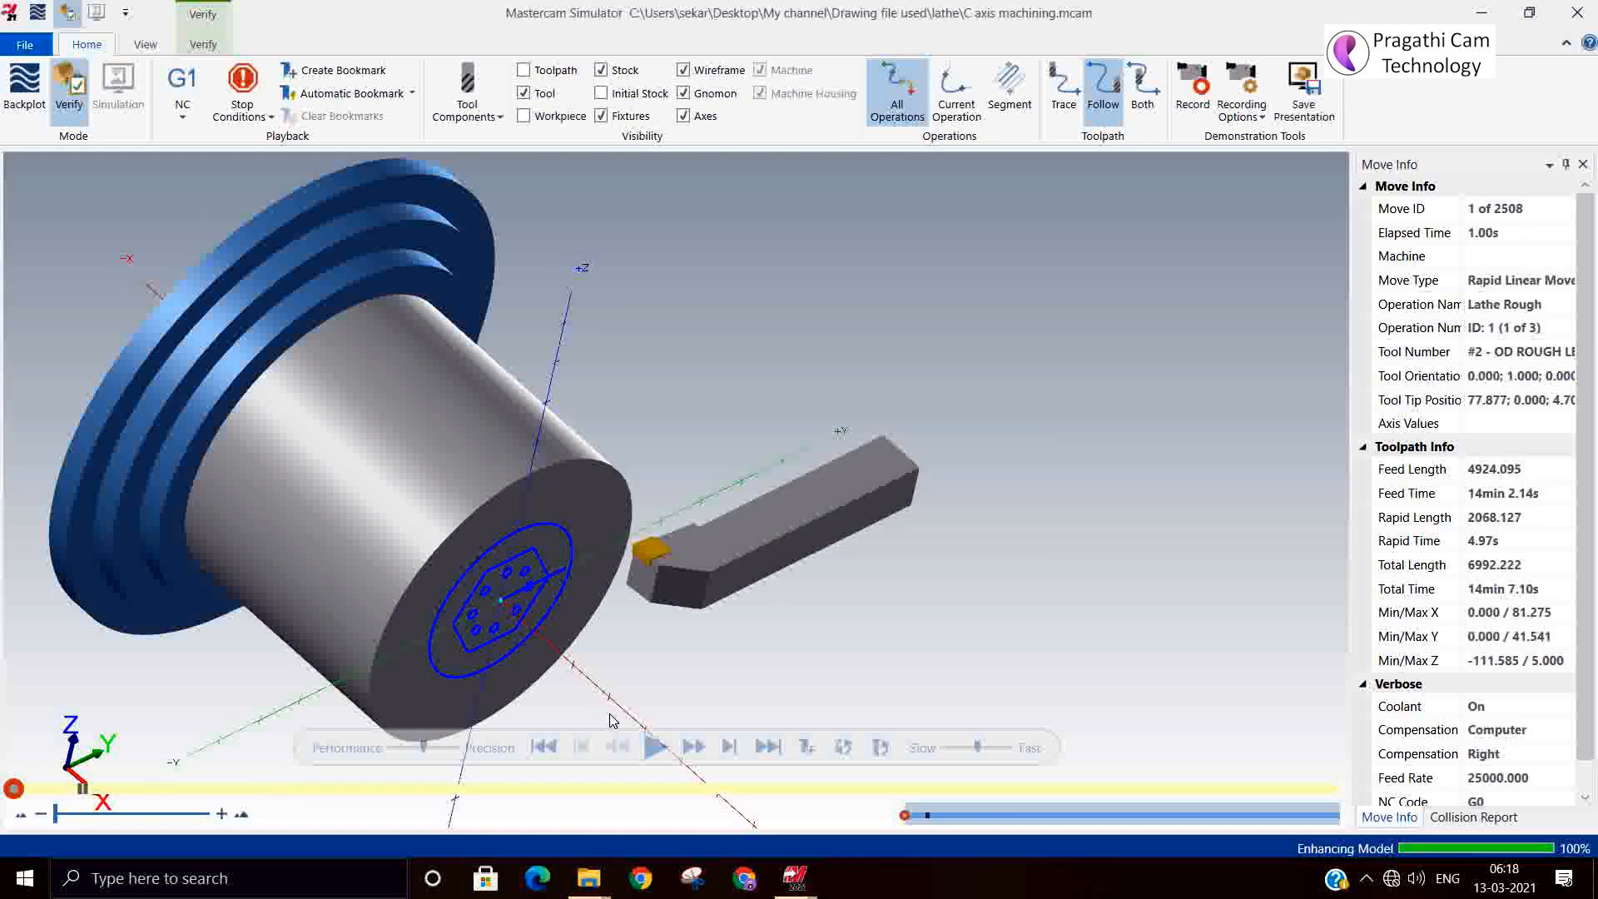
click(656, 747)
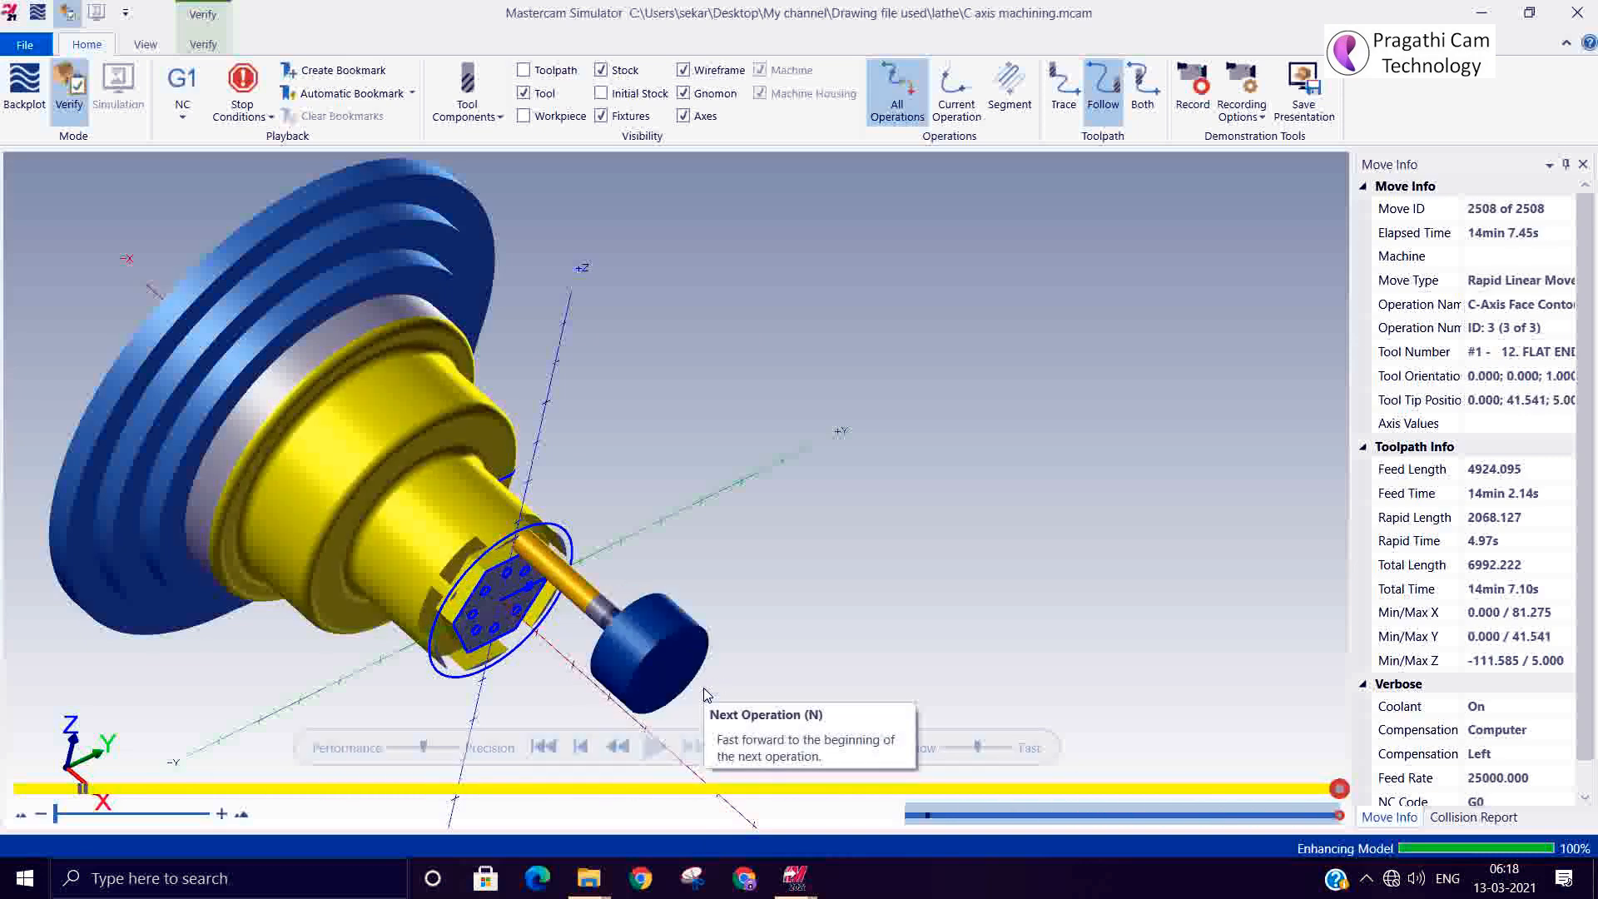
scroll(445, 613, up, 6)
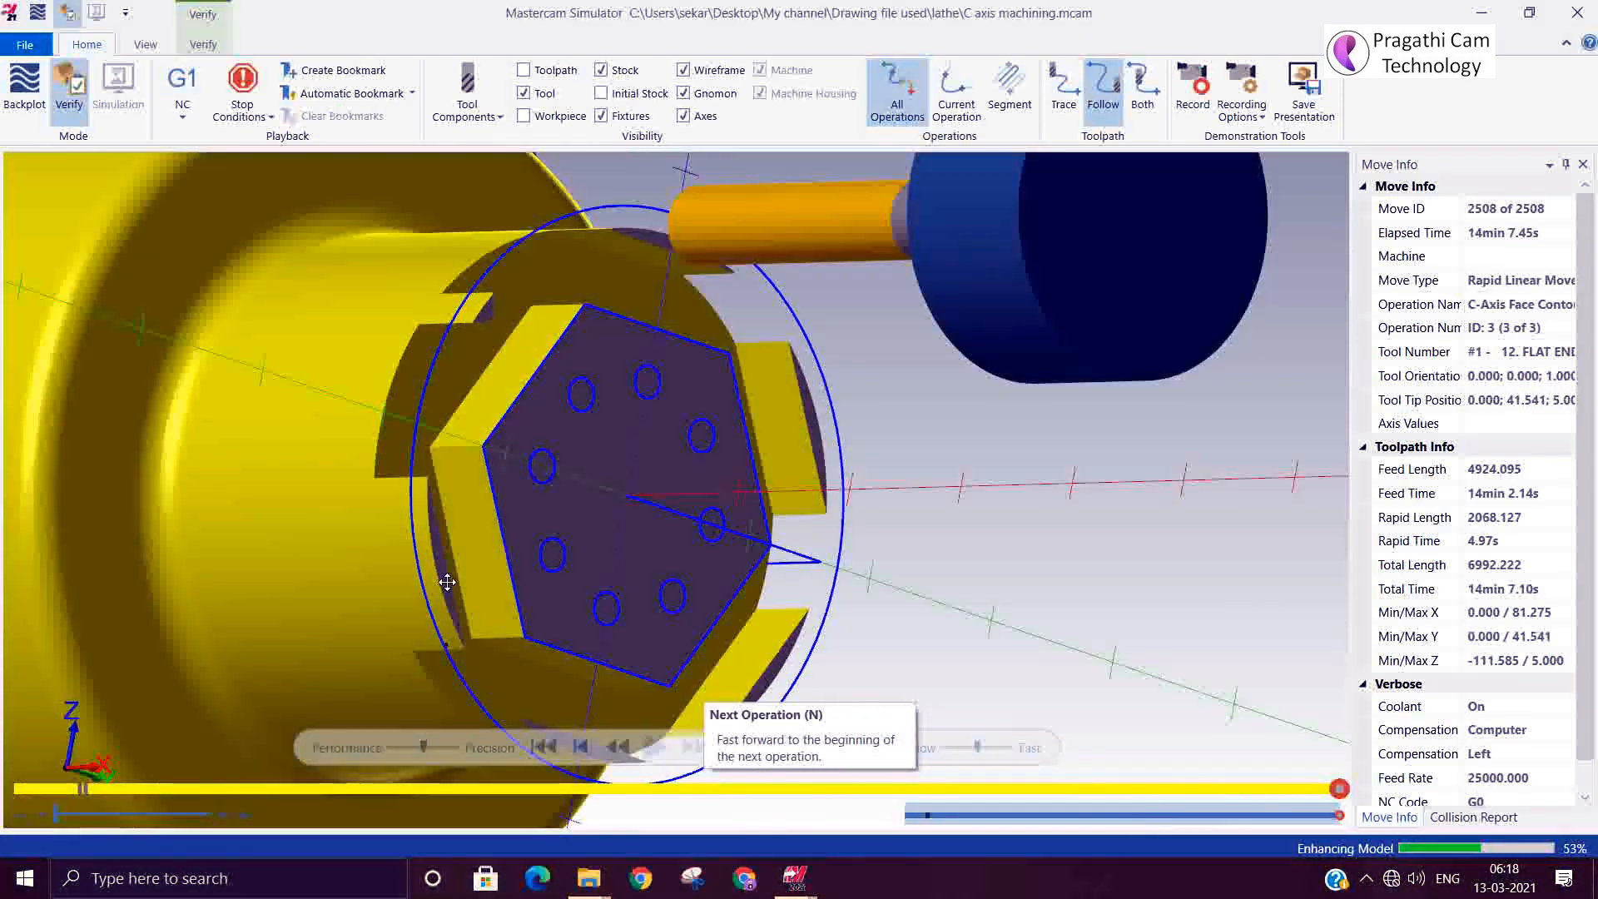
middle_drag(447, 582, 452, 667)
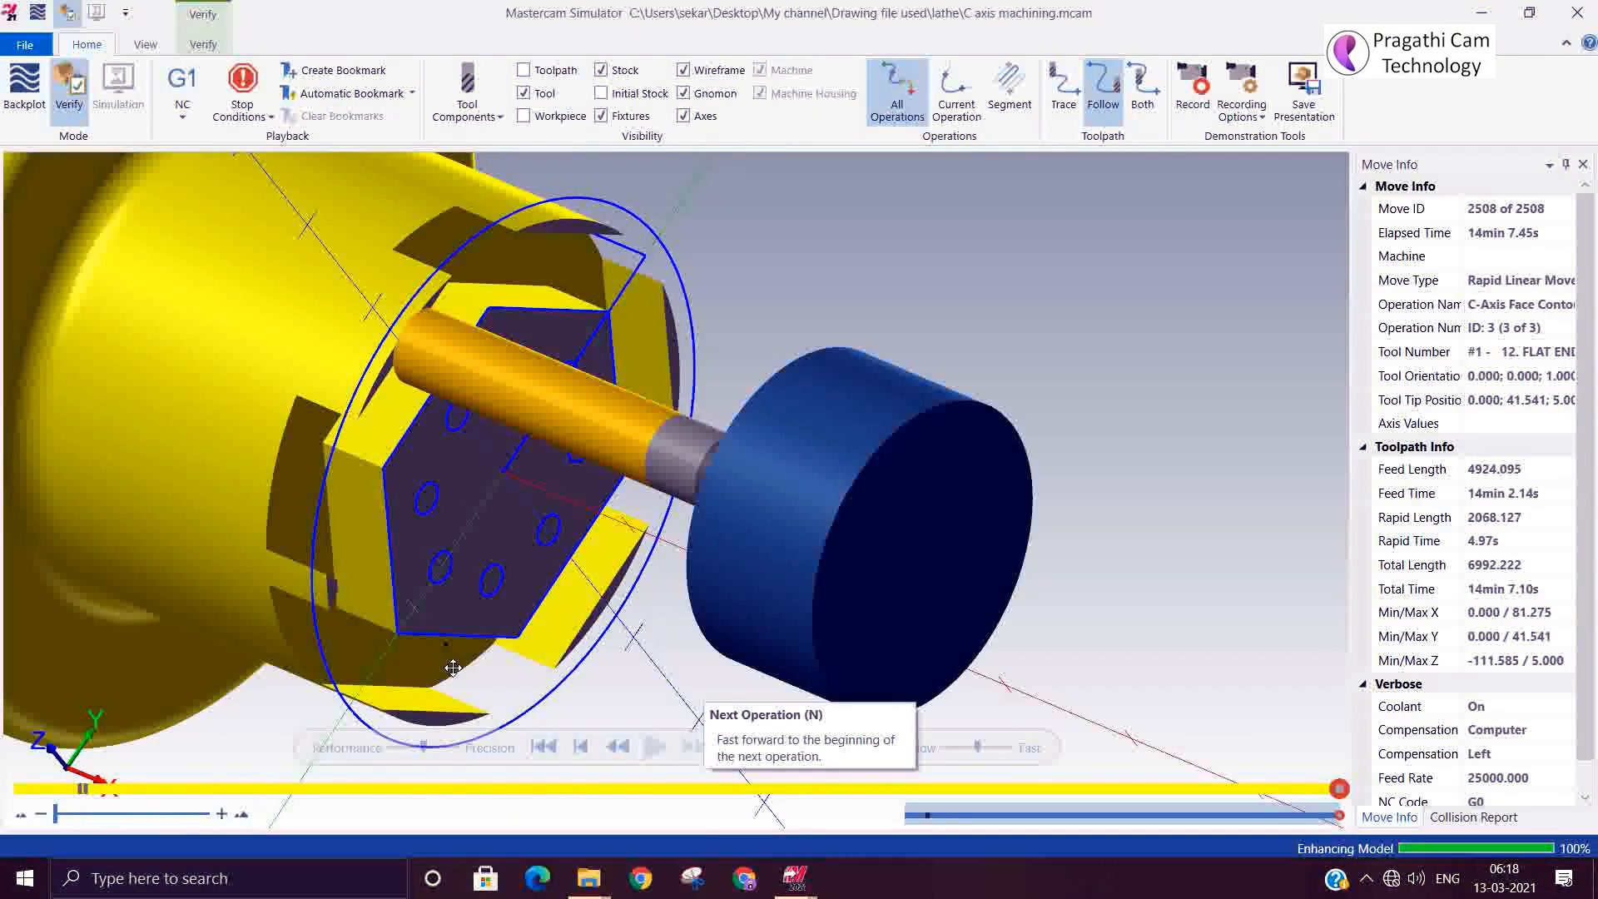
click(1577, 13)
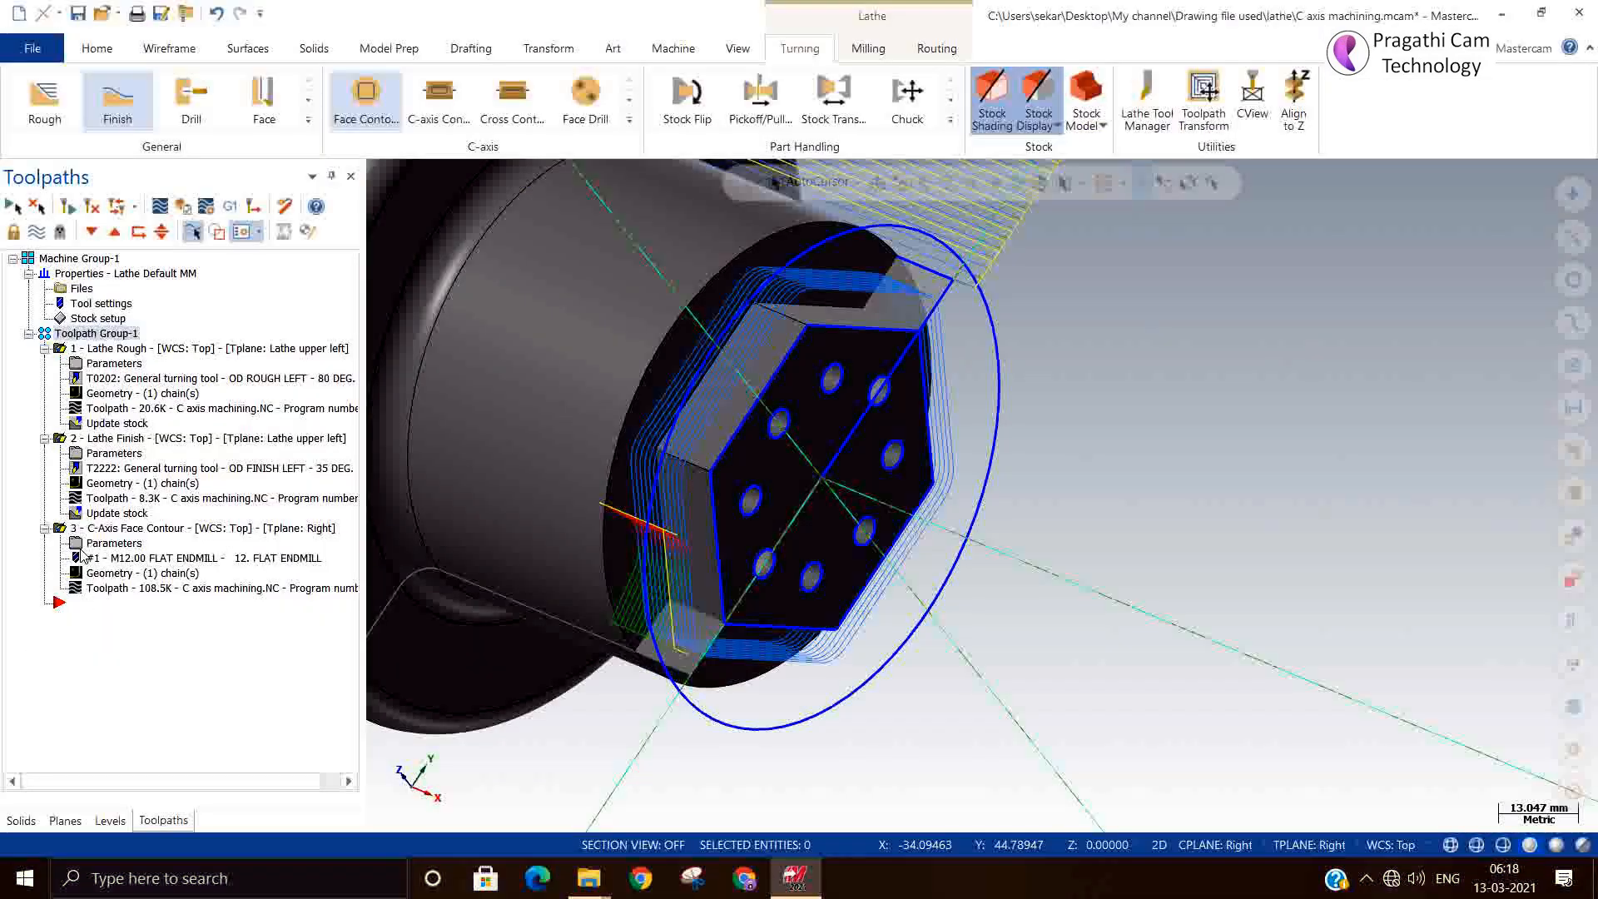
Enable multi passes in the C-axis face contour with 2 roughing passes at 6.0 mm spacing and 1 finish pass
click(87, 545)
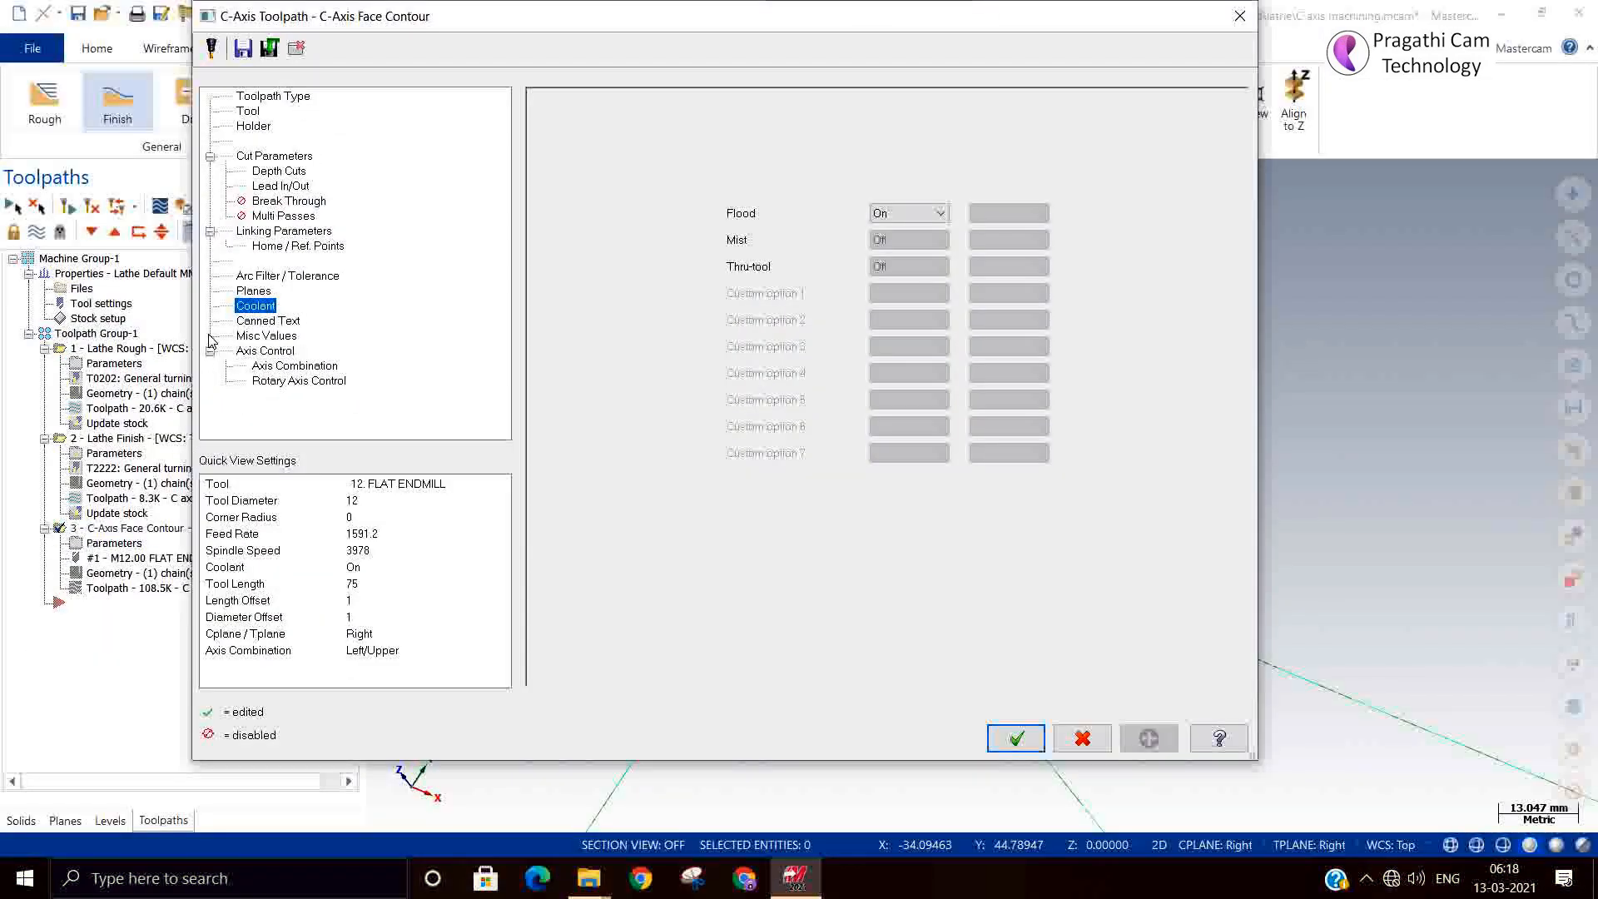
click(283, 216)
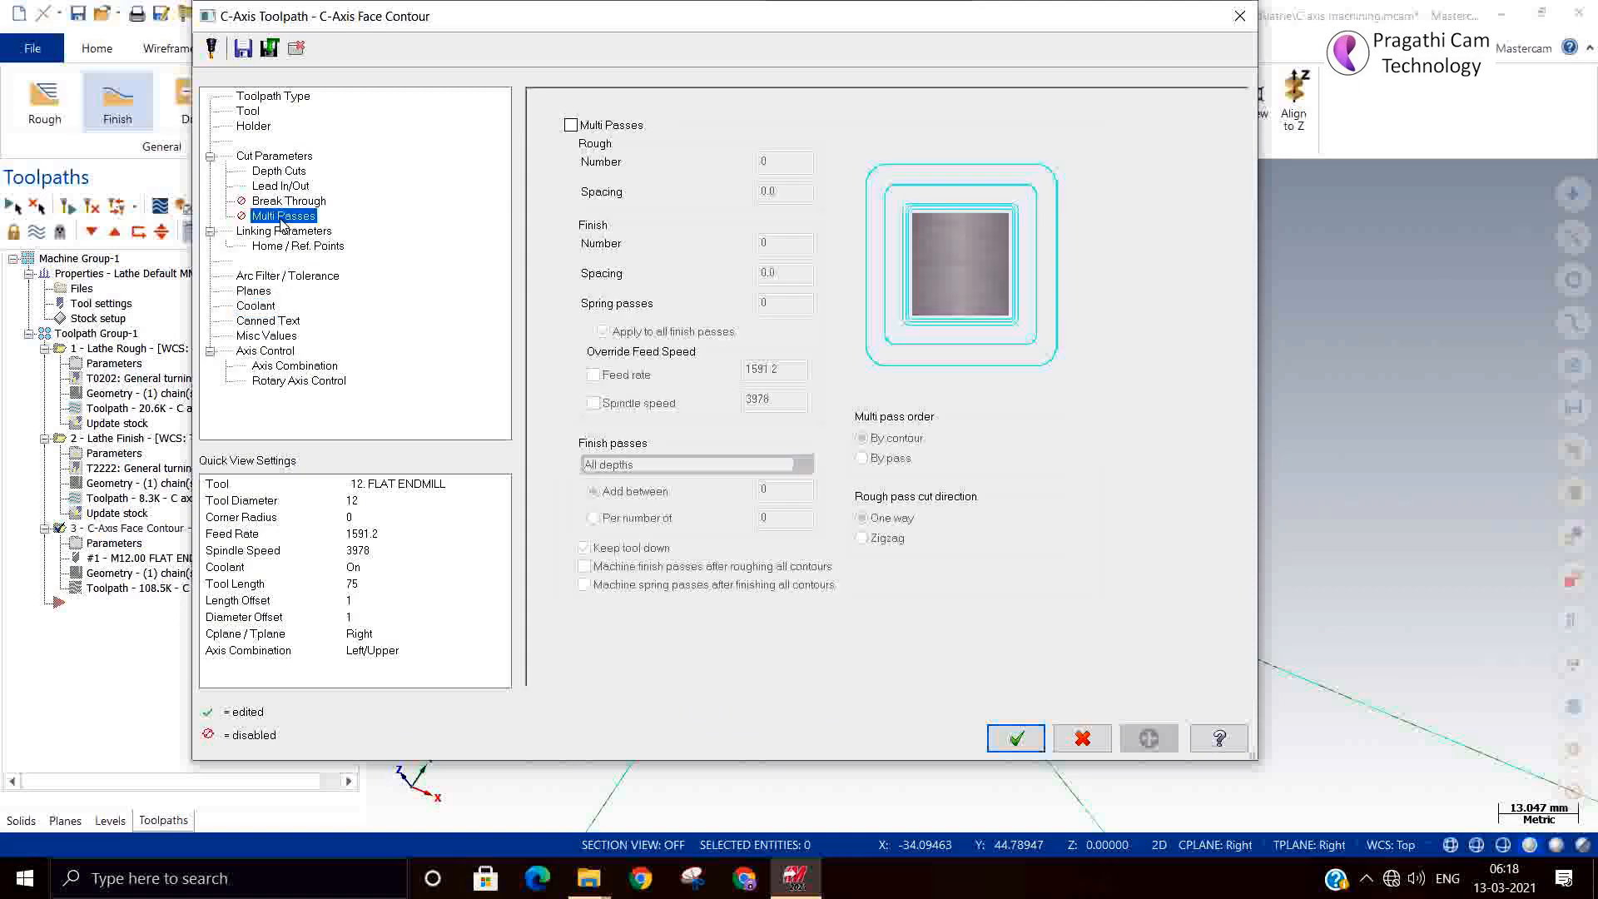
click(616, 127)
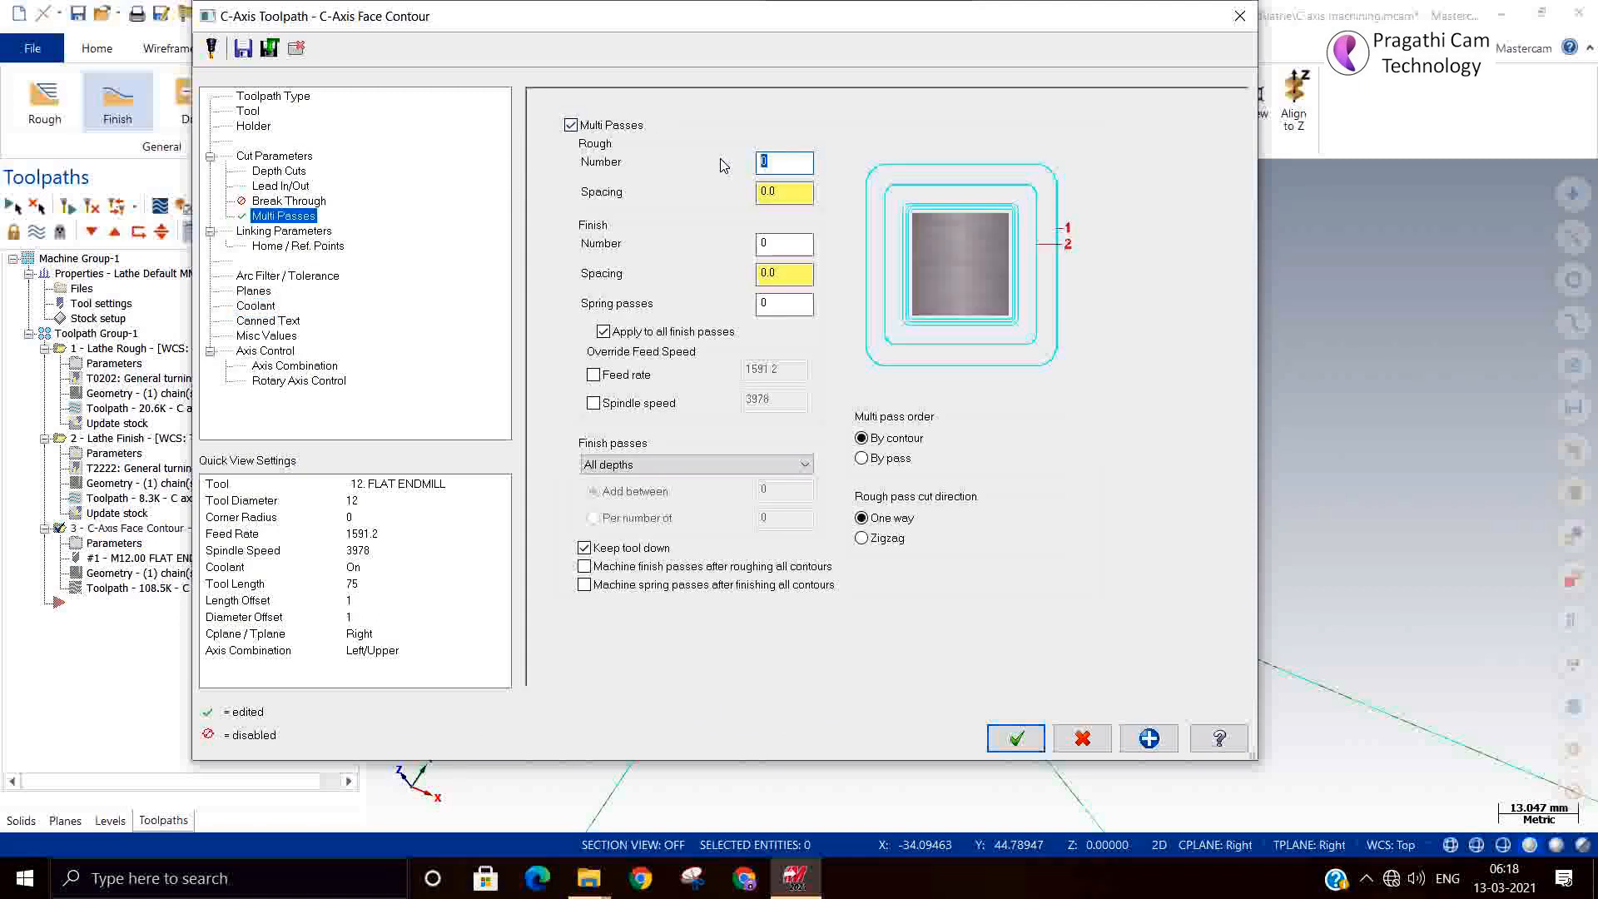
text(2)
click(782, 194)
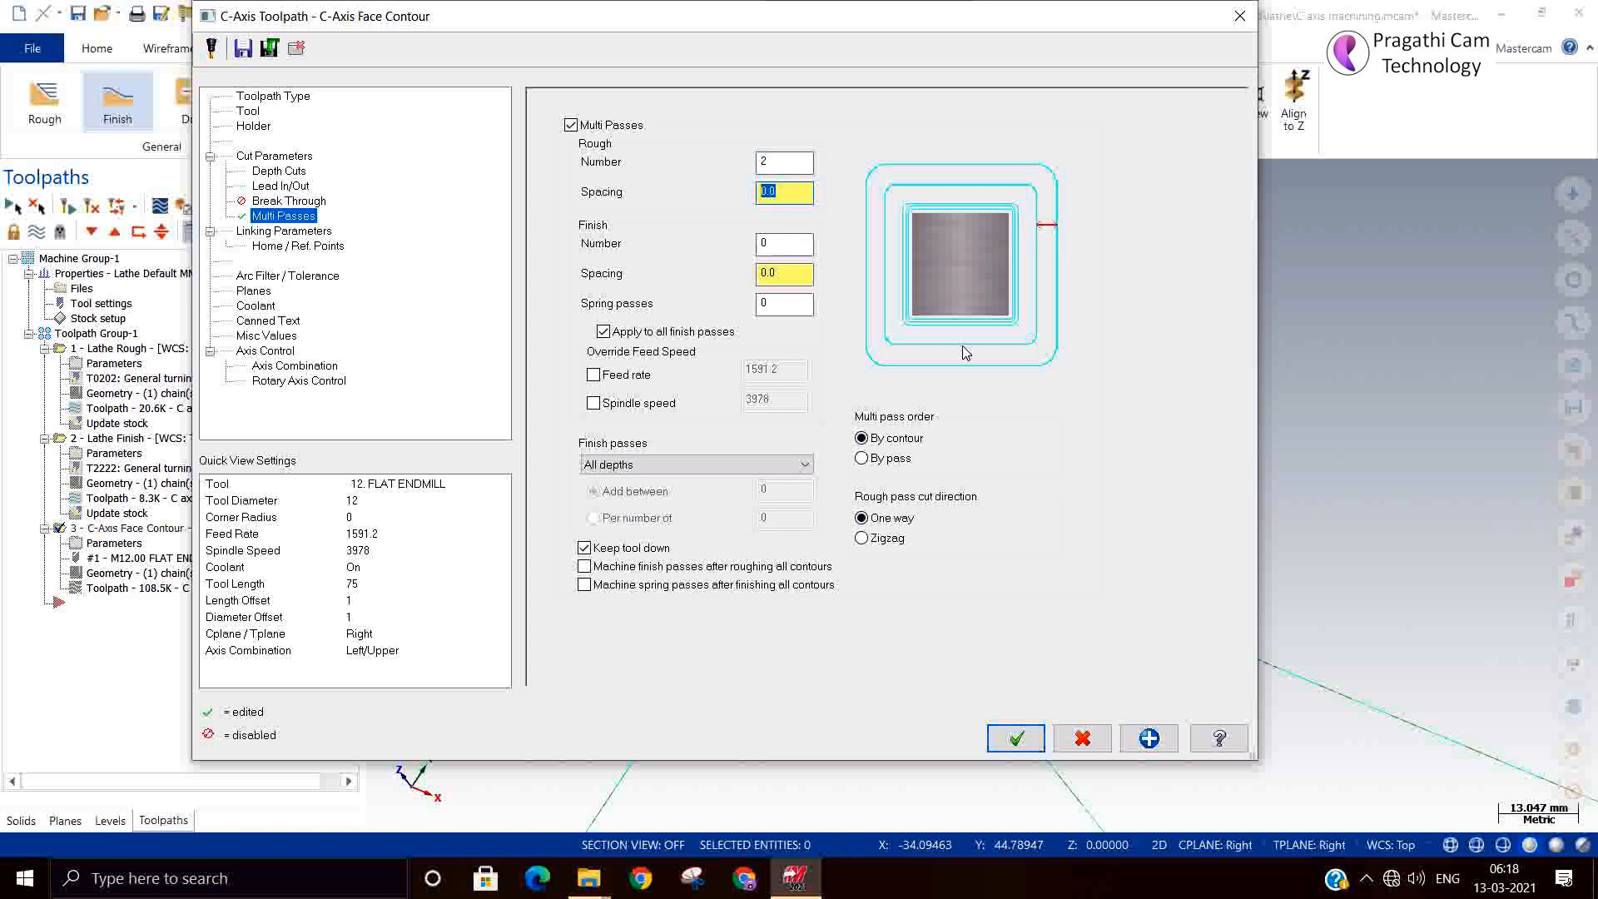
text(6)
key(Tab)
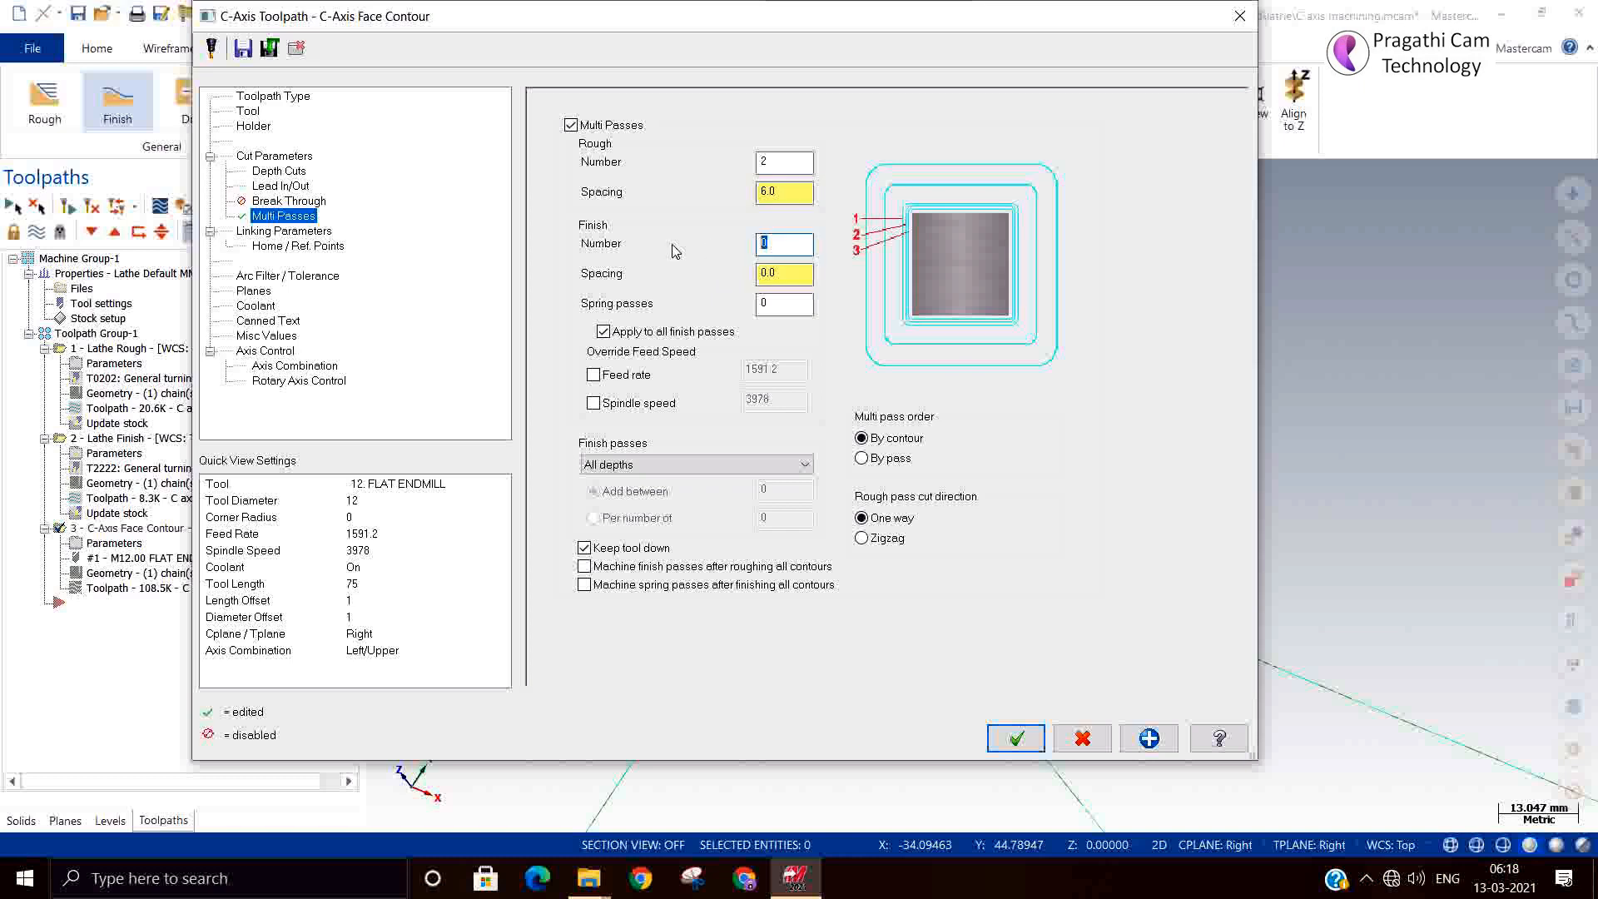
text(1)
Check the cut parameters, accept the changes and regenerate the C-axis face contour toolpath
click(275, 157)
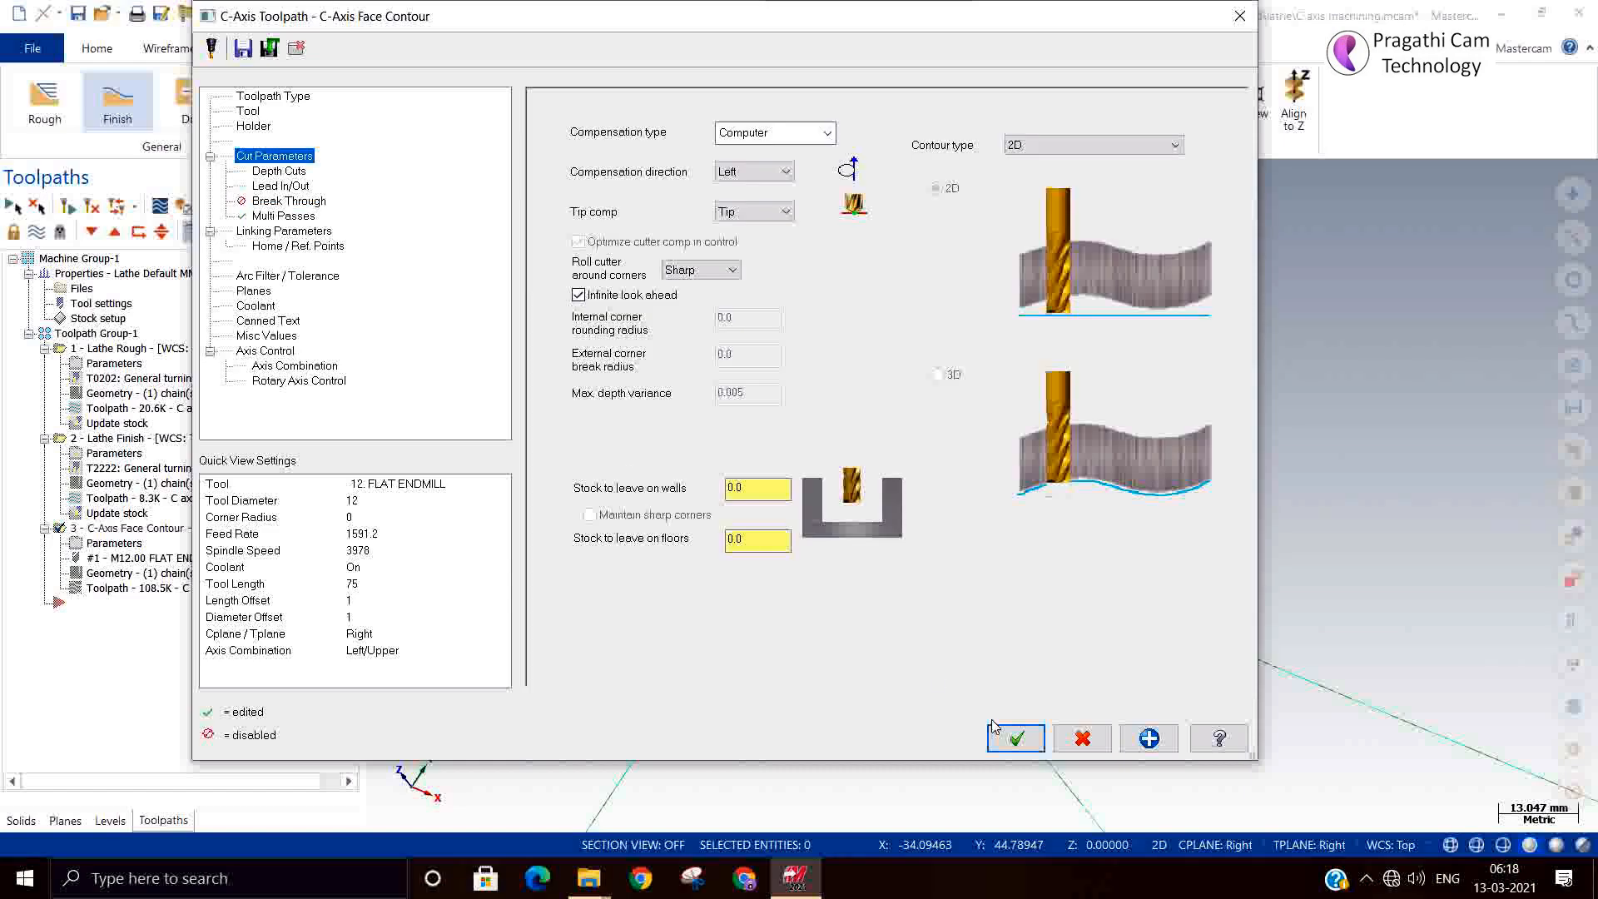
click(1011, 737)
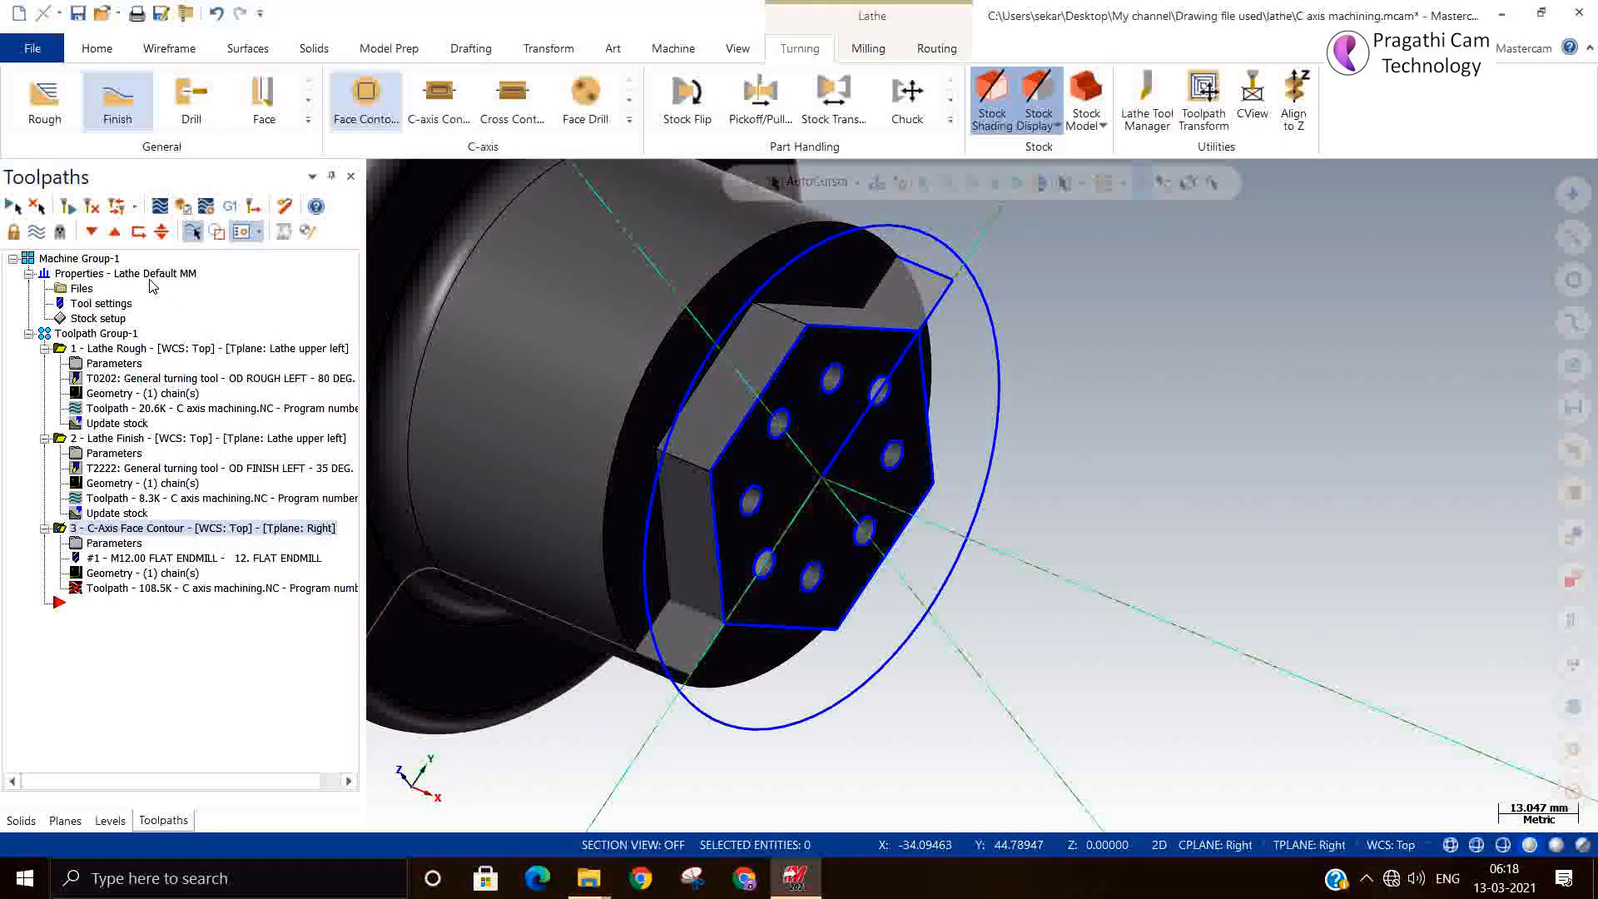
click(92, 208)
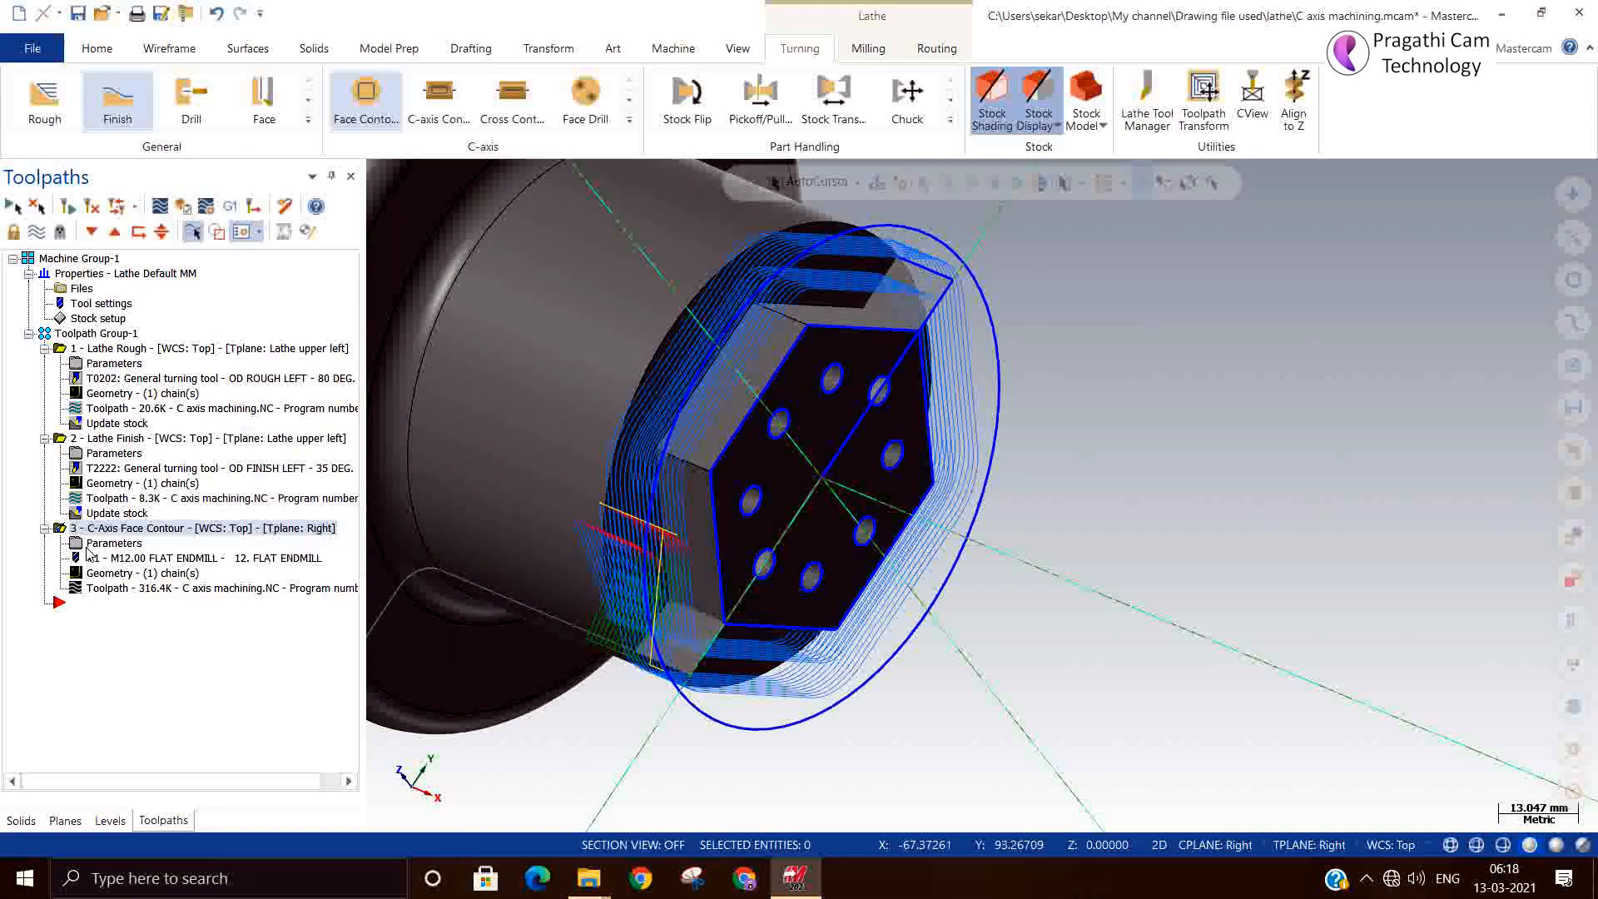
Rerun the verification of the whole toolpath group and inspect the machined hexagon and shoulder
click(98, 333)
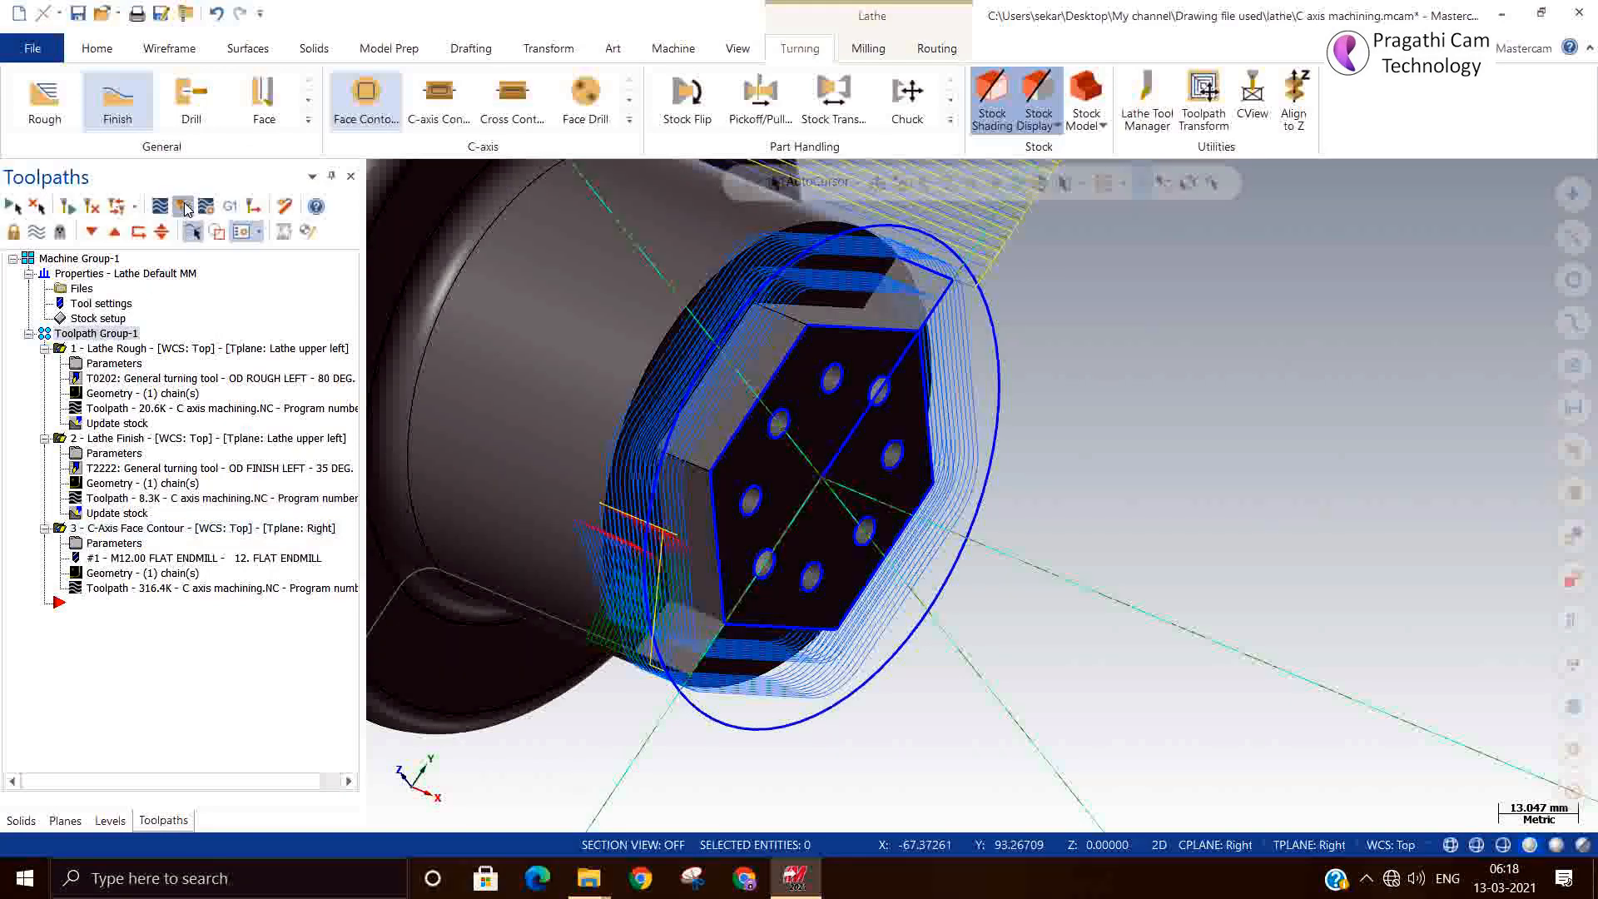
click(183, 206)
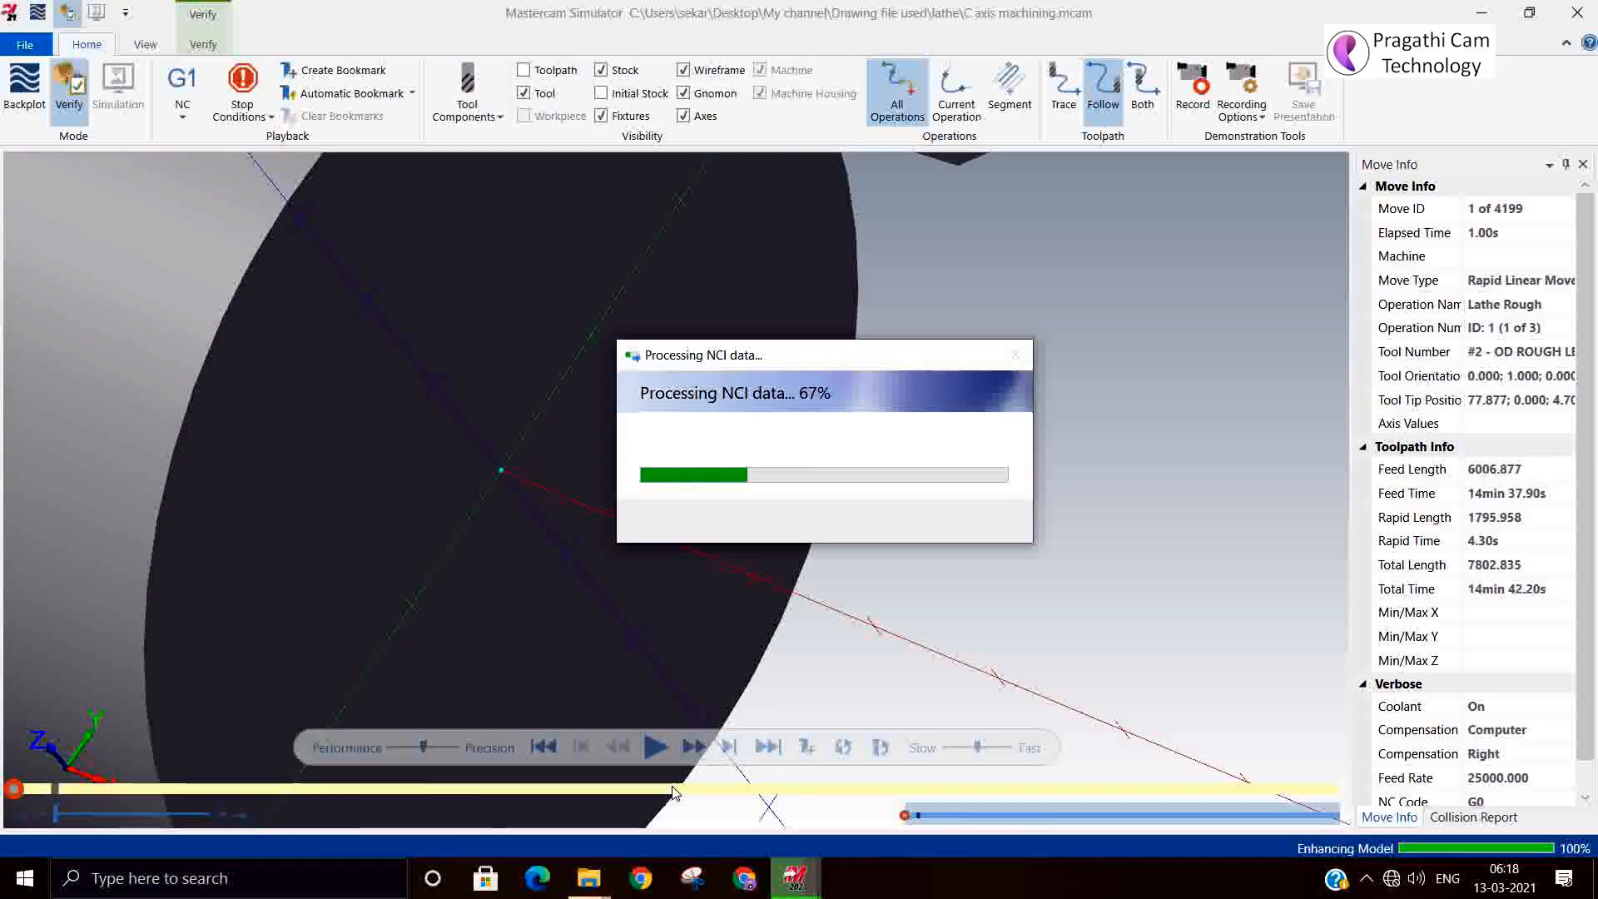
click(654, 748)
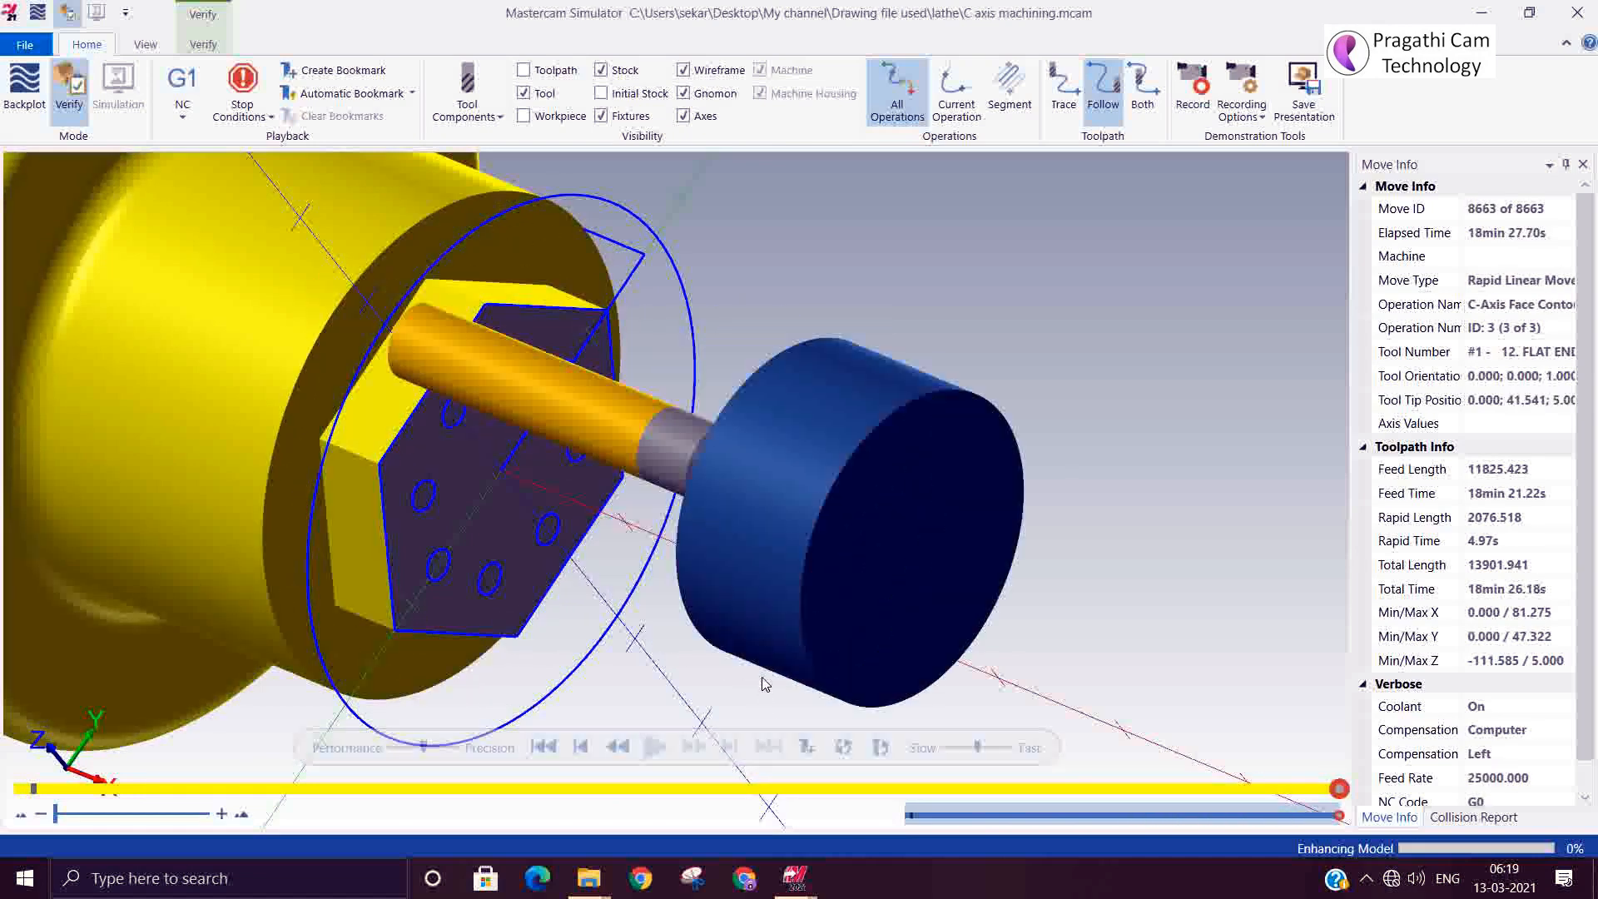
middle_drag(646, 677, 563, 687)
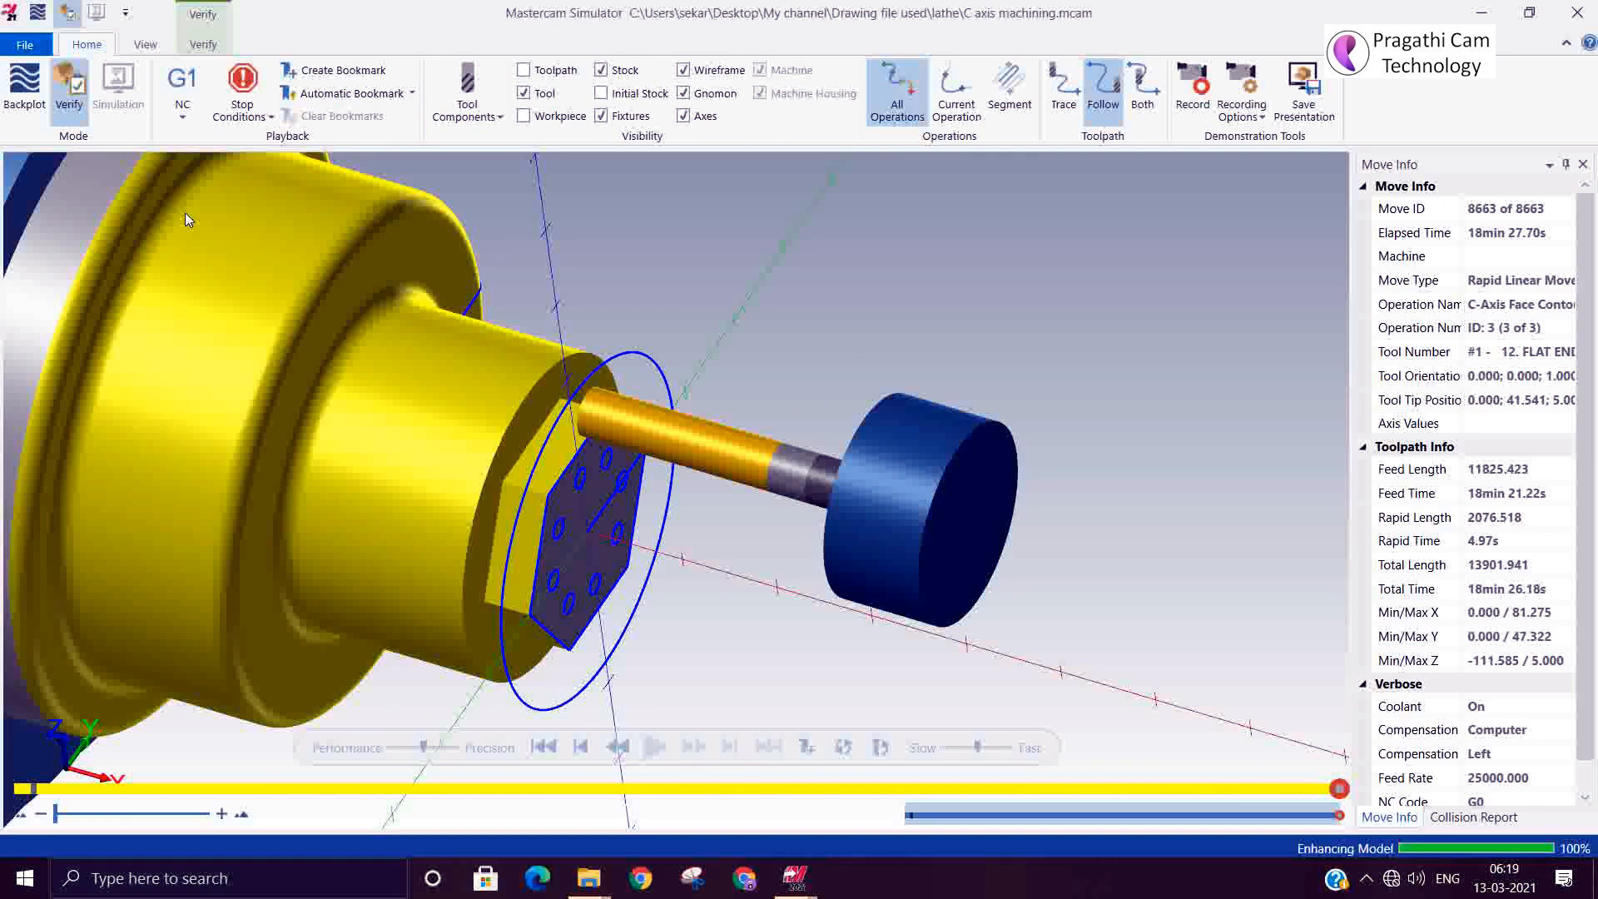
click(143, 46)
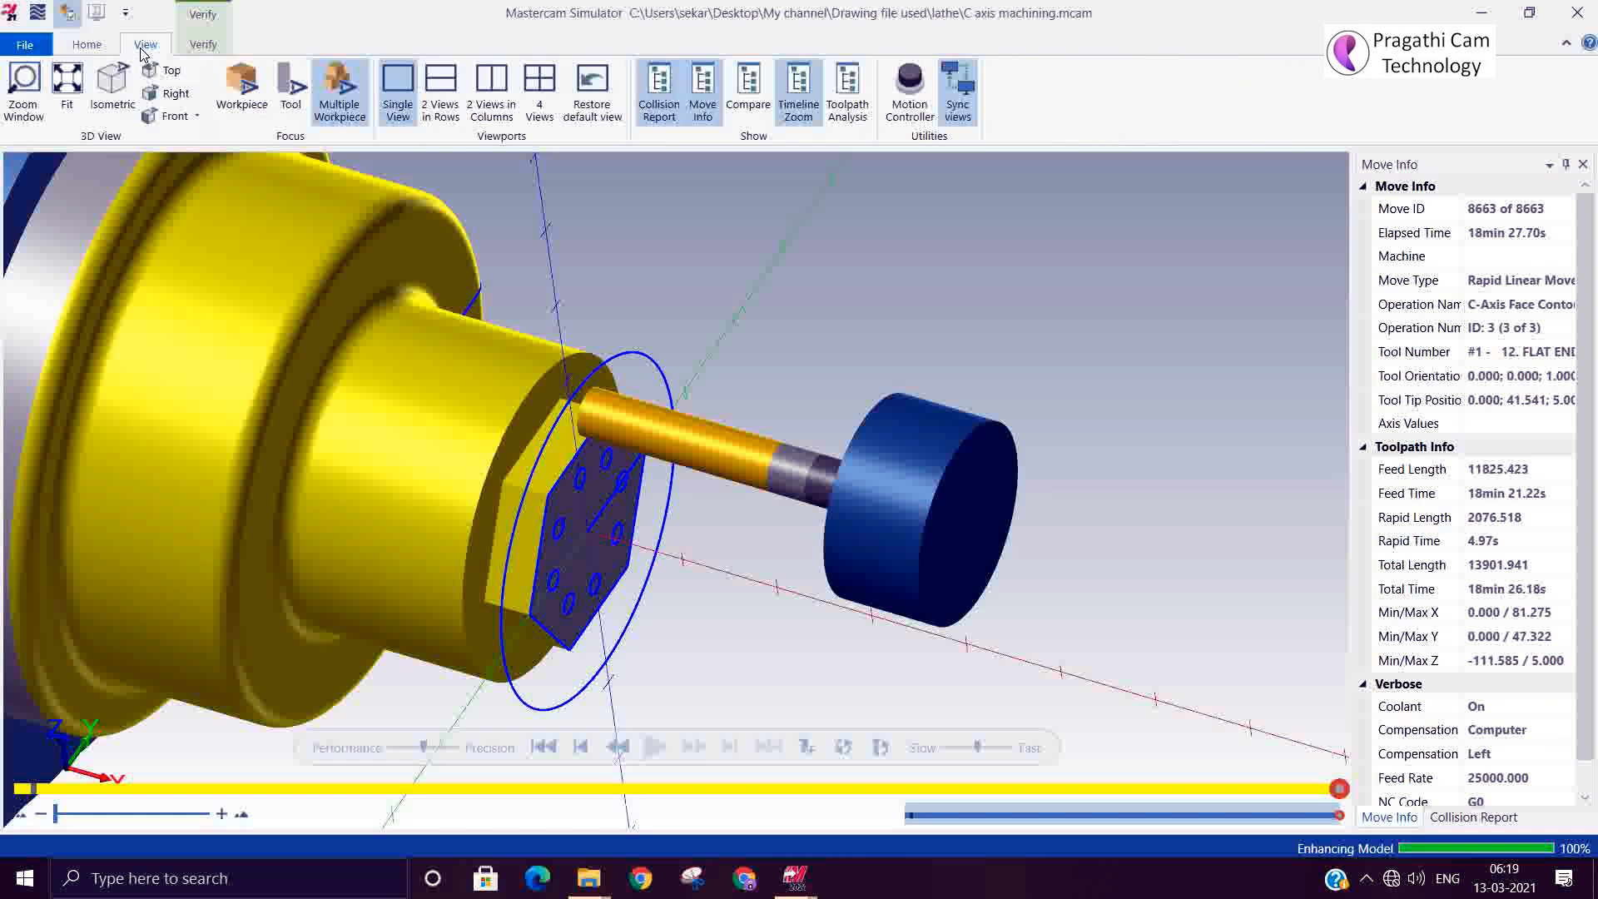
click(193, 48)
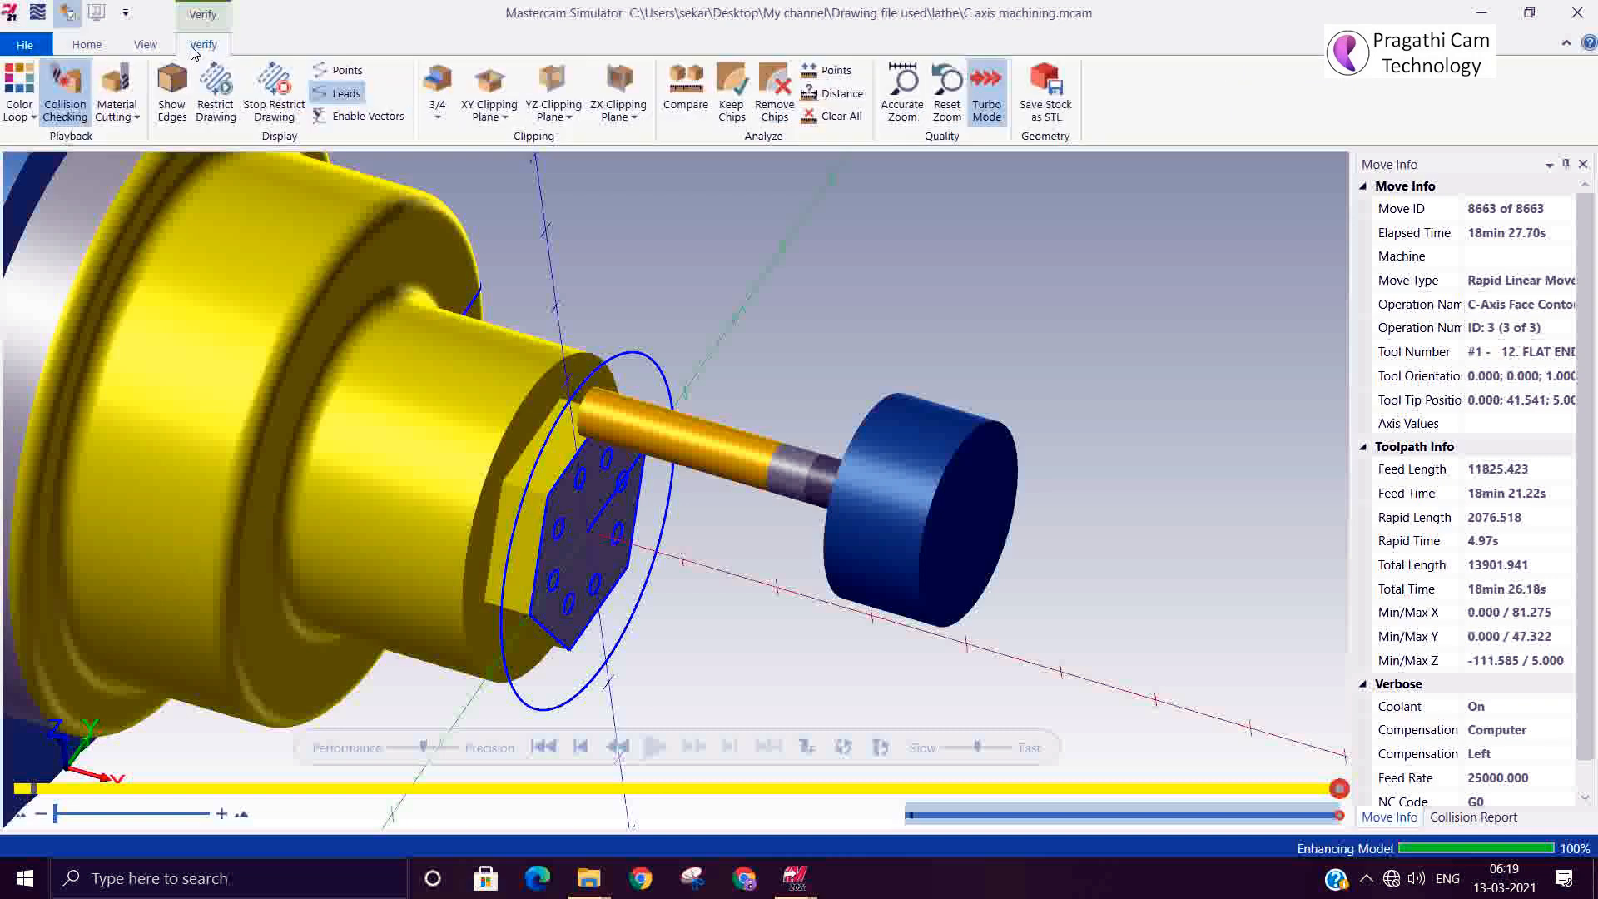
click(138, 119)
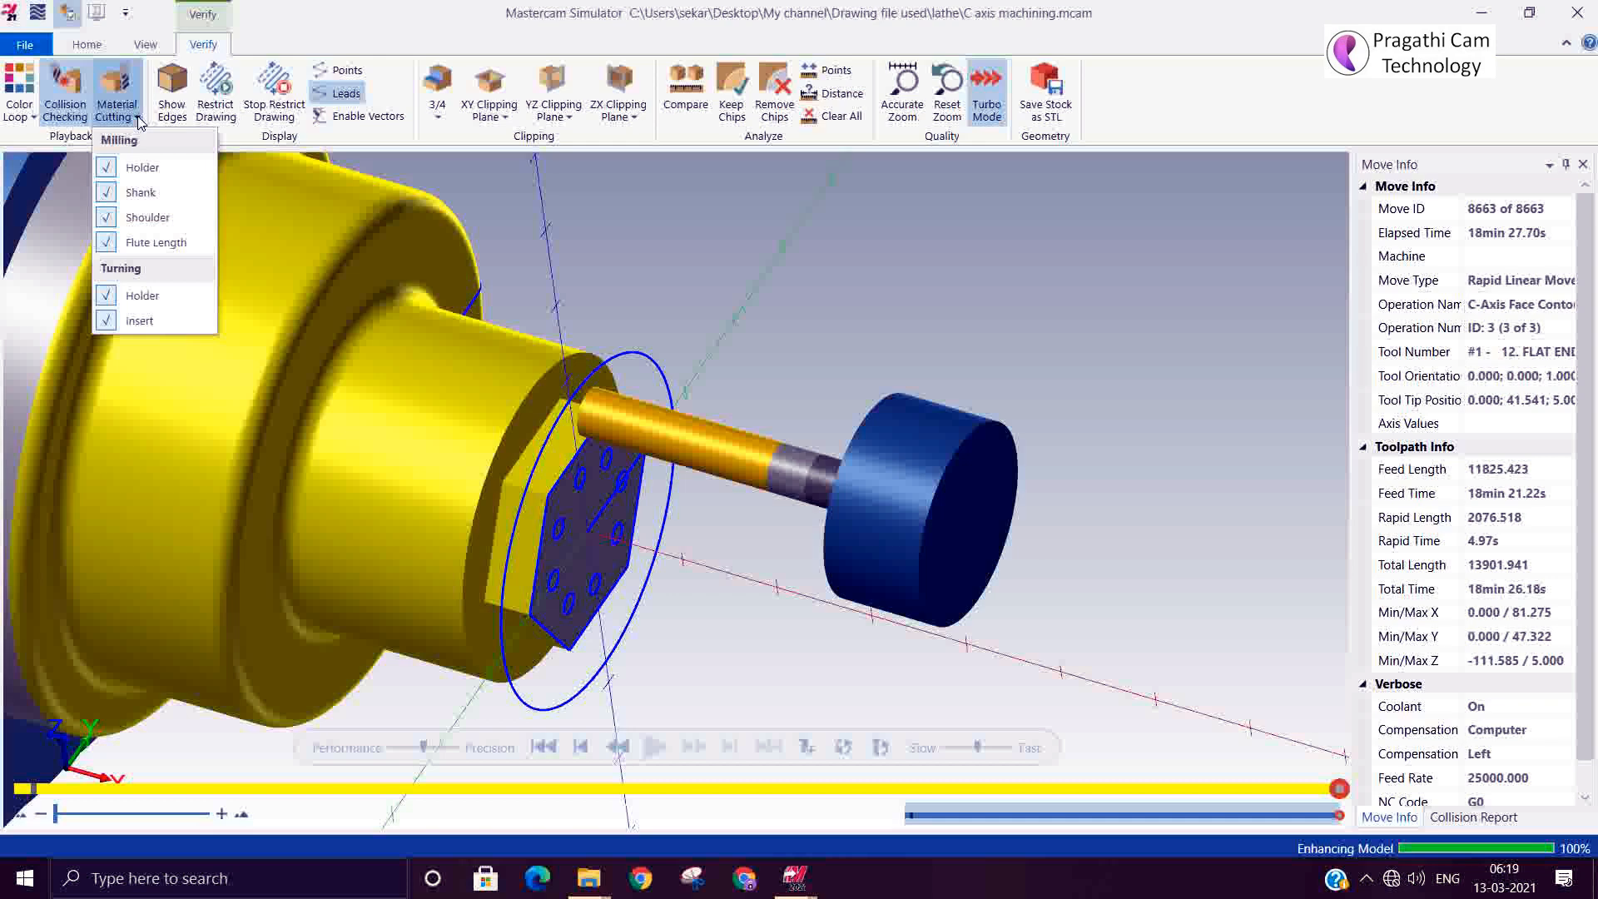
click(138, 118)
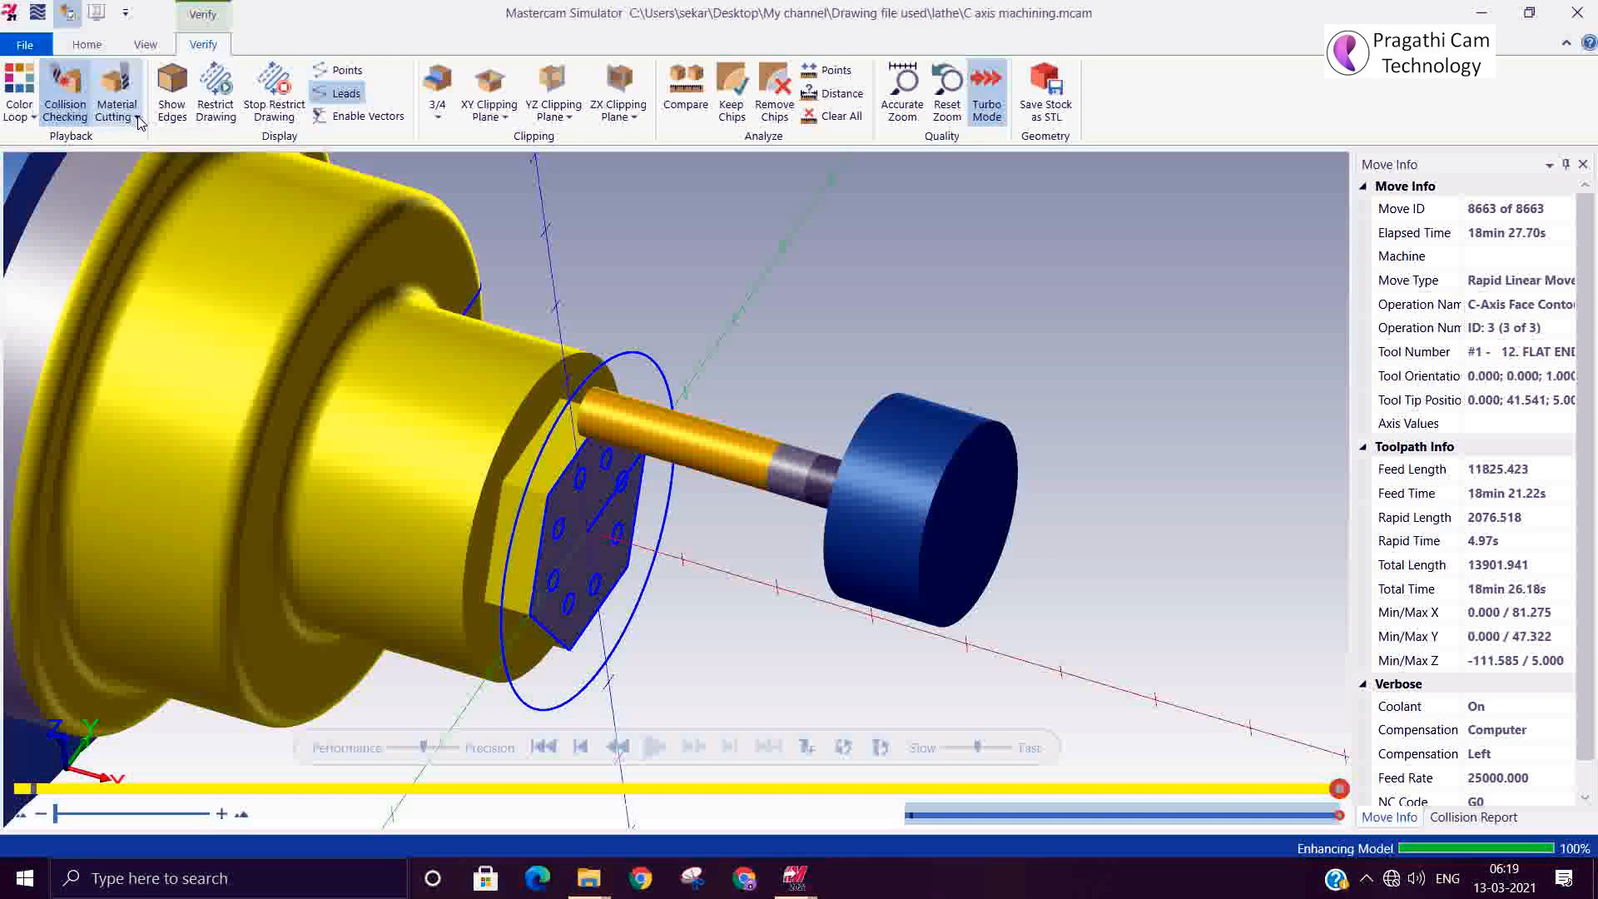
click(118, 96)
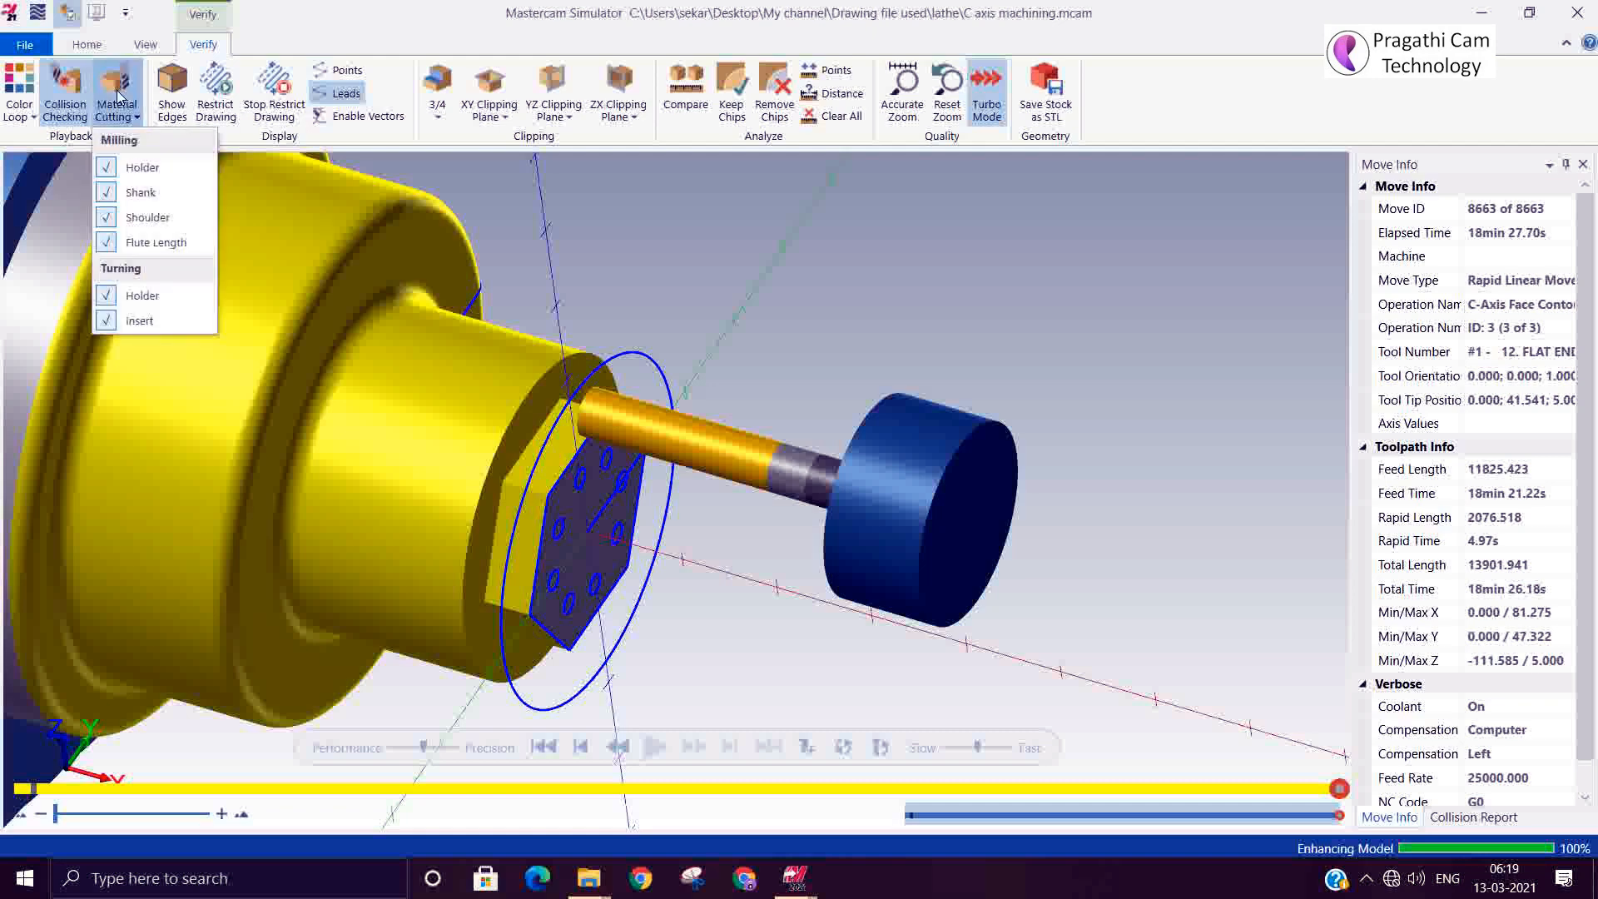
click(117, 95)
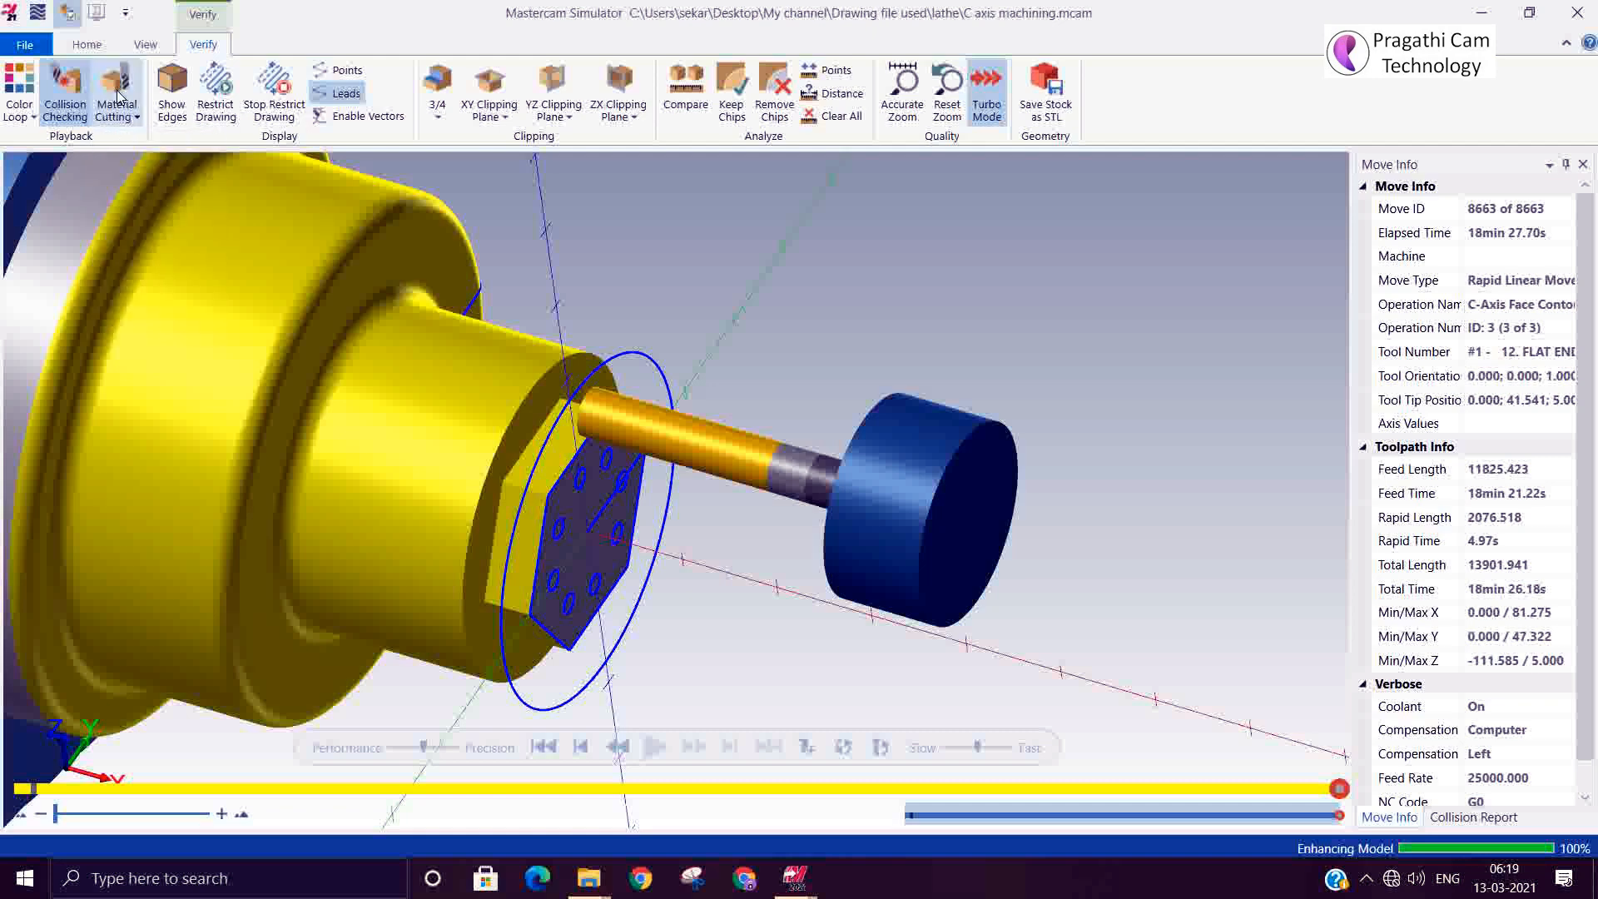
click(150, 48)
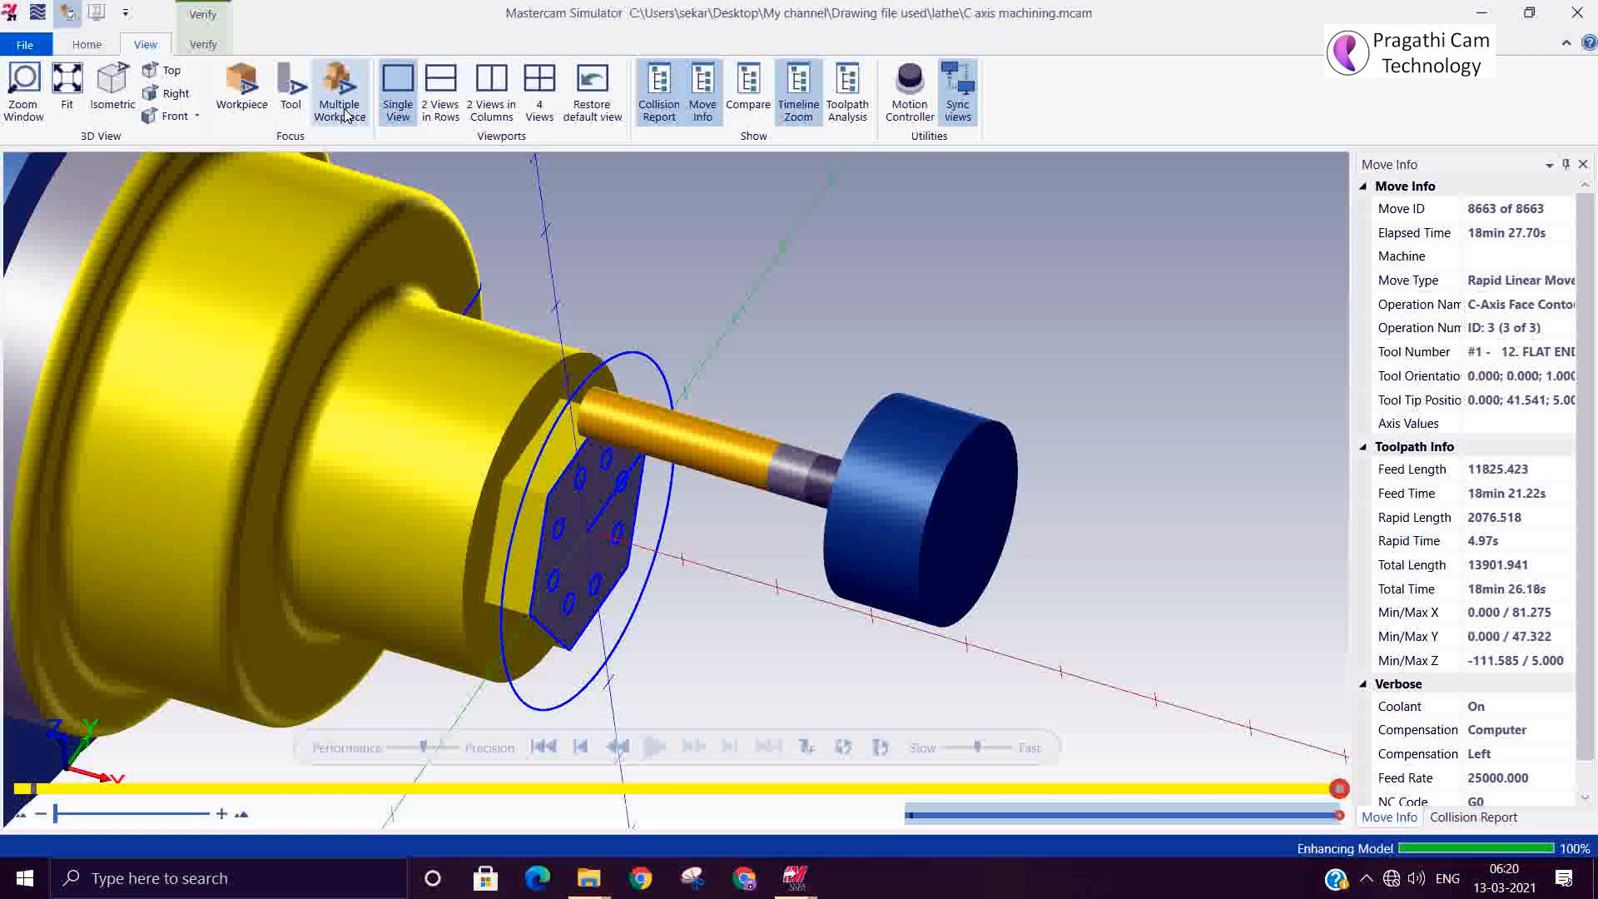
click(204, 45)
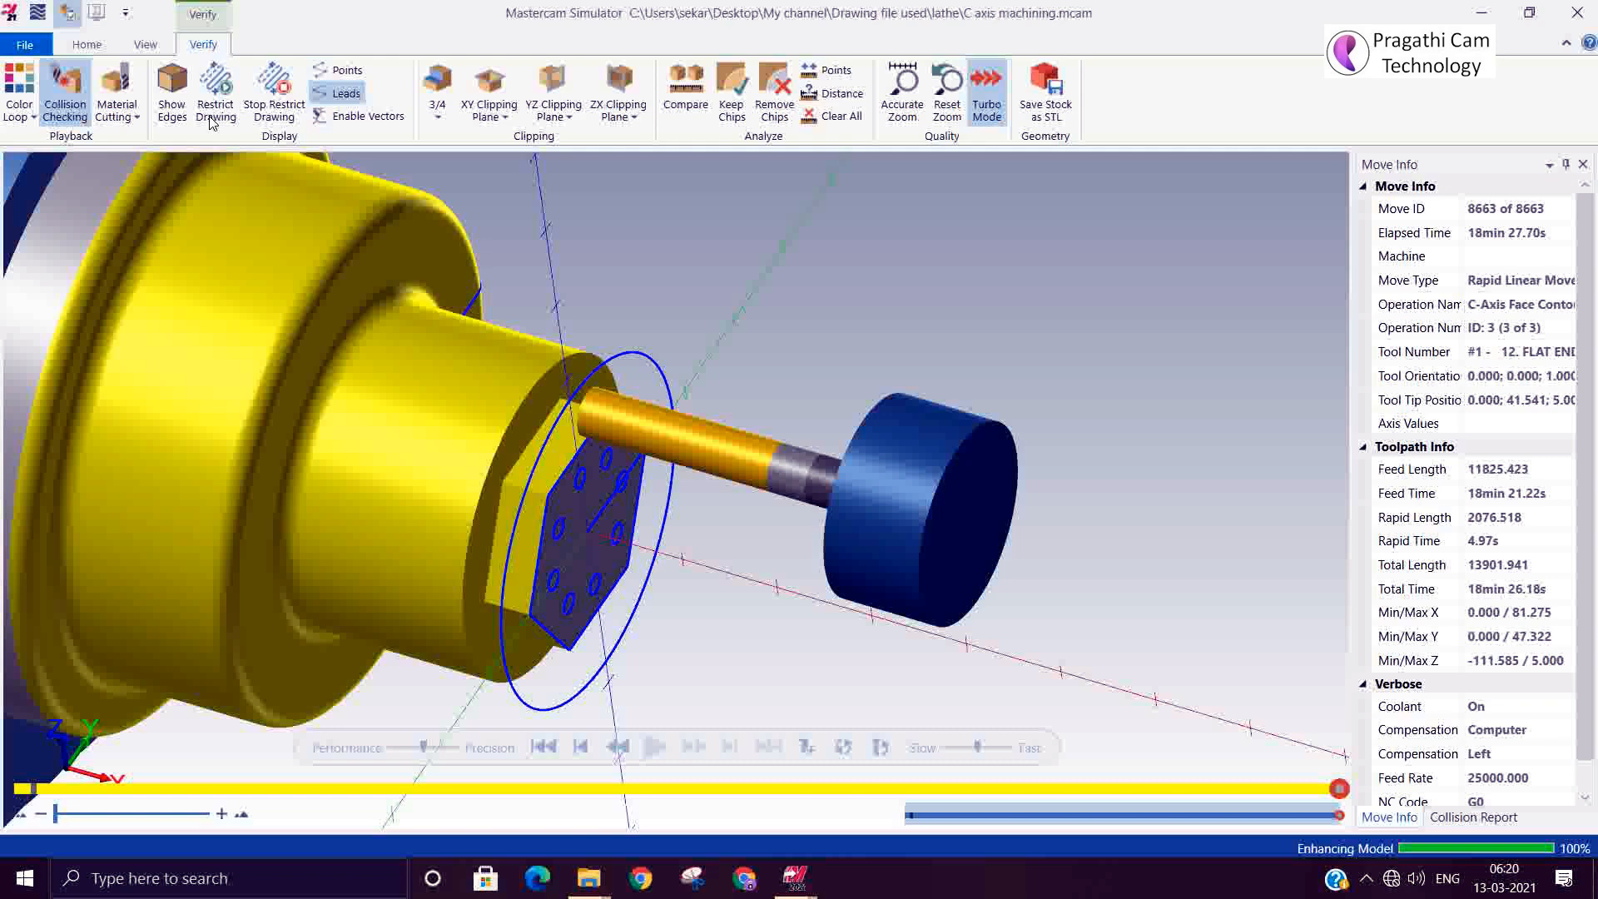
Close the simulator and post only the C-axis face contour operation to the NC file "C axis machining.NC"
click(1579, 25)
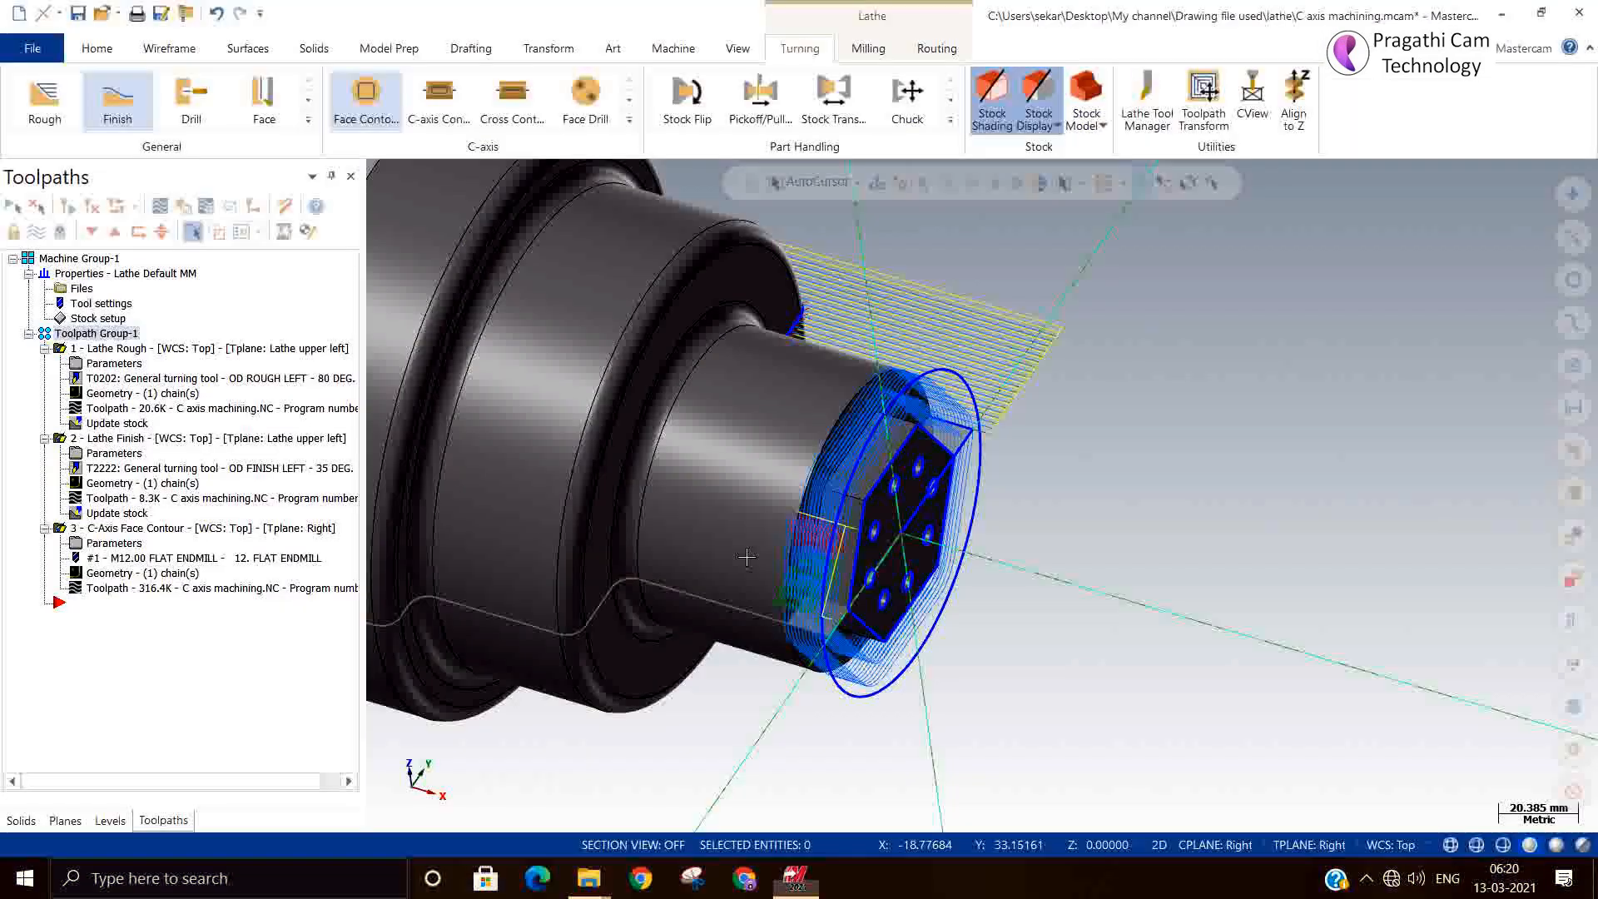
mouse_move(790, 619)
middle_down()
mouse_move(767, 641)
mouse_move(790, 593)
mouse_move(788, 617)
middle_up()
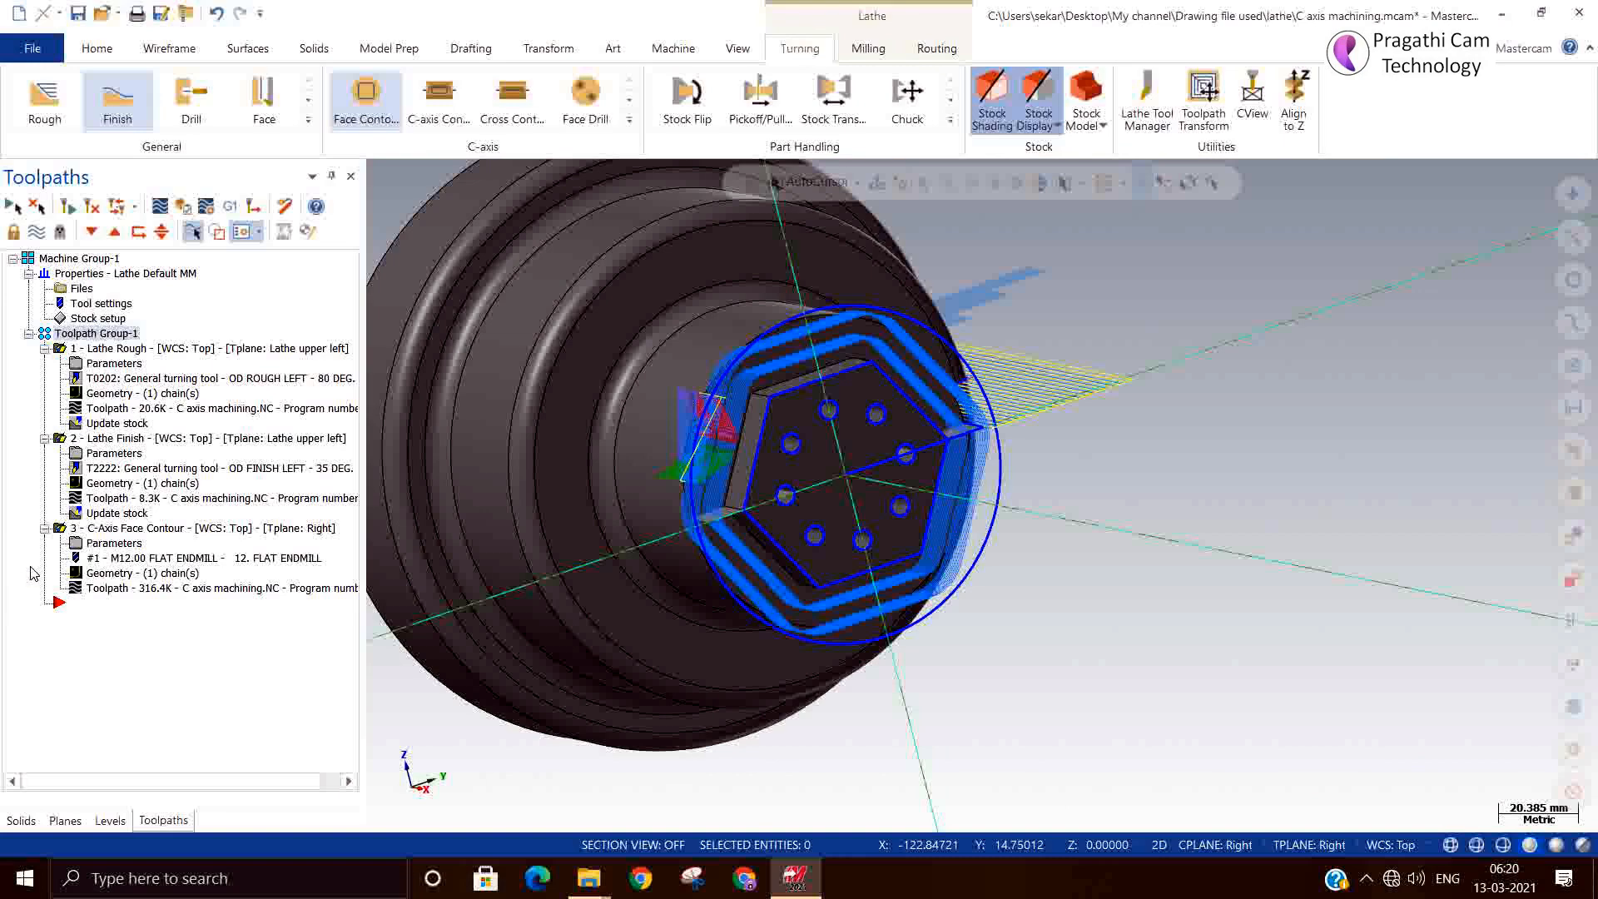
click(154, 529)
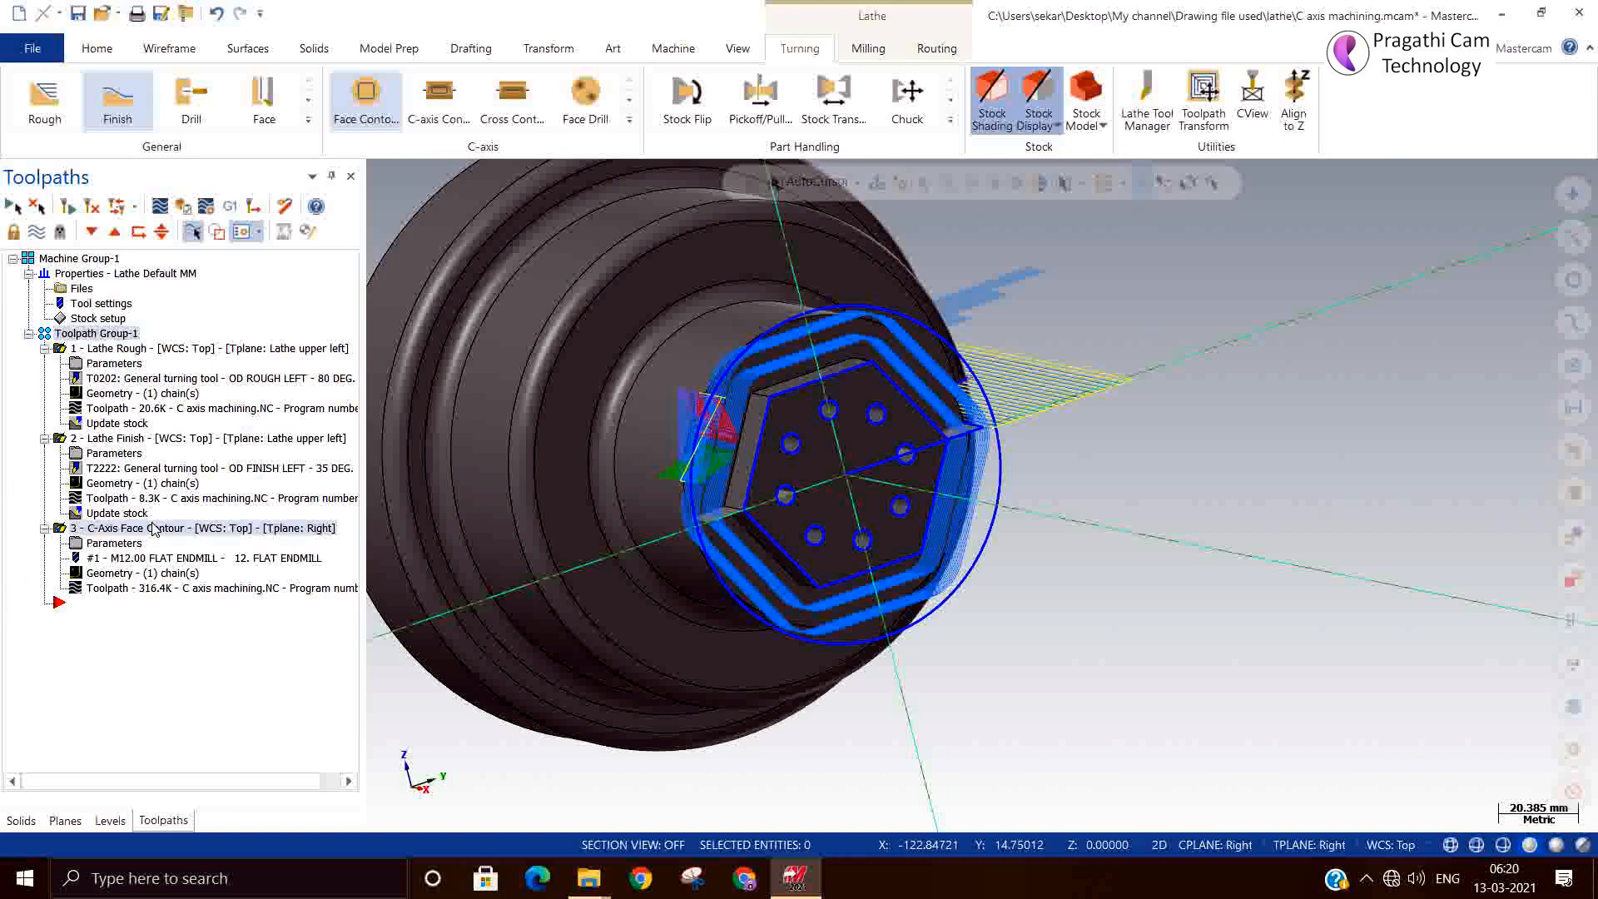
click(241, 208)
click(142, 603)
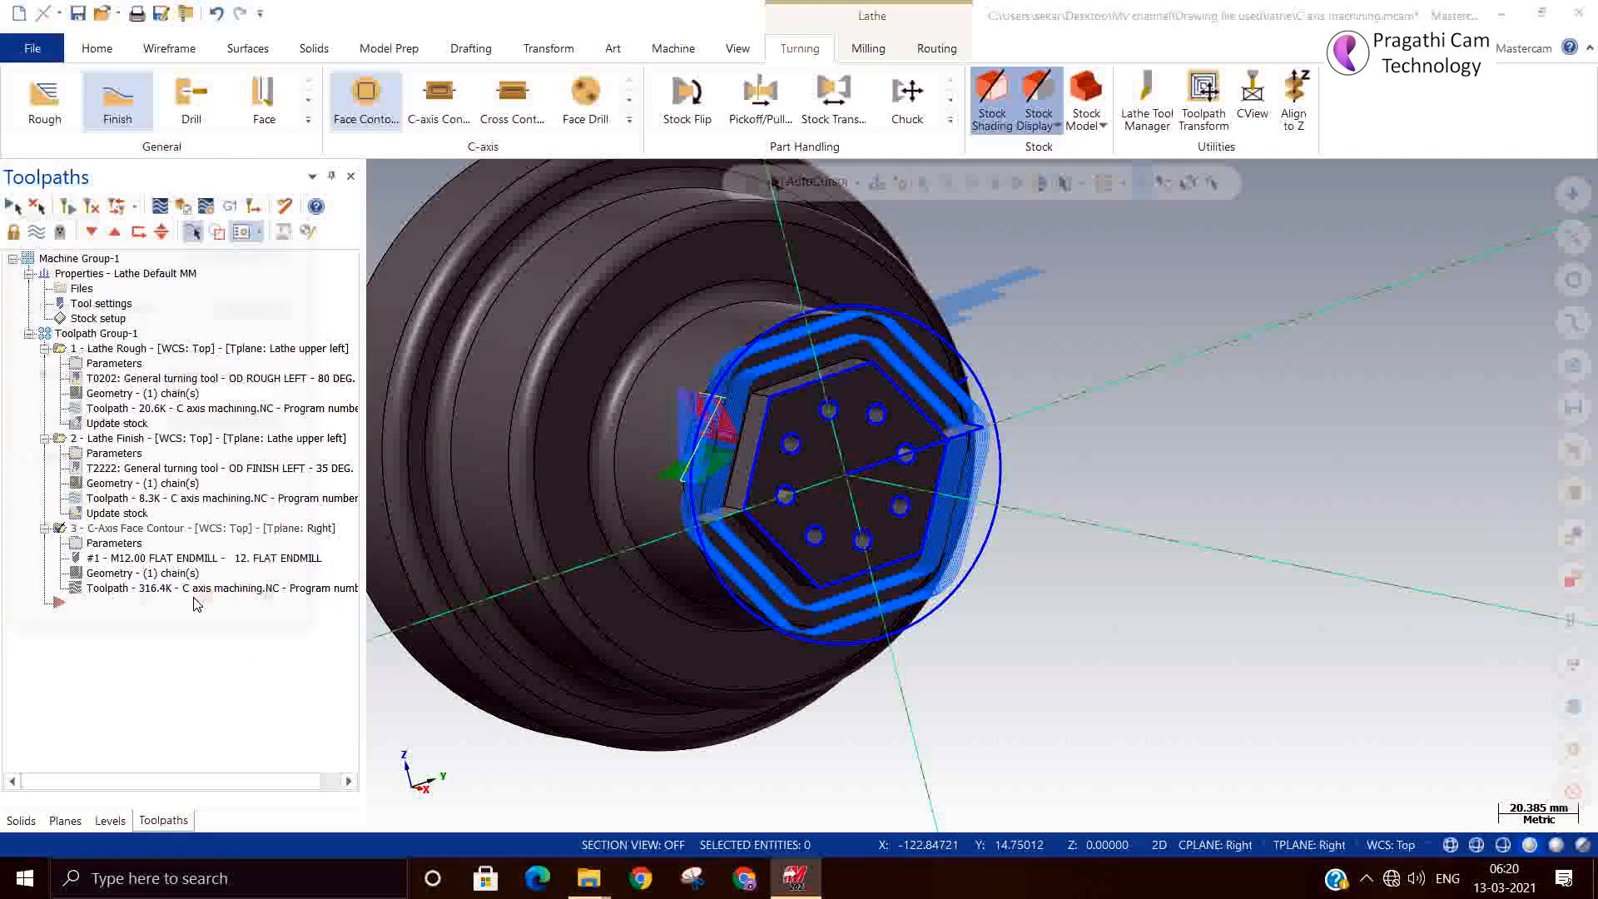
click(880, 499)
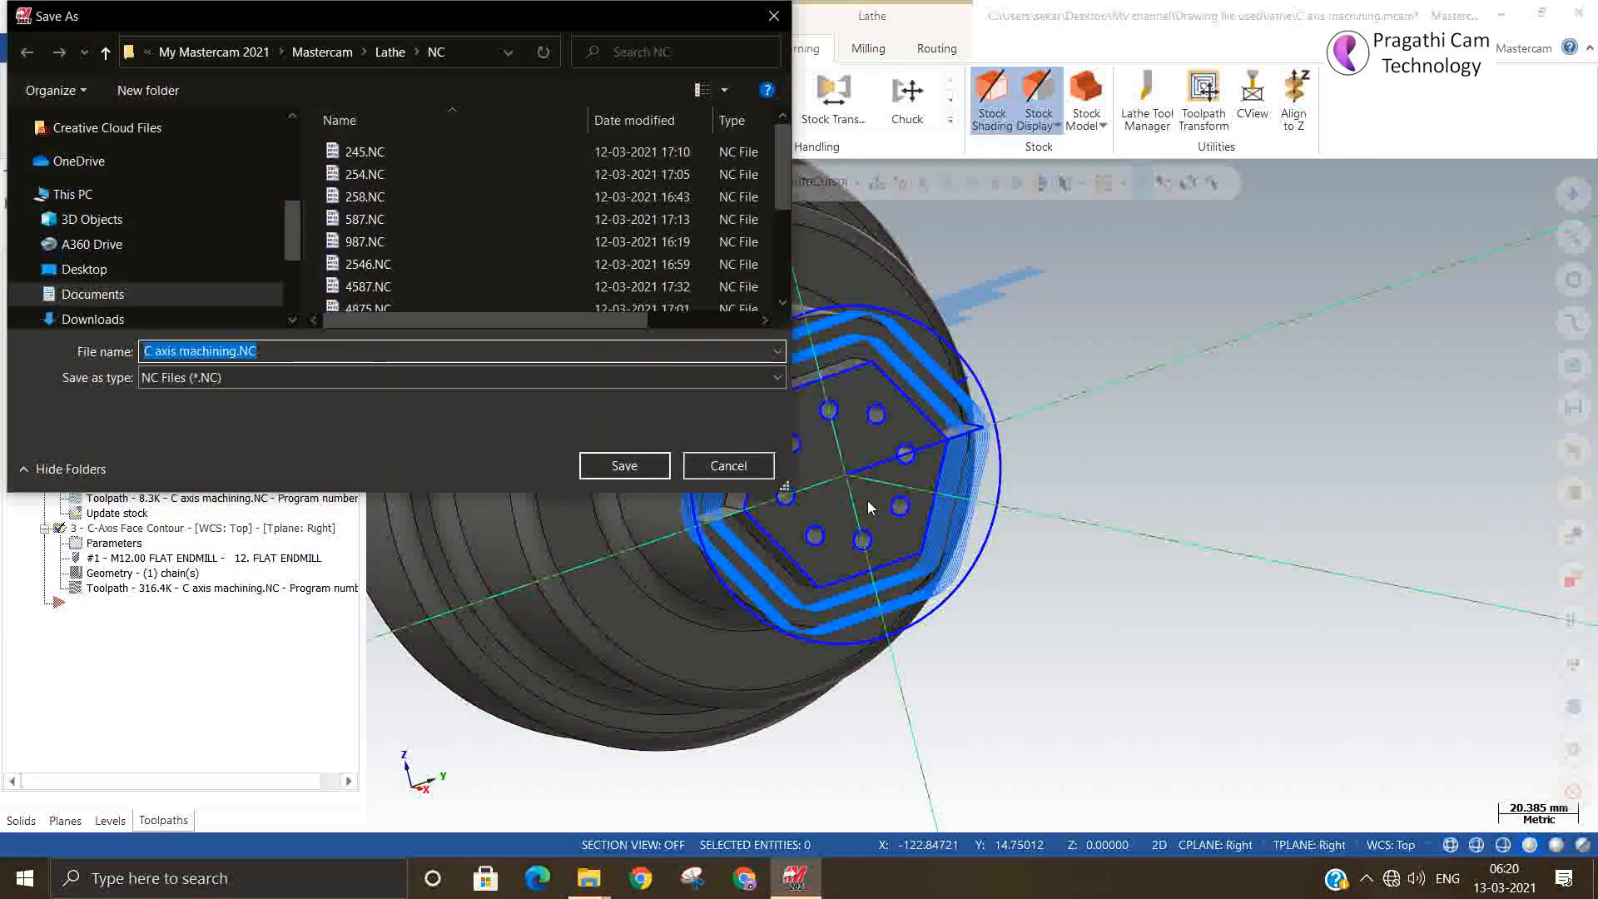
key(Return)
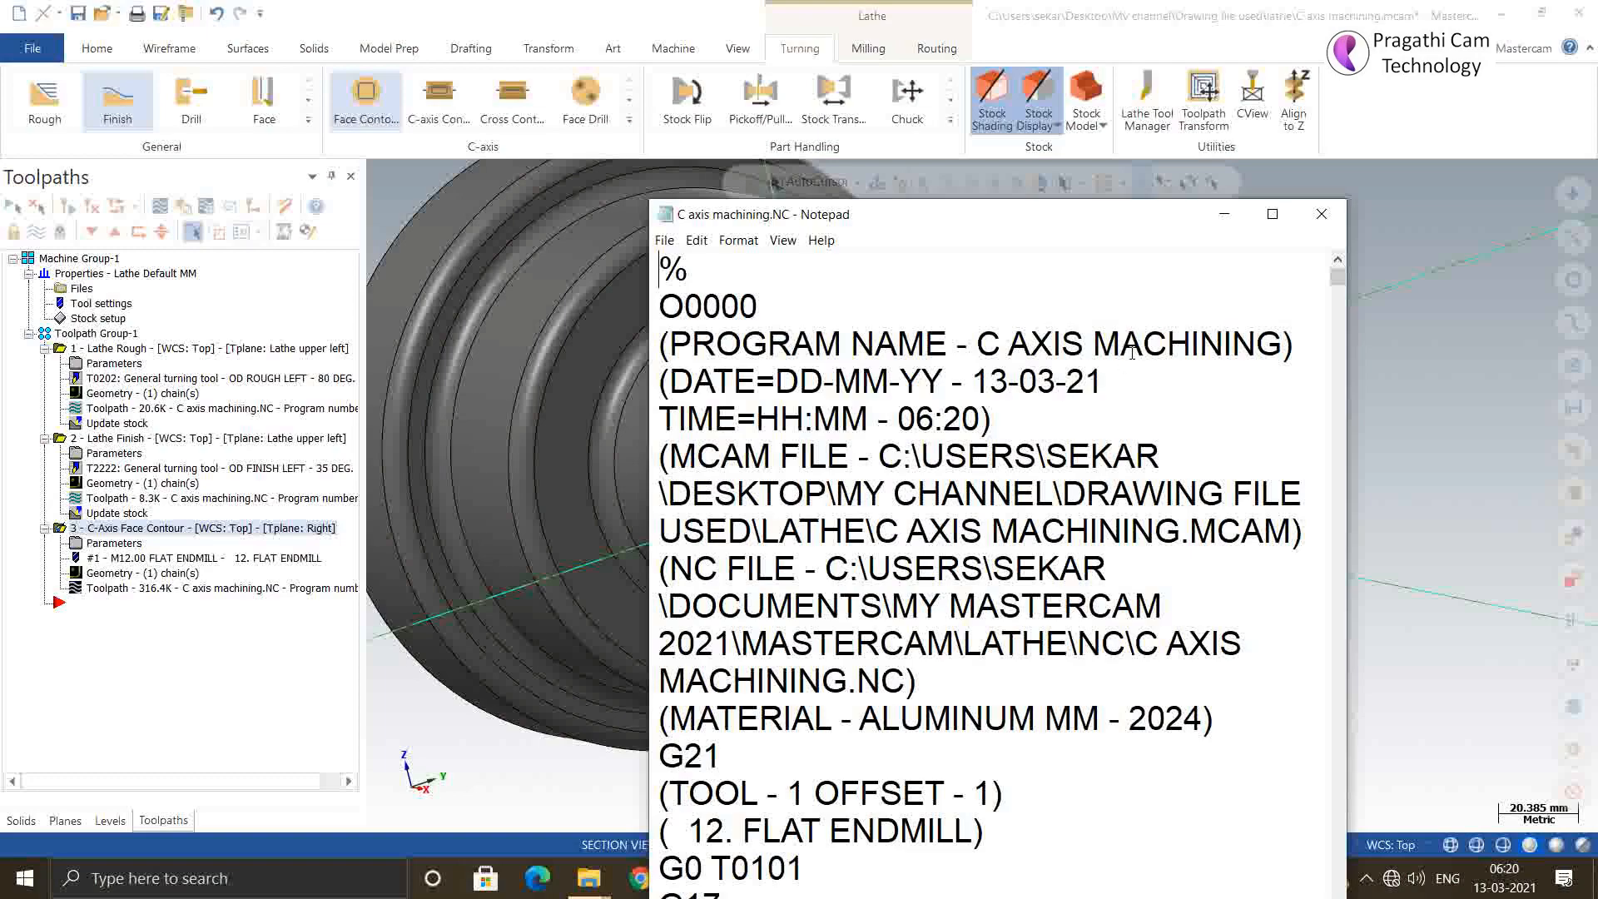
Enlarge the posted program in Notepad and examine its X and C axis moves
click(1272, 214)
scroll(494, 556, down, 2)
scroll(494, 556, down, 3)
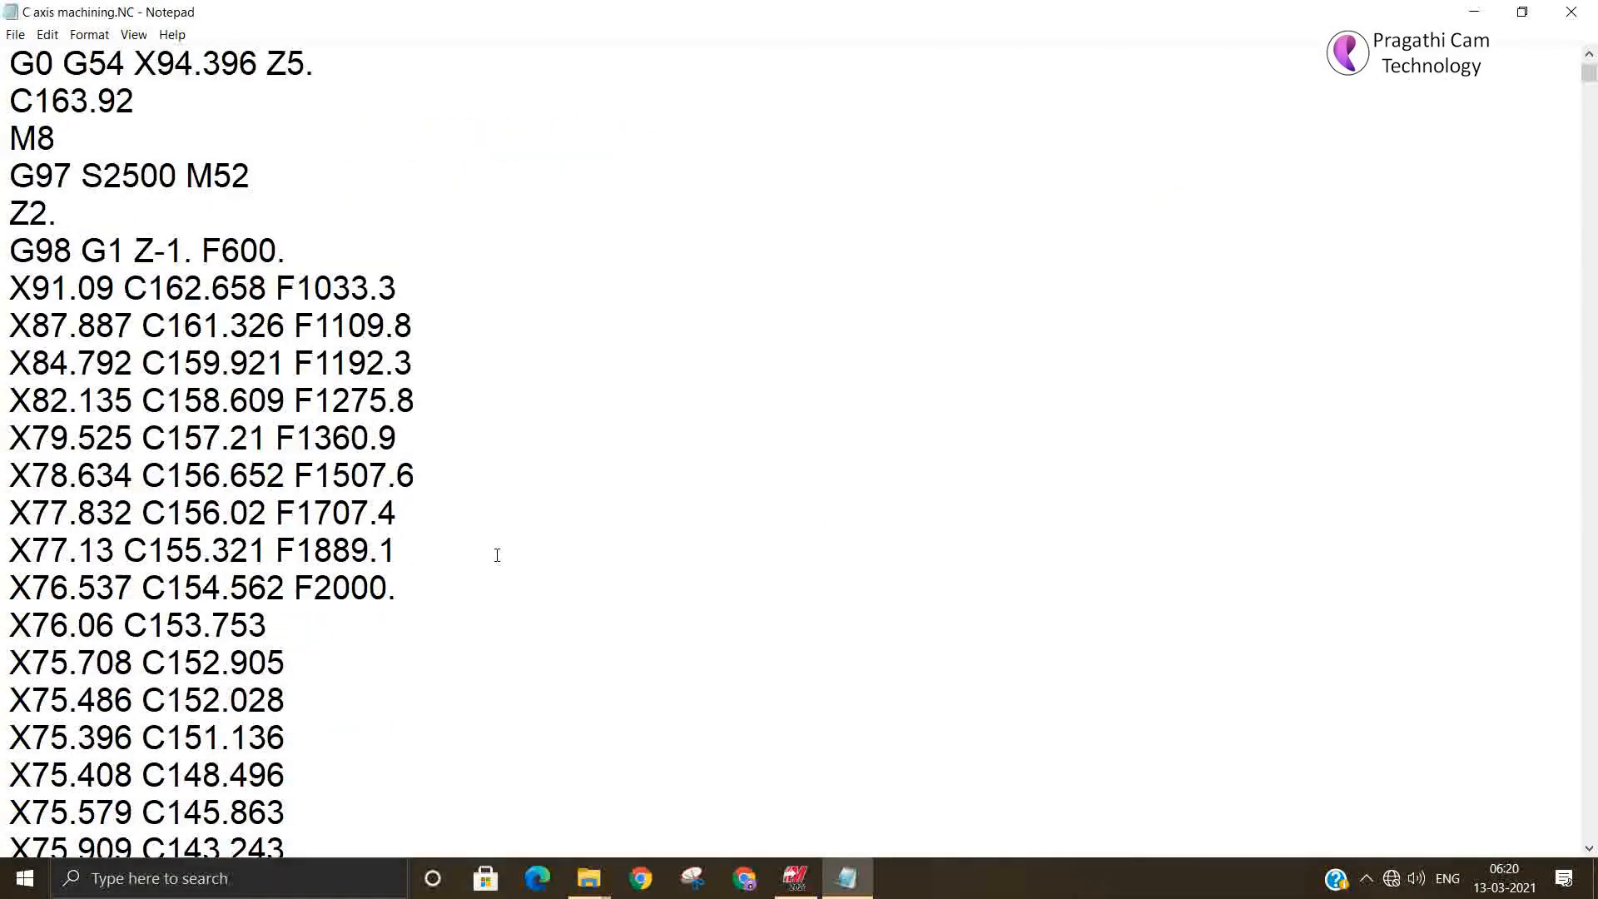
scroll(6, 457, down, 13)
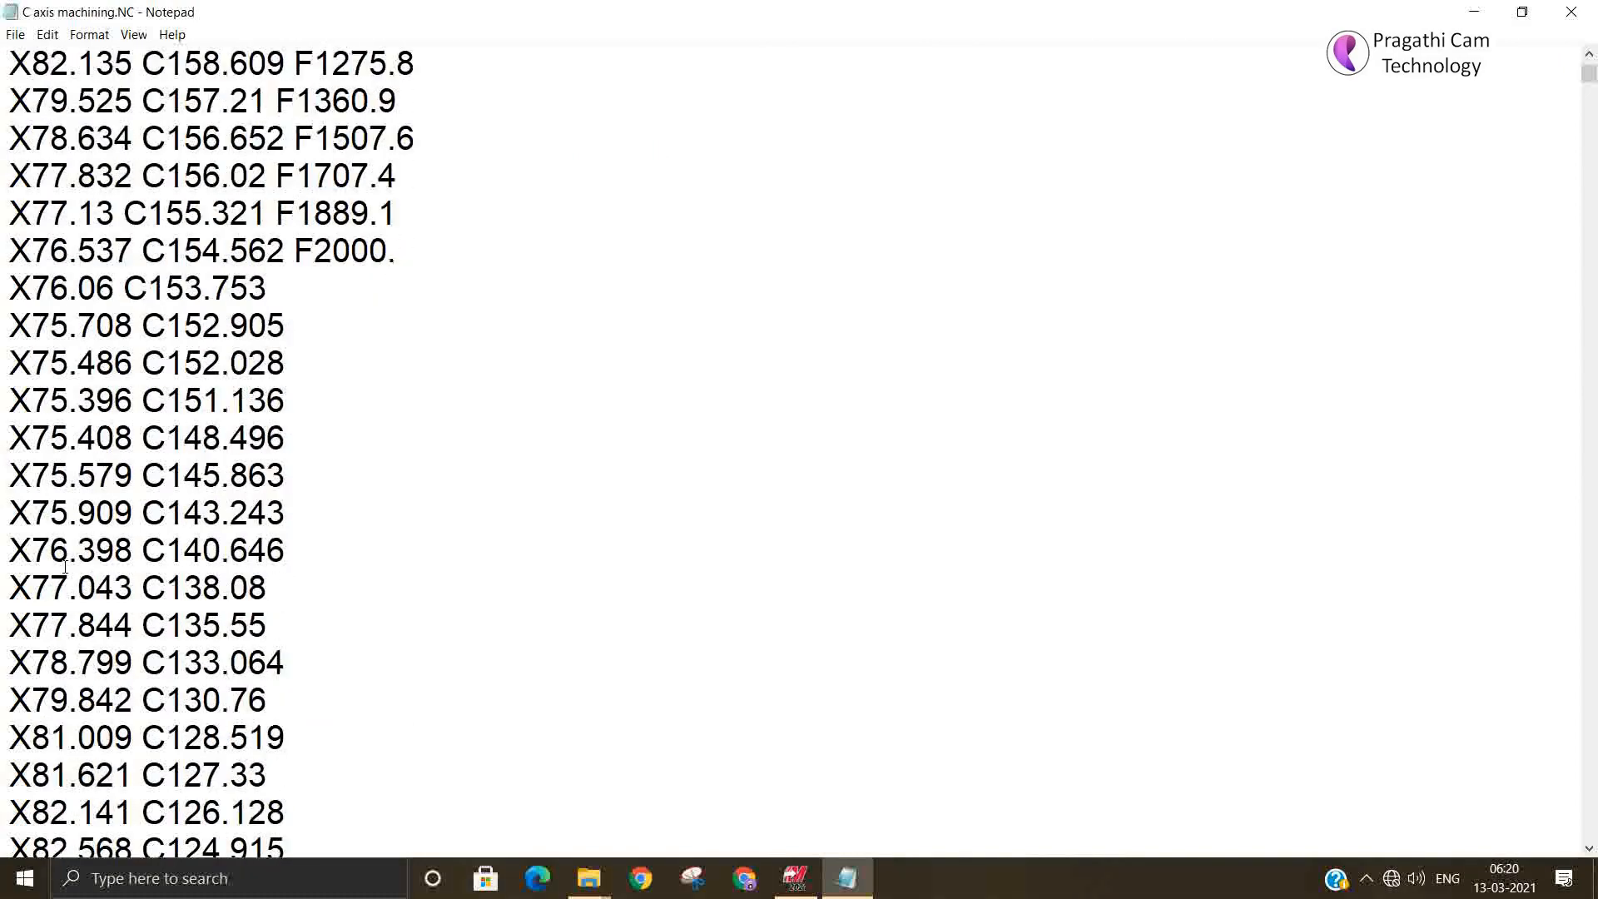
Read through the remaining X and C moves of the posted program and close the NC file
scroll(67, 566, down, 17)
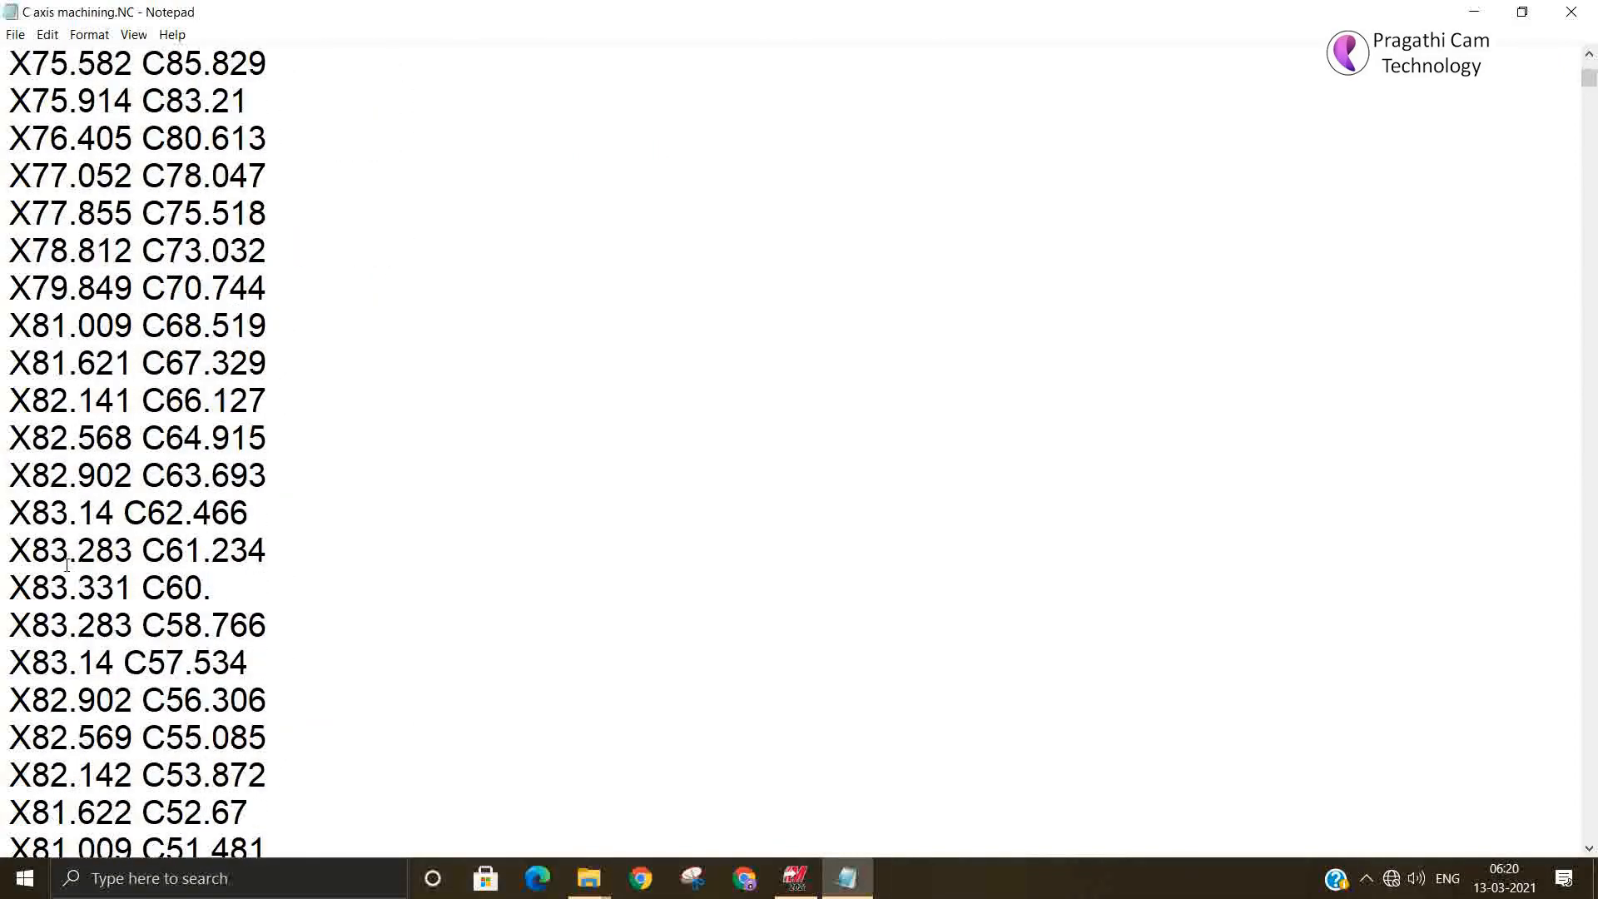
scroll(71, 560, down, 11)
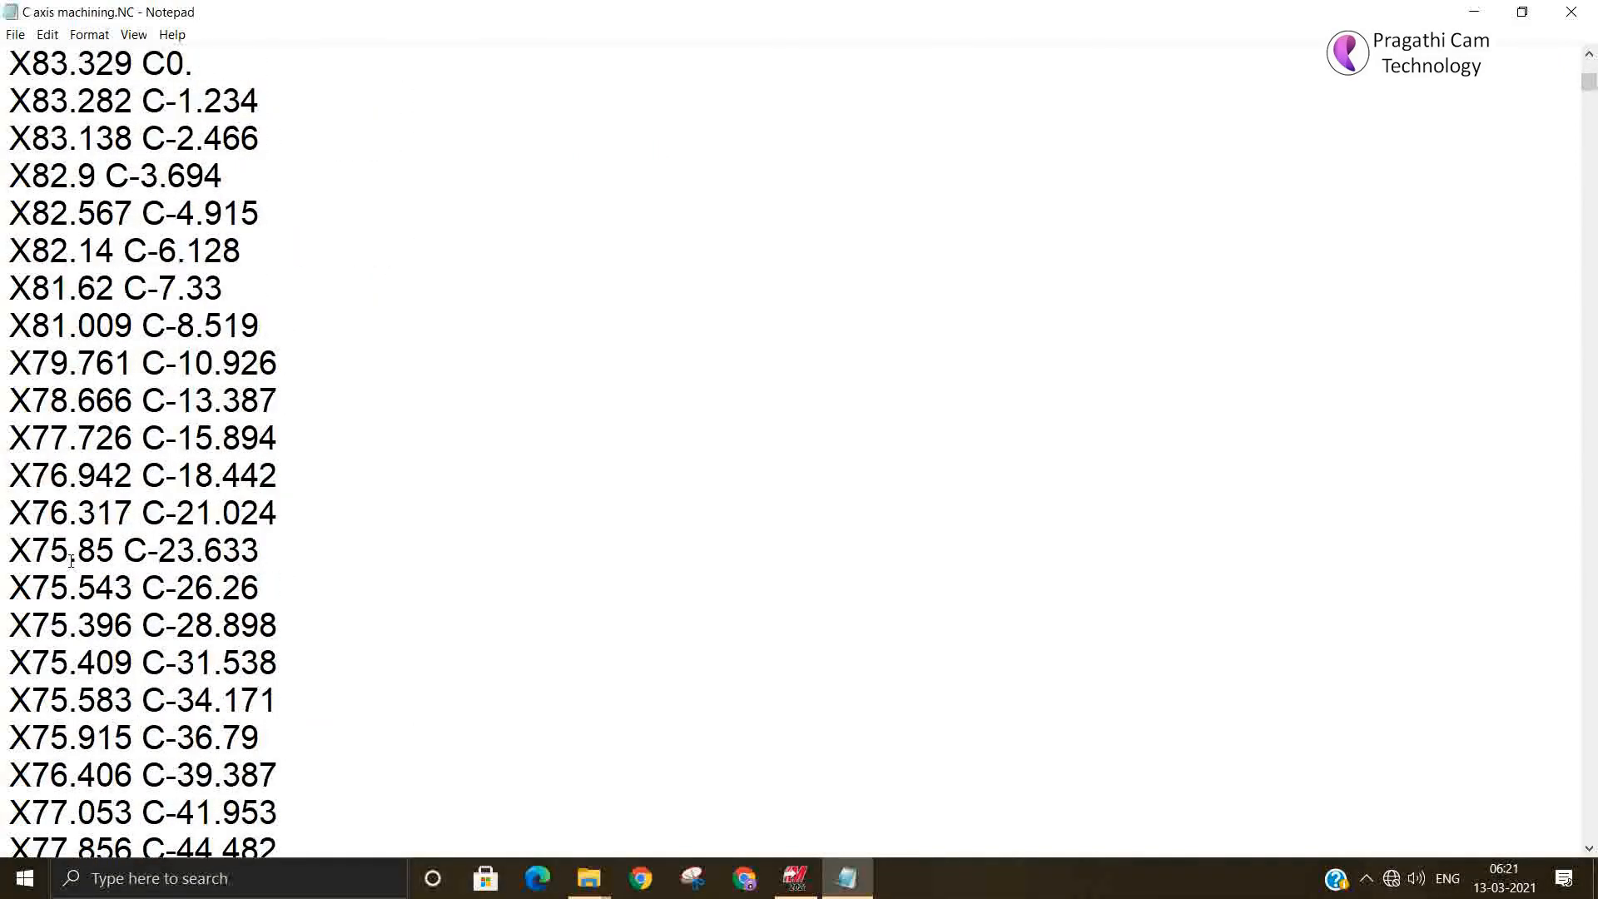
scroll(71, 560, down, 3)
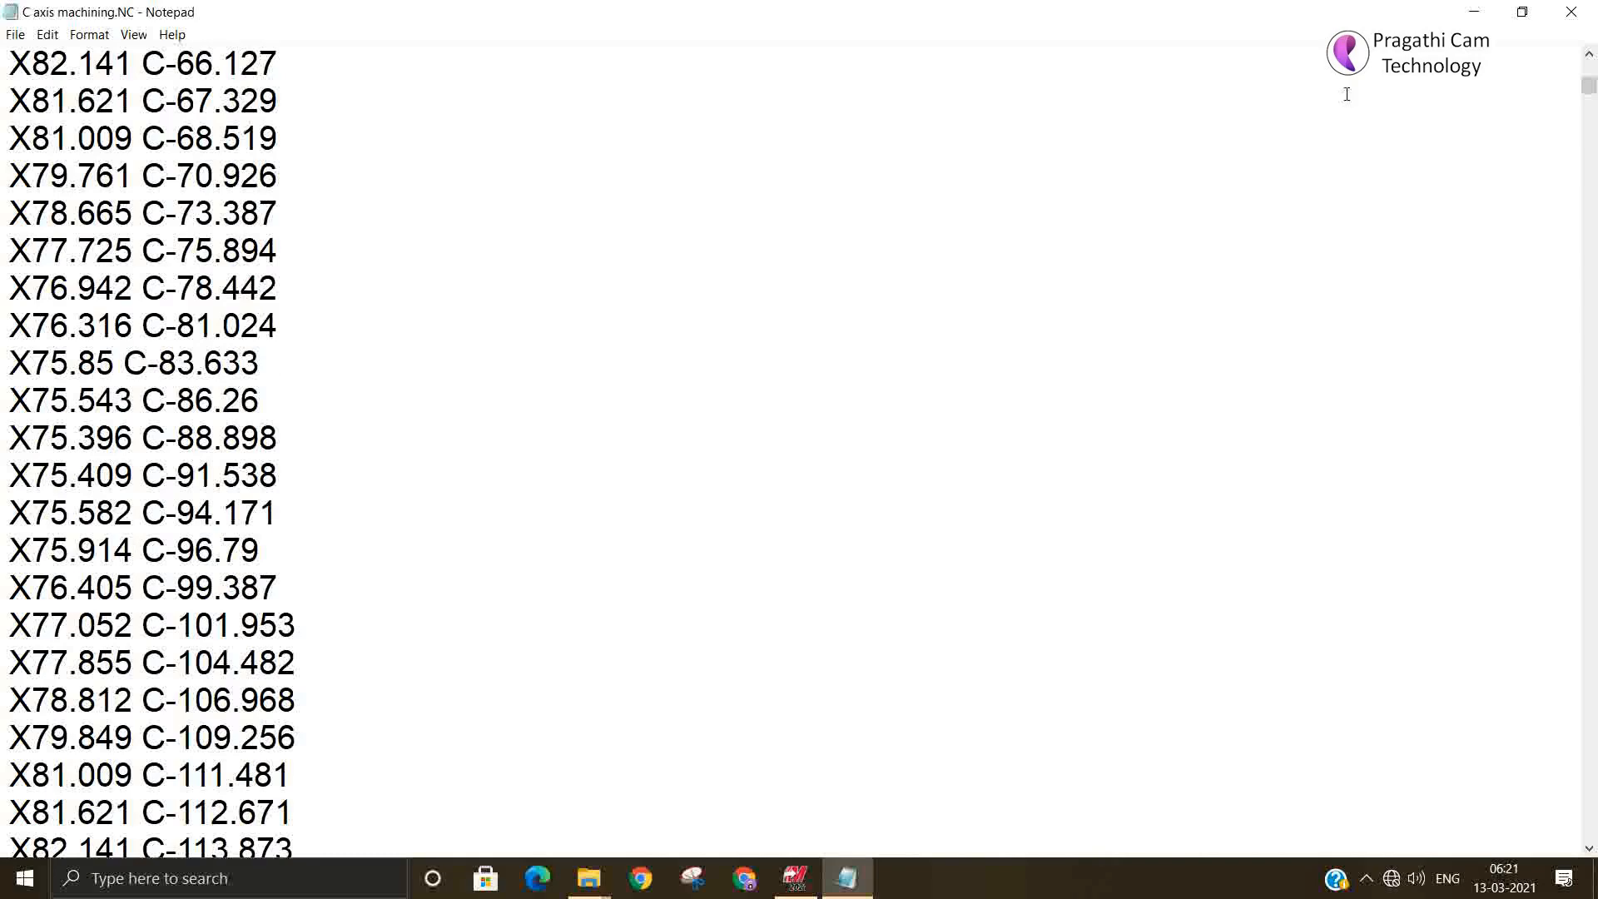
click(1571, 12)
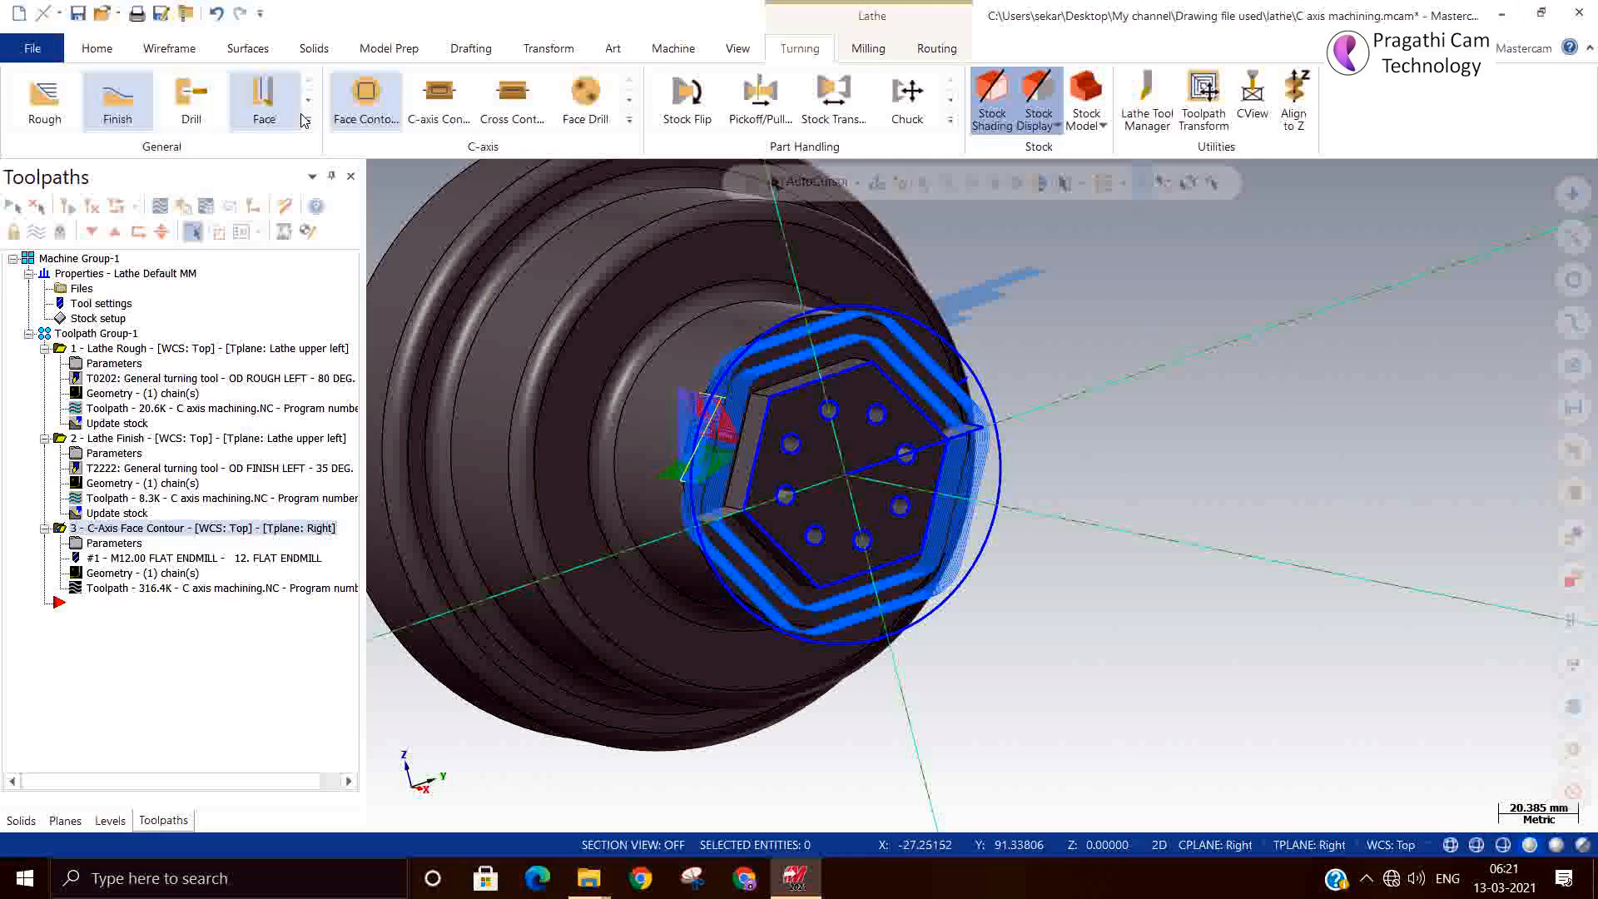
click(629, 119)
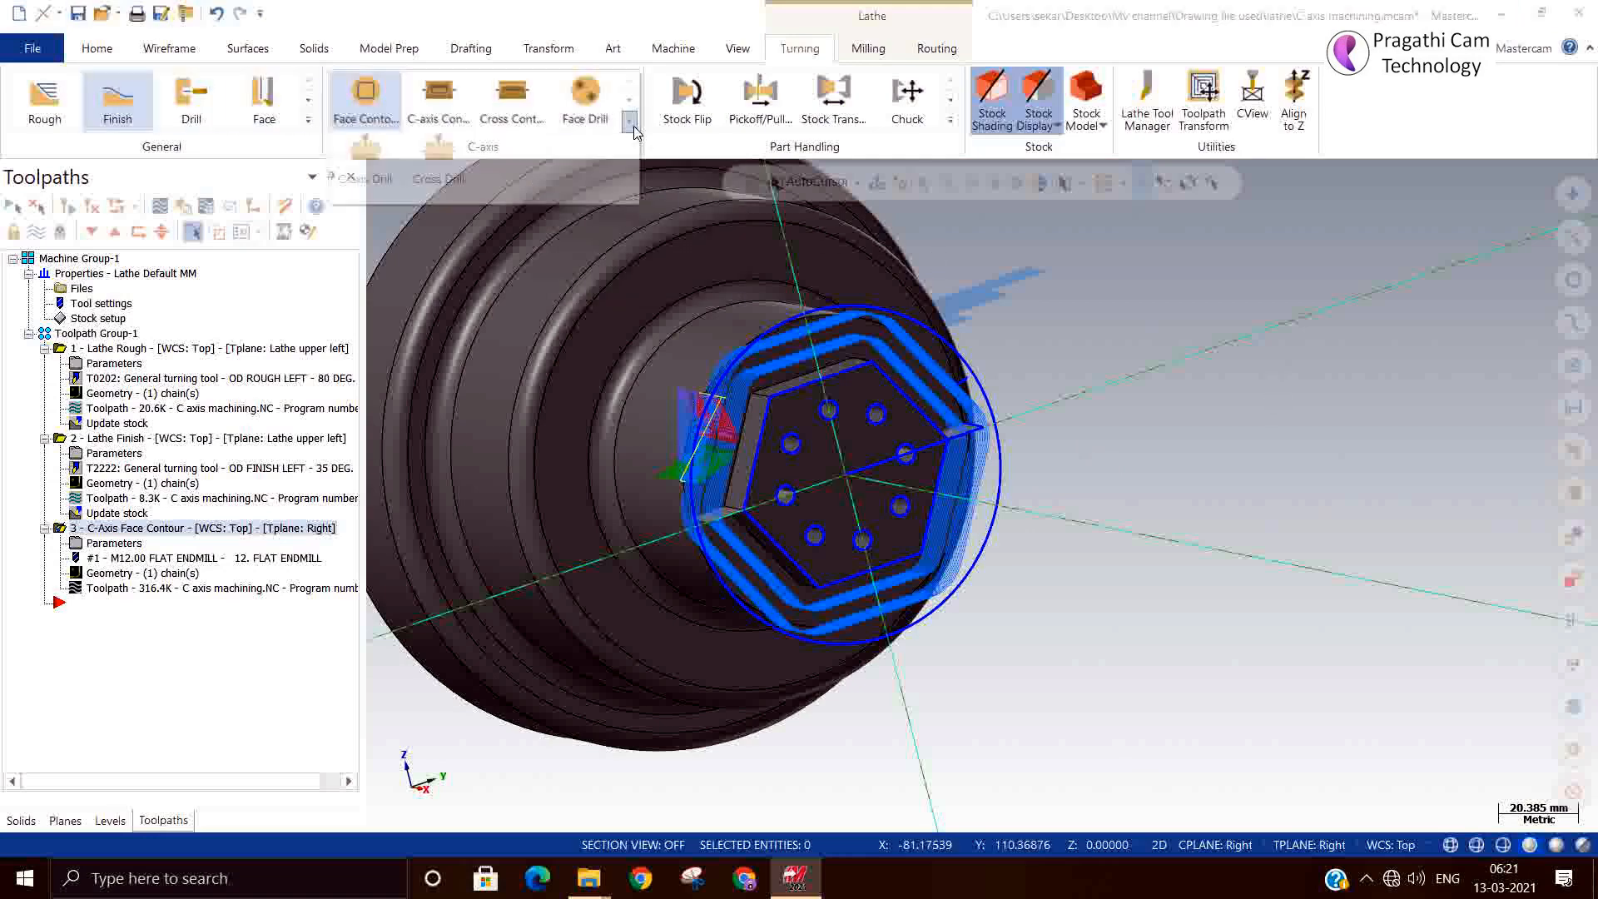
click(608, 112)
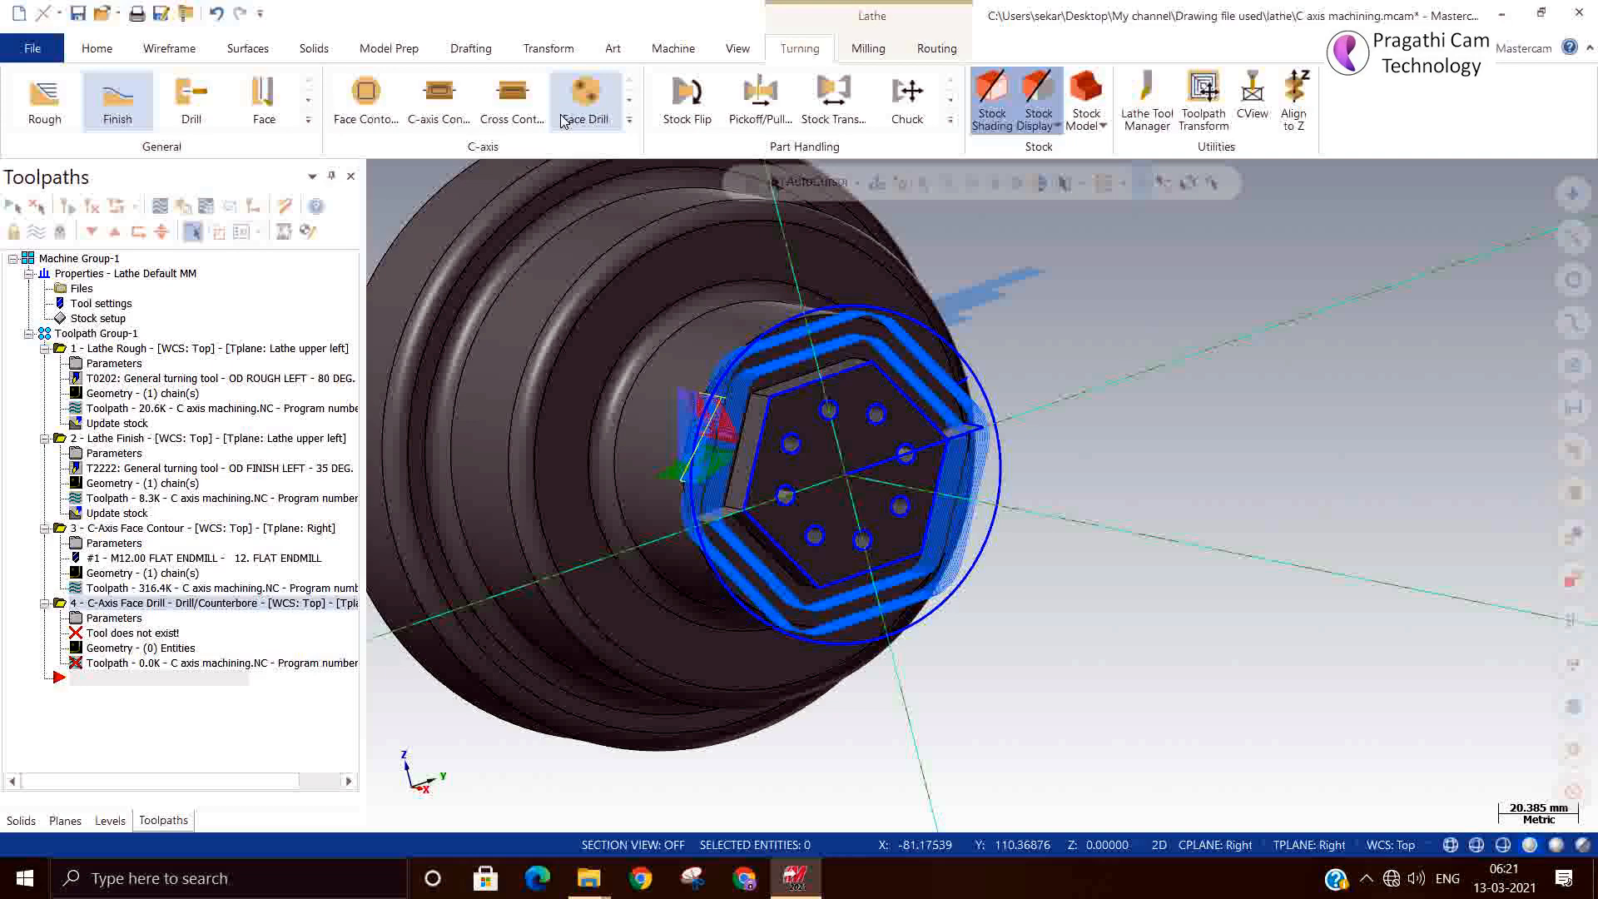
scroll(1067, 606, up, 3)
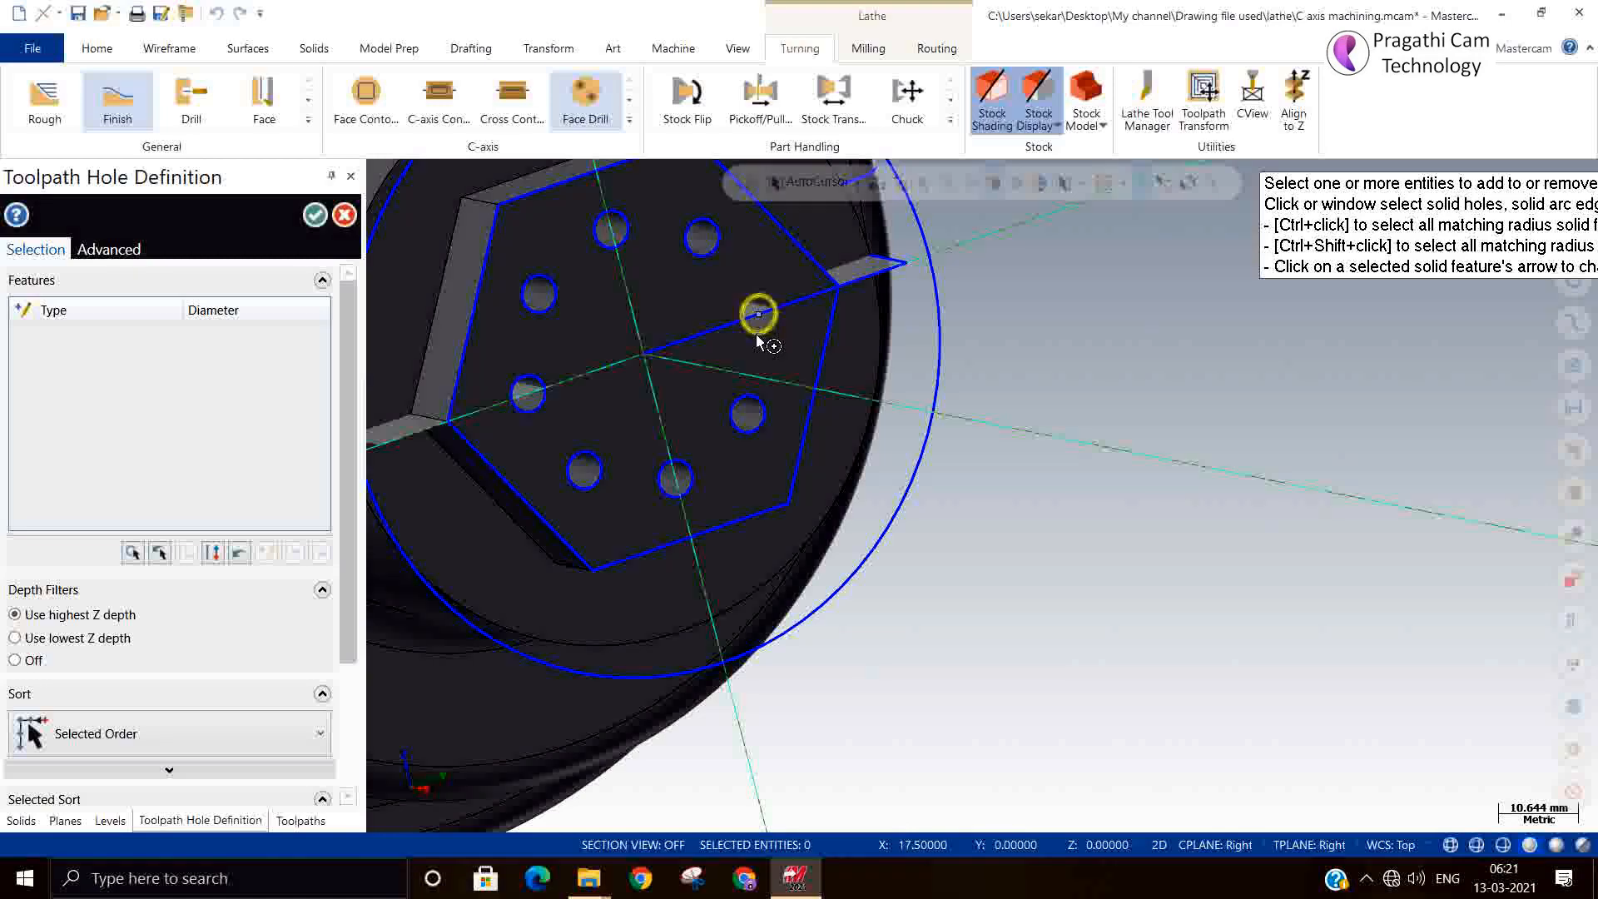
click(752, 437)
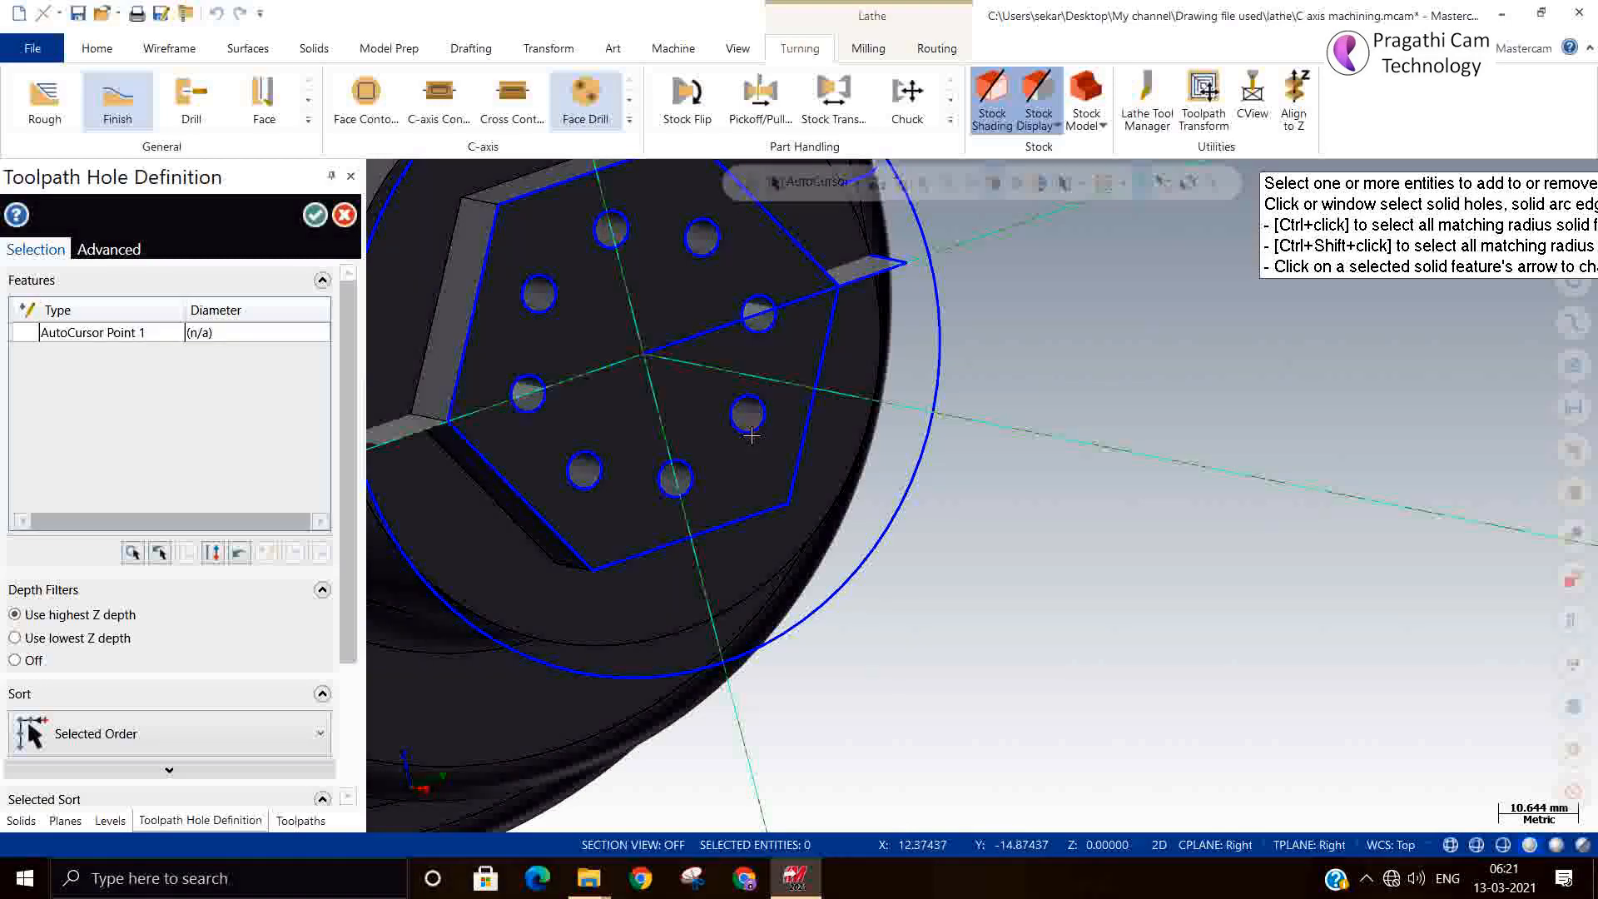
click(79, 335)
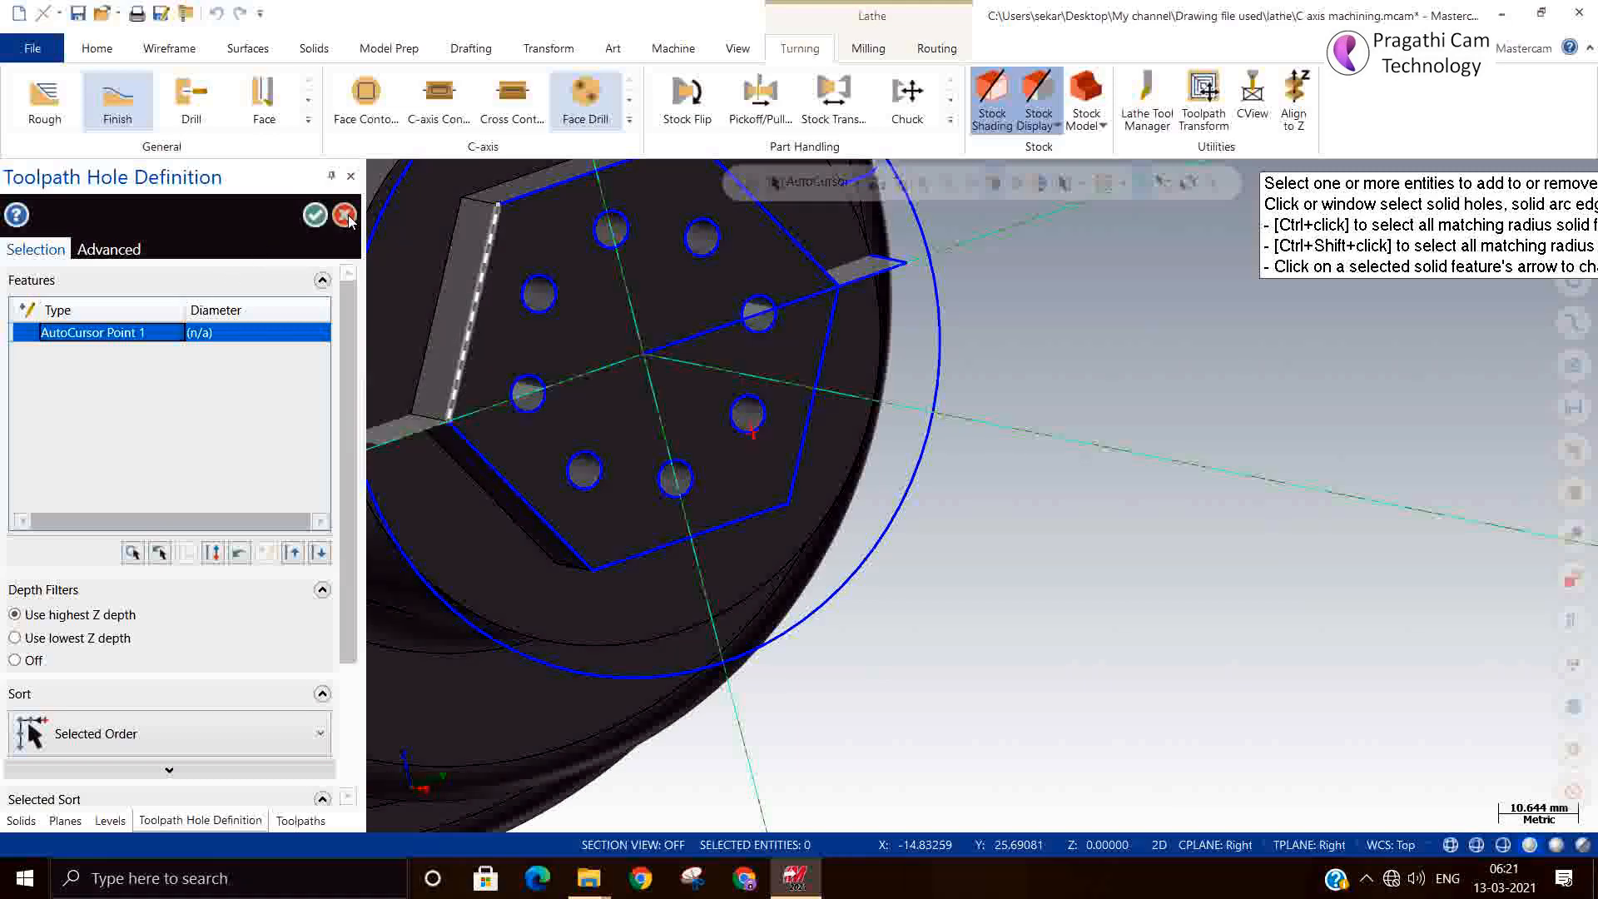
click(315, 215)
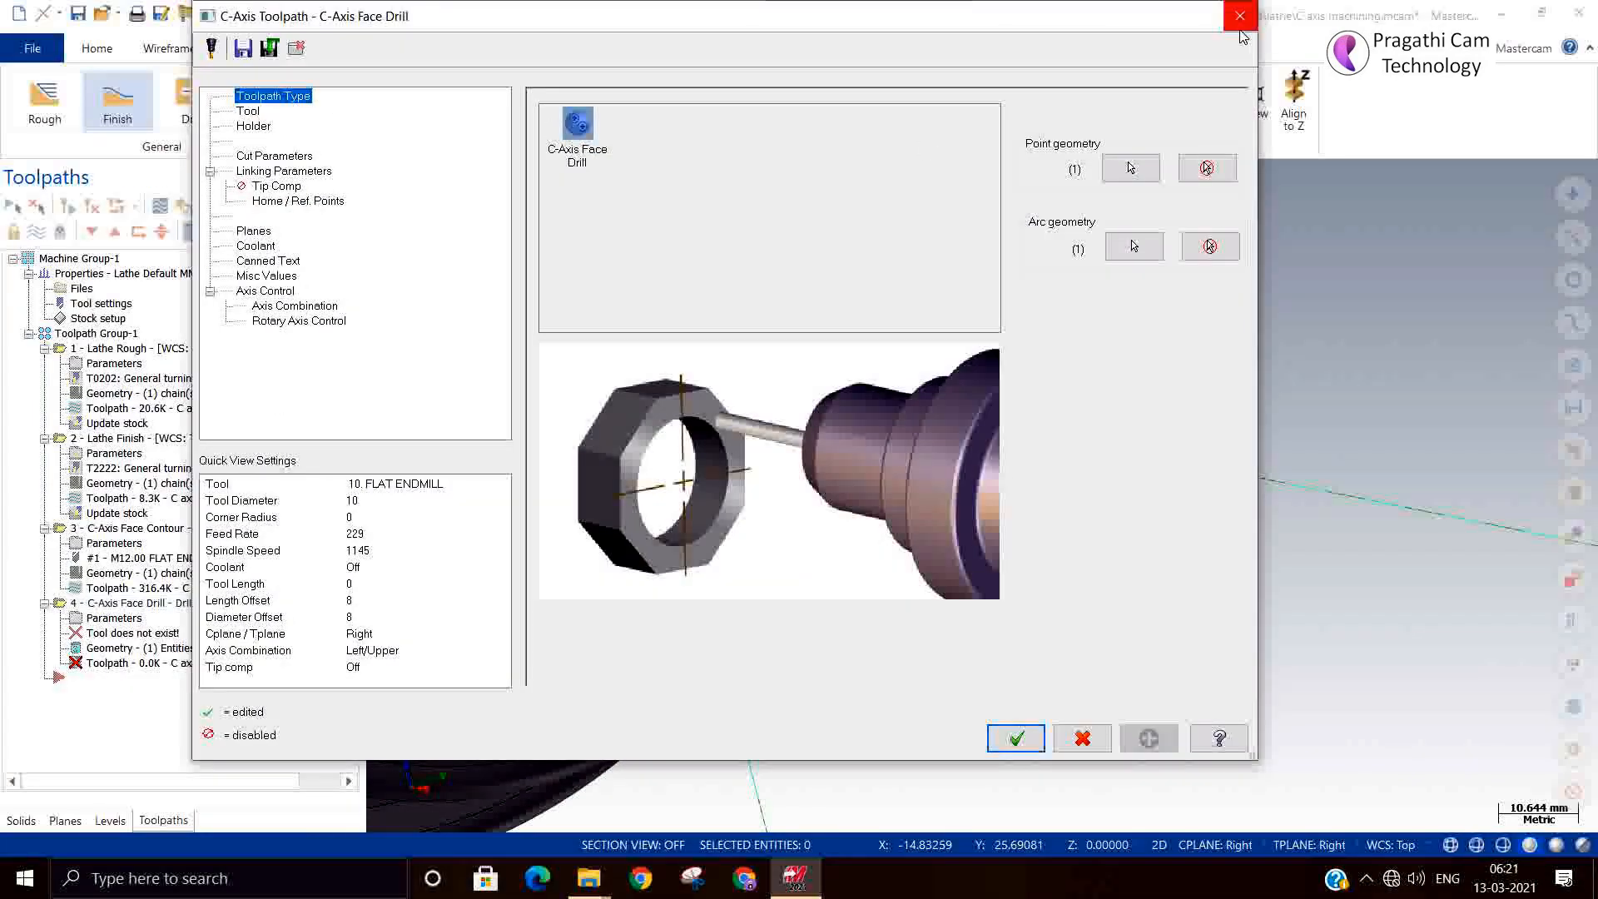
click(1238, 17)
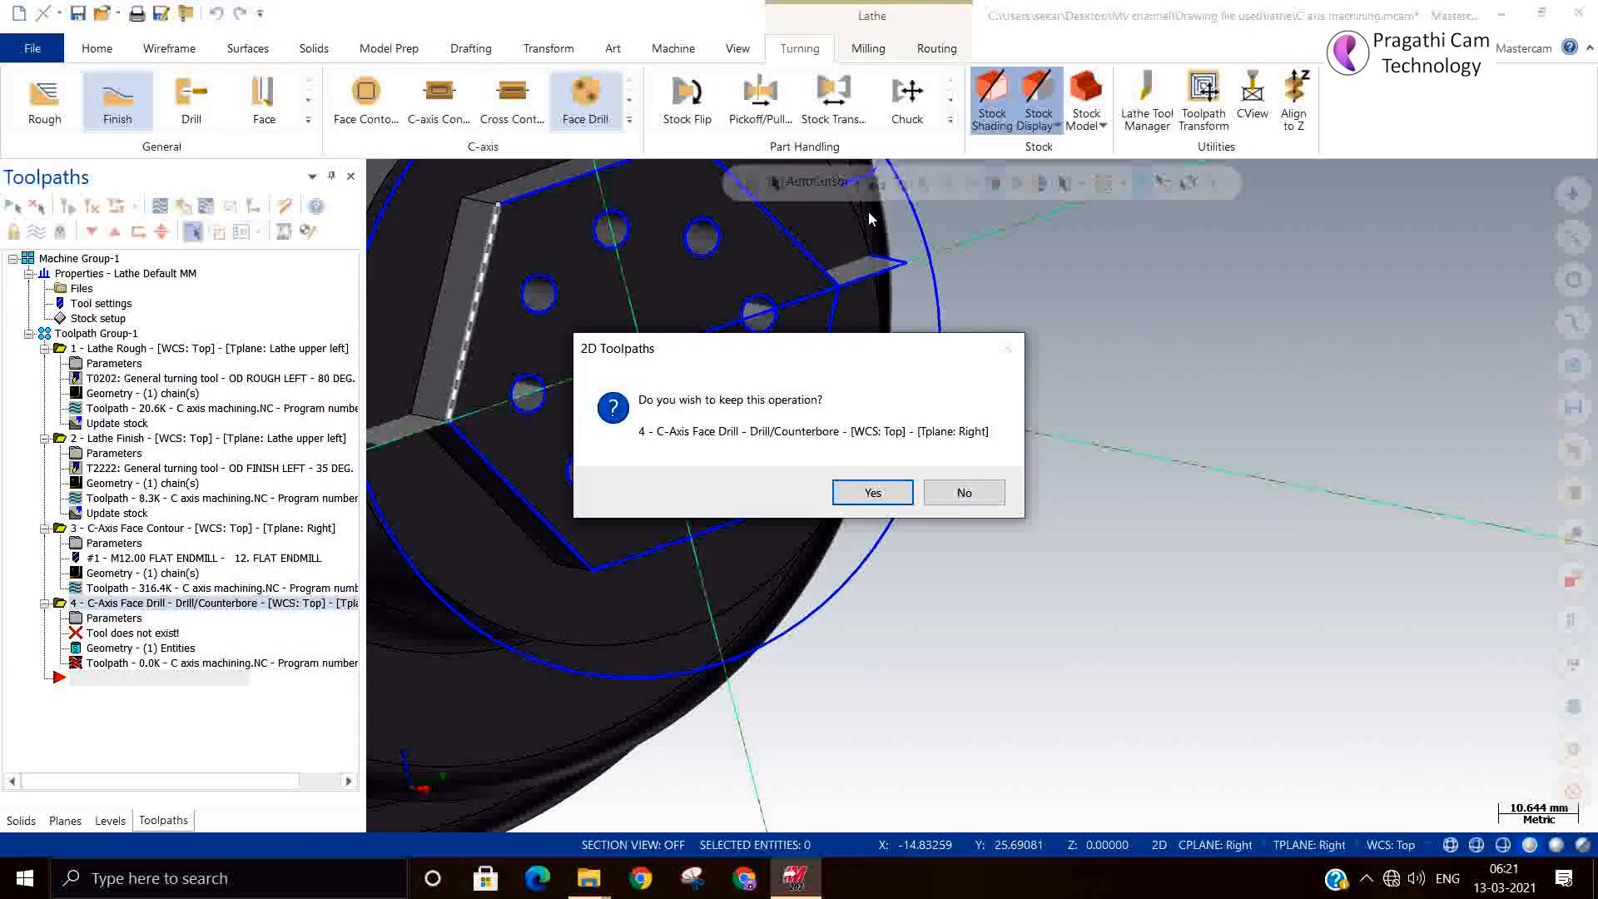
click(957, 492)
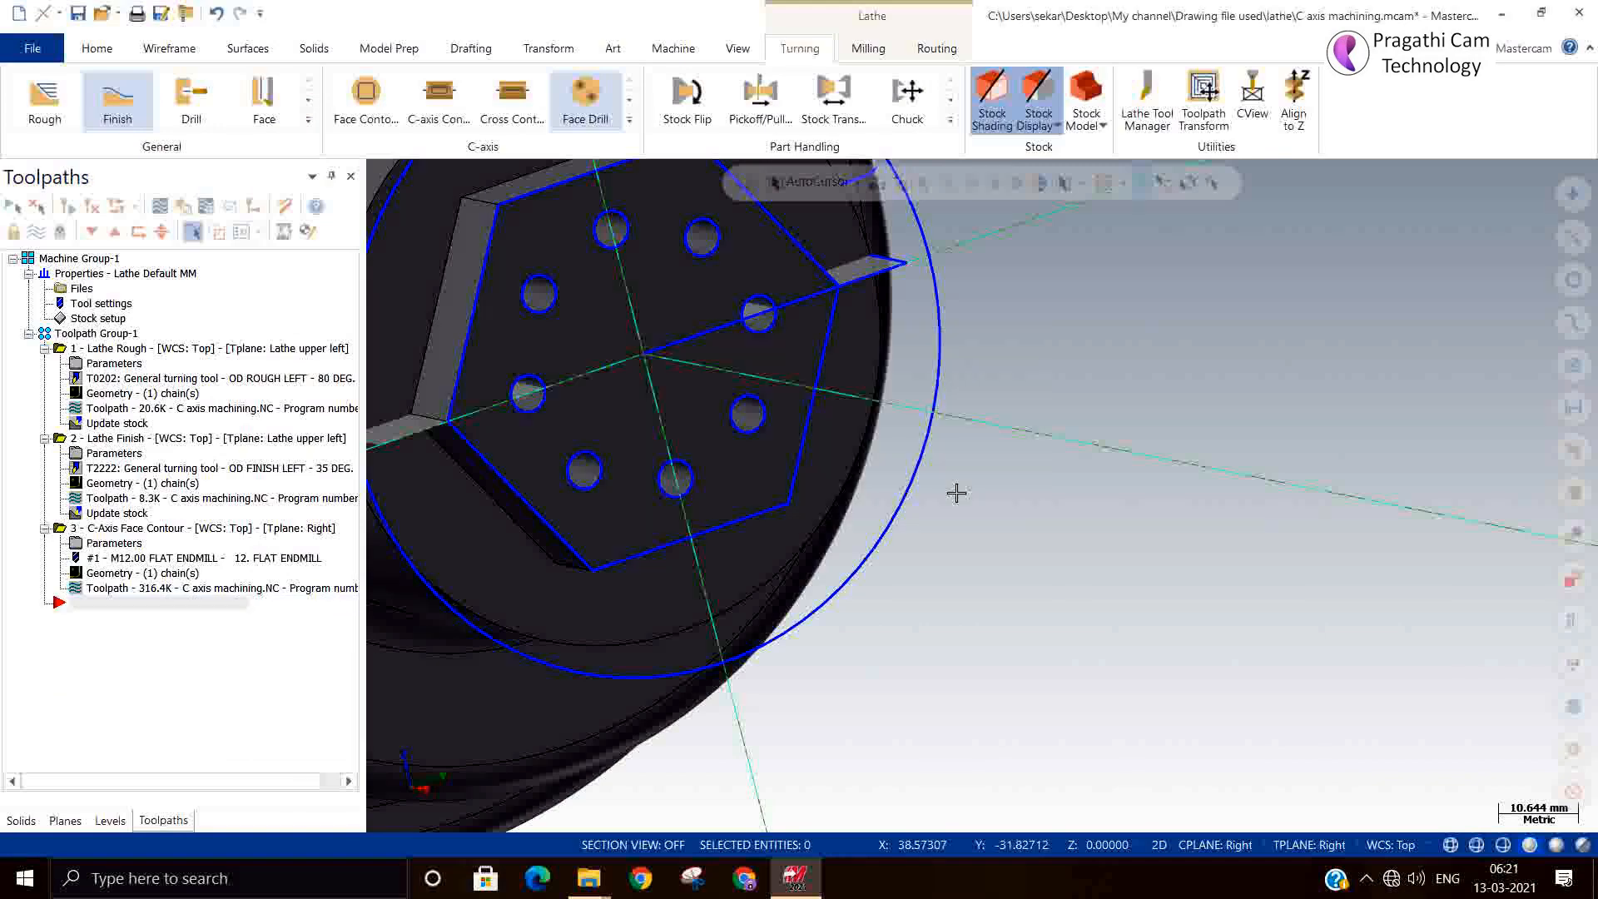
Start a C-axis Face Drill toolpath and select the eight 5 mm holes on the hexagonal face in clockwise order
click(595, 109)
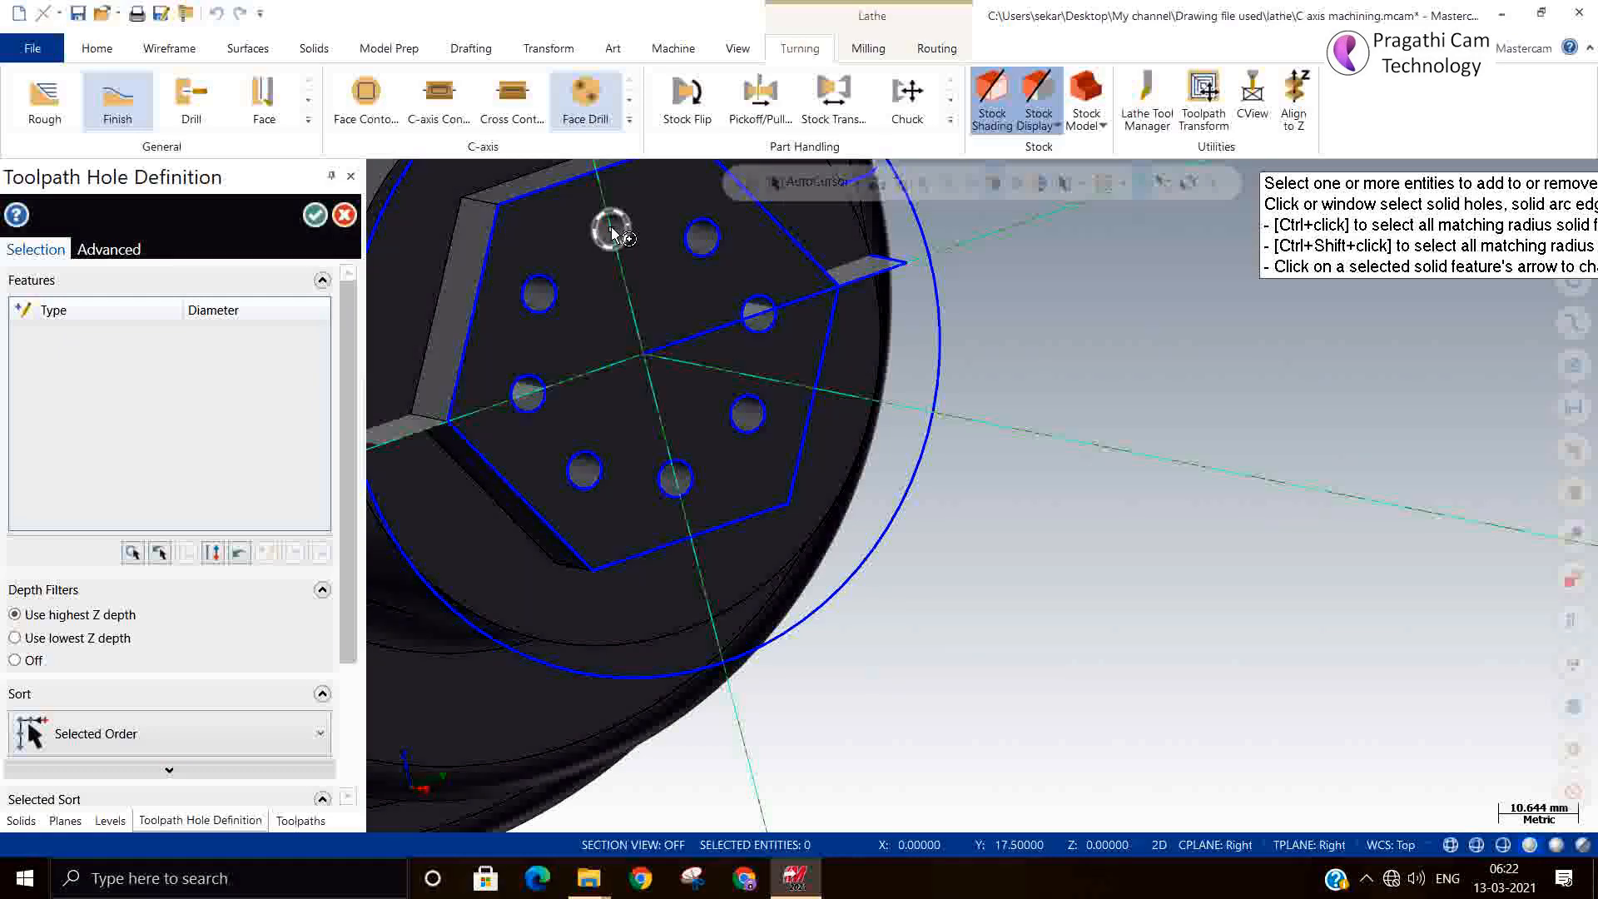
click(612, 233)
click(703, 239)
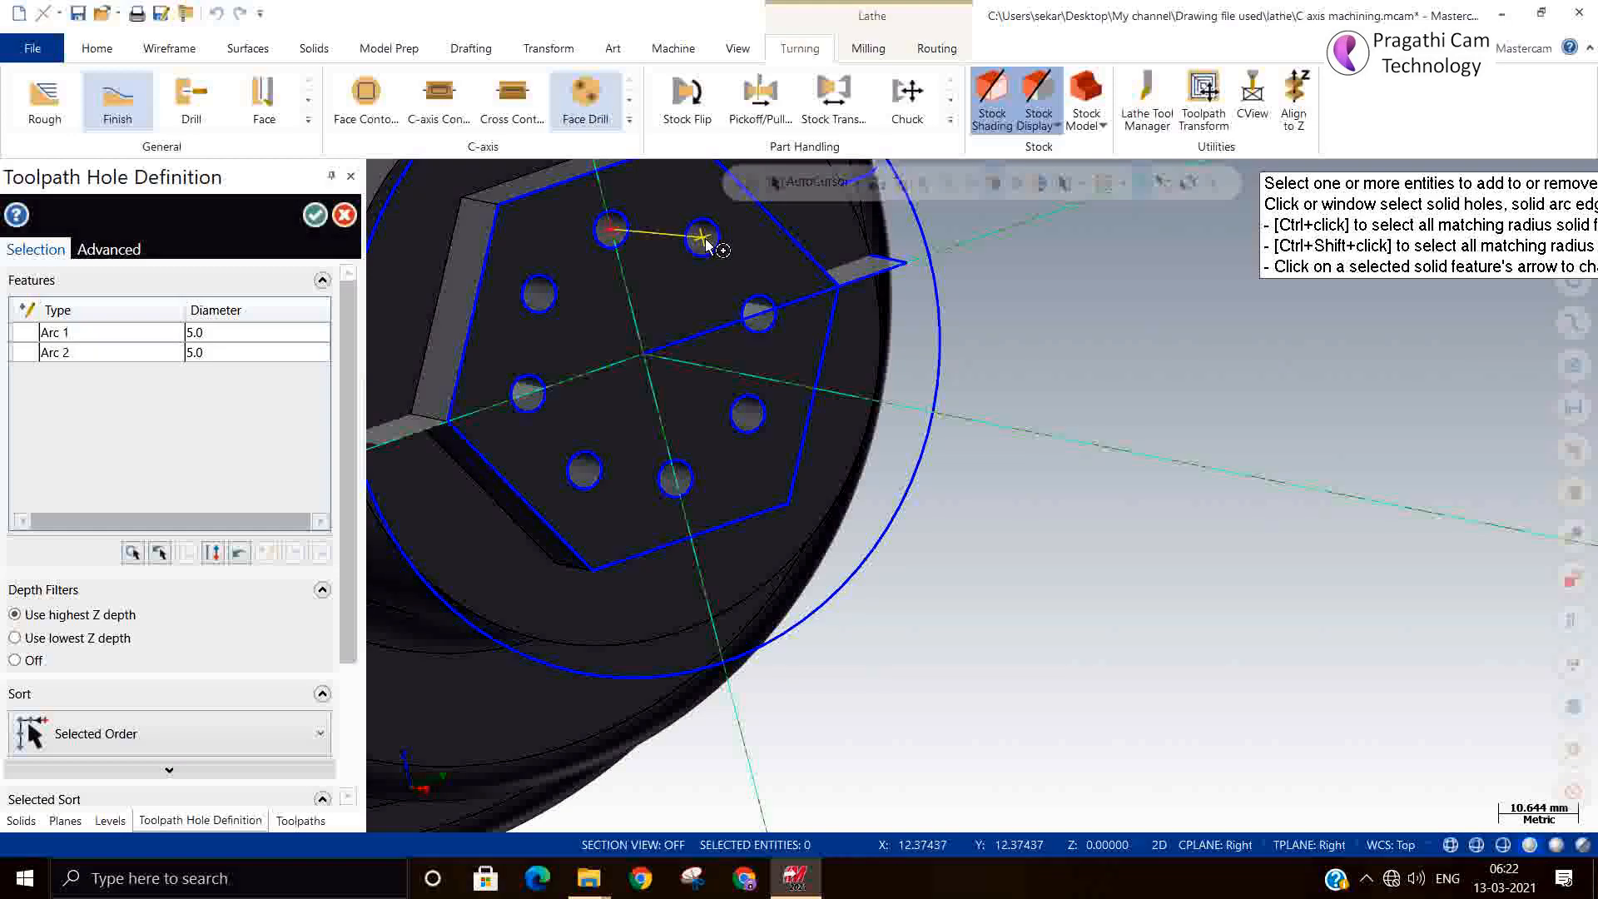
click(758, 314)
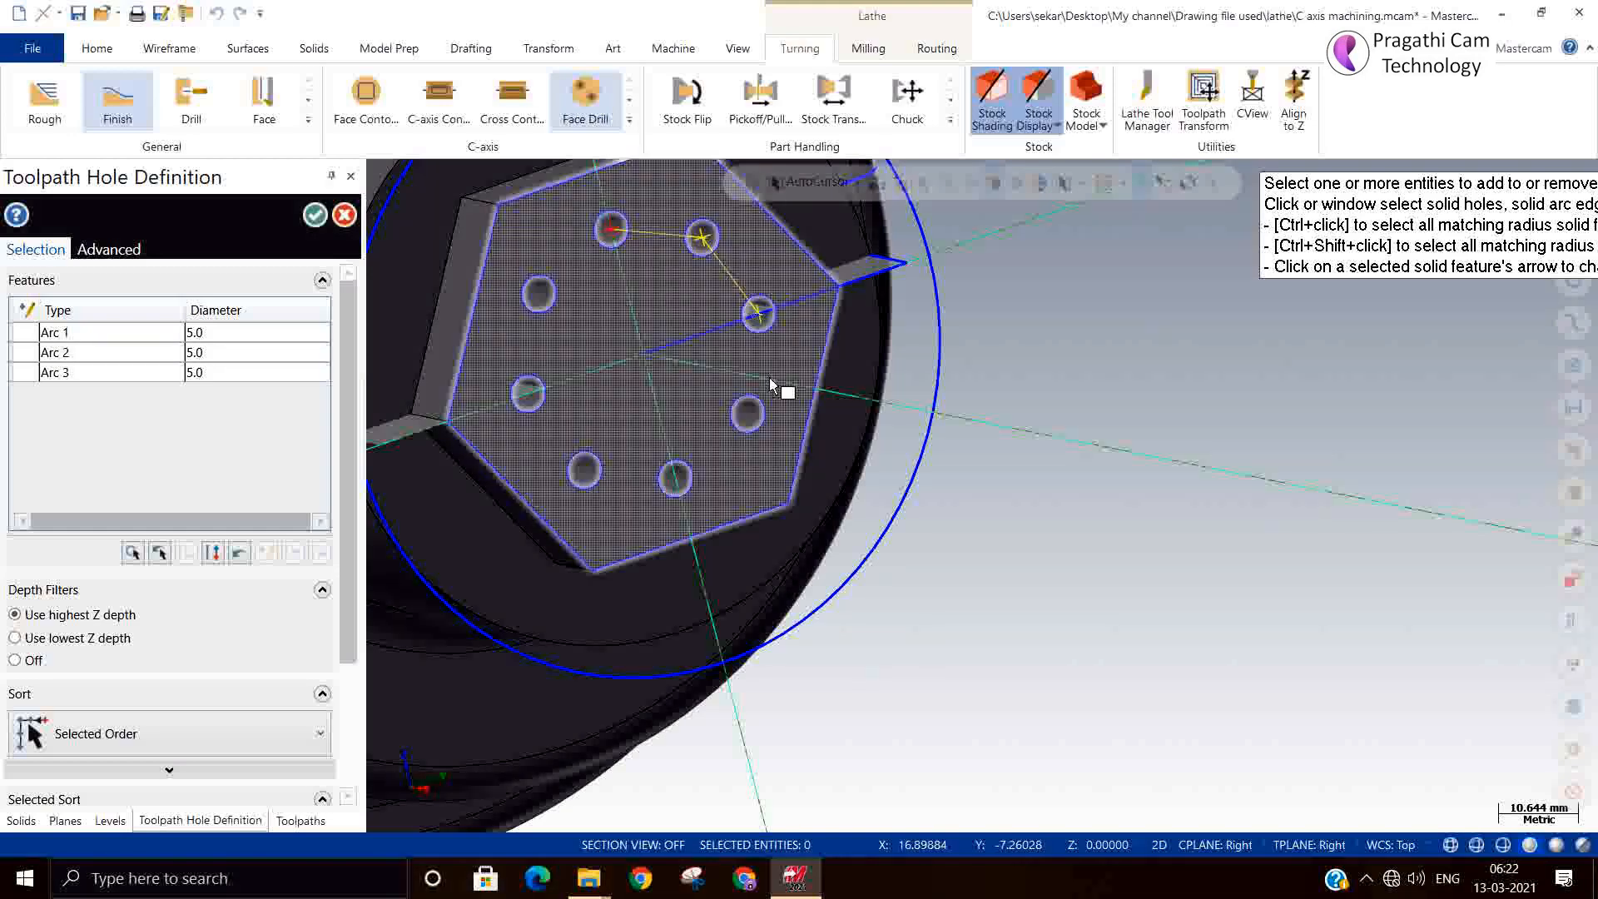
click(749, 413)
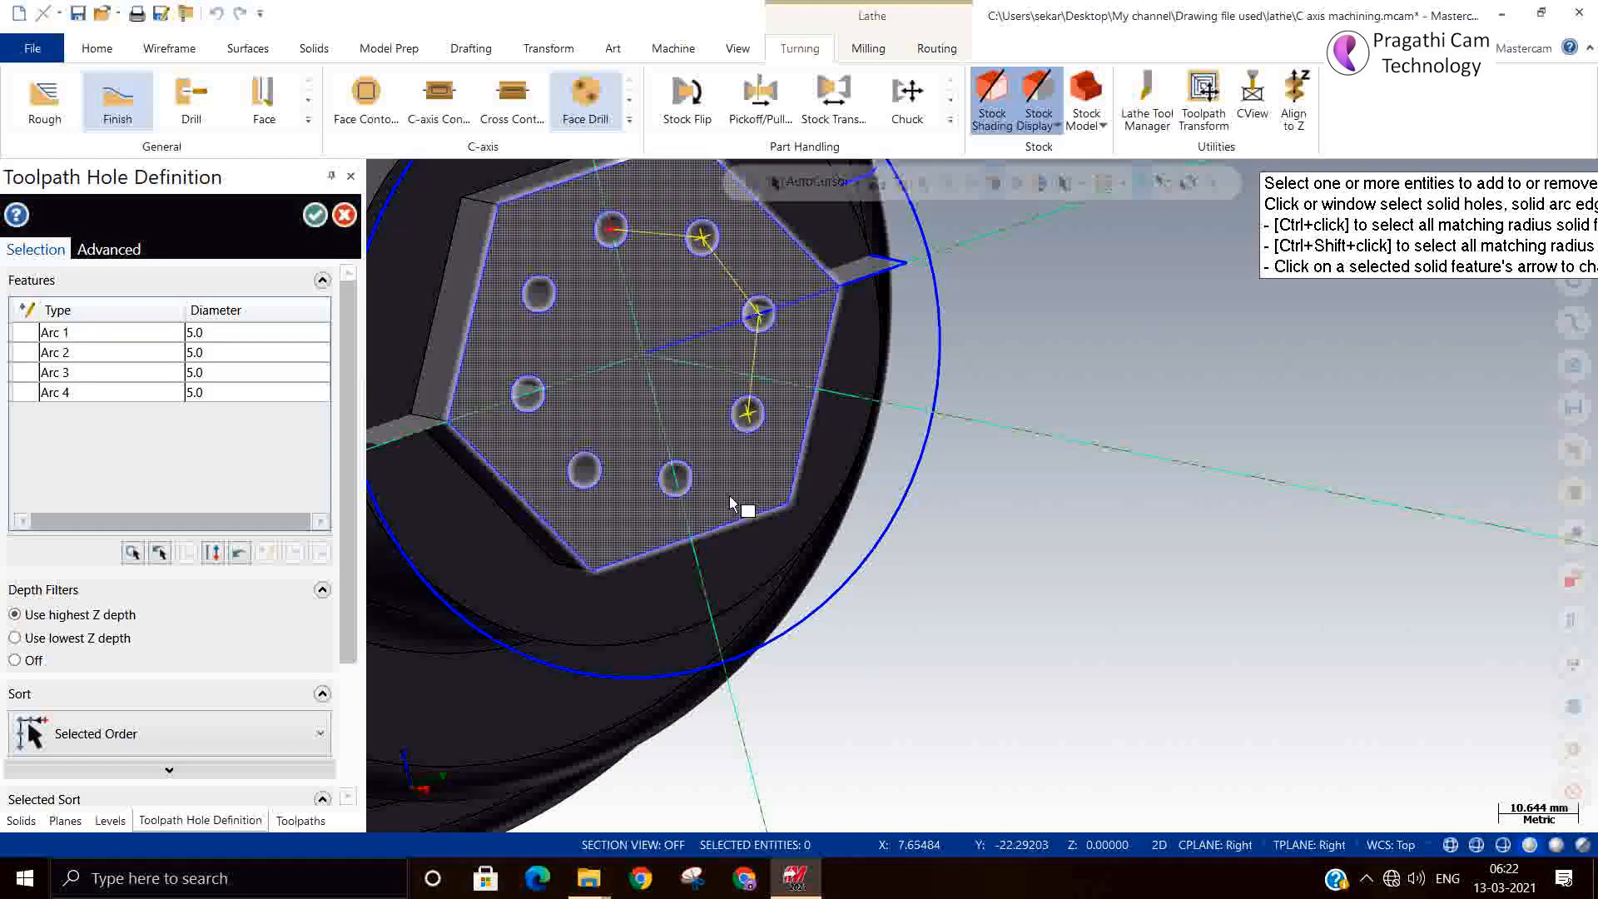
click(675, 478)
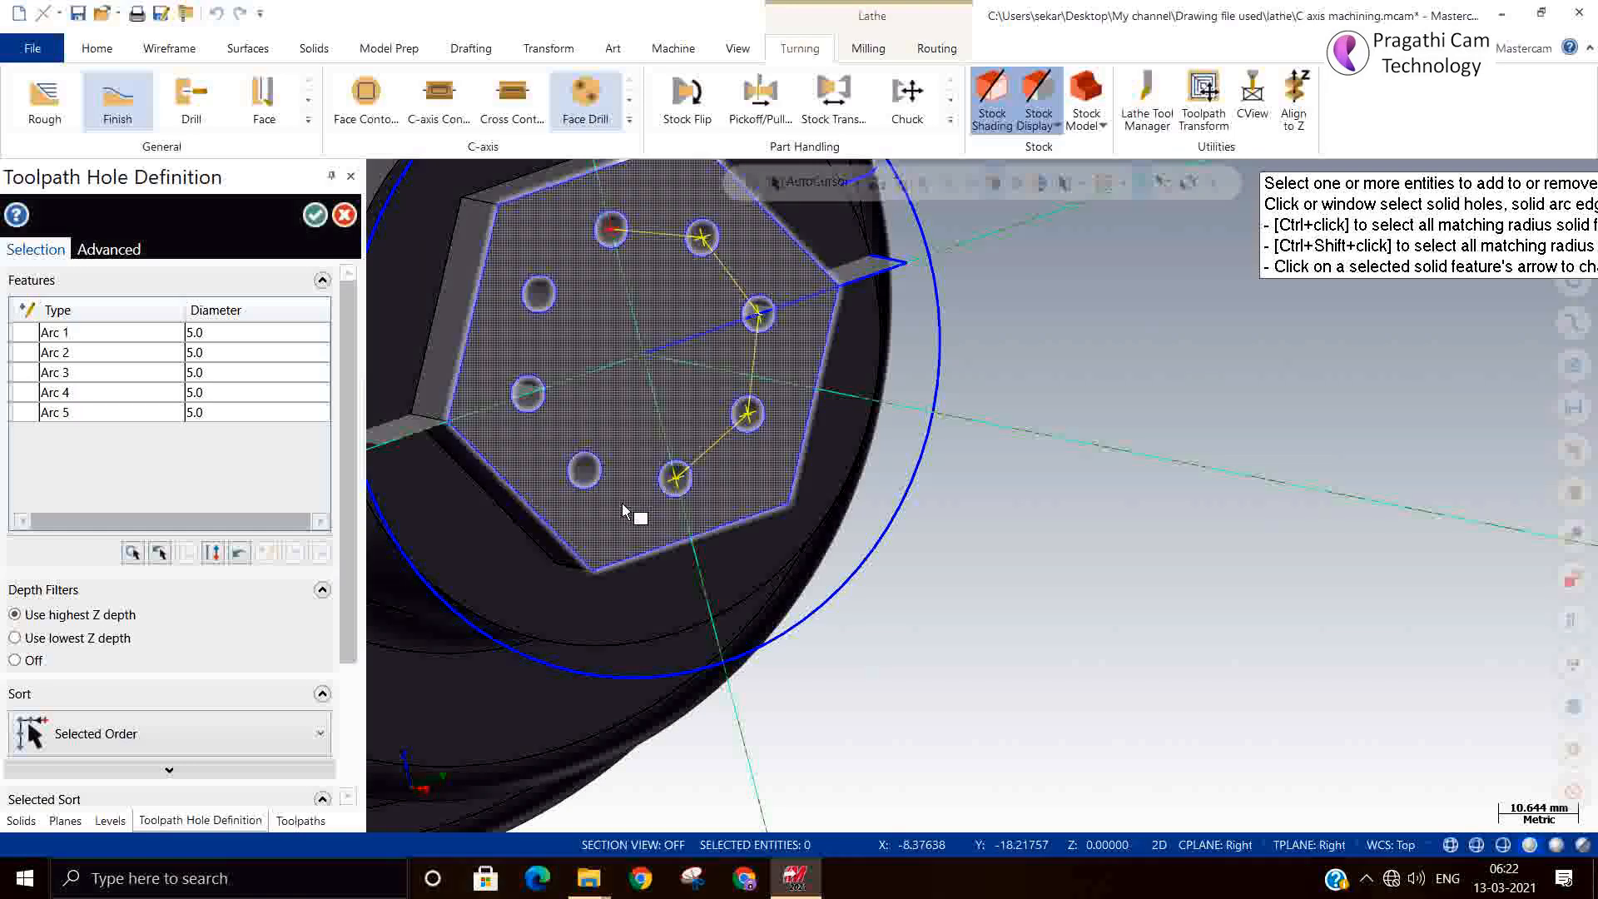
click(586, 473)
click(529, 393)
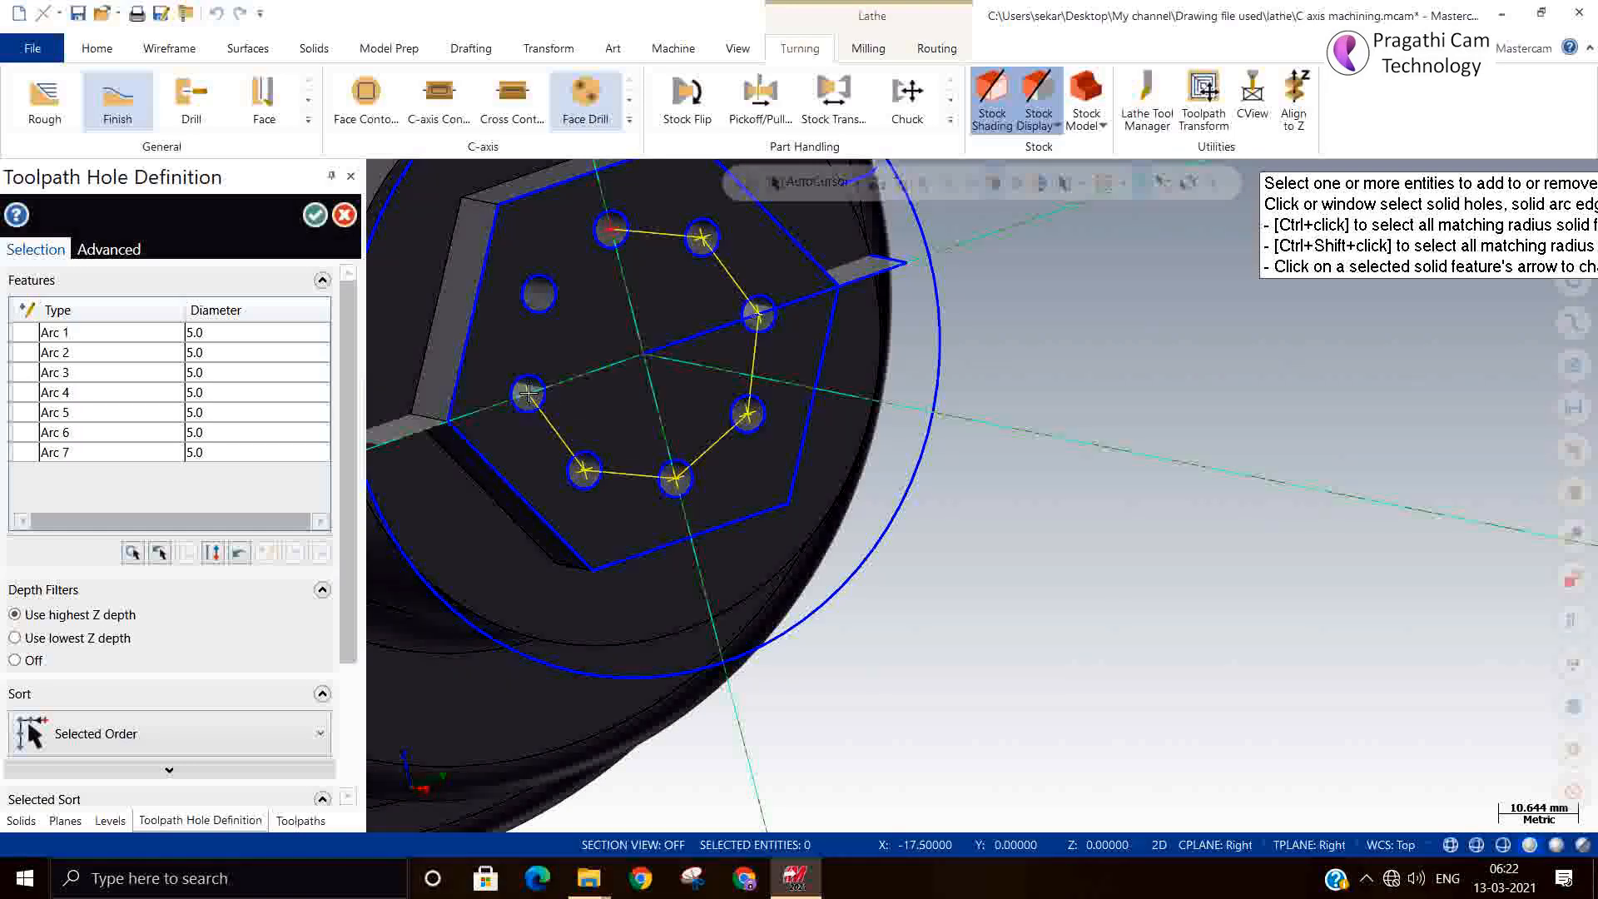
click(539, 294)
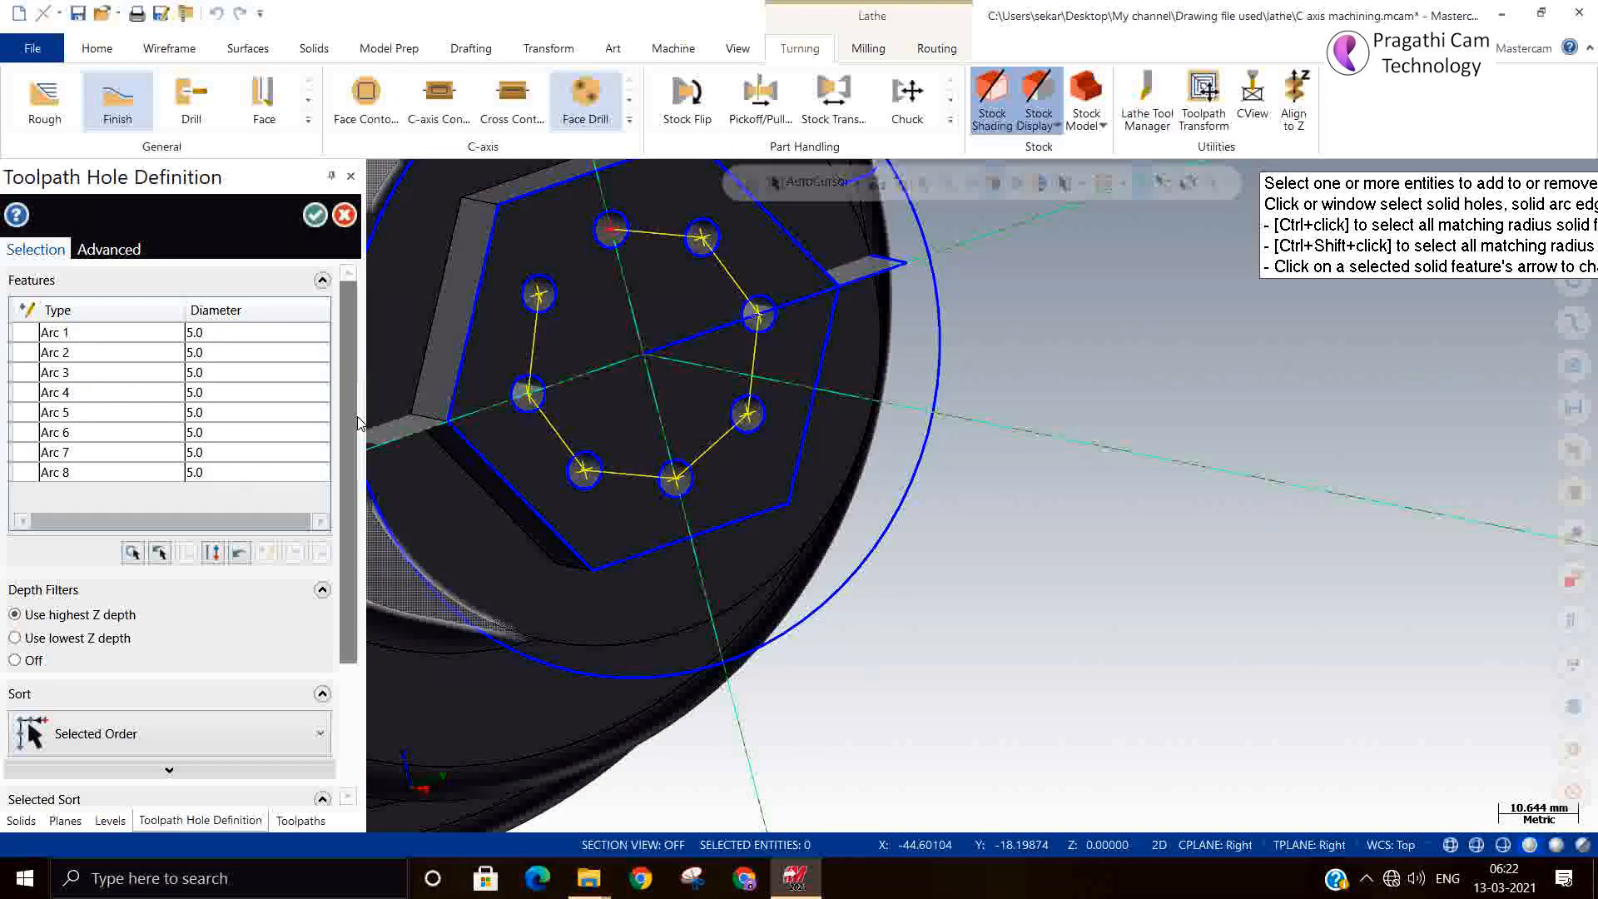
click(314, 215)
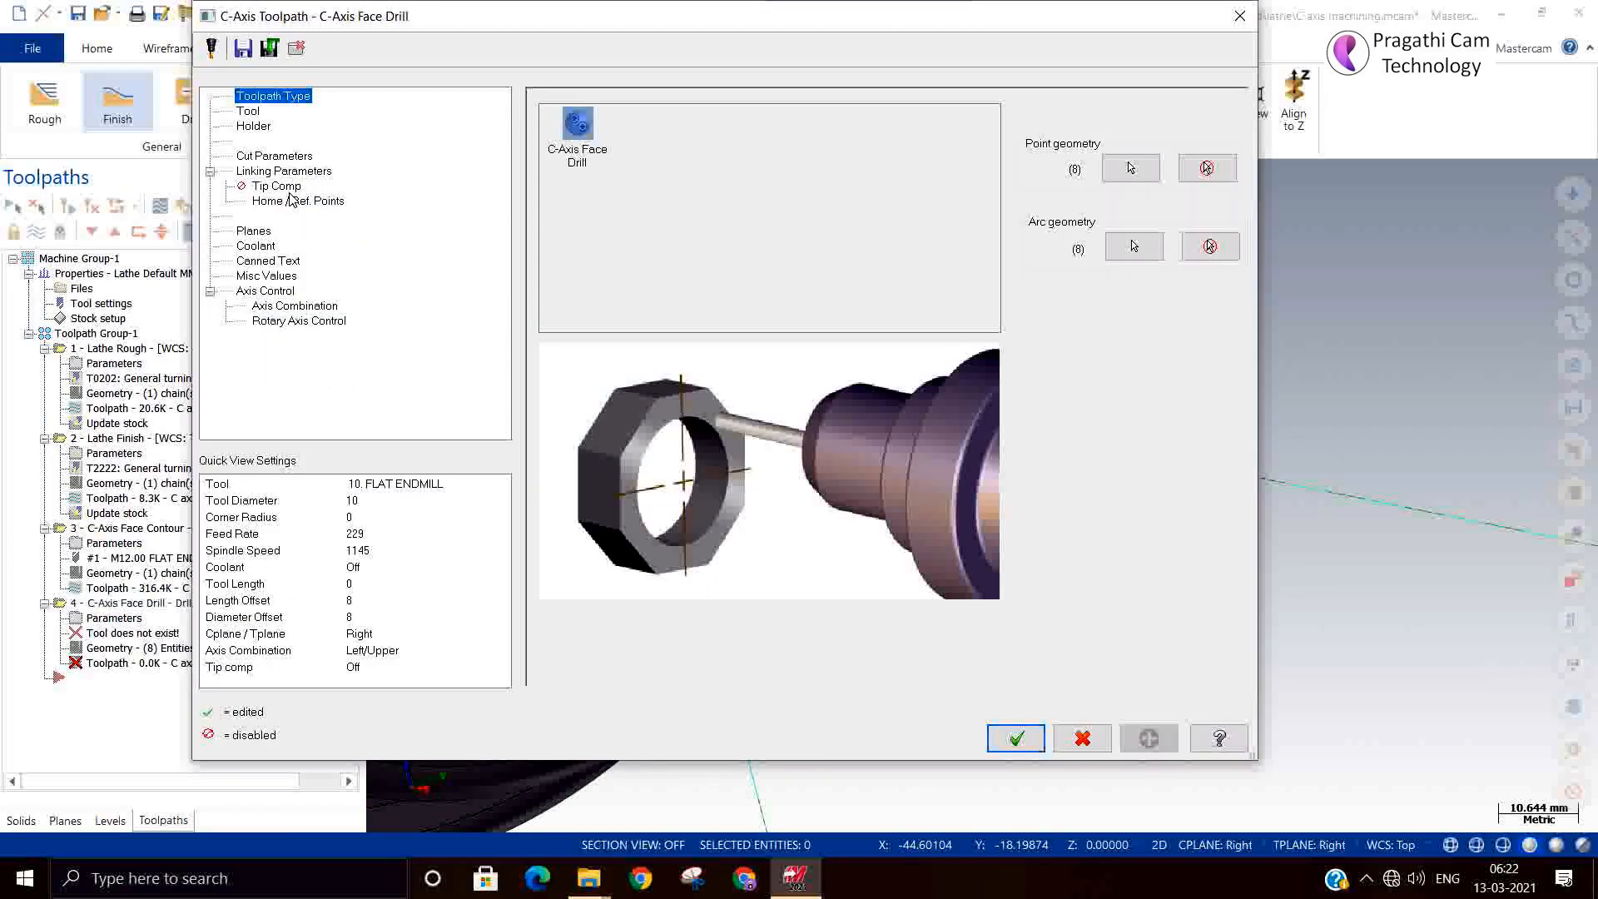
Choose the 5 mm center drill from the tool library for the face drilling and give it tool number 2
click(248, 111)
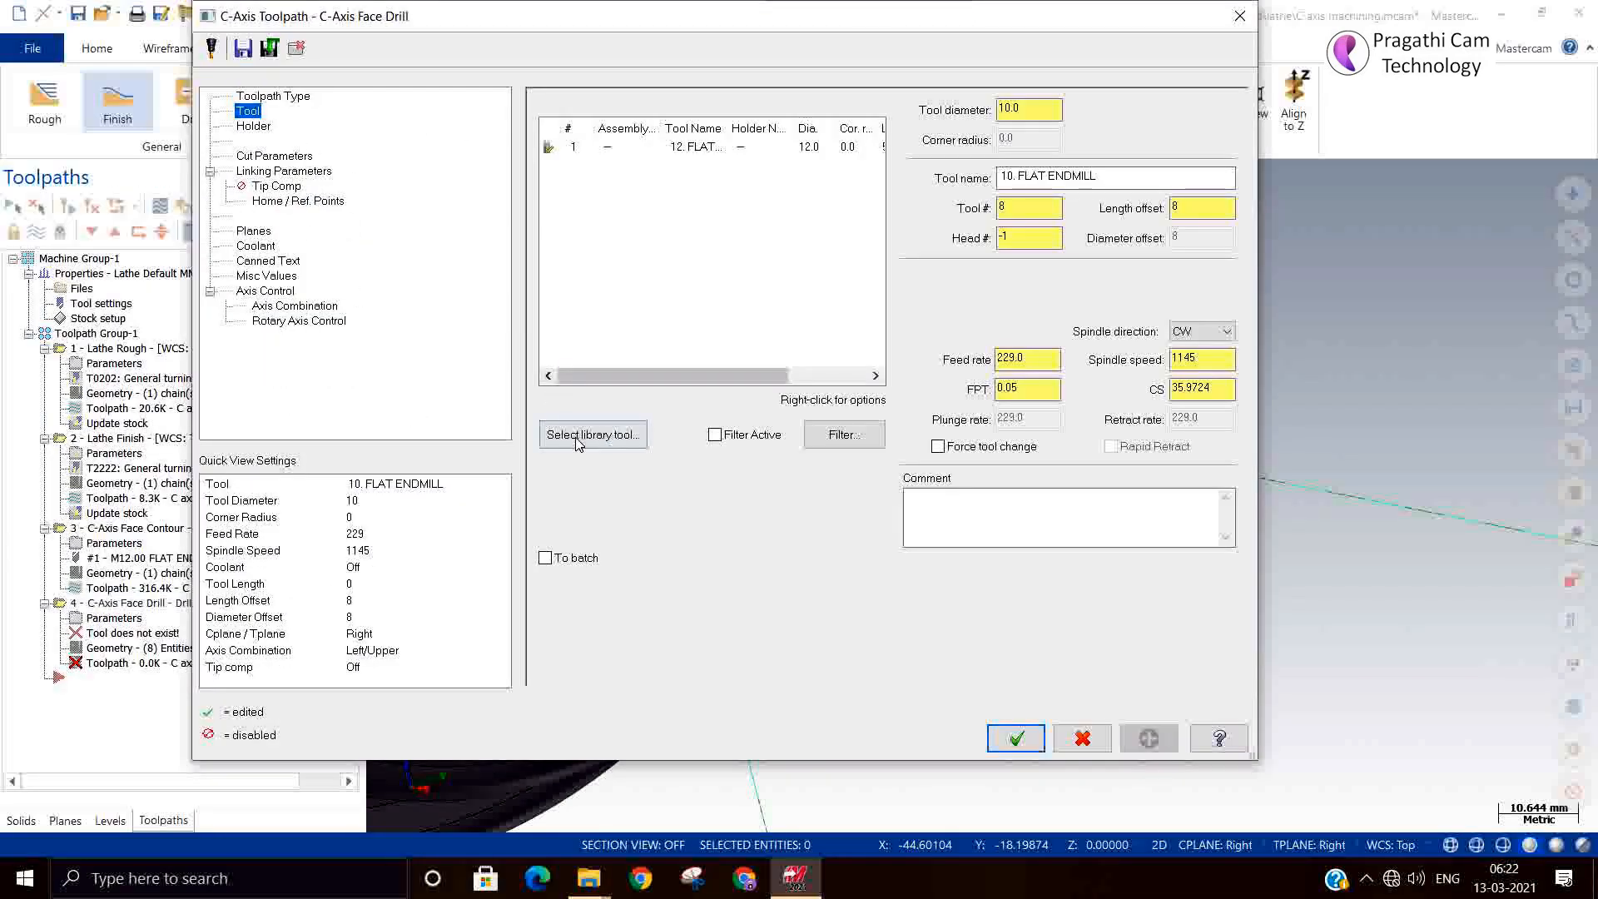
click(578, 444)
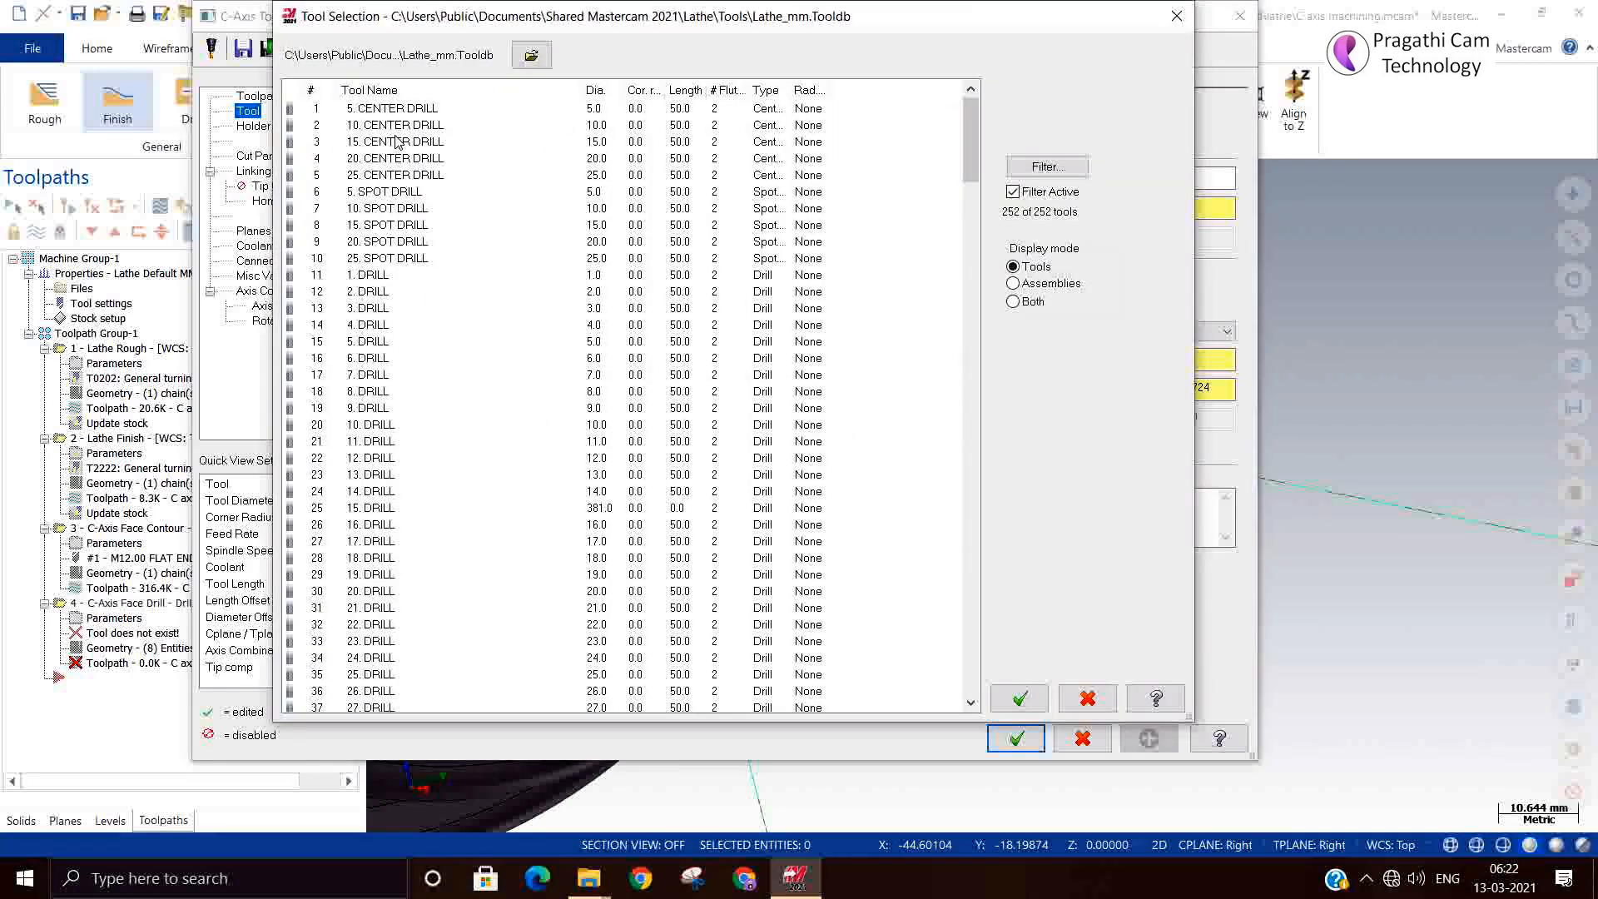
click(401, 110)
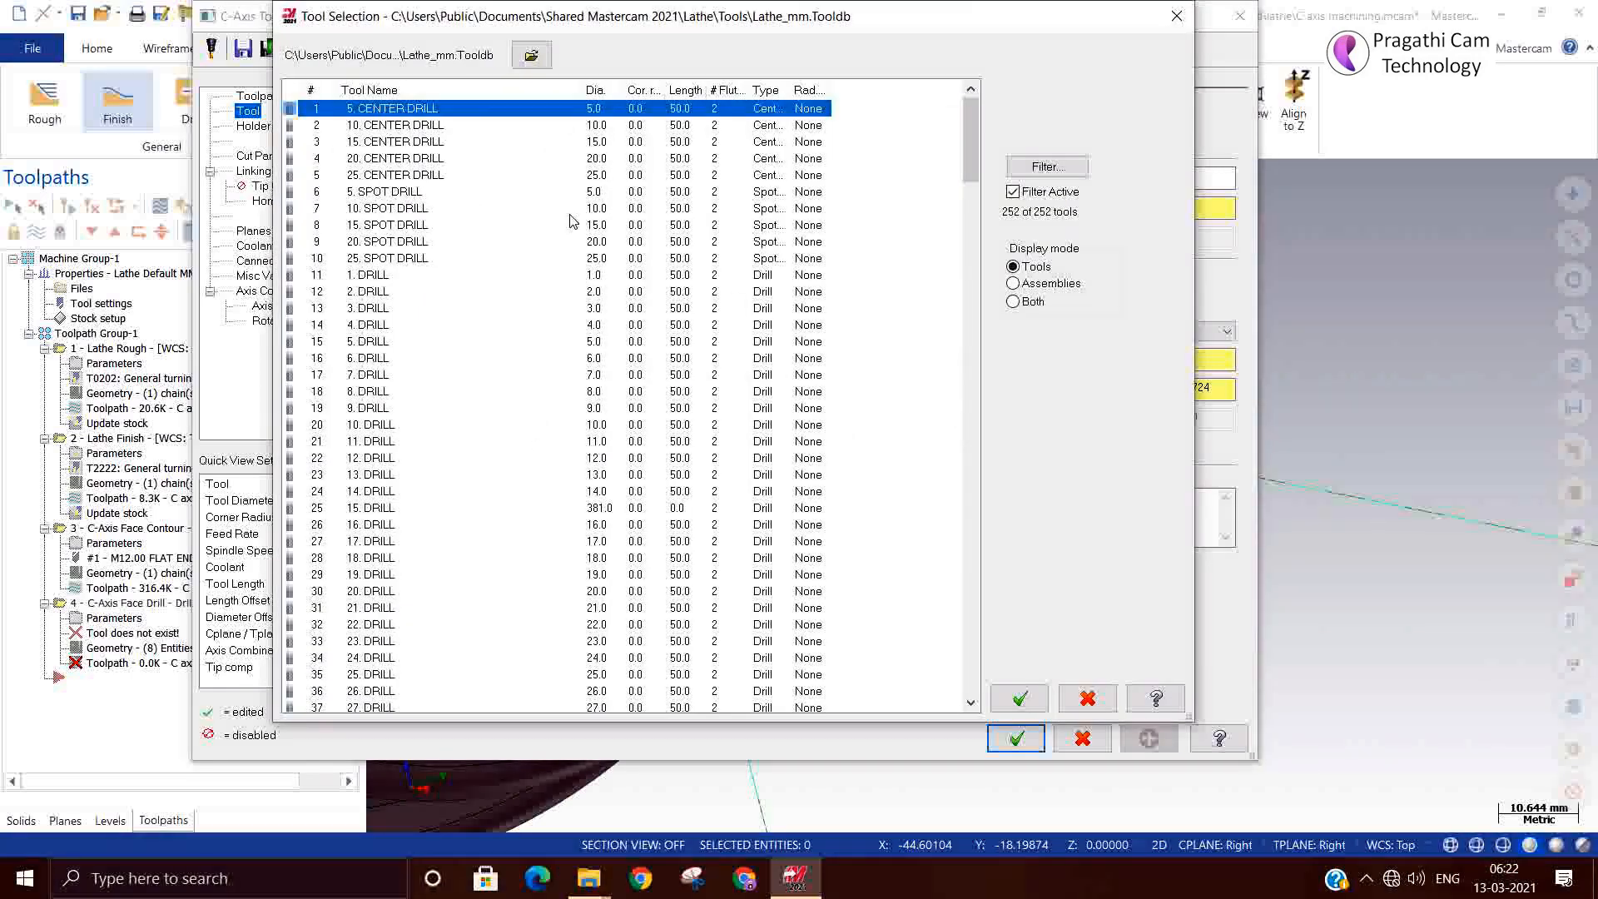
click(1020, 699)
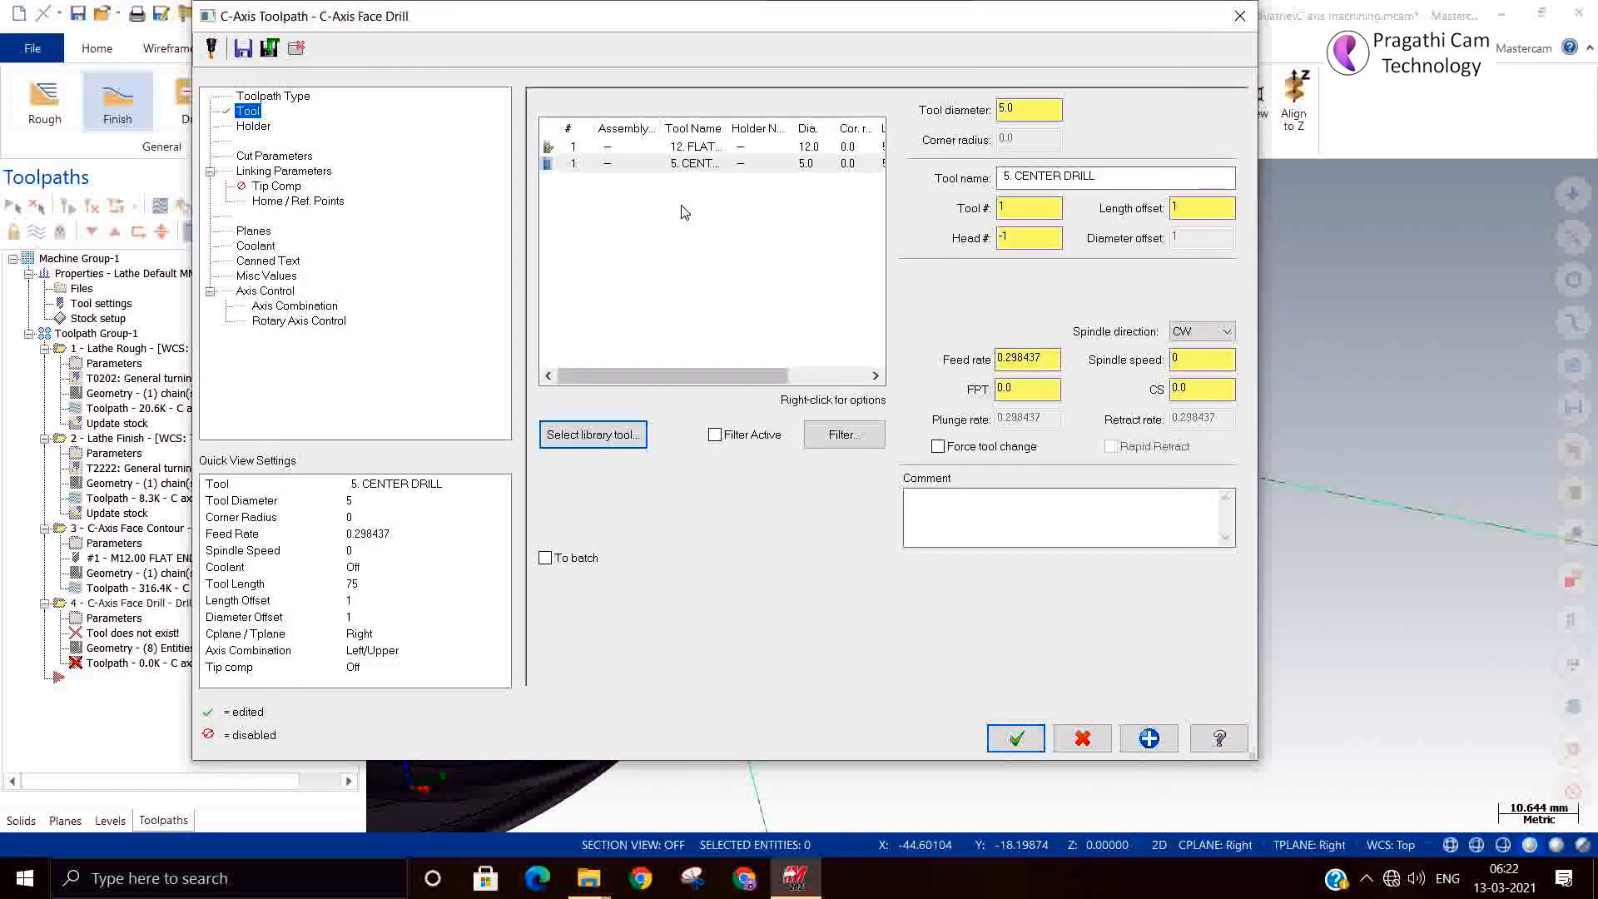
double_click(609, 162)
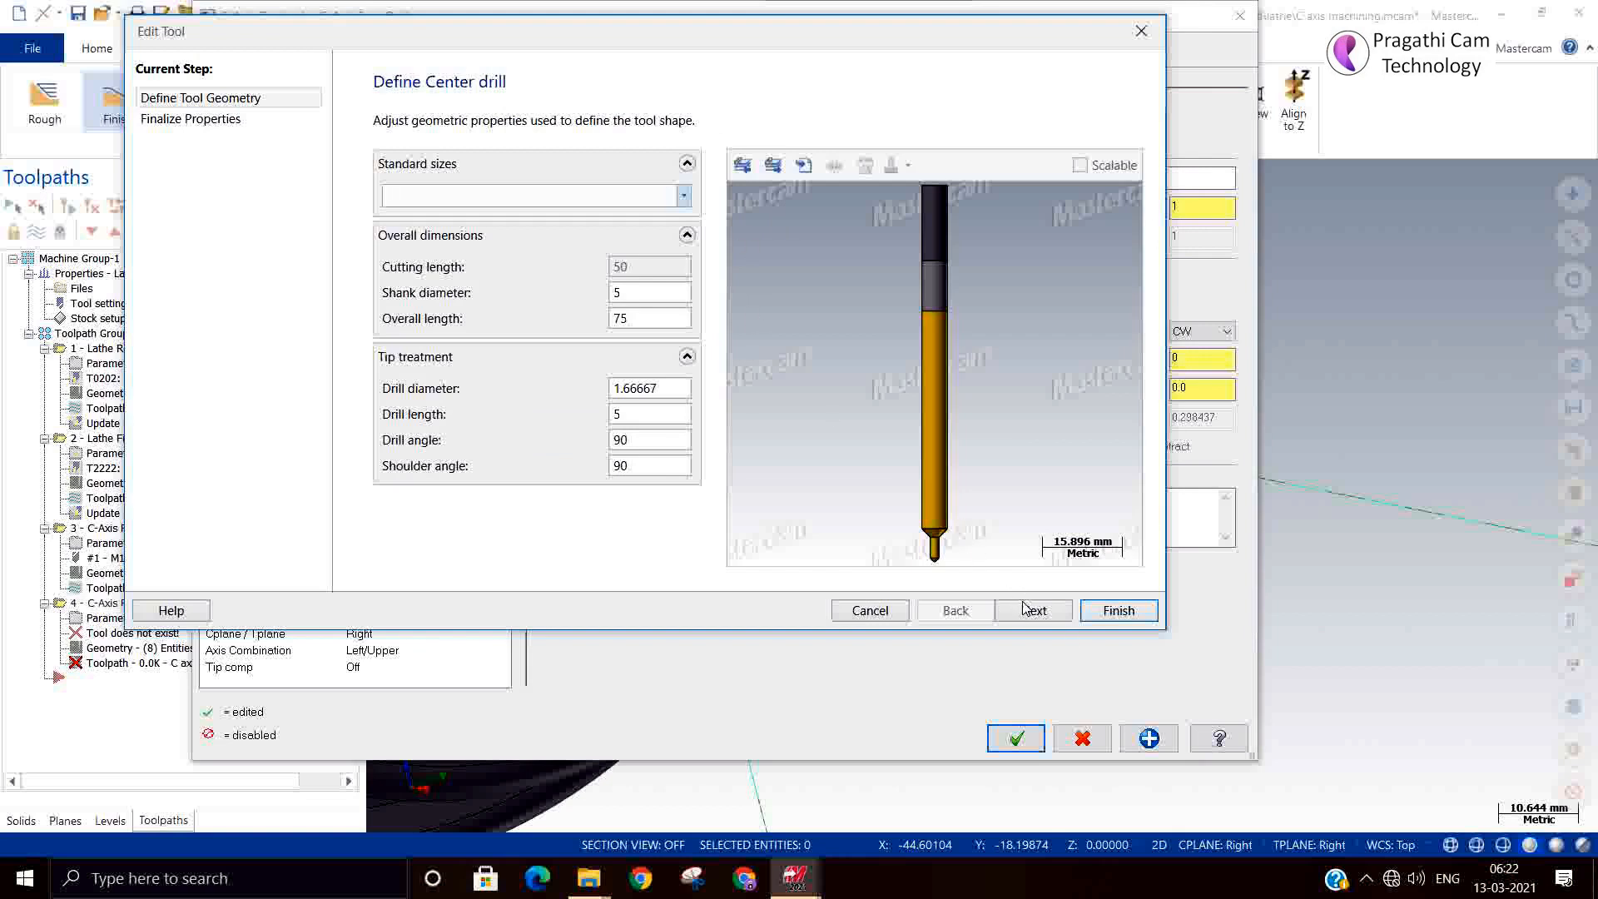
click(1033, 611)
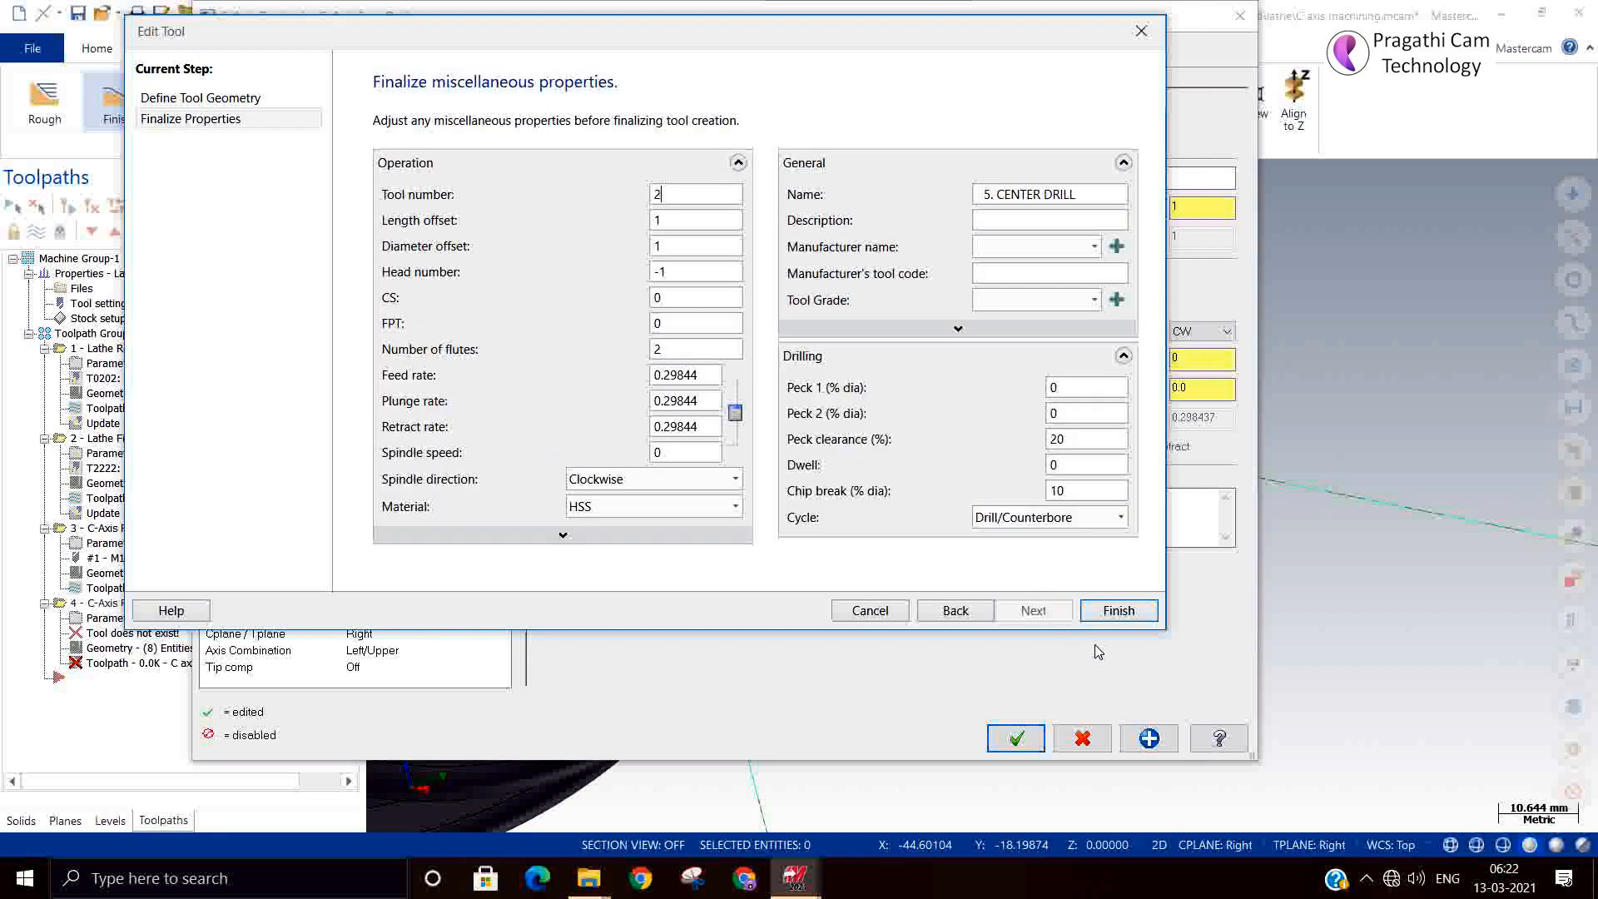
click(1134, 611)
Set the center drill's cutting speed to 12 and its feed per tooth to 0.1
click(1192, 387)
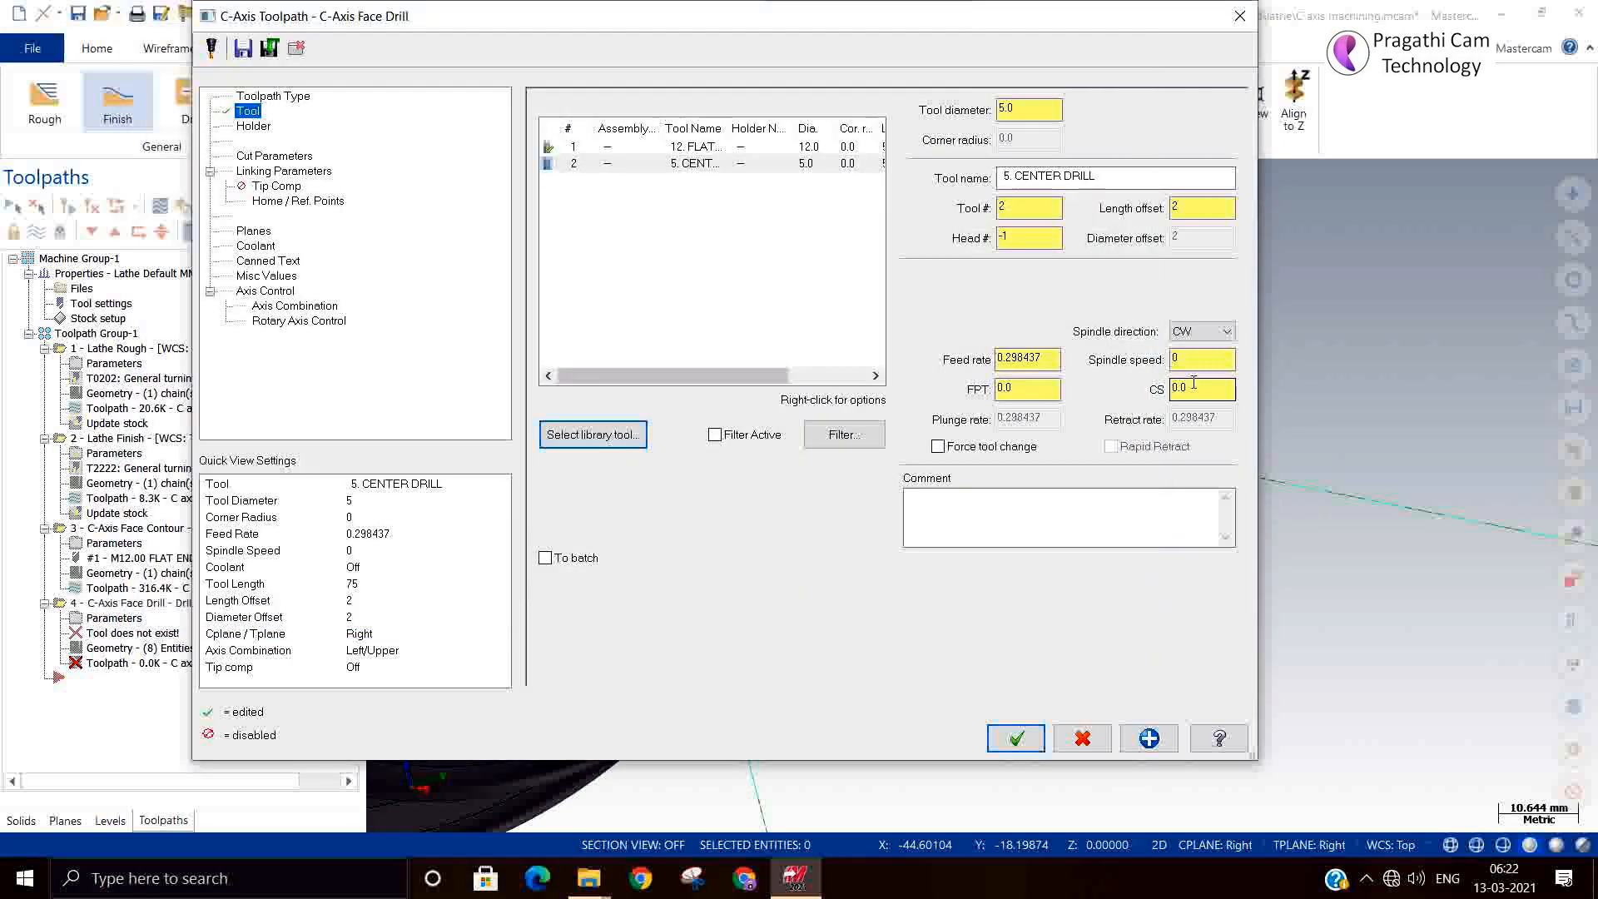
text(12)
key(Tab)
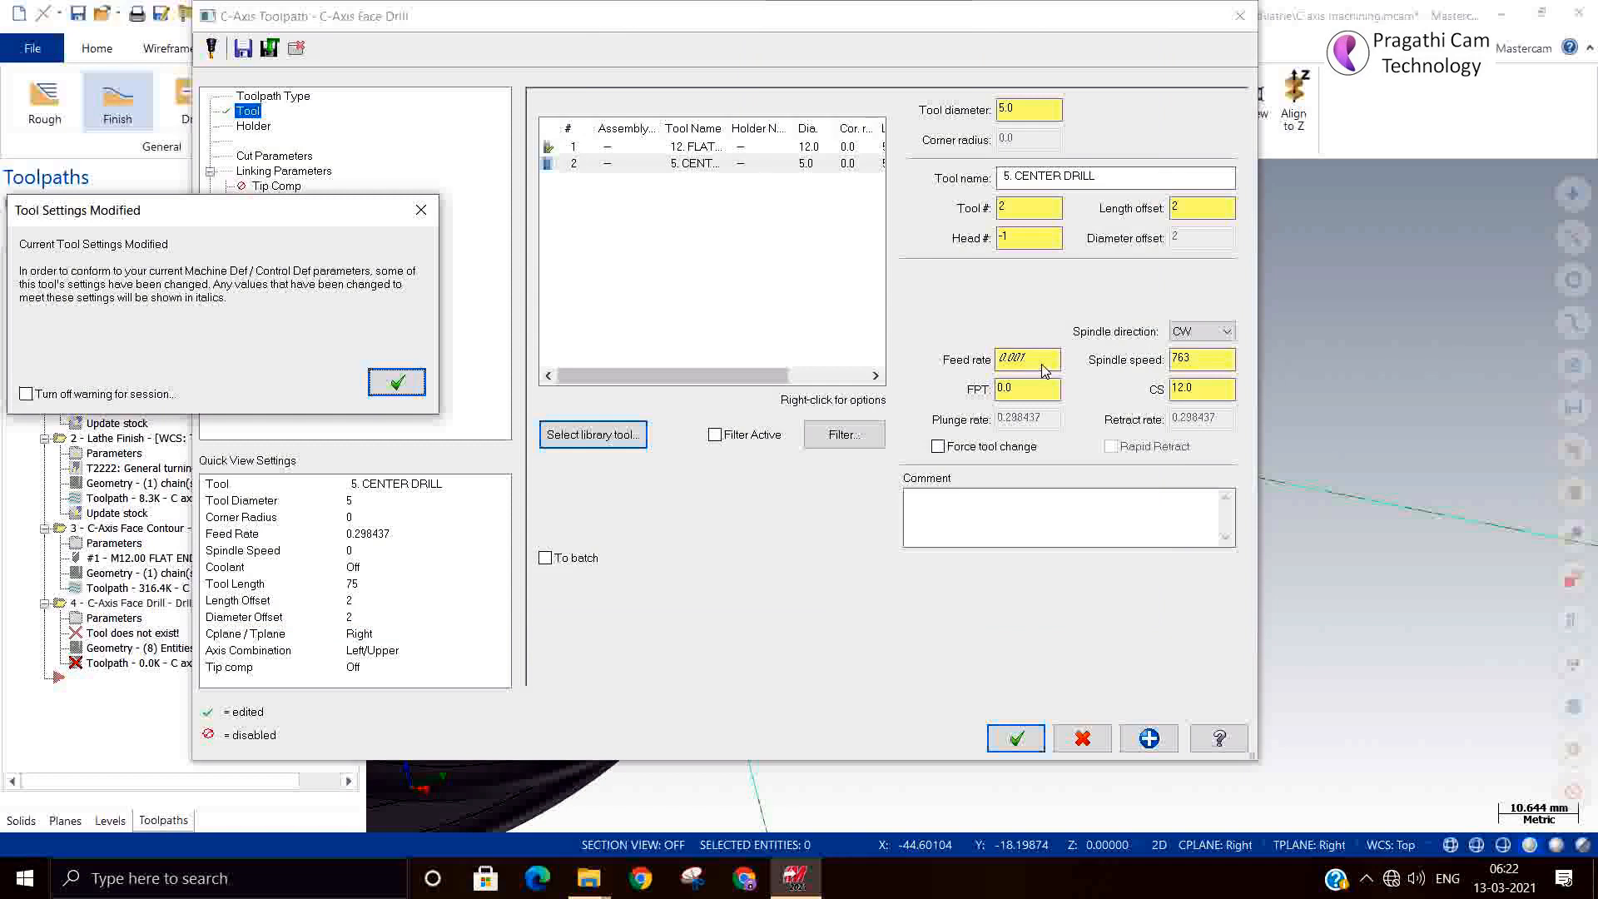
click(396, 382)
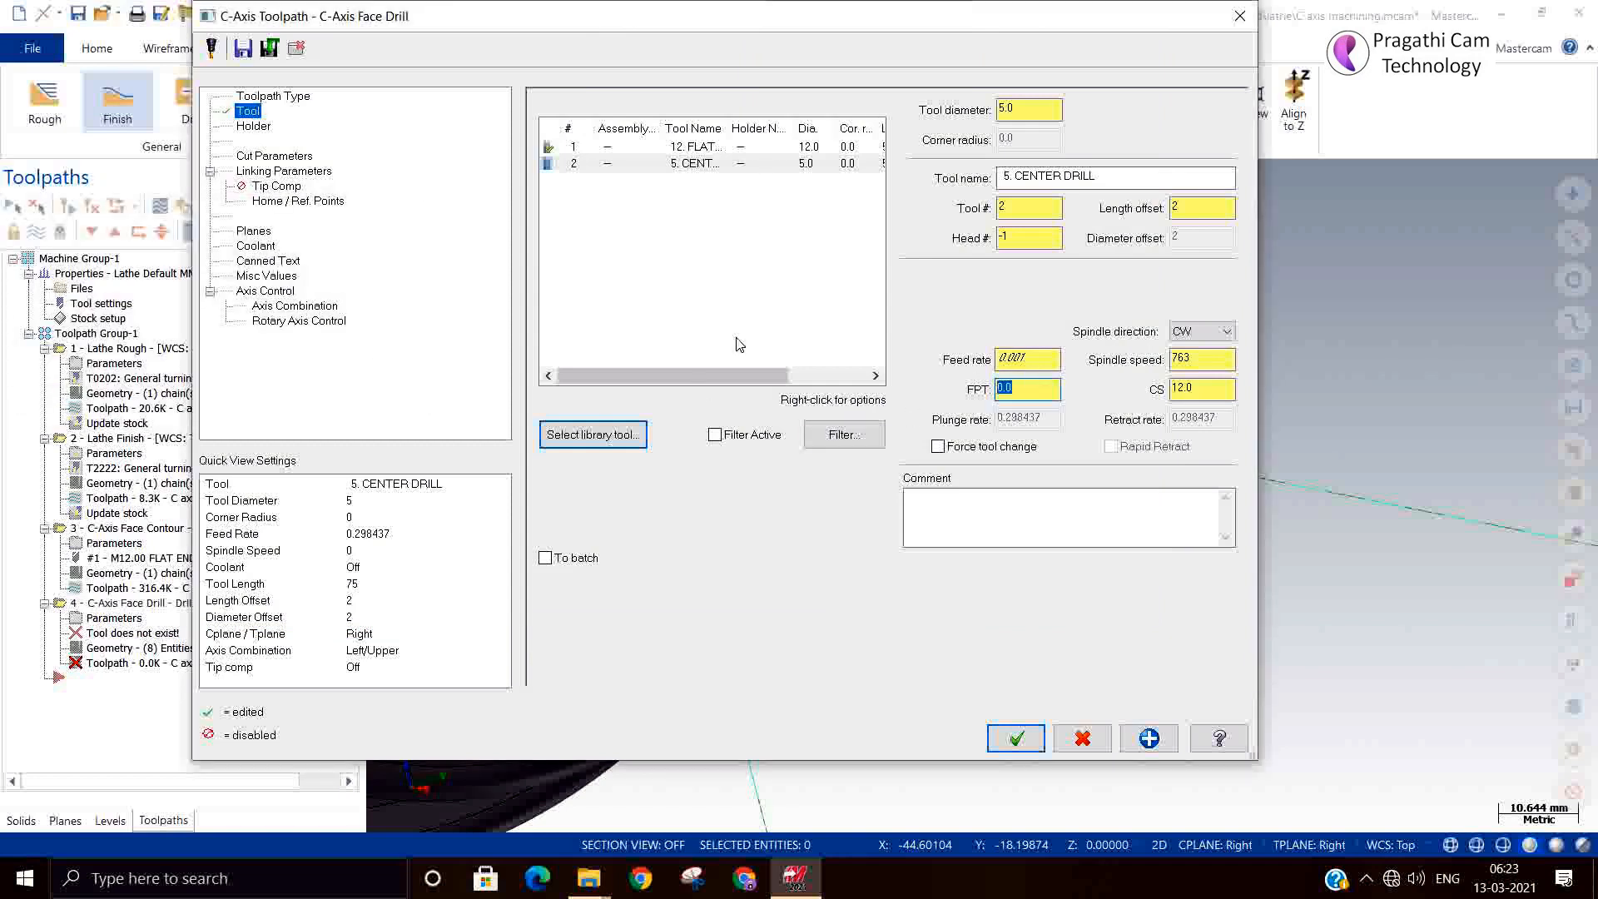
text(0.1)
key(Return)
Set the center drill's spindle speed to 1000 and its feed rate to 300
drag(1216, 363, 1015, 318)
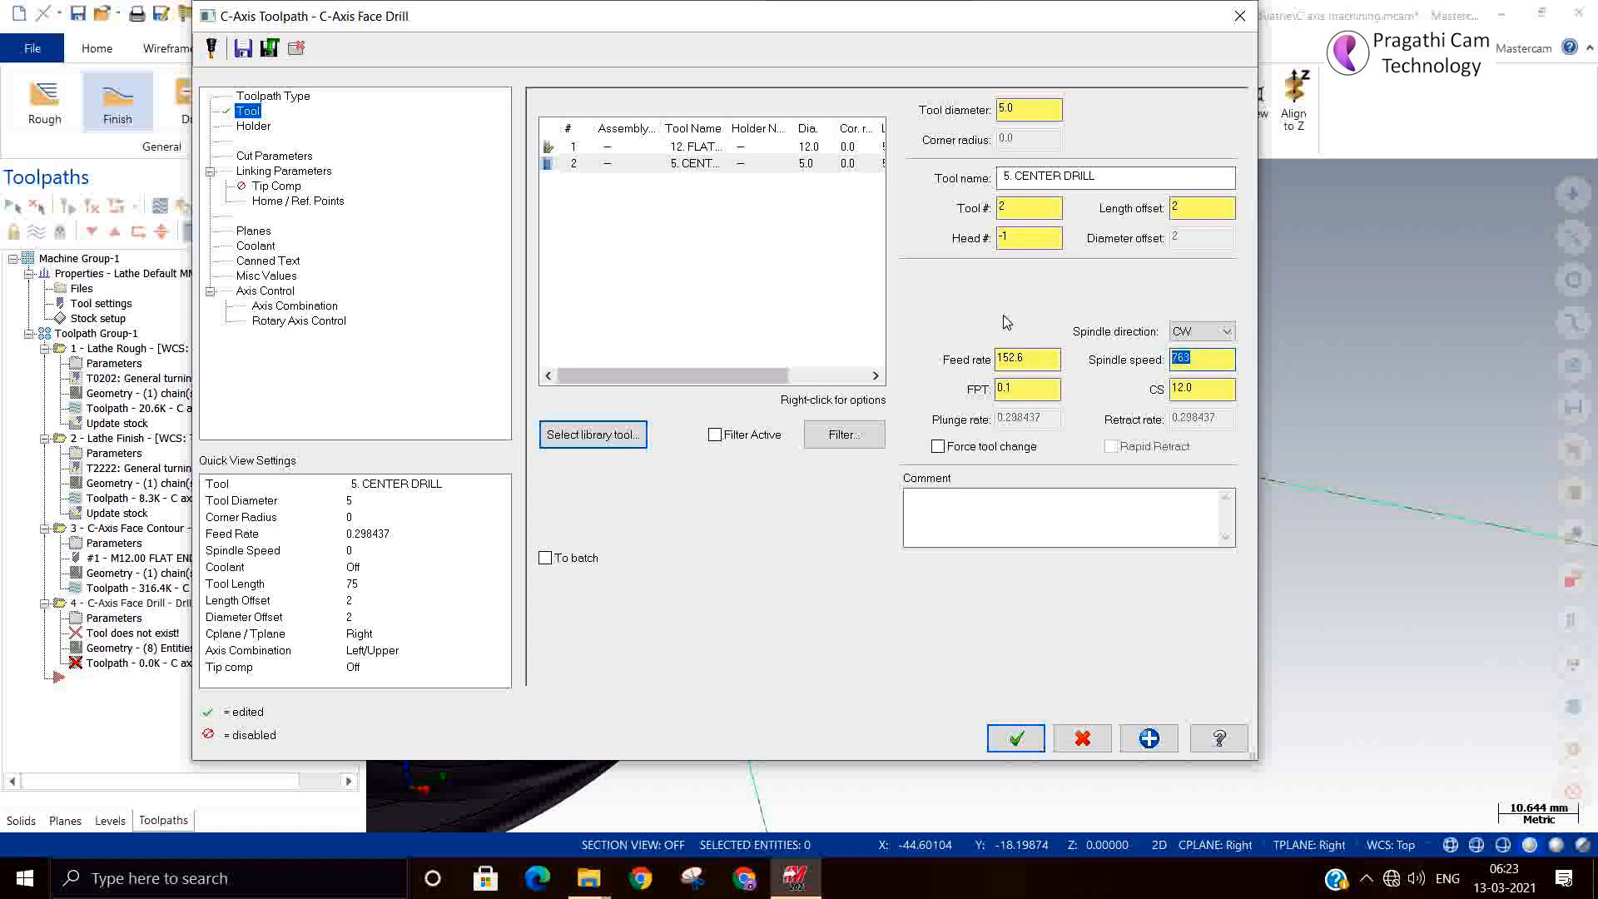
text(1000)
double_click(1019, 360)
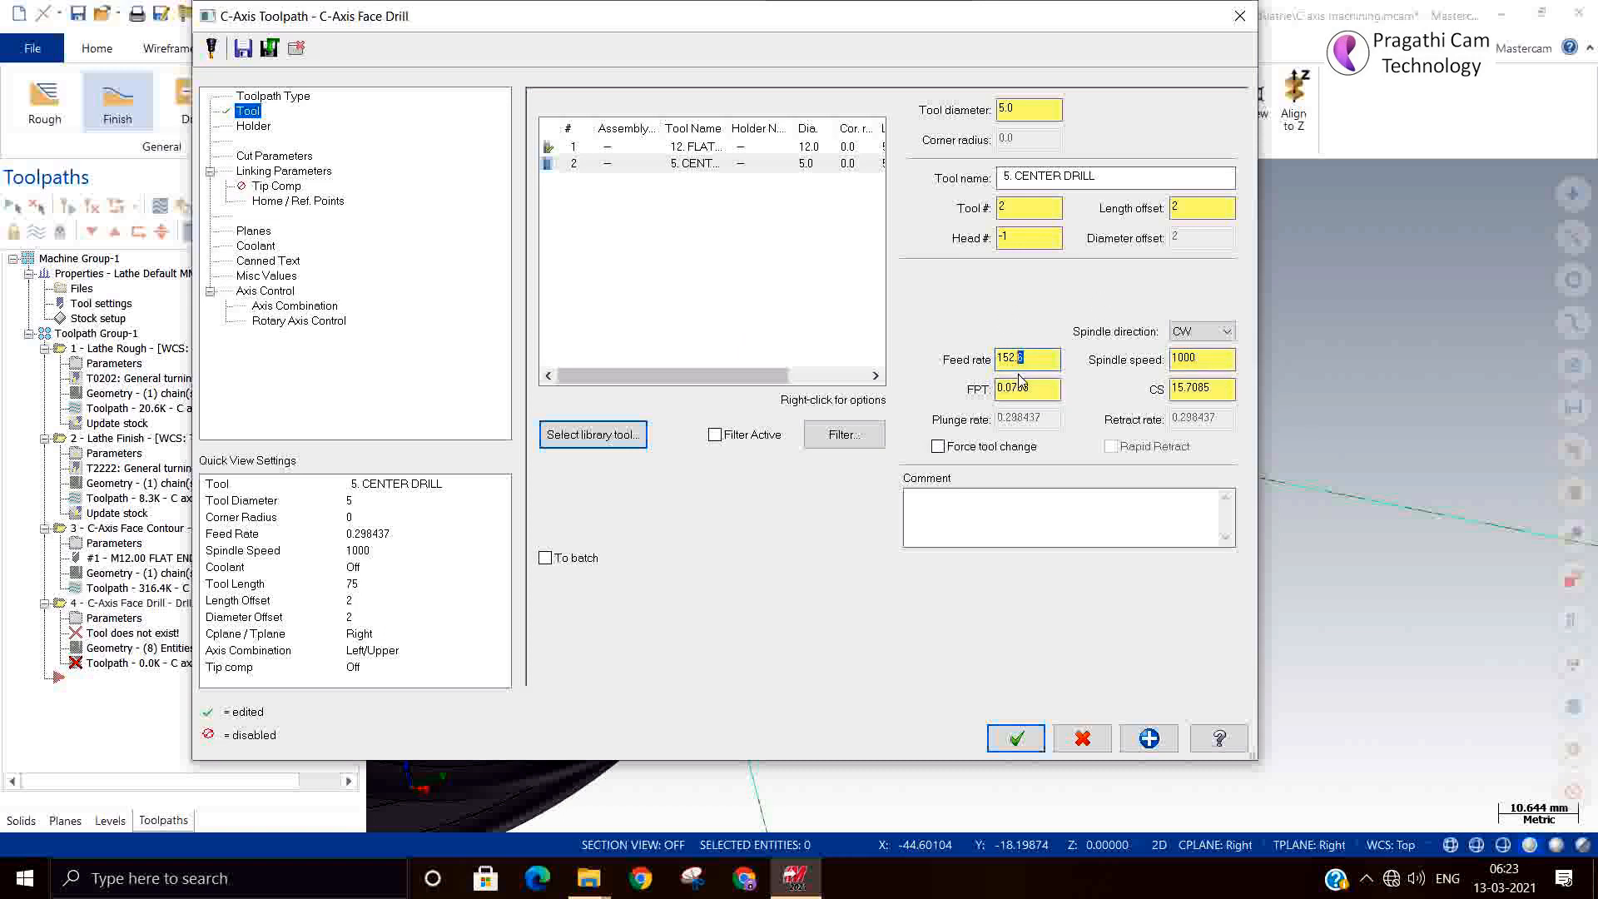
triple_click(1021, 358)
text(300.0)
key(Return)
Enter a clearance of -2 for the center drilling and switch clearance, retract, top of stock and depth to absolute
click(250, 128)
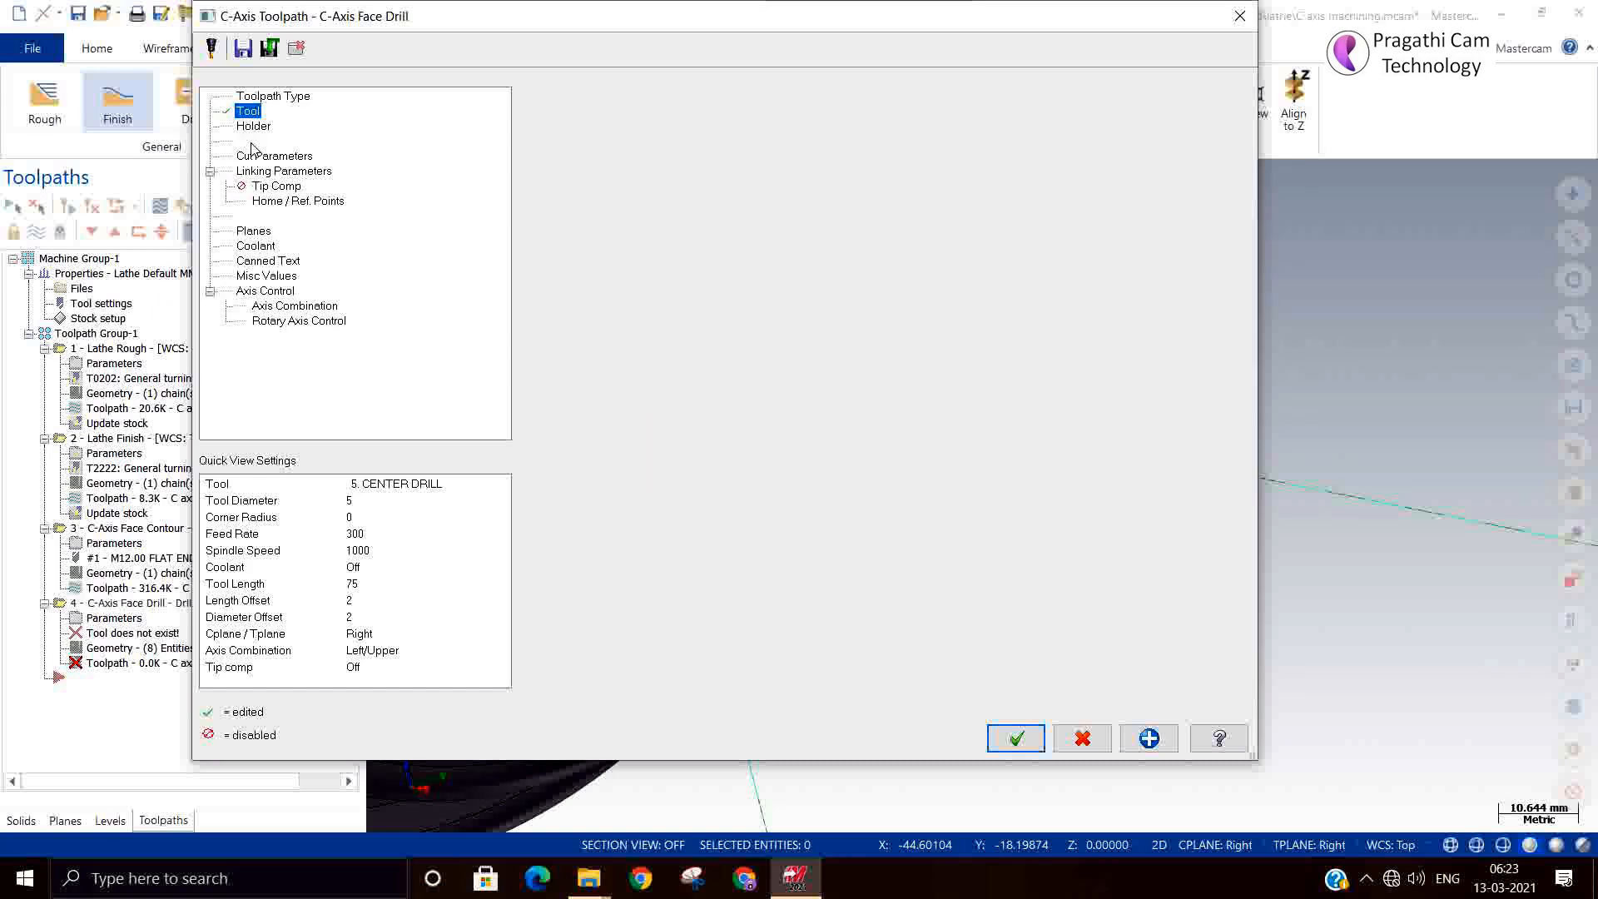
click(257, 157)
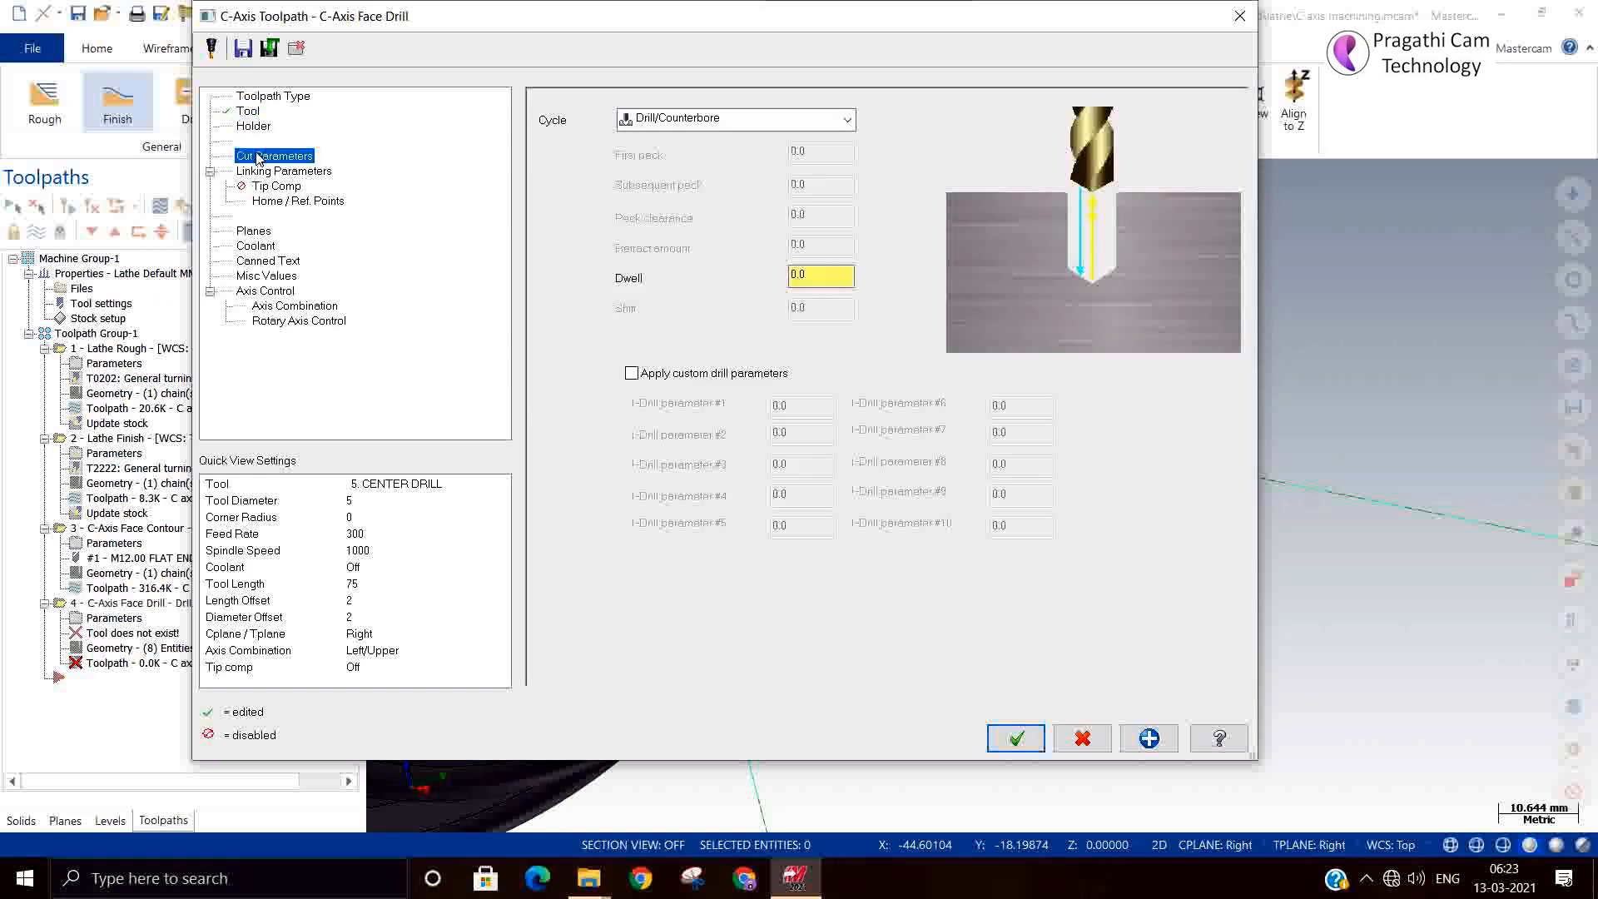
click(283, 172)
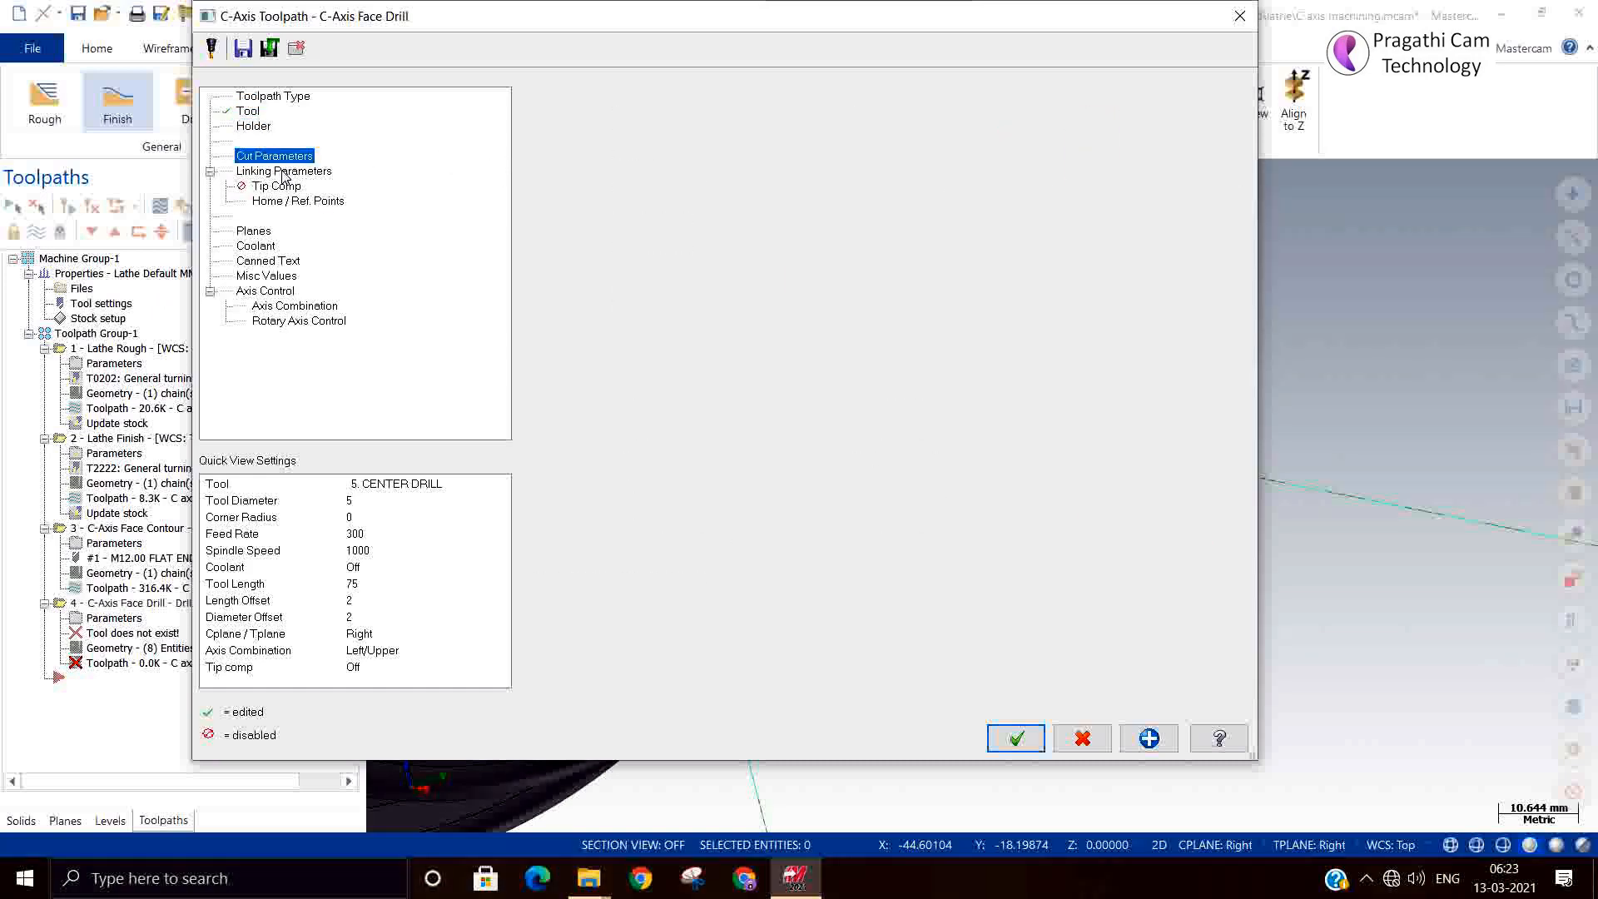
click(833, 193)
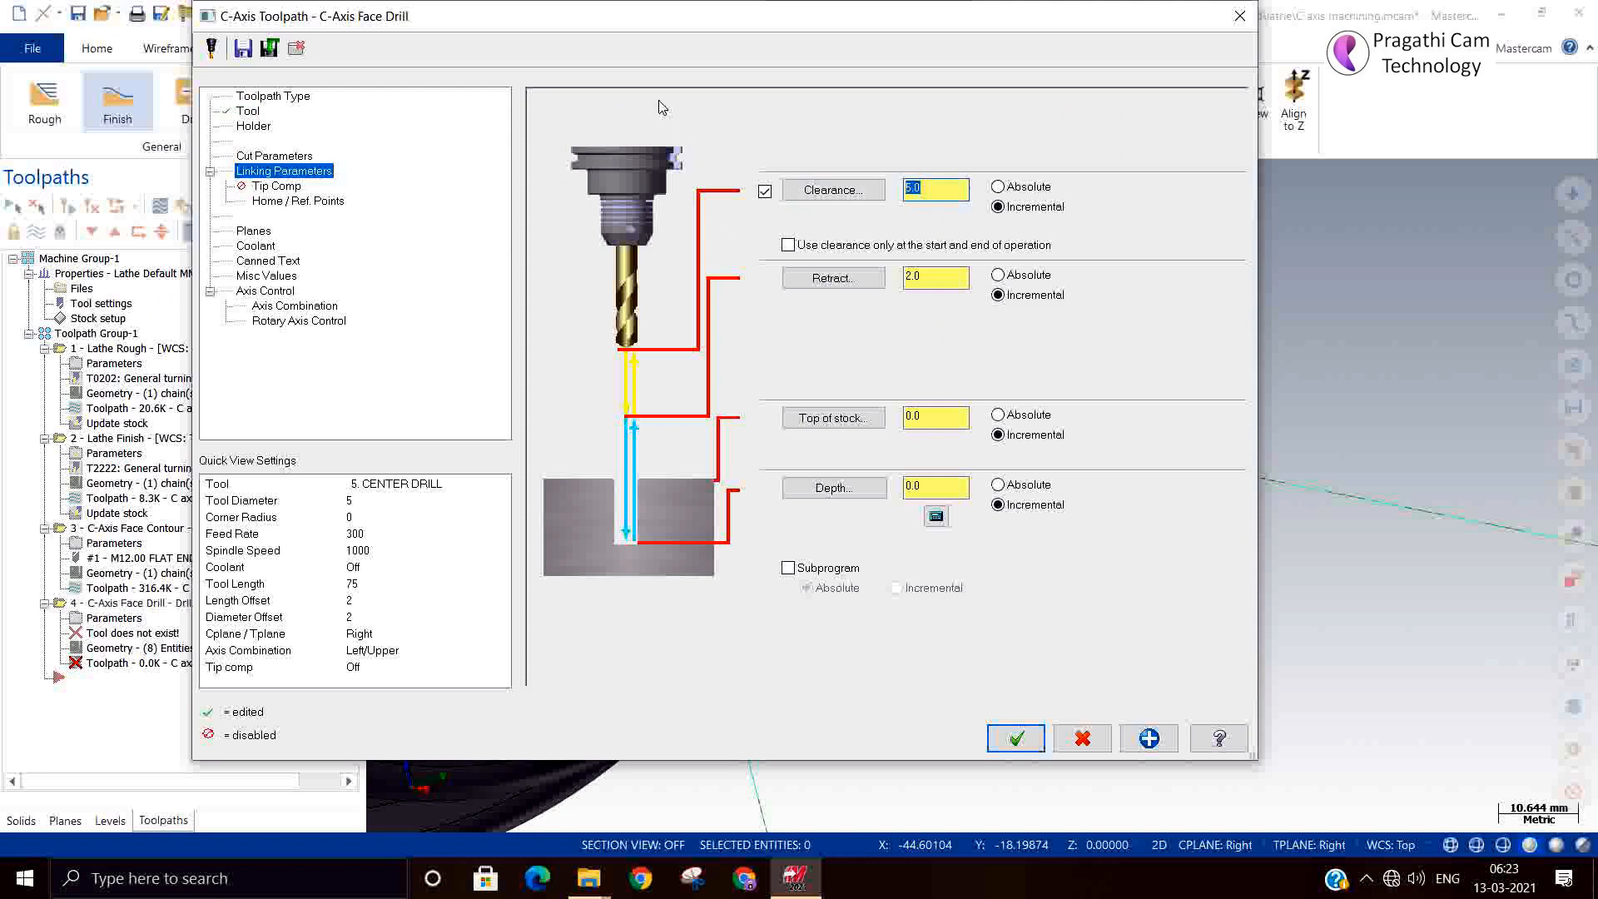
text(-2)
click(999, 188)
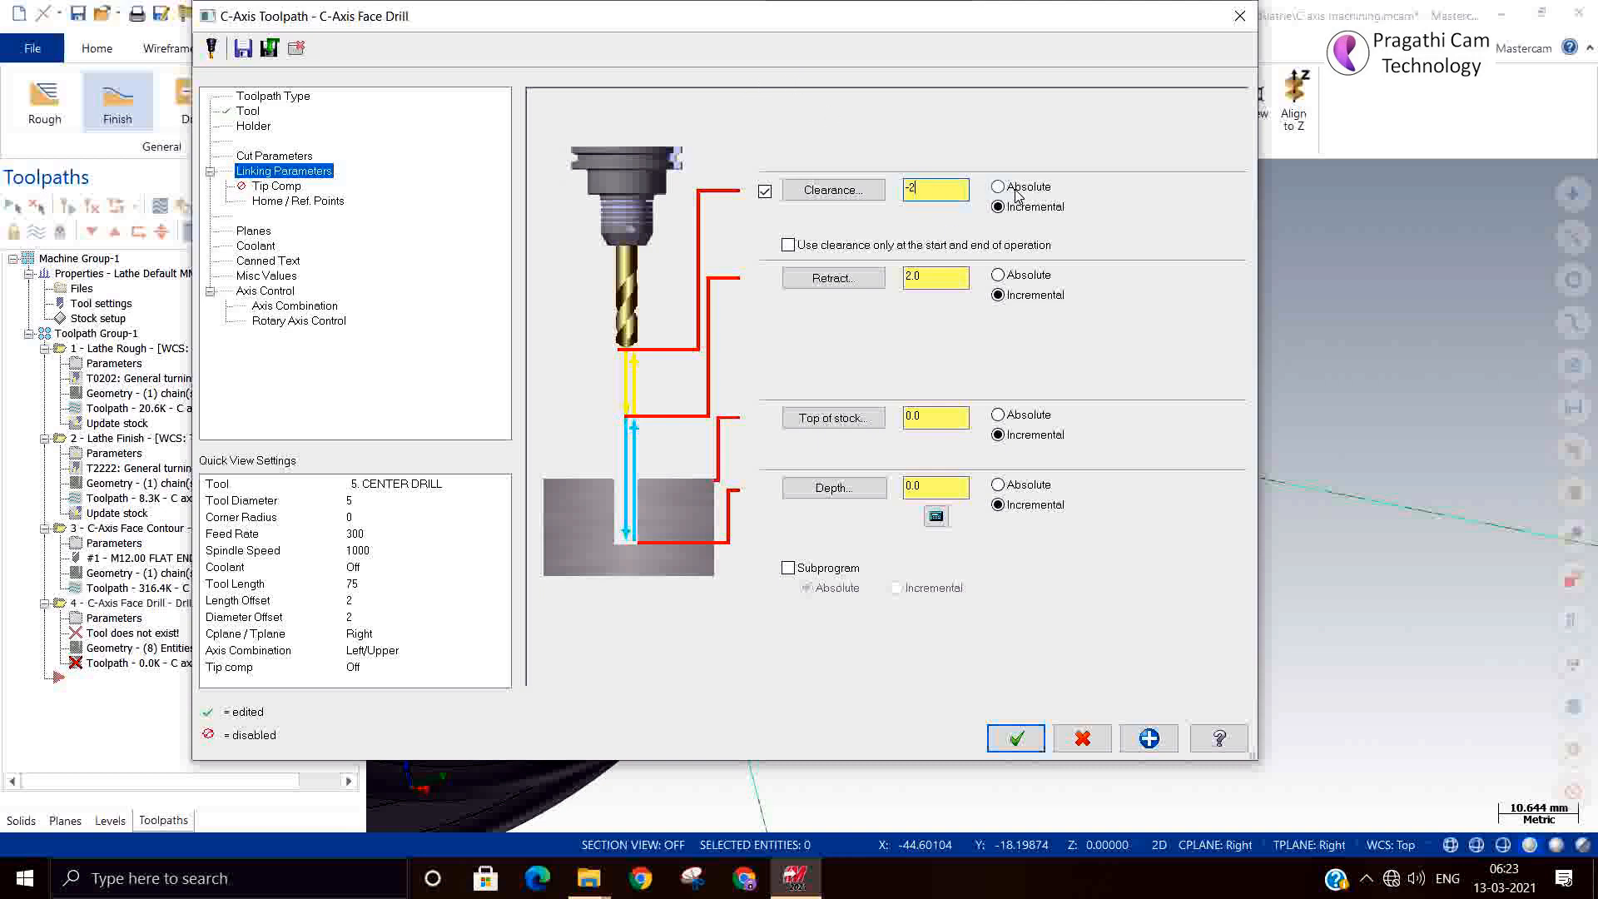
click(1017, 417)
click(1019, 279)
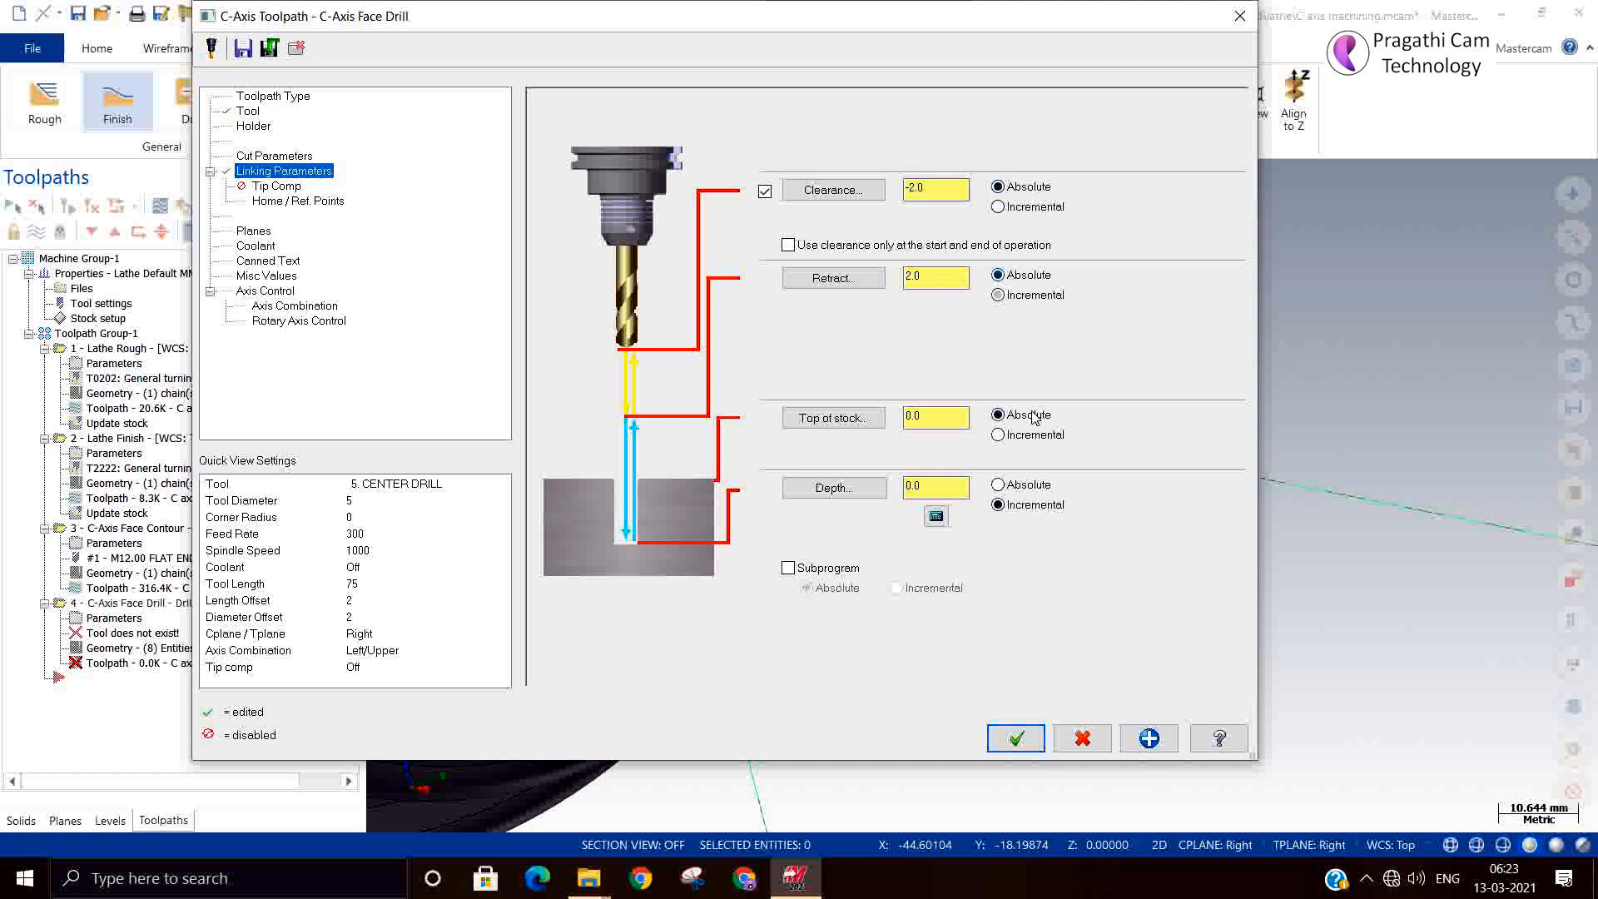
click(1025, 484)
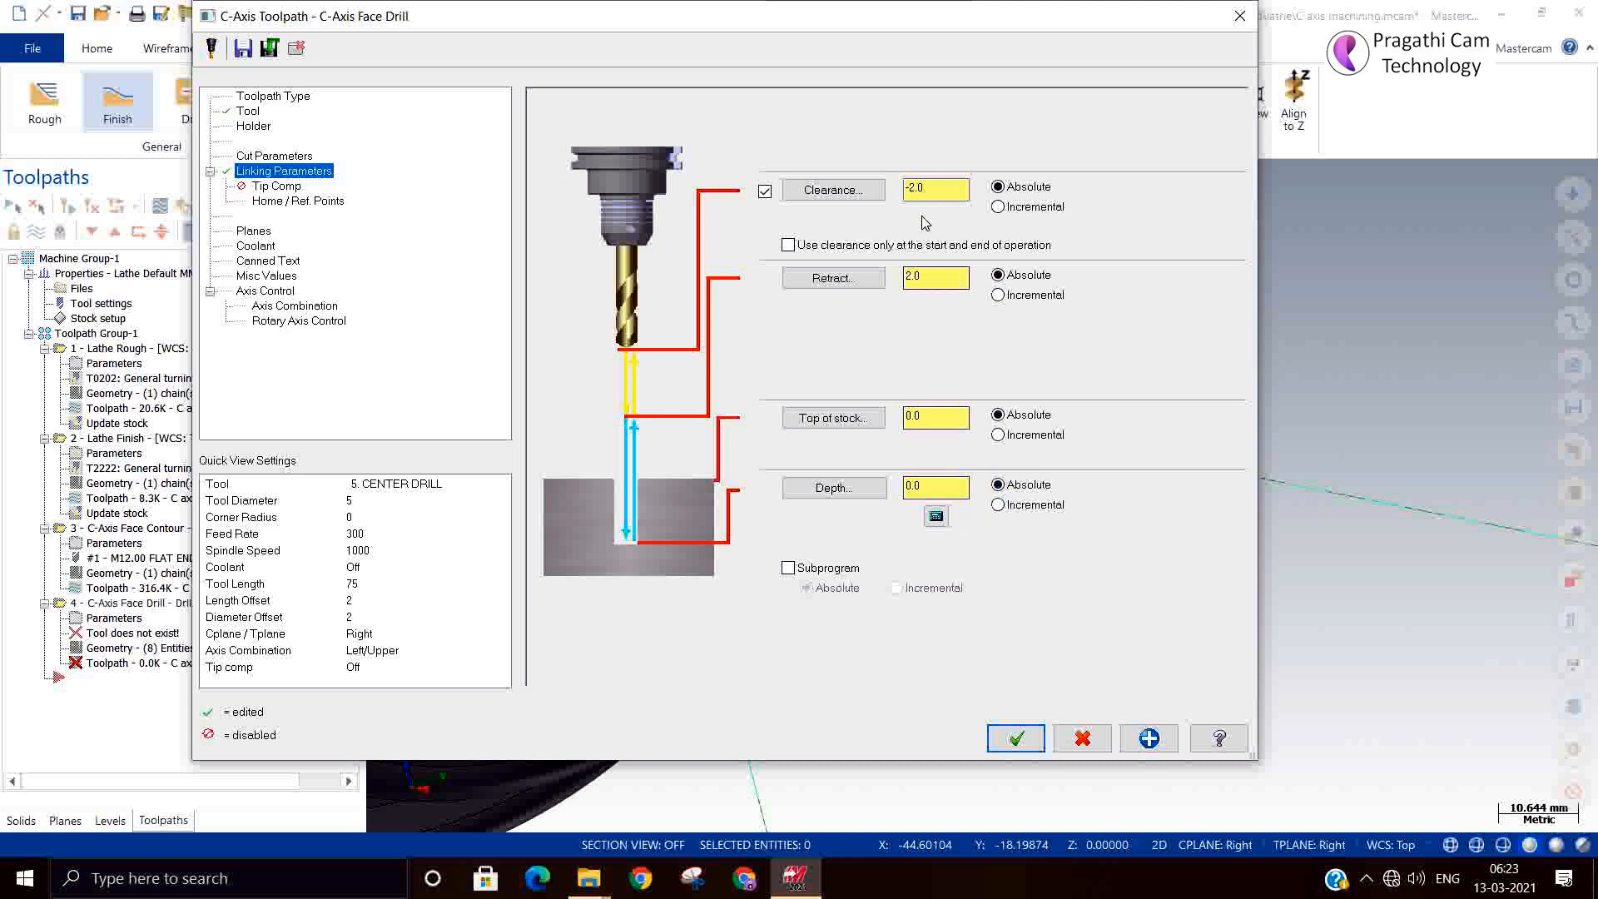
Set the center drilling's clearance to 5 and its depth to -2
double_click(932, 188)
text(0)
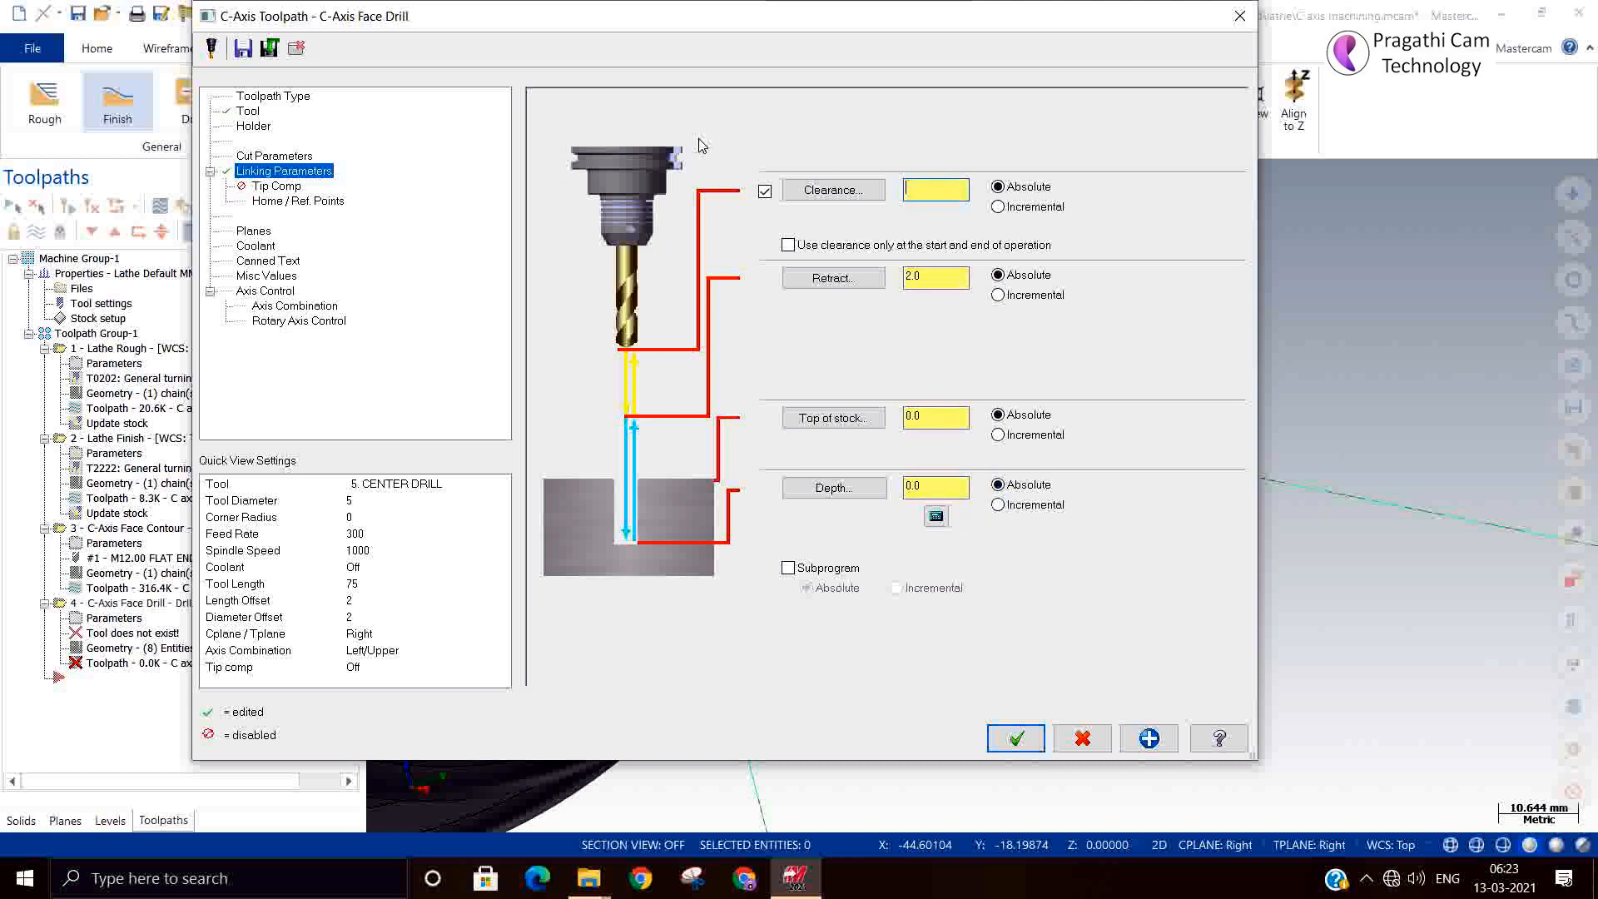
click(934, 278)
key(Tab)
key(Tab)
text(-2)
Turn on flood coolant for the center drilling and generate the toolpath
click(256, 245)
click(912, 214)
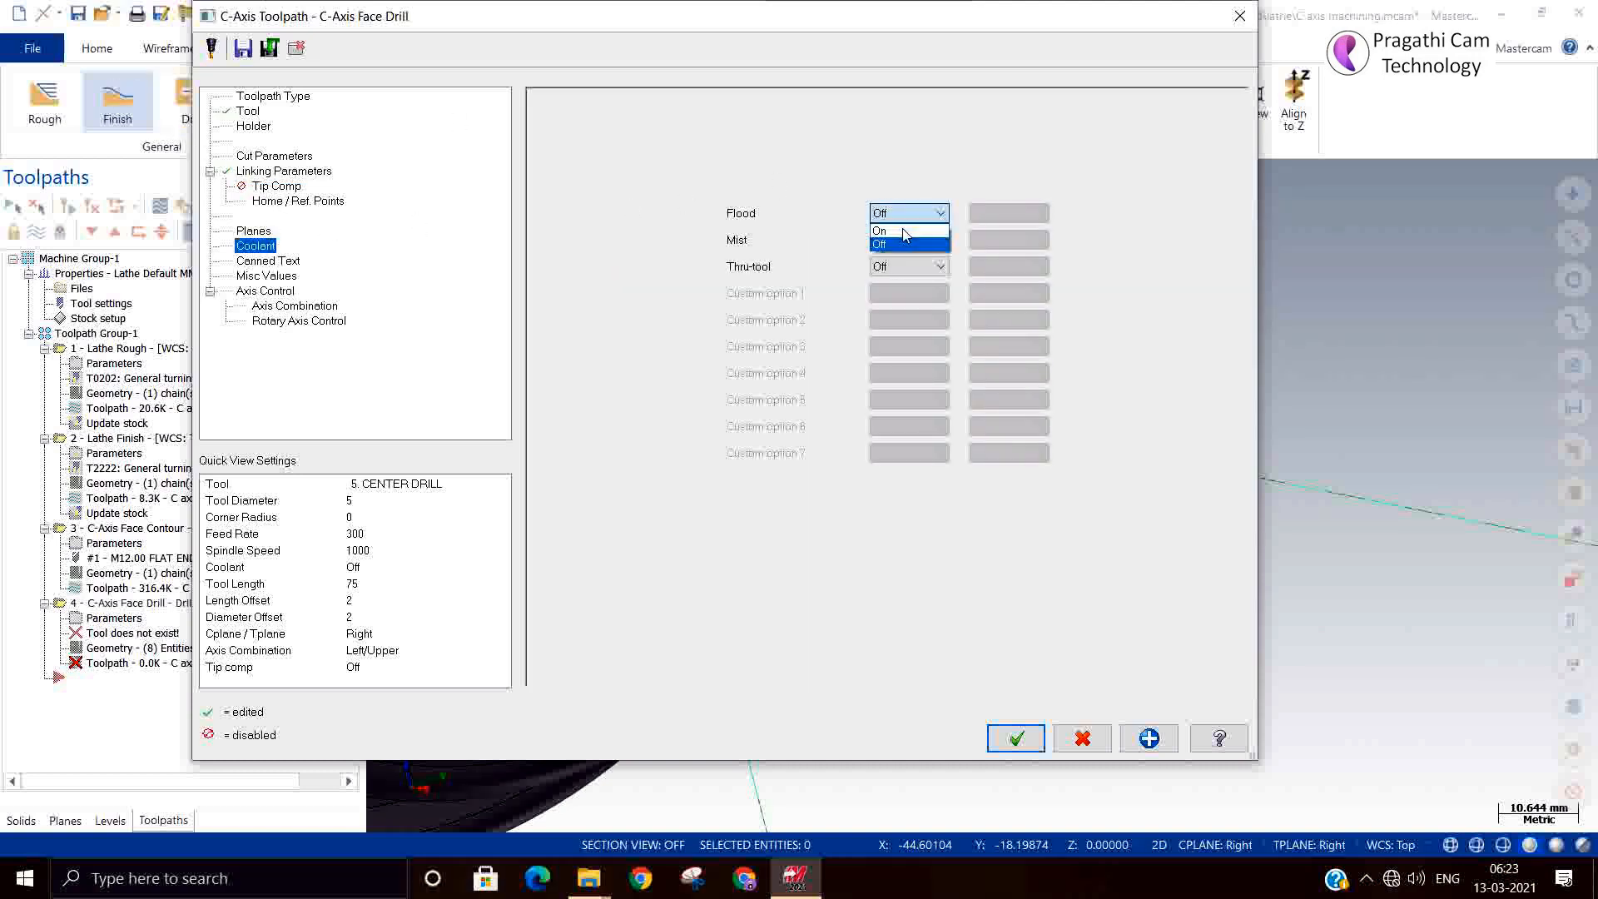
click(880, 232)
click(1014, 738)
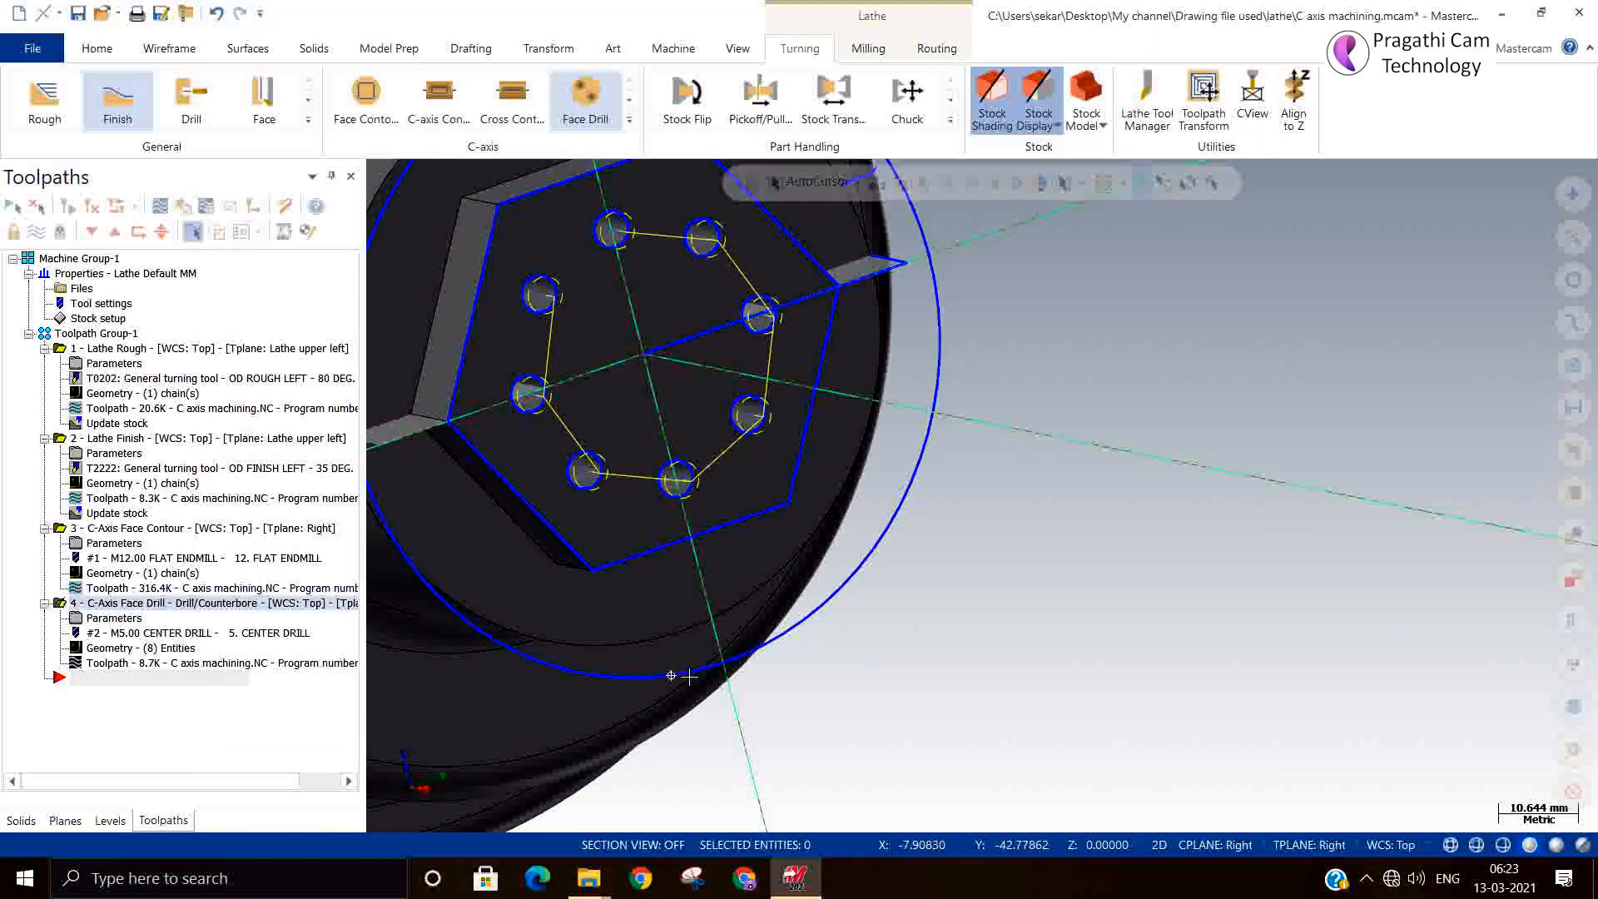
Measure the diameter of one of the small holes on the hexagonal face with Analyze Dynamic
middle_drag(678, 666, 745, 689)
scroll(546, 411, up, 6)
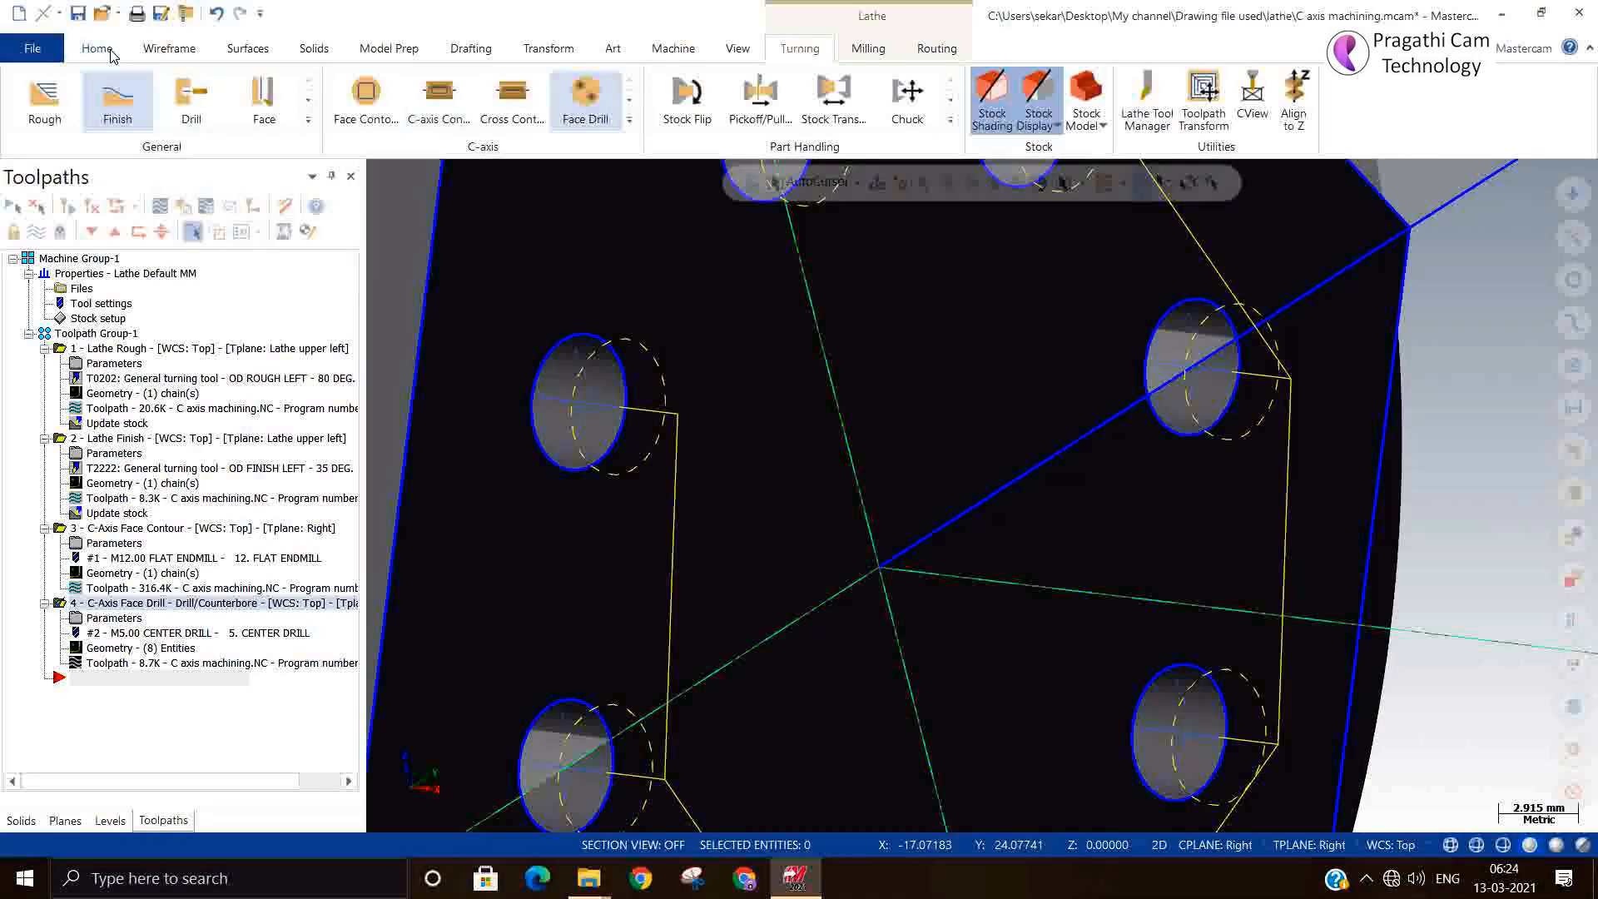
click(158, 50)
click(97, 50)
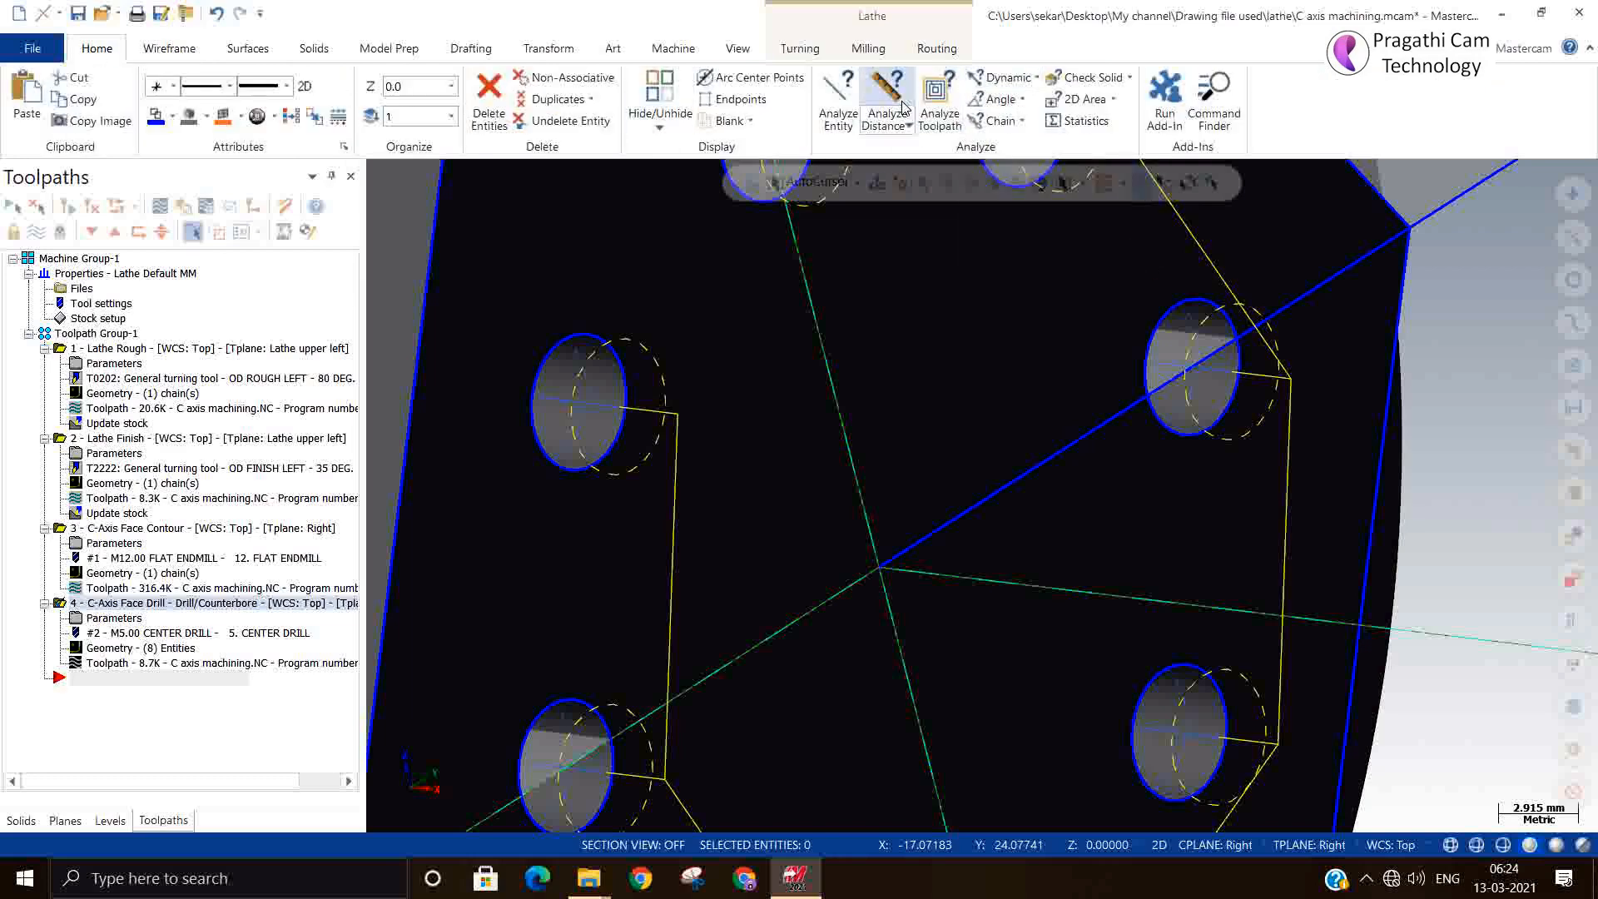
click(1007, 80)
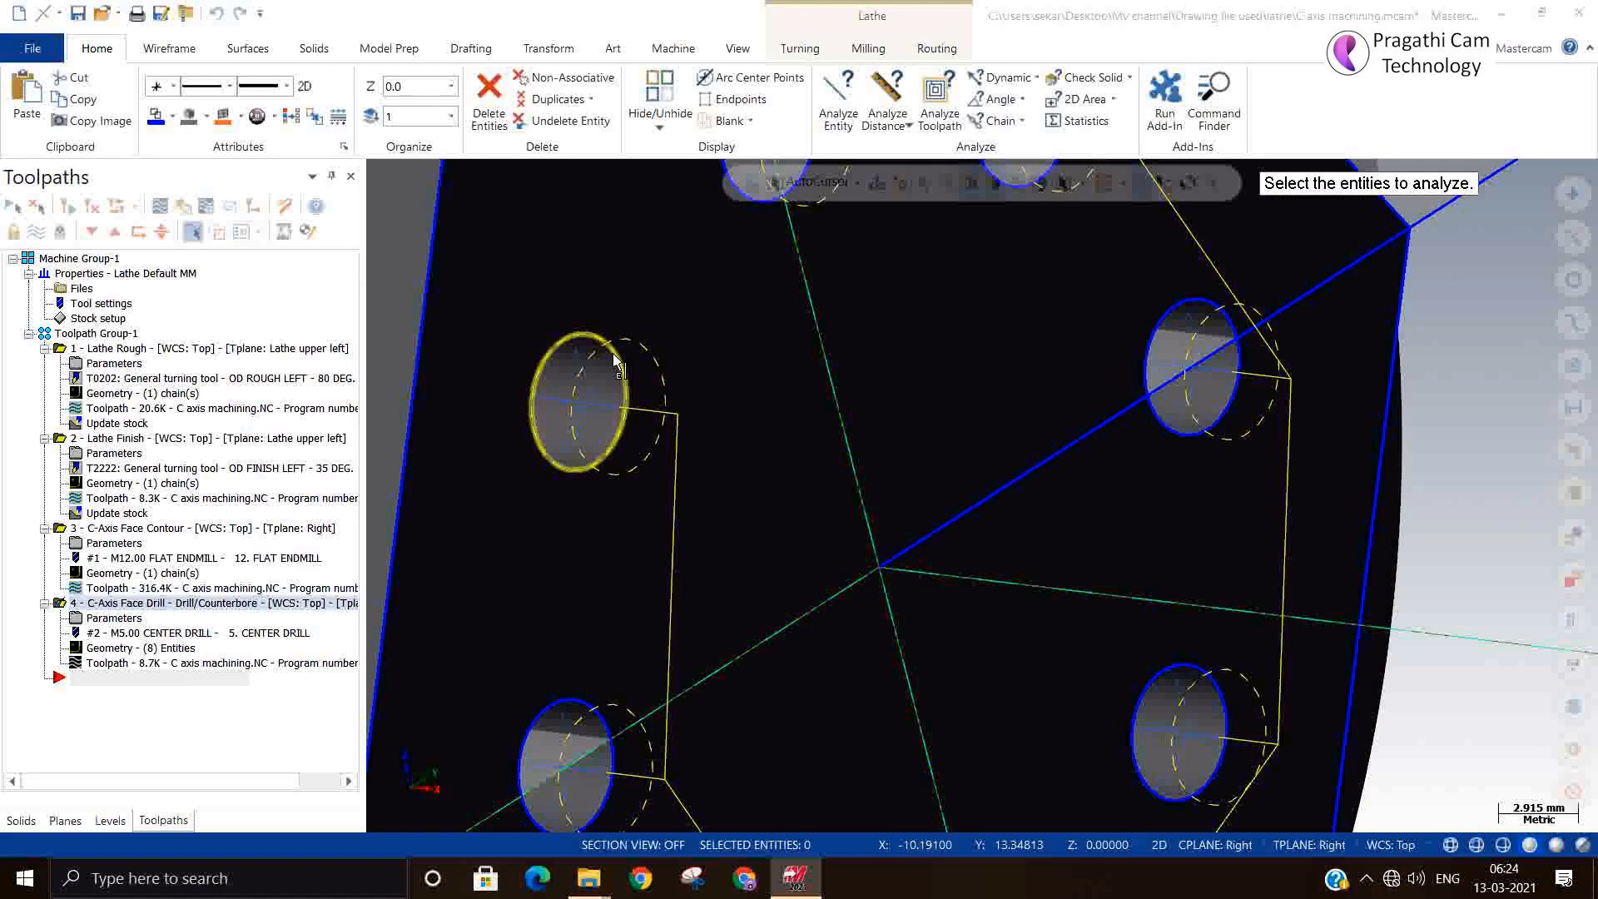
click(615, 360)
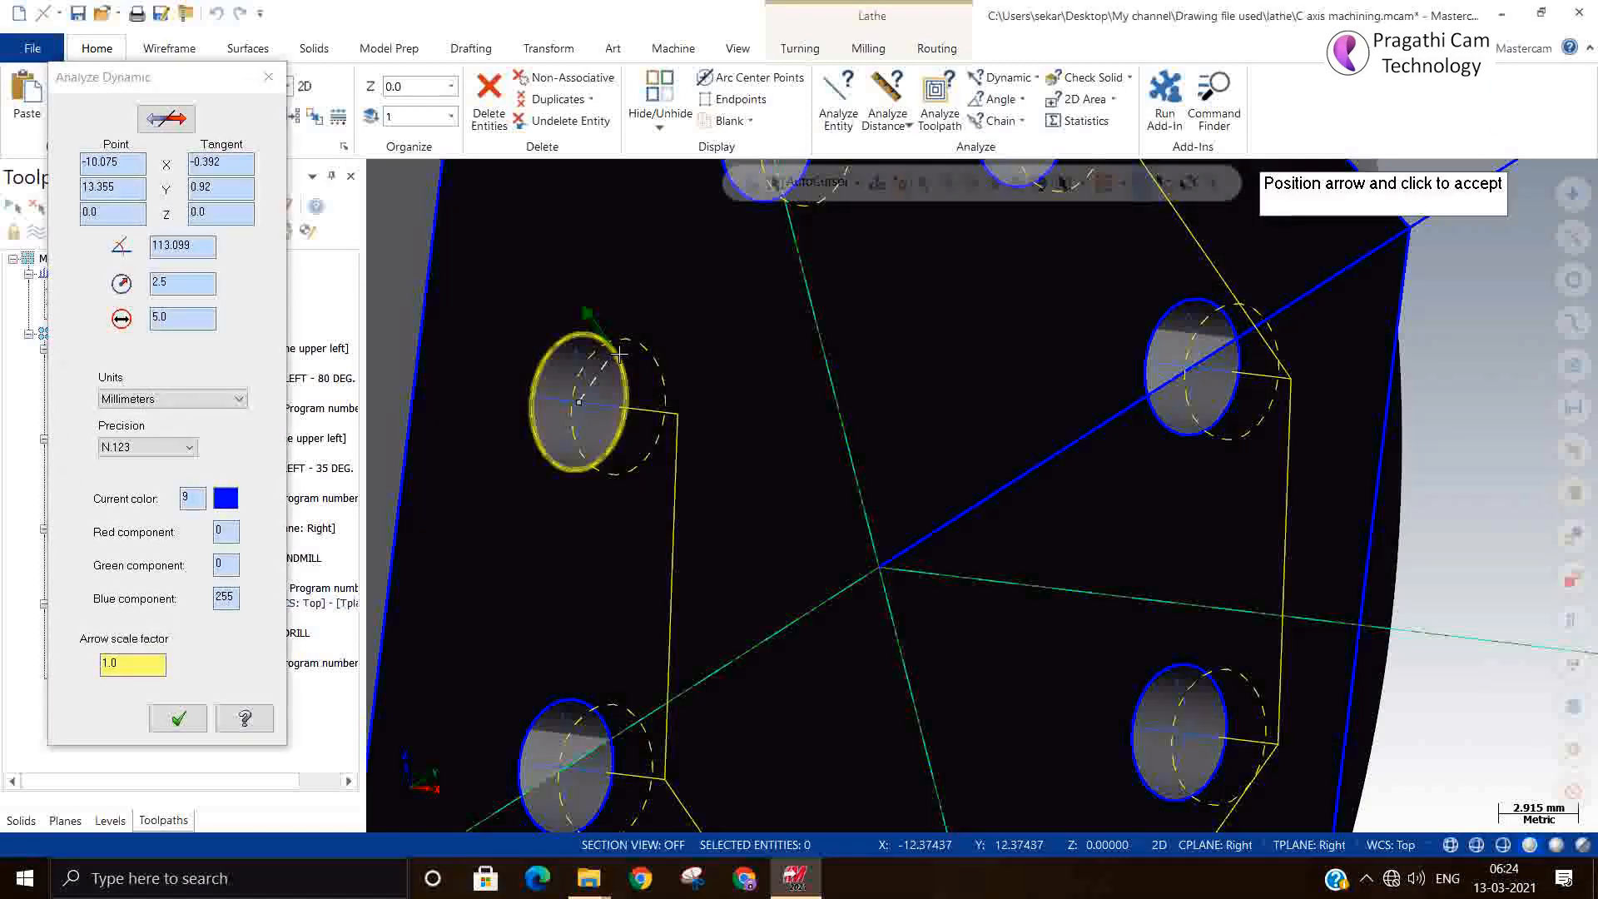
click(633, 386)
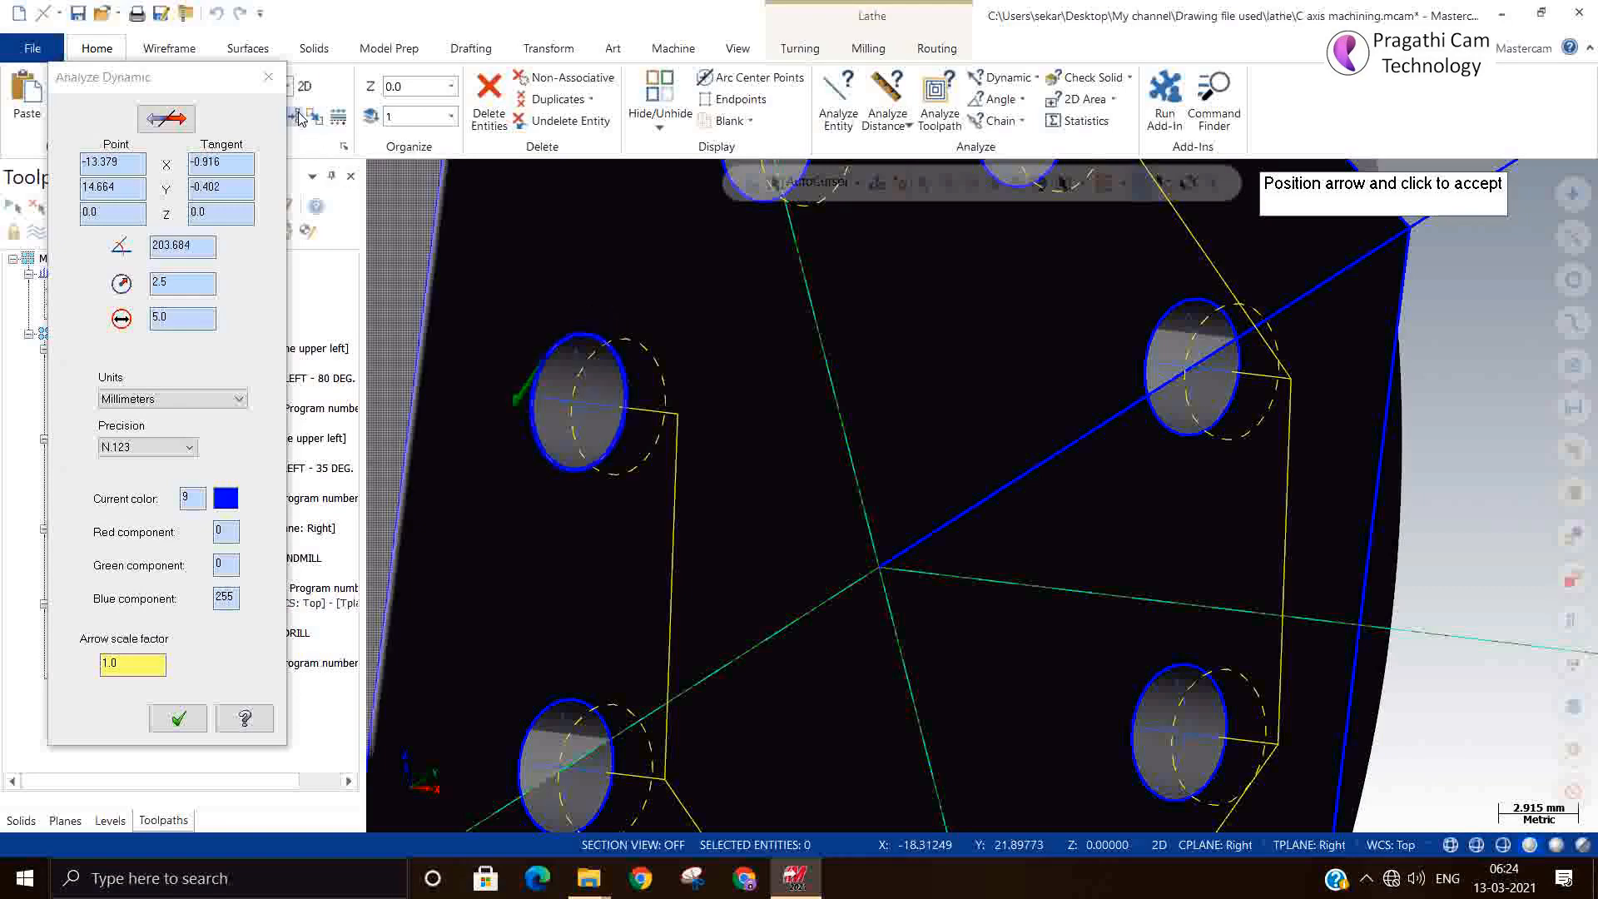
key(Escape)
scroll(752, 445, down, 5)
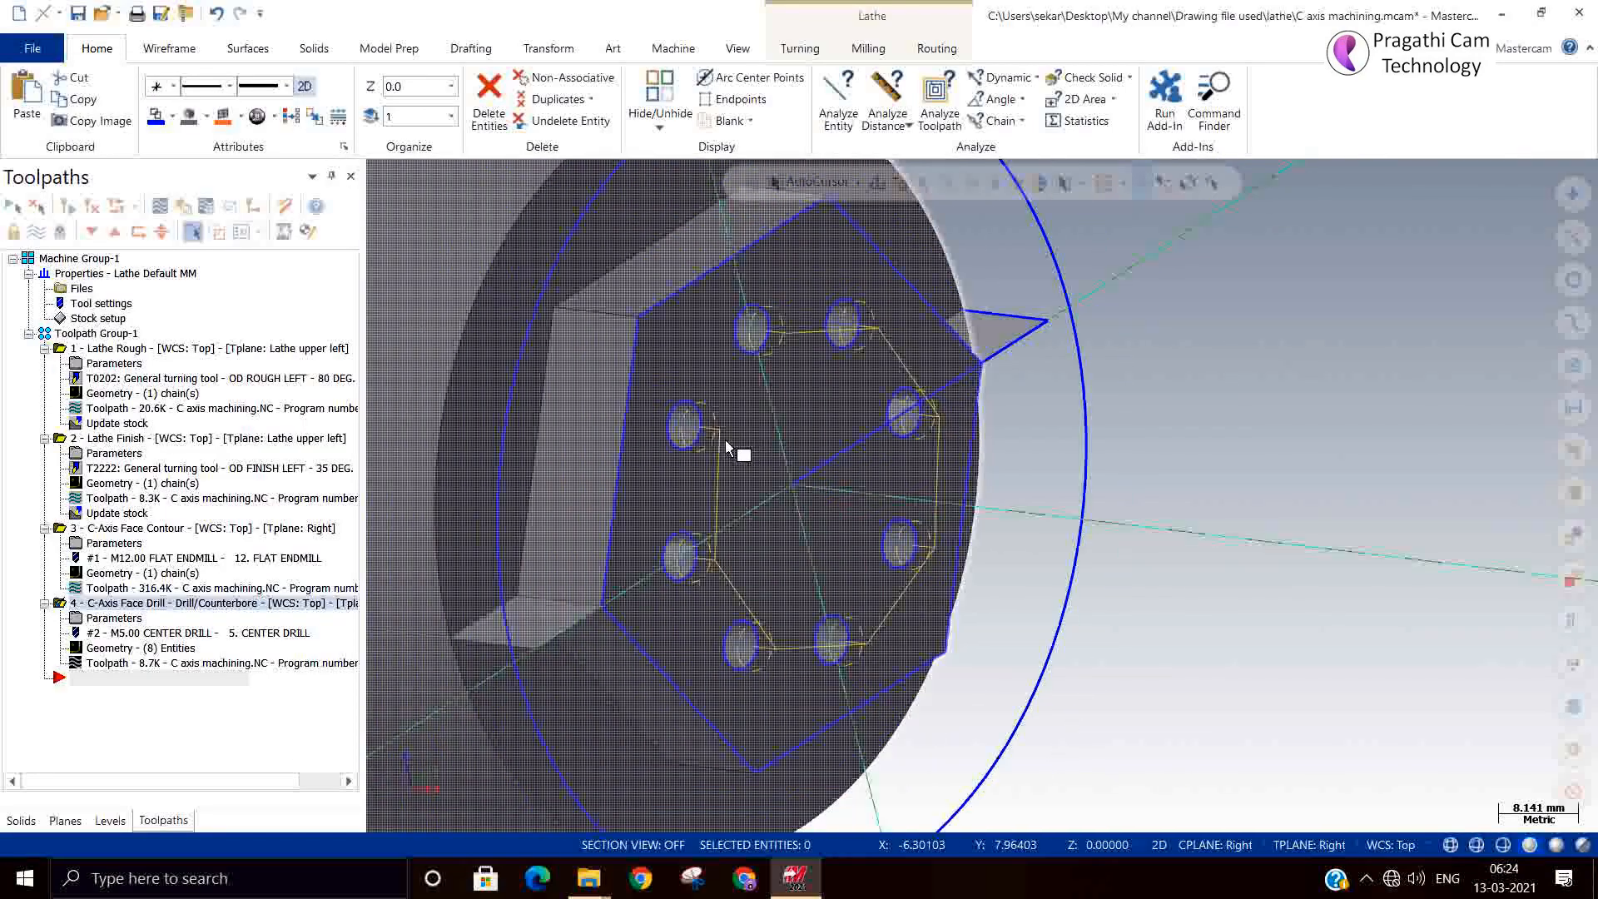
middle_drag(739, 449, 574, 403)
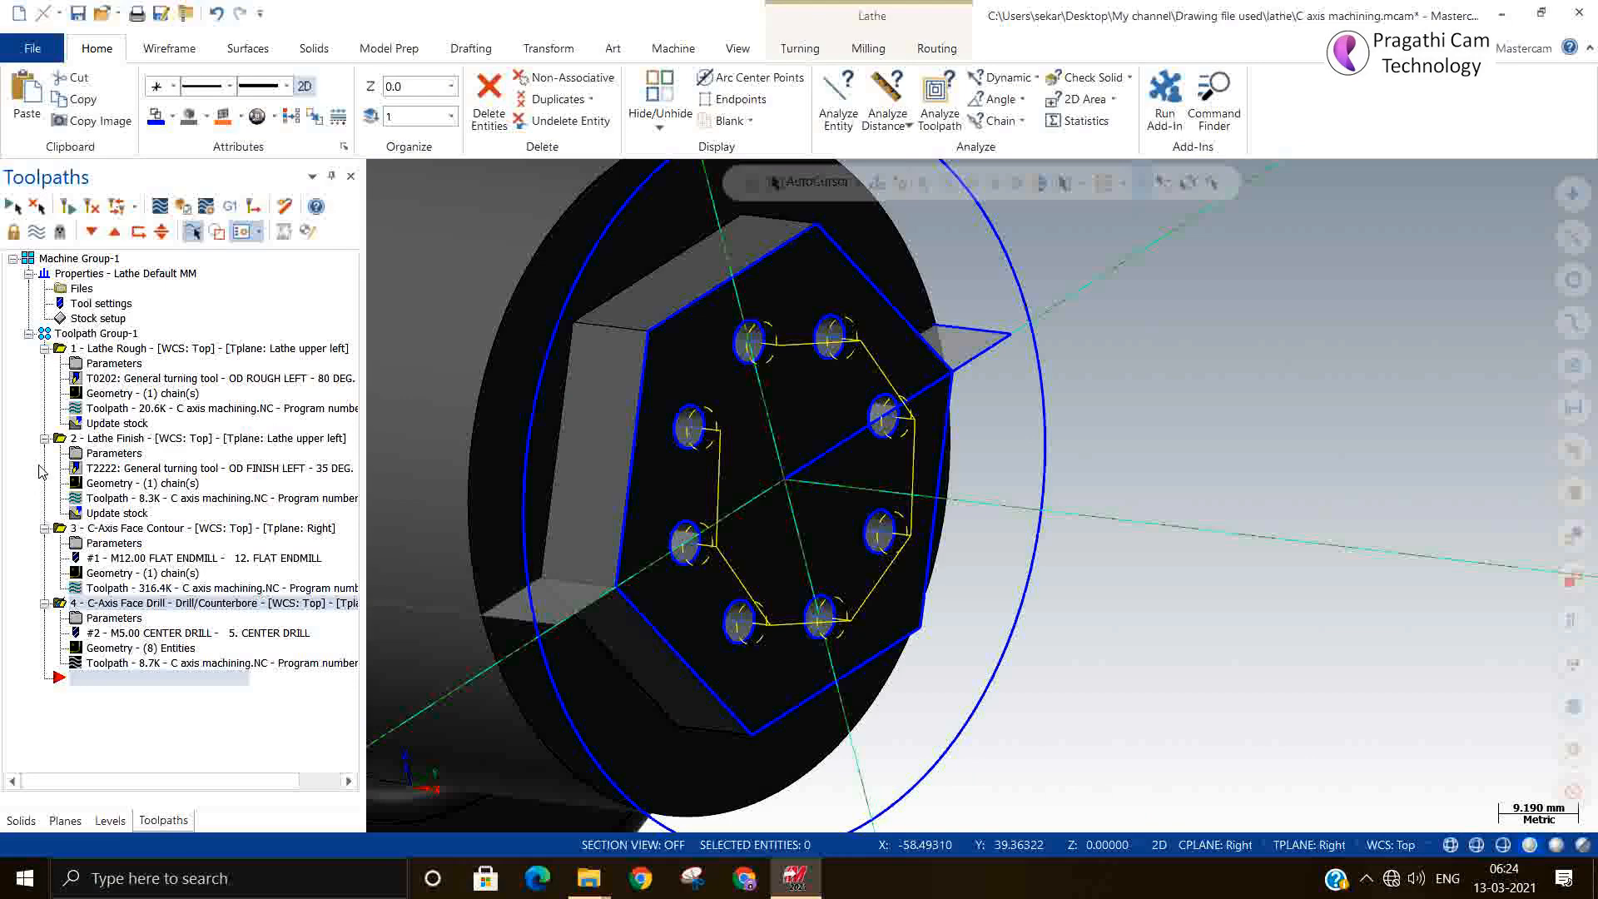
Collapse the four operations and paste a copy of the C-Axis Face Drill operation after the original
click(45, 438)
click(45, 349)
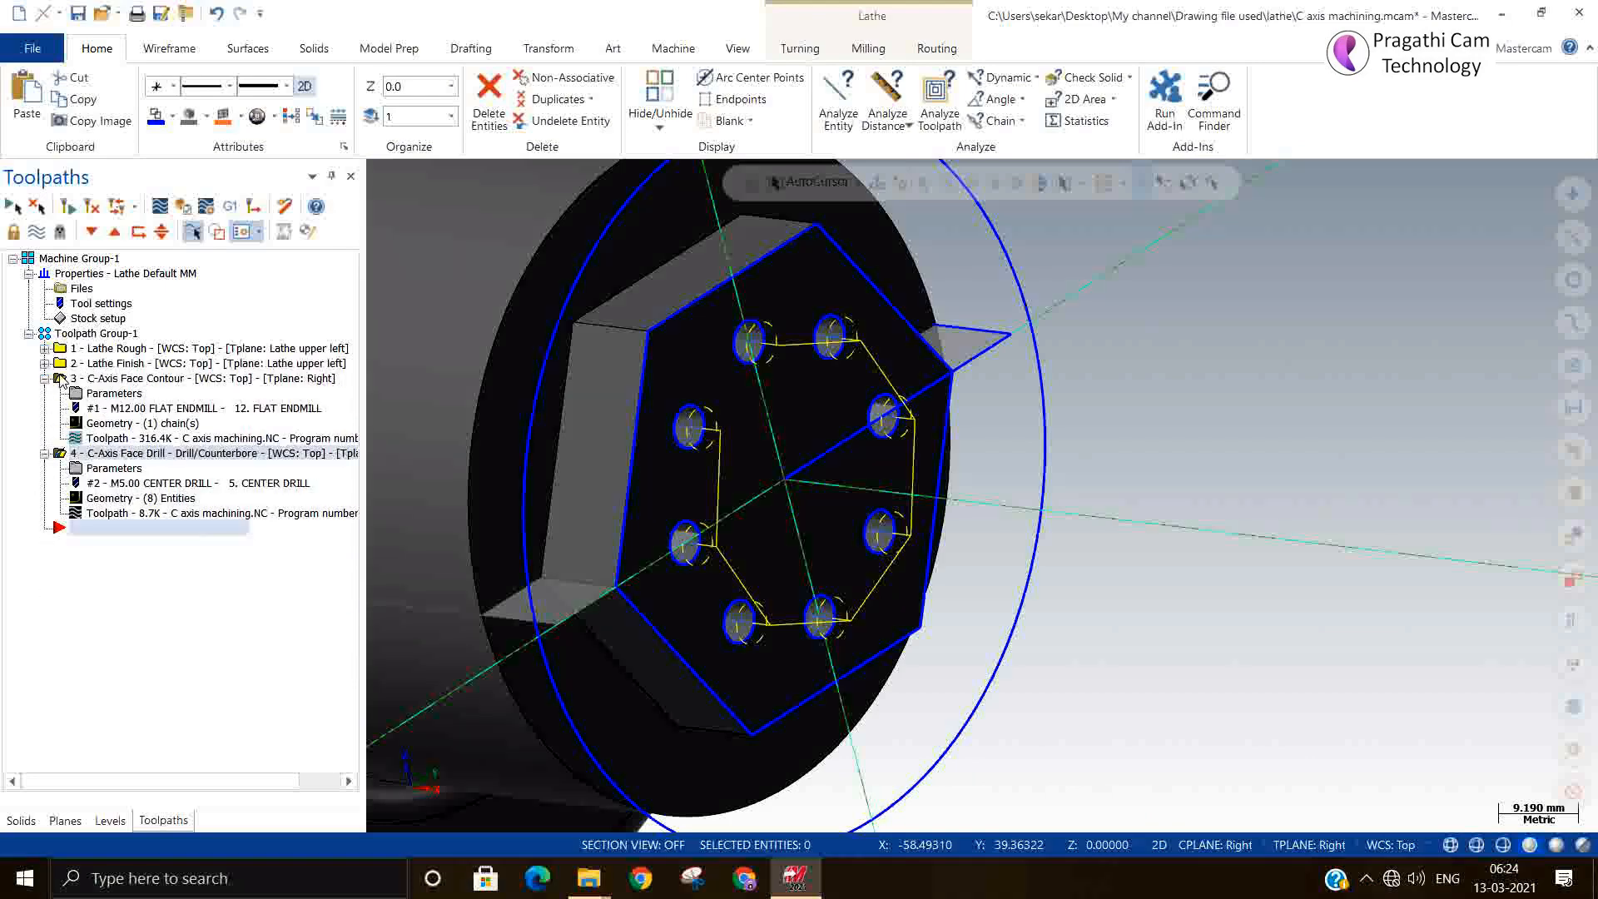
click(45, 378)
click(44, 394)
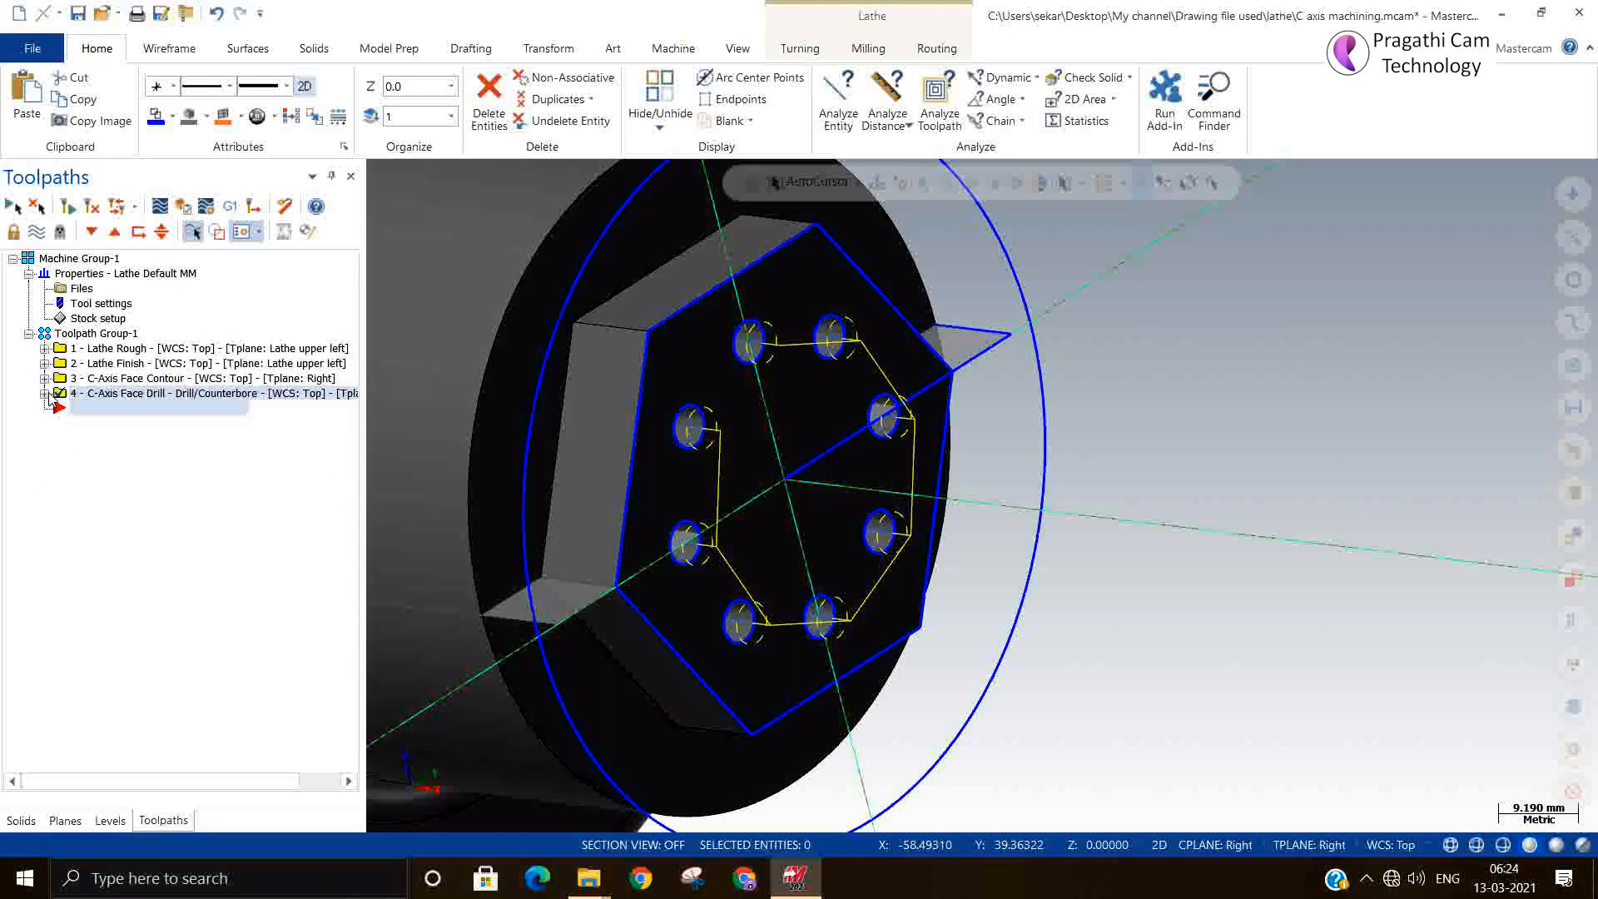
right_click(129, 400)
click(173, 456)
right_click(95, 489)
click(140, 476)
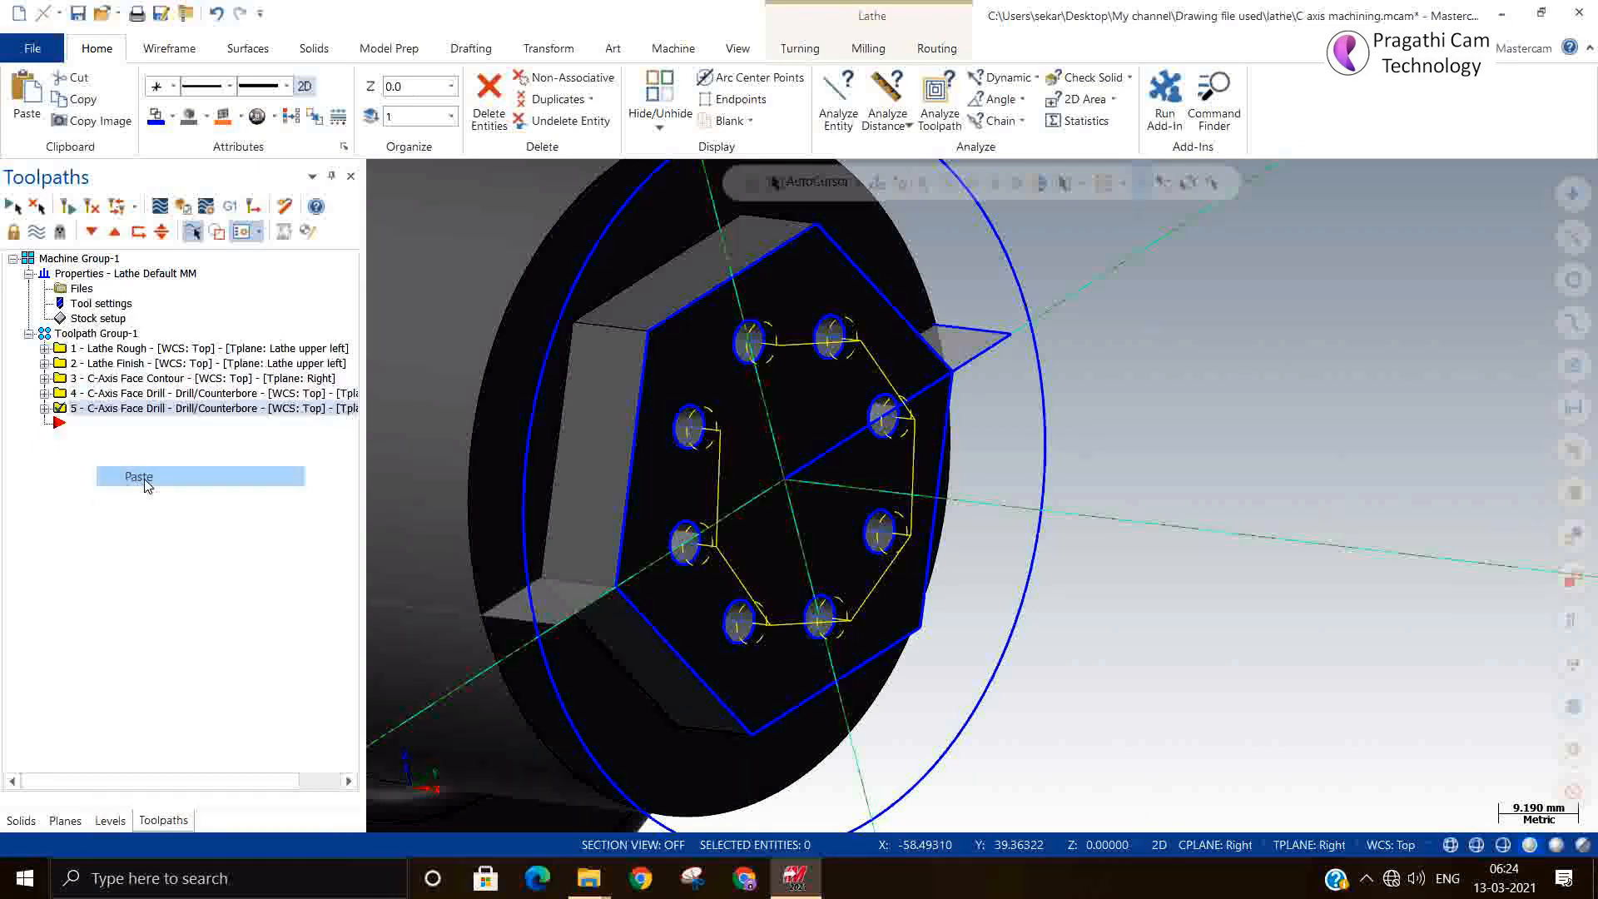
Replace the copied face drill operation's tool with the 5 mm drill from the library, filtering the tool list to drills
click(45, 409)
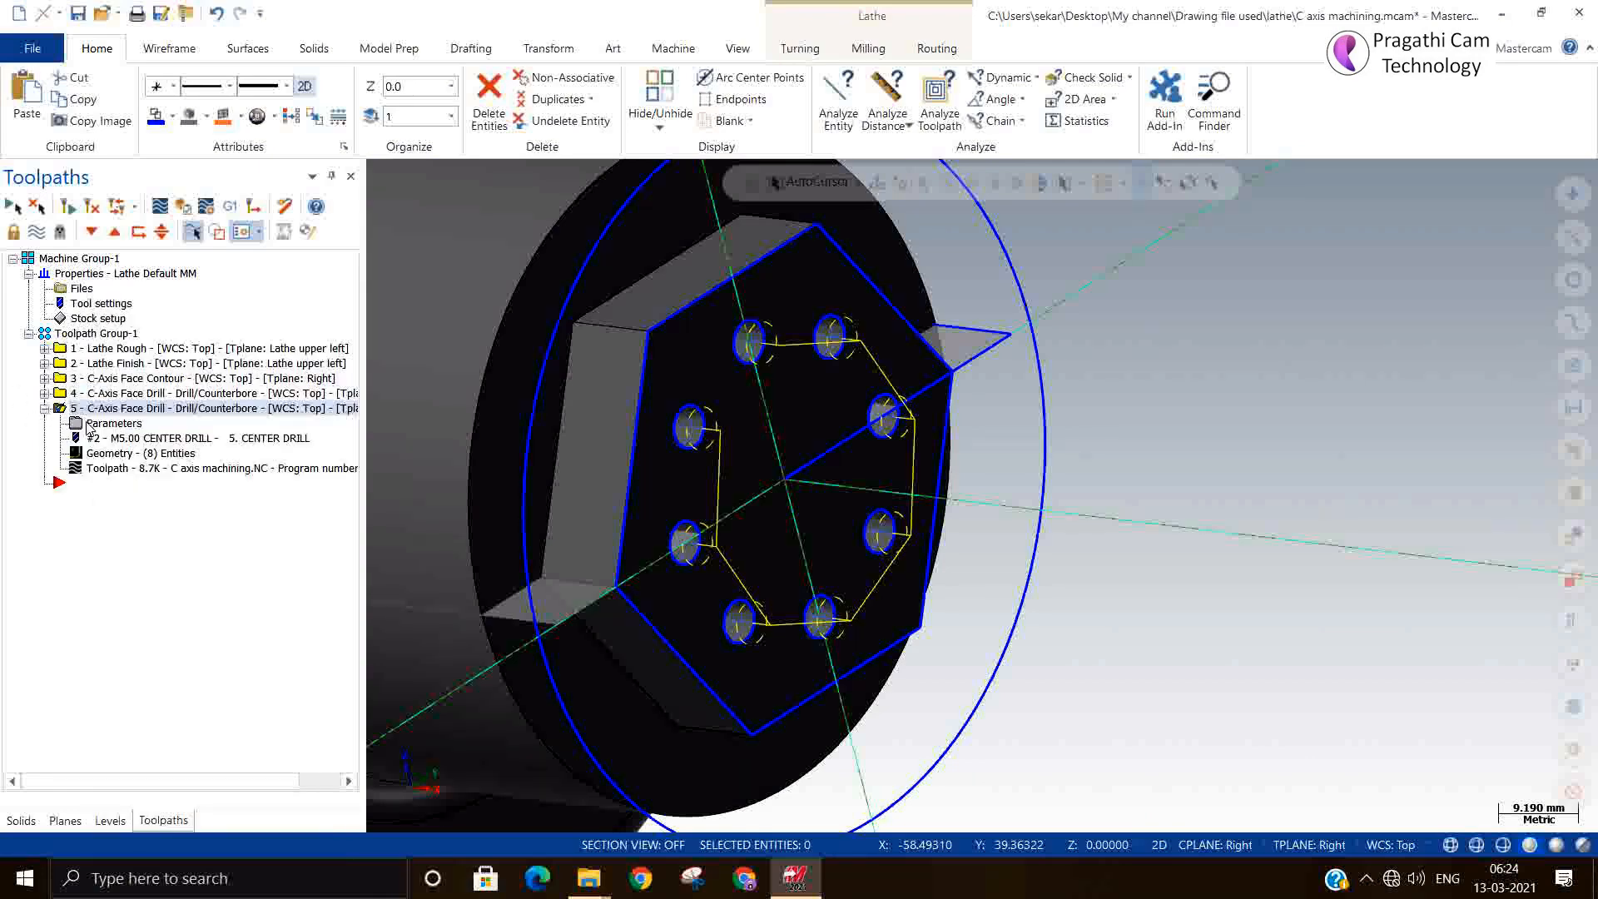
click(89, 424)
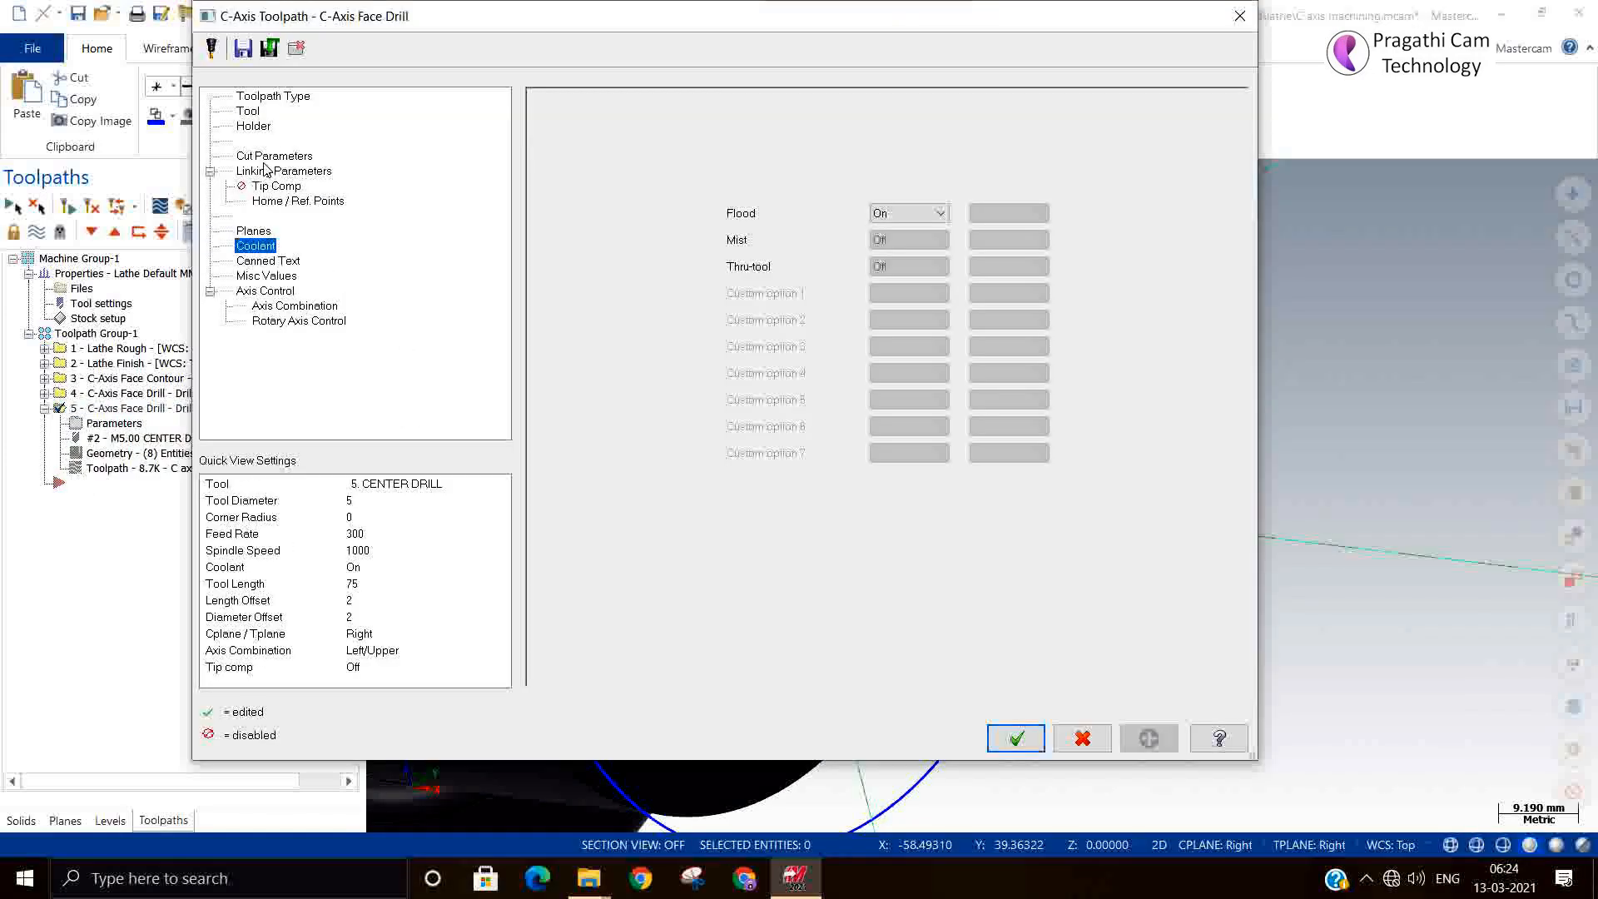
click(250, 112)
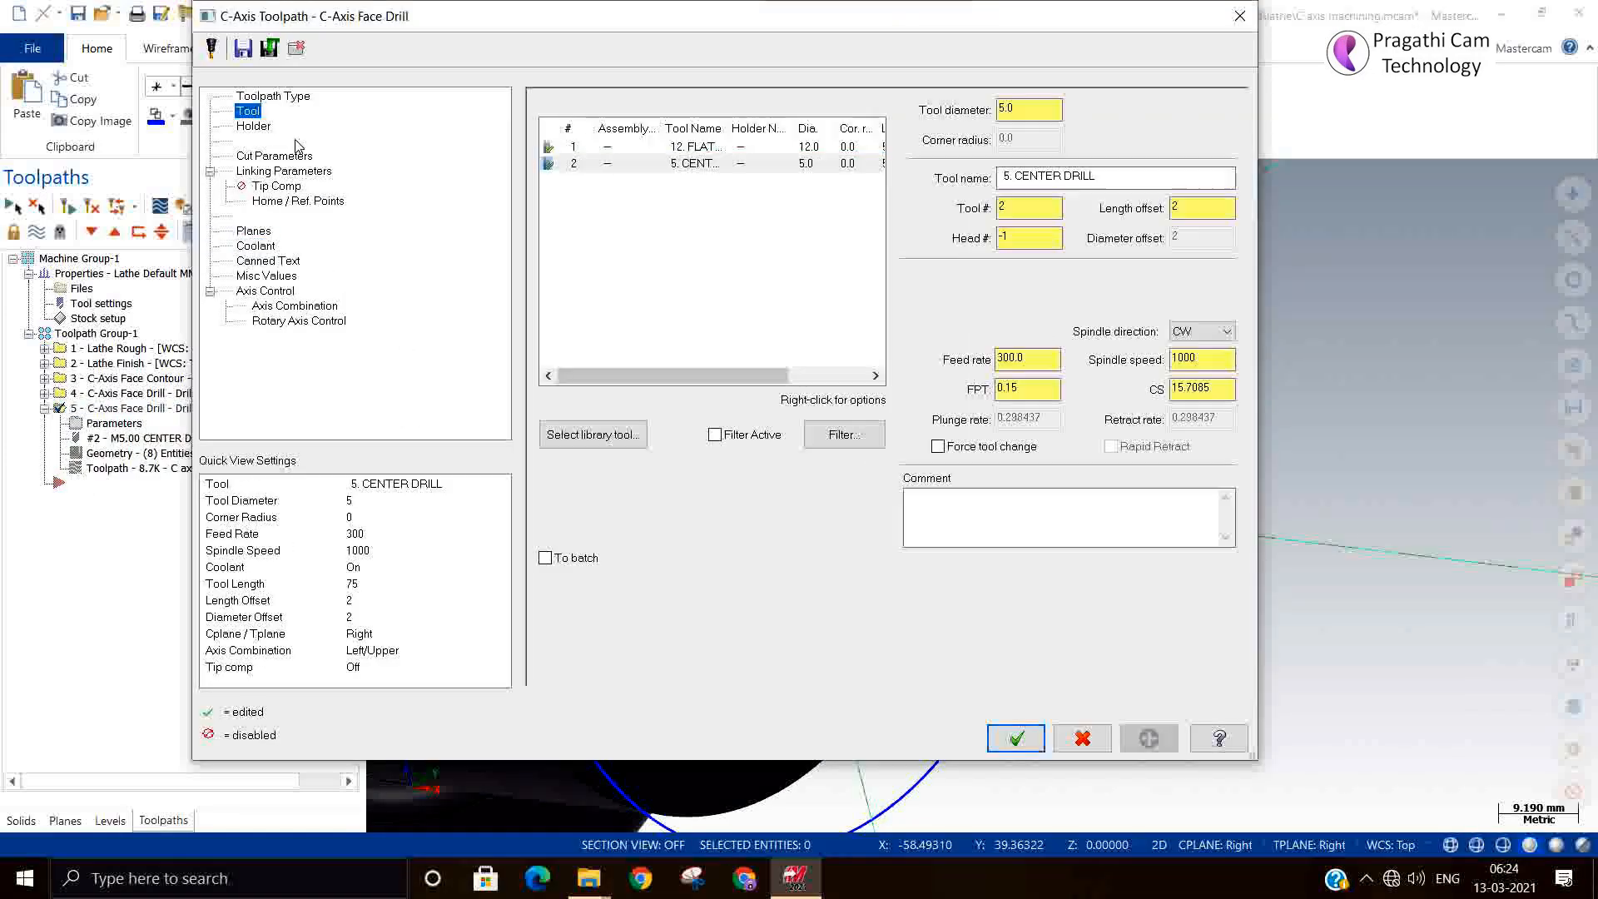
click(560, 435)
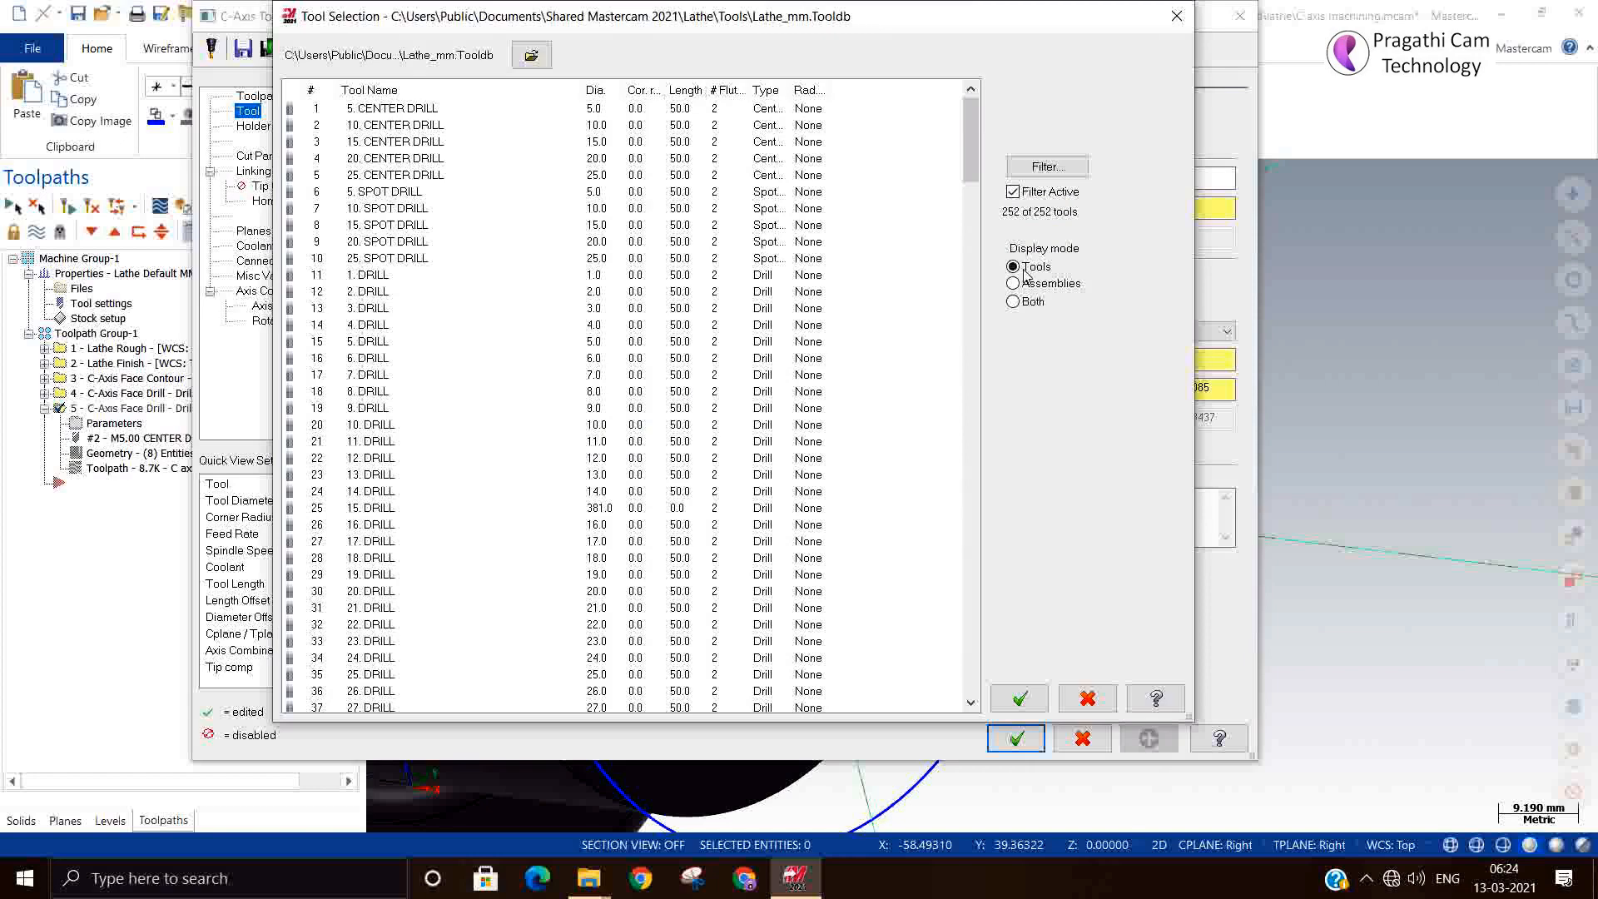
click(1048, 167)
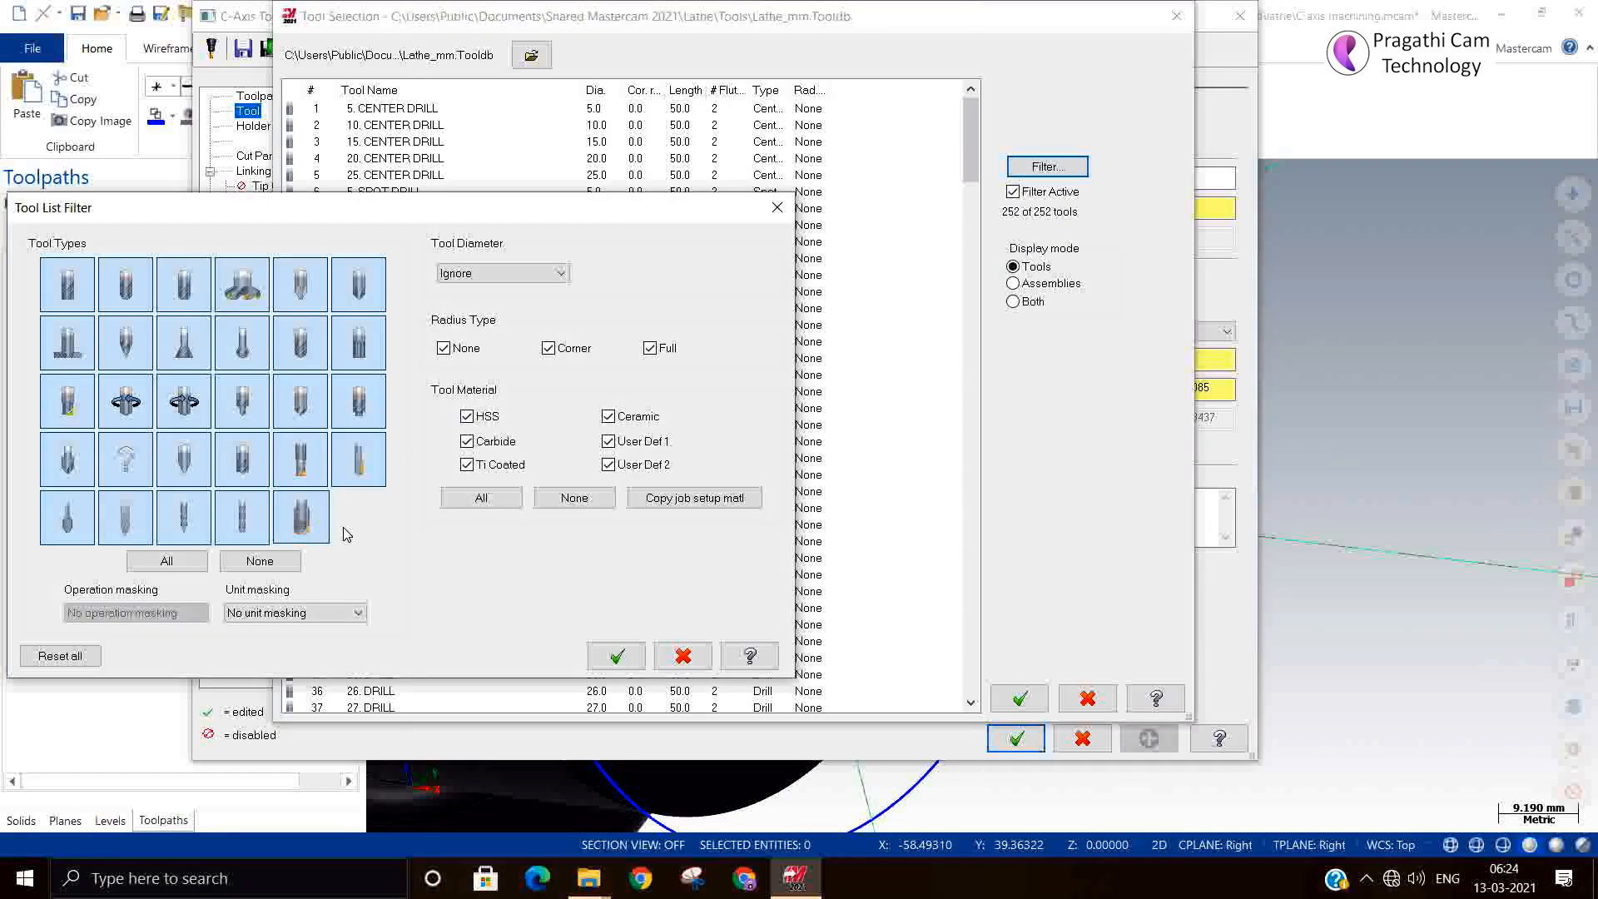
click(258, 561)
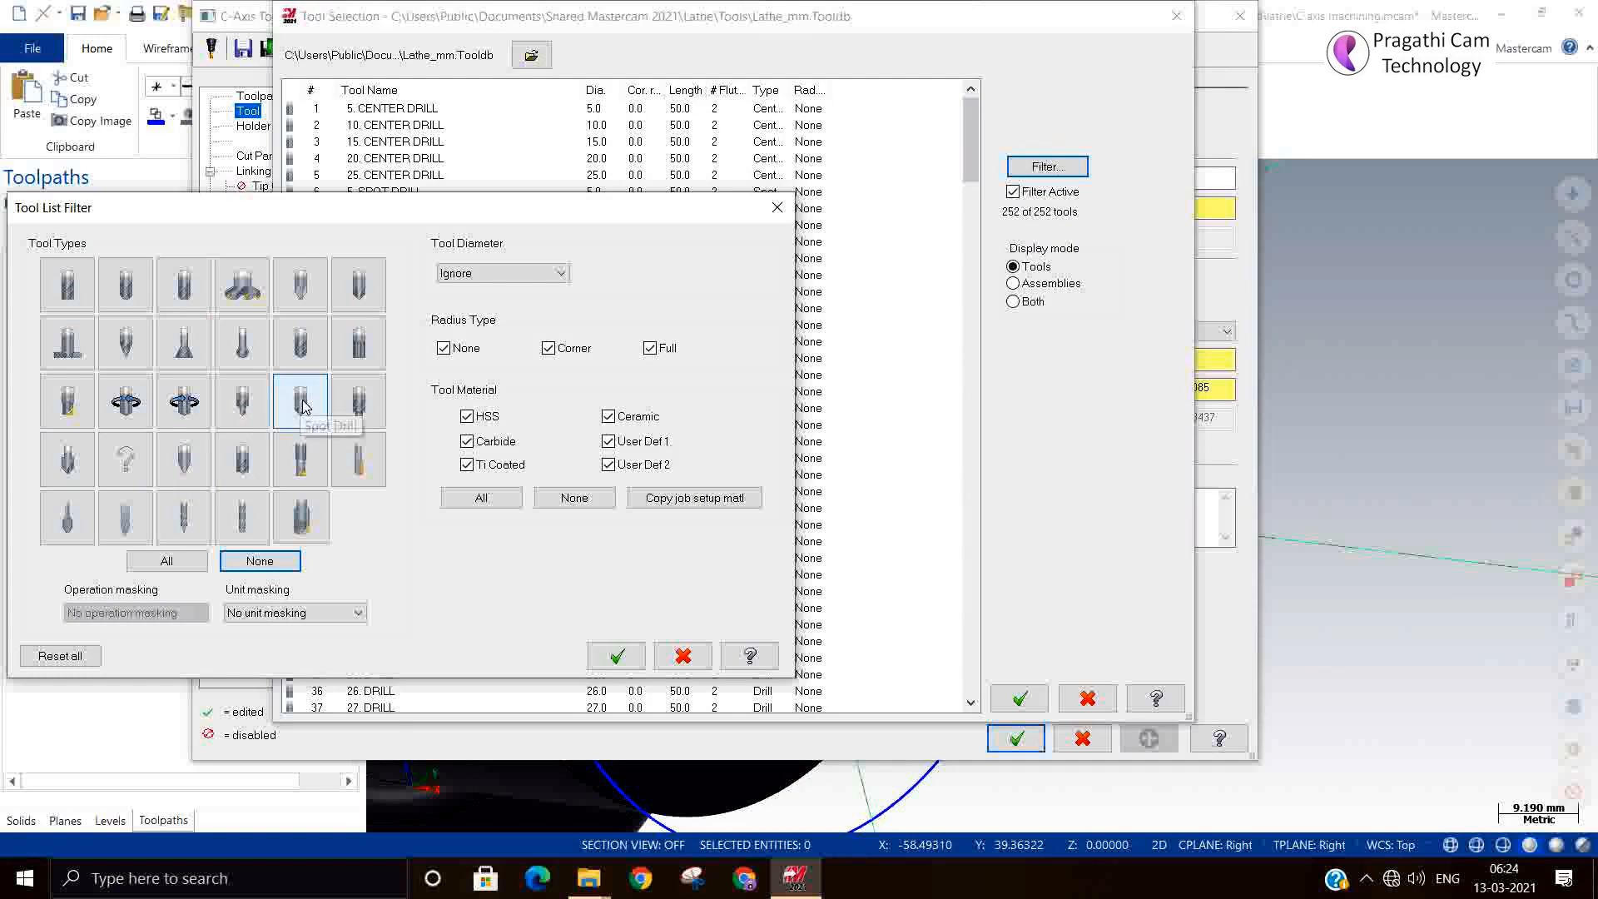
click(301, 354)
click(616, 655)
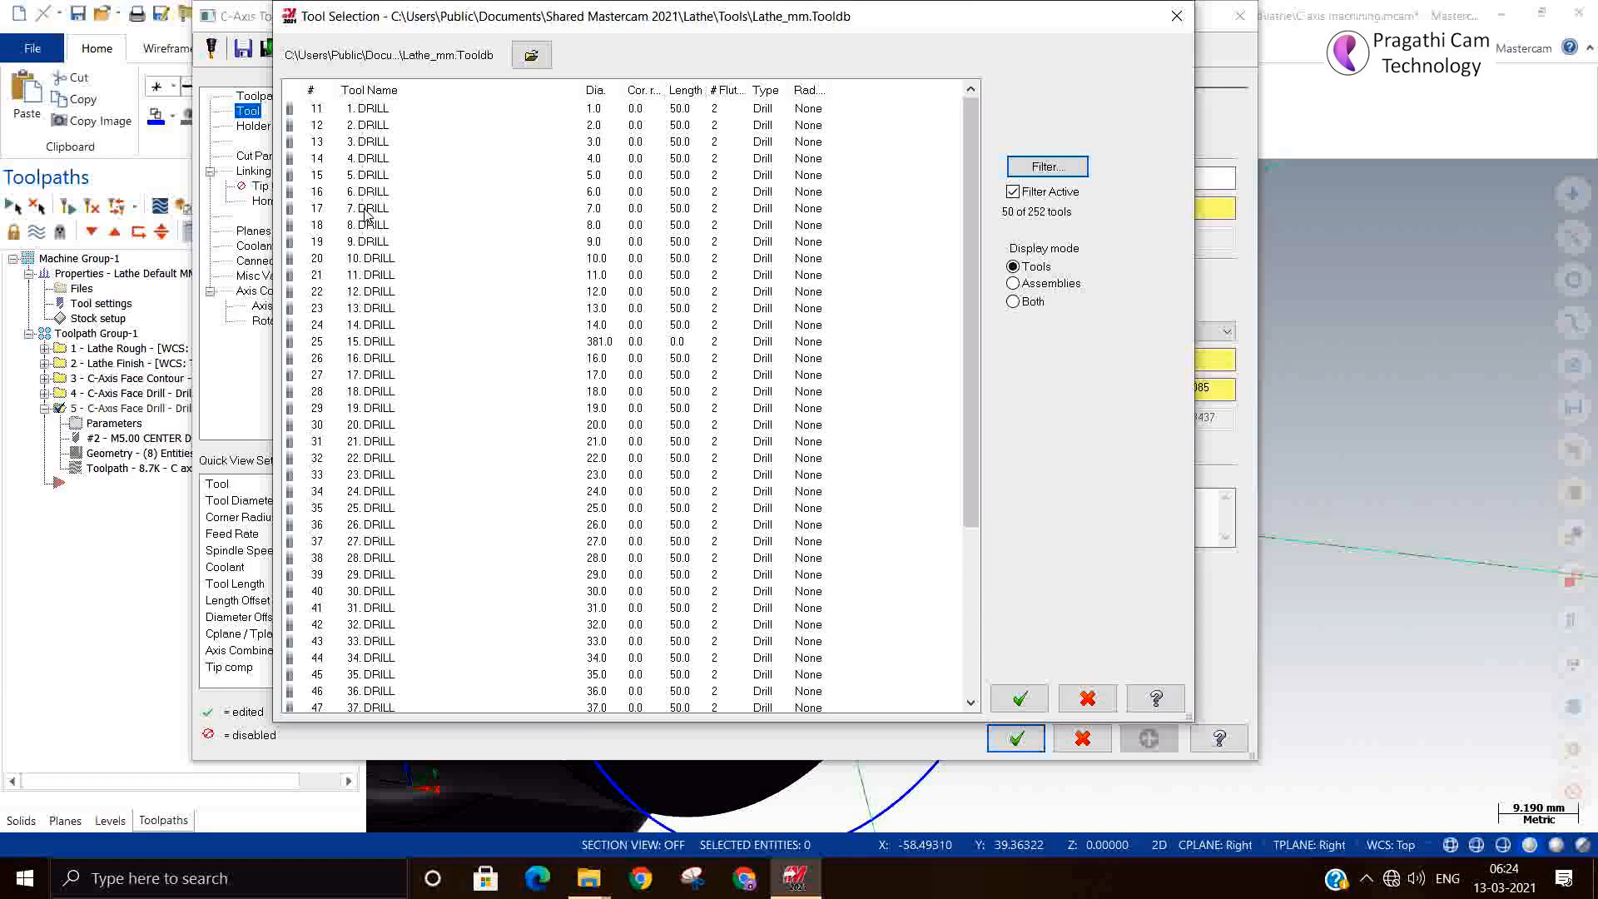
click(367, 176)
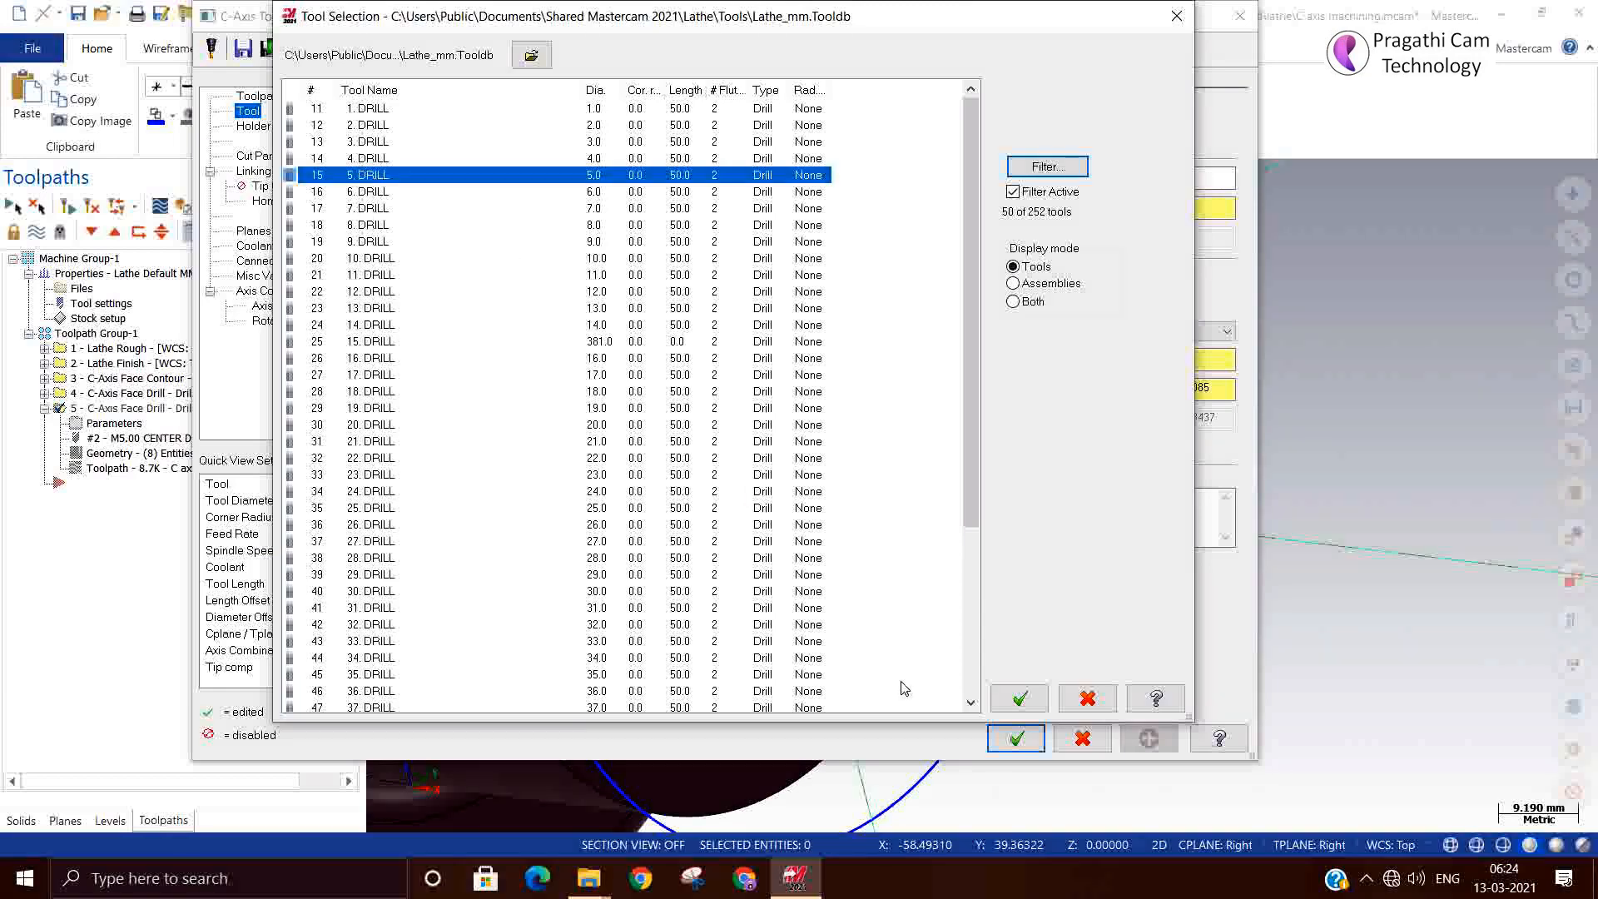
click(1020, 697)
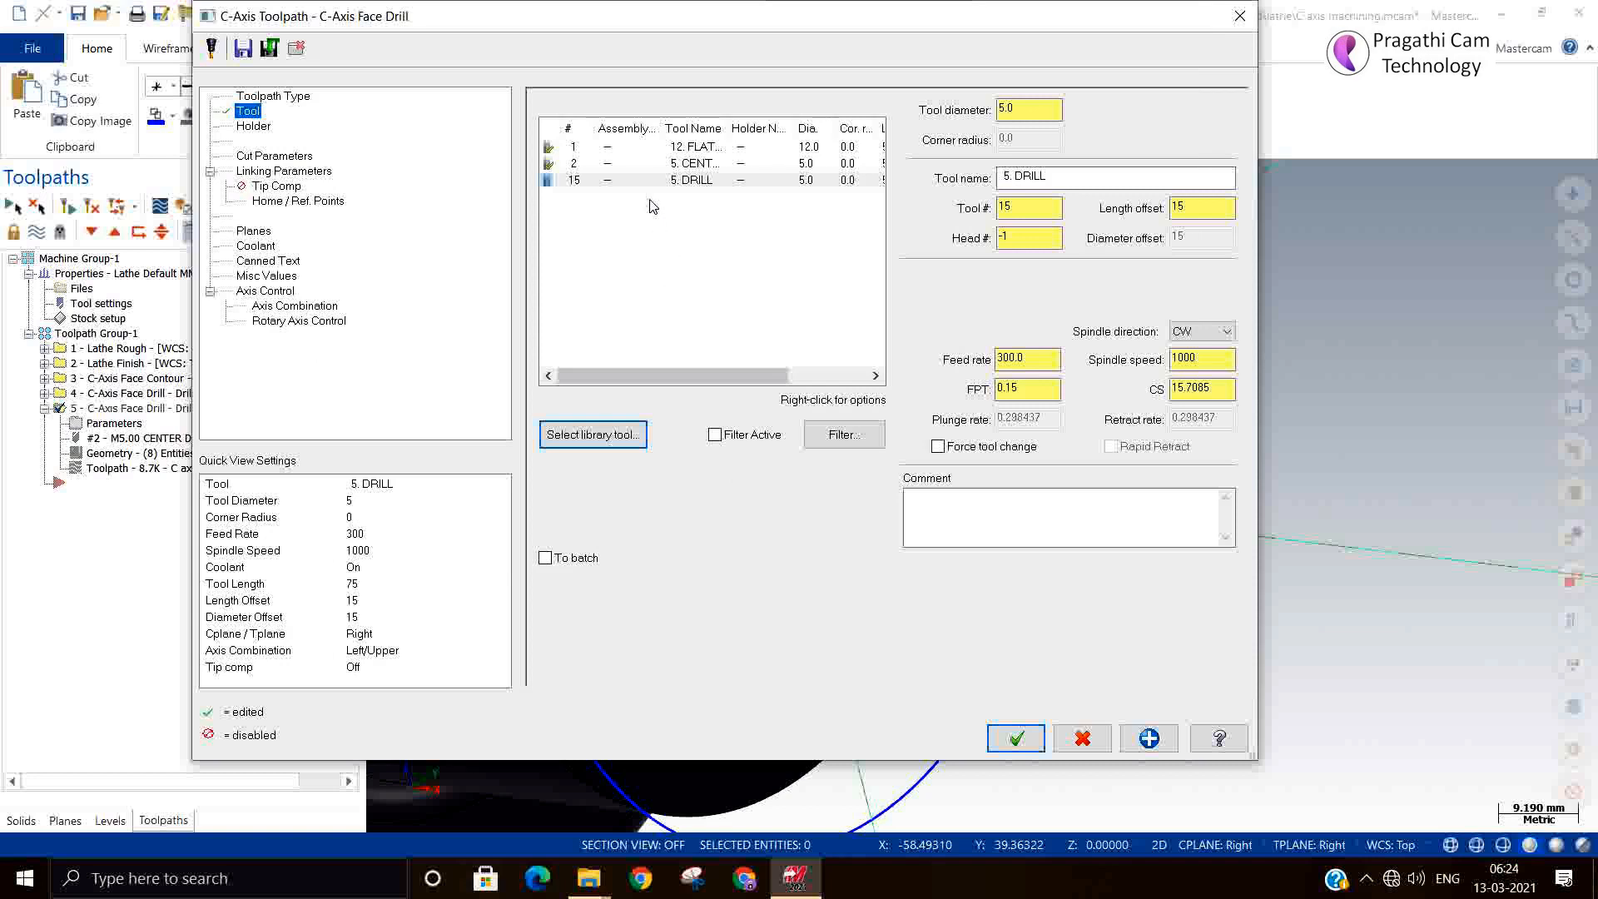
Give the 5 mm drill tool number 3
double_click(1011, 210)
text(3)
drag(1220, 389, 961, 361)
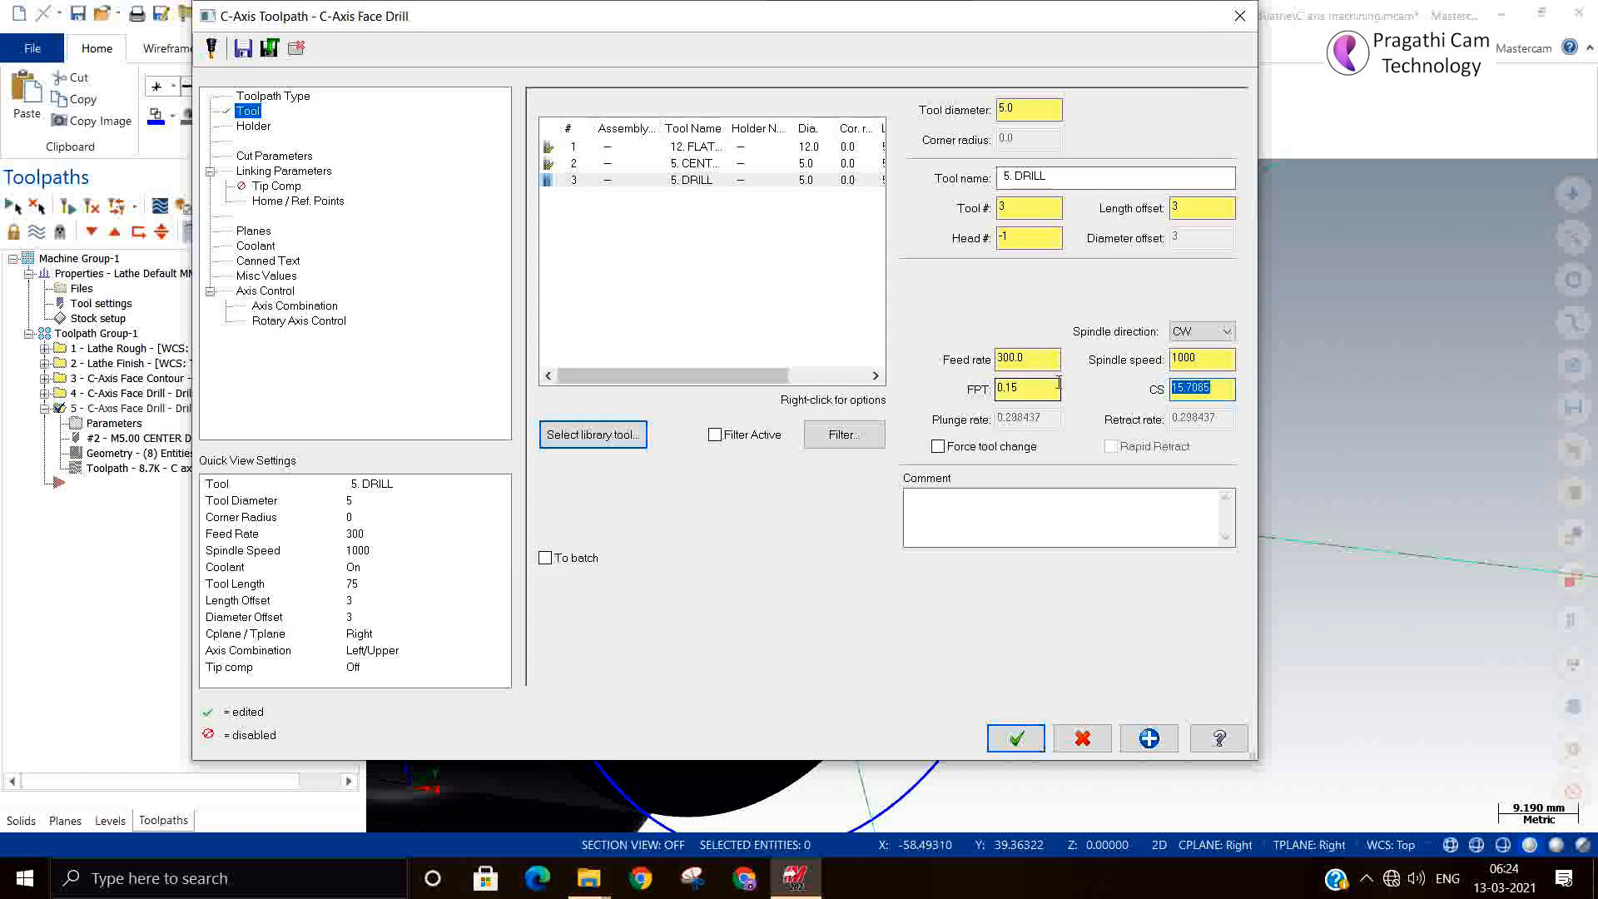
Change the copied operation's cycle to Peck Drill with a first peck of 5 and a subsequent peck of 4
click(297, 157)
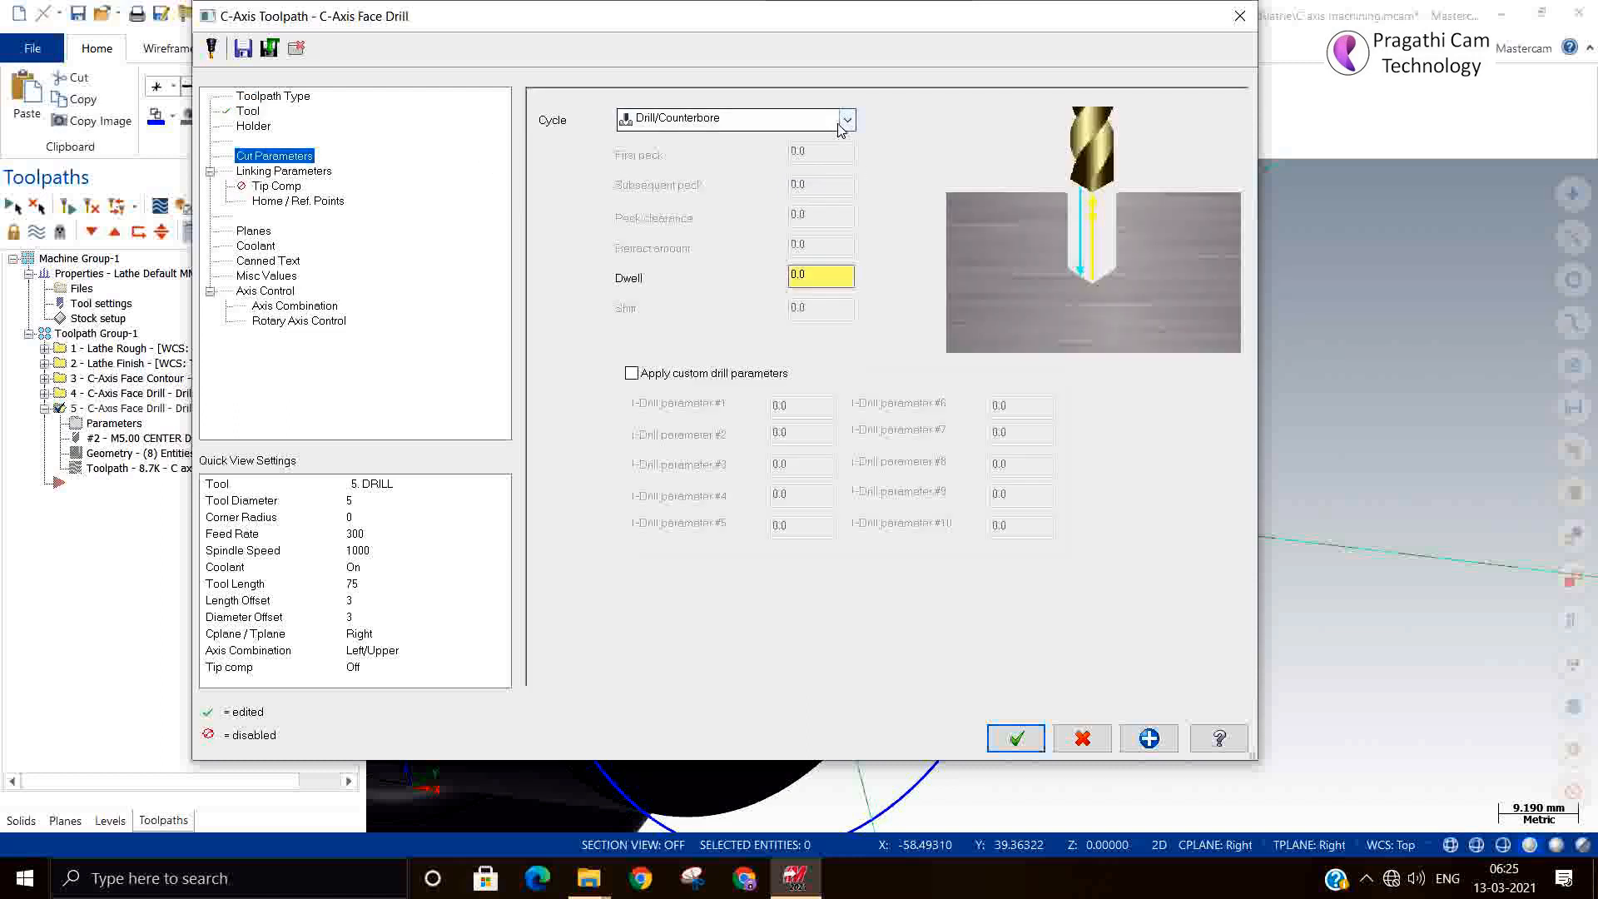
click(847, 121)
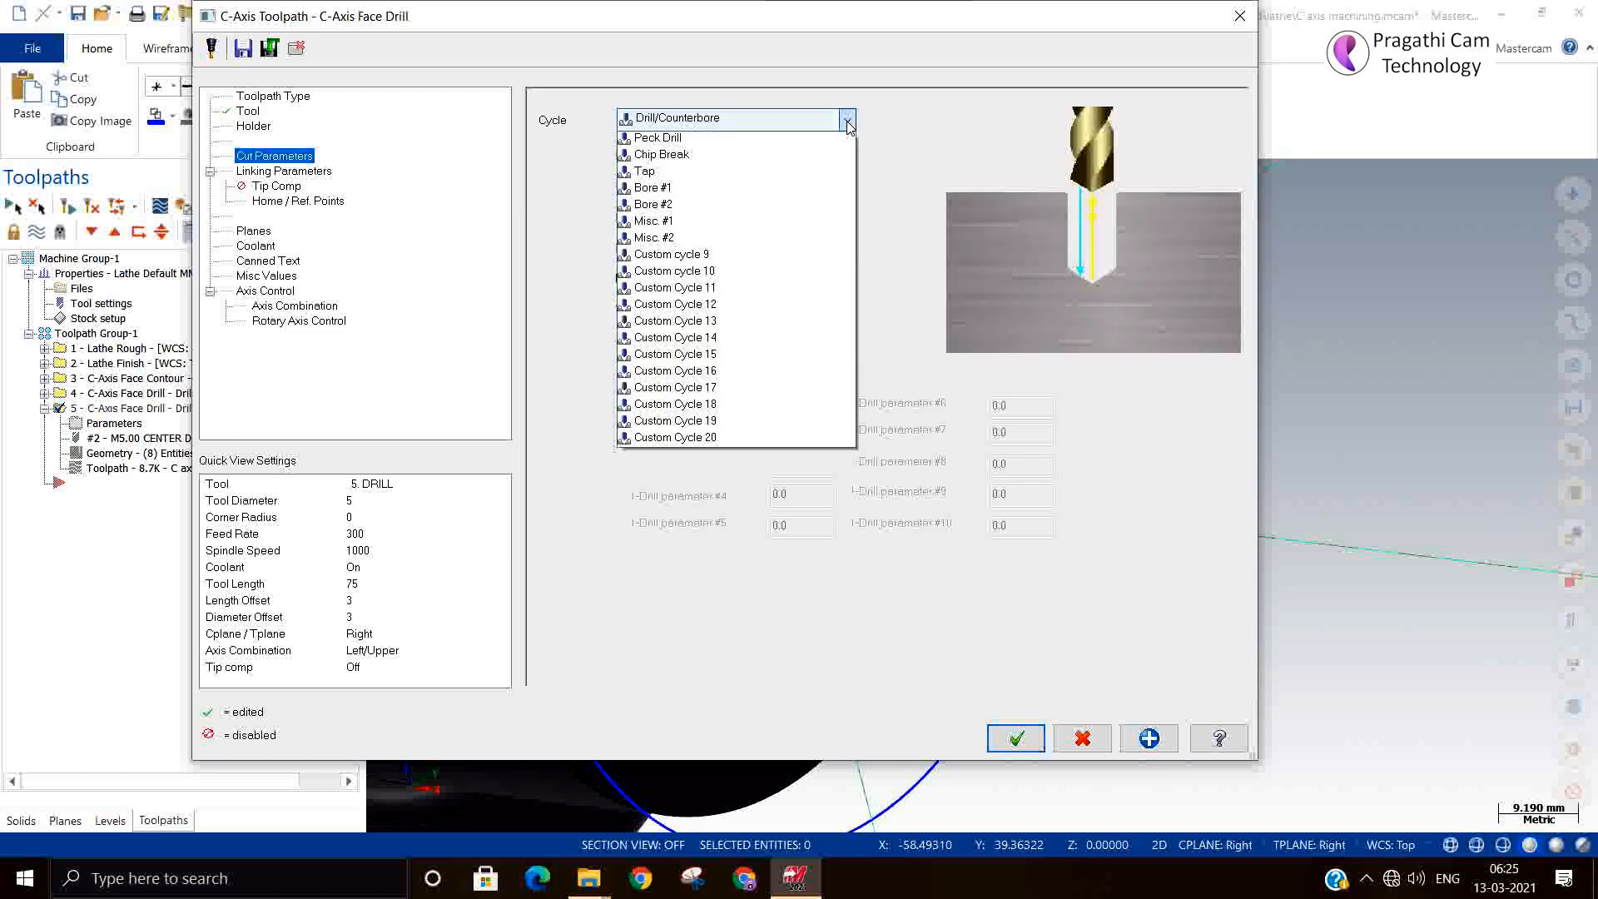
click(726, 158)
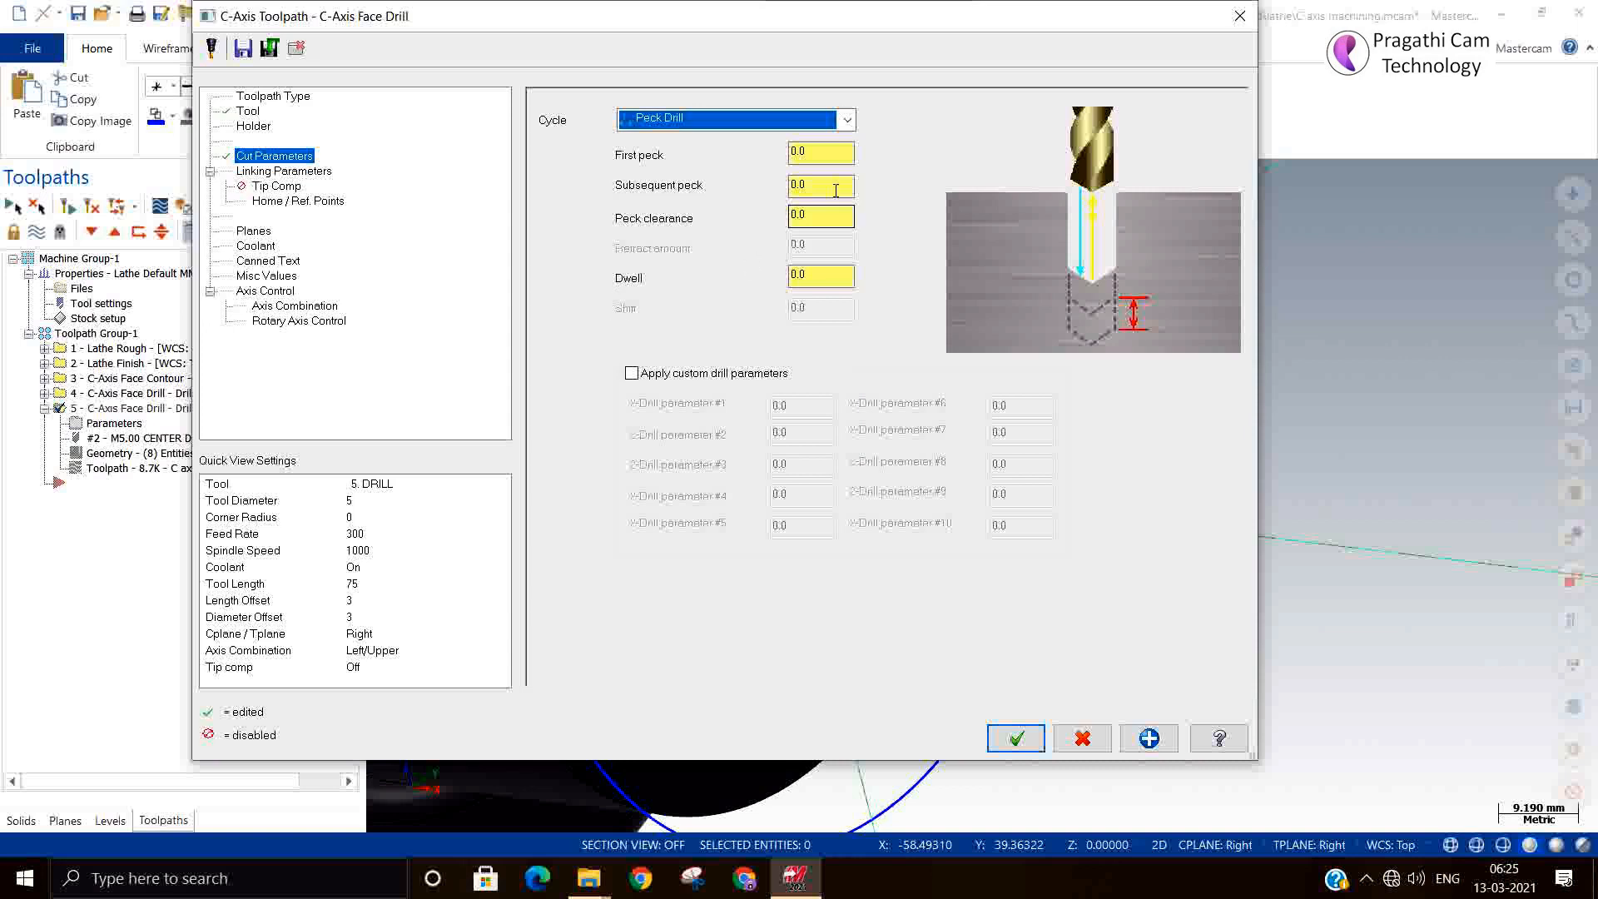
text(5)
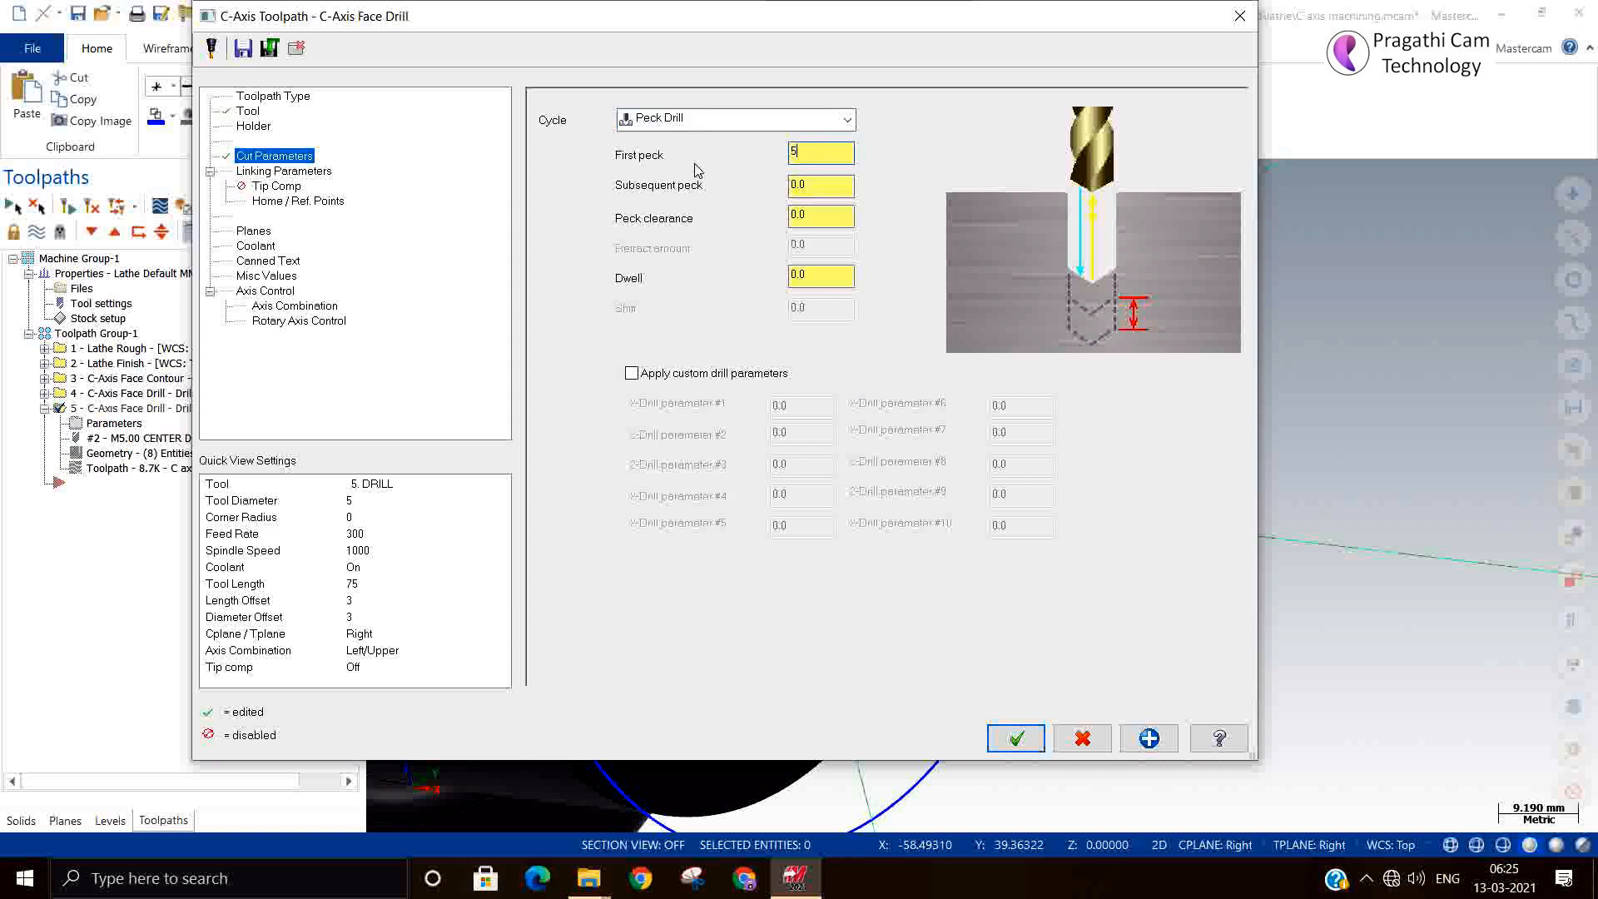
key(Tab)
text(4)
Set the absolute drilling depth of the copied face drill operation to -12 in its linking parameters
click(272, 170)
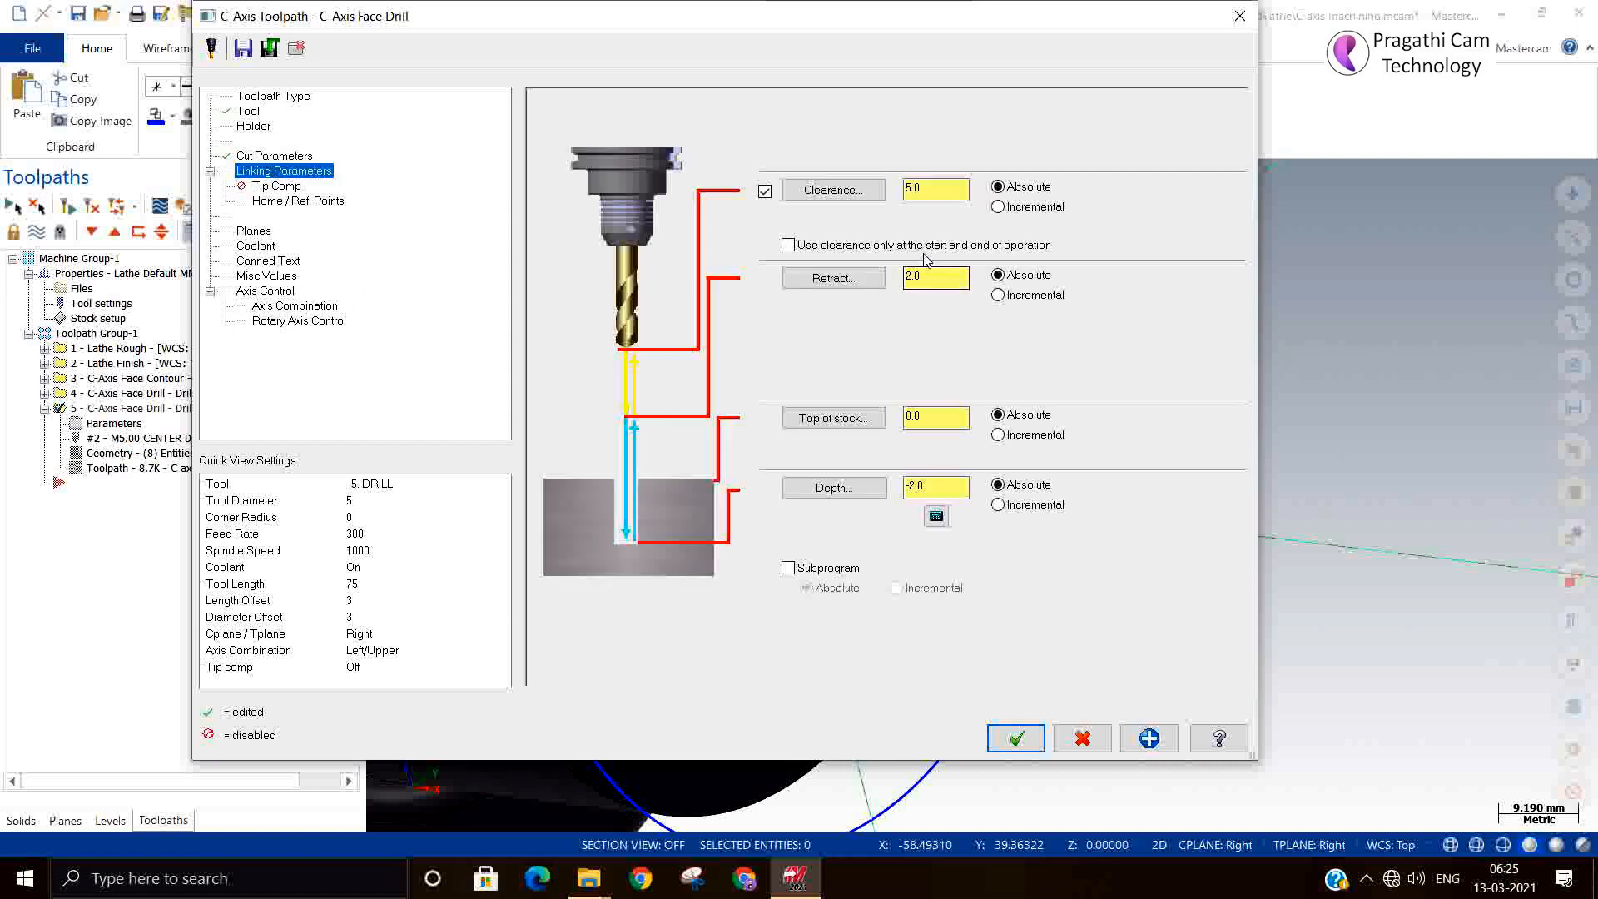
drag(929, 487, 646, 426)
text(-)
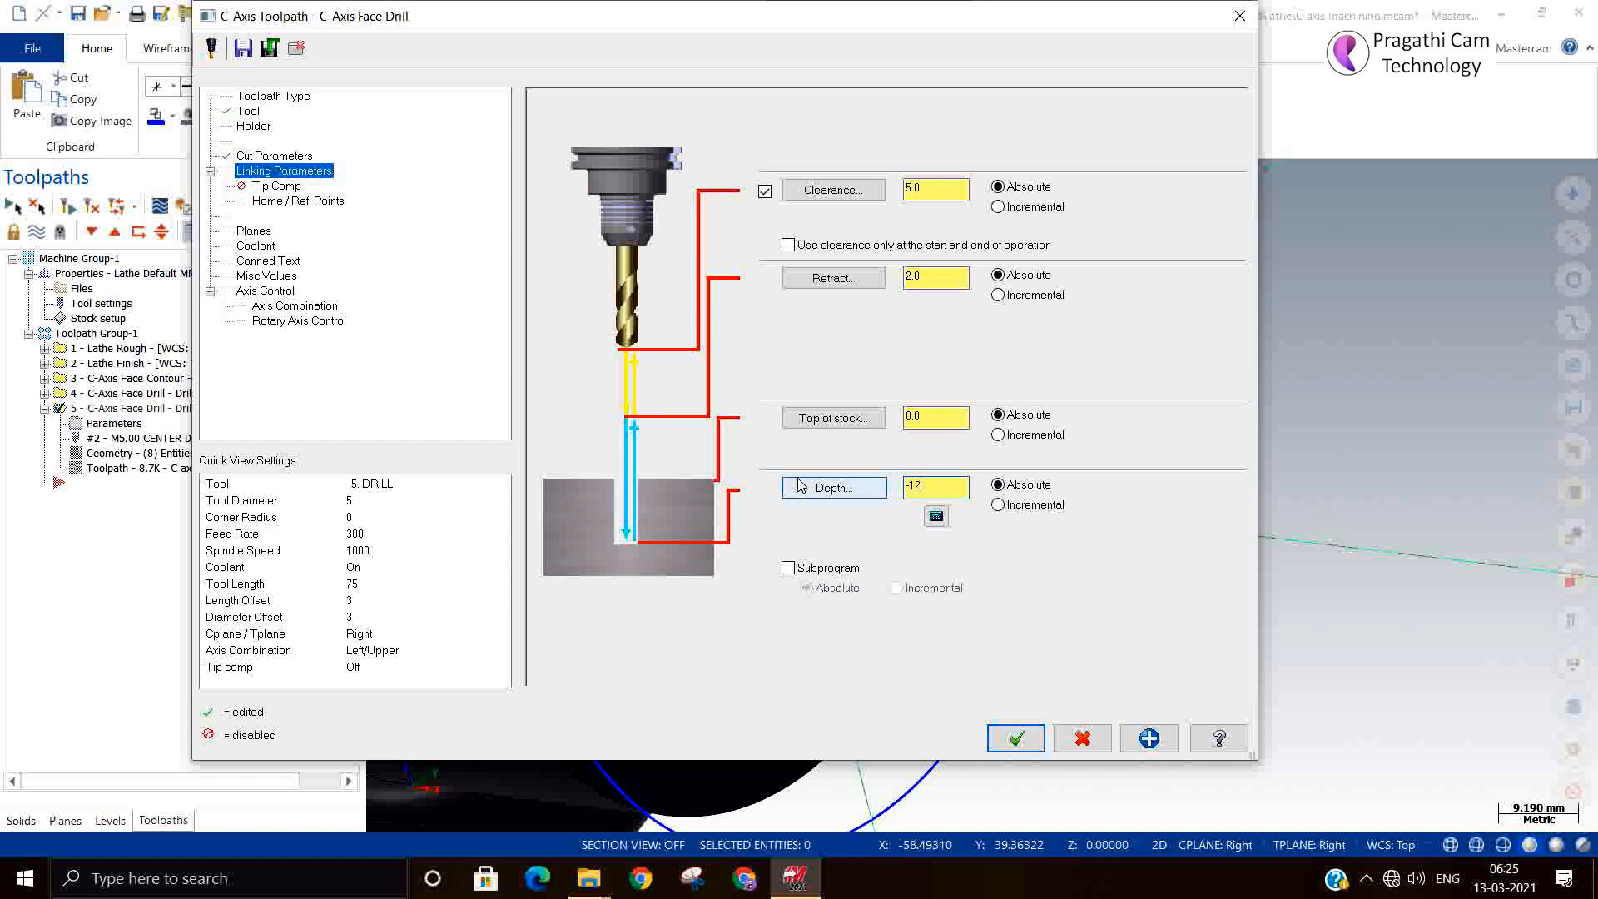
Enable tip compensation for the 5 mm drill and set the breakthrough amount to 1
click(278, 188)
click(601, 121)
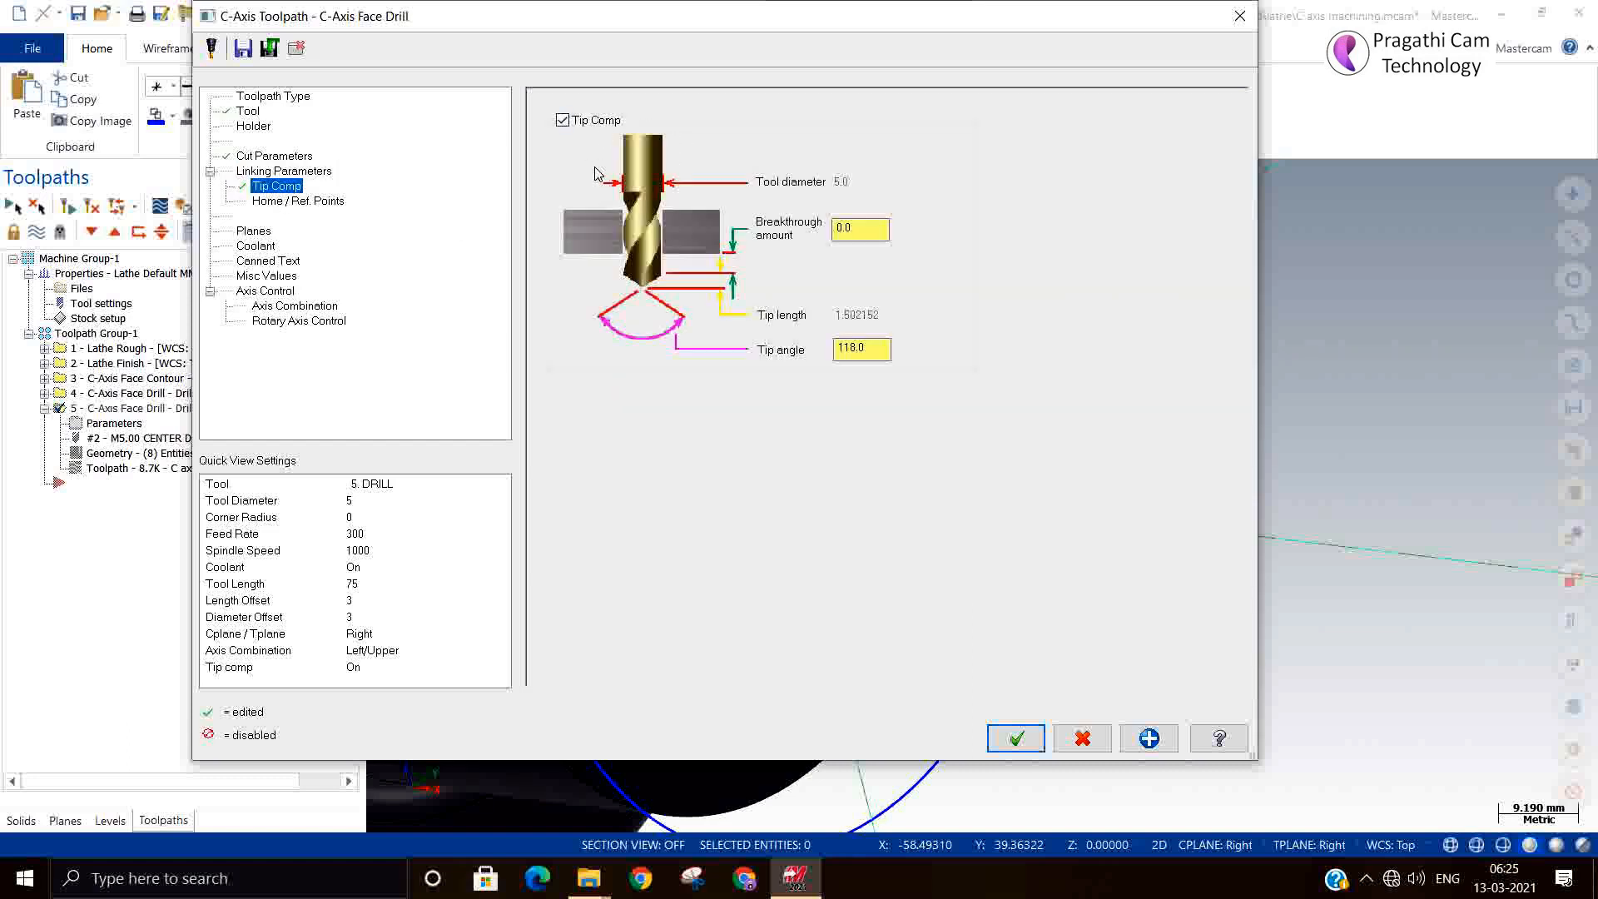
double_click(842, 227)
text(0)
click(874, 346)
double_click(877, 238)
text(1)
Review the coolant settings, accept the peck drill parameters and regenerate the operation's toolpath
click(275, 243)
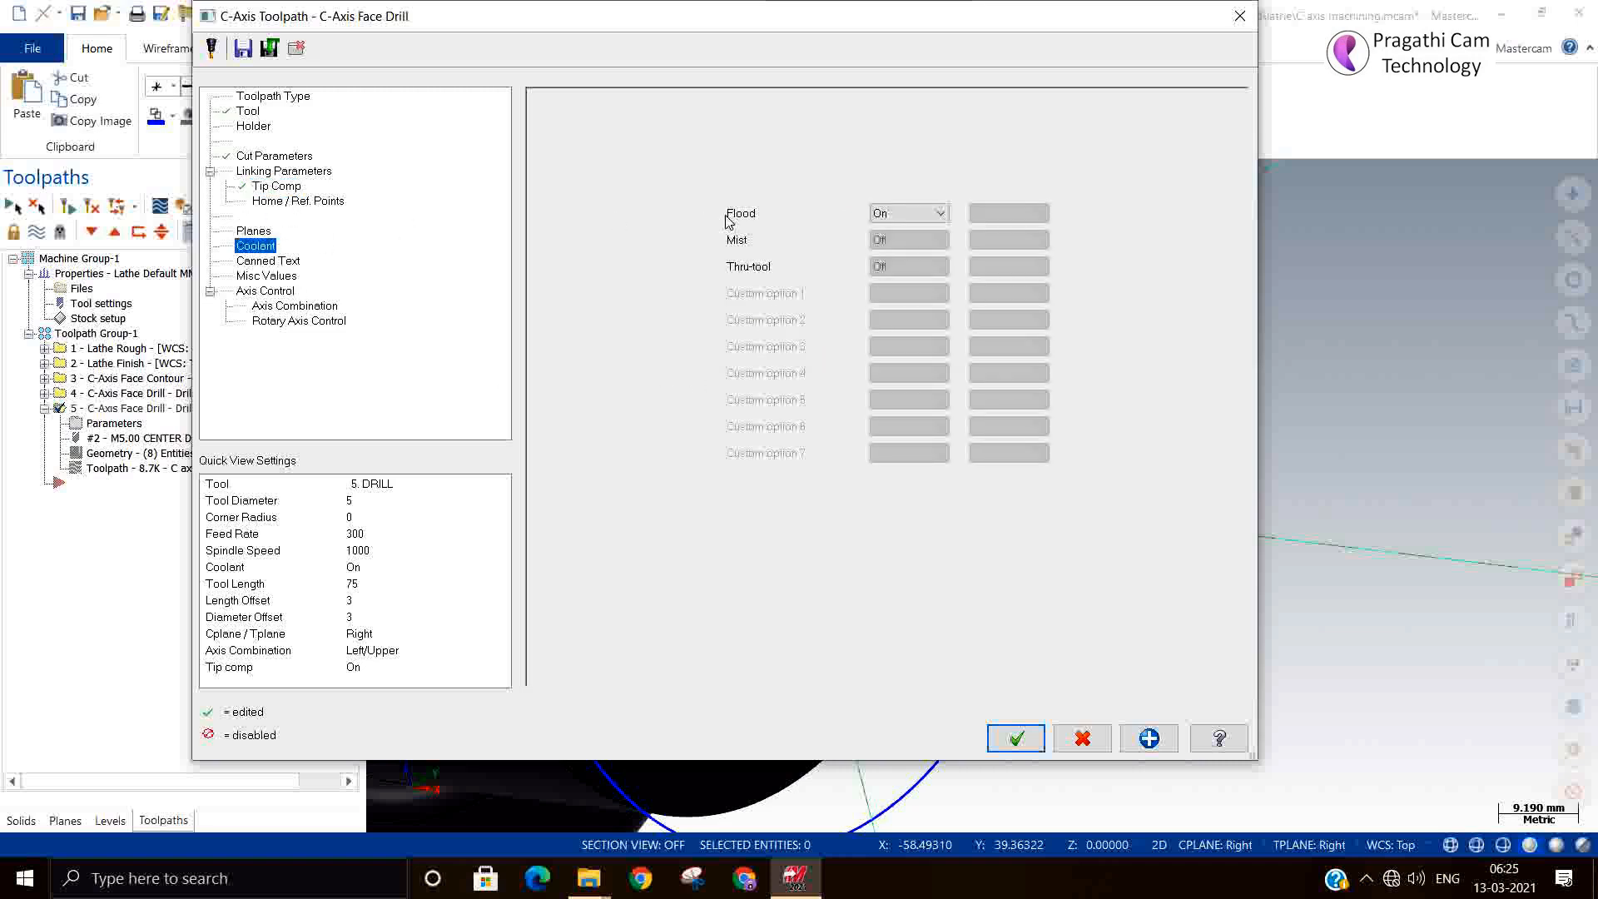
click(1015, 739)
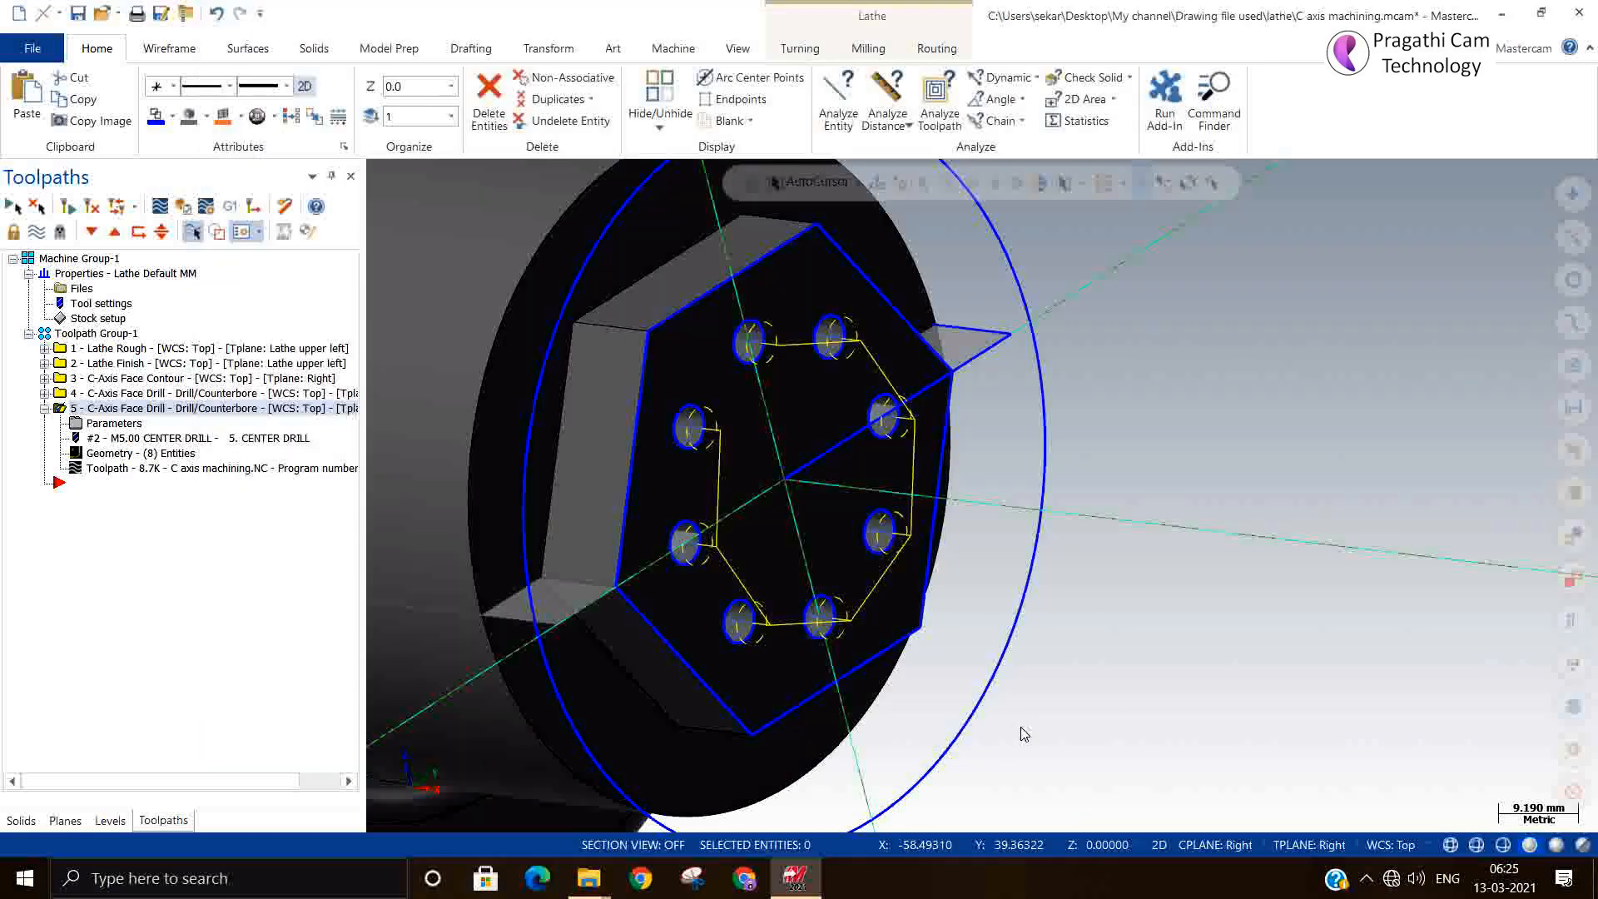
click(92, 206)
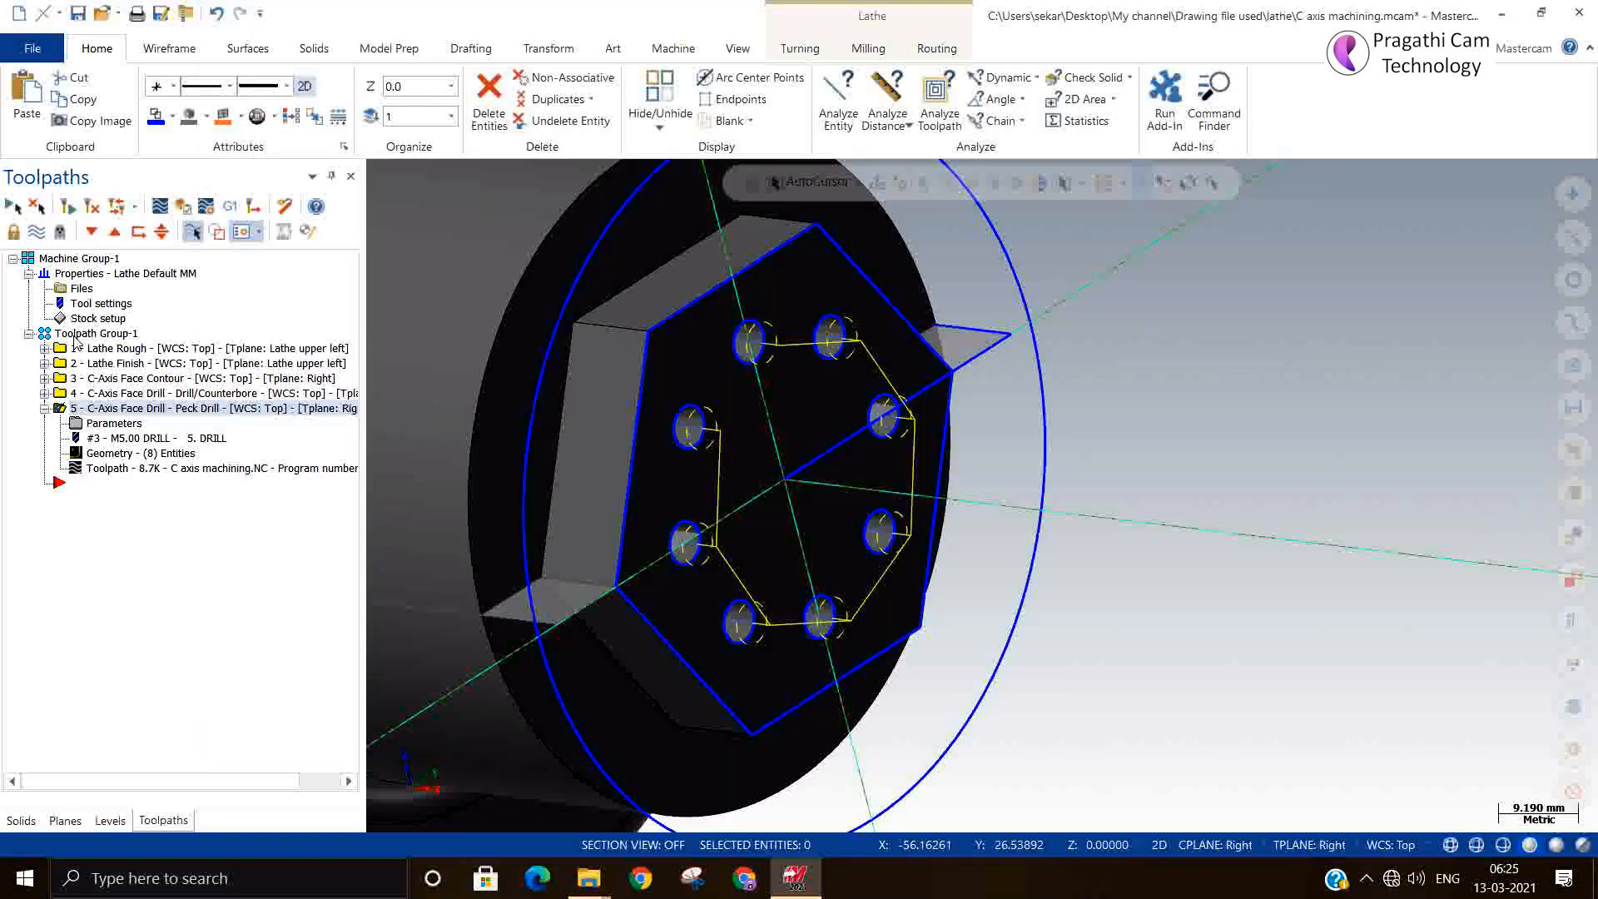
Select all operations in Toolpath Group-1, run the solid verification through to the end, inspect the machined part and close the simulator
click(76, 334)
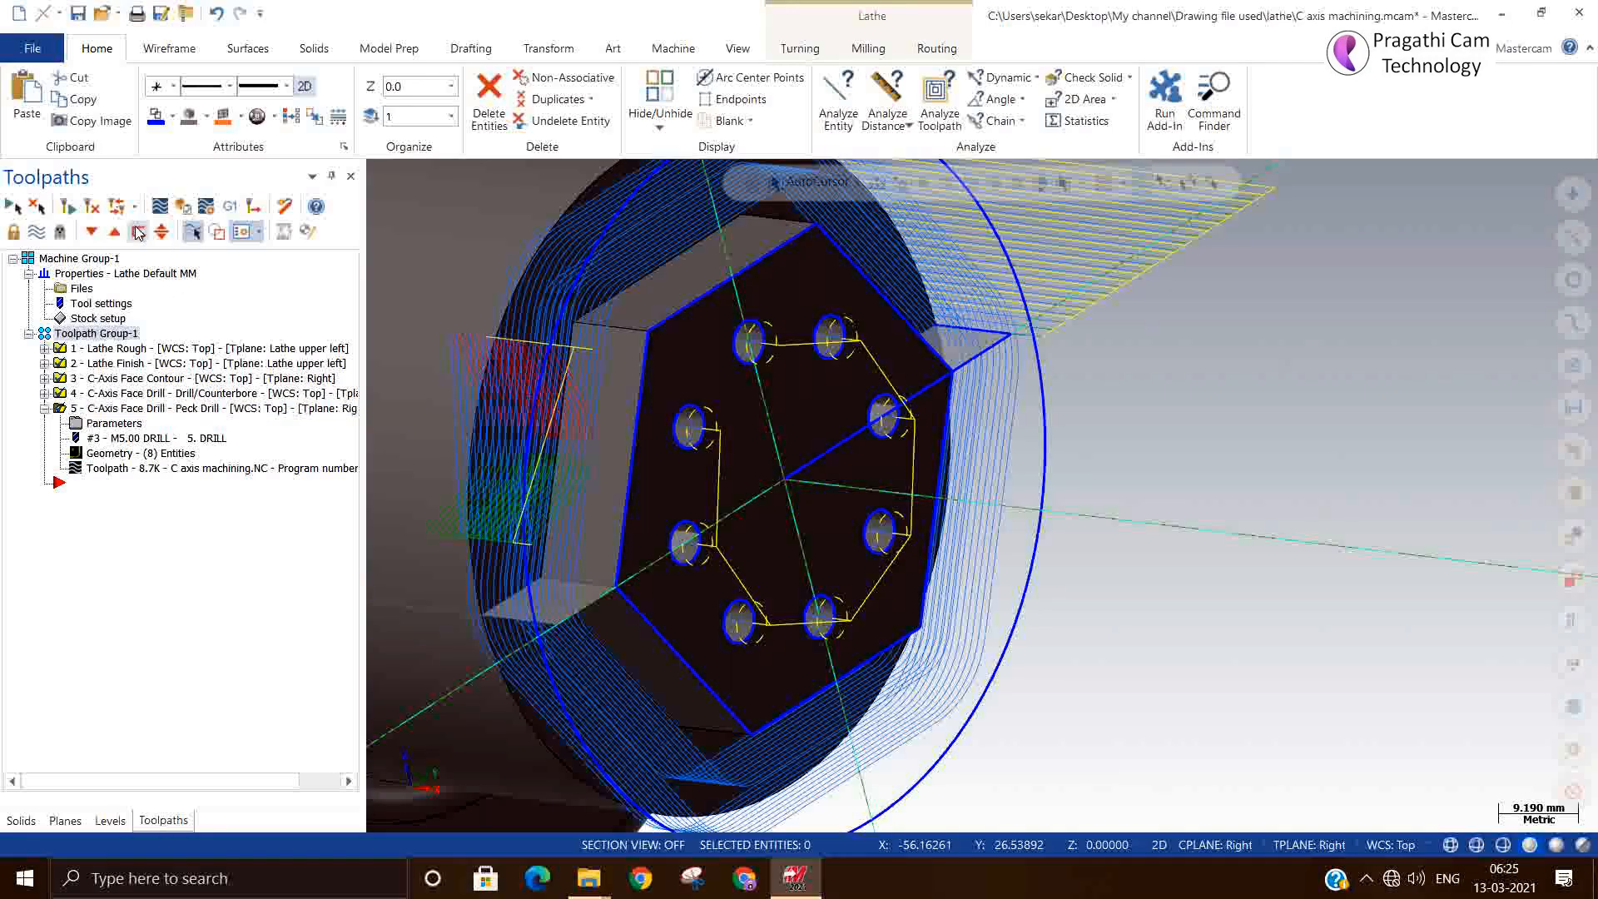
click(184, 206)
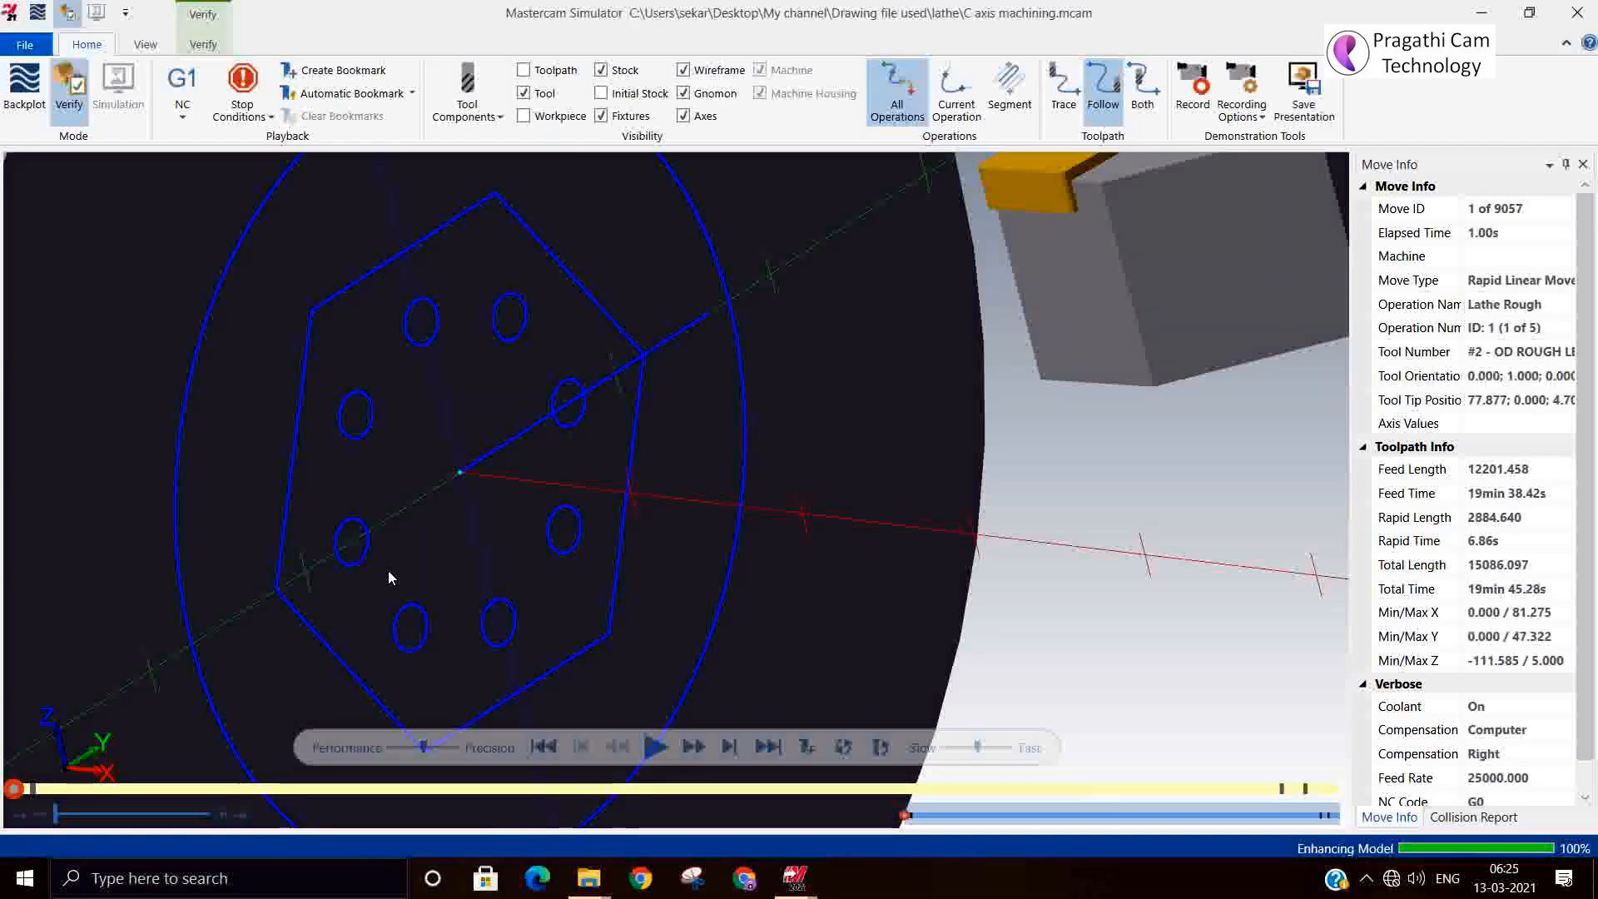
scroll(651, 649, down, 5)
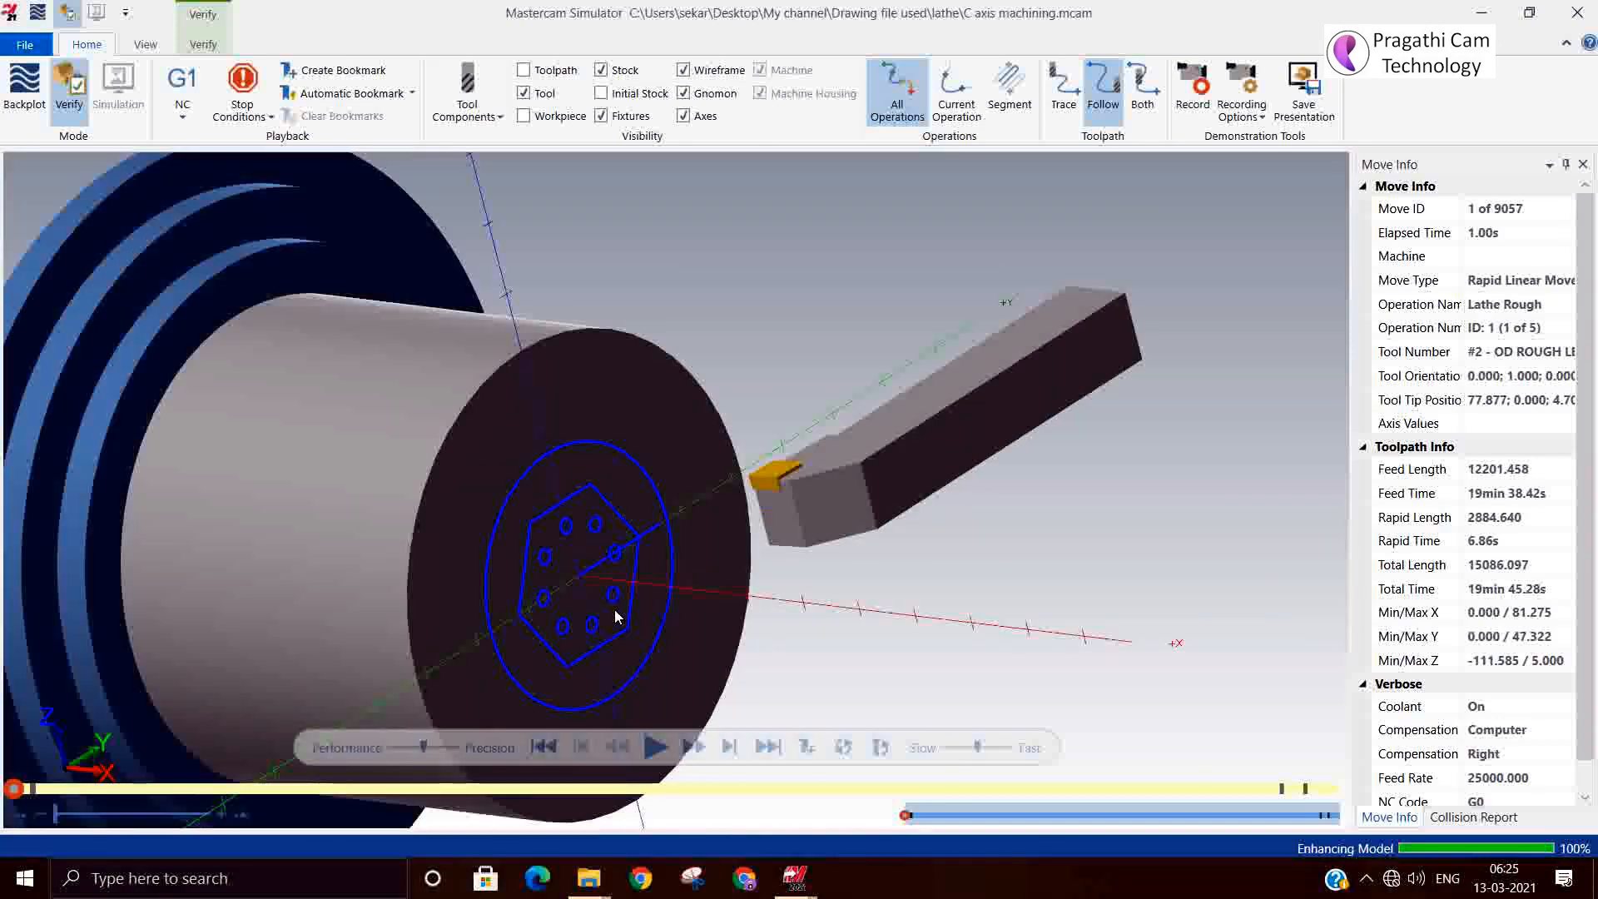
middle_drag(615, 627, 619, 642)
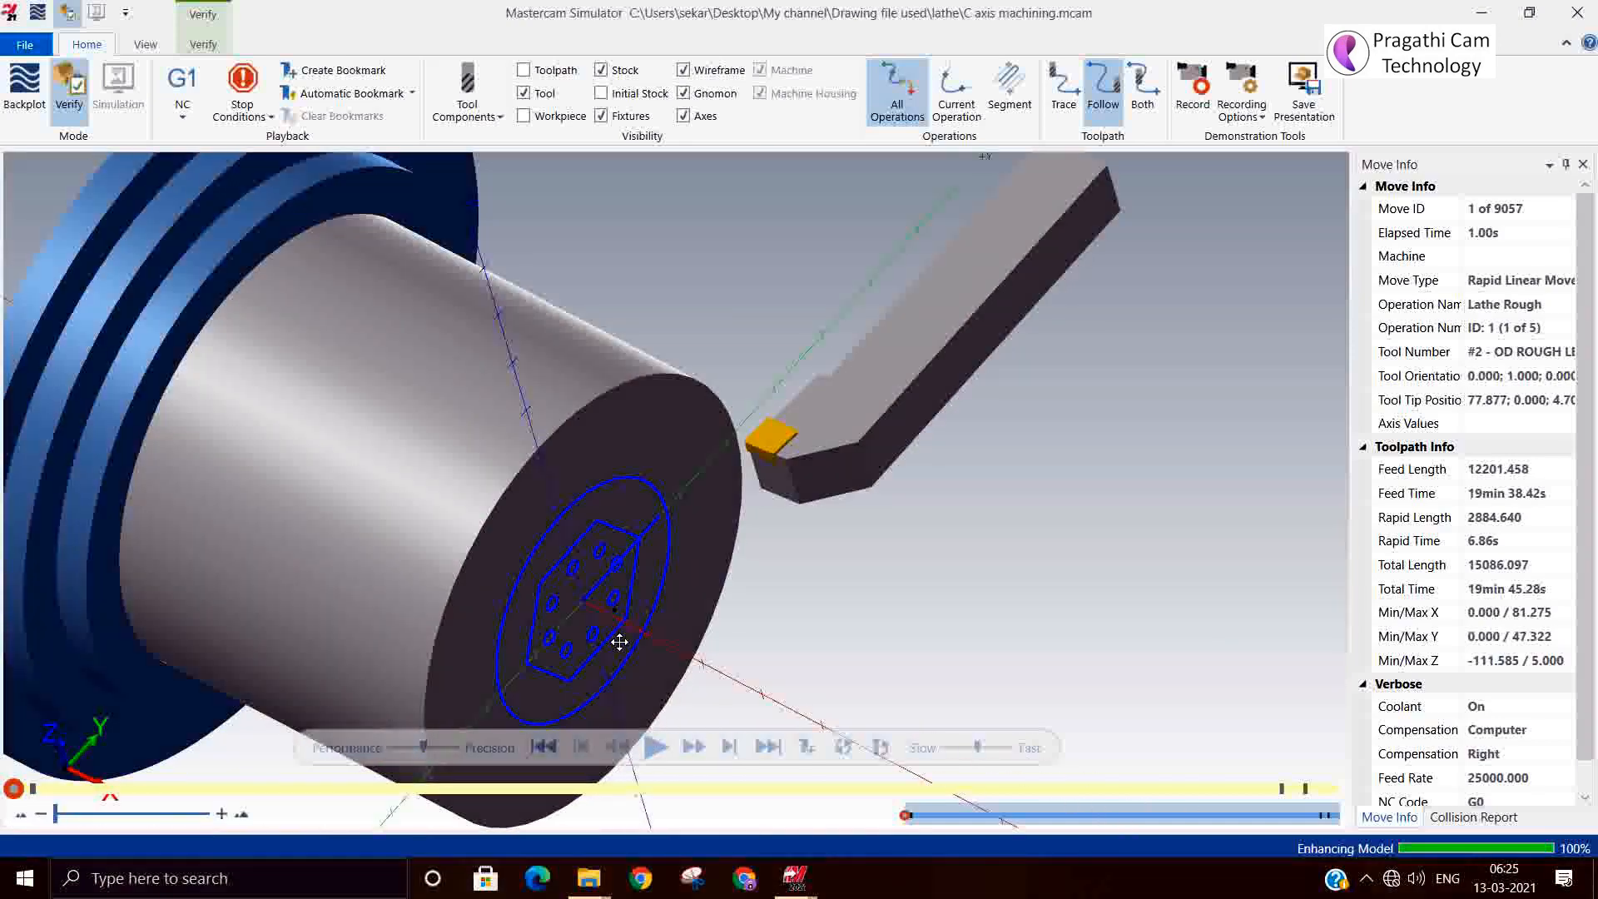
click(656, 747)
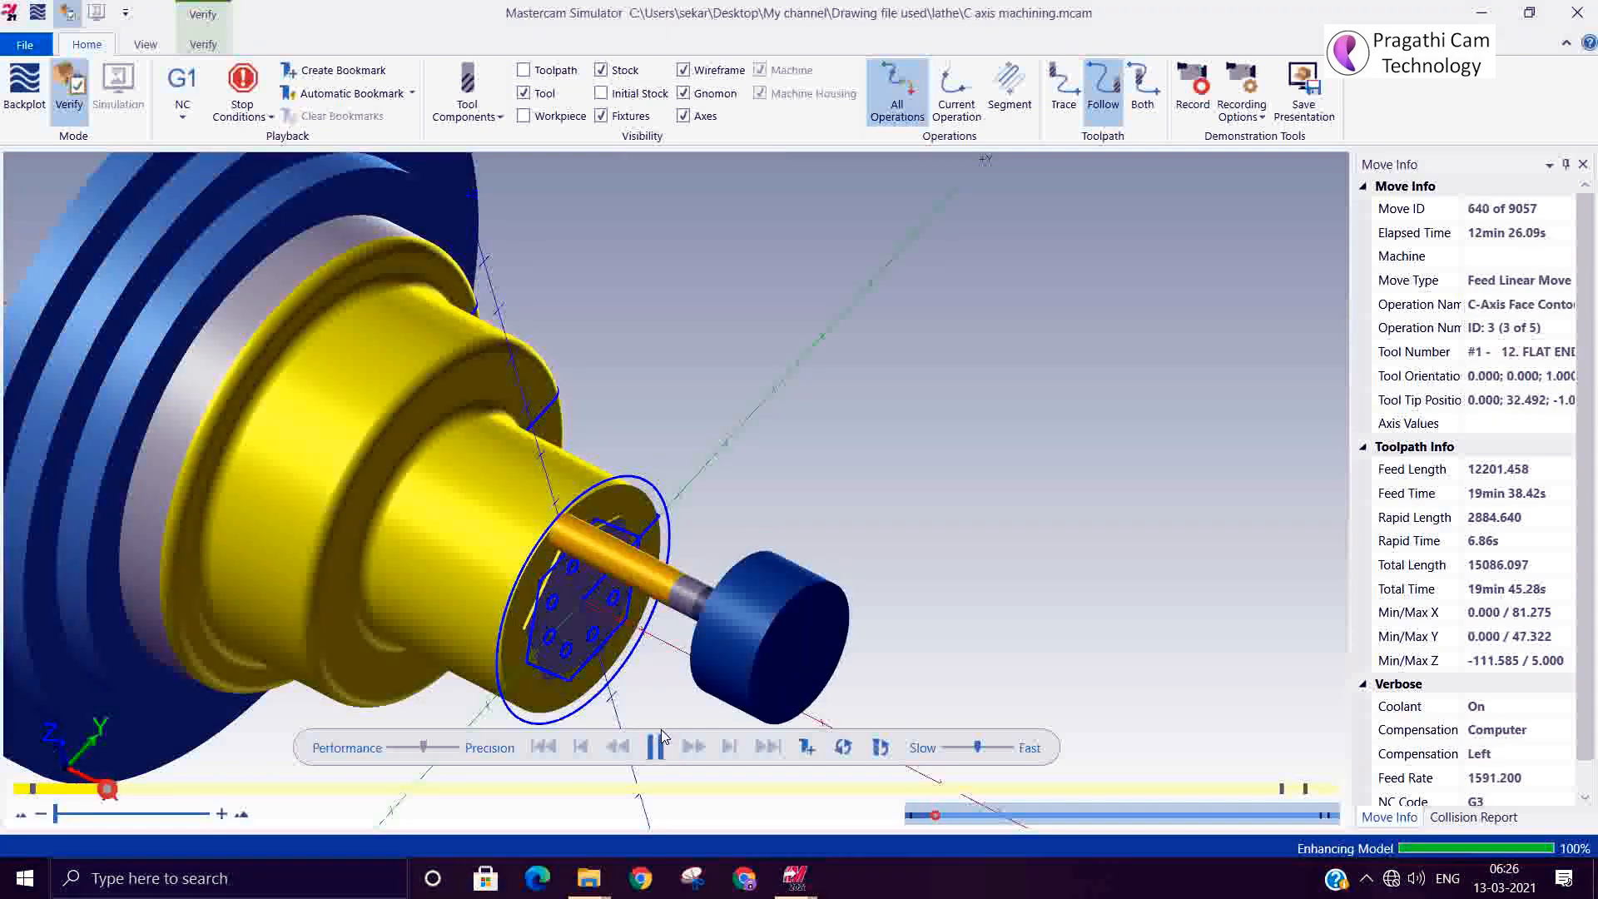
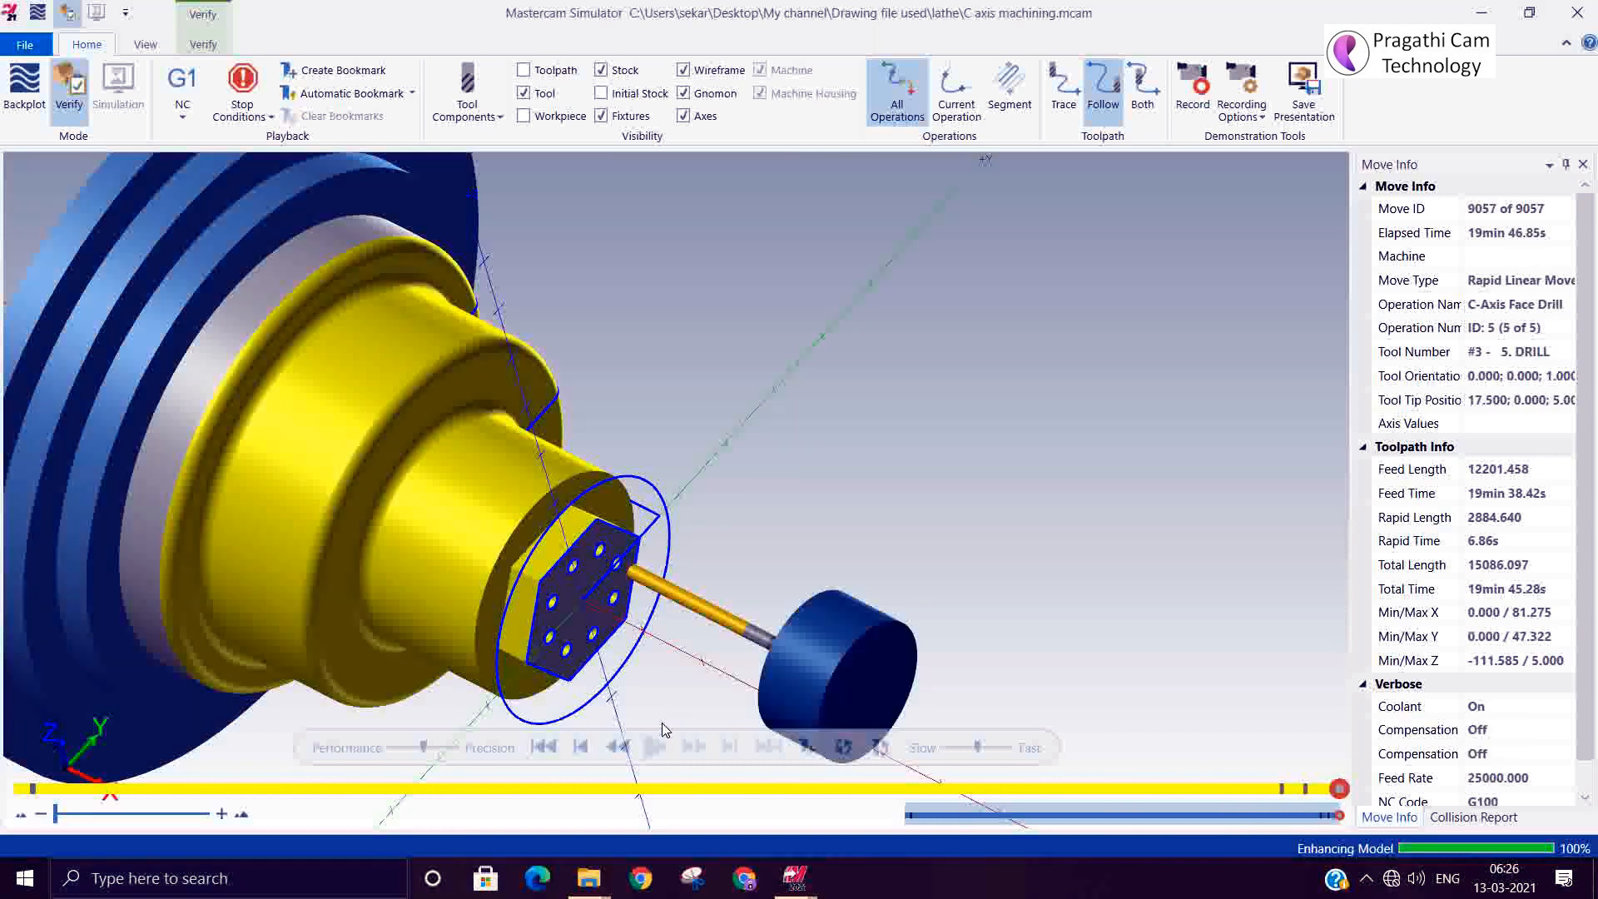
scroll(511, 683, up, 2)
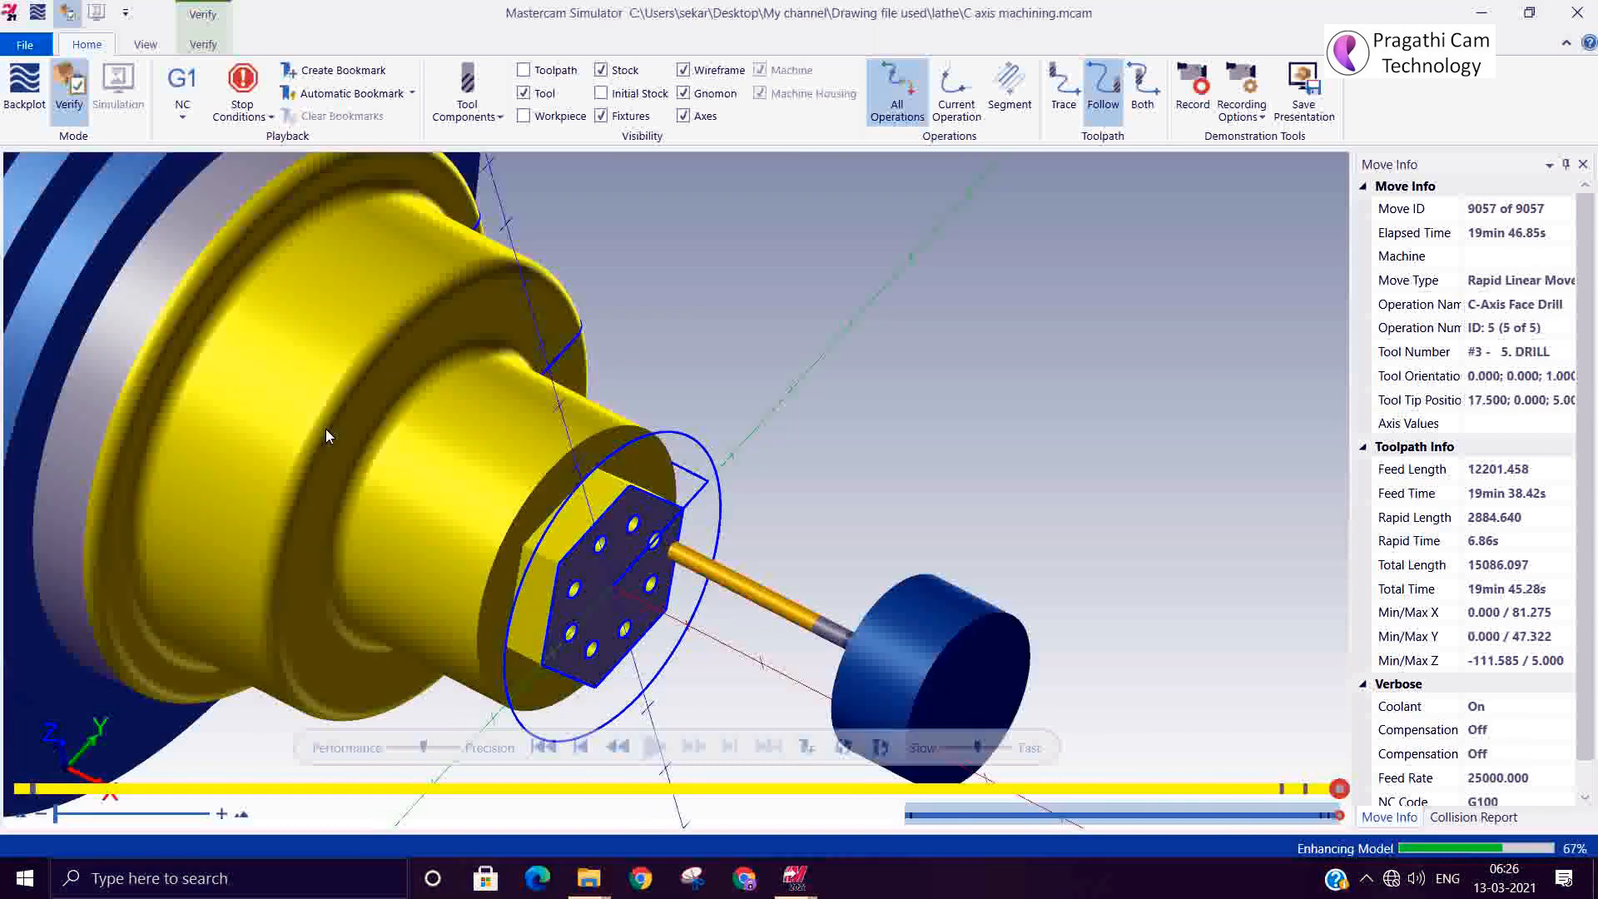
scroll(847, 535, down, 3)
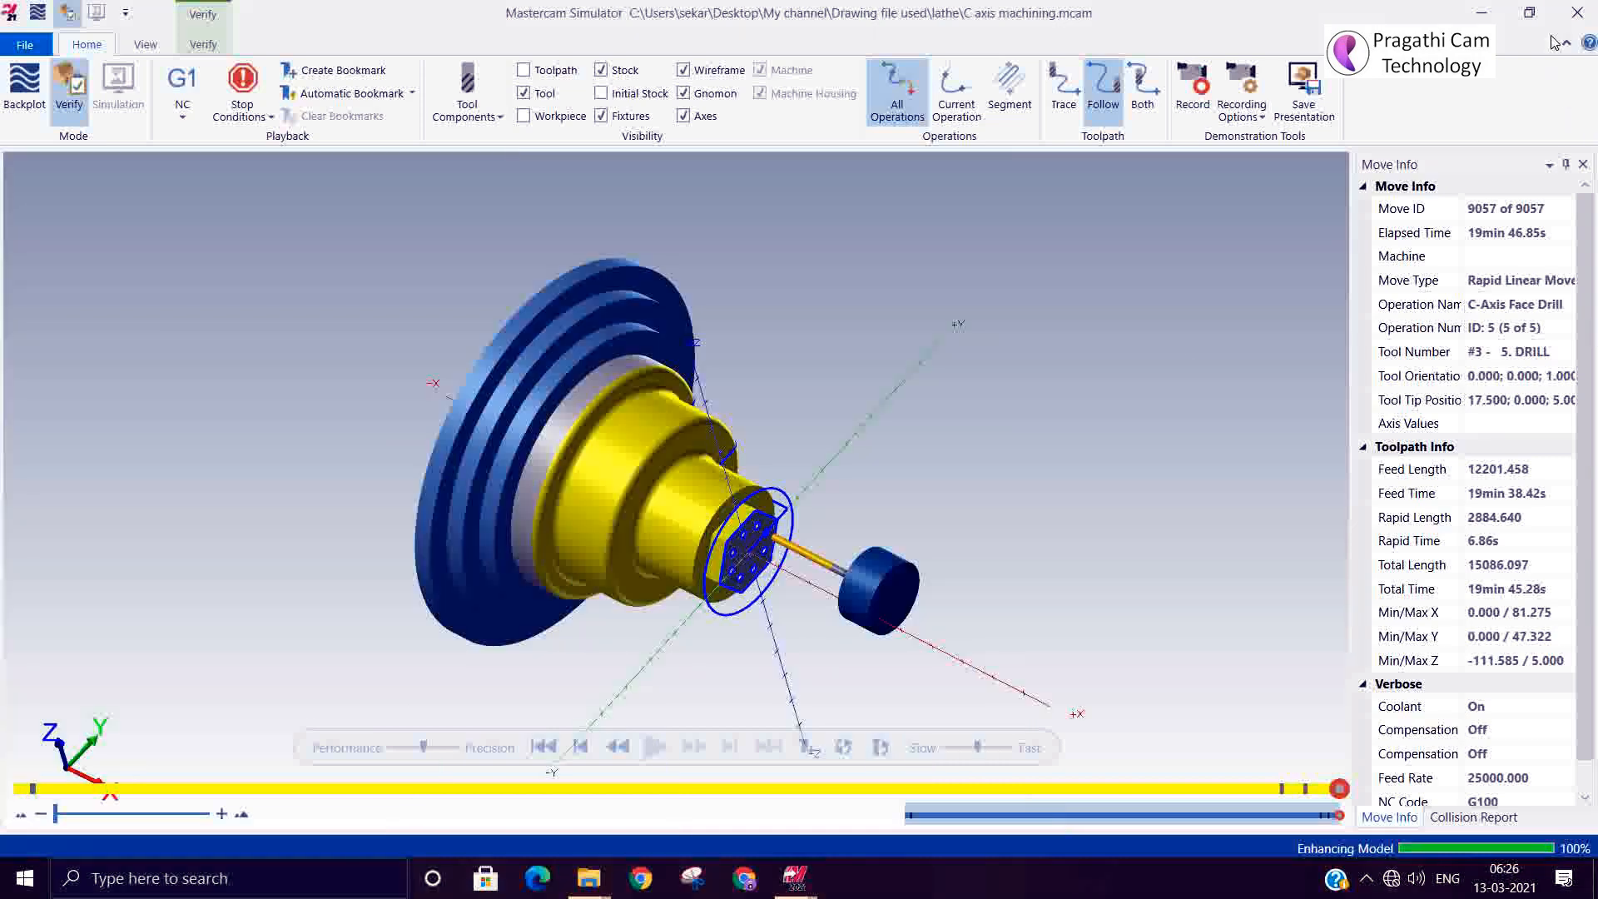
click(1577, 12)
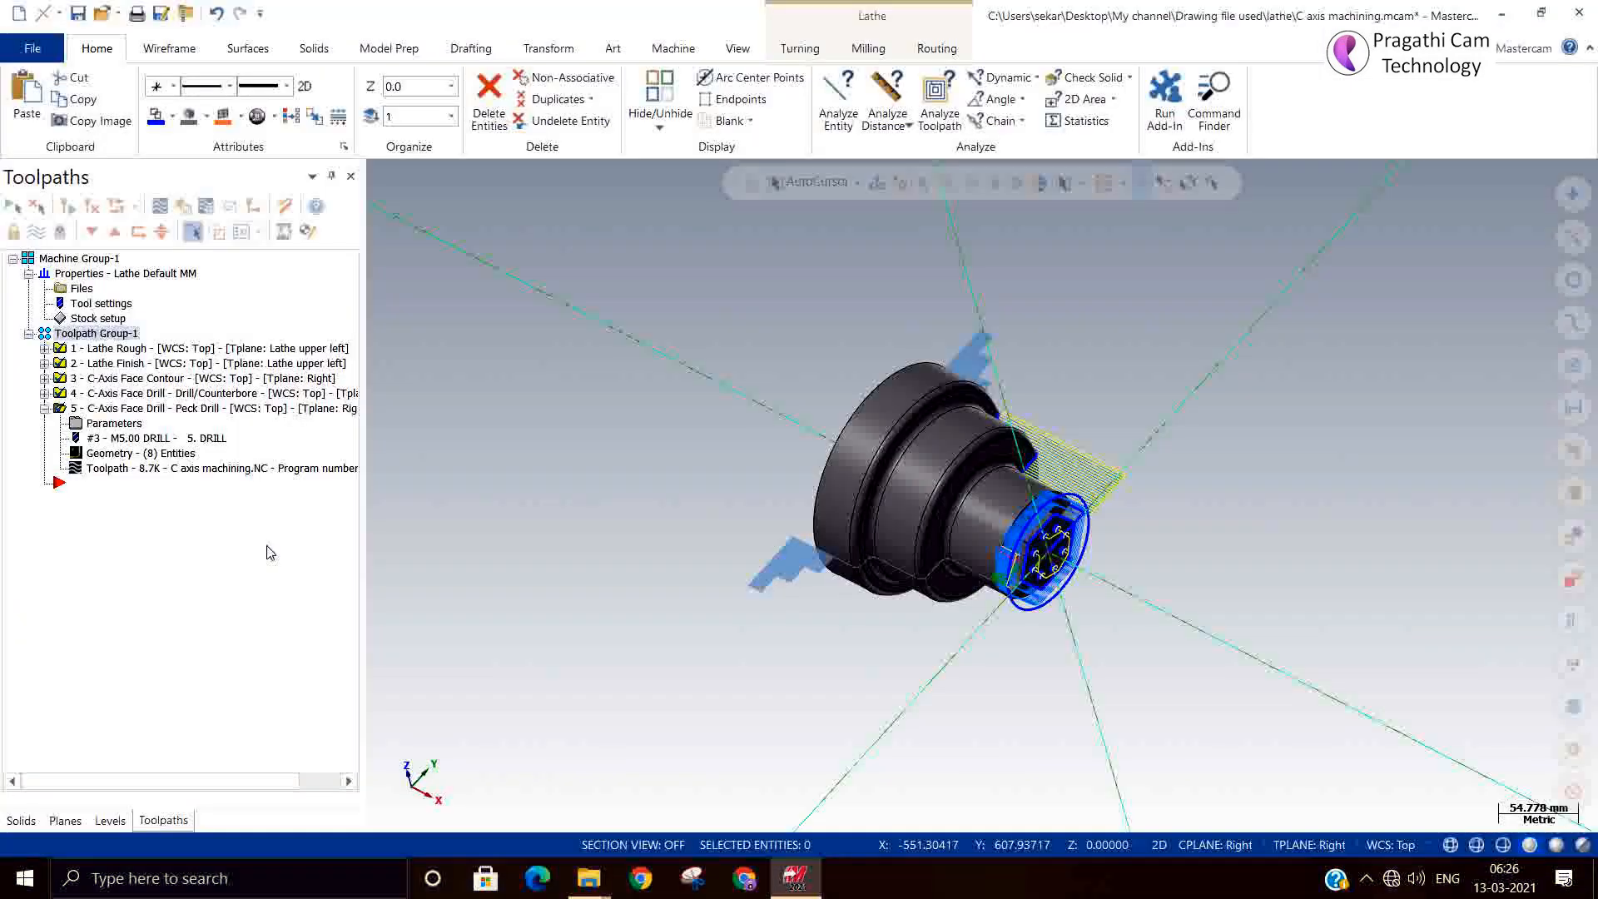
Collapse the peck drill operation and verify all operations again from another angle, examining the hexagonal end and its drilled holes
click(44, 408)
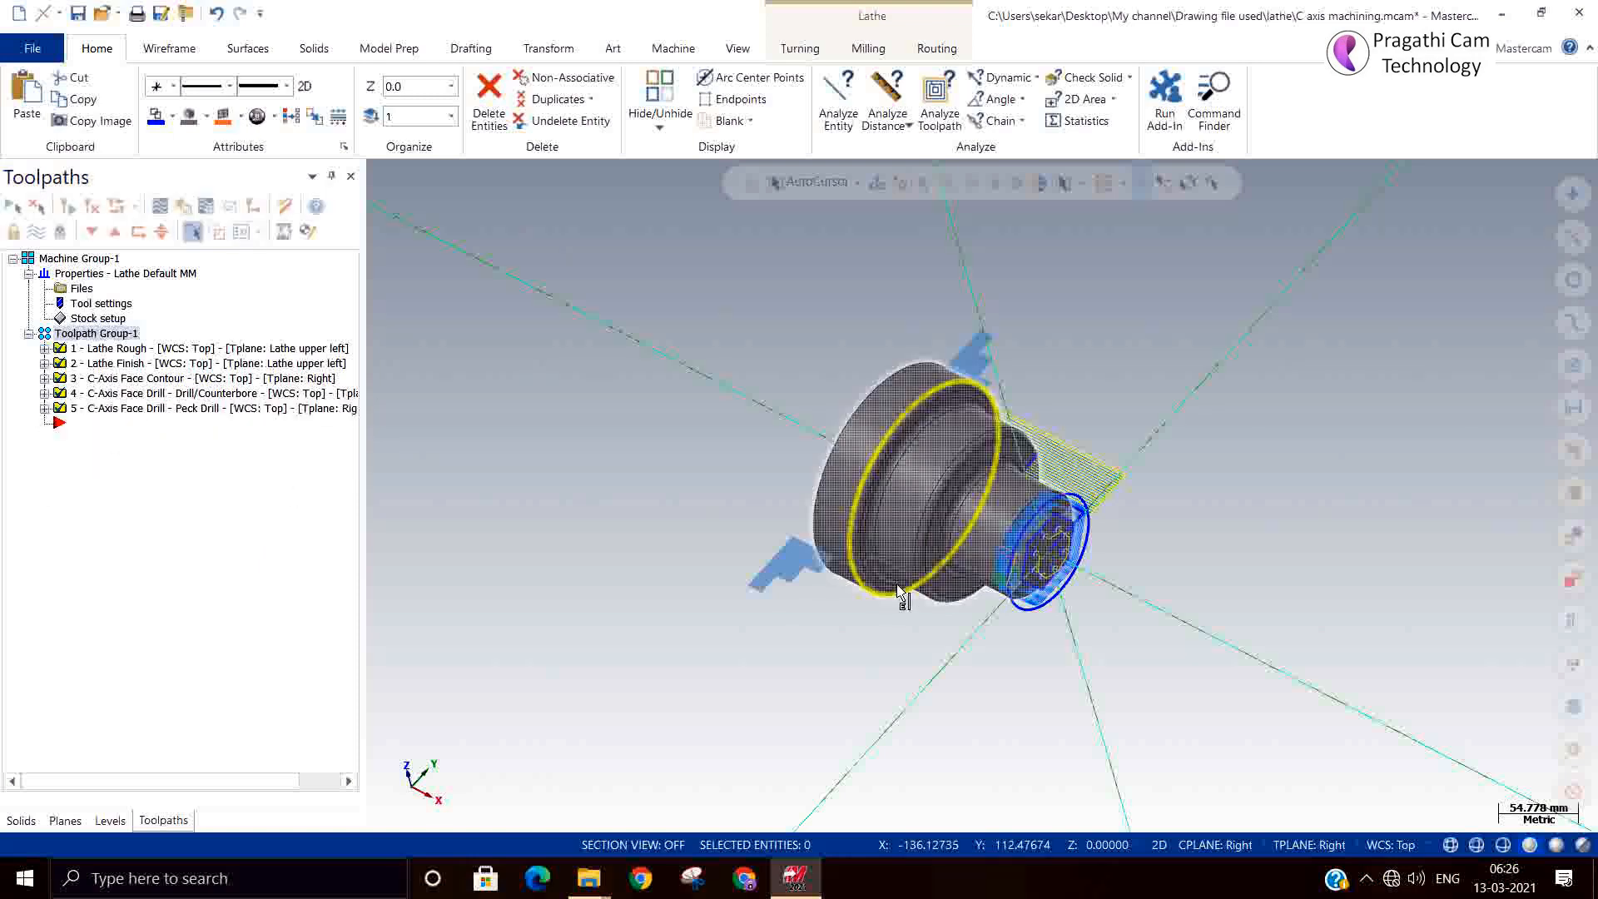
scroll(1135, 599, up, 3)
scroll(1331, 662, up, 1)
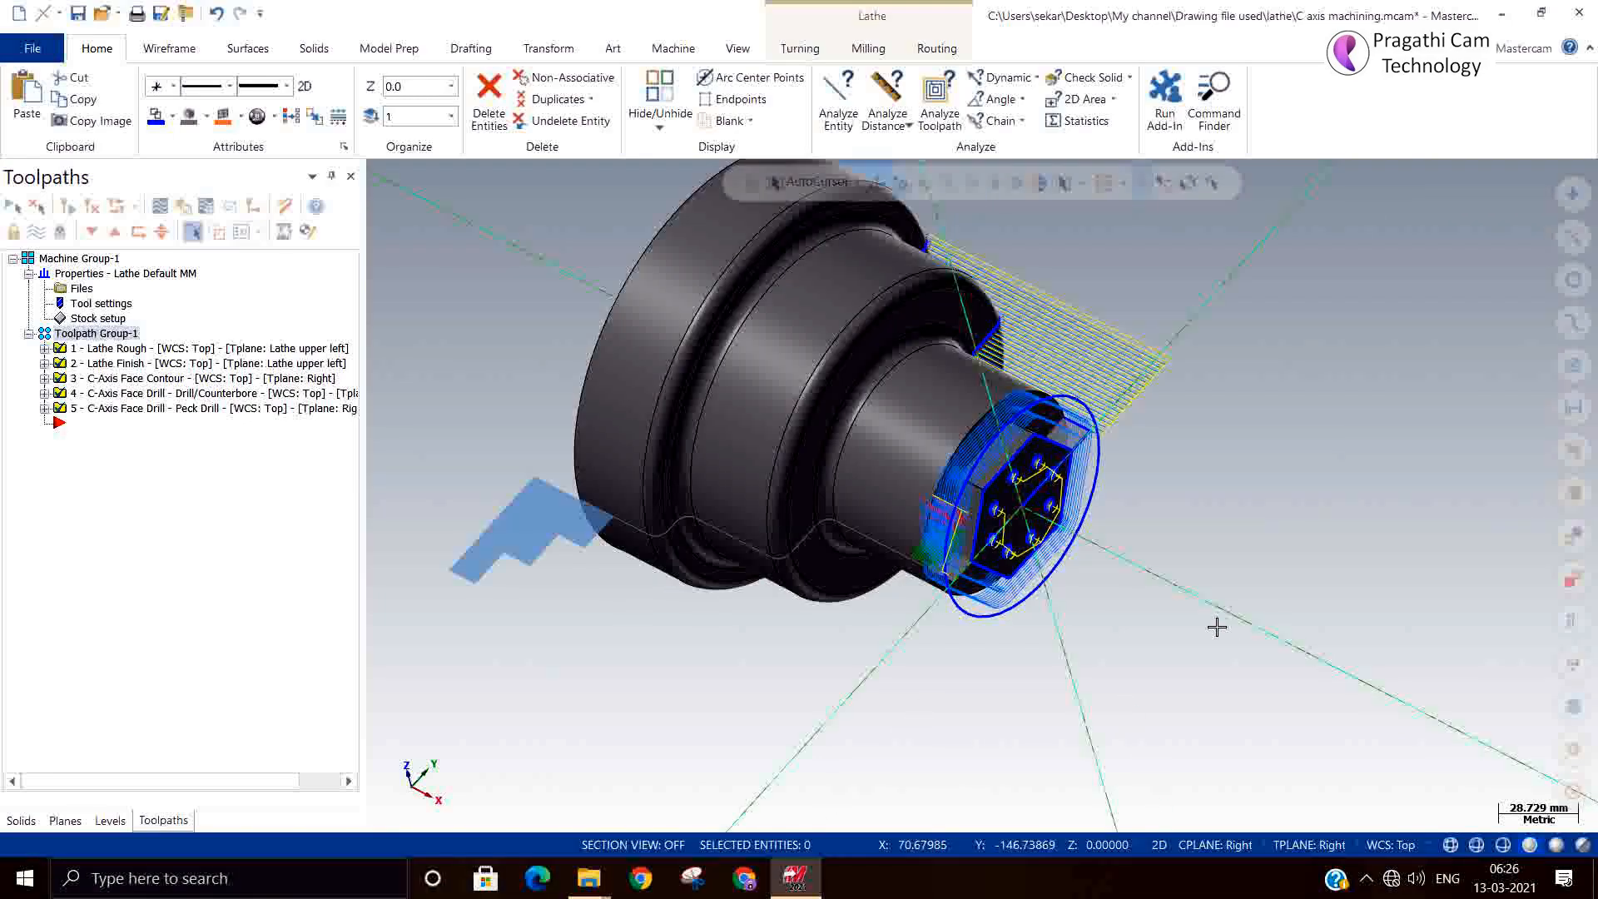
scroll(868, 639, up, 1)
middle_drag(868, 639, 982, 666)
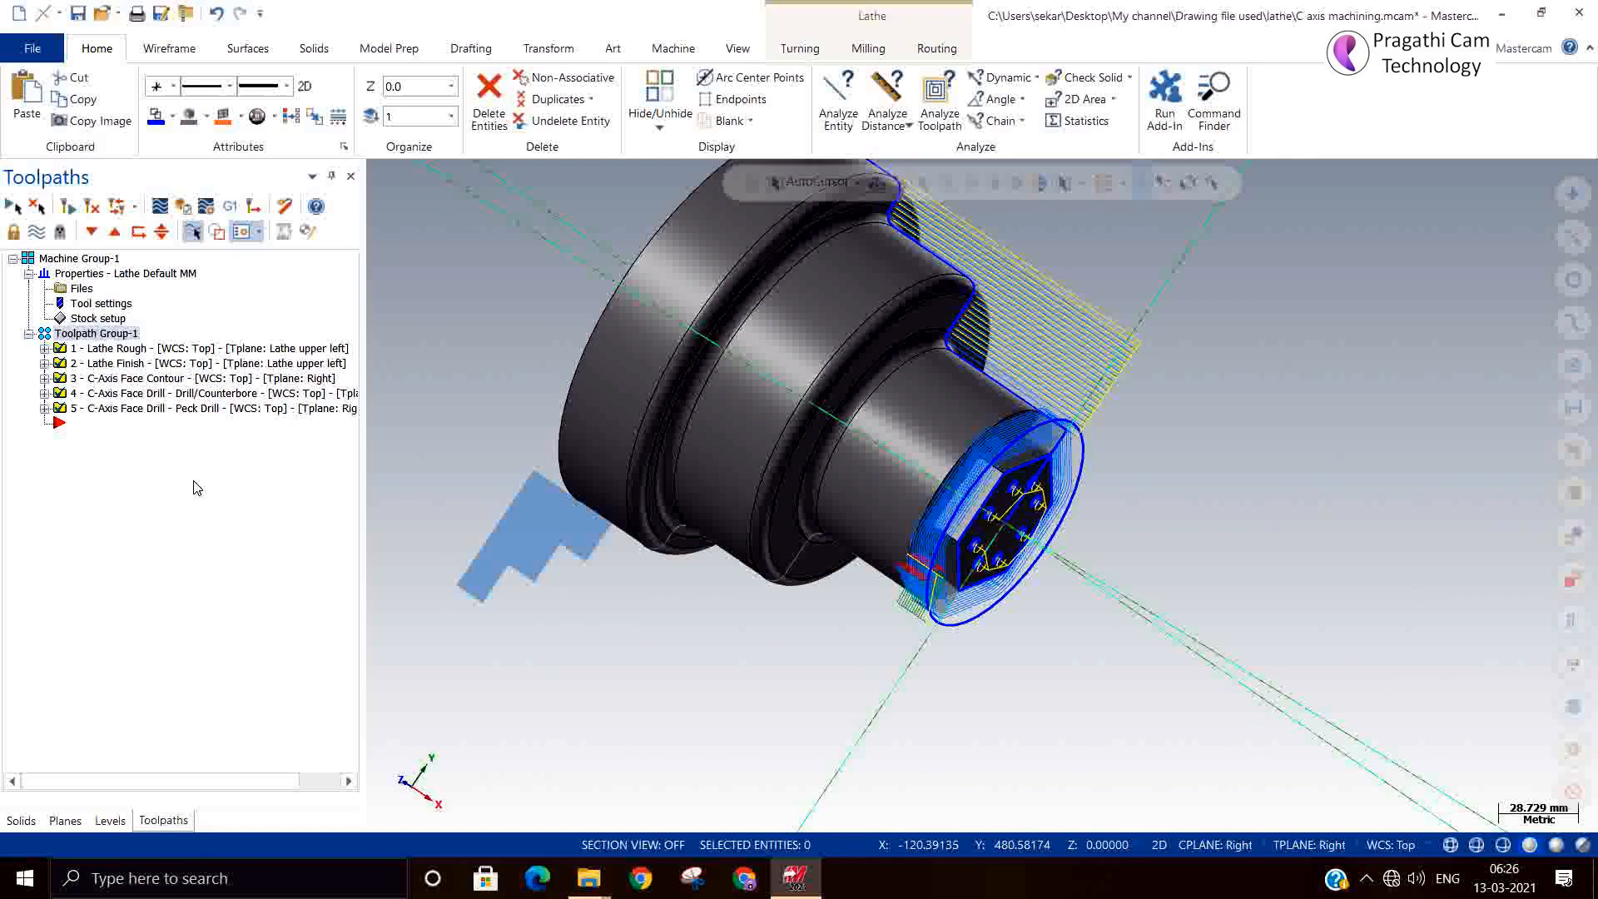
click(182, 205)
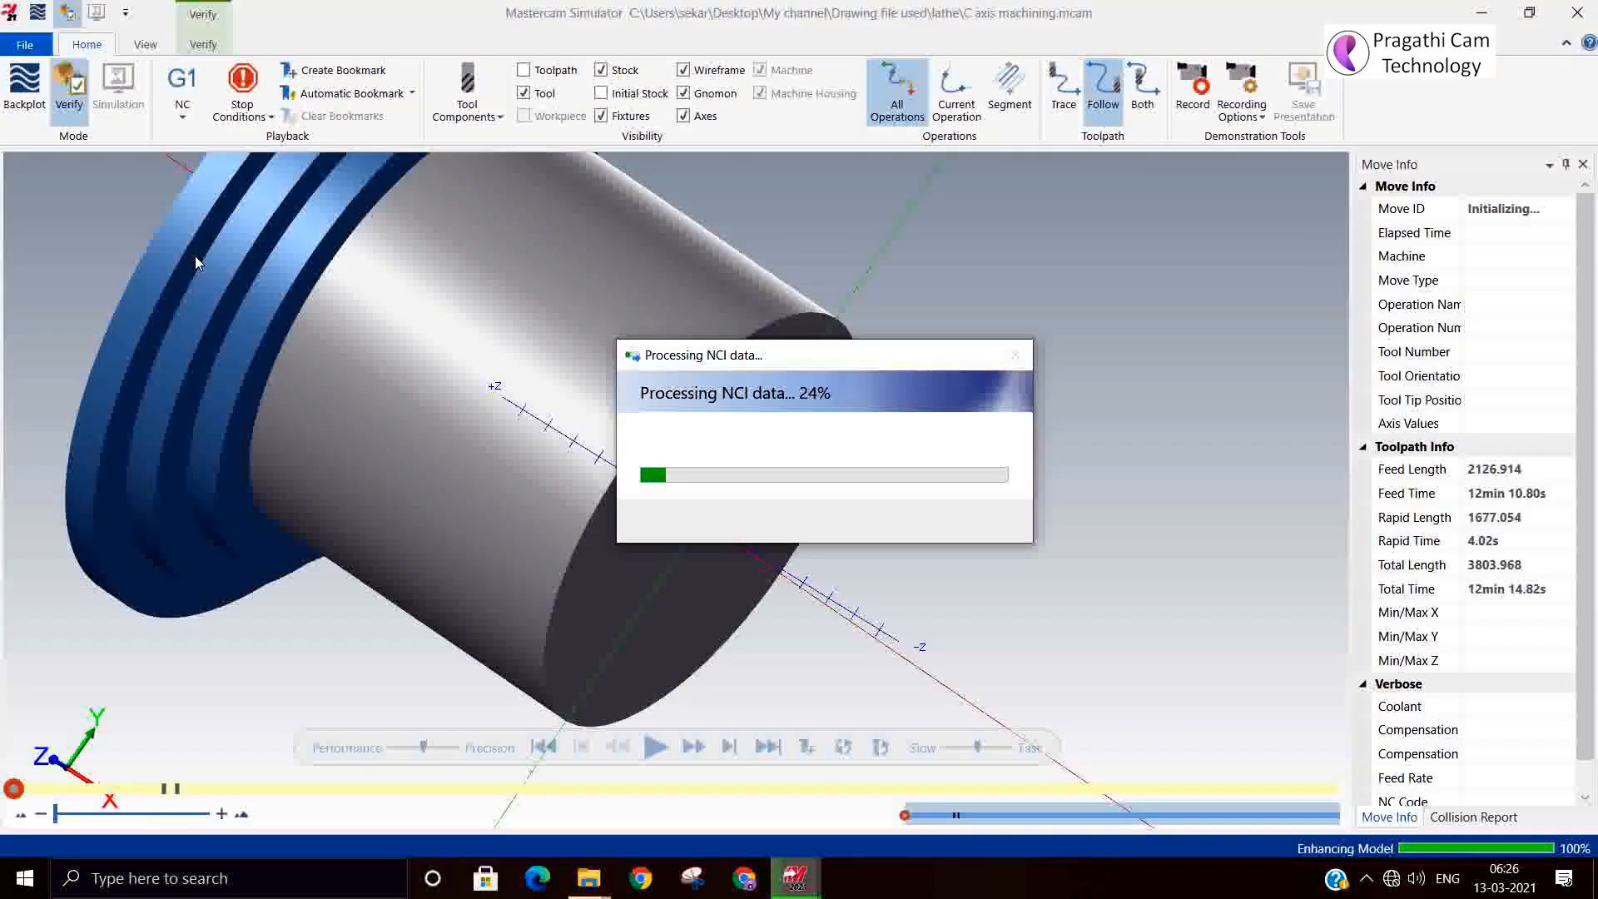
click(694, 749)
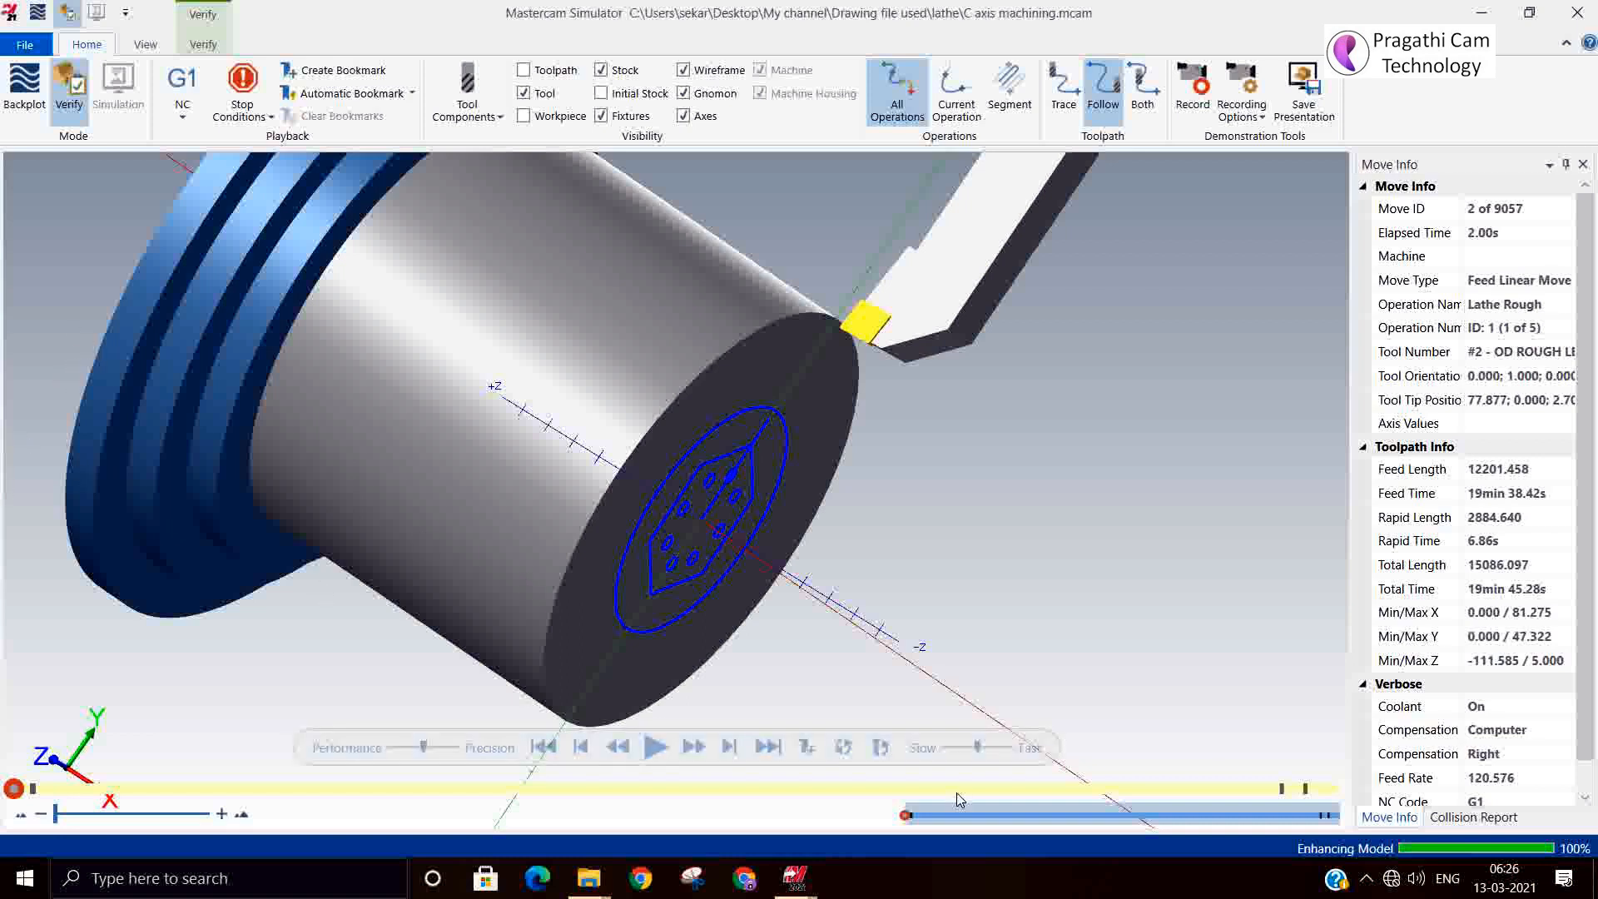
click(655, 747)
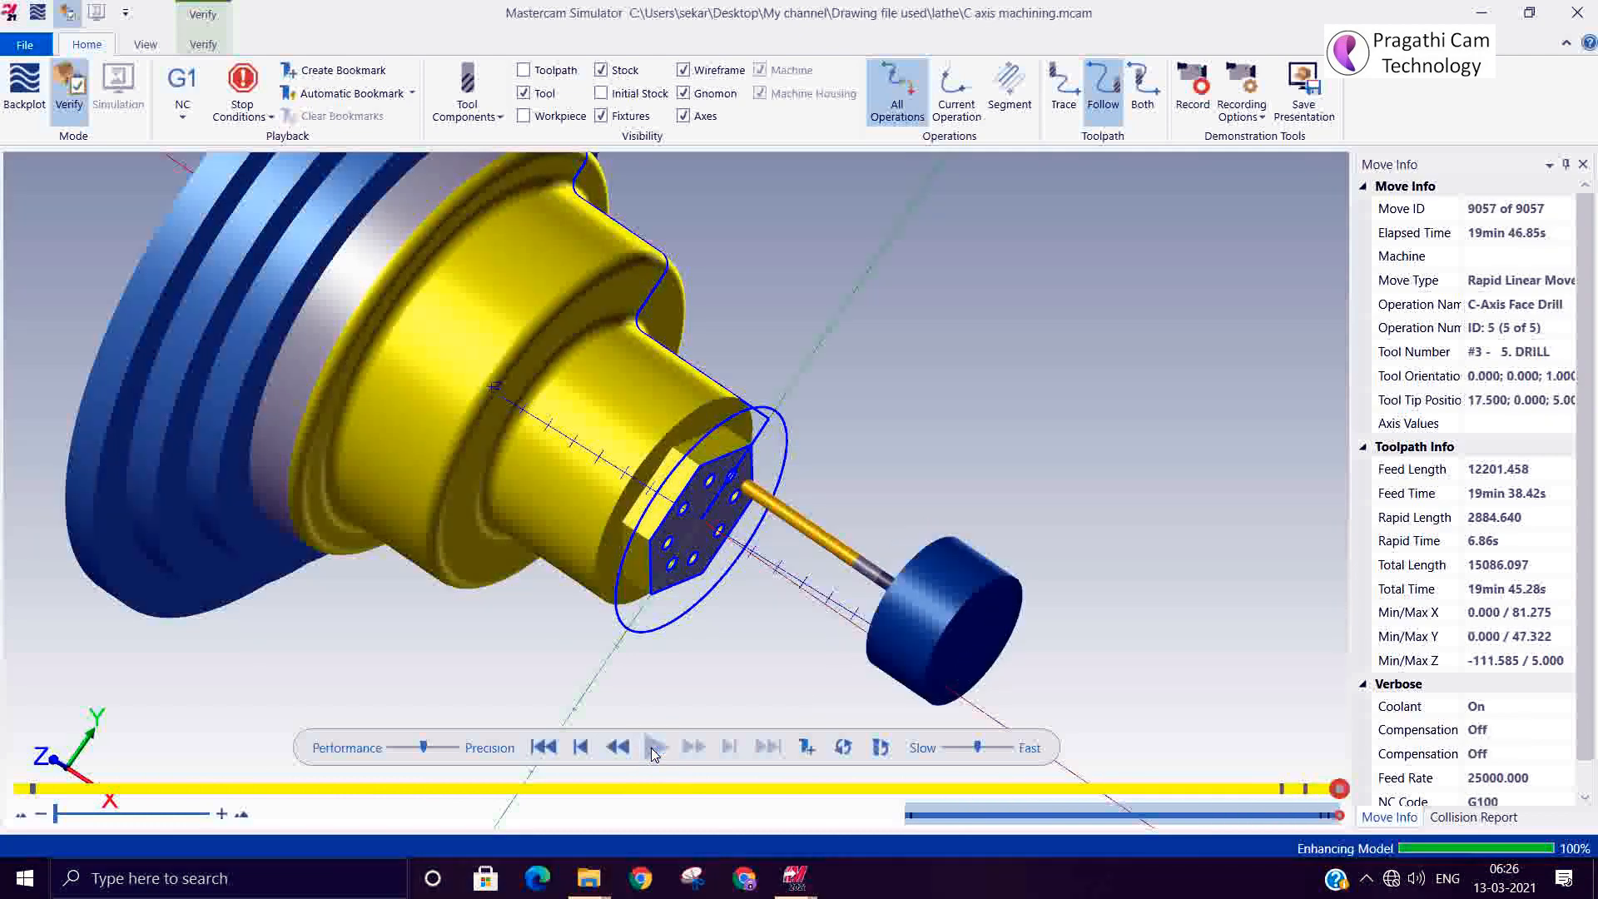
scroll(822, 701, up, 3)
mouse_move(746, 576)
middle_down()
mouse_move(725, 507)
mouse_move(689, 526)
mouse_move(737, 550)
middle_up()
click(1577, 13)
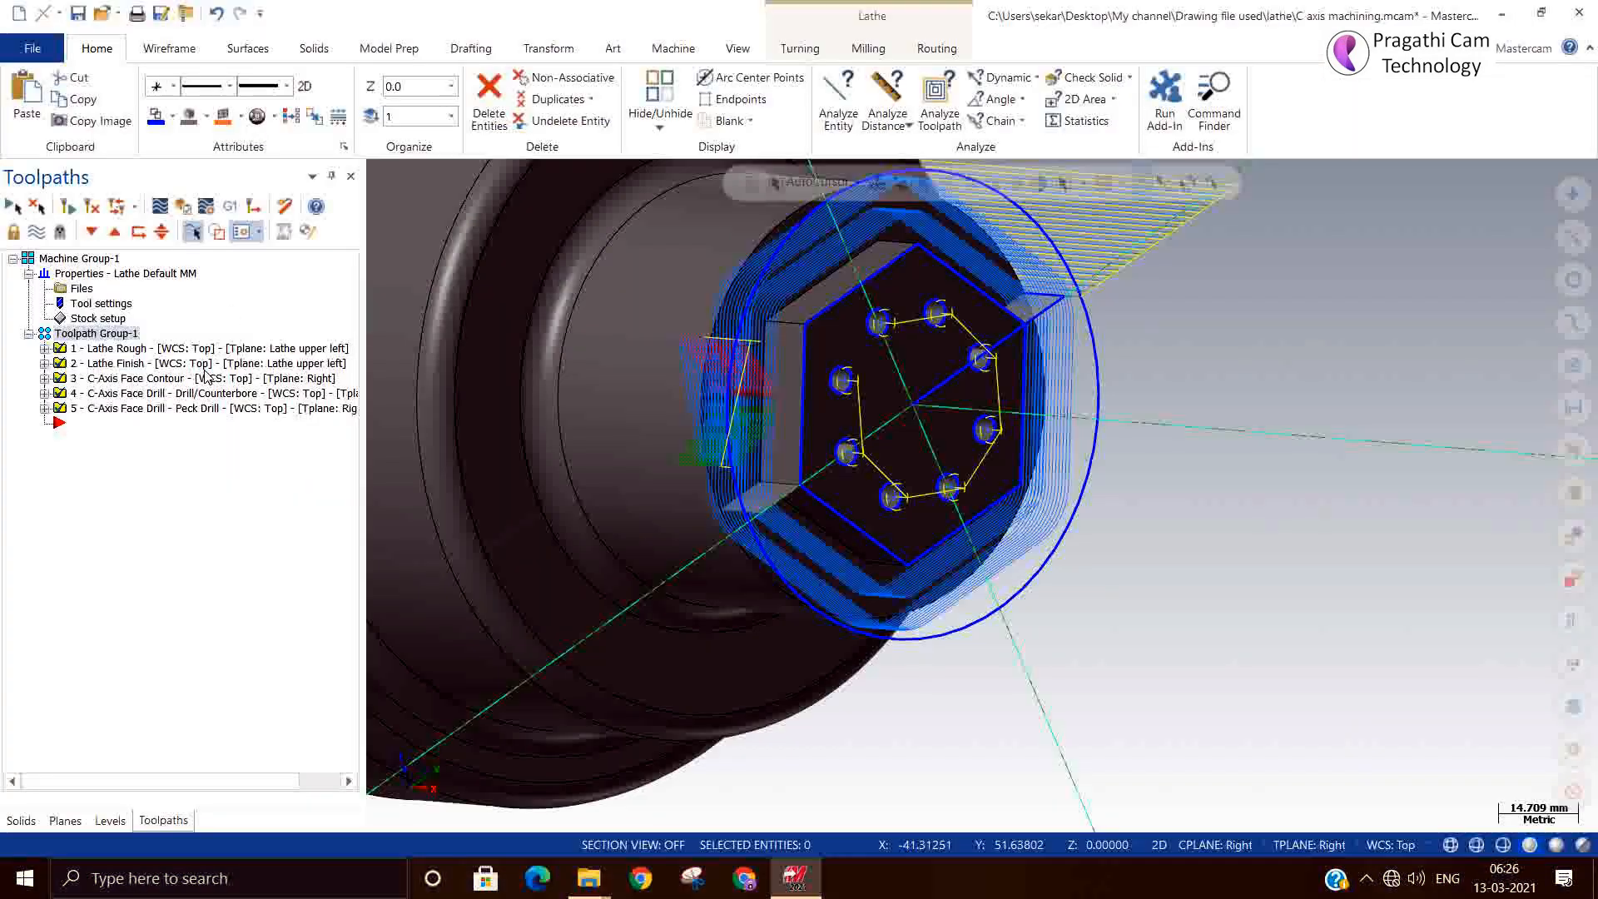
Post only the peck drill operation with NC file output and save the code as C axis machining.NC, replacing the existing file
click(98, 410)
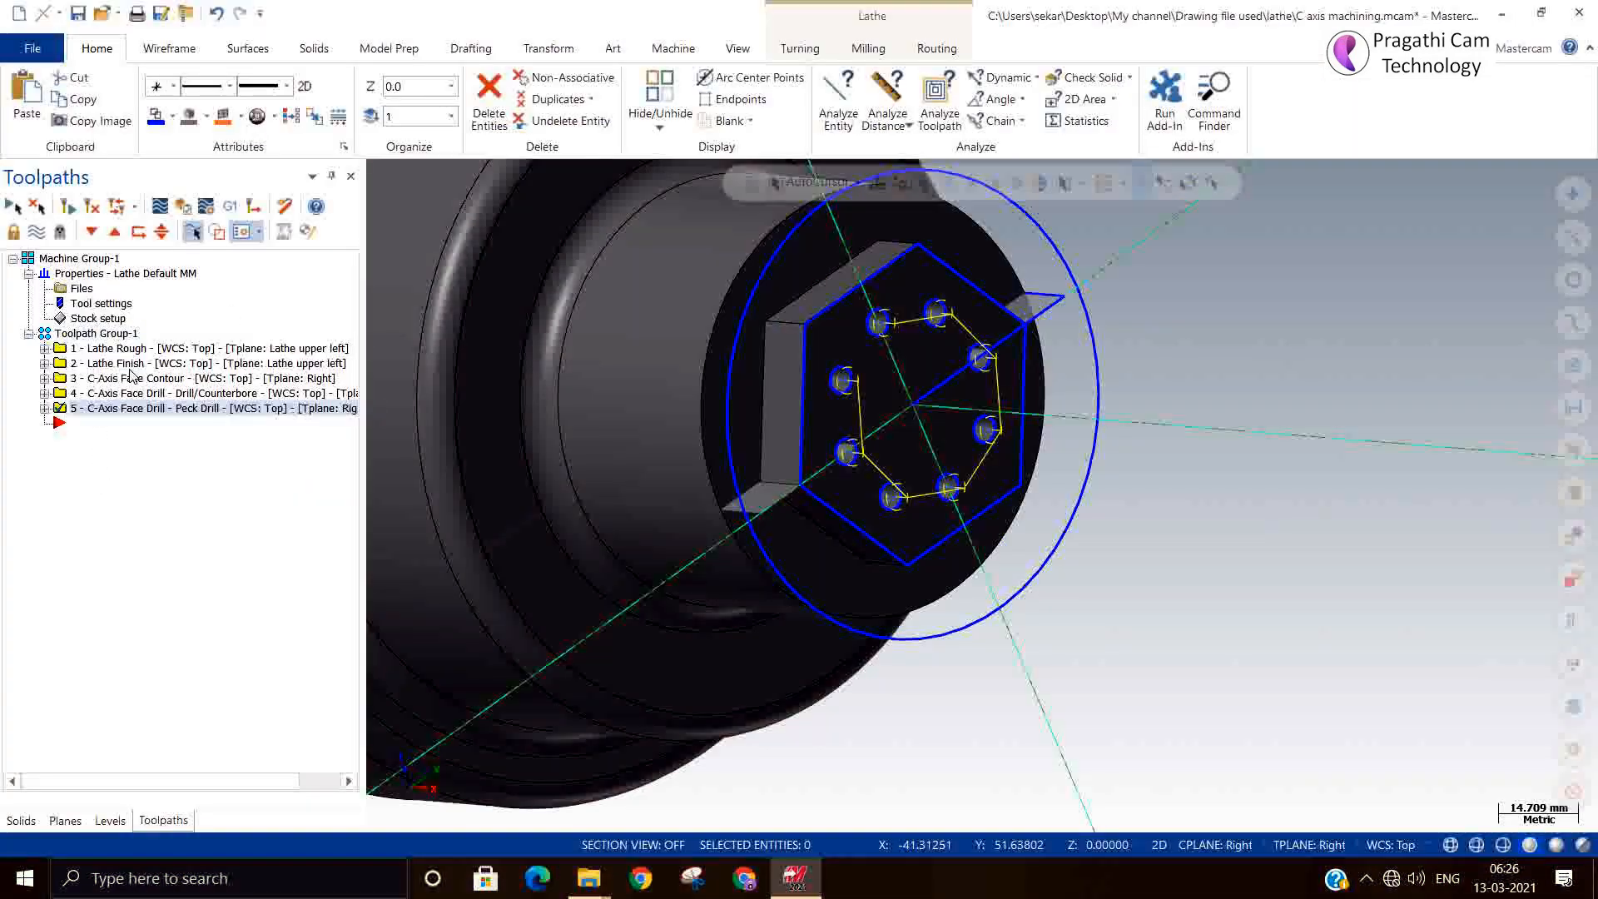
click(230, 205)
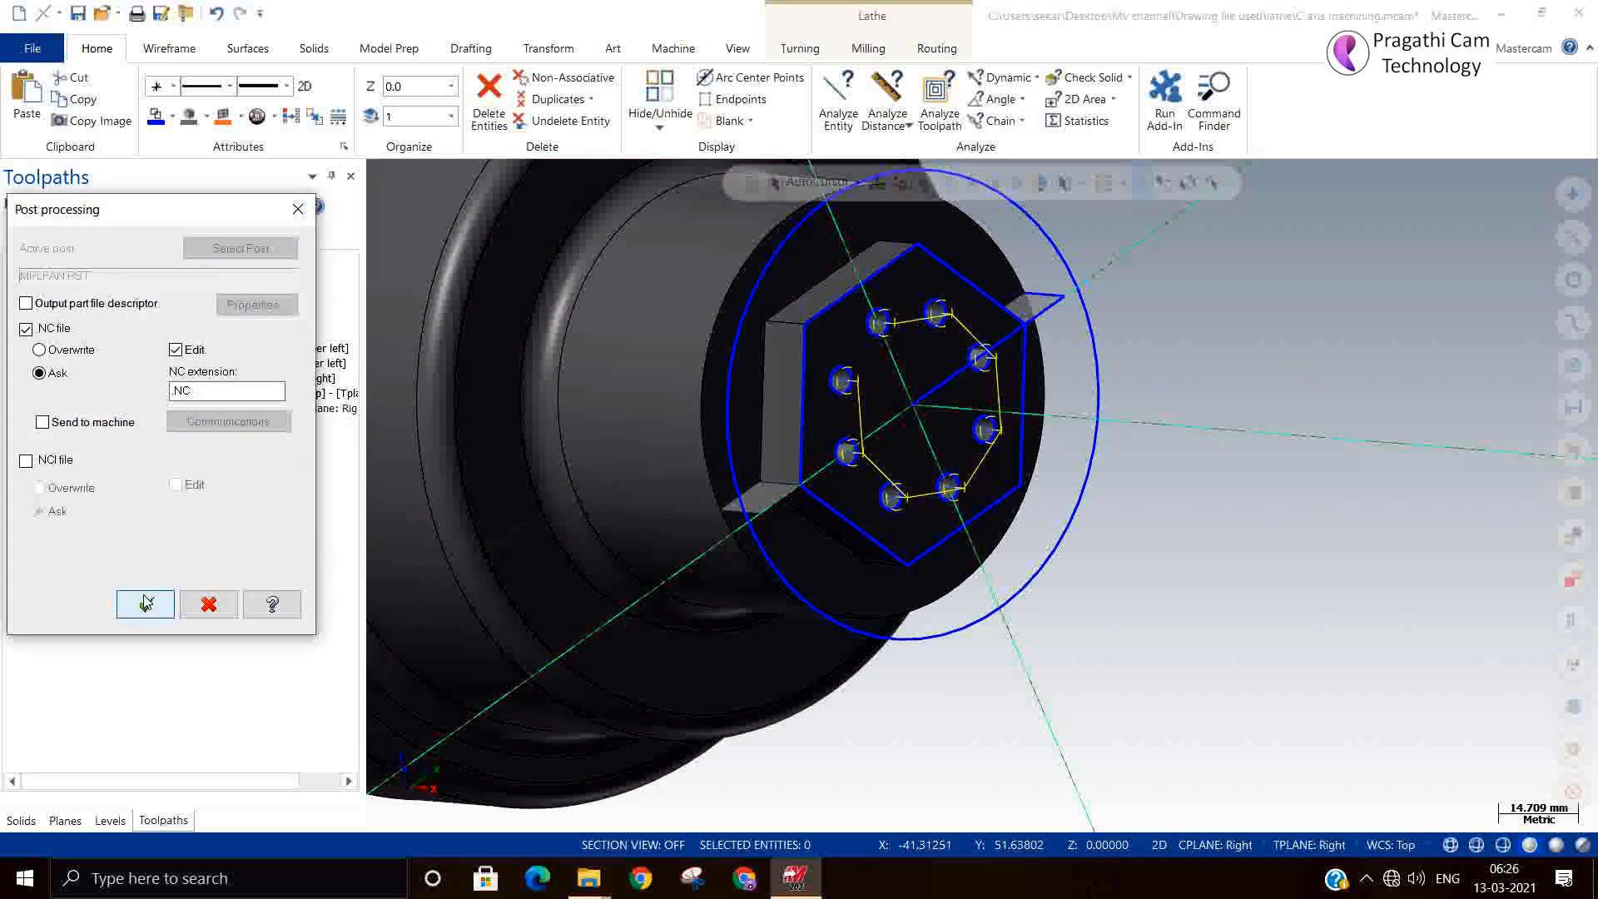
click(121, 605)
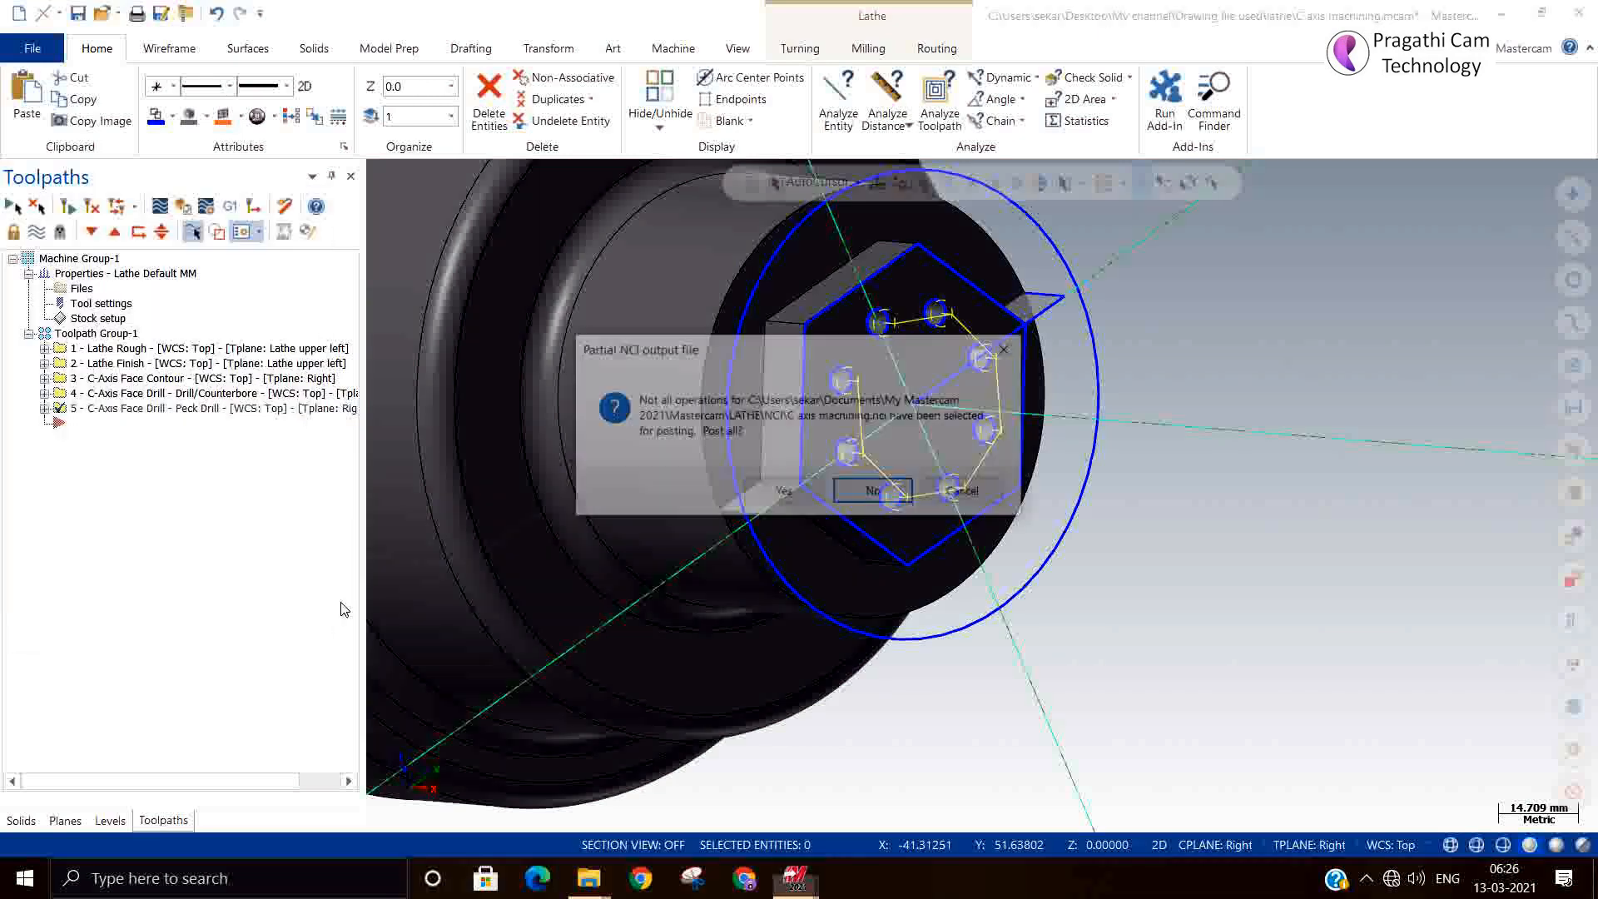
click(860, 496)
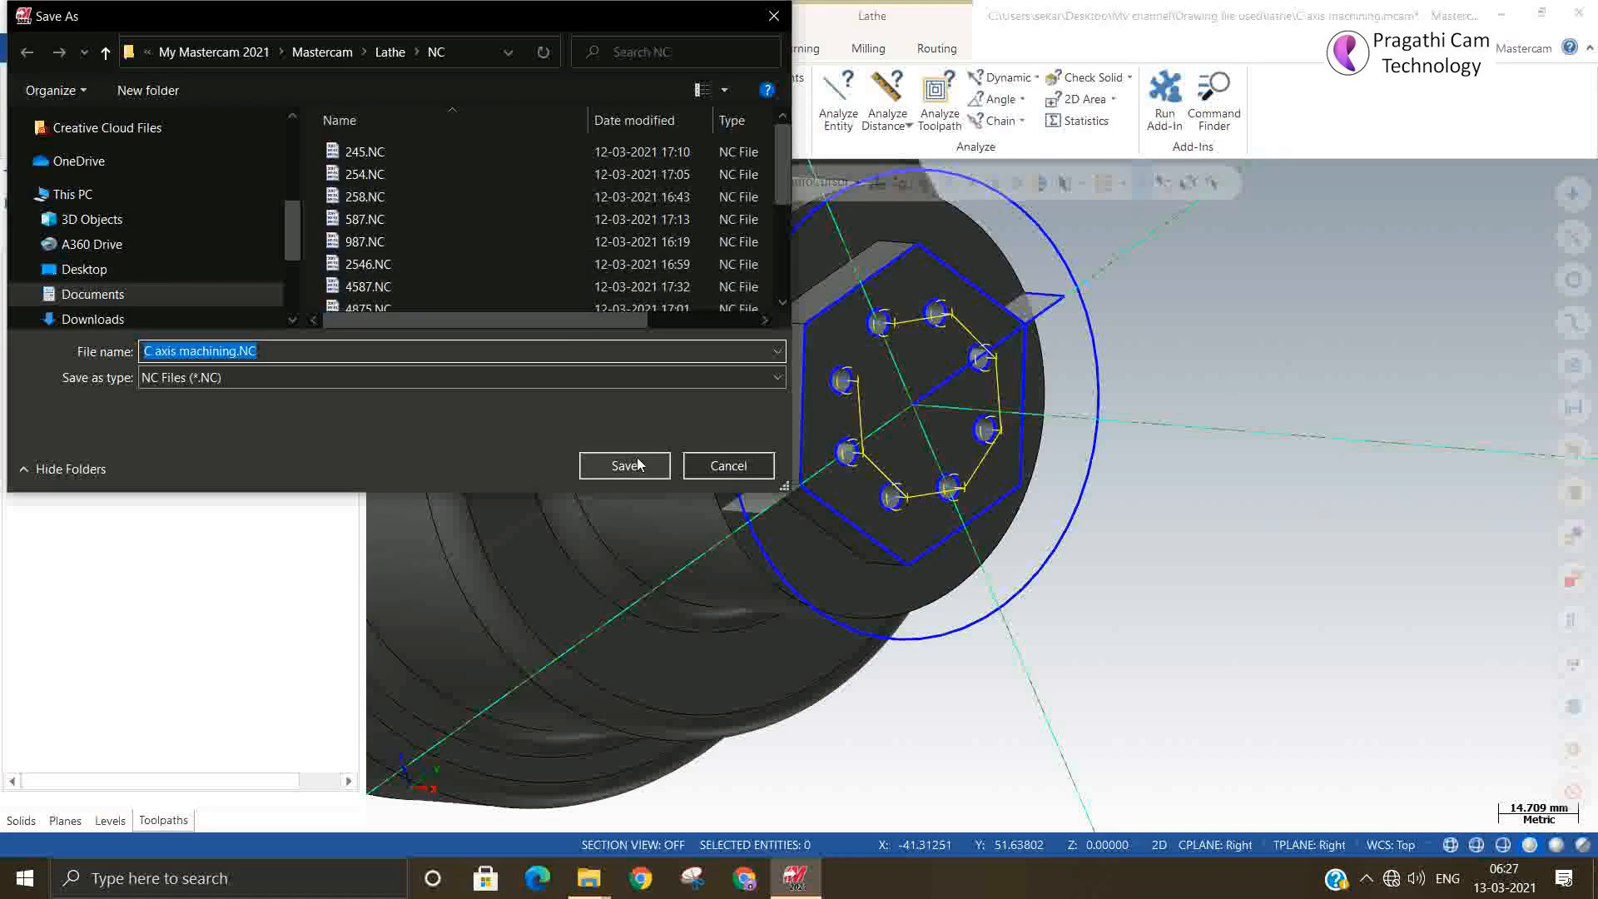
click(638, 464)
click(846, 448)
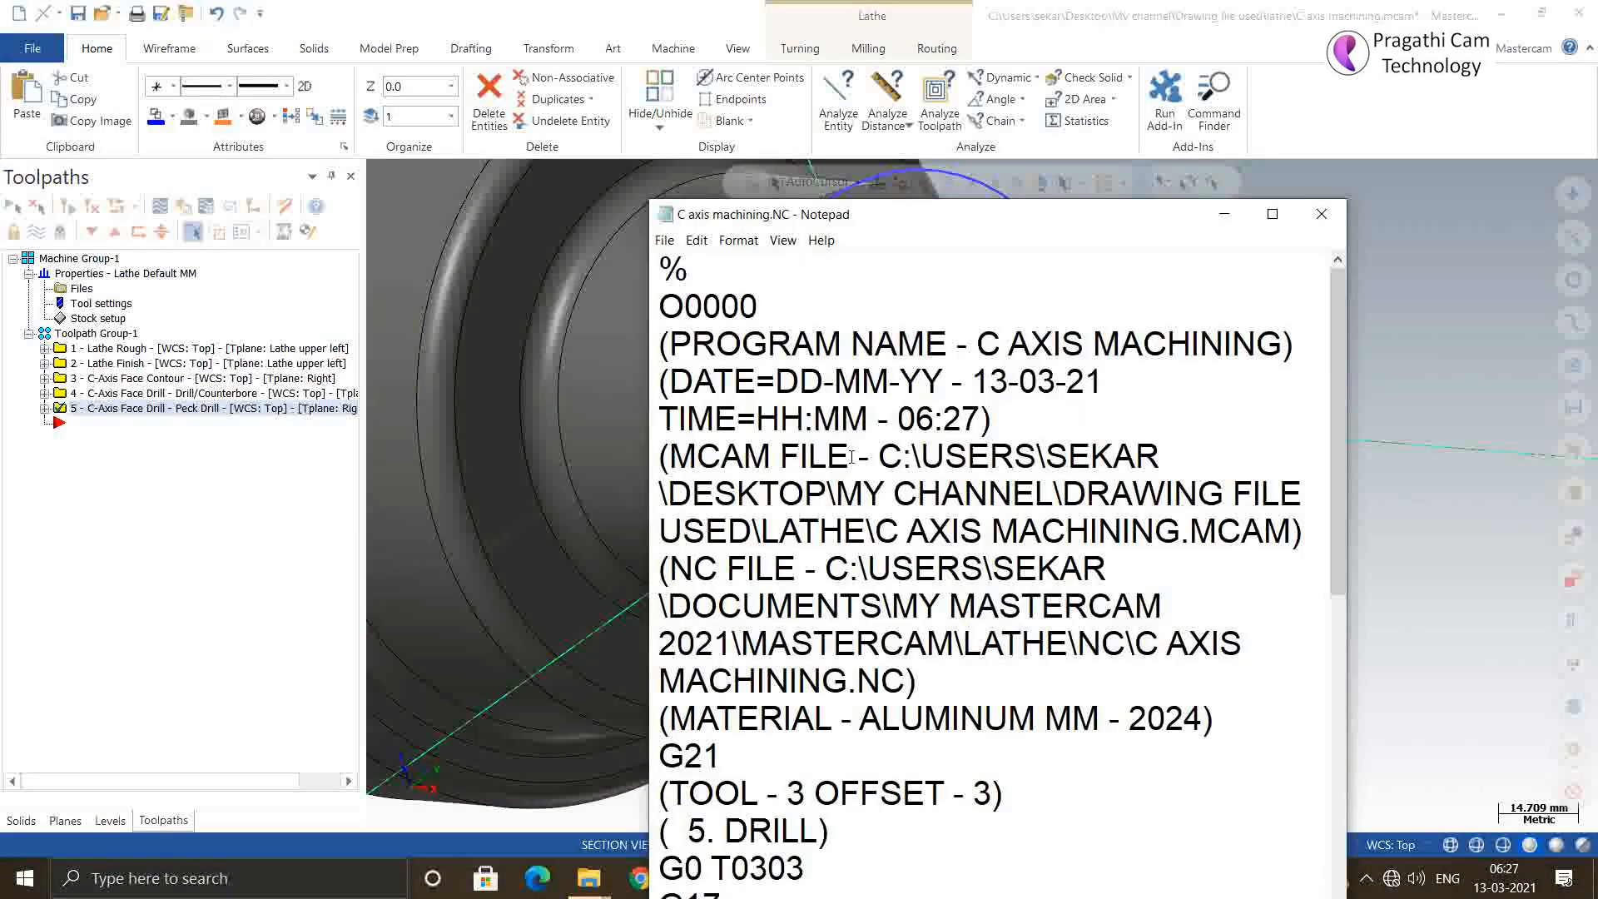
Examine the posted peck drilling code, highlighting the G83 cycle and reading the hole coordinates, and close the file
scroll(919, 512, down, 1)
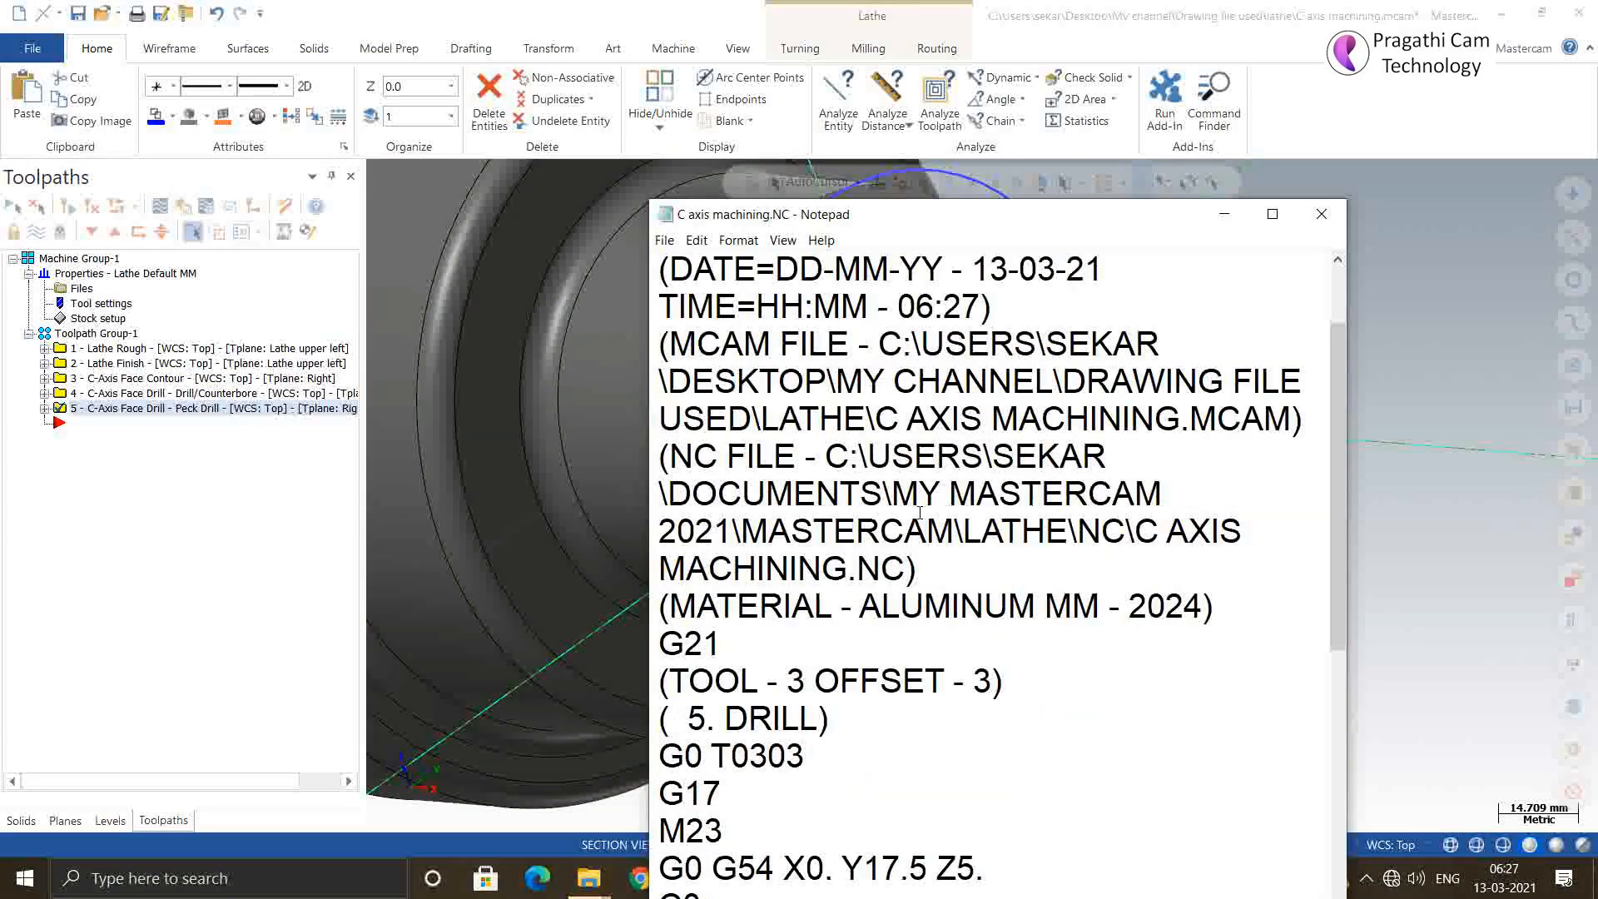
click(1272, 214)
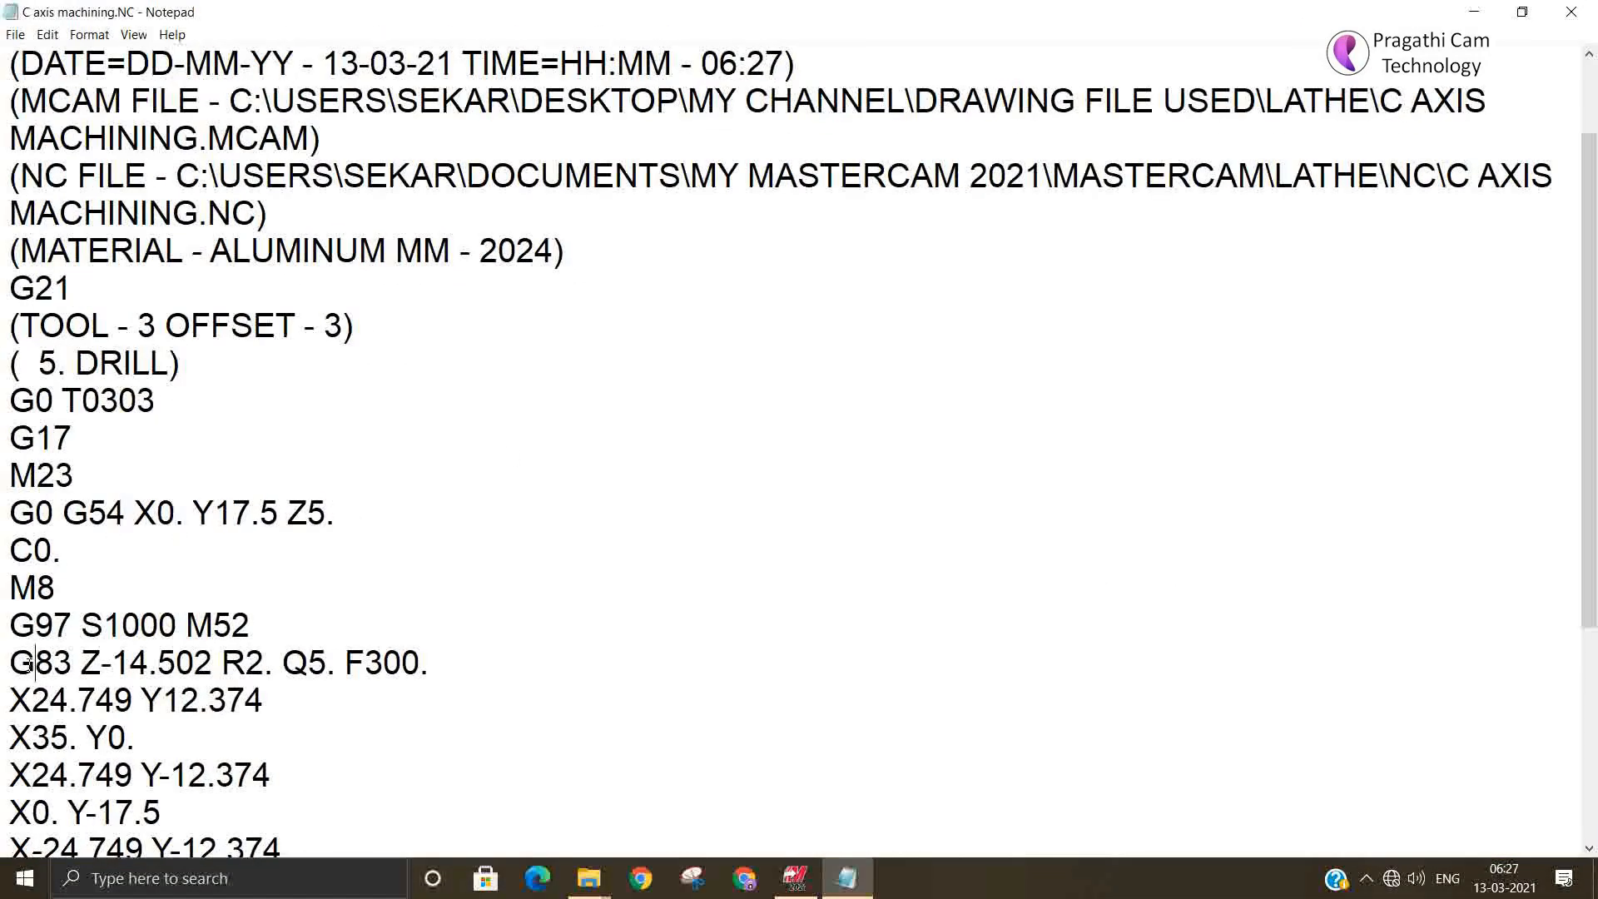
drag(33, 663, 66, 666)
scroll(467, 690, down, 2)
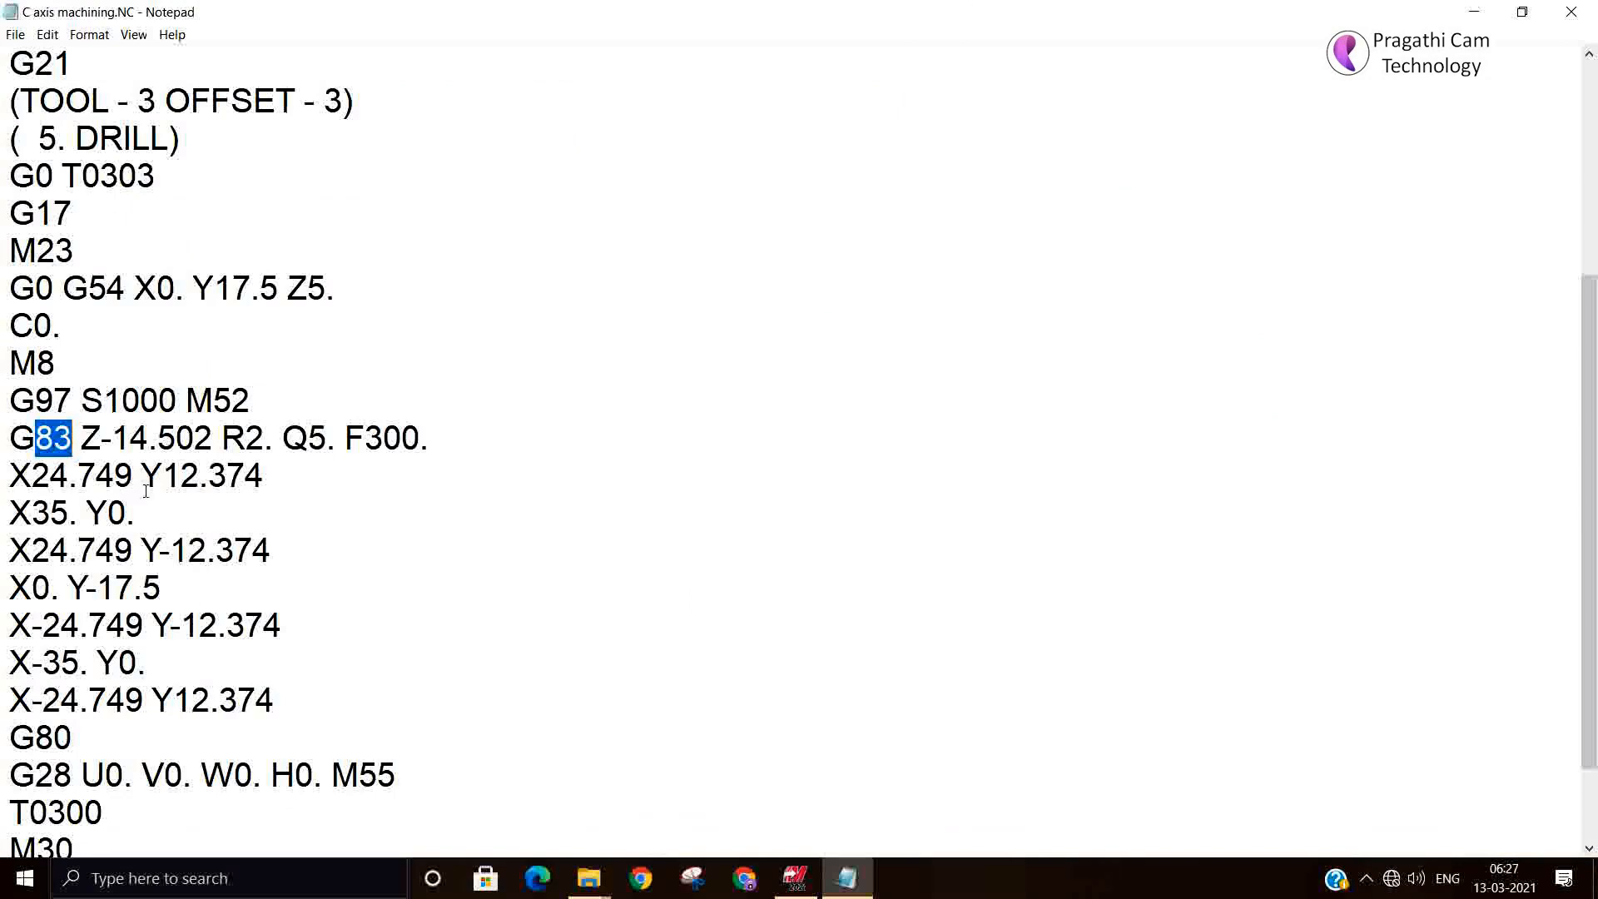
click(1571, 12)
Set the rotation type of the center drill operation to C axis in its rotary axis control settings
click(45, 393)
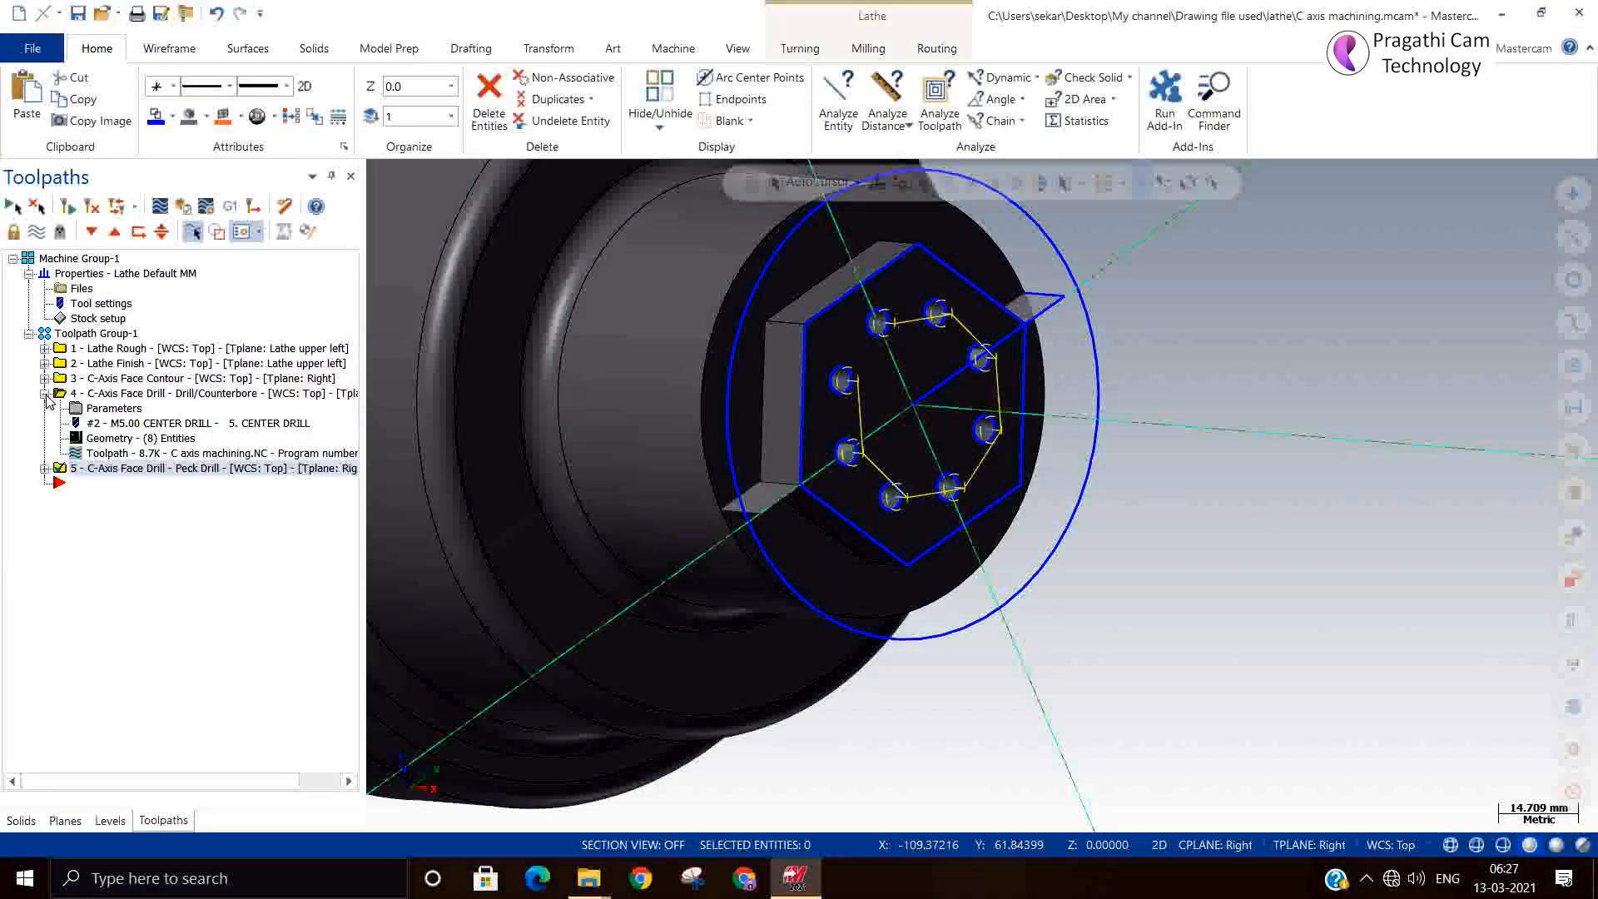
click(77, 408)
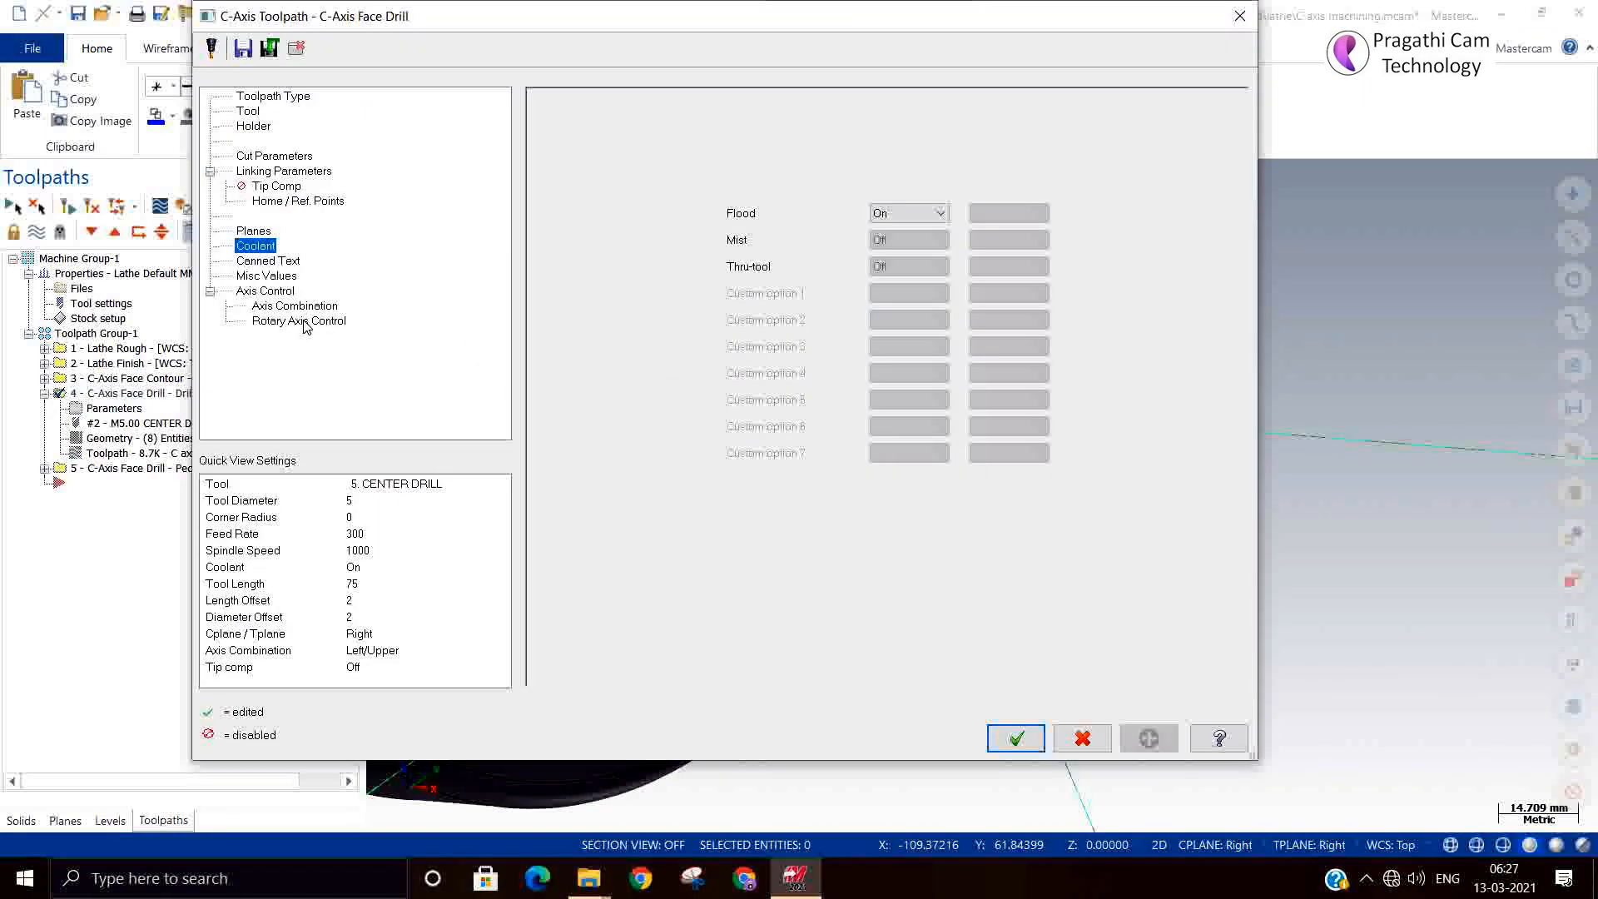
click(281, 306)
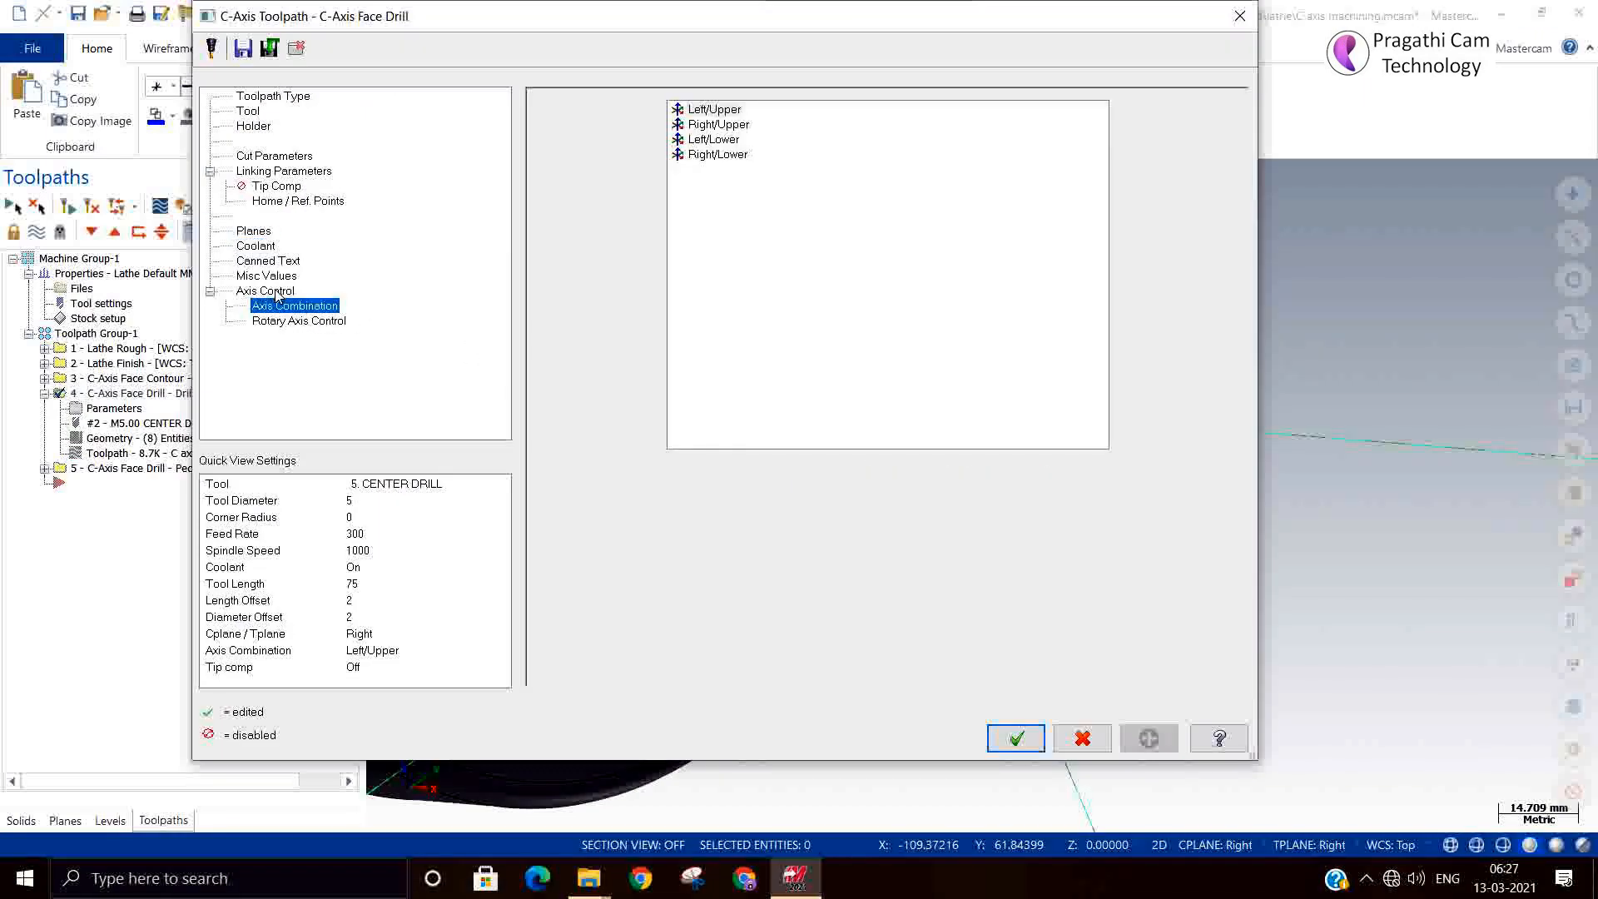
click(287, 323)
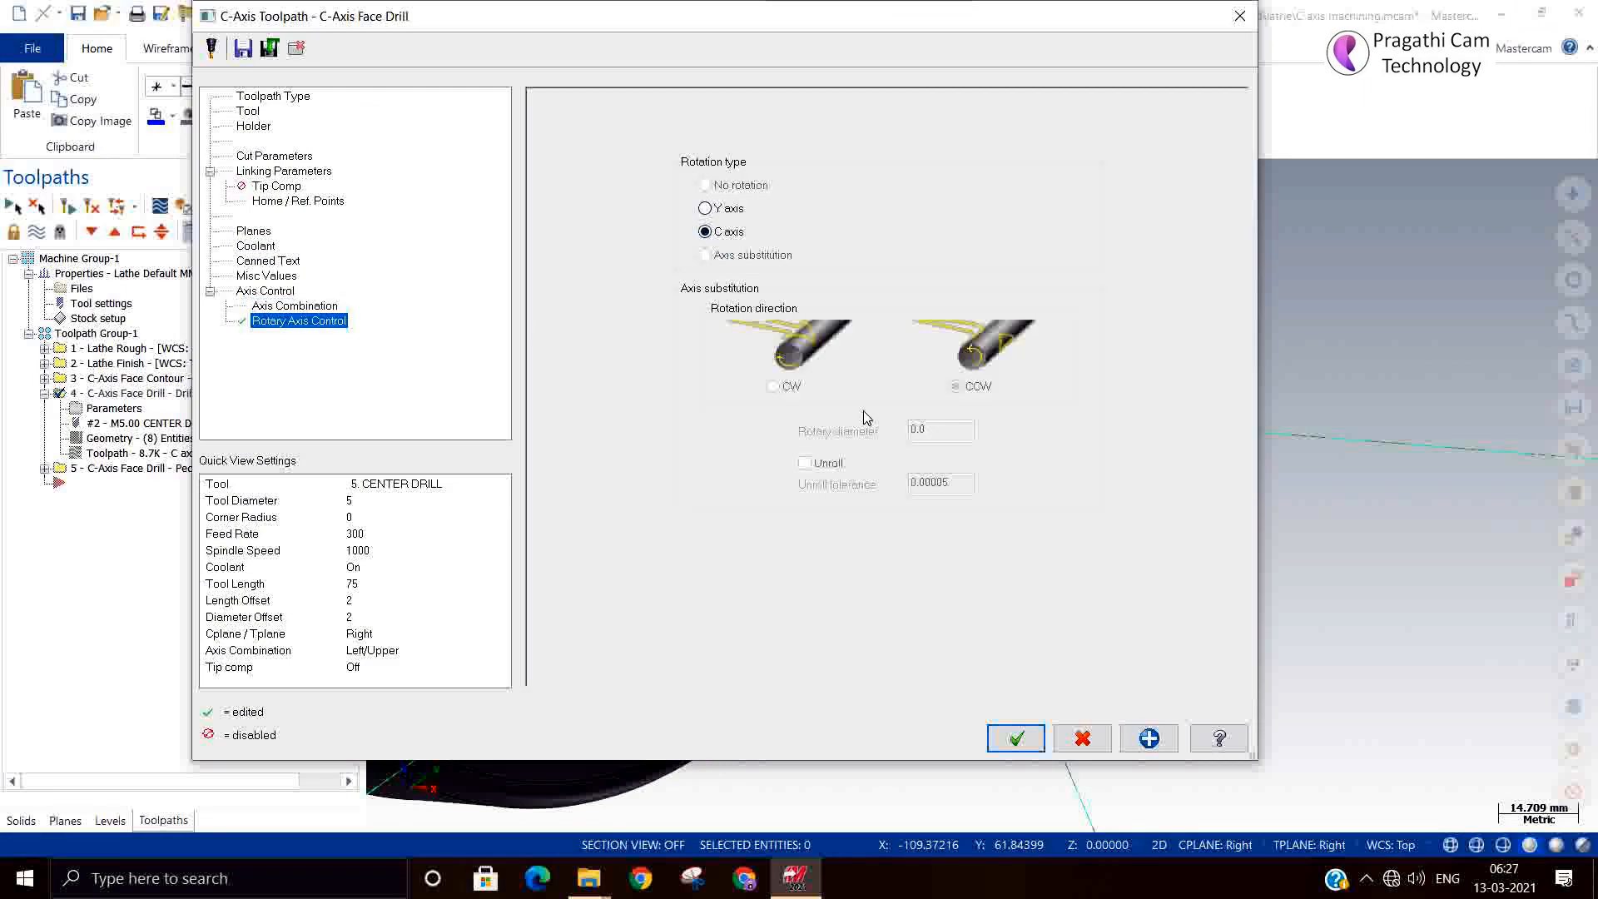
click(1014, 738)
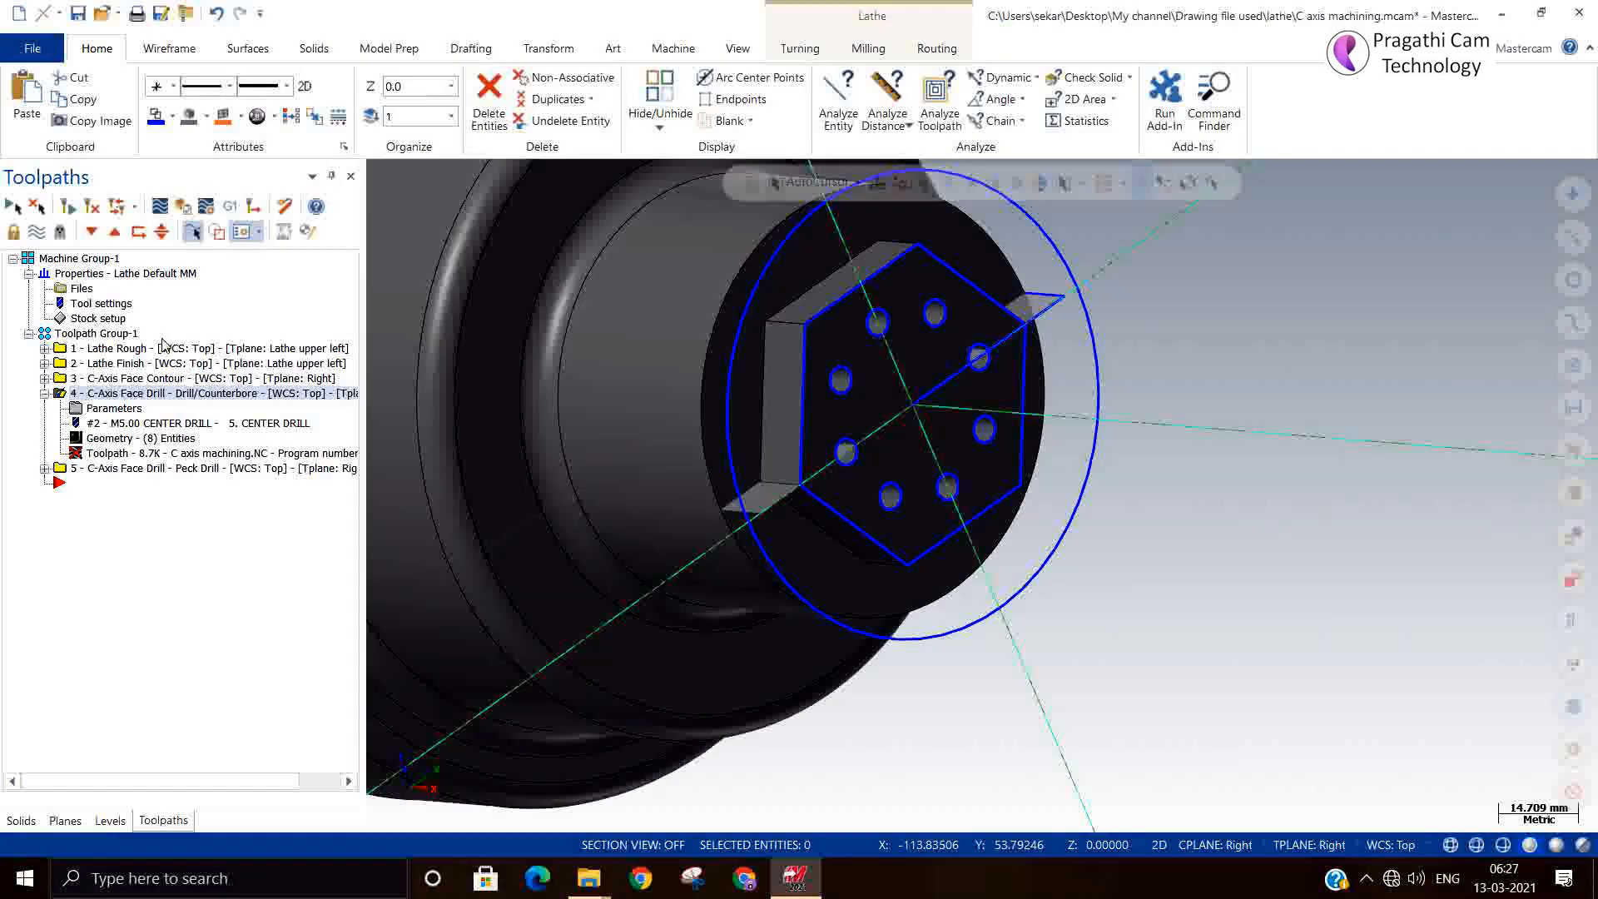
Expand the peck drill operation and set its rotation type to C axis in the rotary axis control settings
click(45, 468)
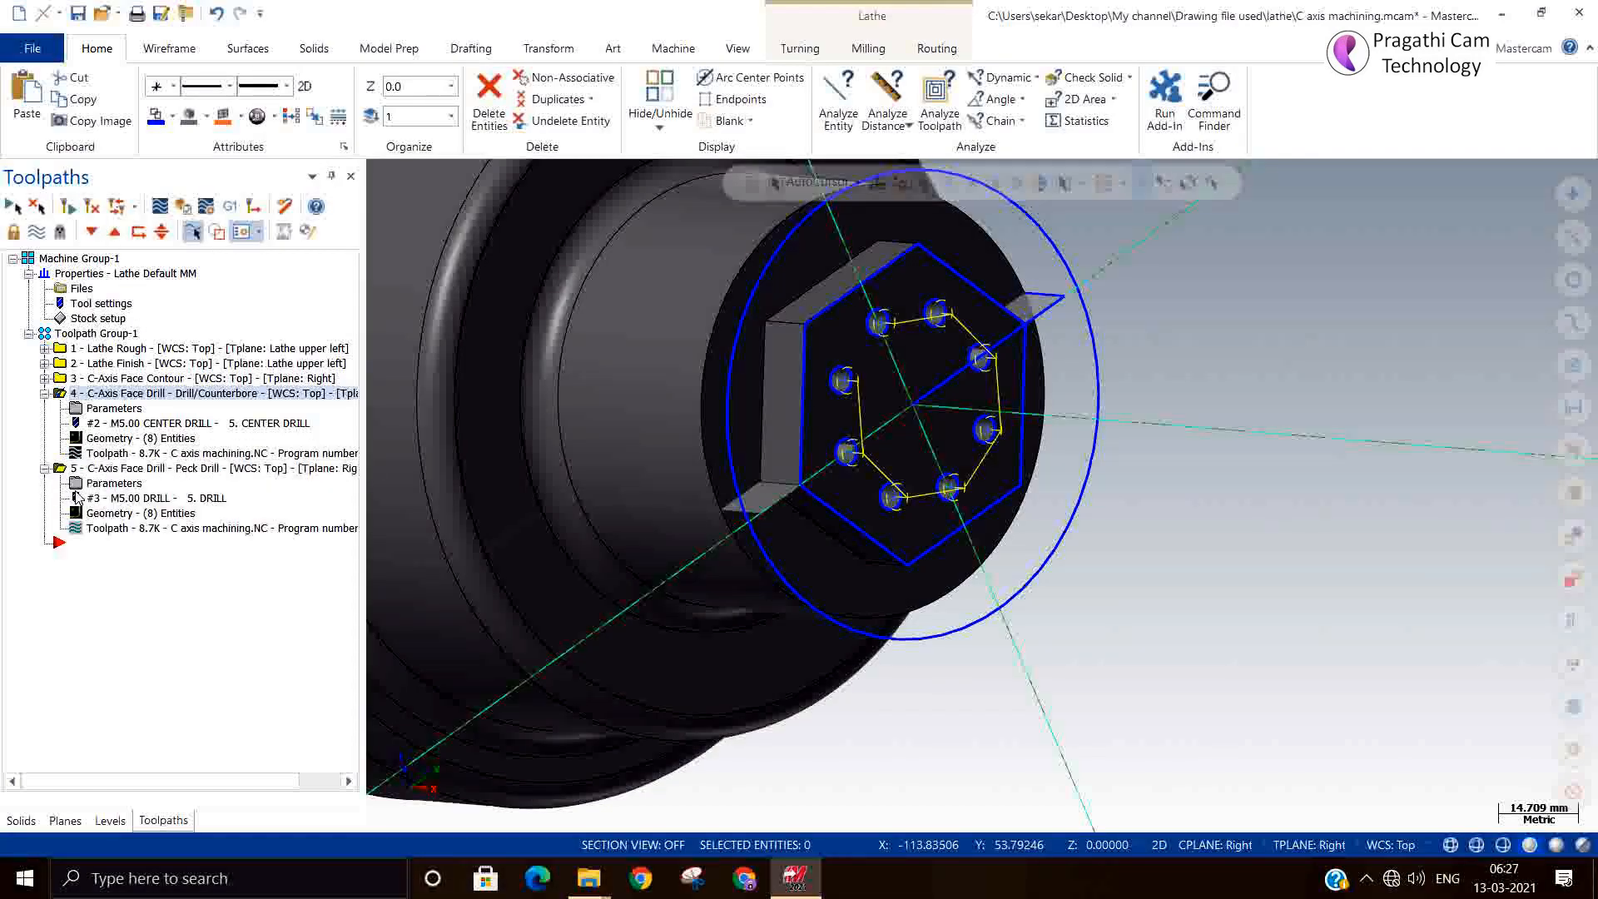
click(108, 469)
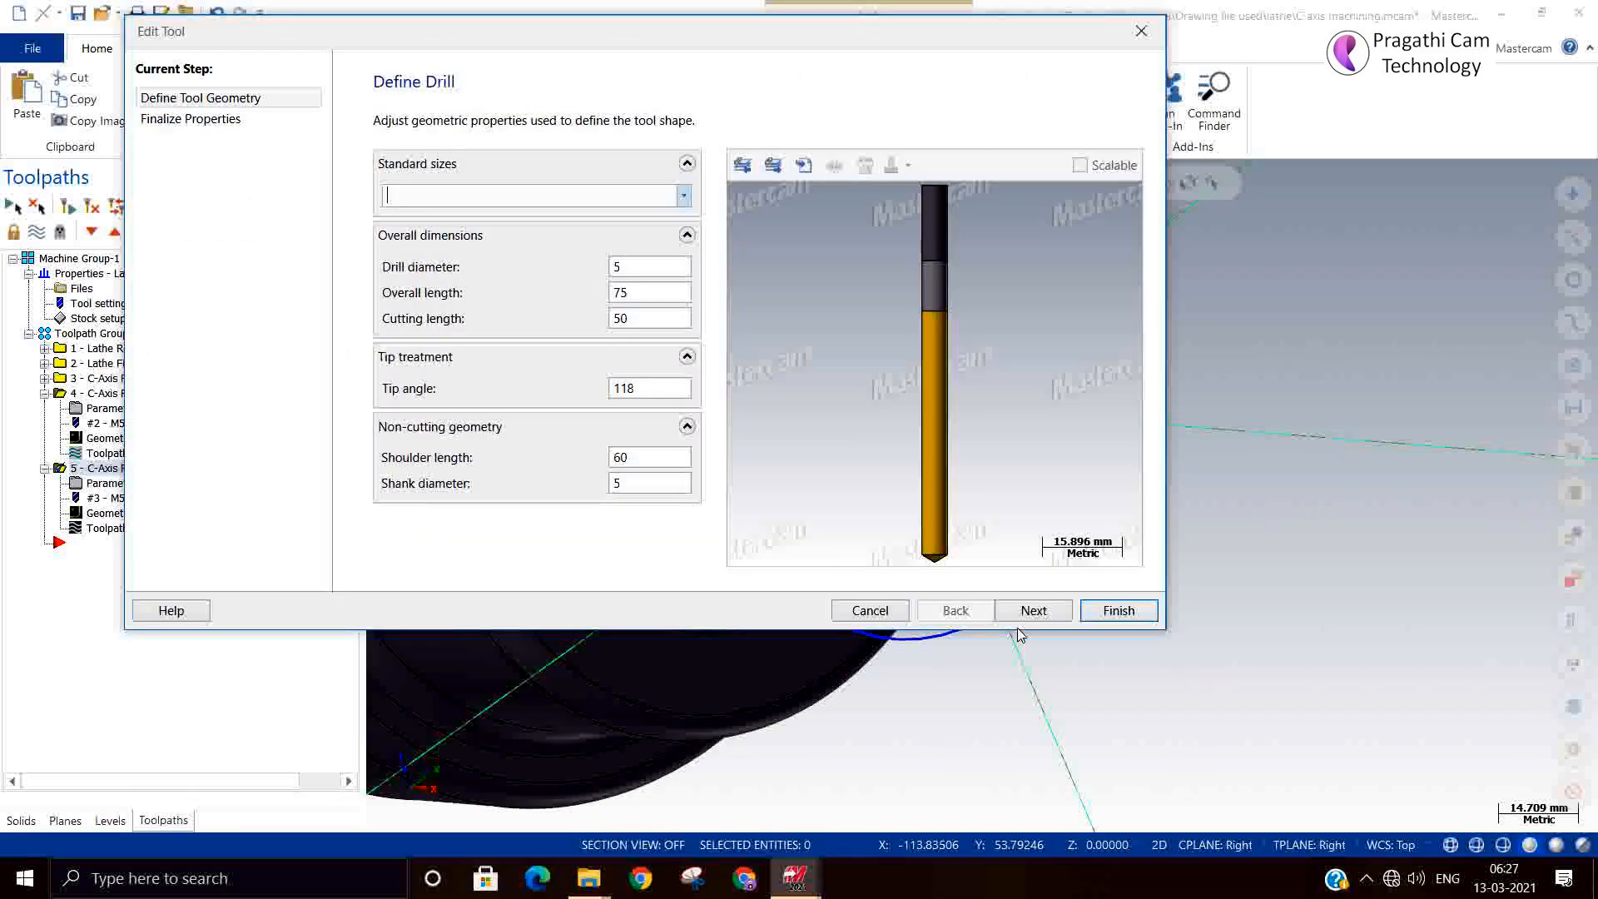
click(1118, 610)
click(93, 486)
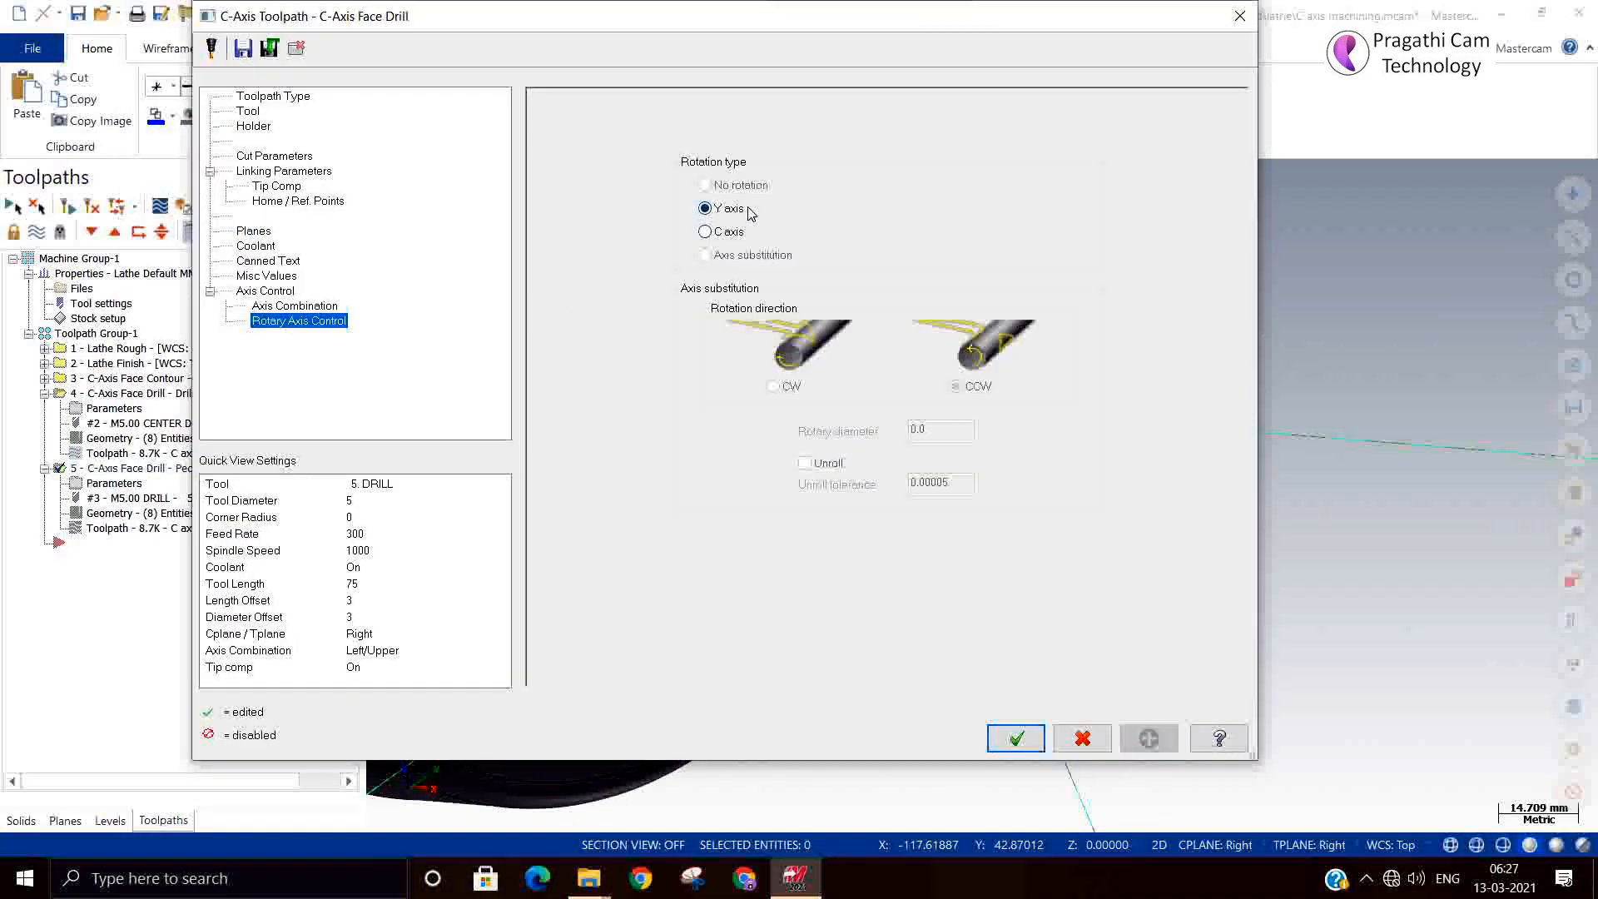
click(716, 233)
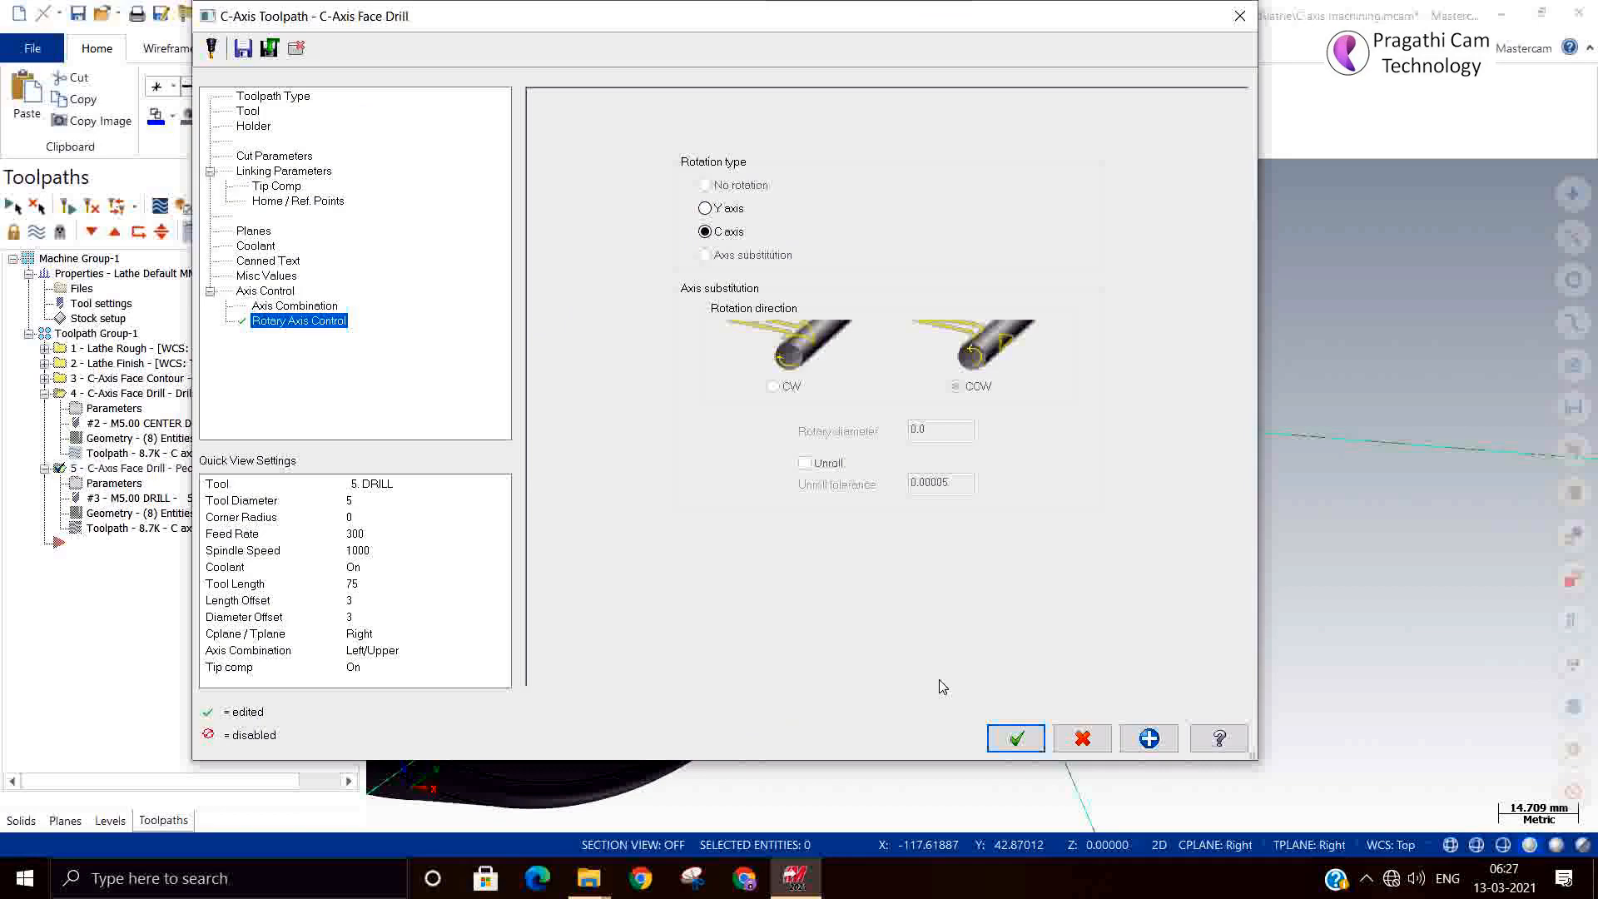
click(1011, 737)
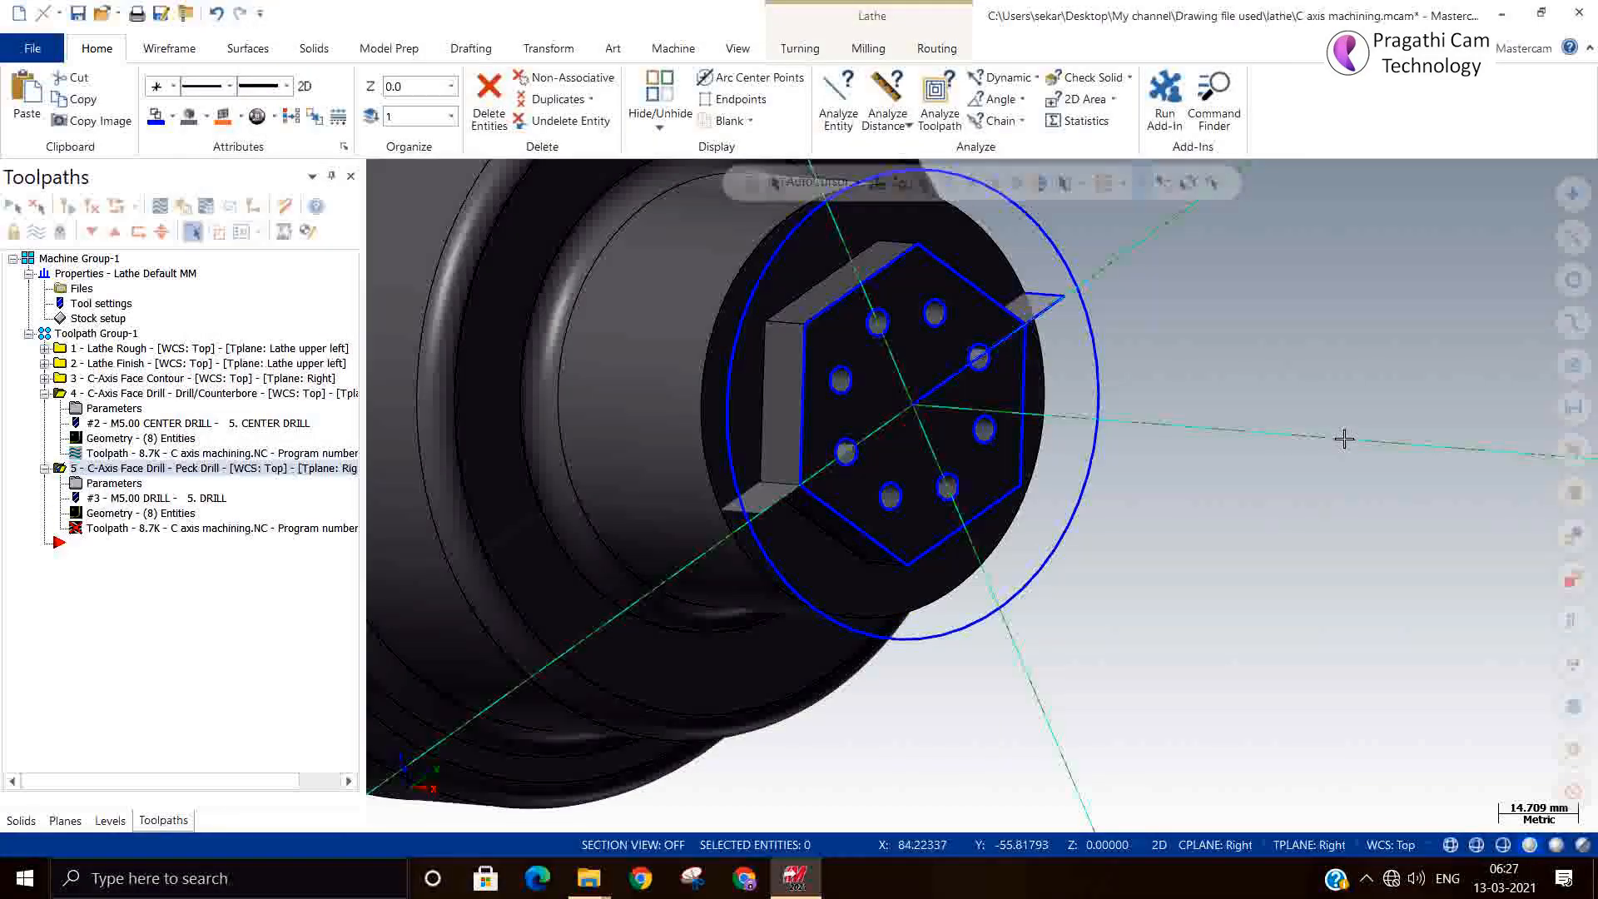
Regenerate the peck drill toolpath and recheck its C axis rotation setting
right_click(1344, 438)
click(1349, 624)
scroll(828, 678, down, 2)
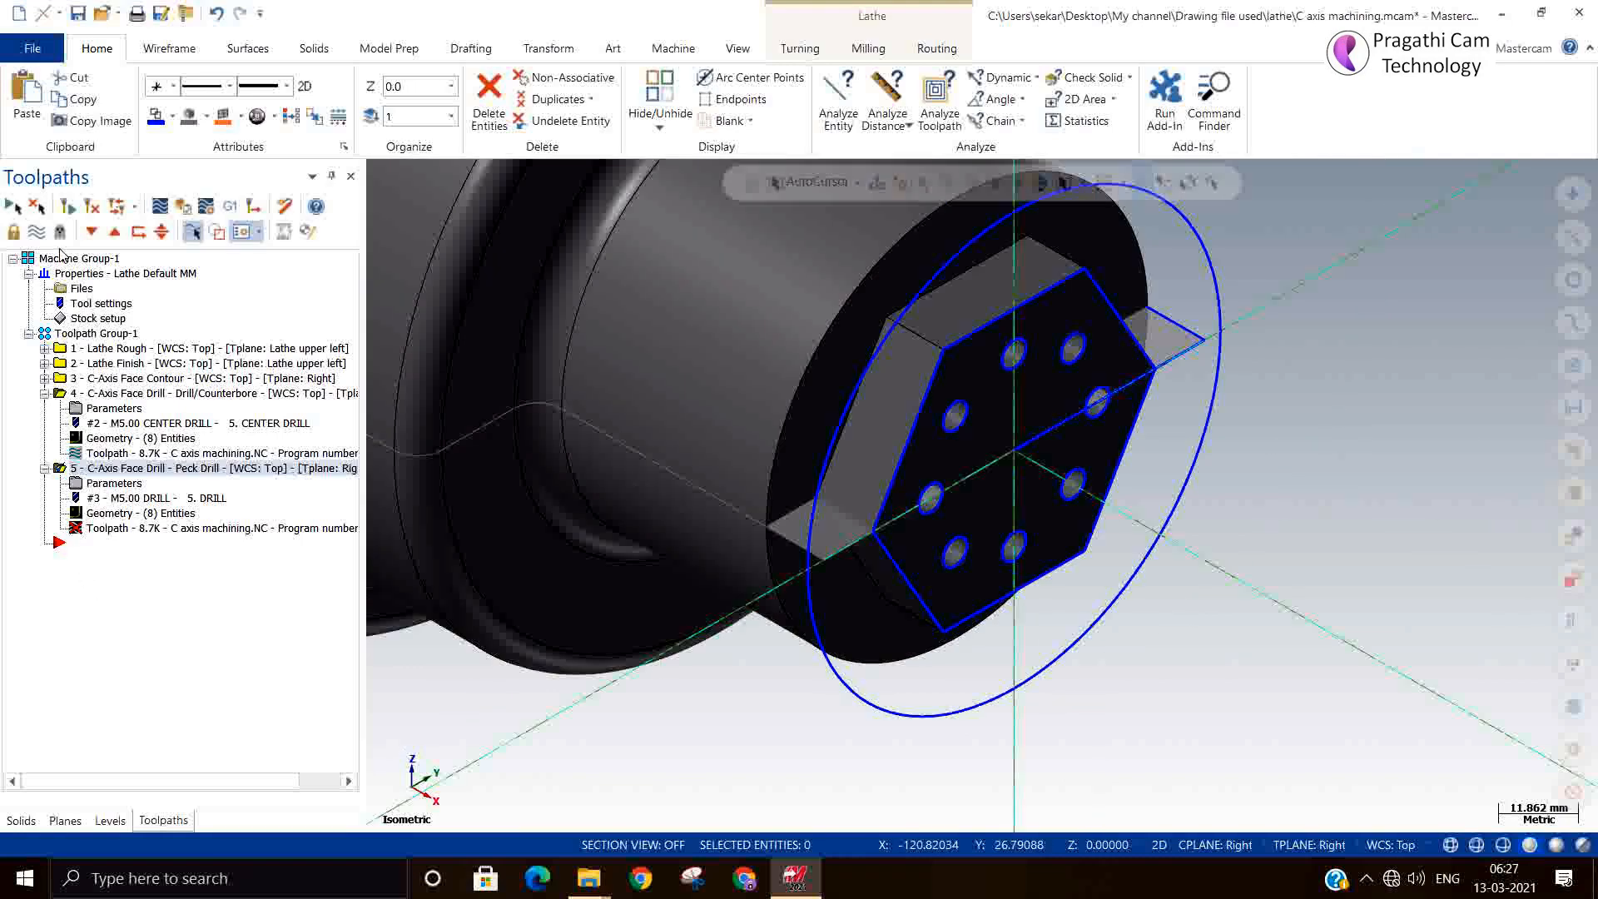
click(92, 206)
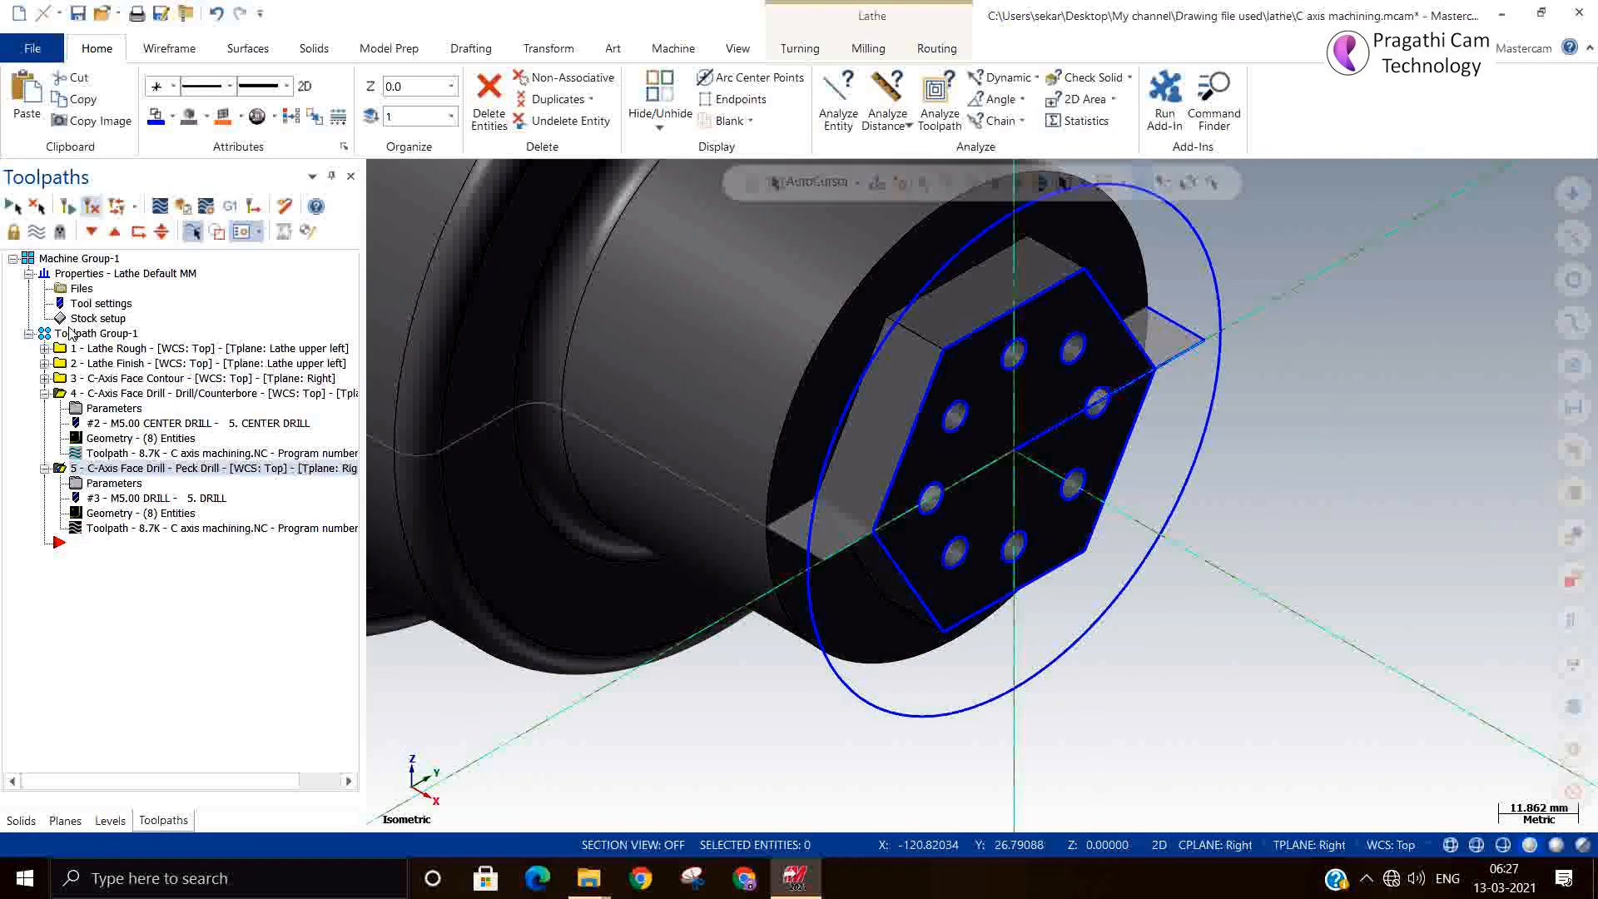
click(81, 485)
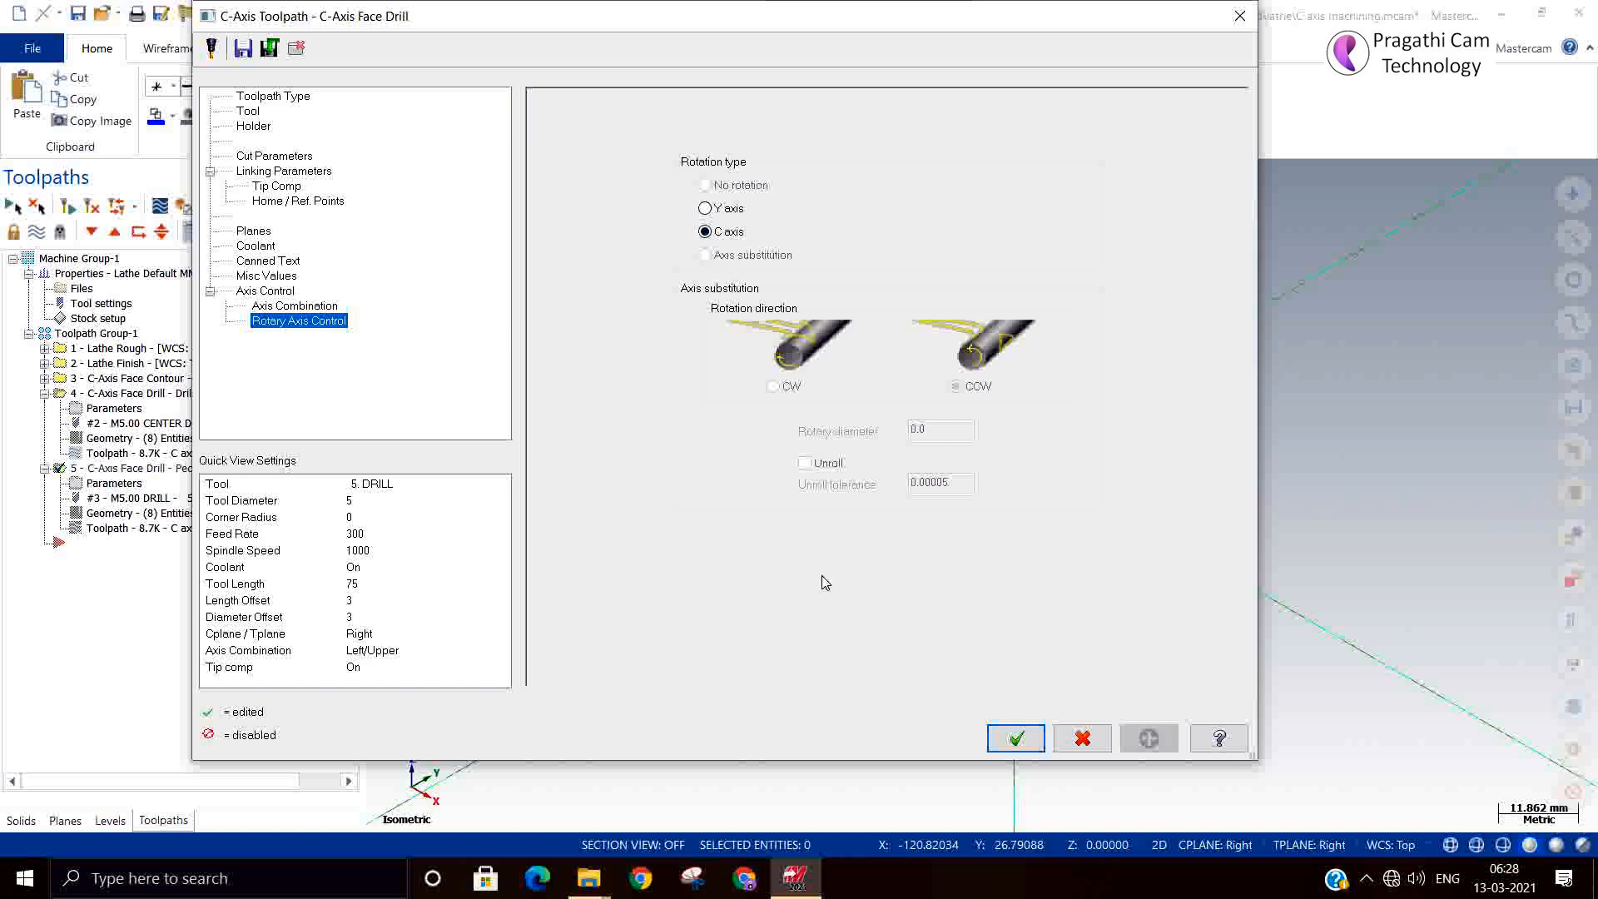
click(1016, 738)
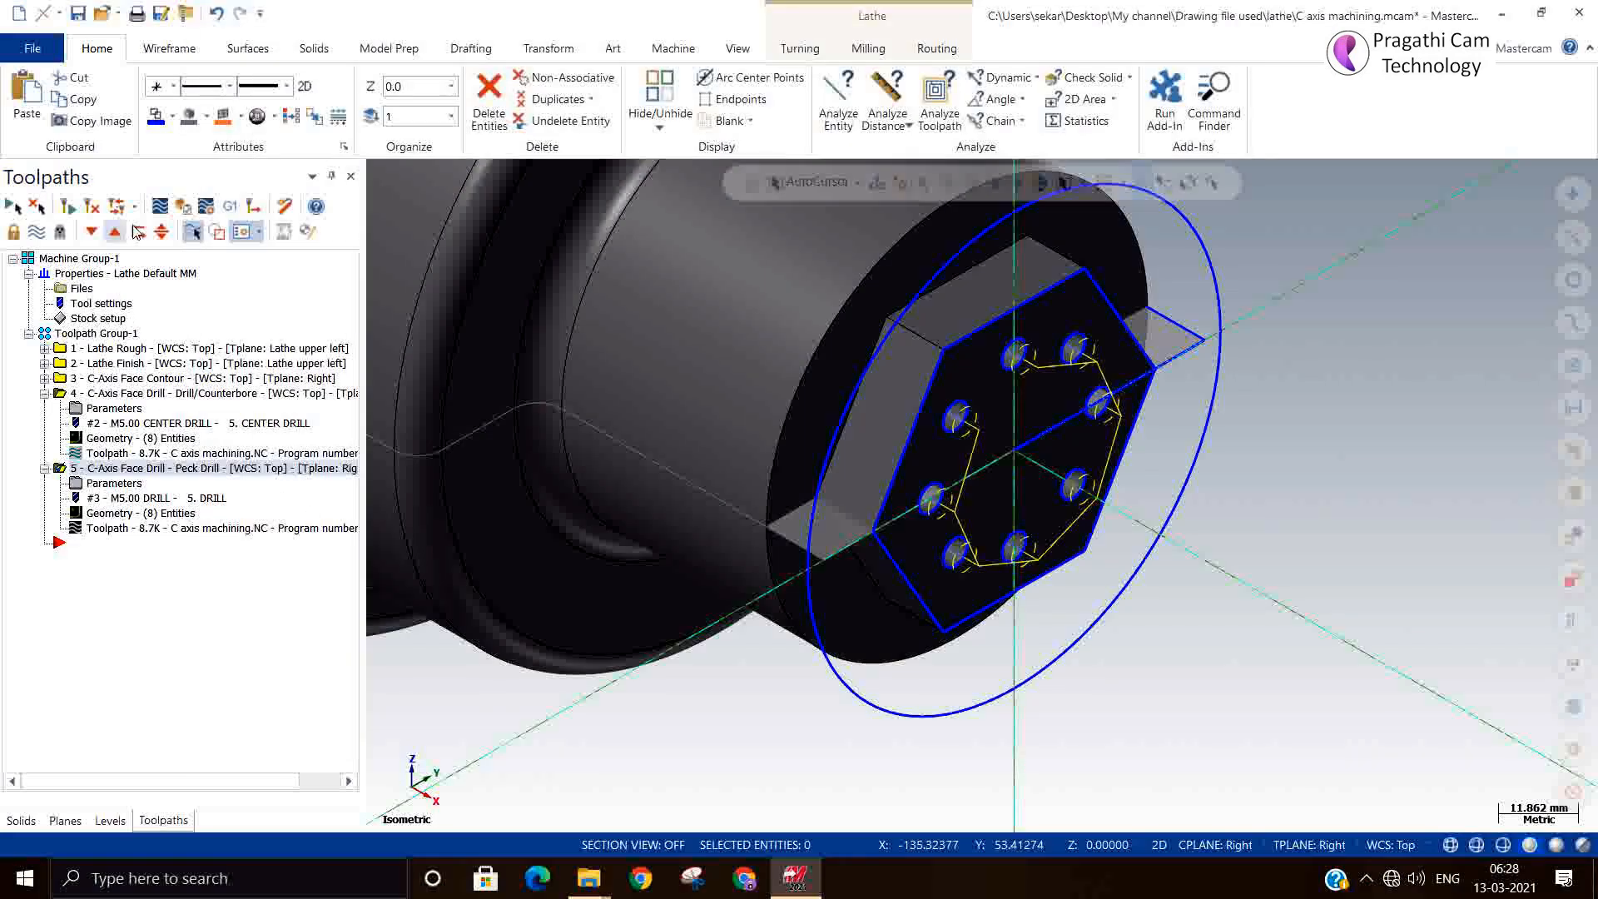
Post only the C axis peck drill operation and save the code as C axis machining.NC, replacing the existing file
click(230, 207)
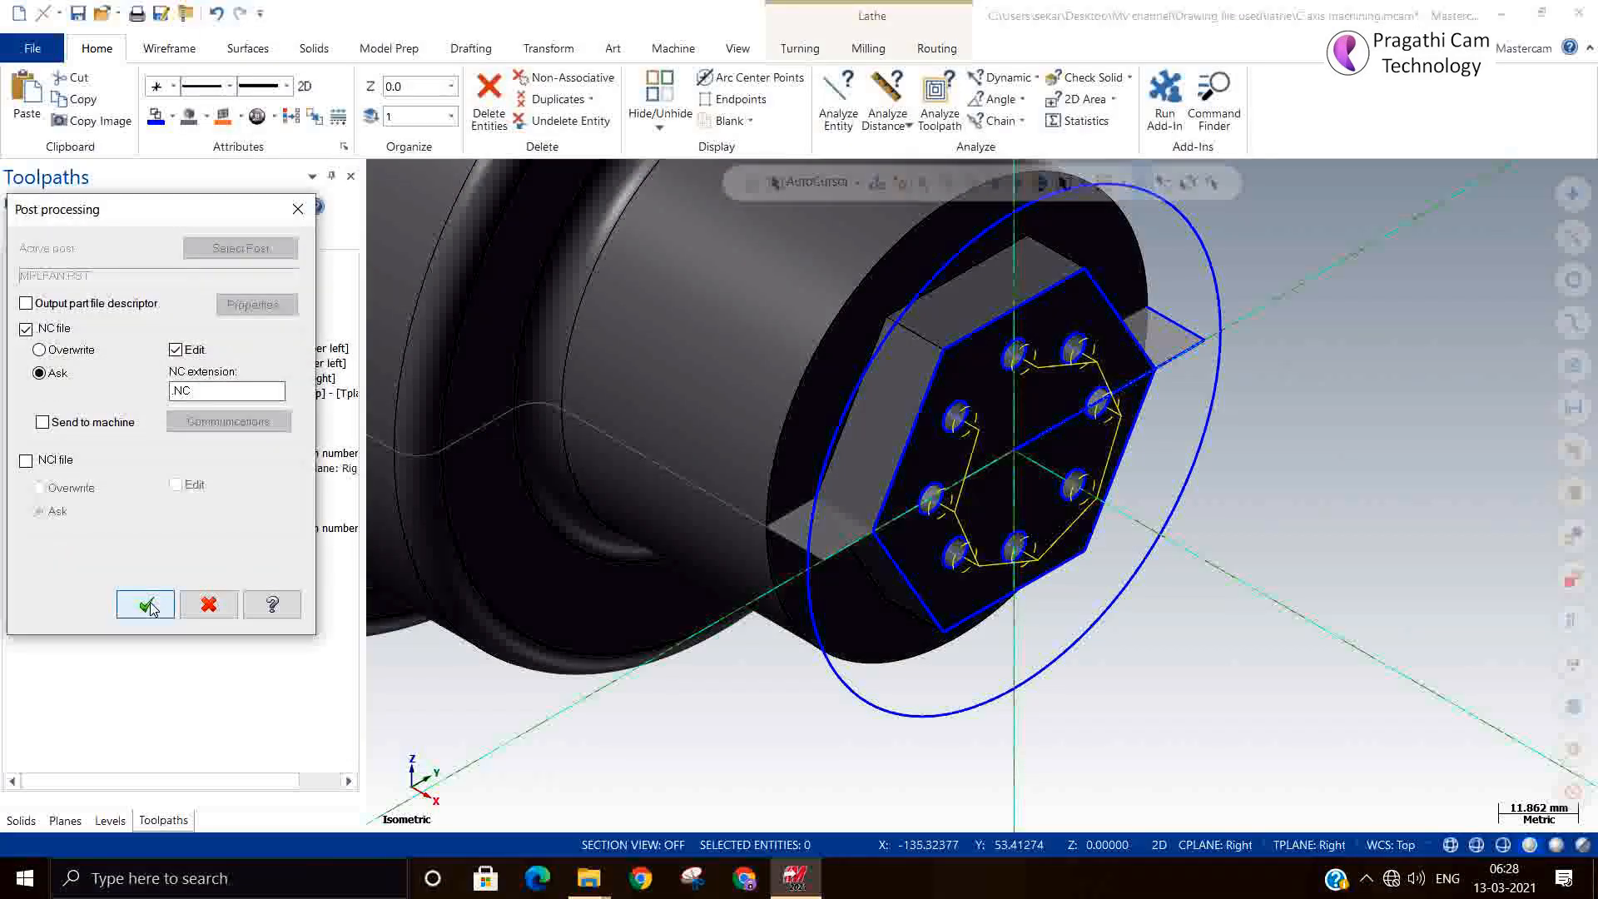
click(146, 604)
click(870, 499)
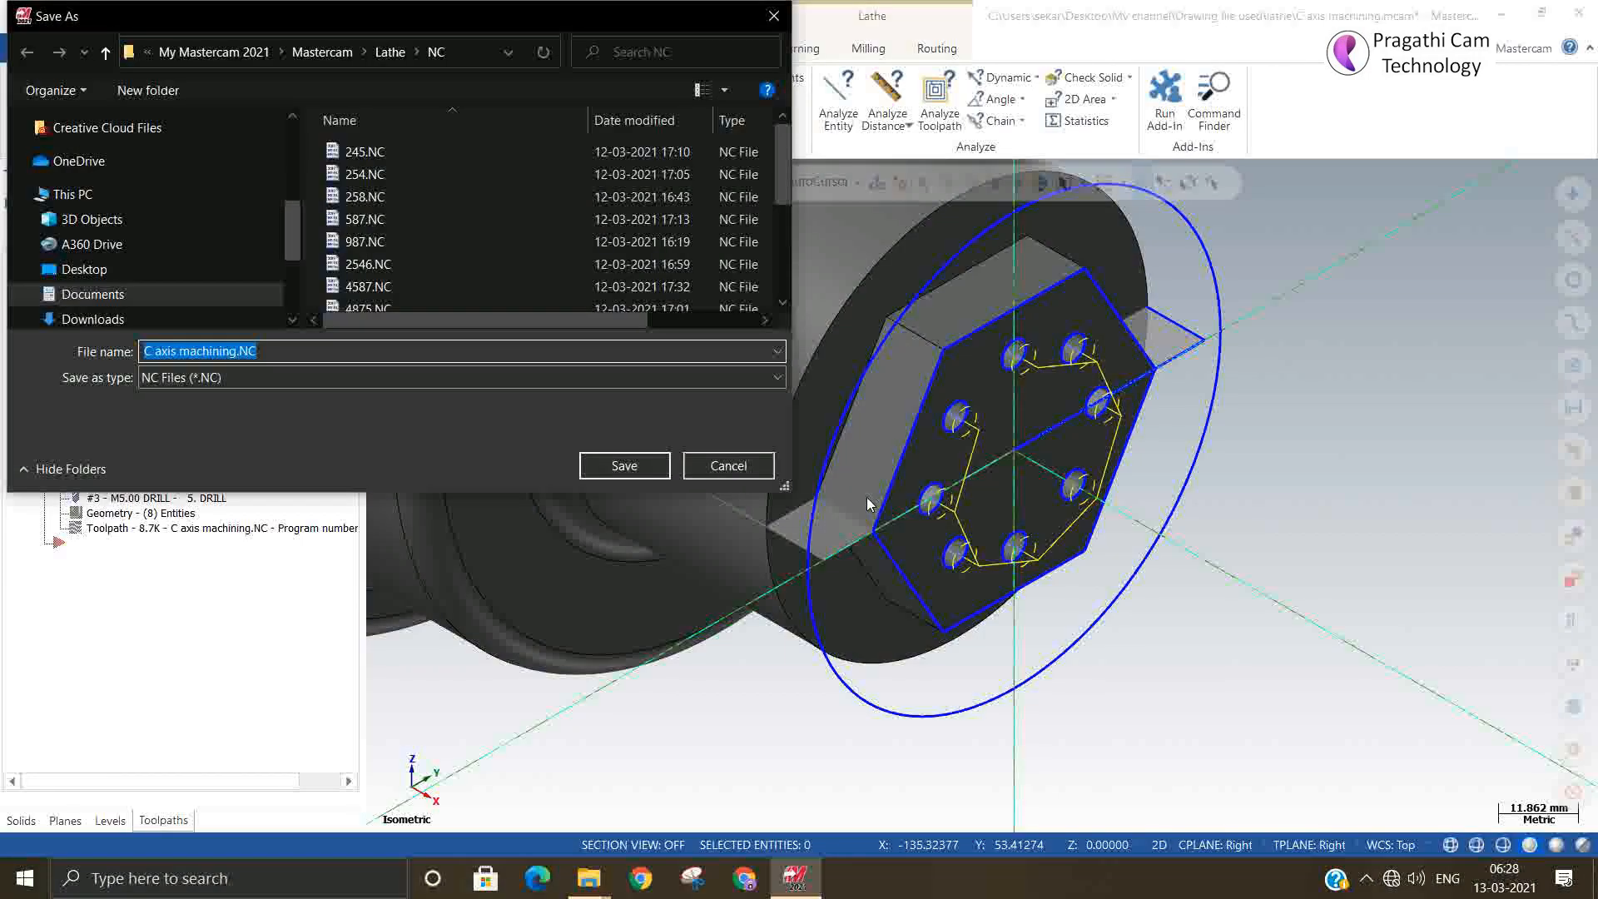
key(Return)
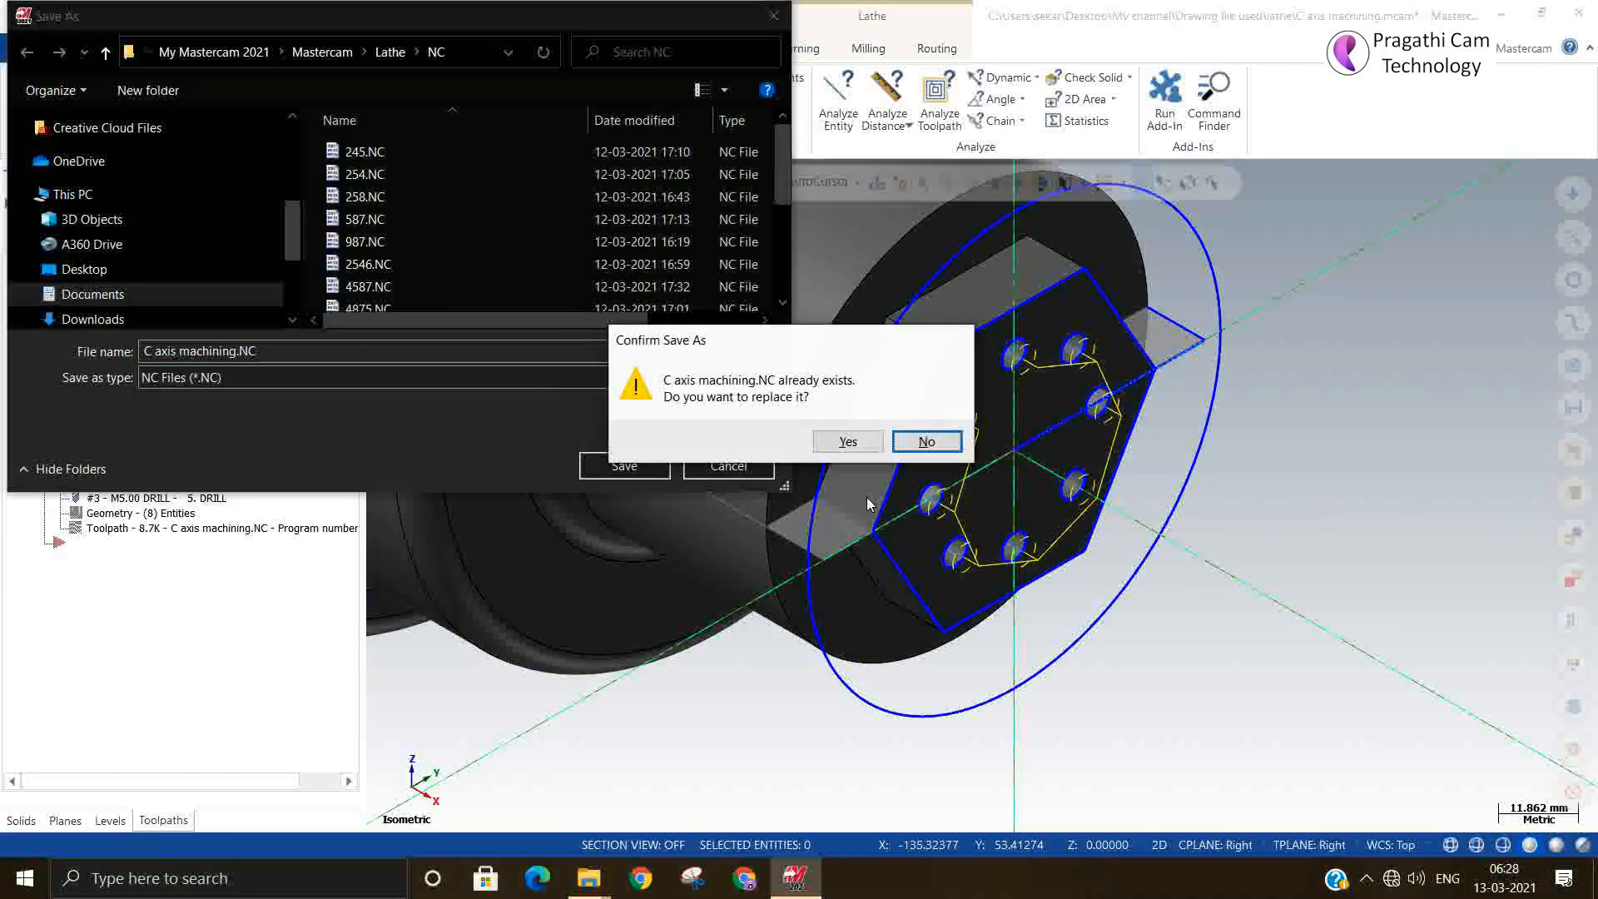
click(848, 442)
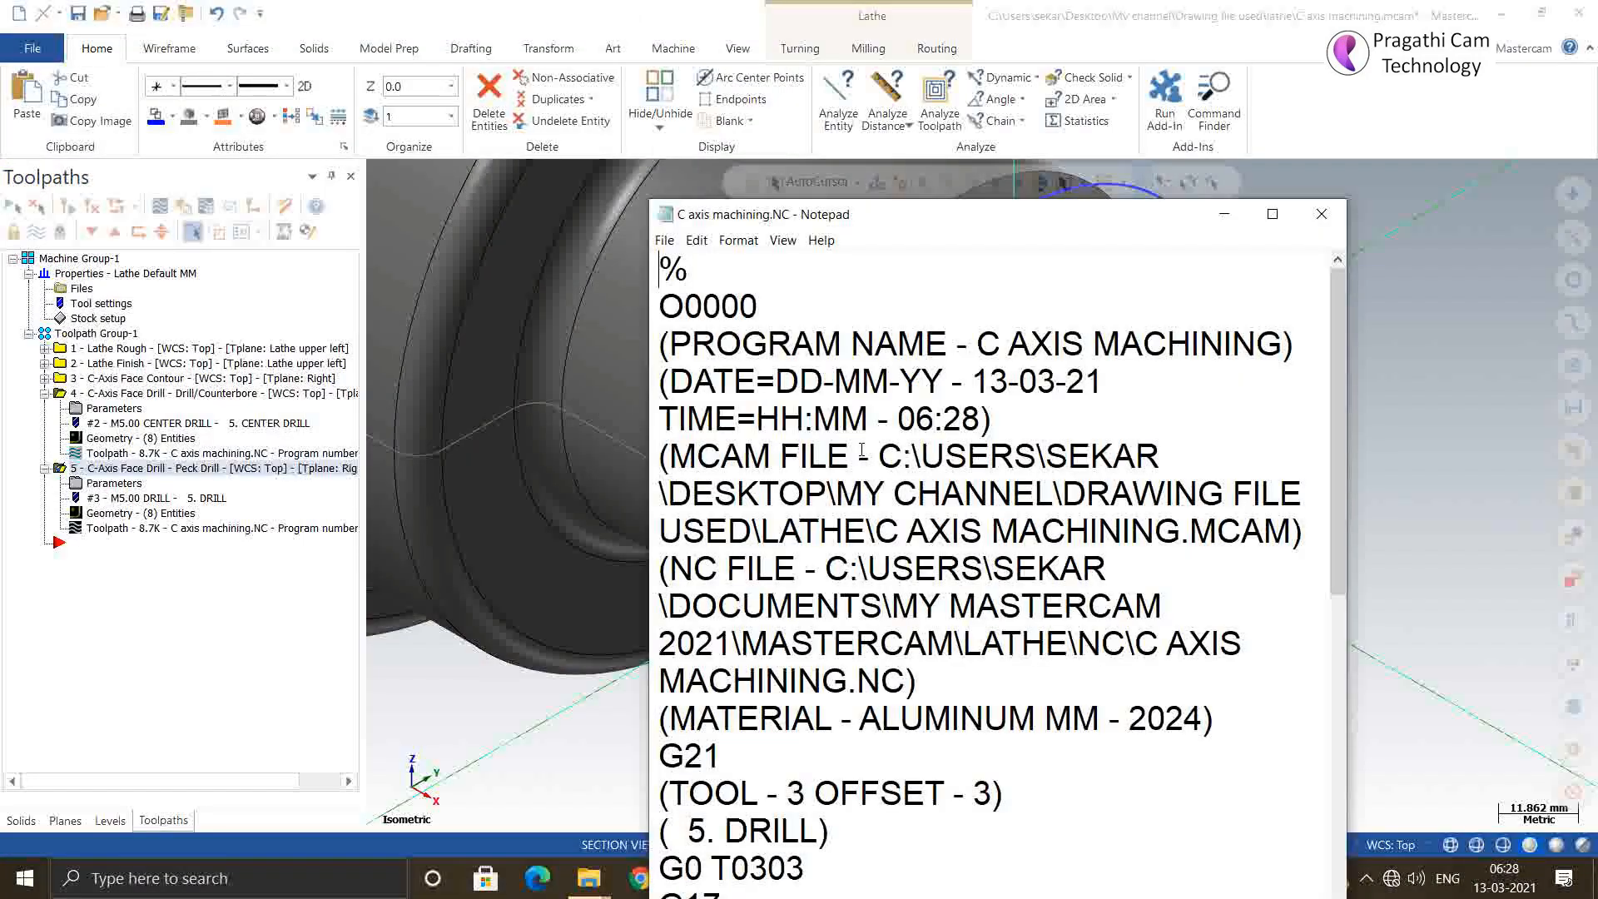
Examine the posted C axis peck drilling code, highlighting M23, the G83 cycle, the C45. line and G80, and close the file
click(1272, 214)
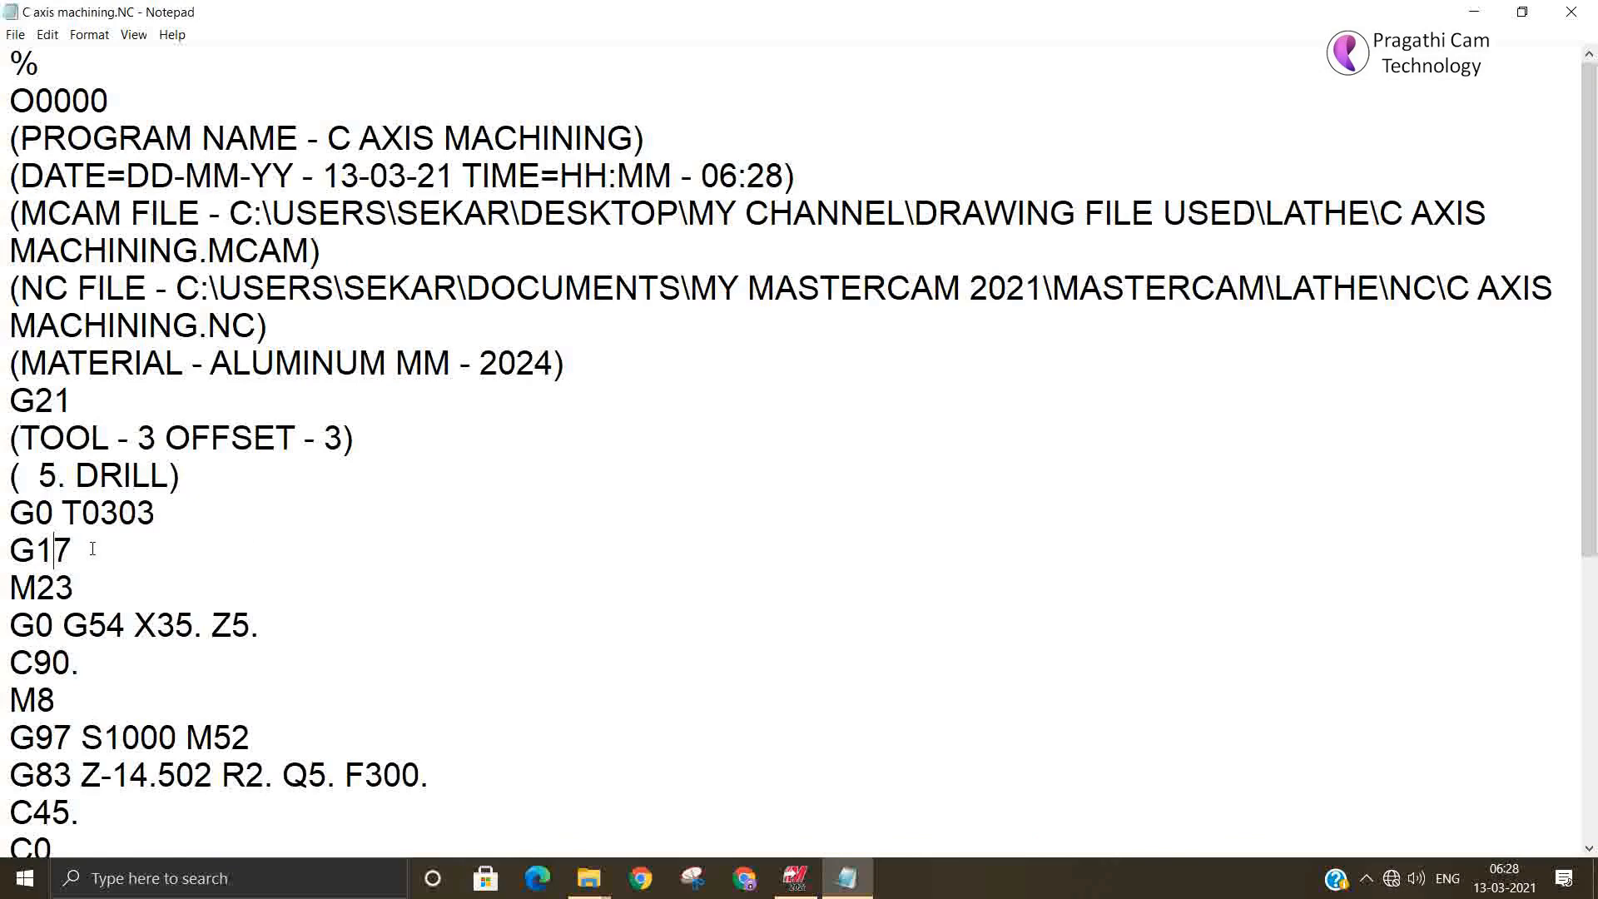
drag(35, 592, 81, 594)
scroll(191, 590, down, 2)
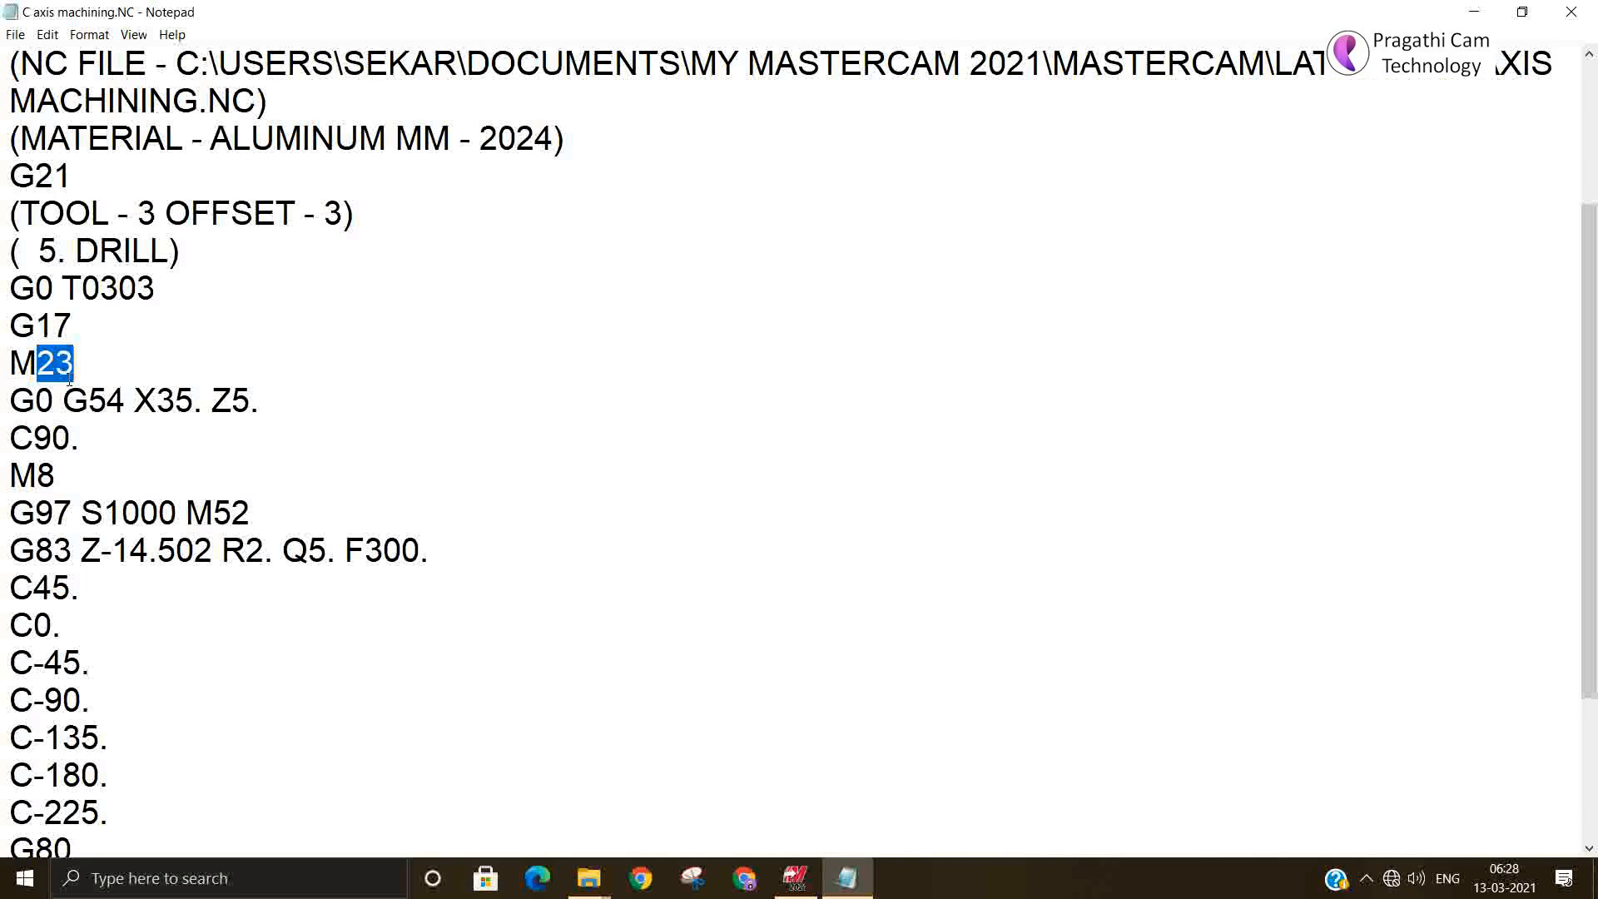
drag(69, 379, 5, 364)
click(70, 437)
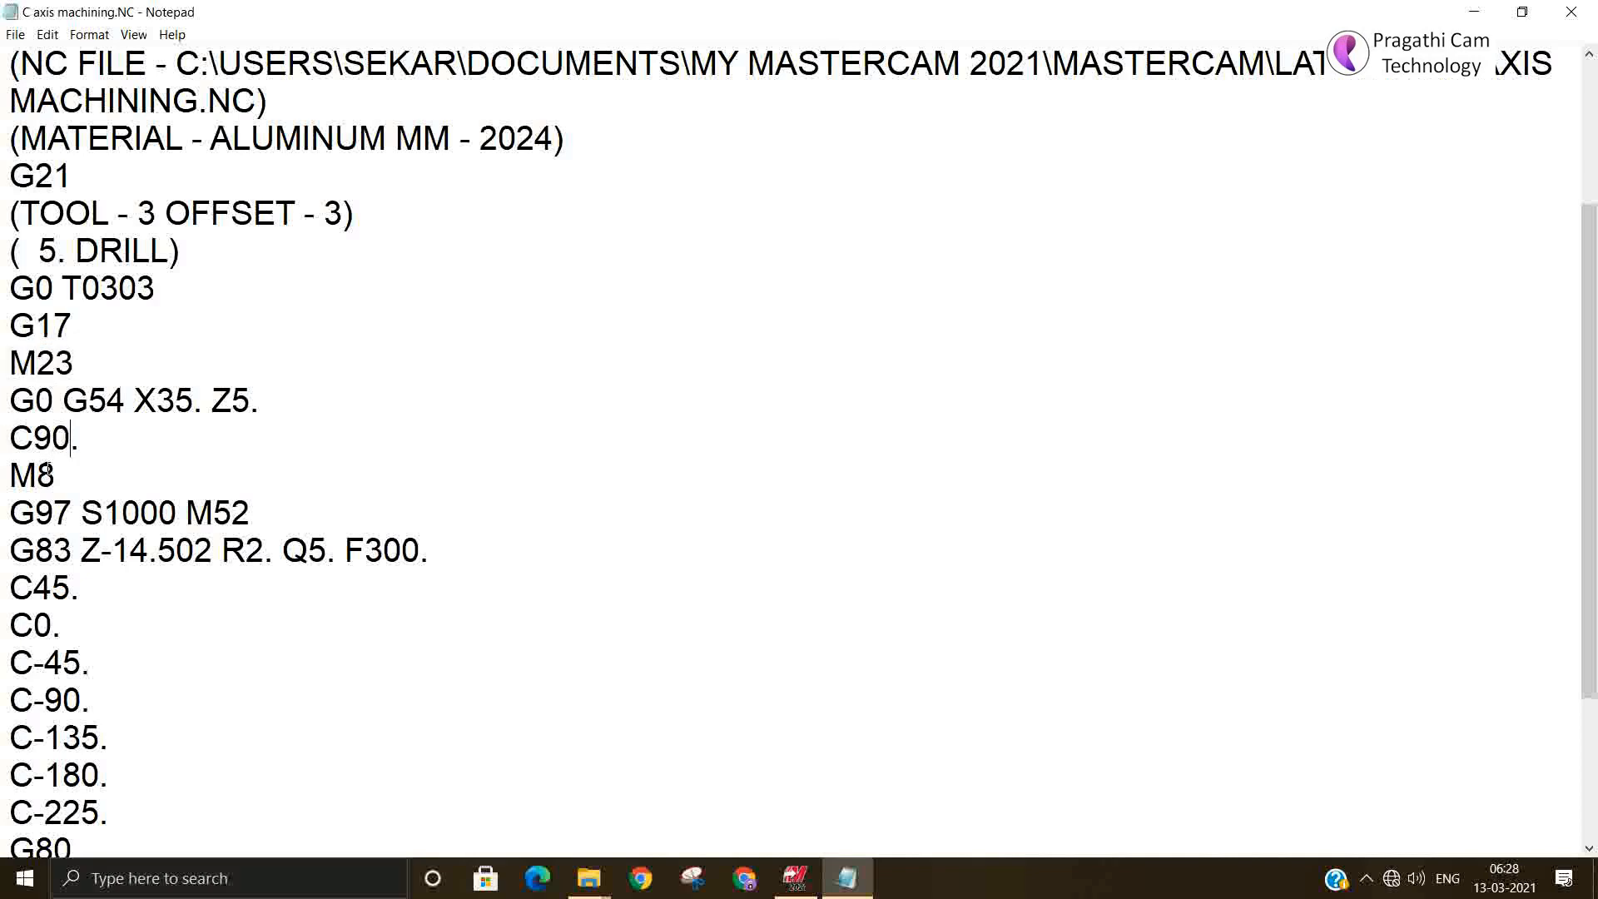
drag(18, 548, 292, 582)
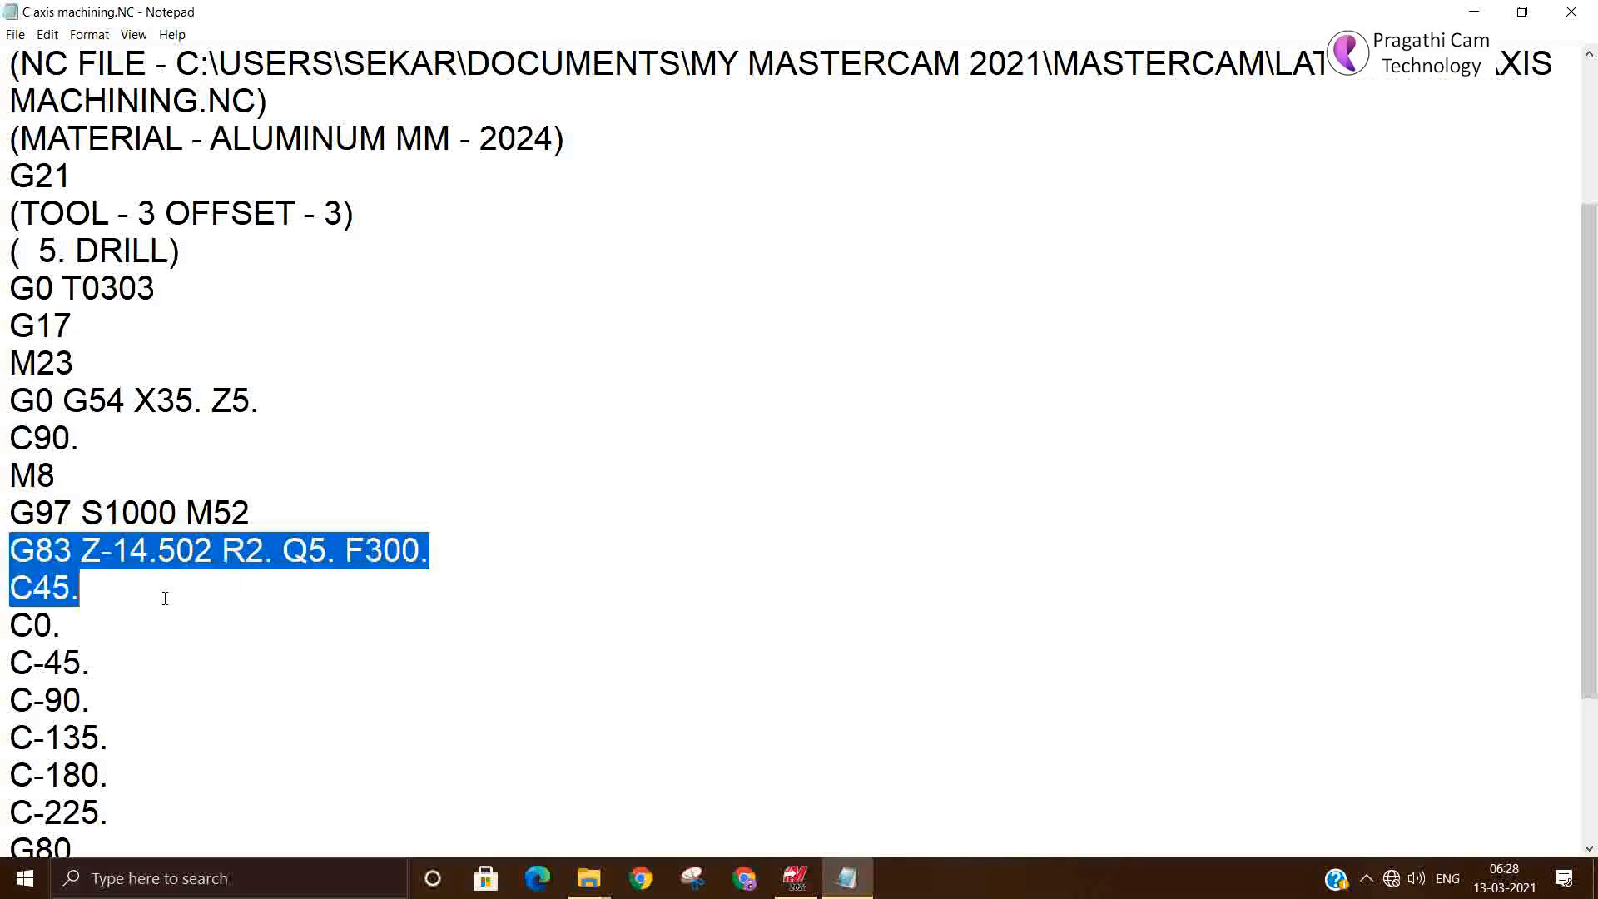
click(103, 596)
drag(103, 596, 3, 580)
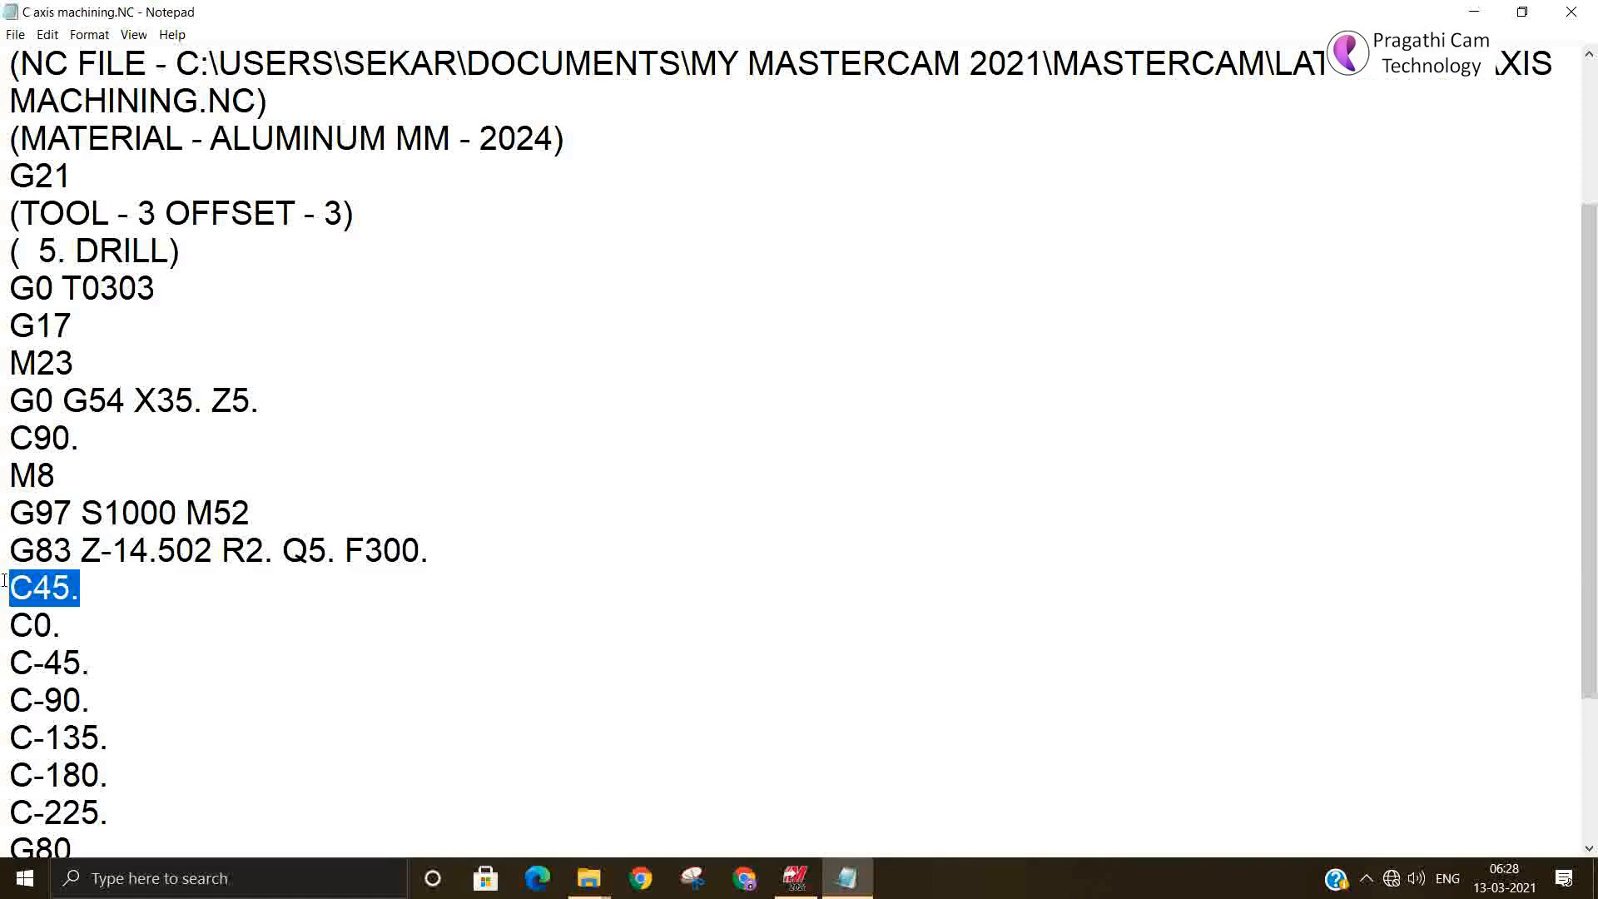
scroll(174, 730, down, 2)
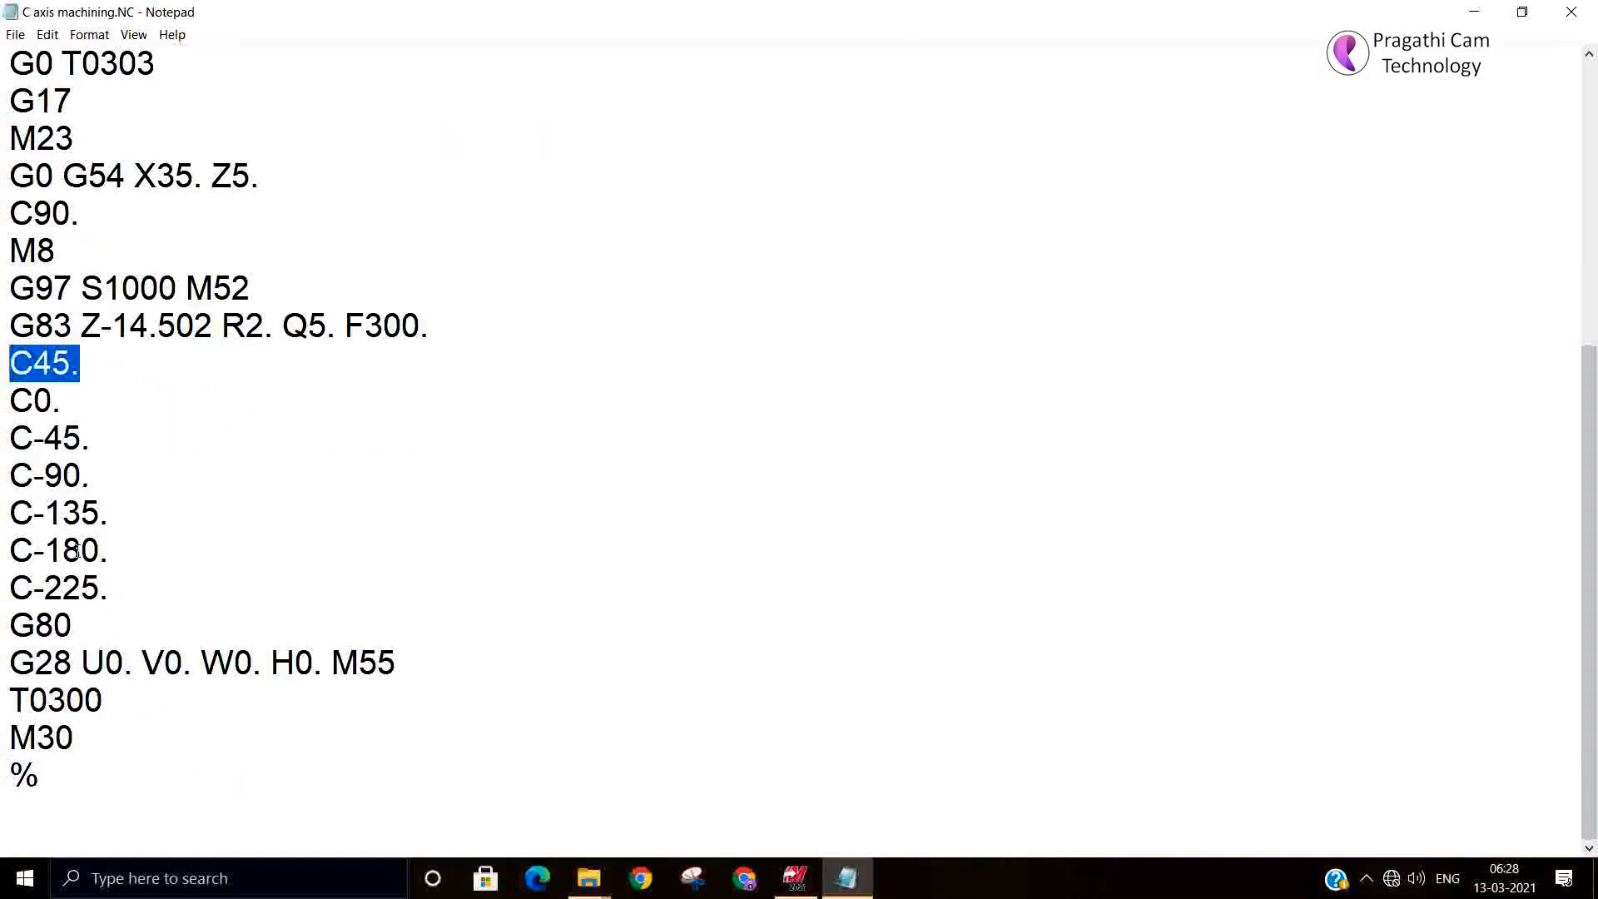
drag(73, 623, 3, 608)
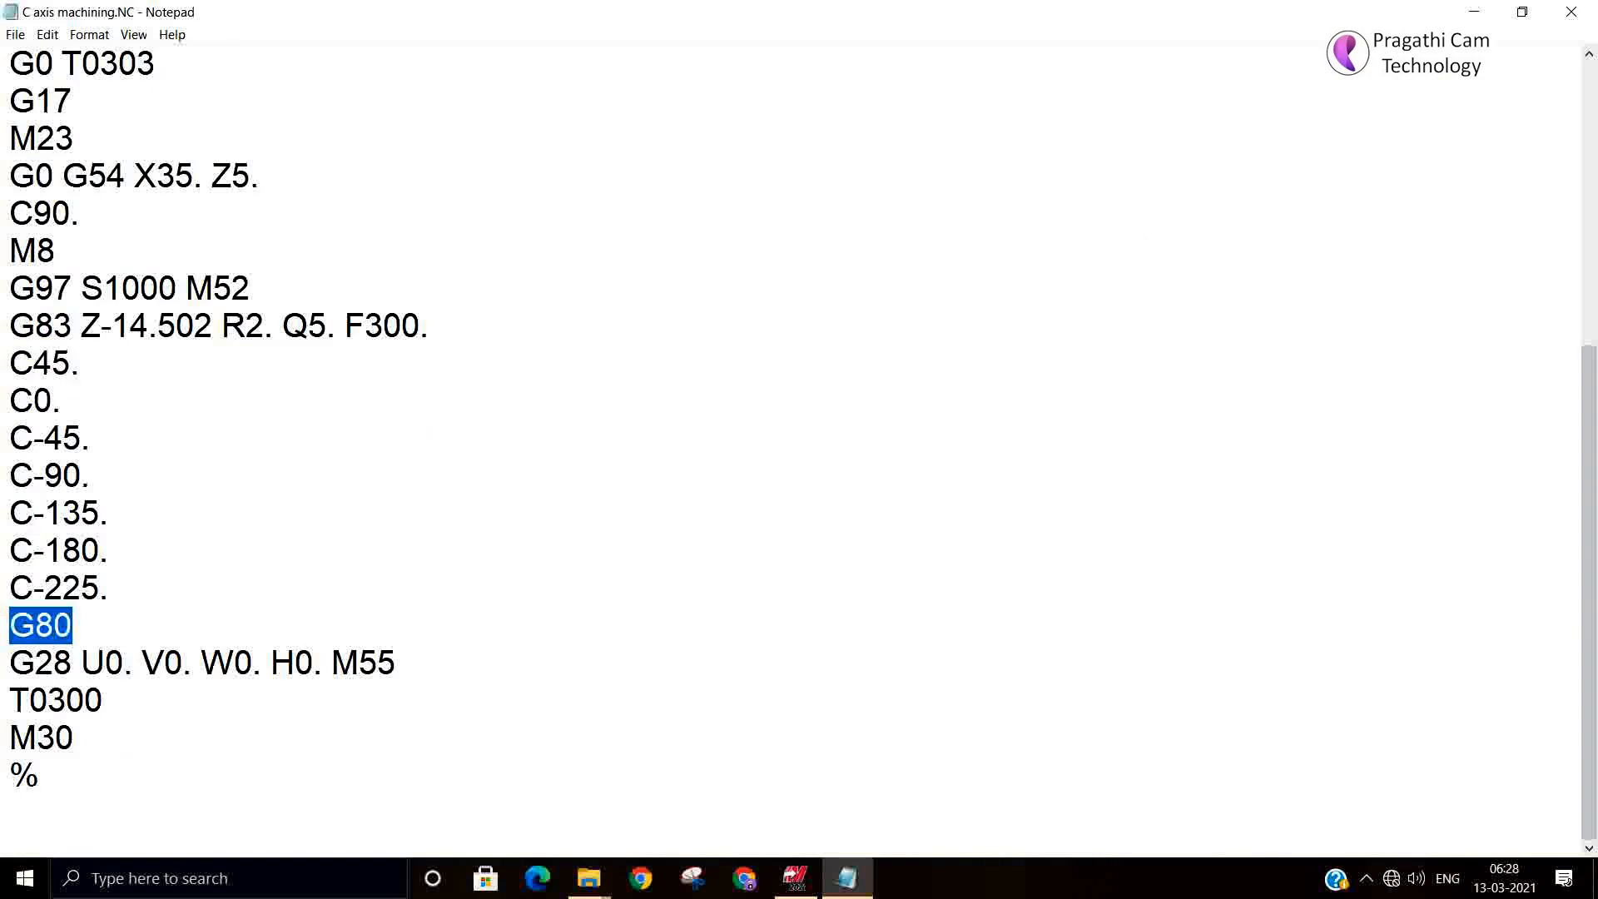
click(1571, 11)
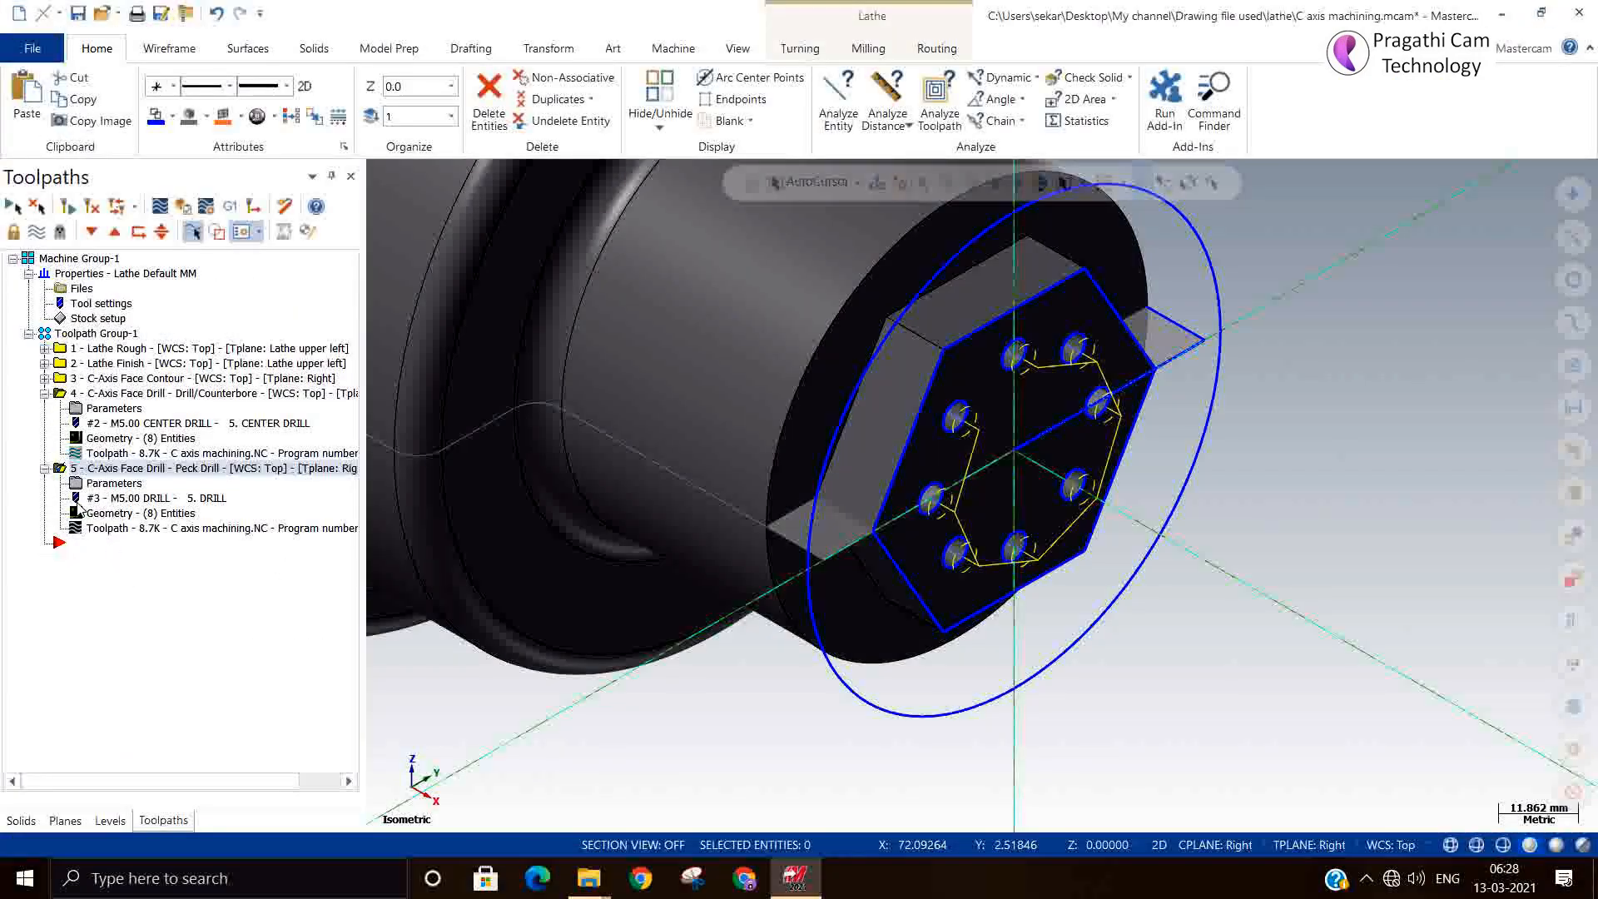
Set the peck drill operation's rotation type to Y axis and regenerate its toolpath
click(109, 484)
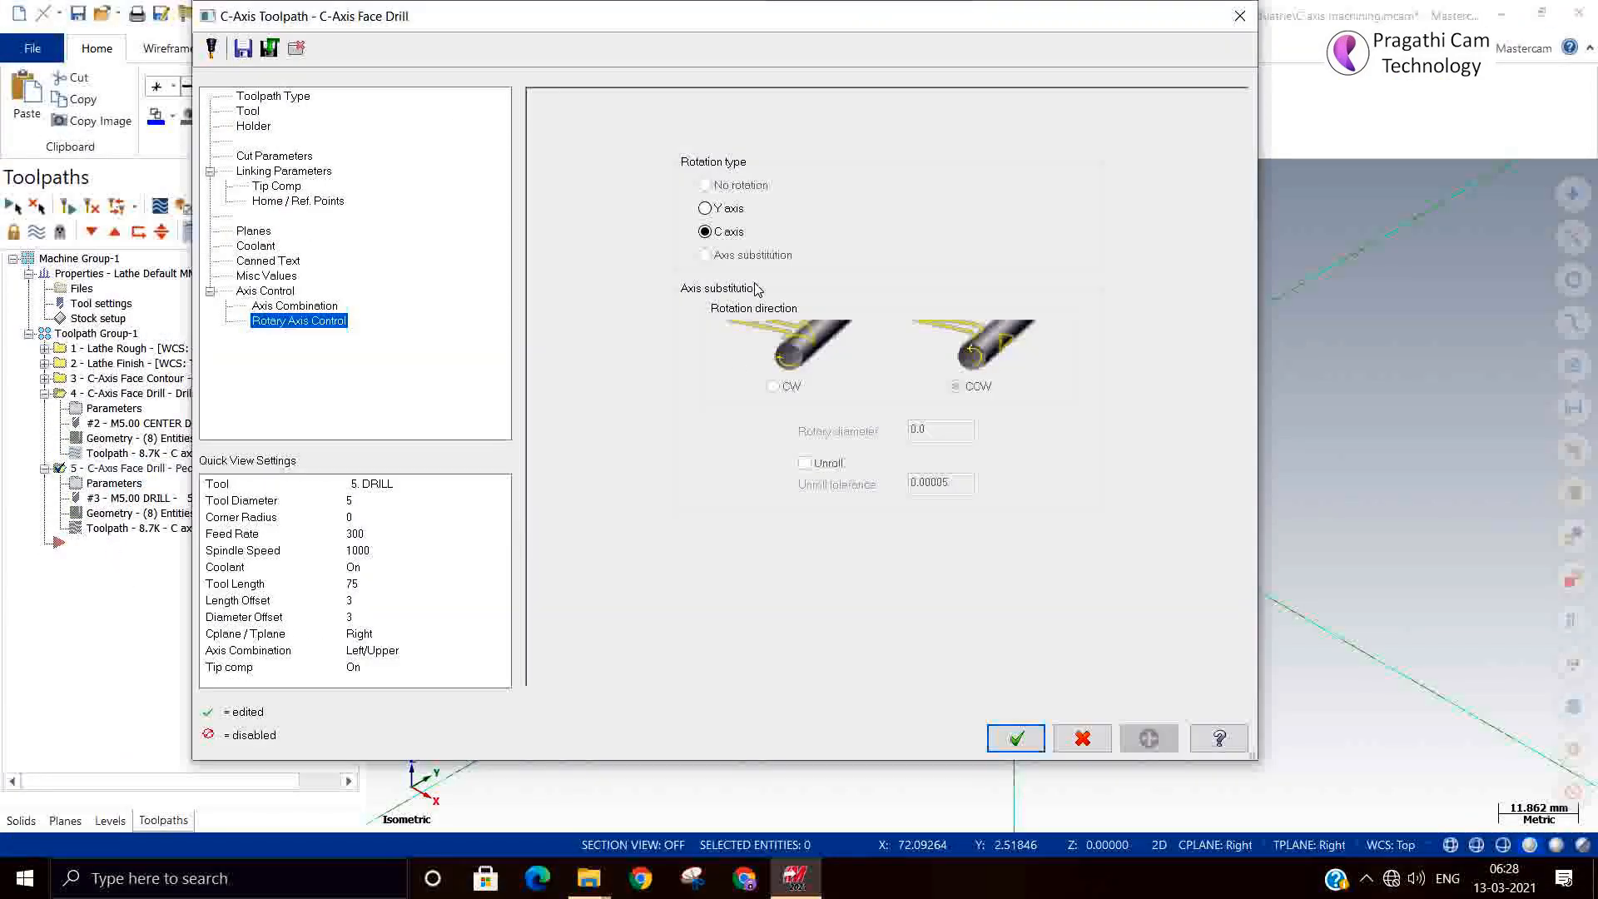
click(726, 210)
click(1015, 737)
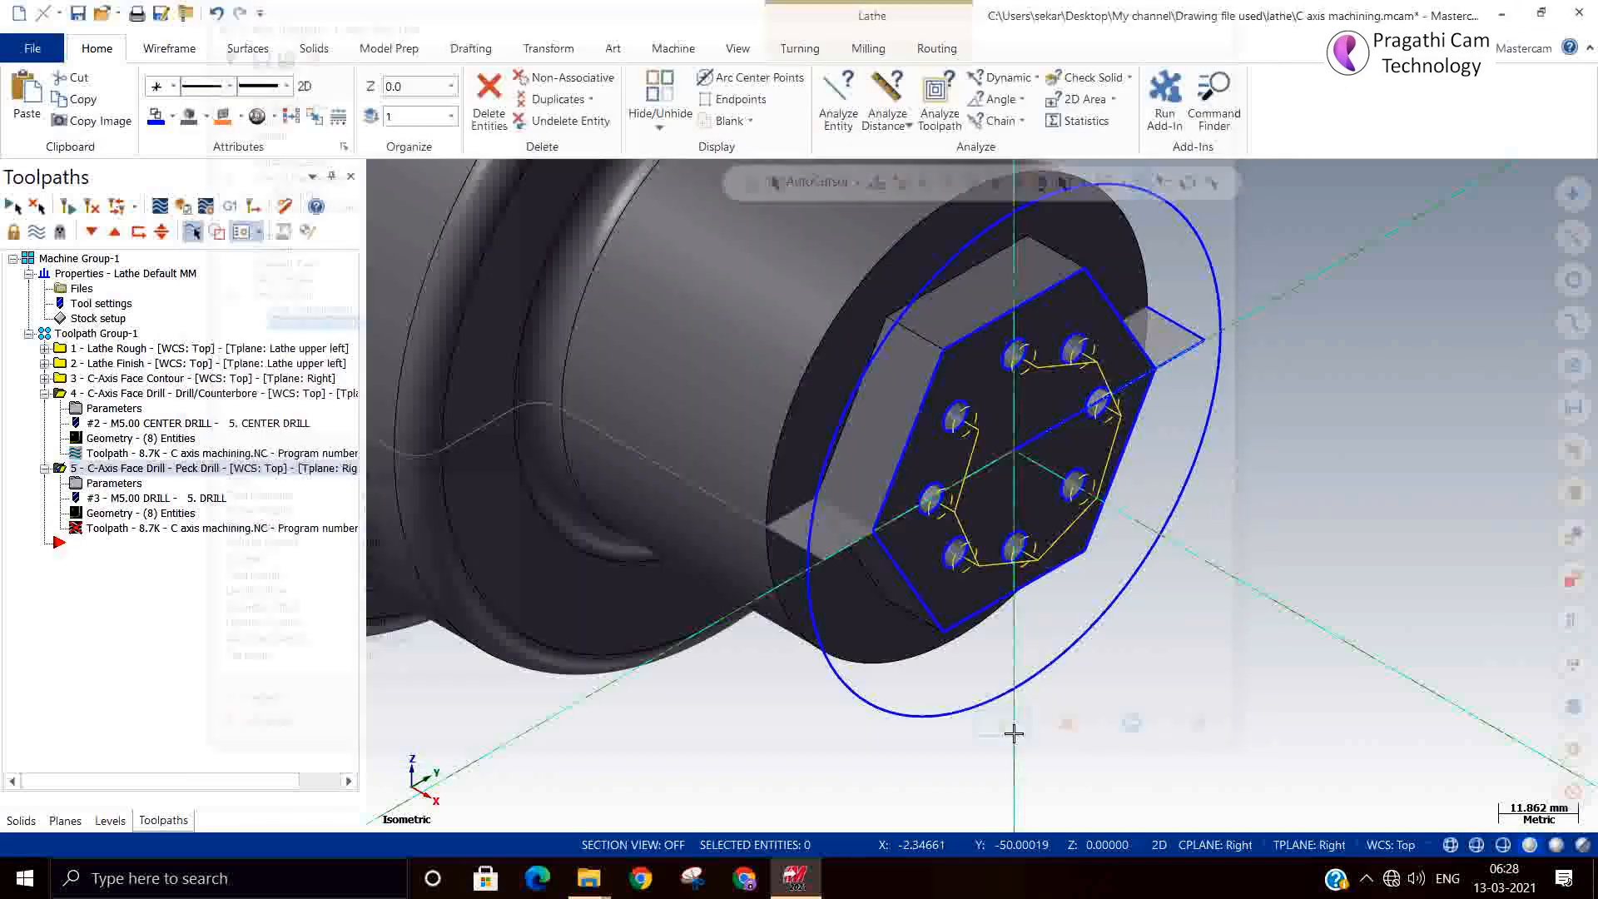
click(94, 207)
Post only the Y axis peck drill operation and save it as C axis machining.NC, replacing the existing file
click(230, 206)
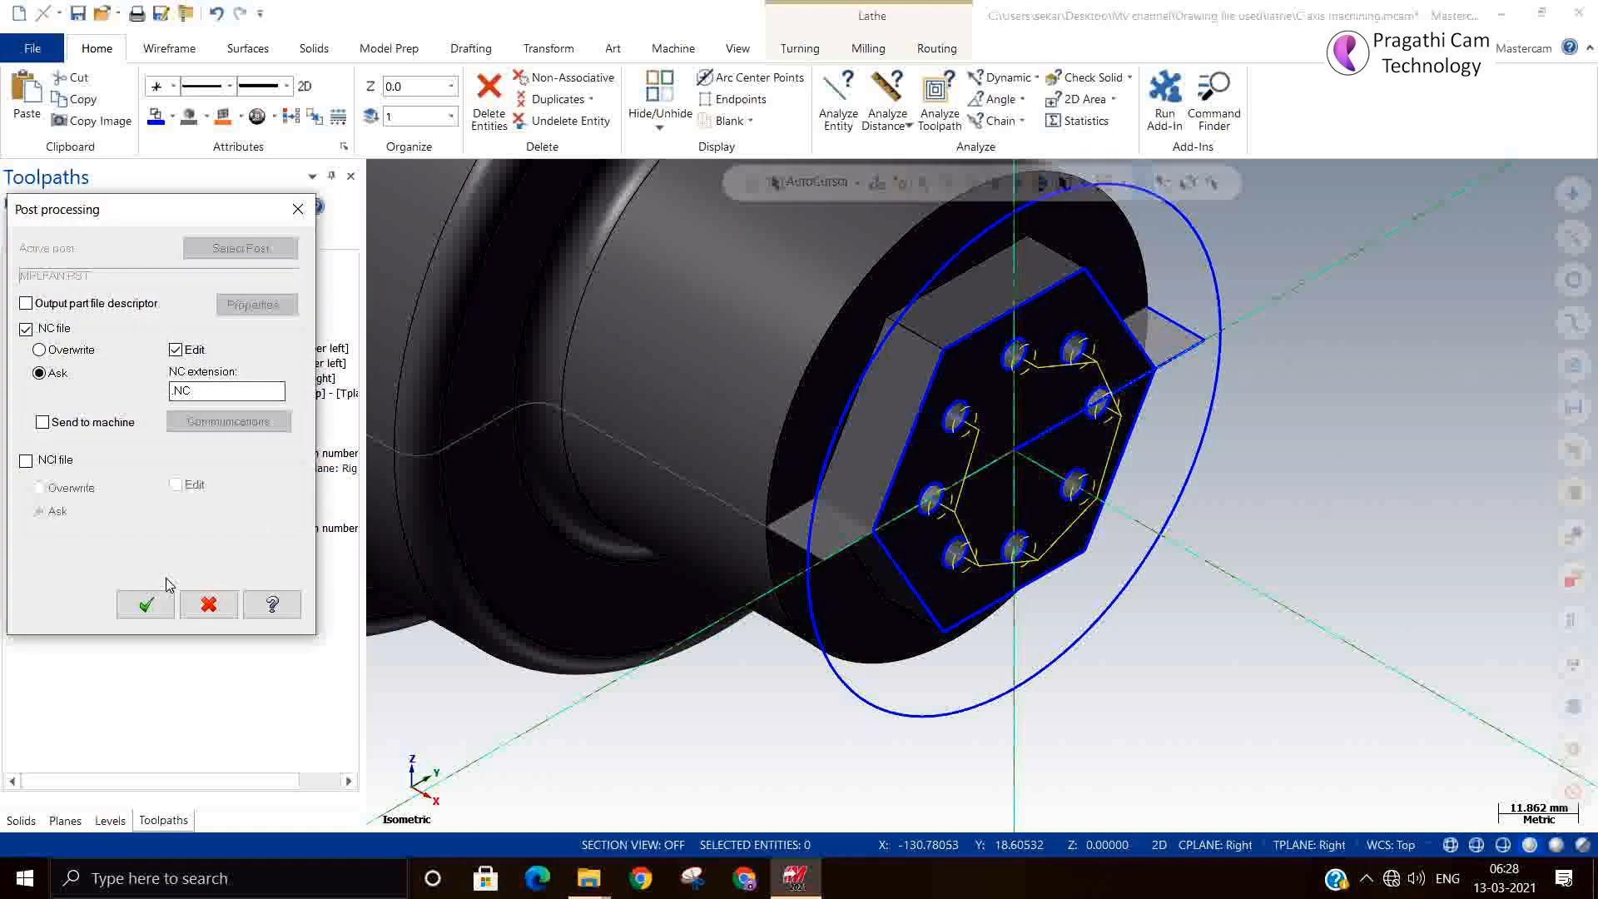
click(136, 606)
click(860, 497)
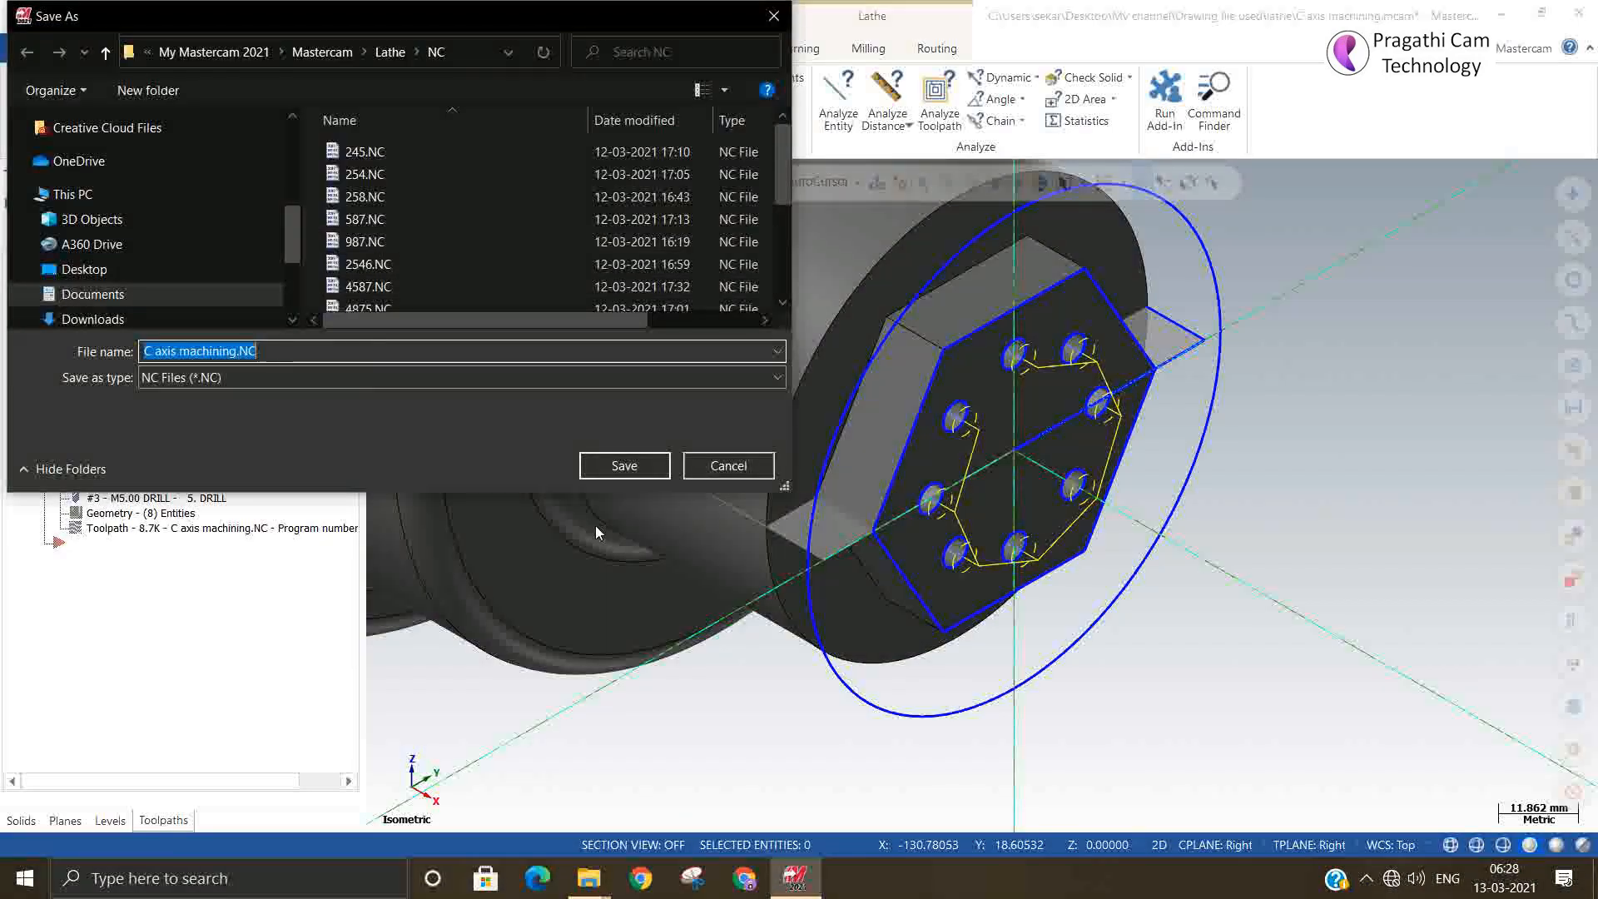
click(640, 468)
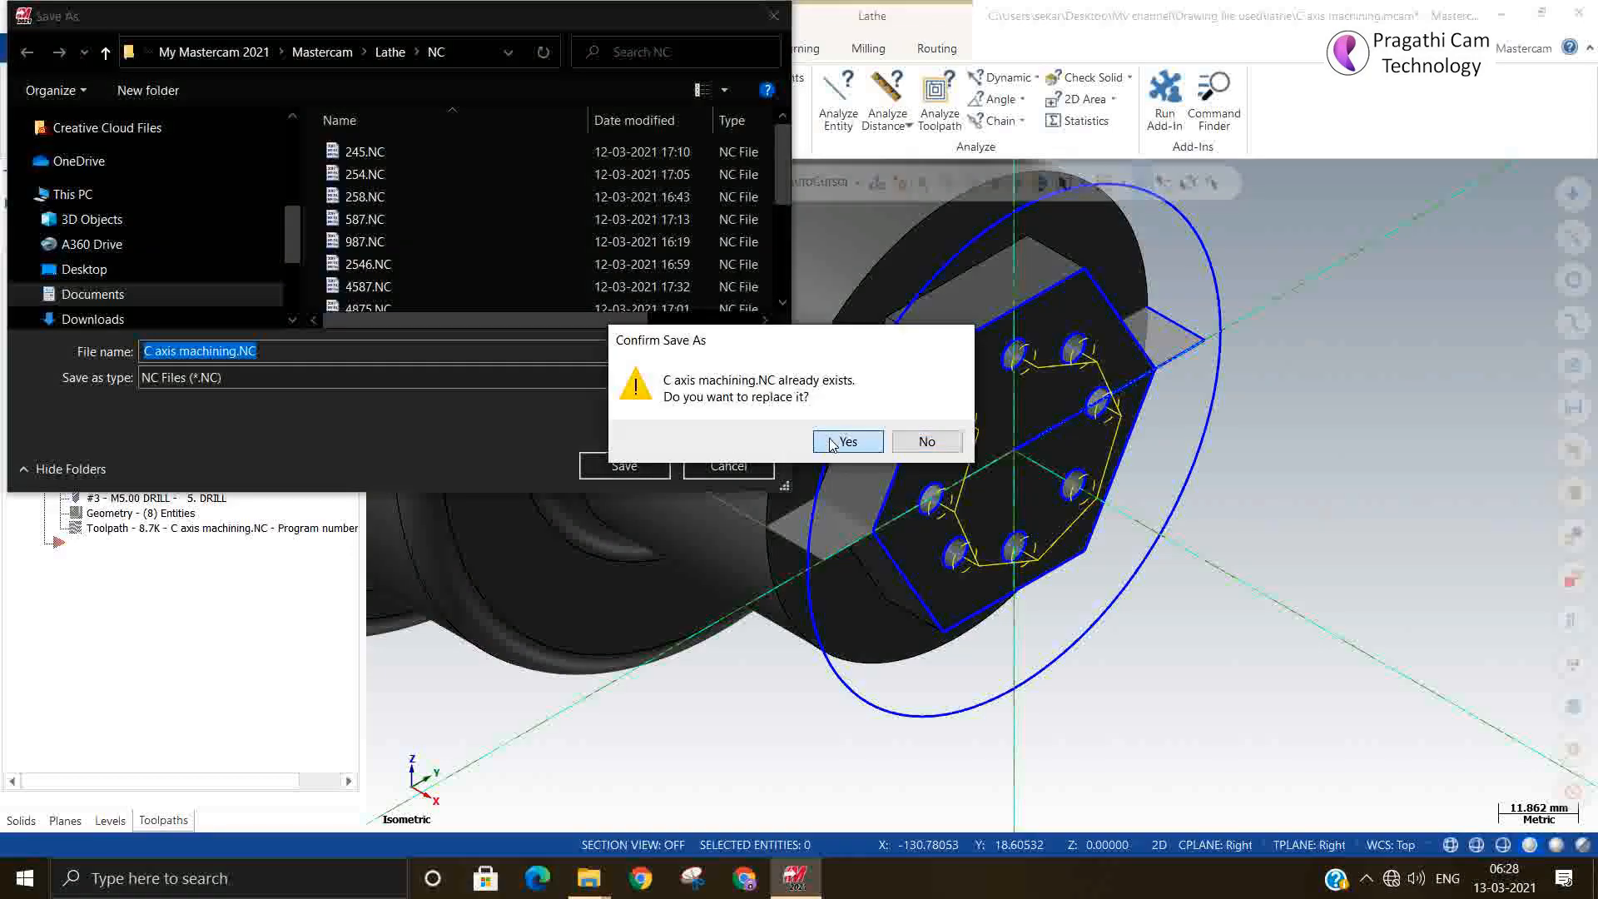
click(831, 443)
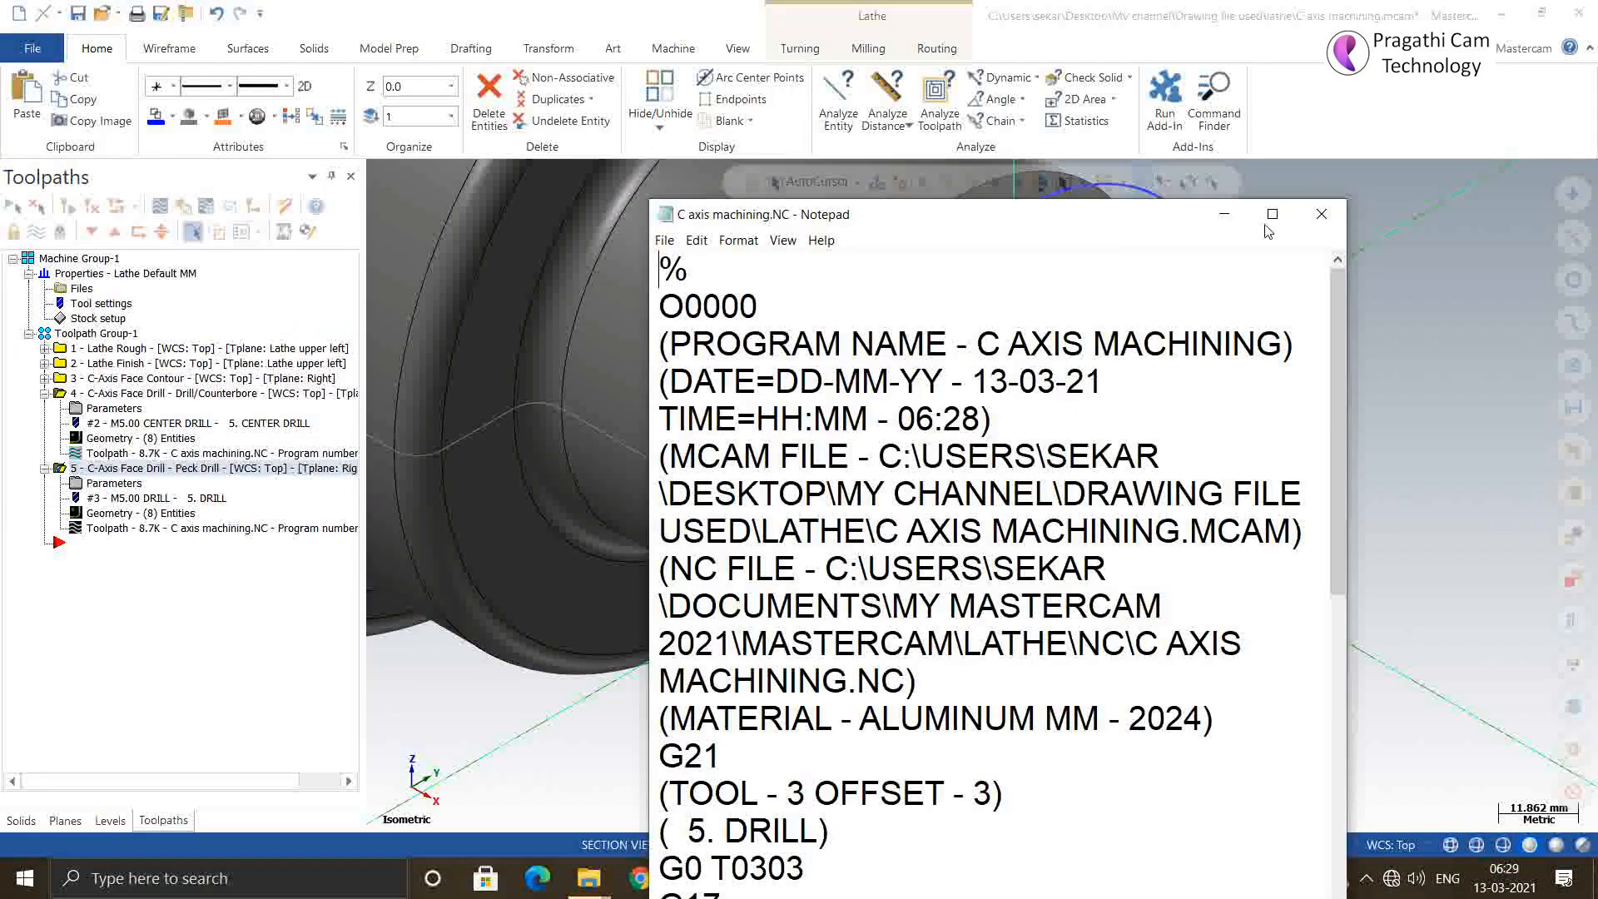
Examine the hole coordinates in the posted Y axis peck drilling code and close the file
click(1271, 214)
scroll(268, 476, down, 4)
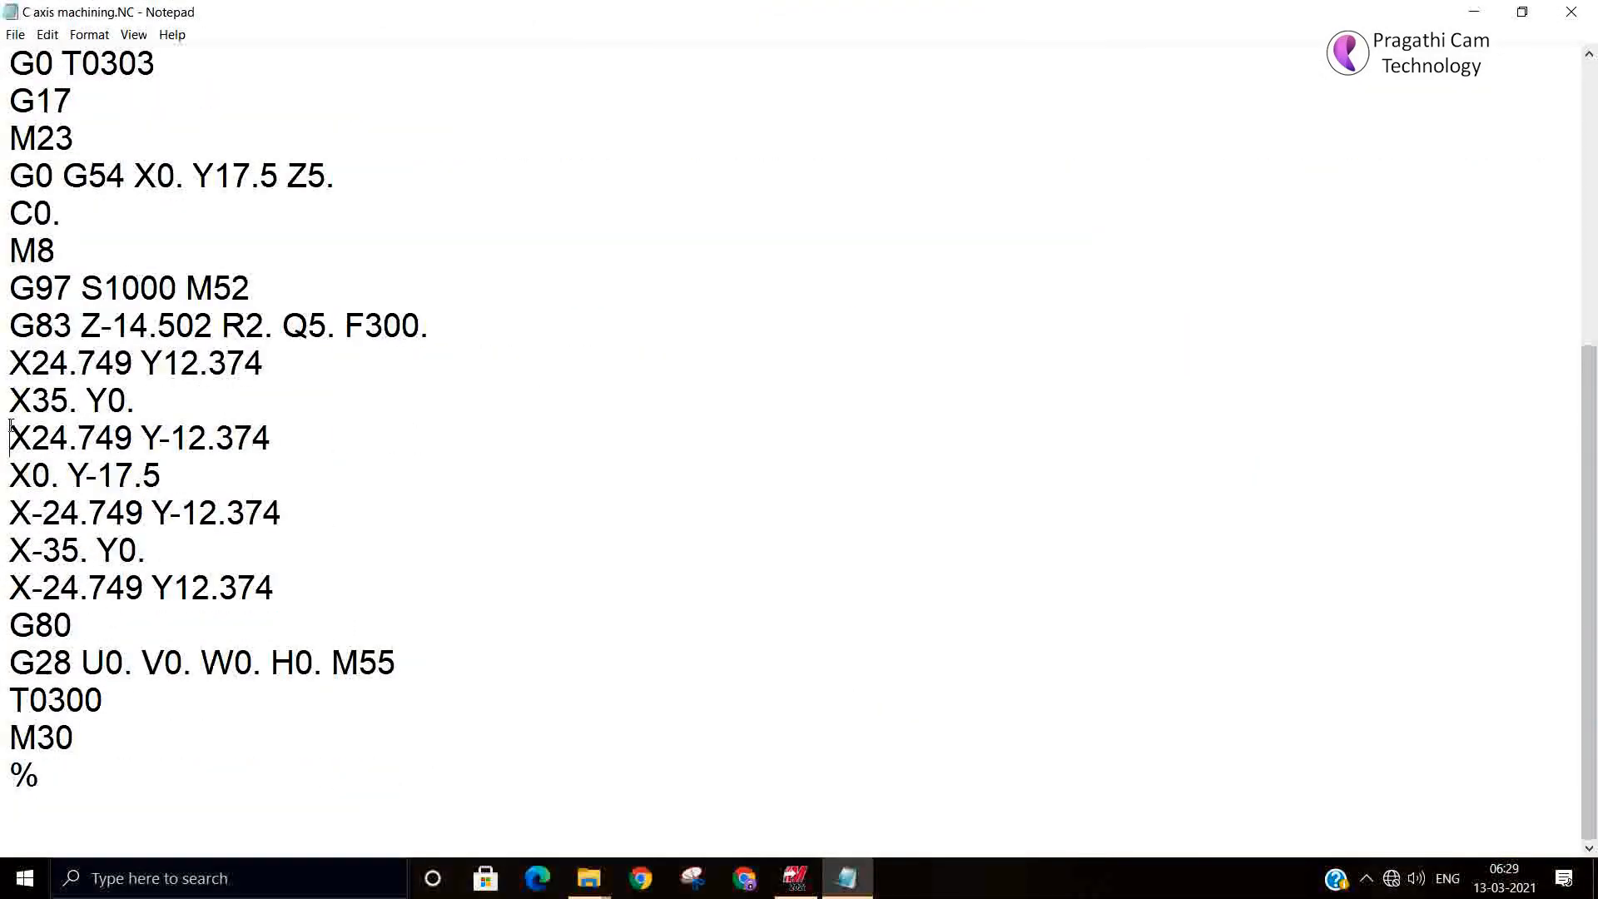
click(1571, 11)
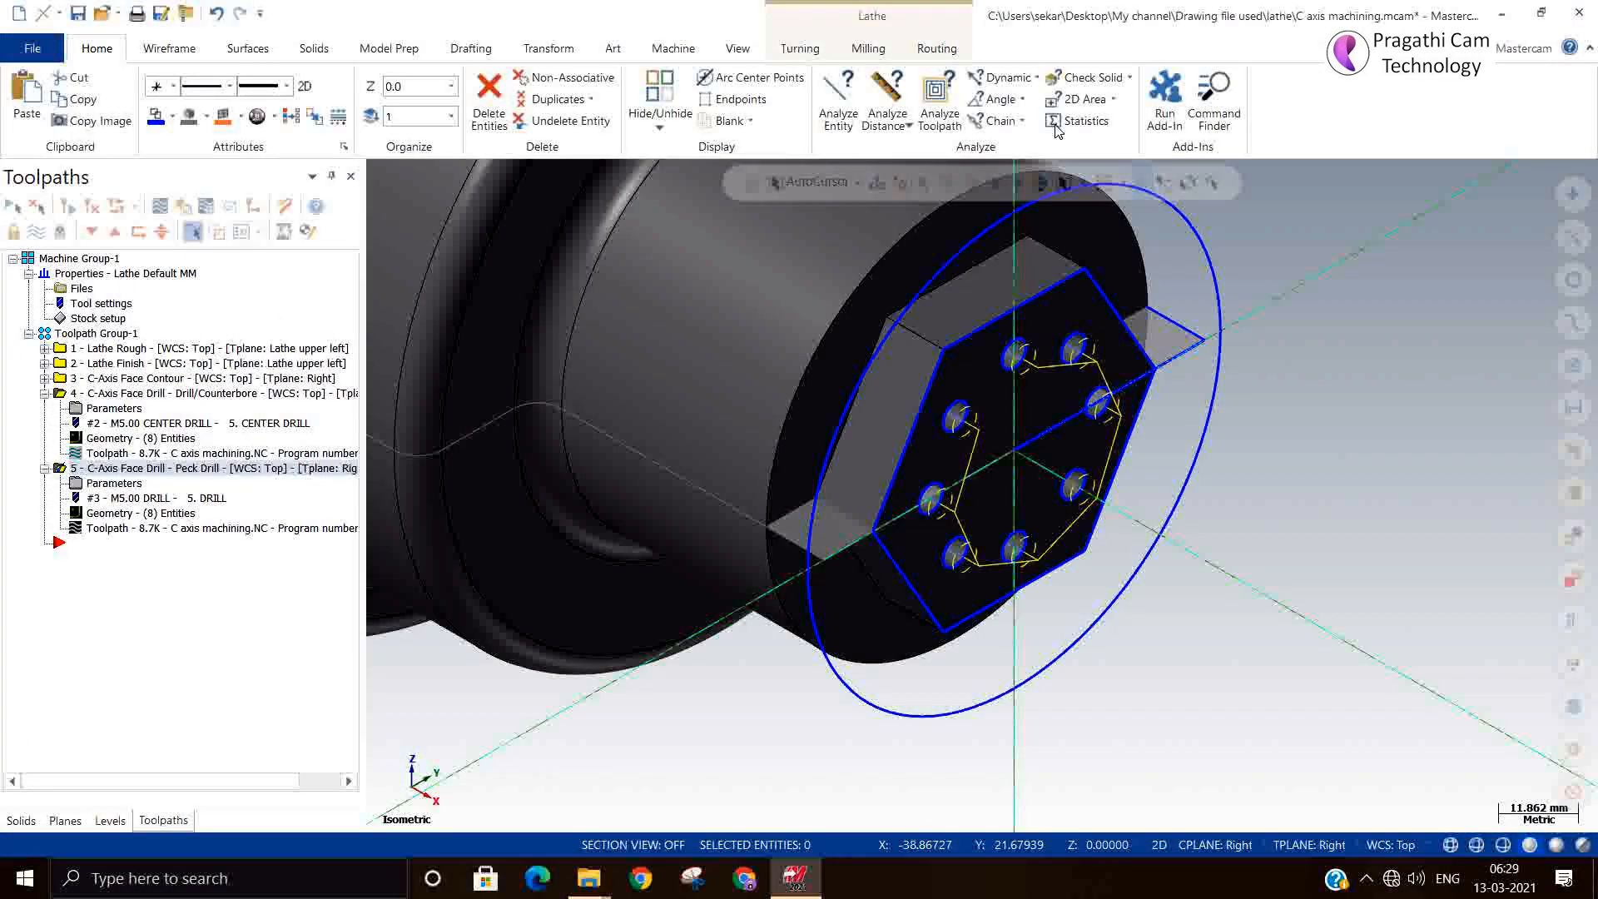
Select the center drill operation and check the rotation type in its rotary axis control settings
click(117, 393)
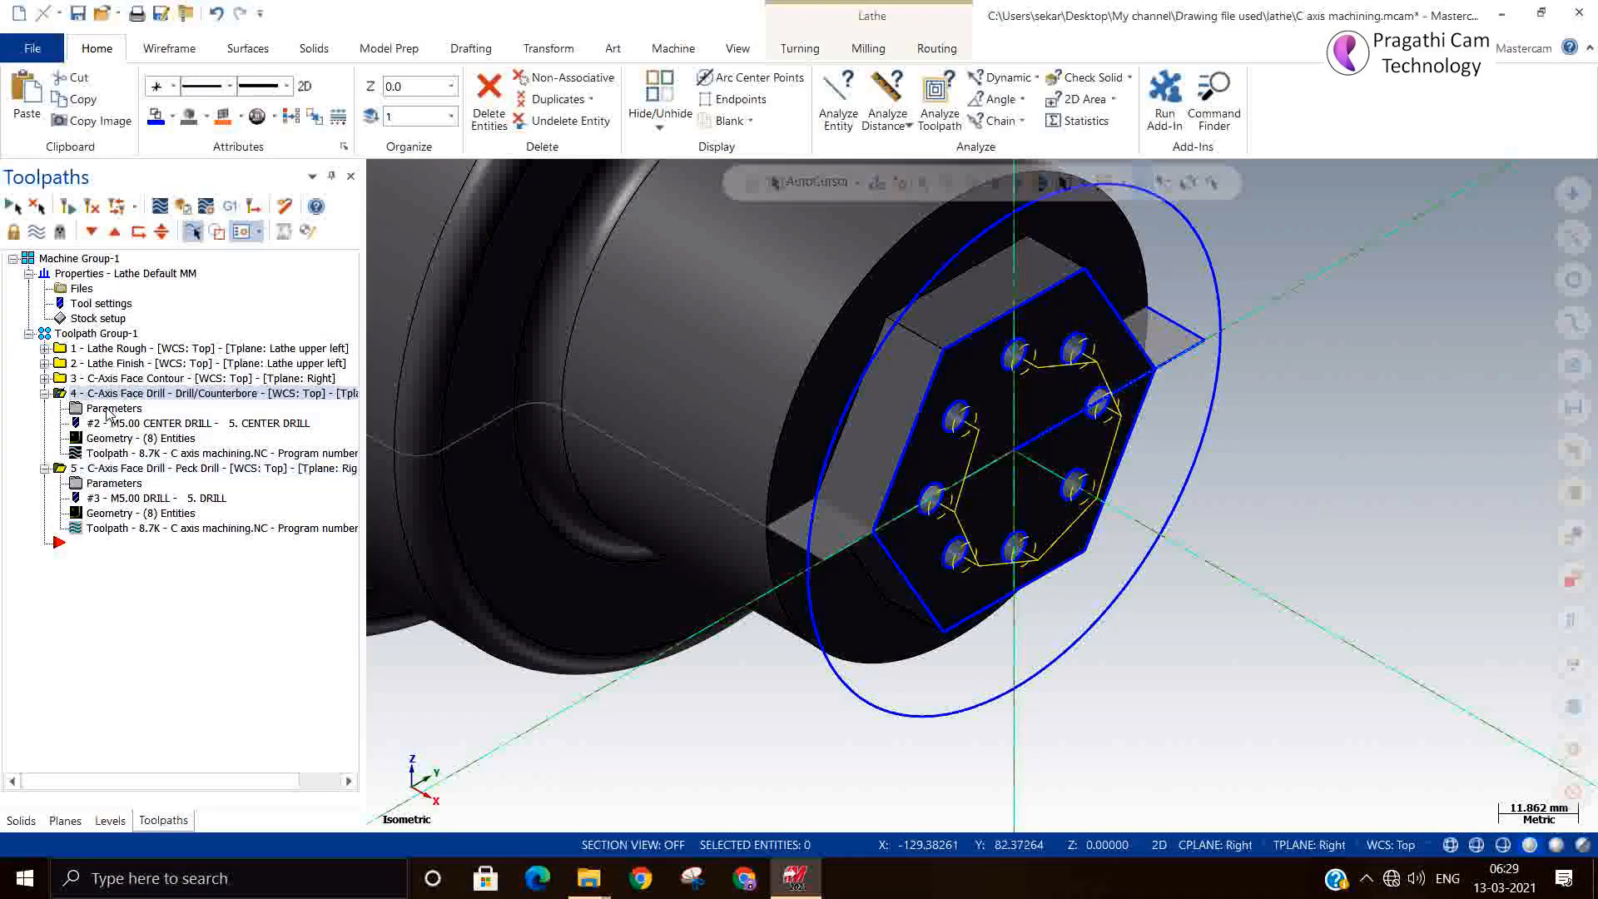
click(91, 408)
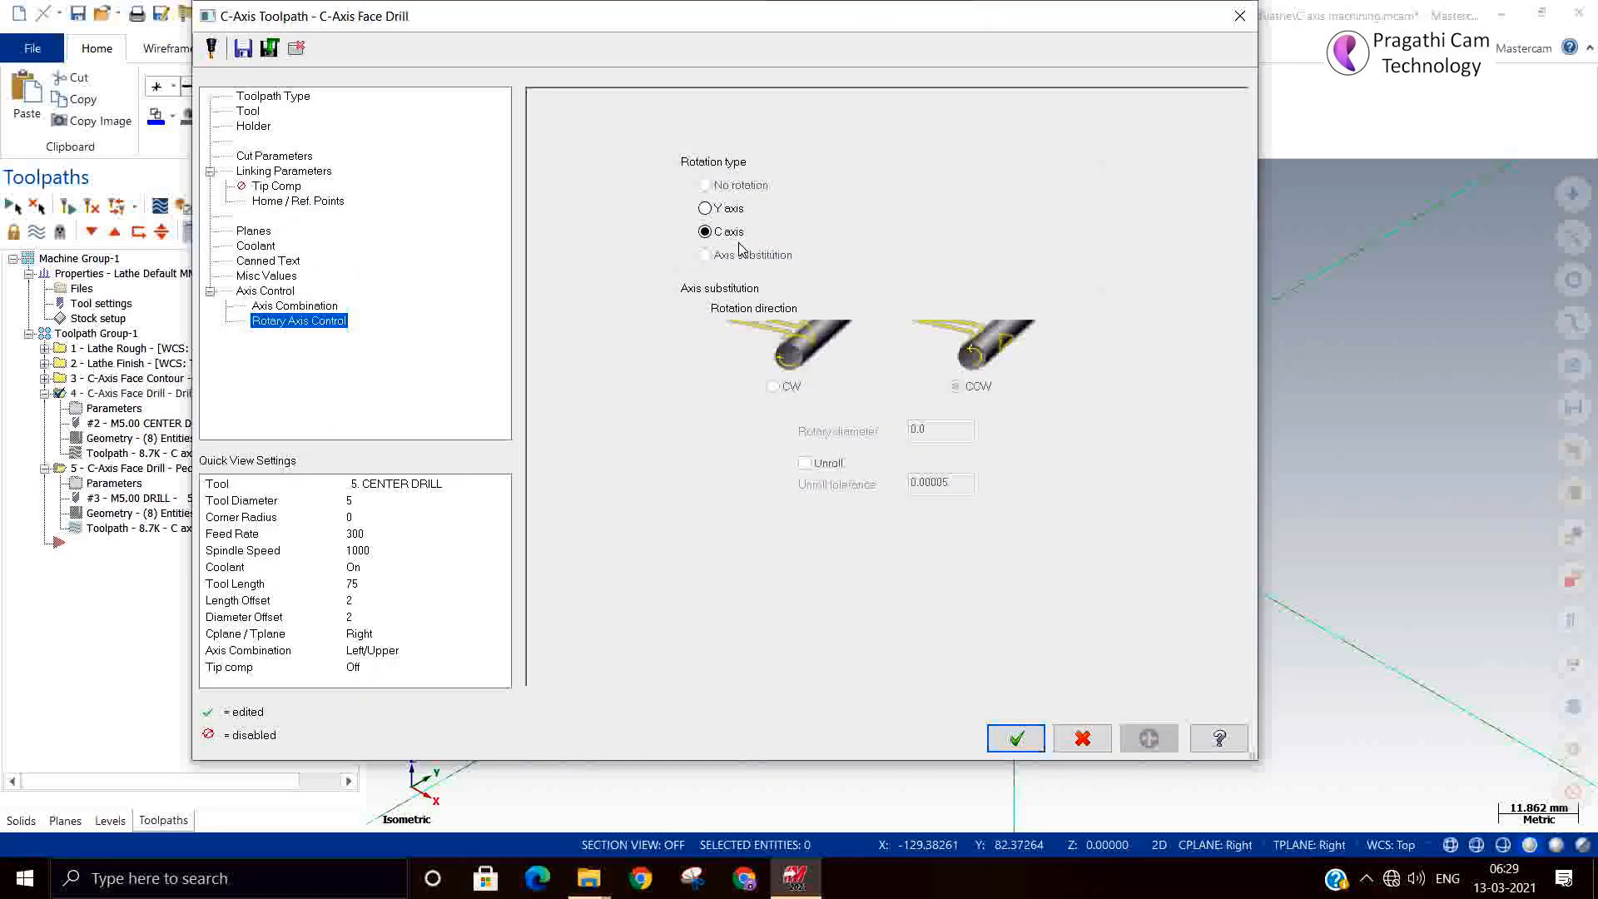
click(1015, 738)
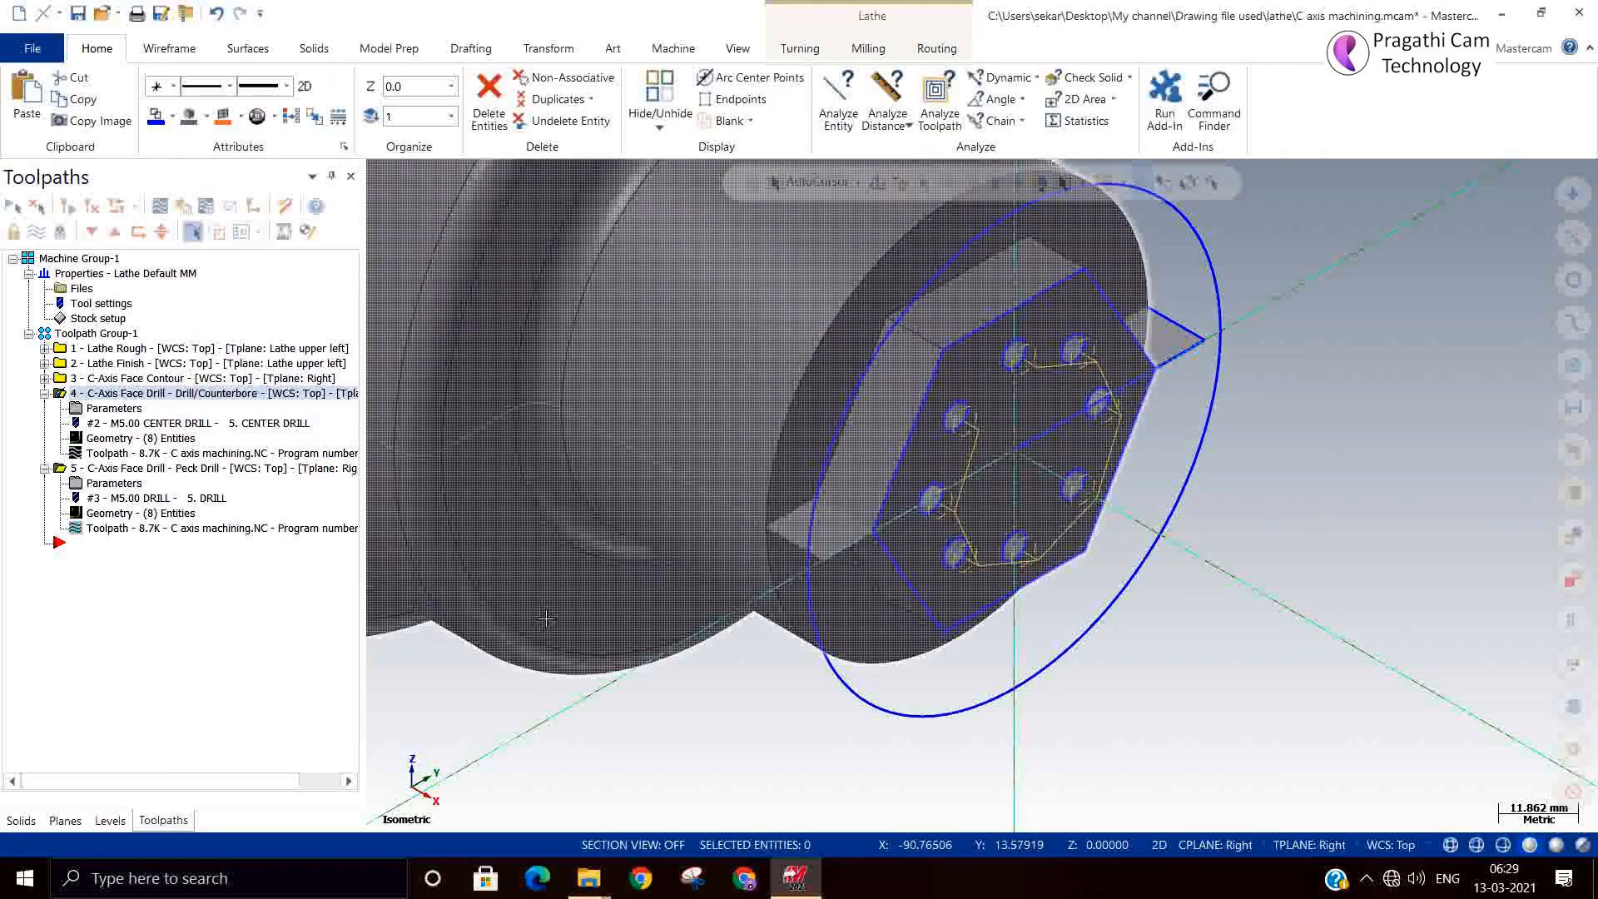
Post only the center drill operation and save it as C axis machining.NC, replacing the existing file
click(230, 206)
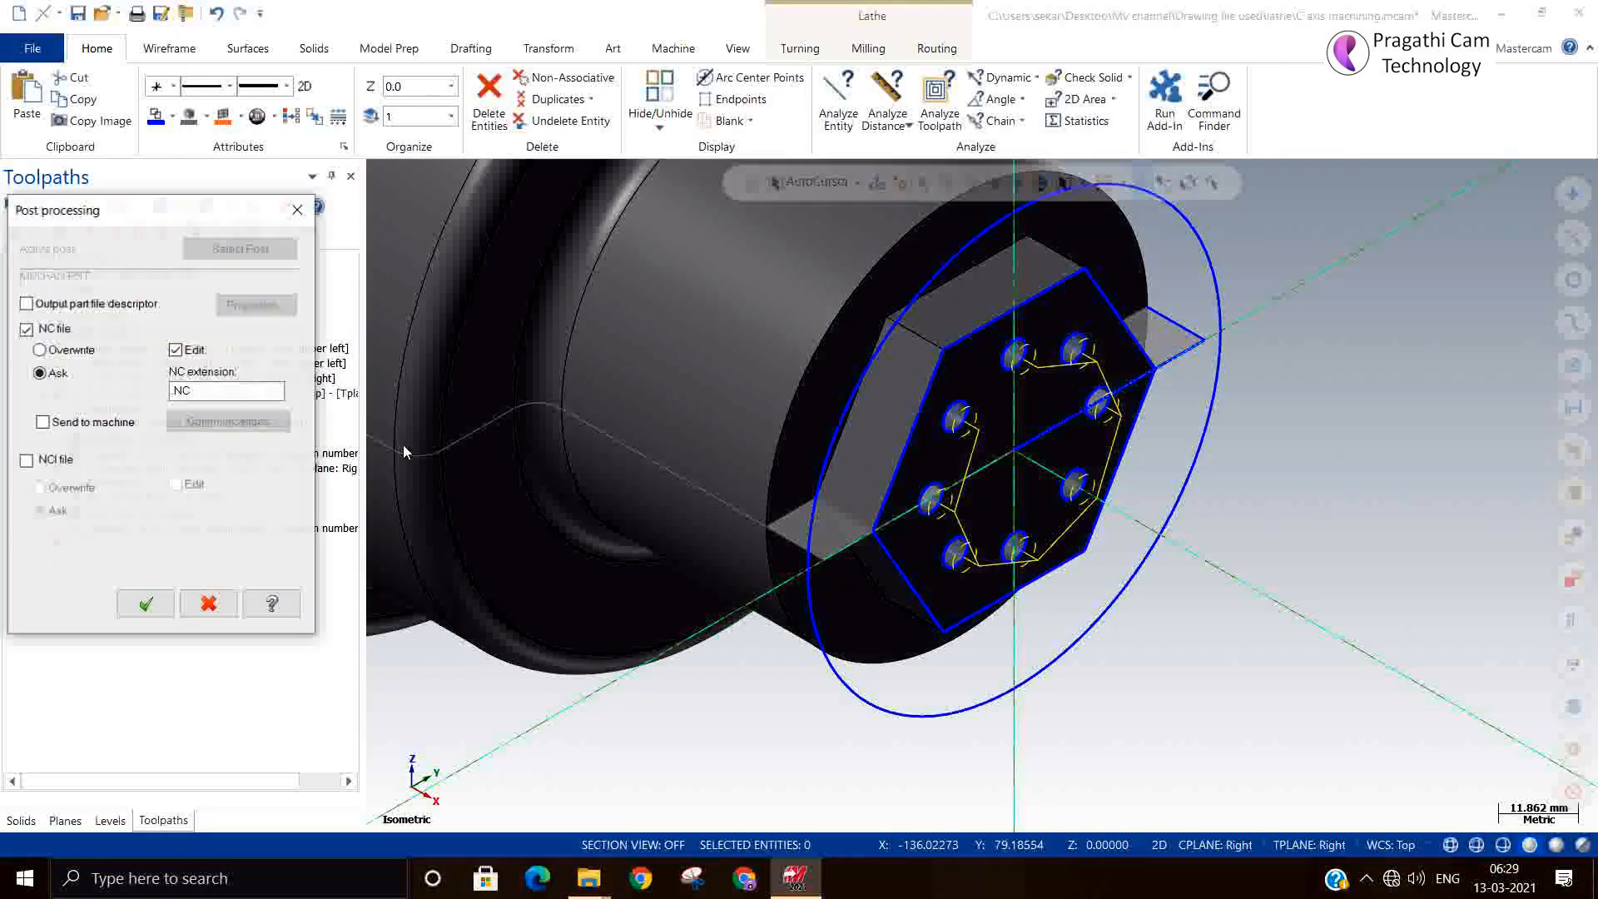
click(146, 604)
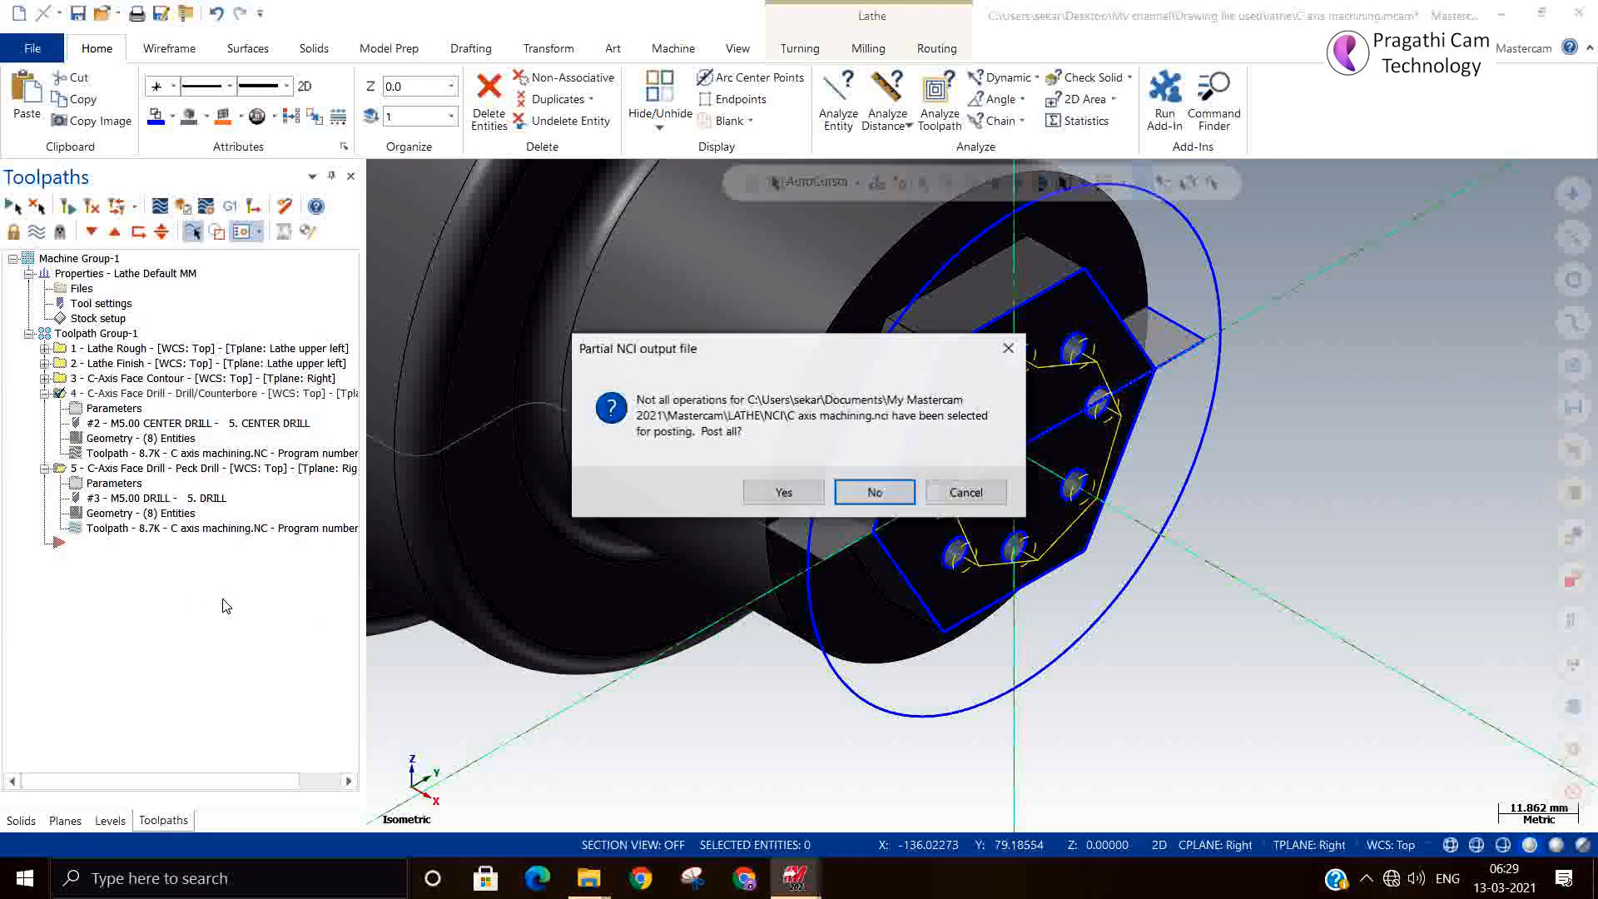
click(861, 506)
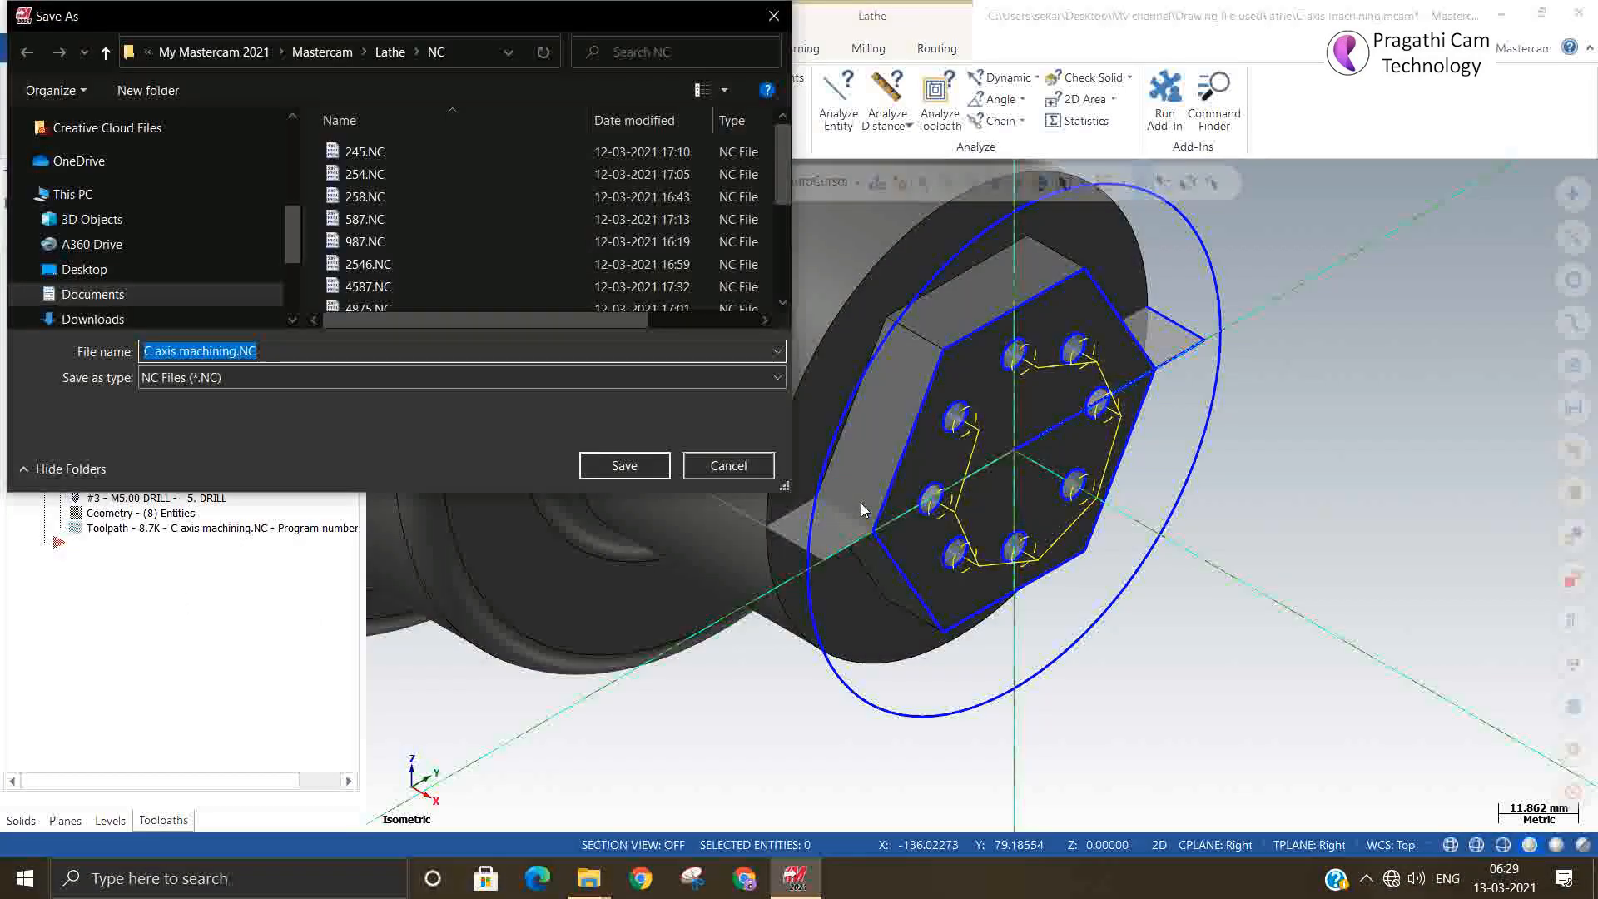
click(631, 465)
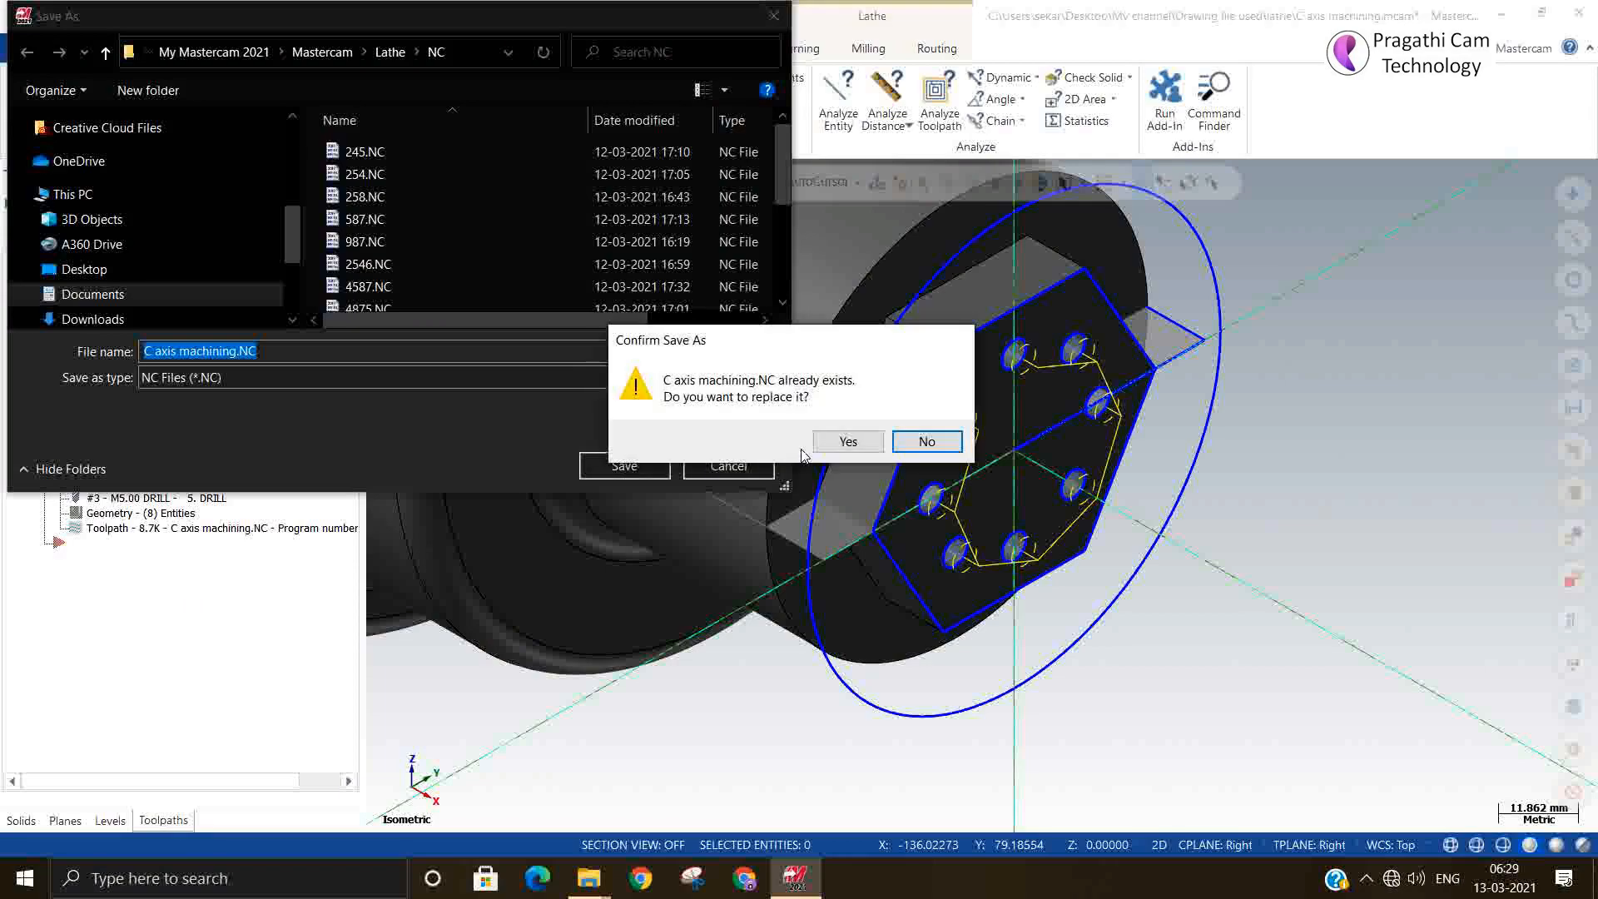
click(843, 443)
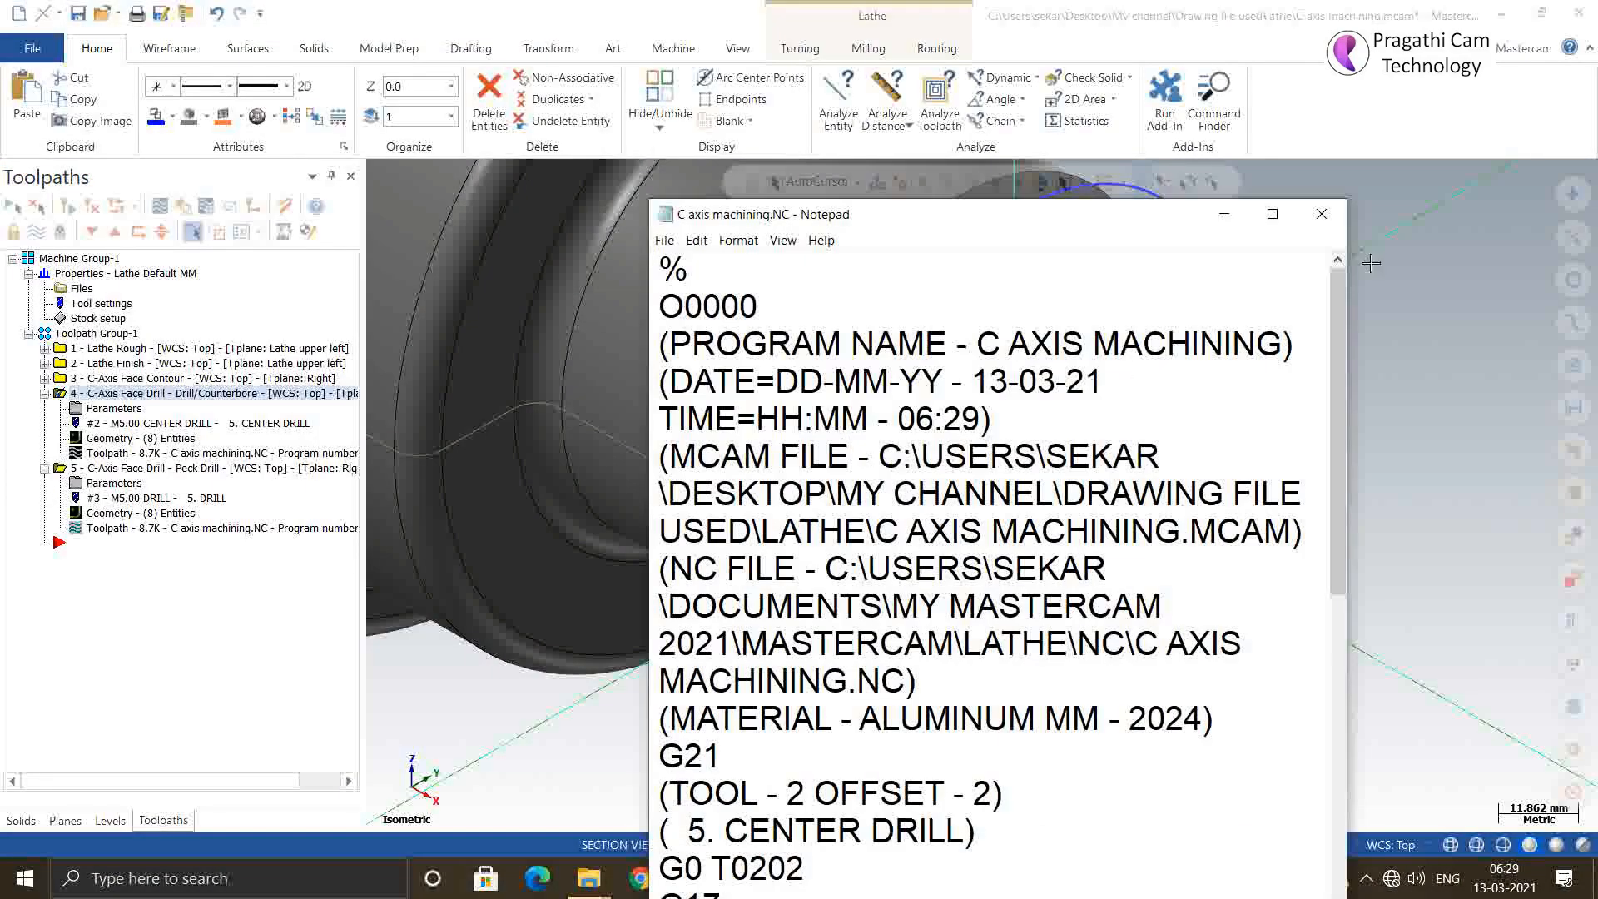
Examine the hole positioning moves in the posted center drill code and close the file
click(1272, 214)
scroll(702, 564, down, 5)
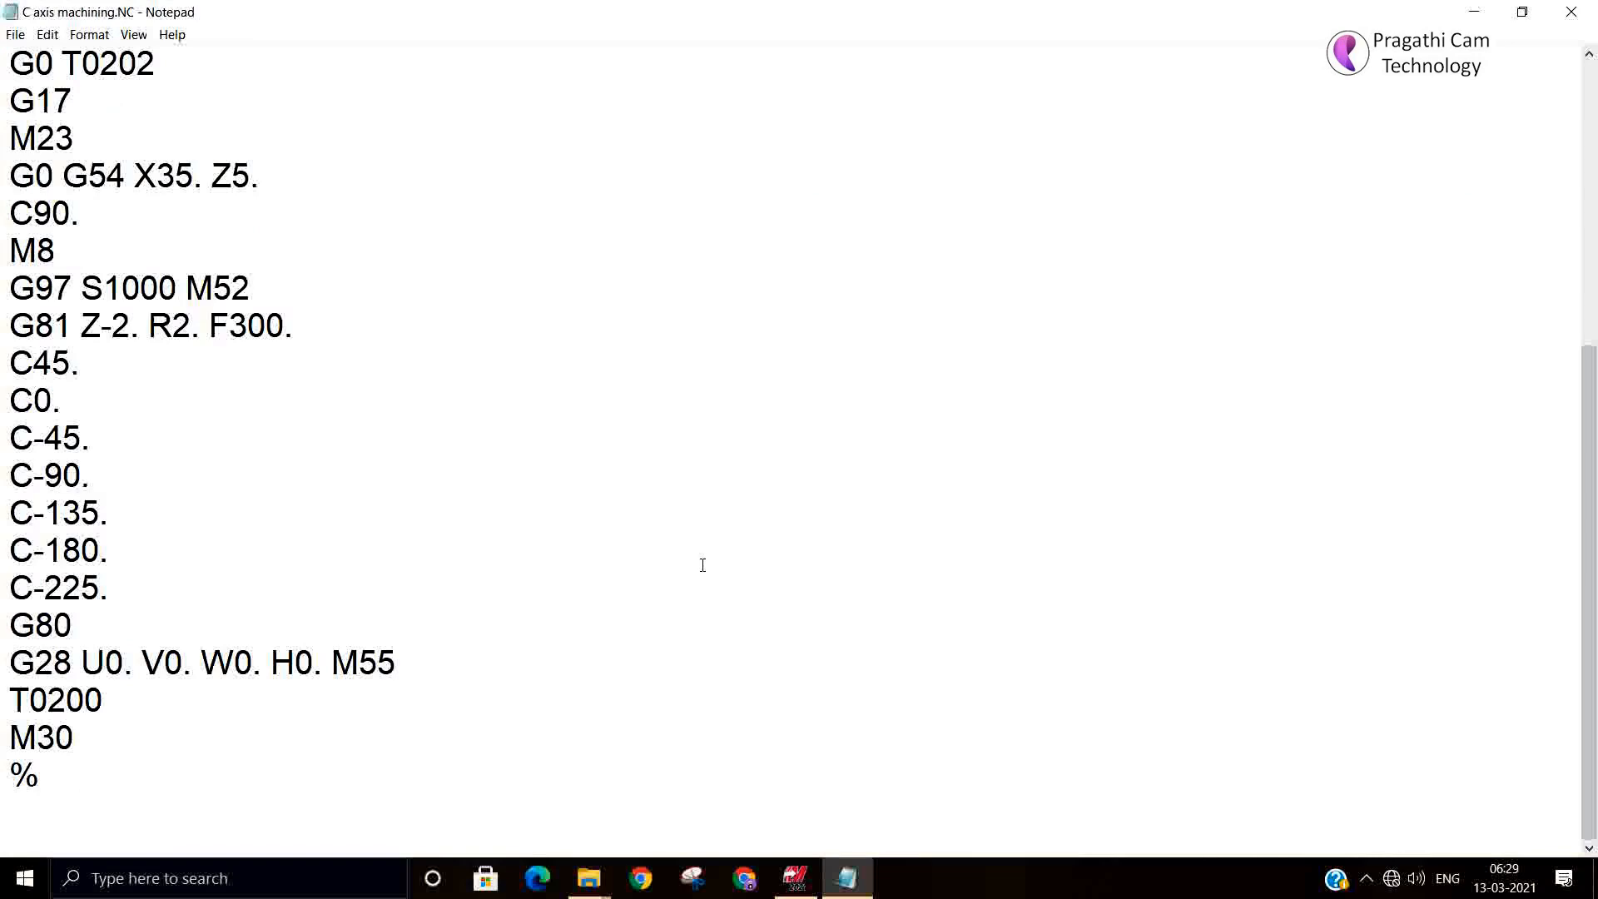
scroll(704, 561, up, 2)
click(1571, 12)
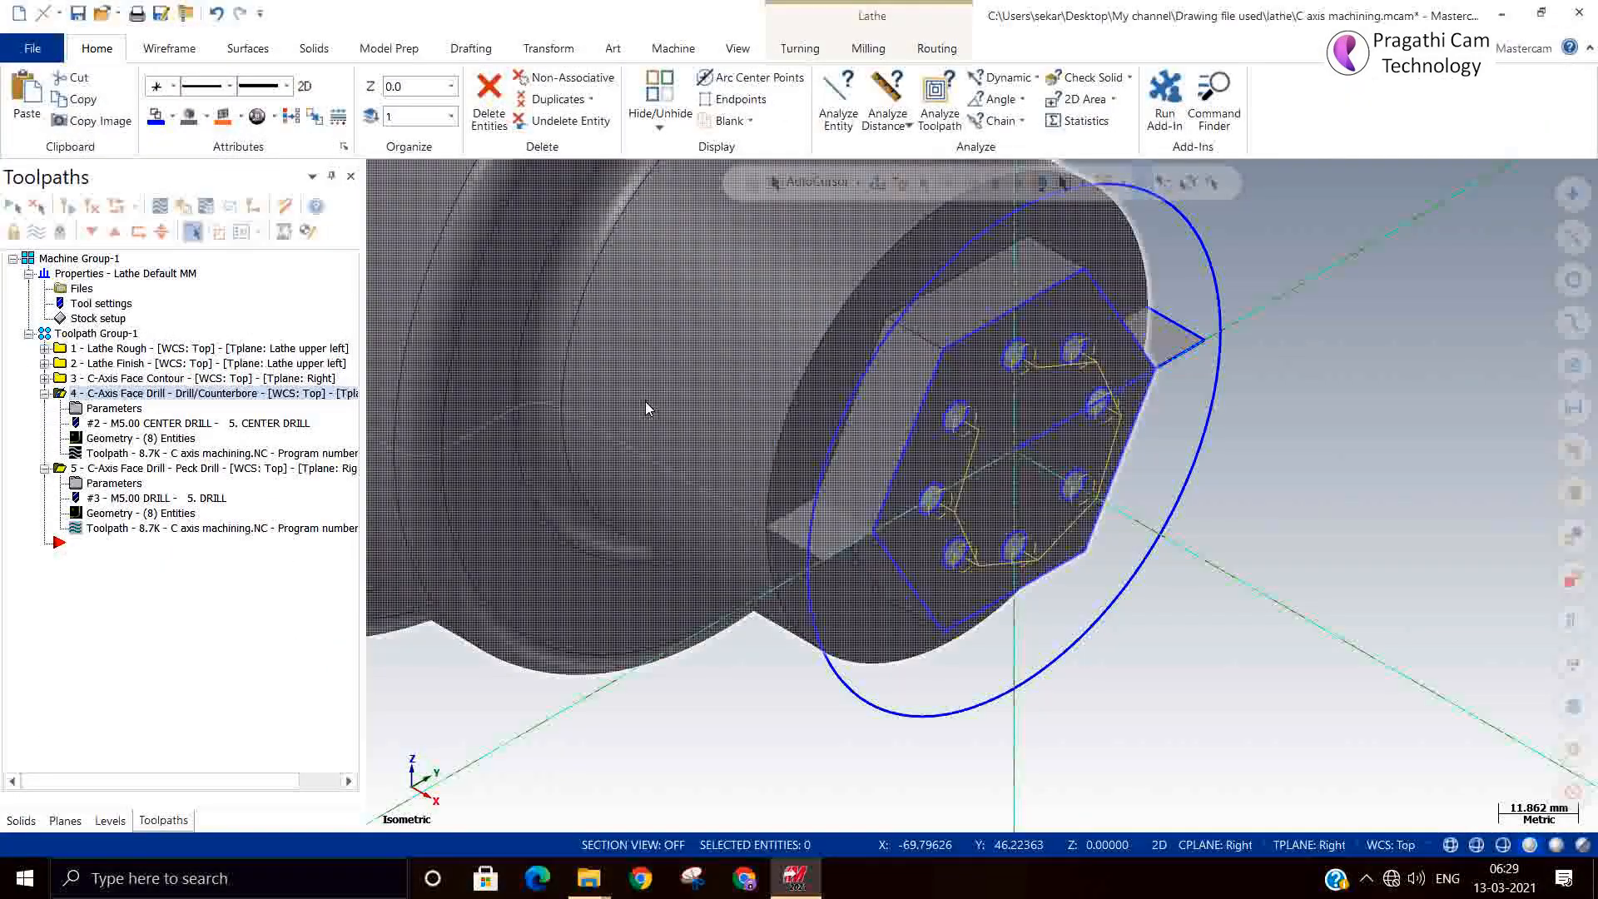
Review the face contour and drilling toolpaths, check the peck drill's rotation type, and leave its parameters without changes
click(110, 468)
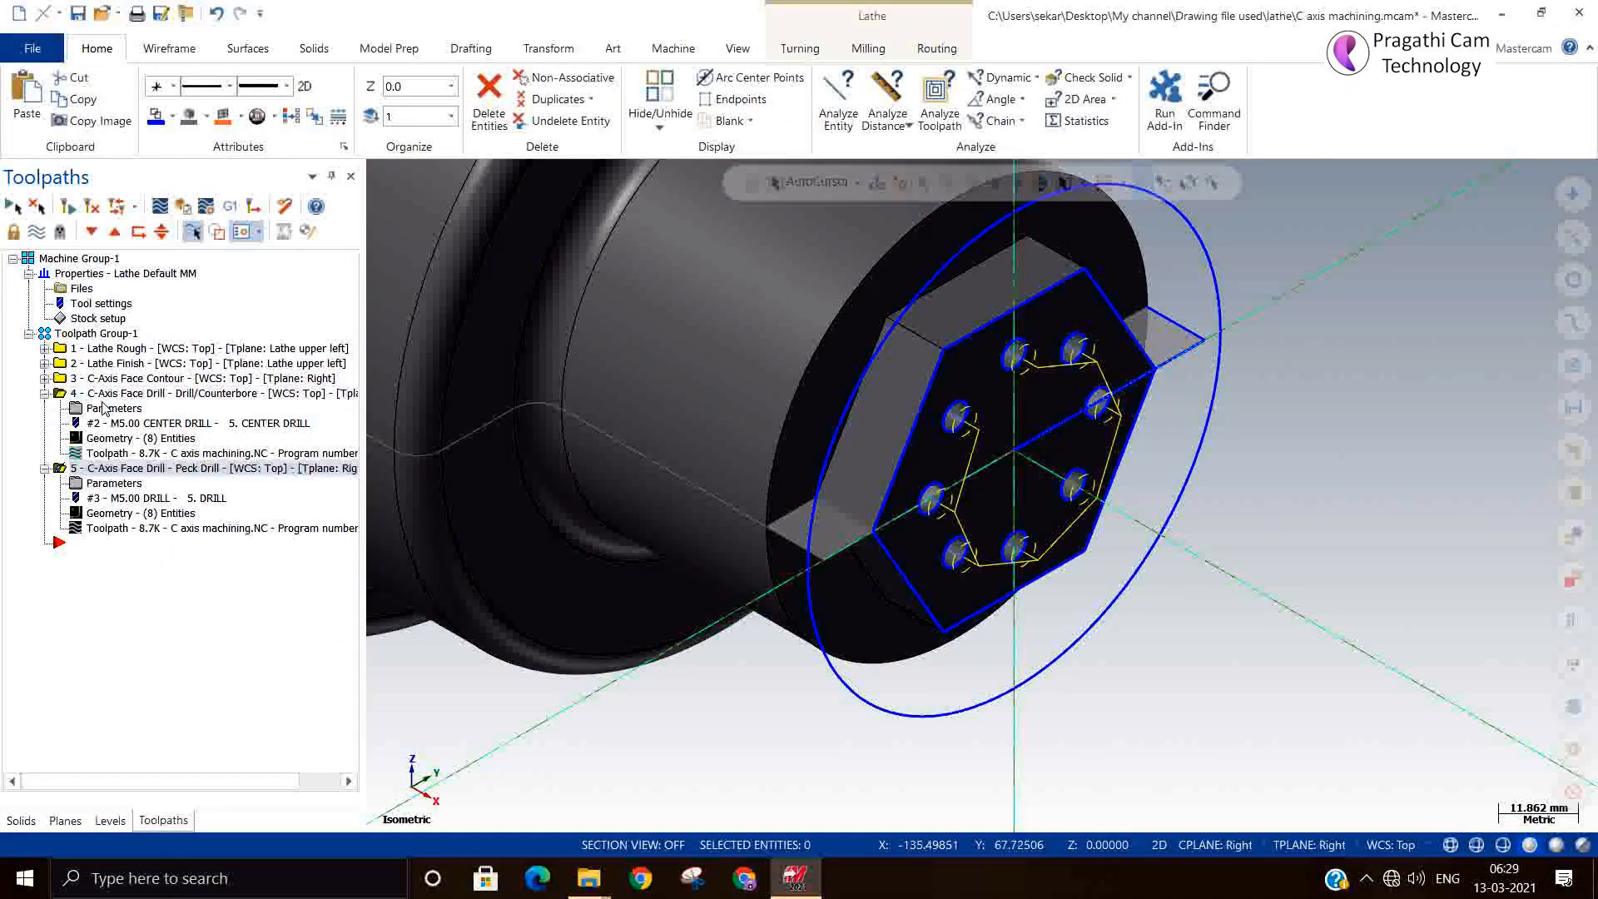
click(102, 395)
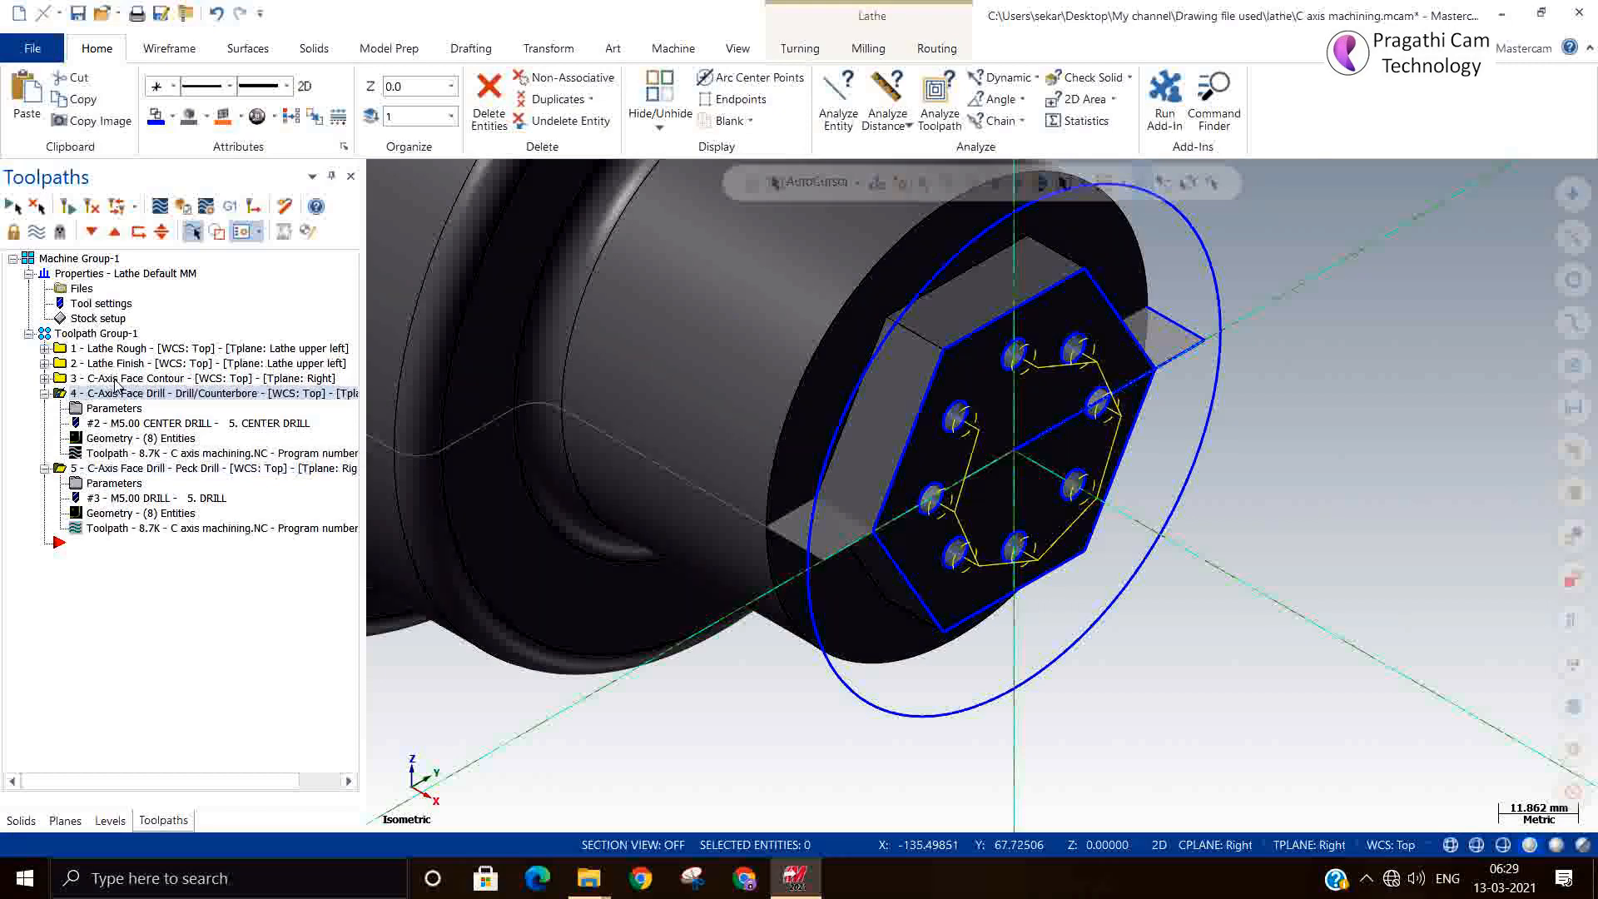
click(115, 380)
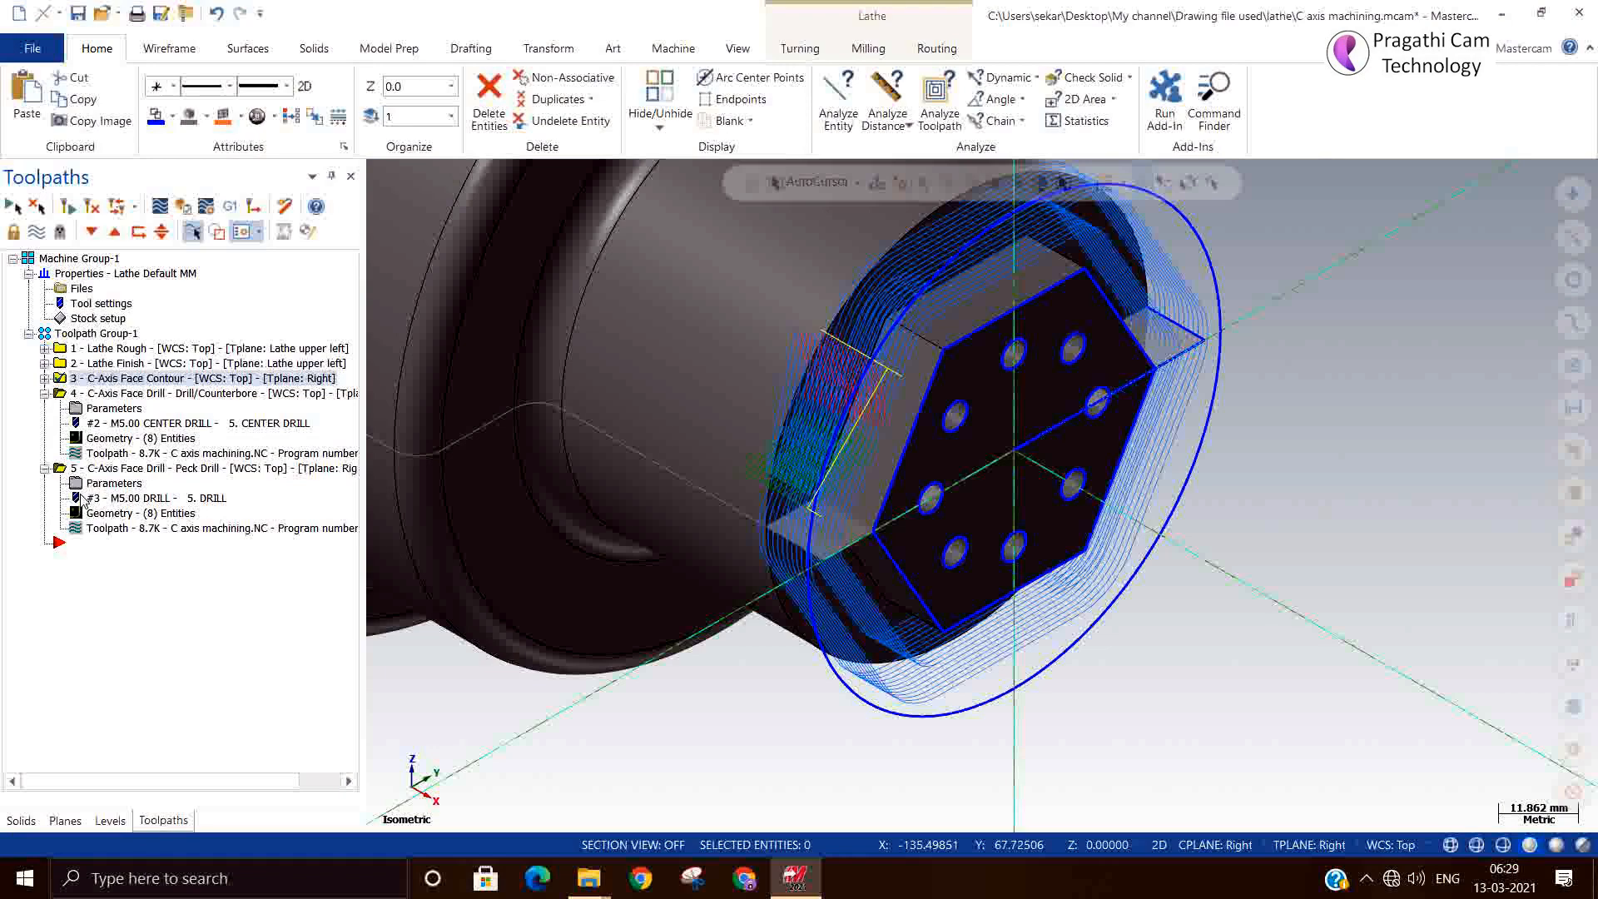
click(101, 469)
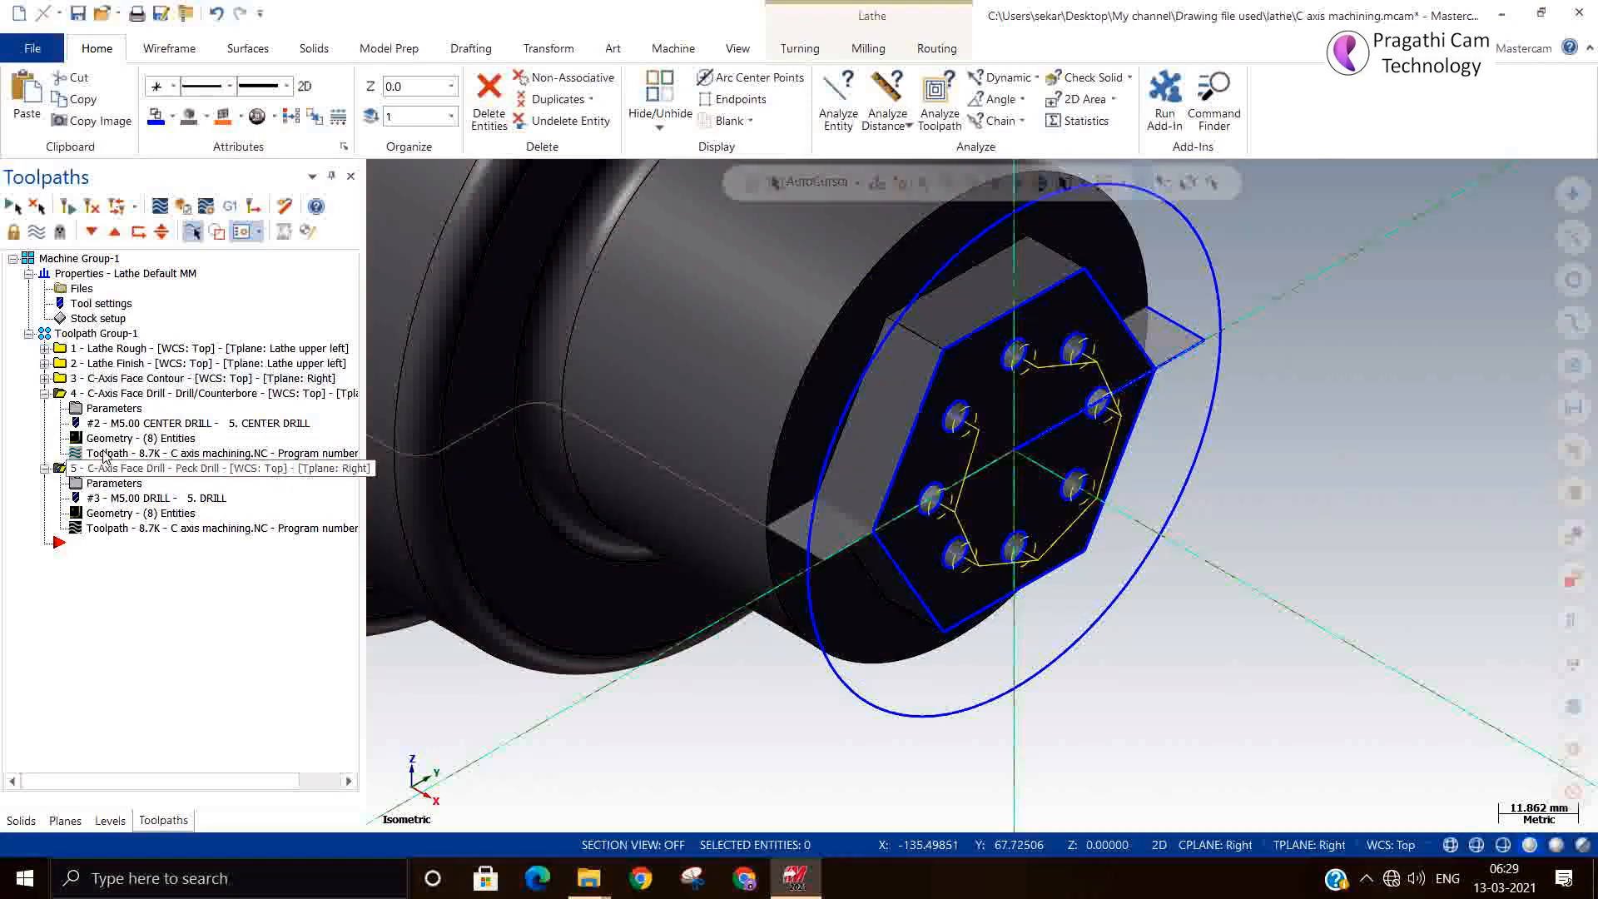
click(94, 396)
click(104, 483)
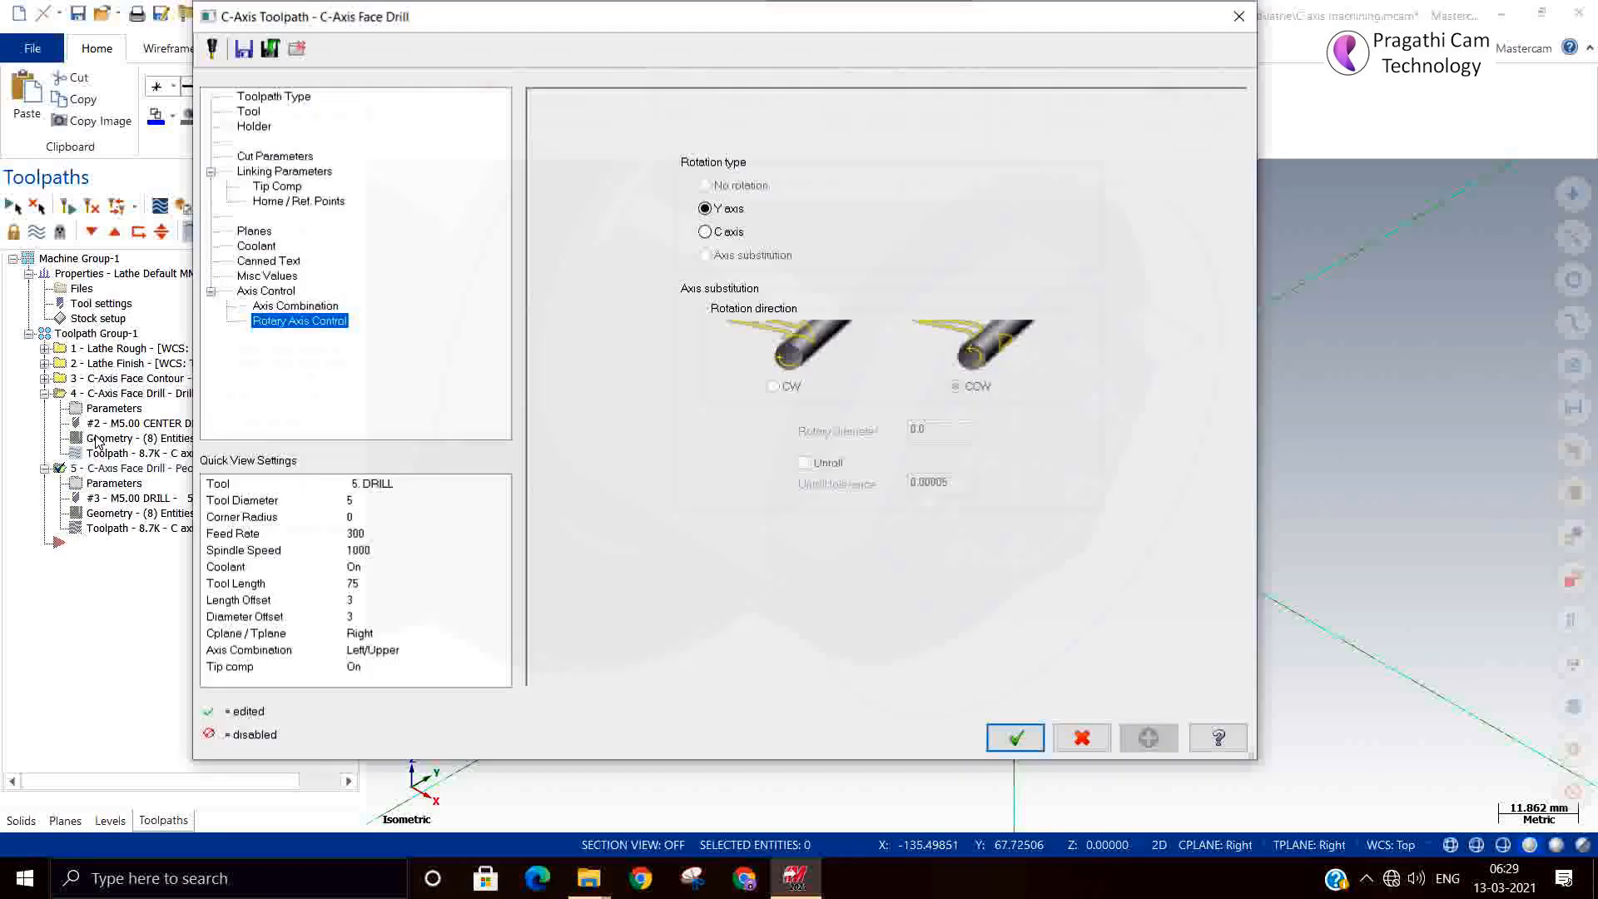
click(1103, 744)
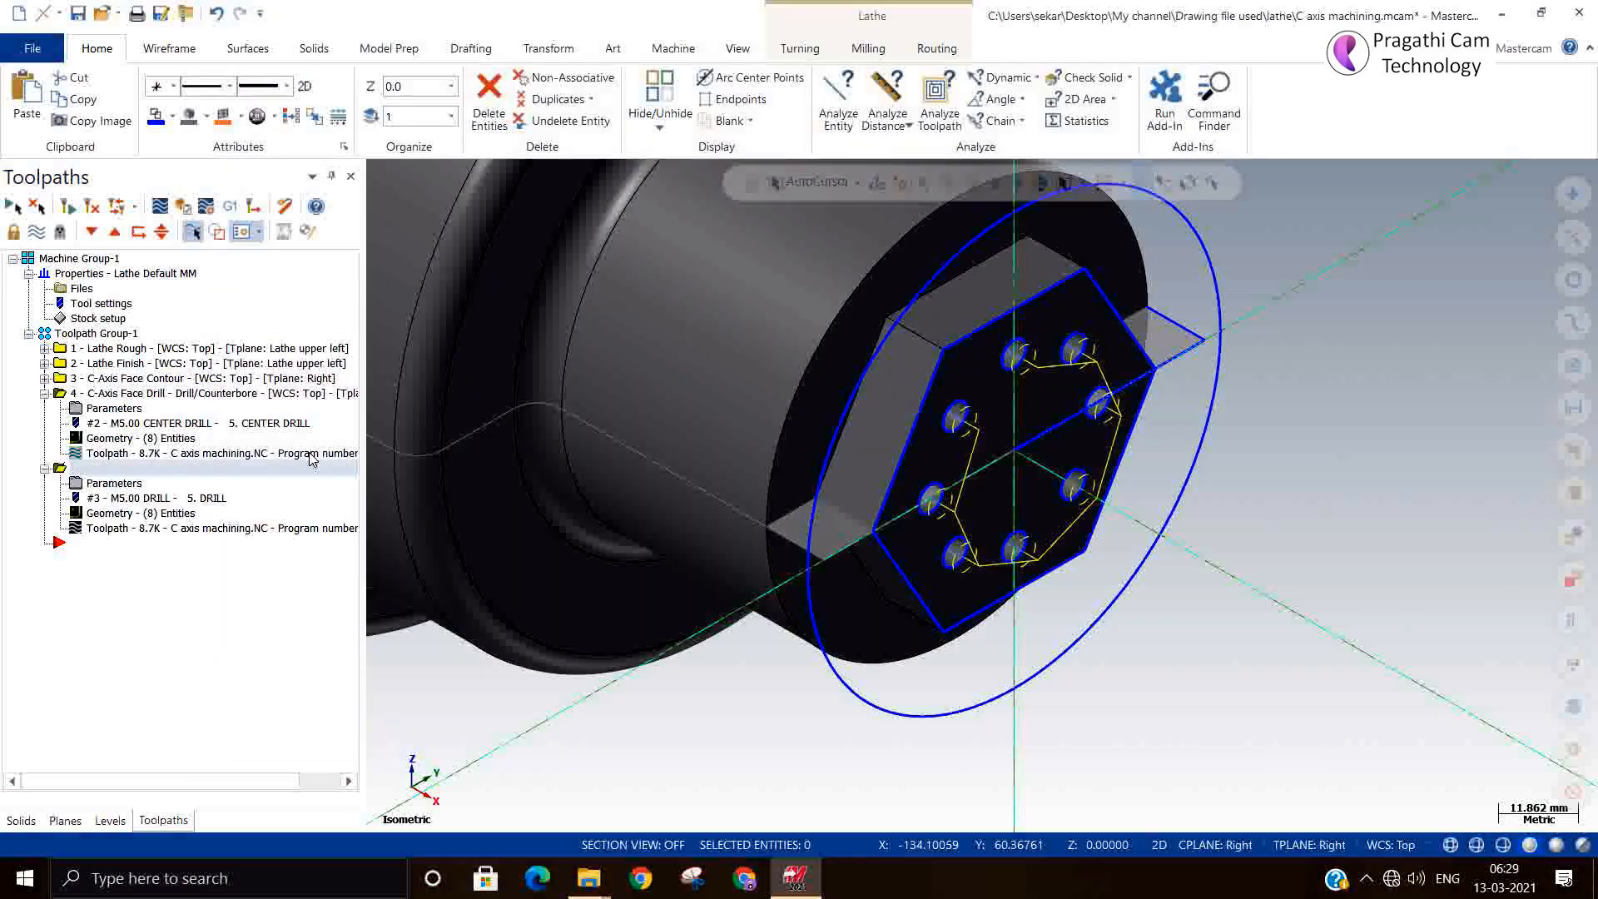
Check the rotation type in the rotary axis control settings of the C-axis face contour operation
click(207, 379)
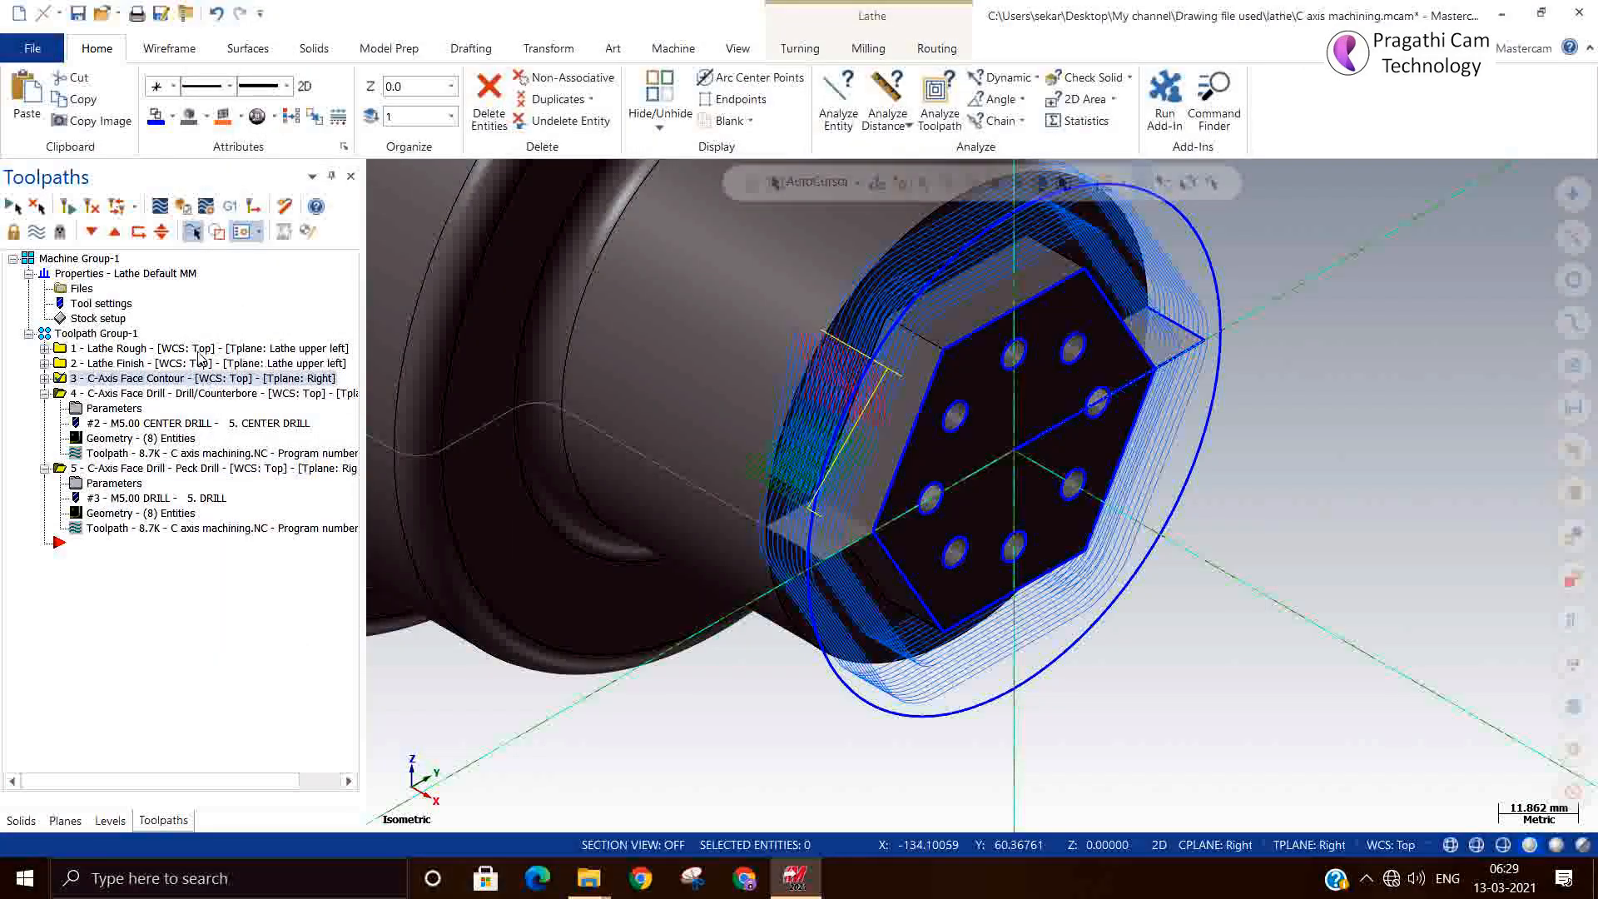
click(46, 382)
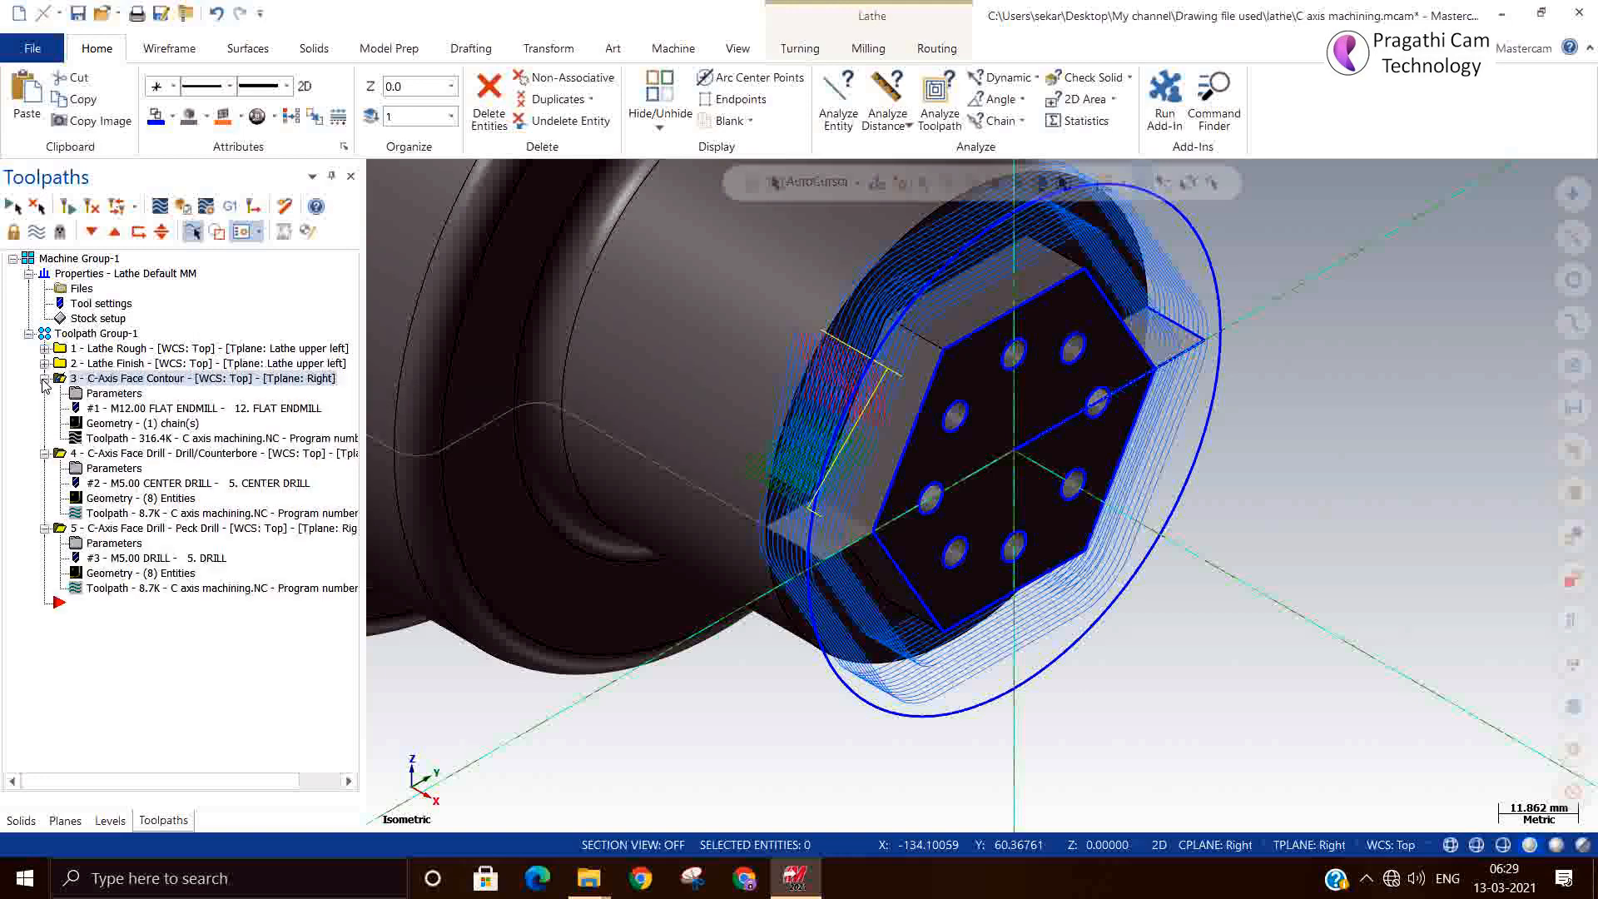
click(110, 393)
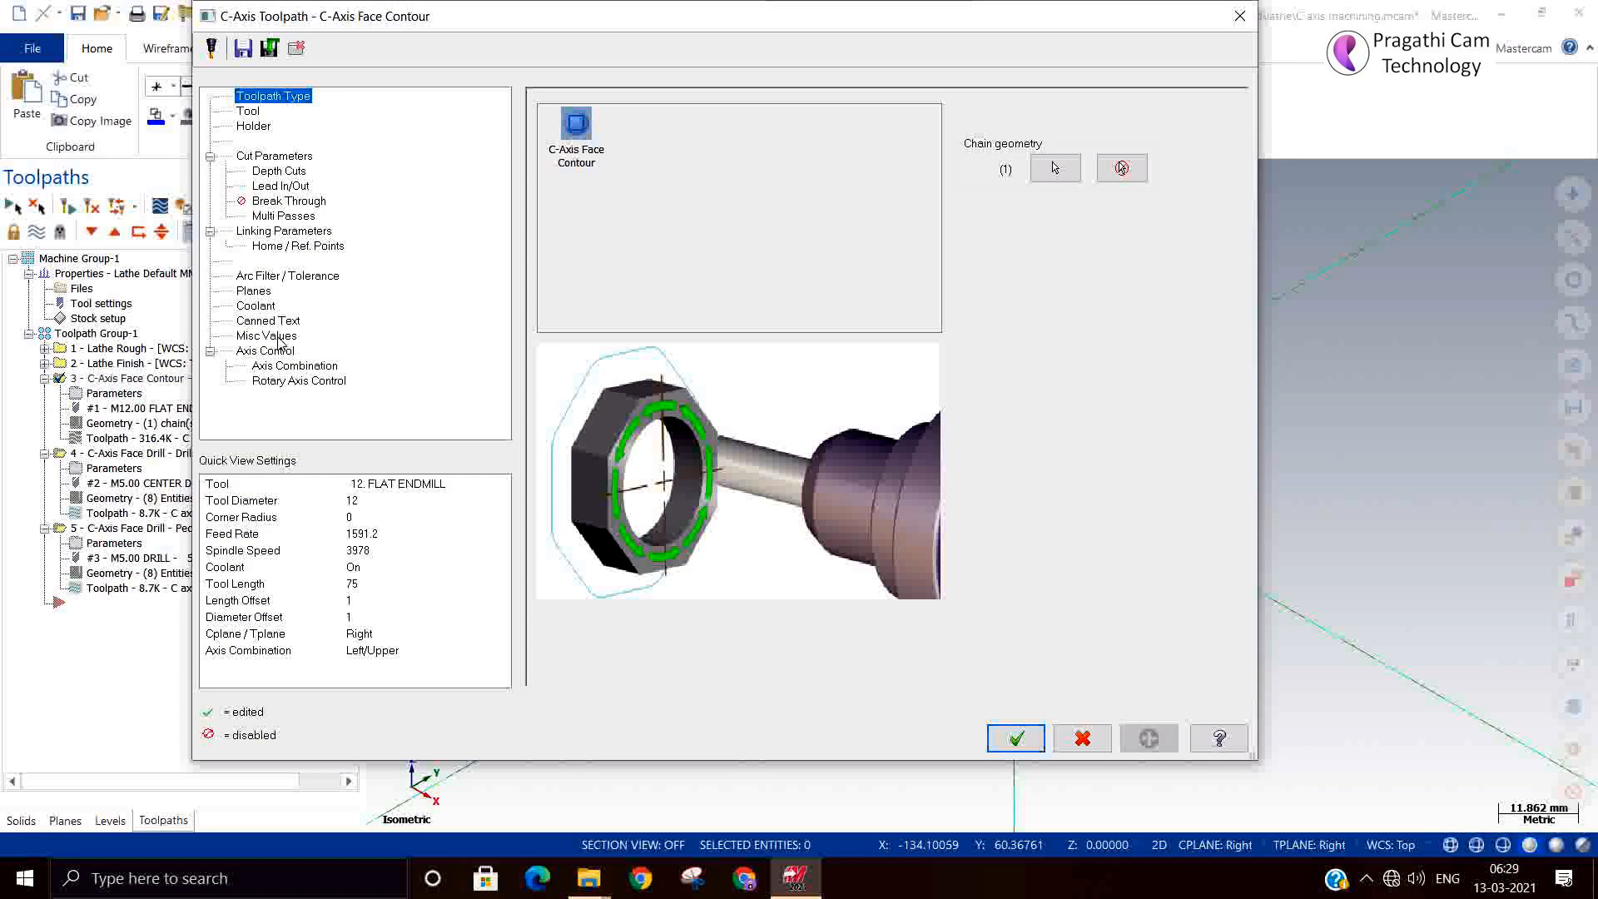
click(278, 383)
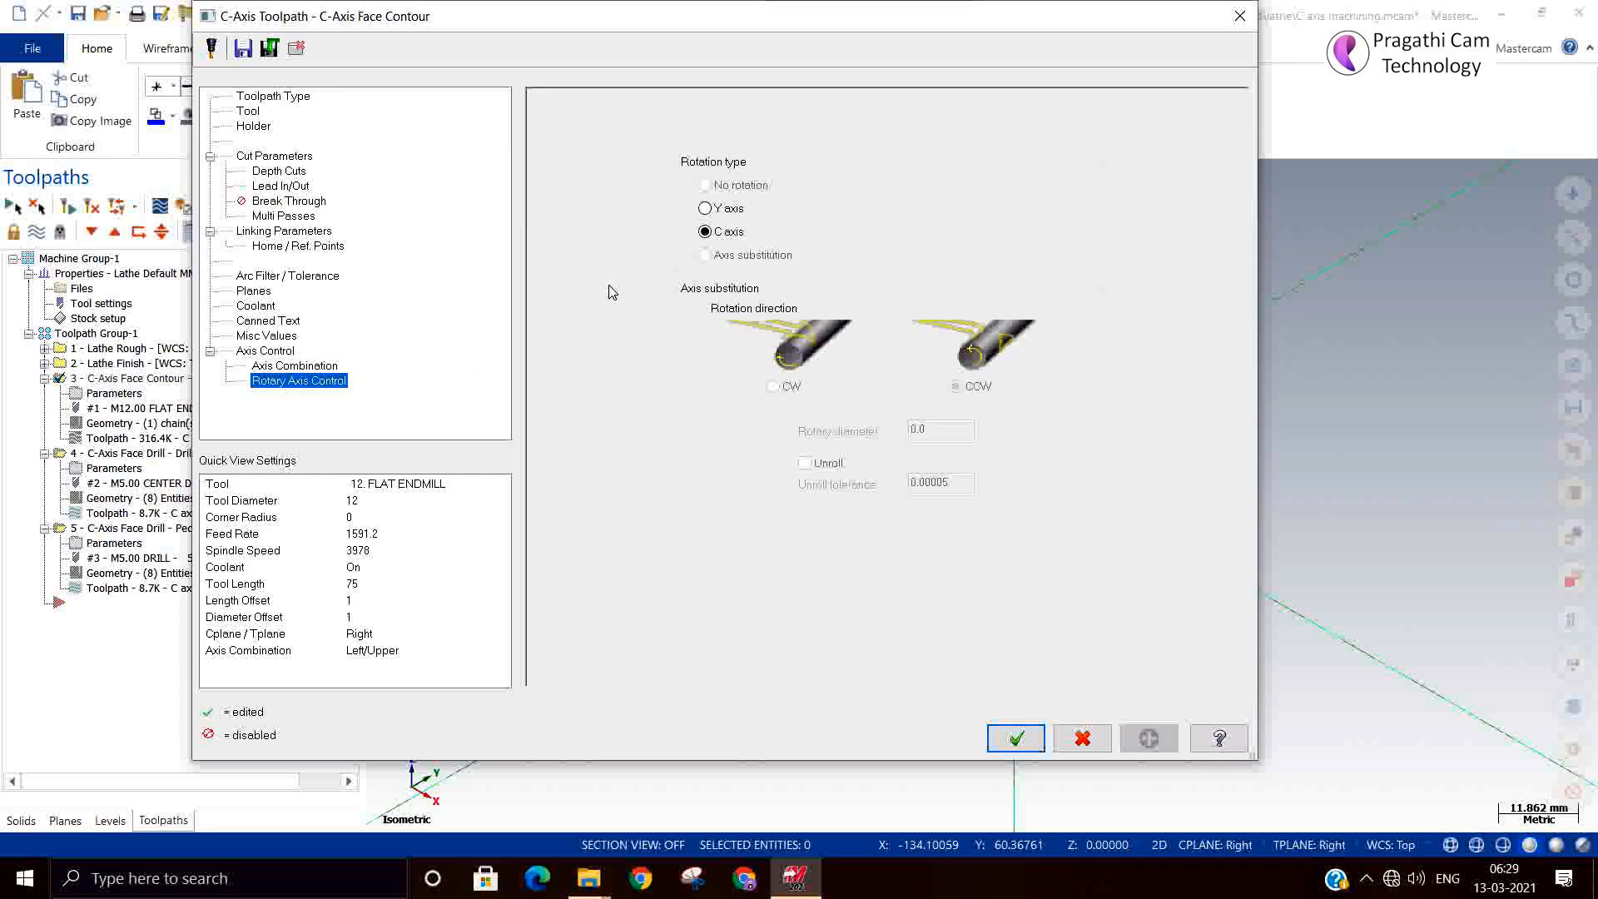
click(1016, 739)
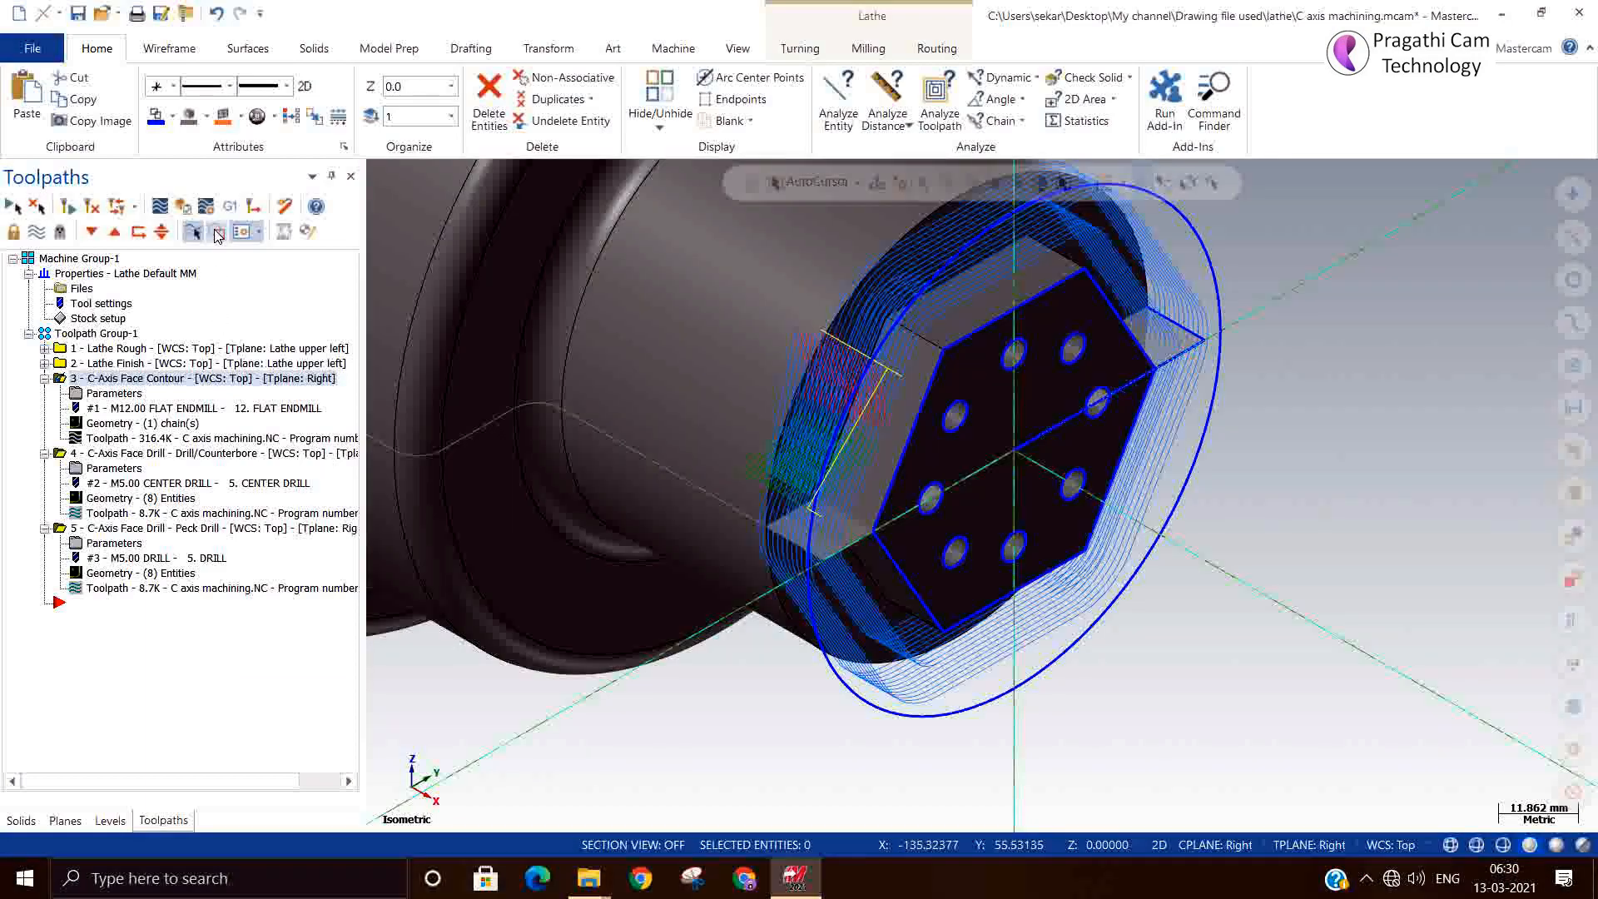
Post only the C-axis face contour operation and save it as C axis machining.NC, replacing the existing file
click(230, 206)
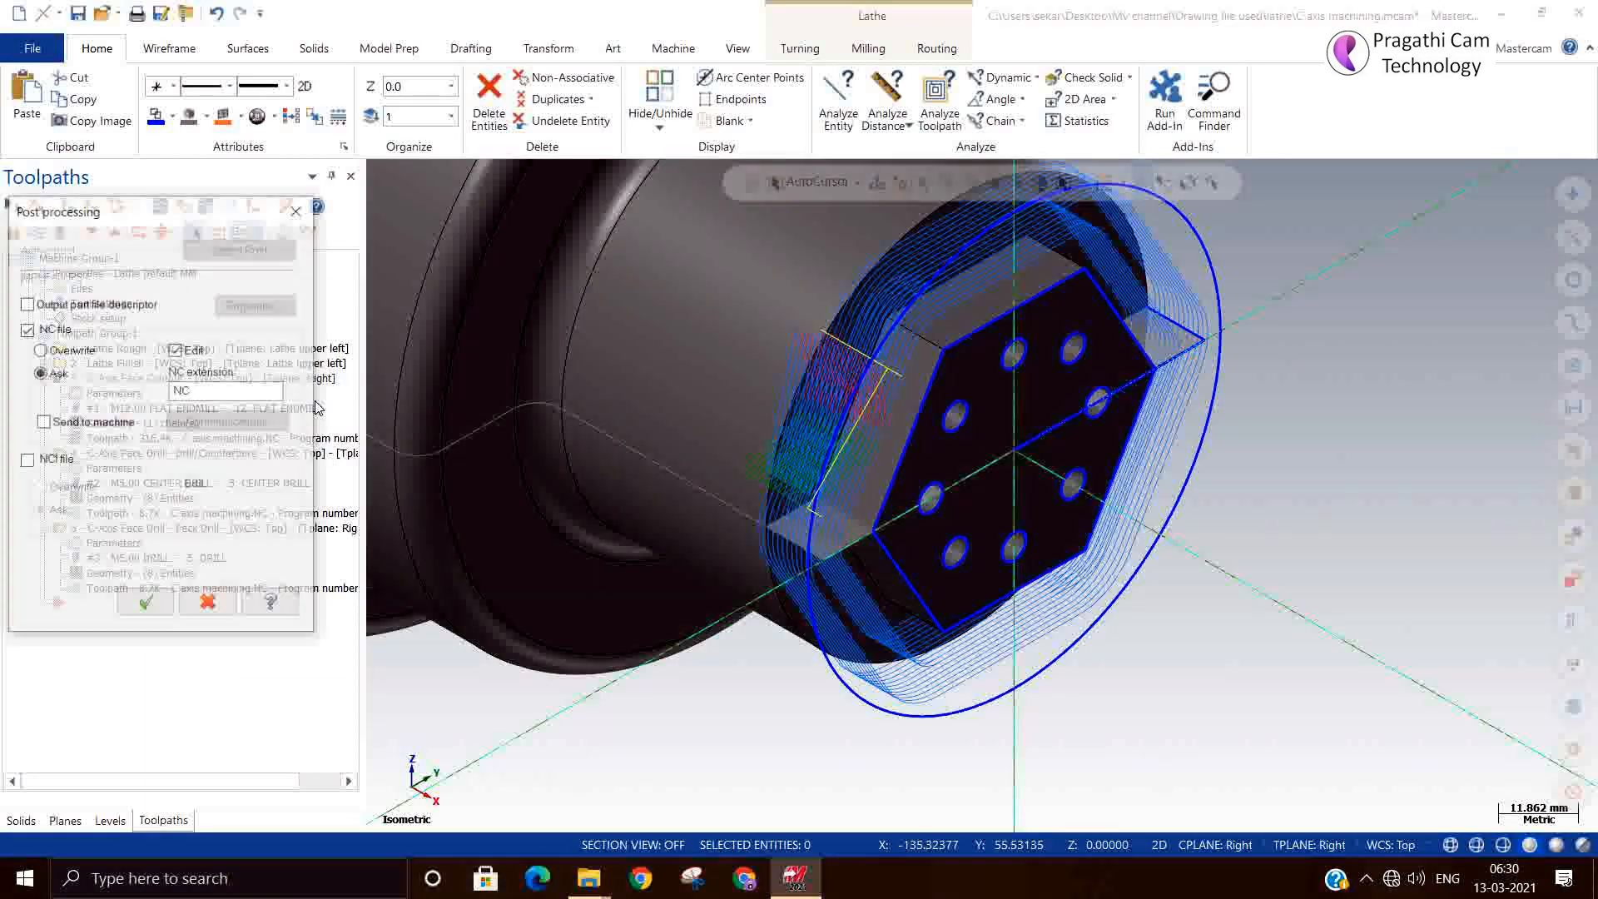
click(140, 606)
click(820, 497)
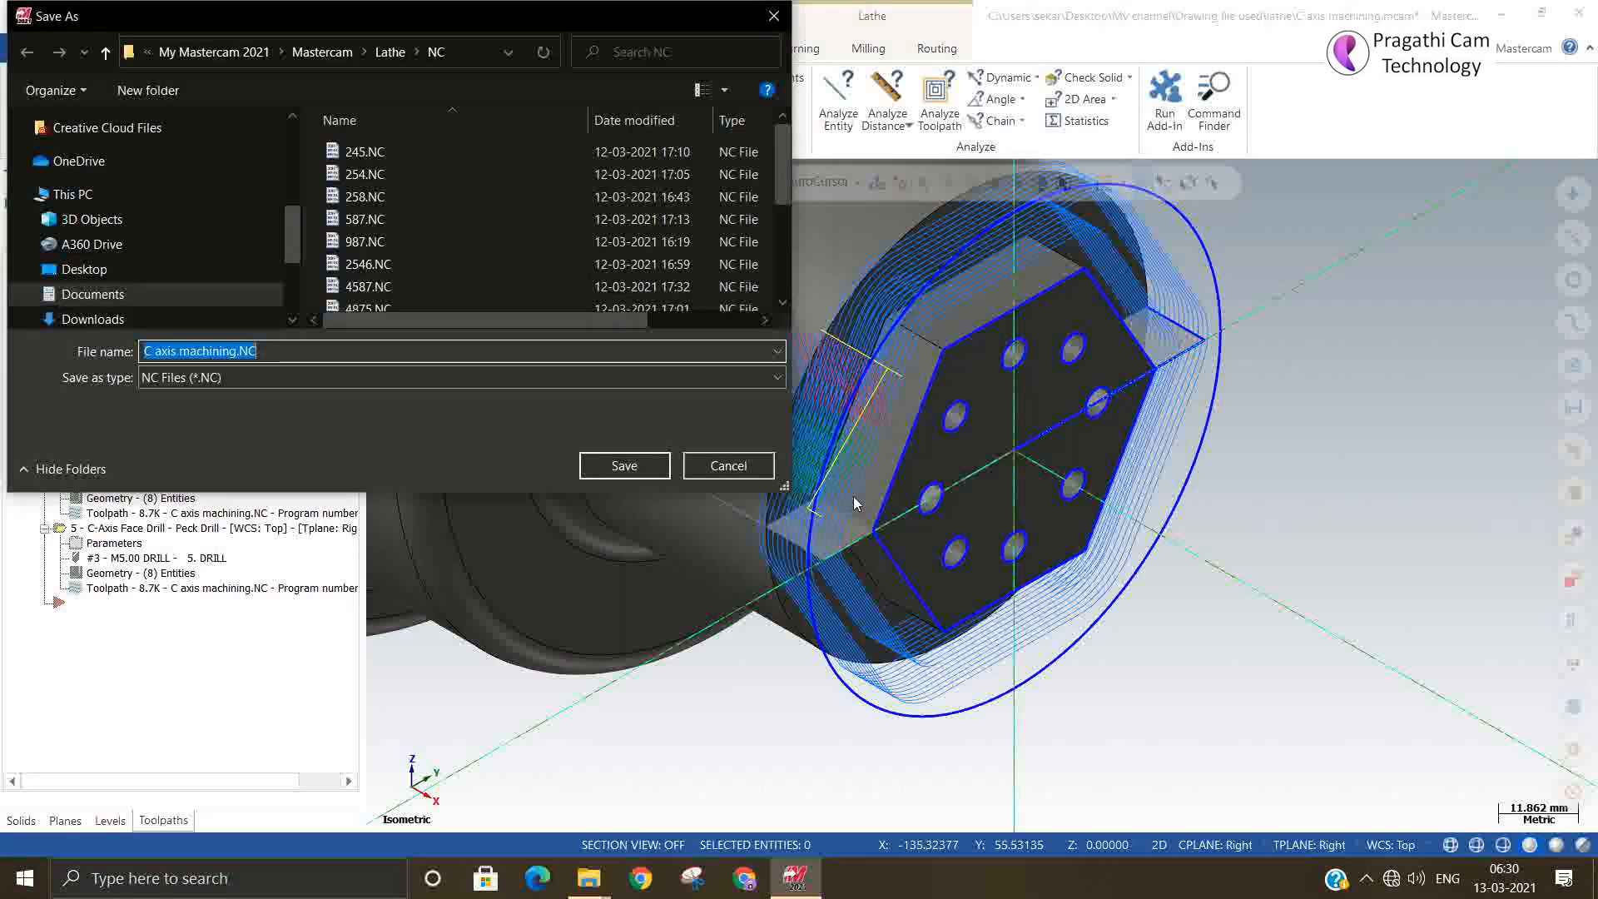
click(625, 466)
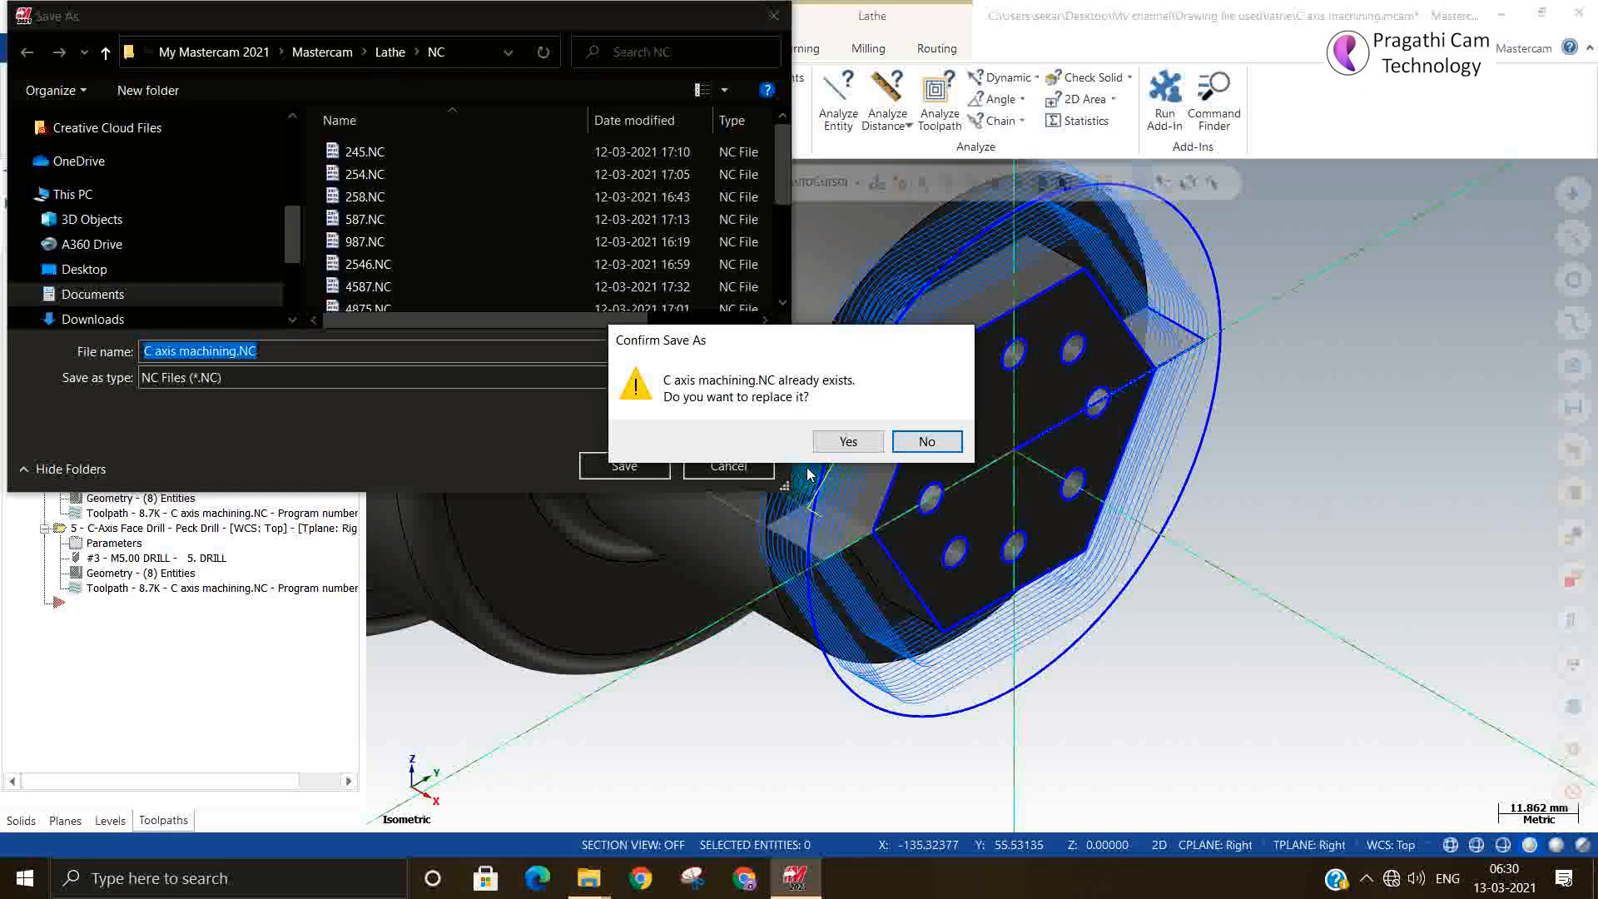
click(848, 441)
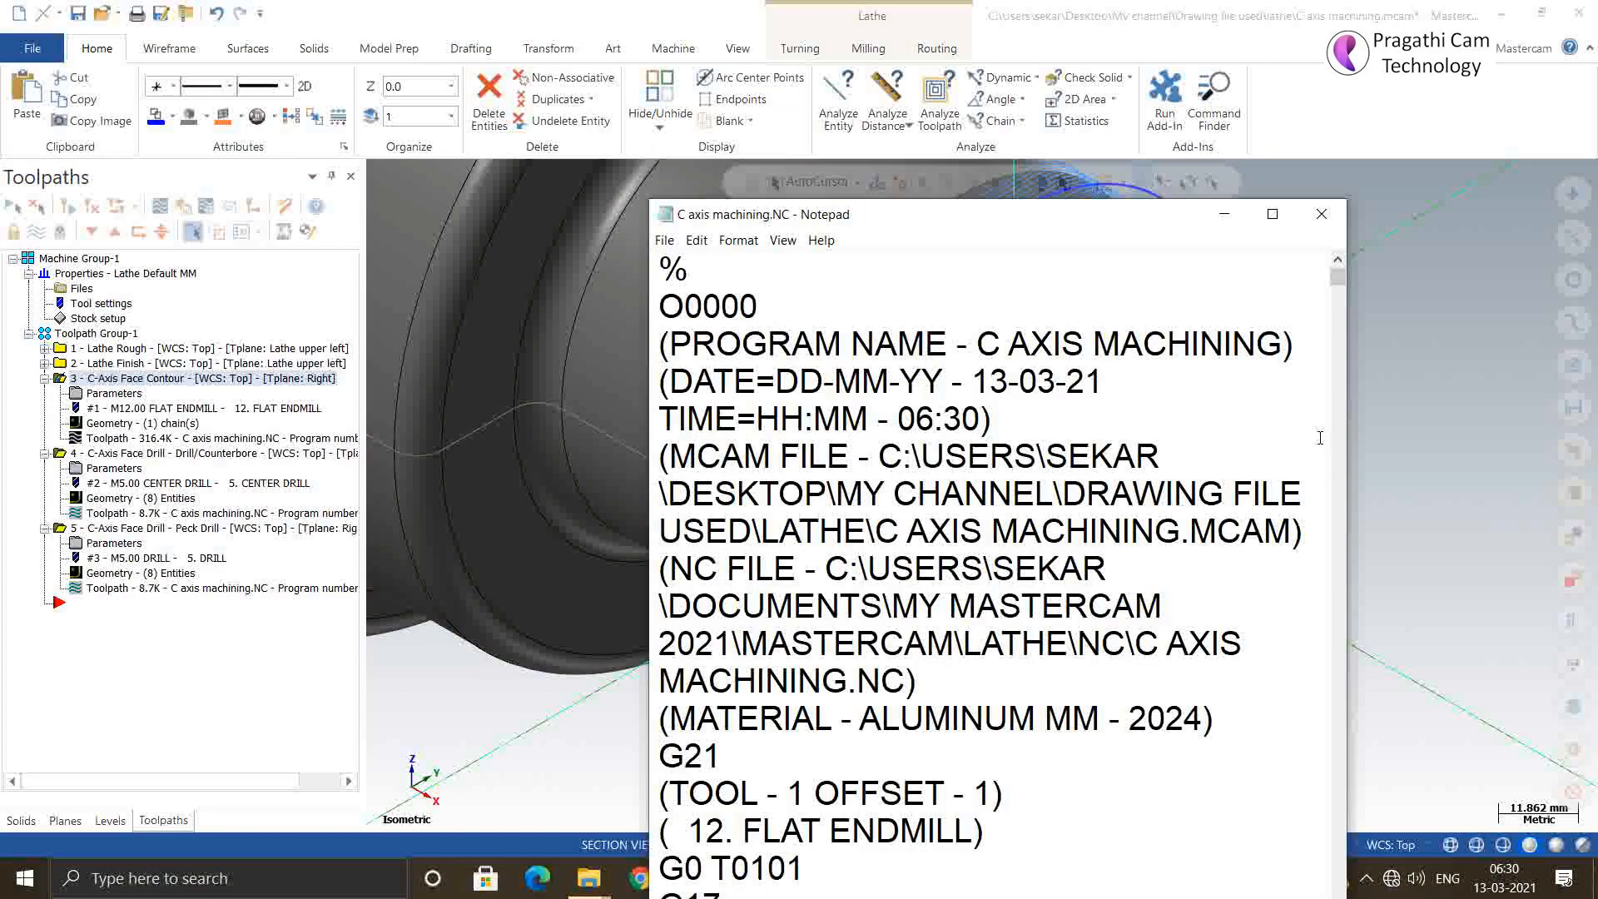
Examine the X and C moves in the posted face contour code and close the file
click(1272, 214)
scroll(989, 570, down, 13)
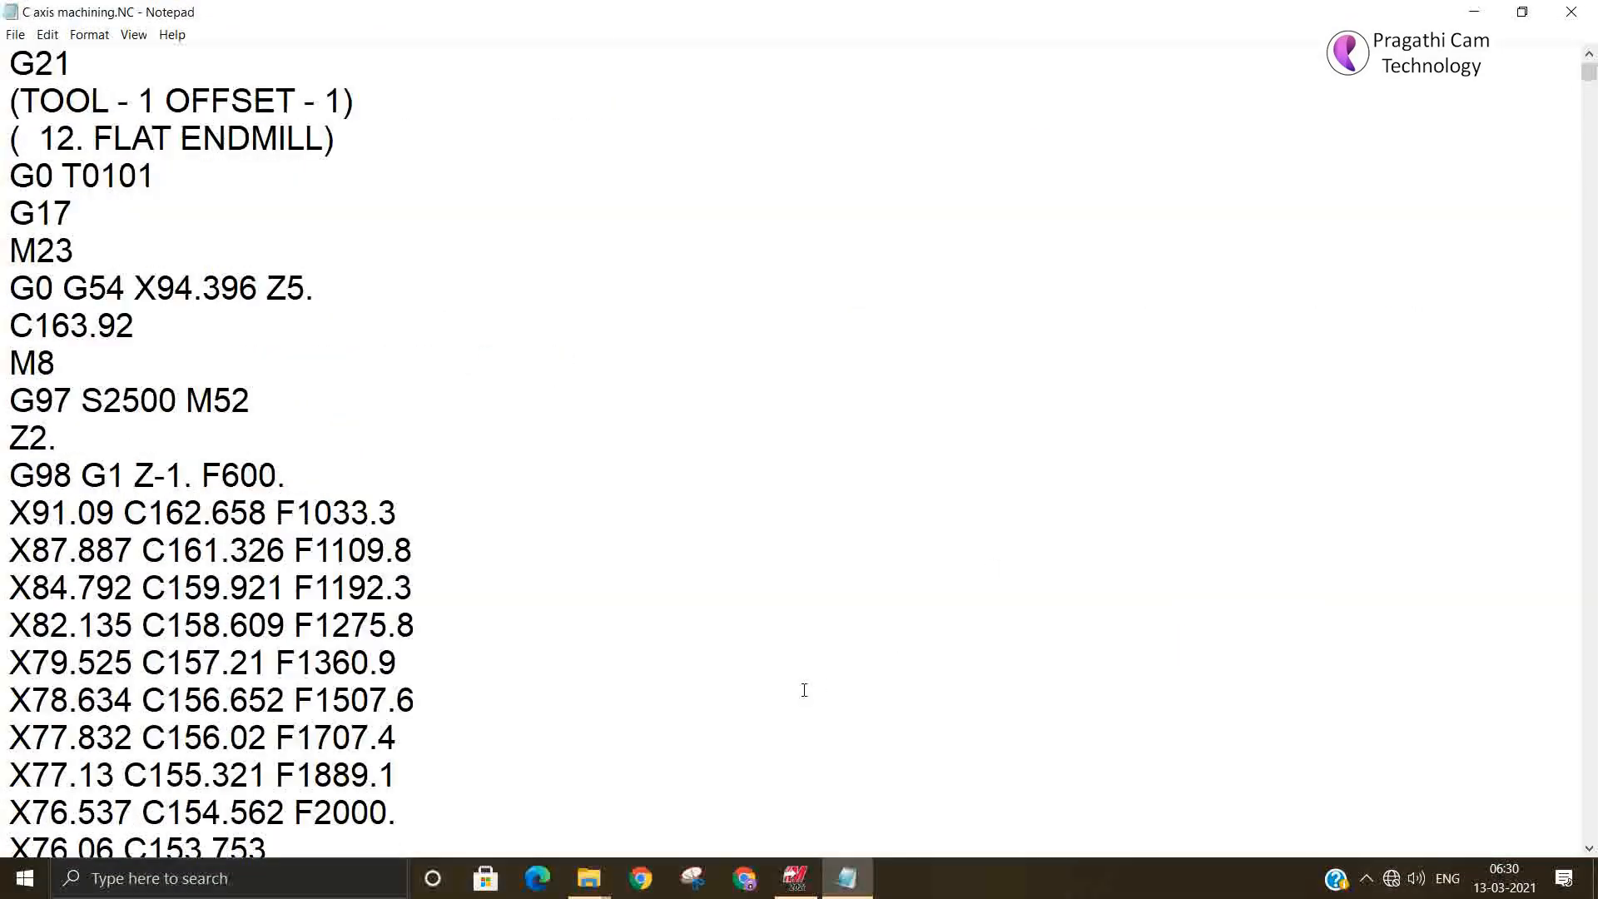
scroll(803, 694, down, 8)
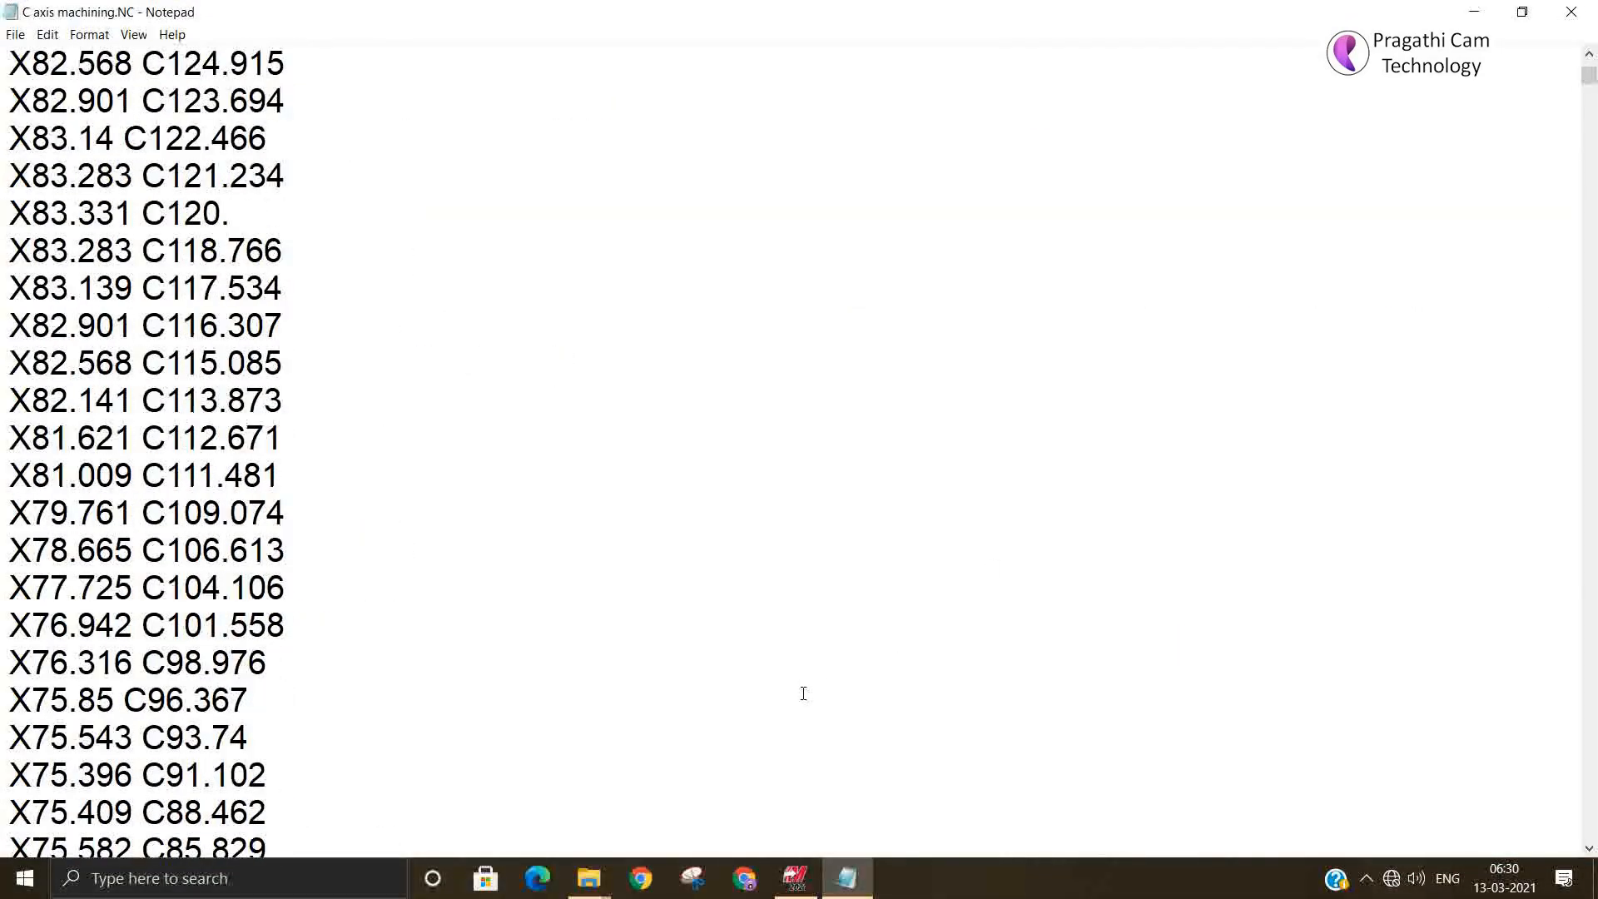
click(1571, 12)
Set the face contour's rotation type to Y axis and post only that operation as C axis machining.NC, replacing the existing file
click(92, 395)
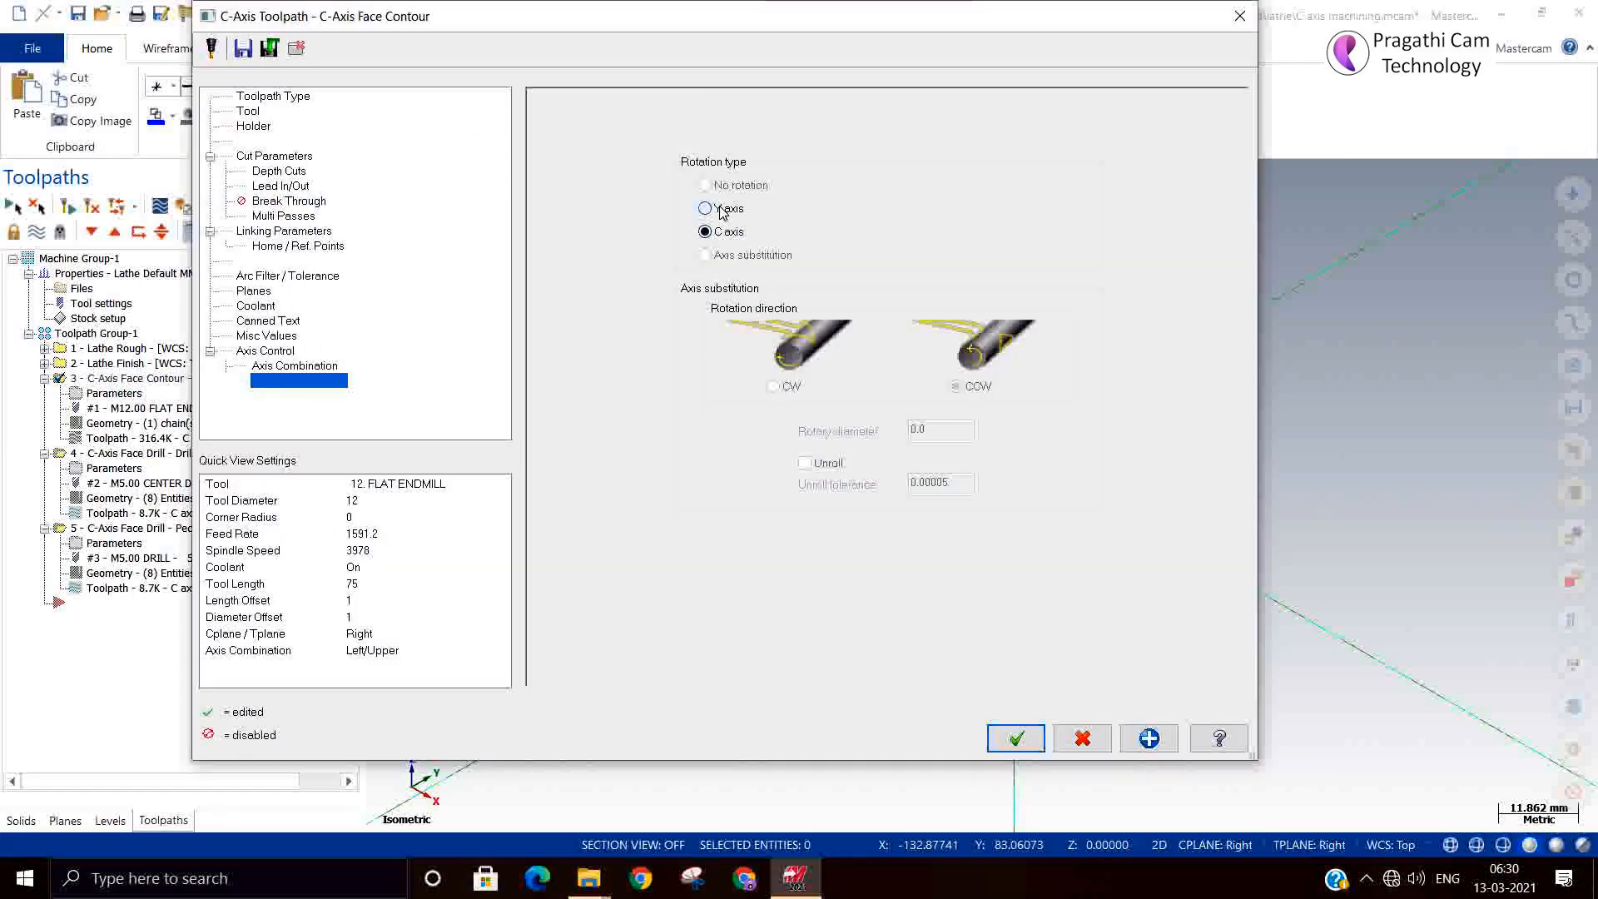
click(1016, 738)
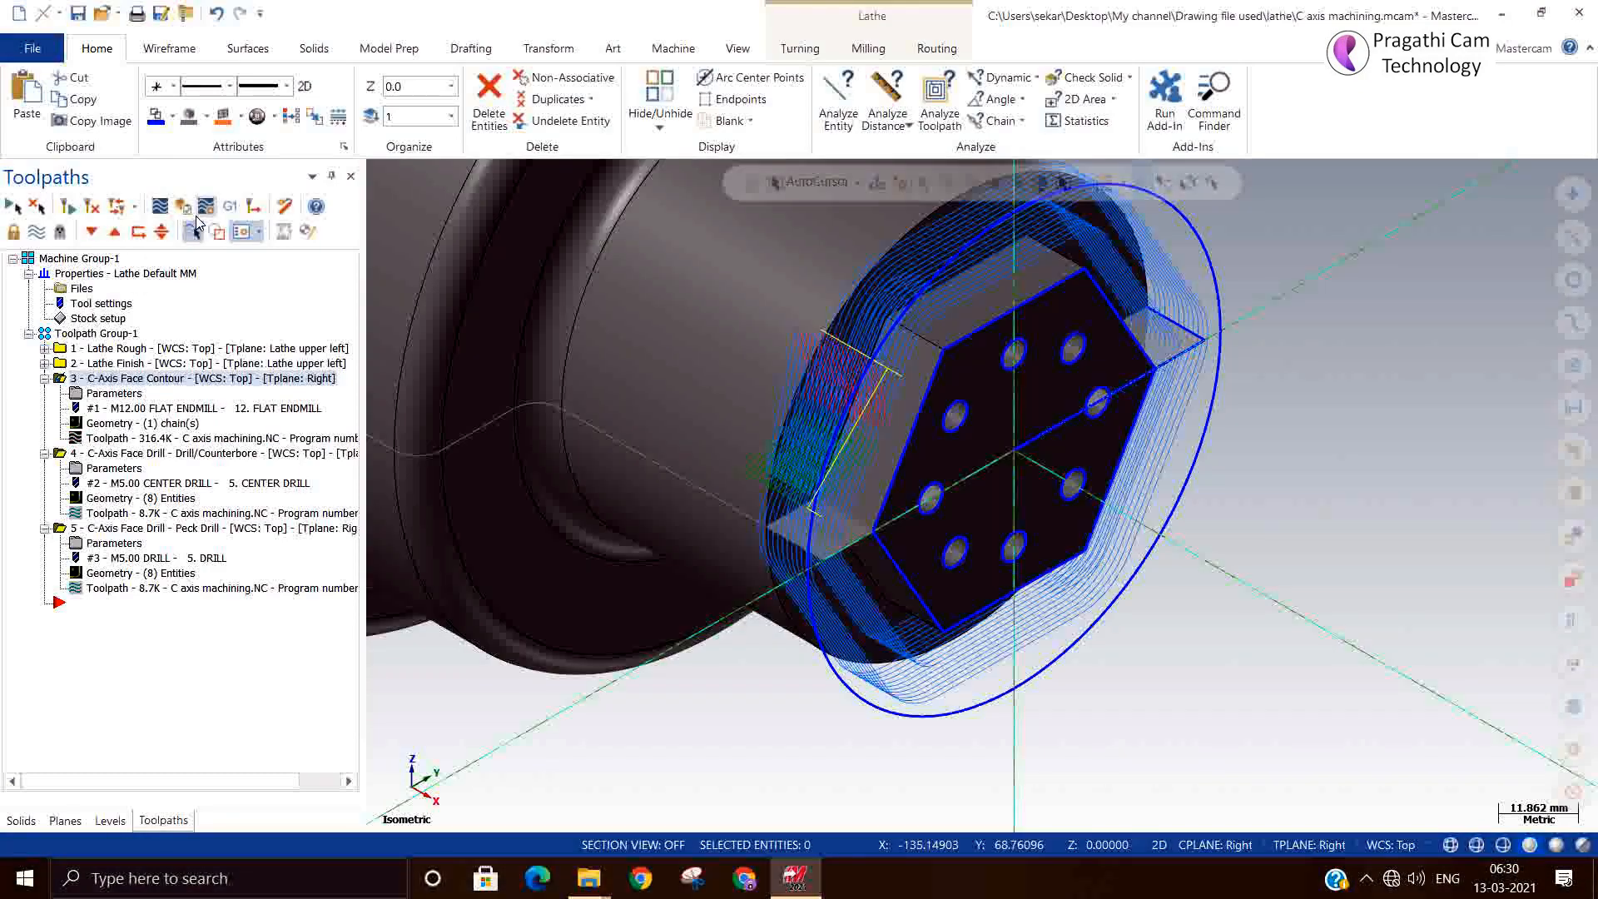
click(230, 205)
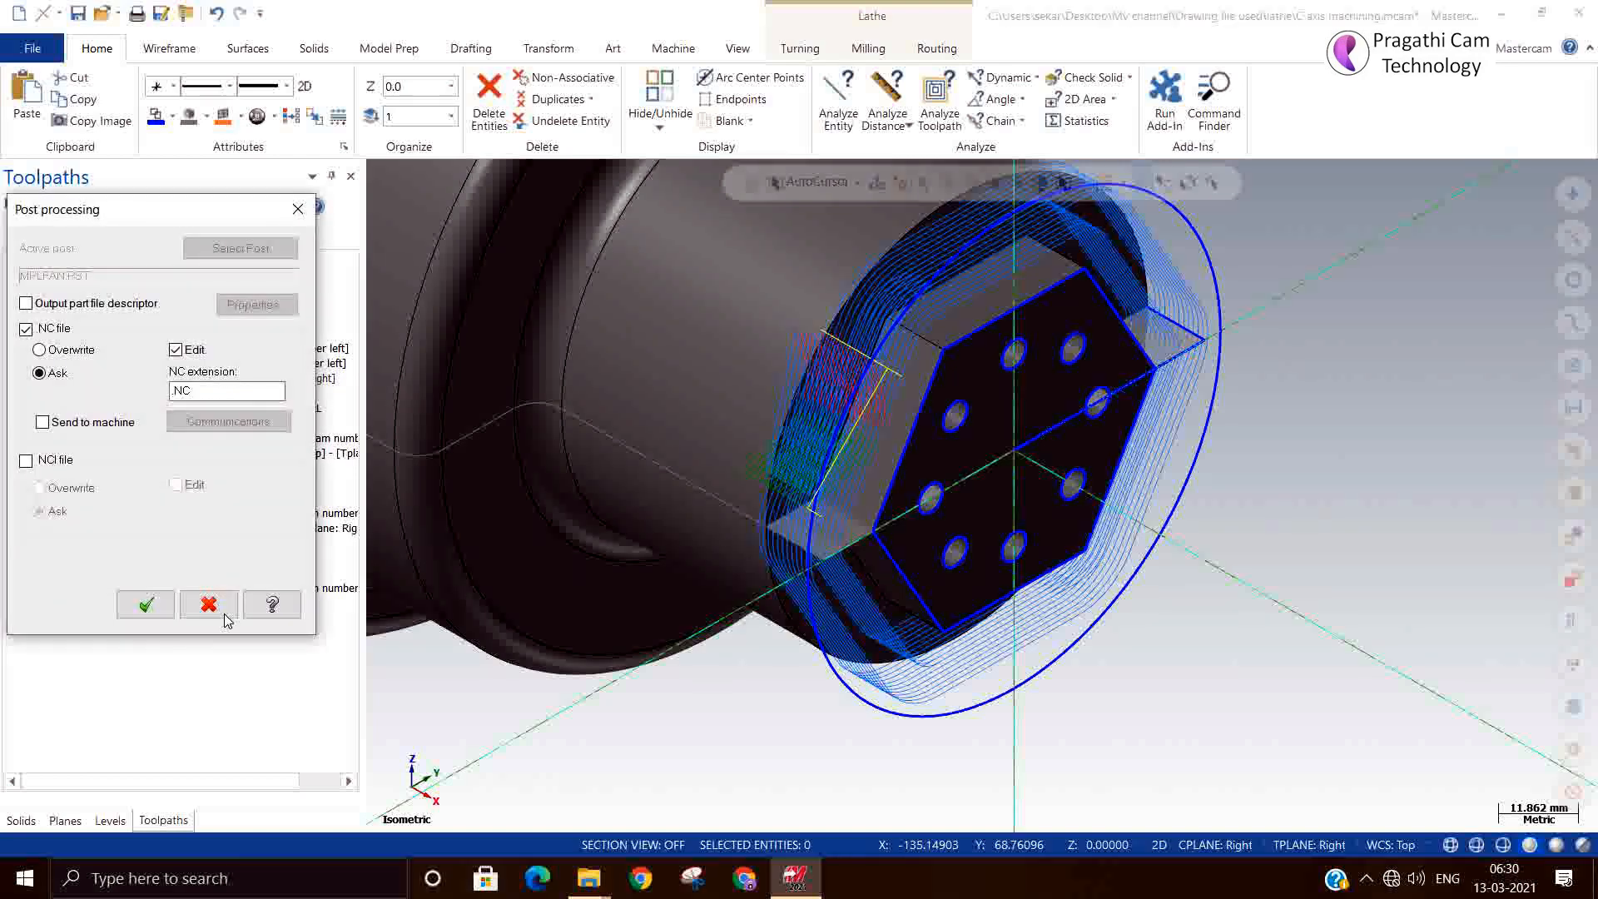
click(146, 604)
click(870, 492)
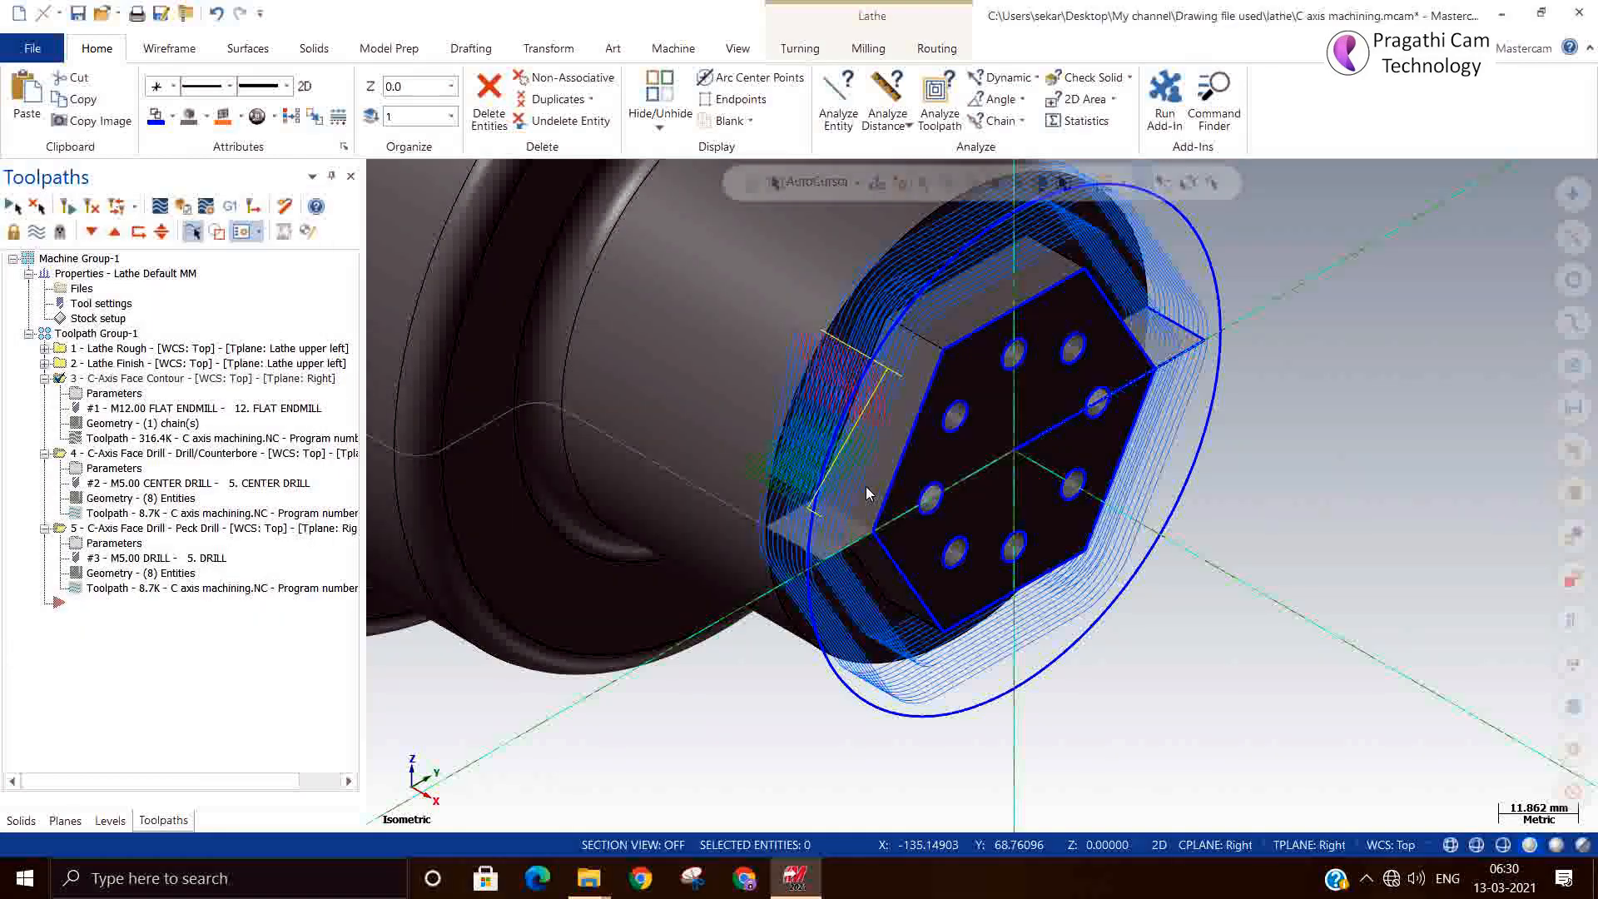
click(621, 458)
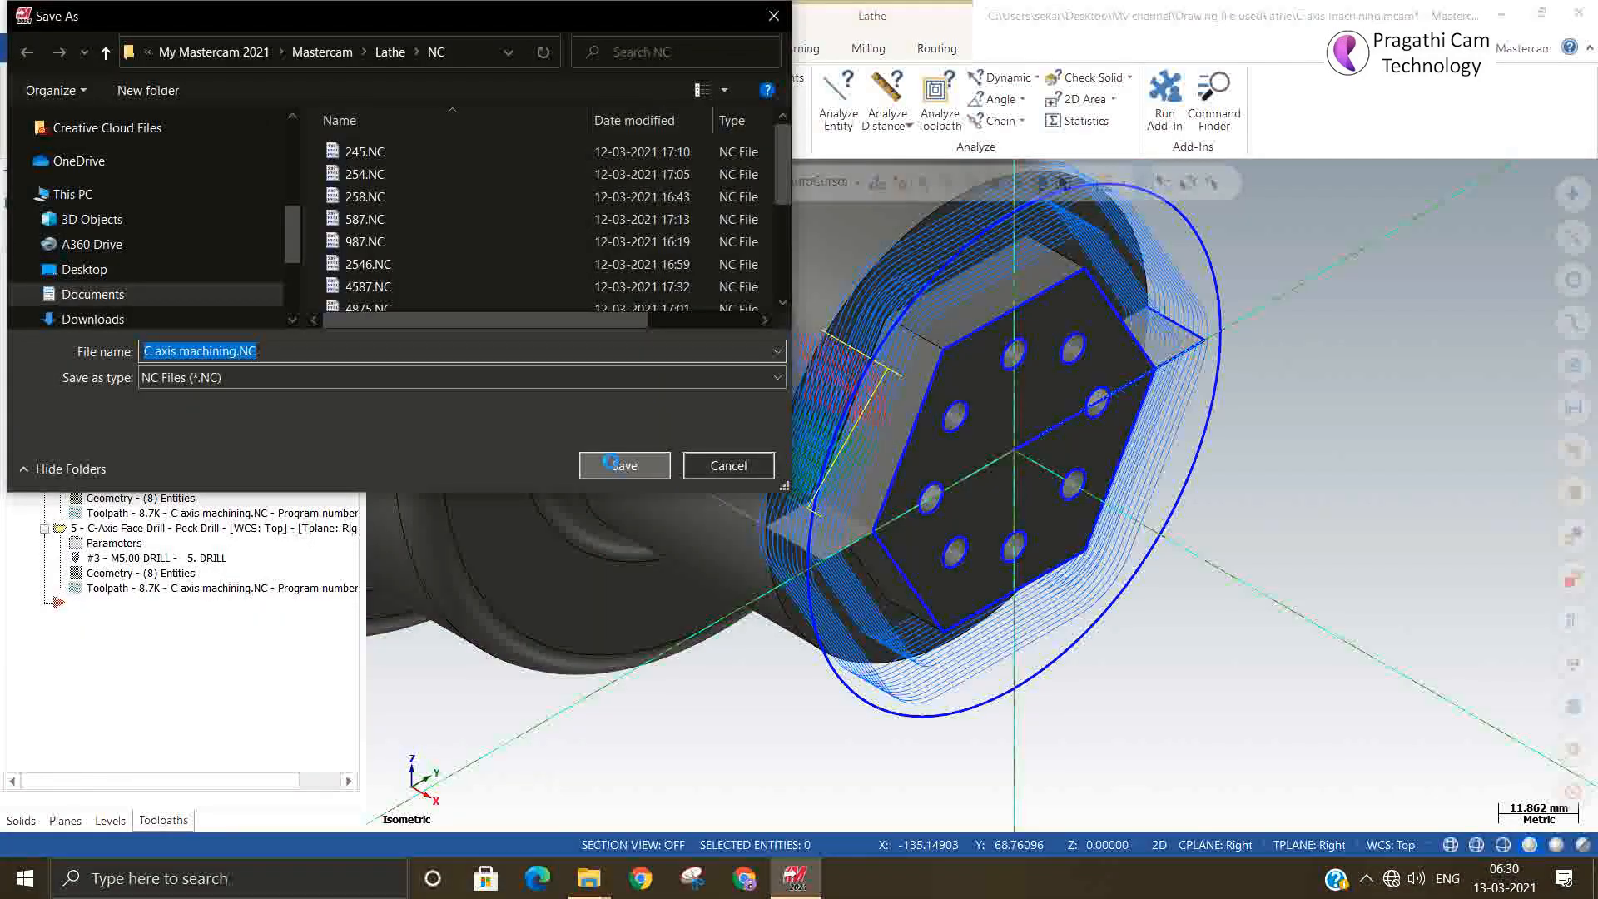
click(821, 442)
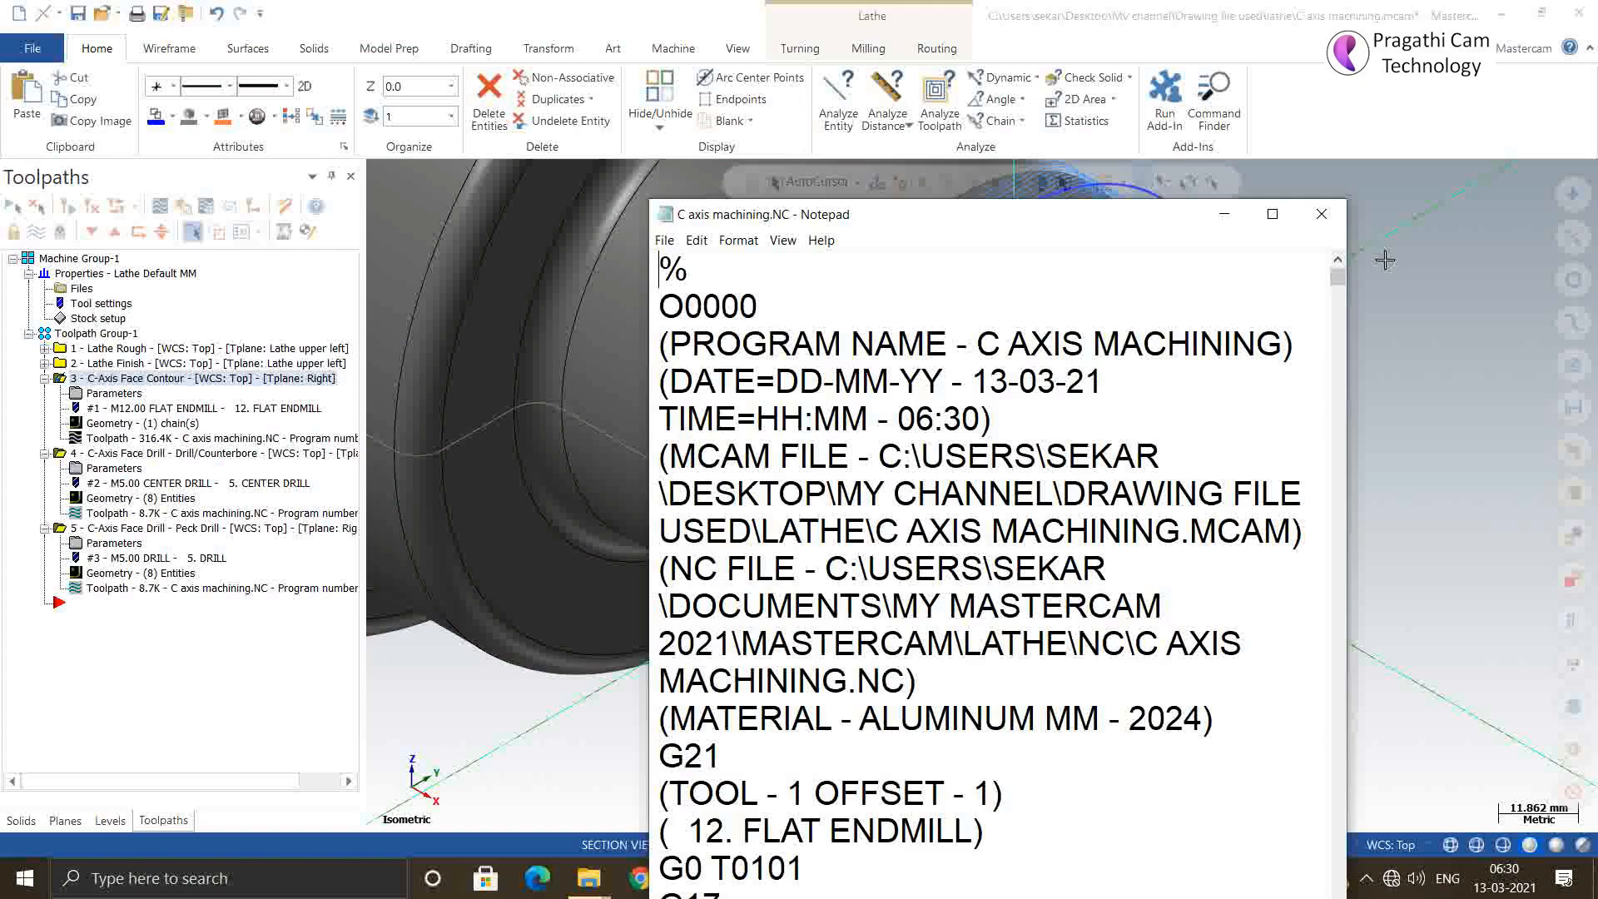
Examine the X and Y moves and arcs in the posted Y axis face contour code and close the file
click(1272, 215)
scroll(749, 541, down, 5)
scroll(695, 636, down, 12)
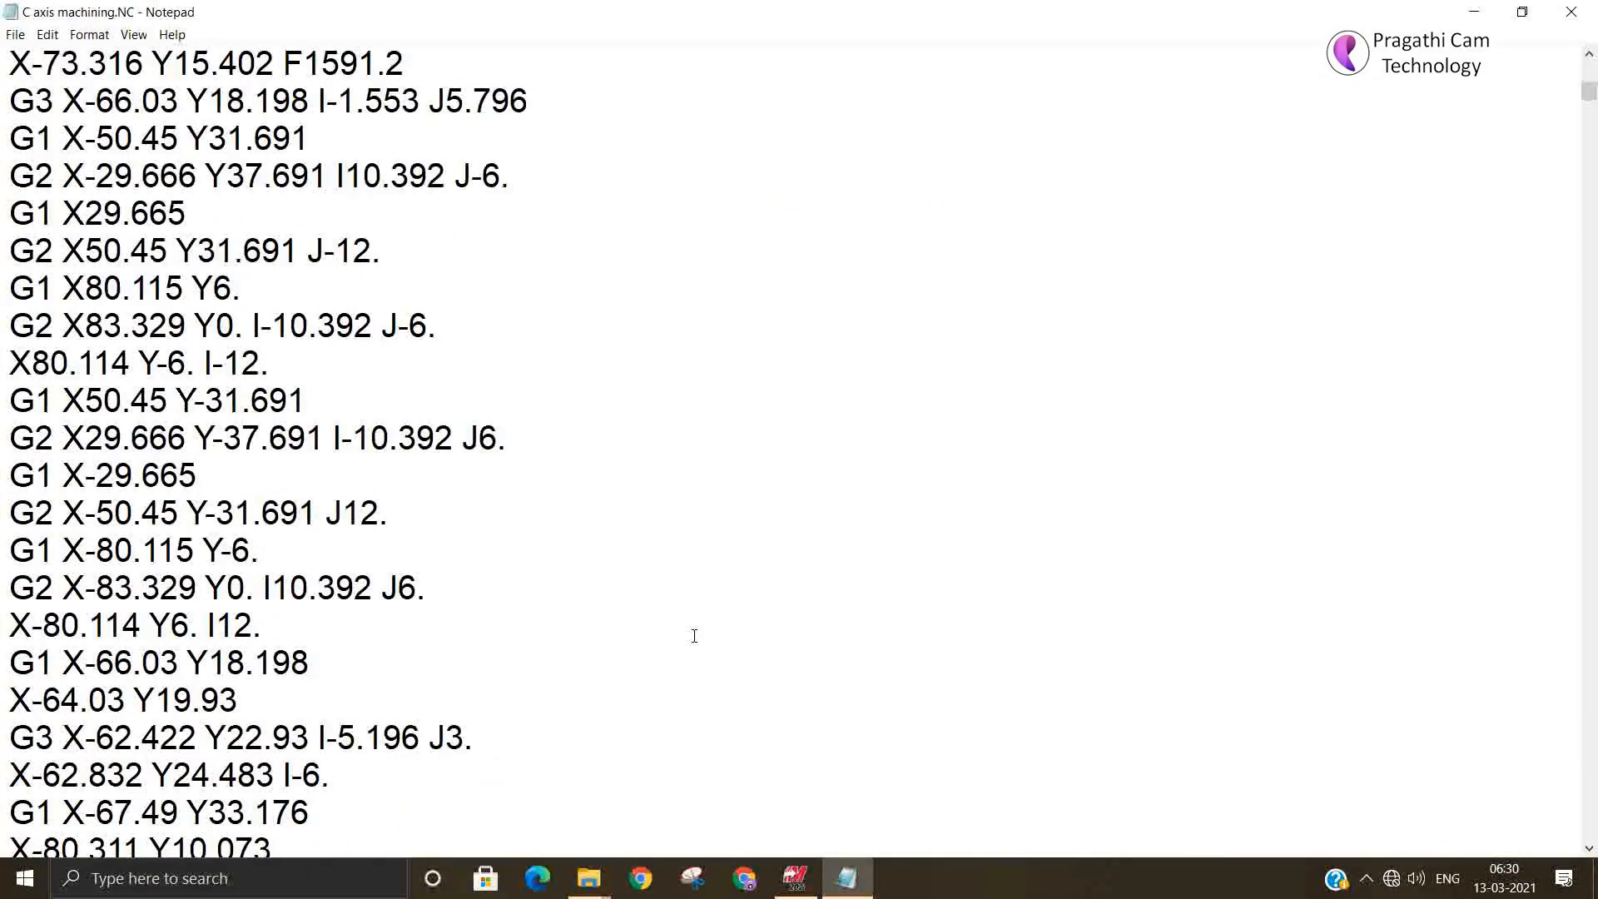
scroll(691, 636, down, 20)
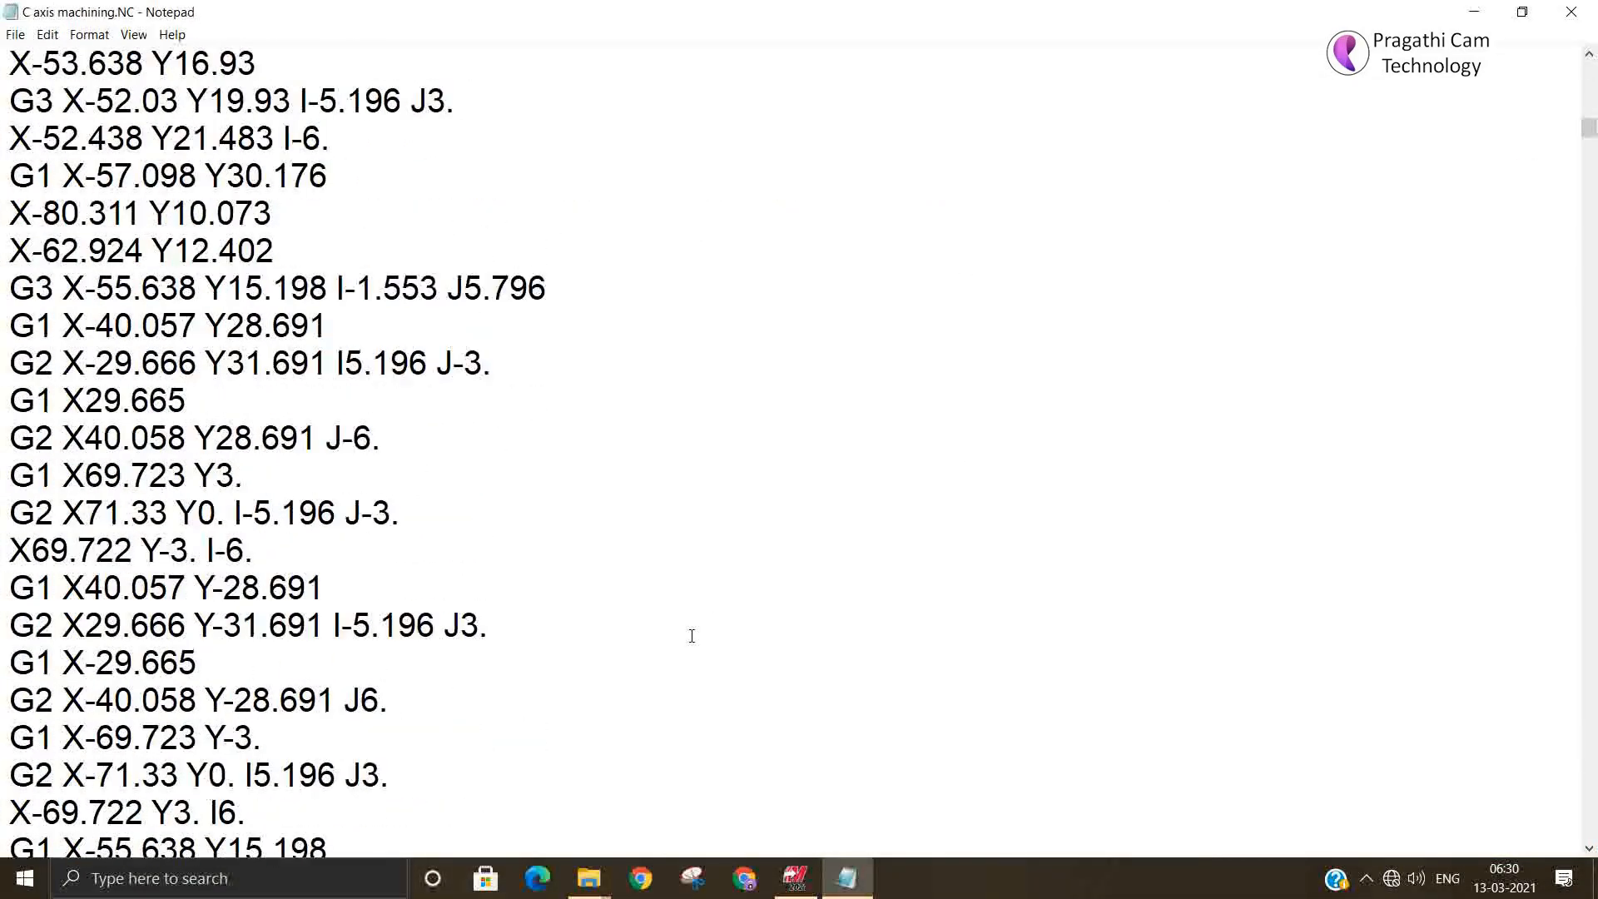
scroll(694, 634, down, 16)
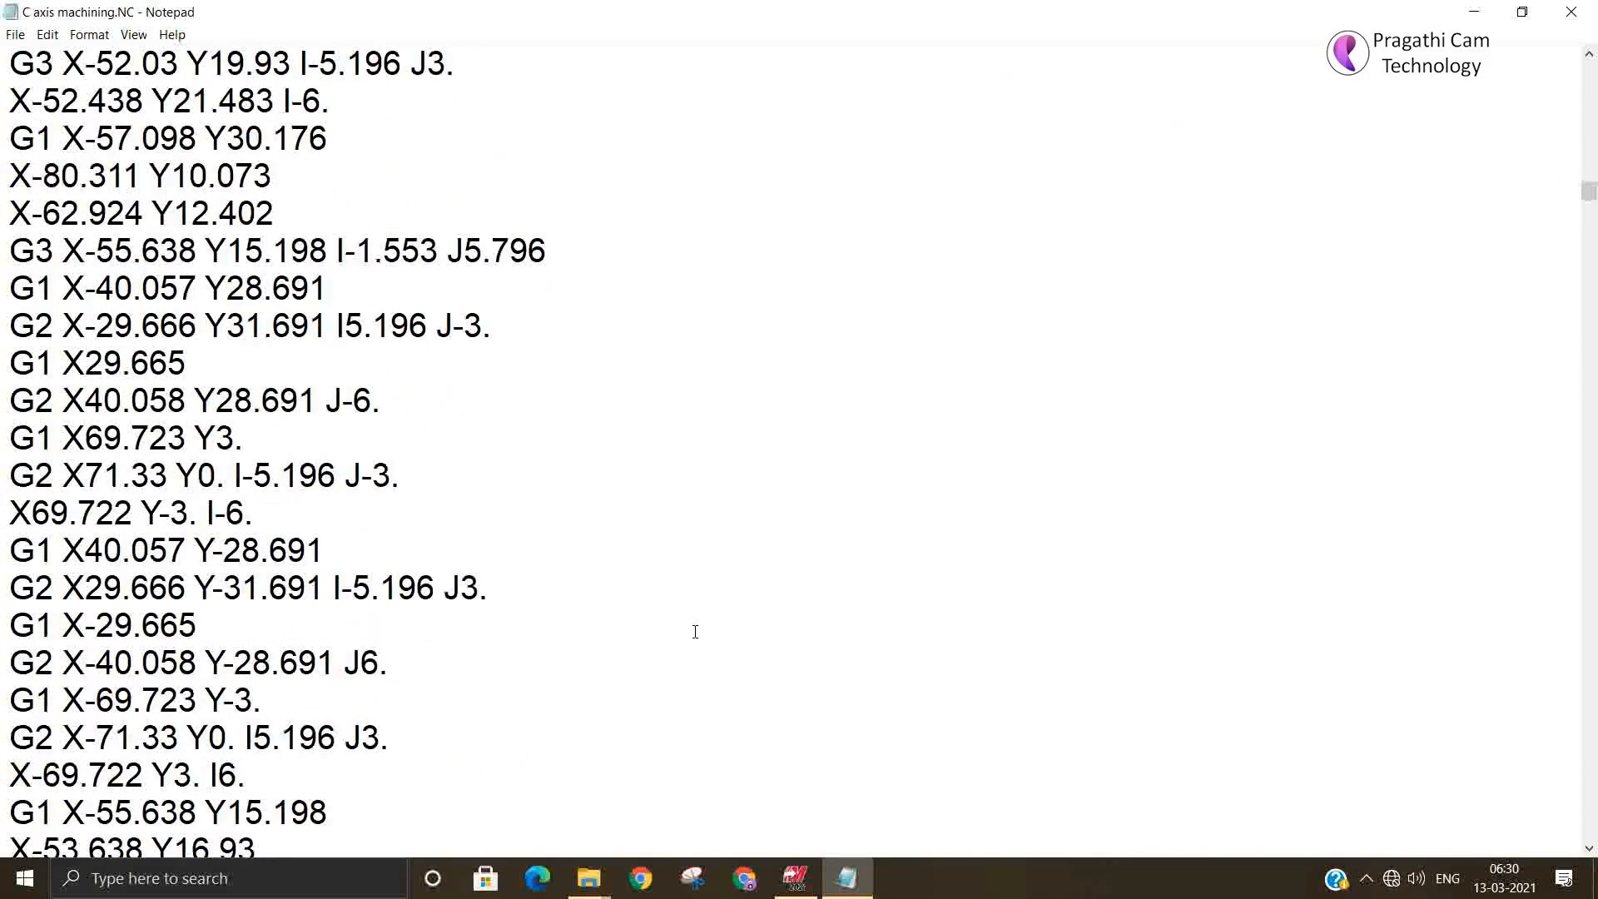
click(1571, 11)
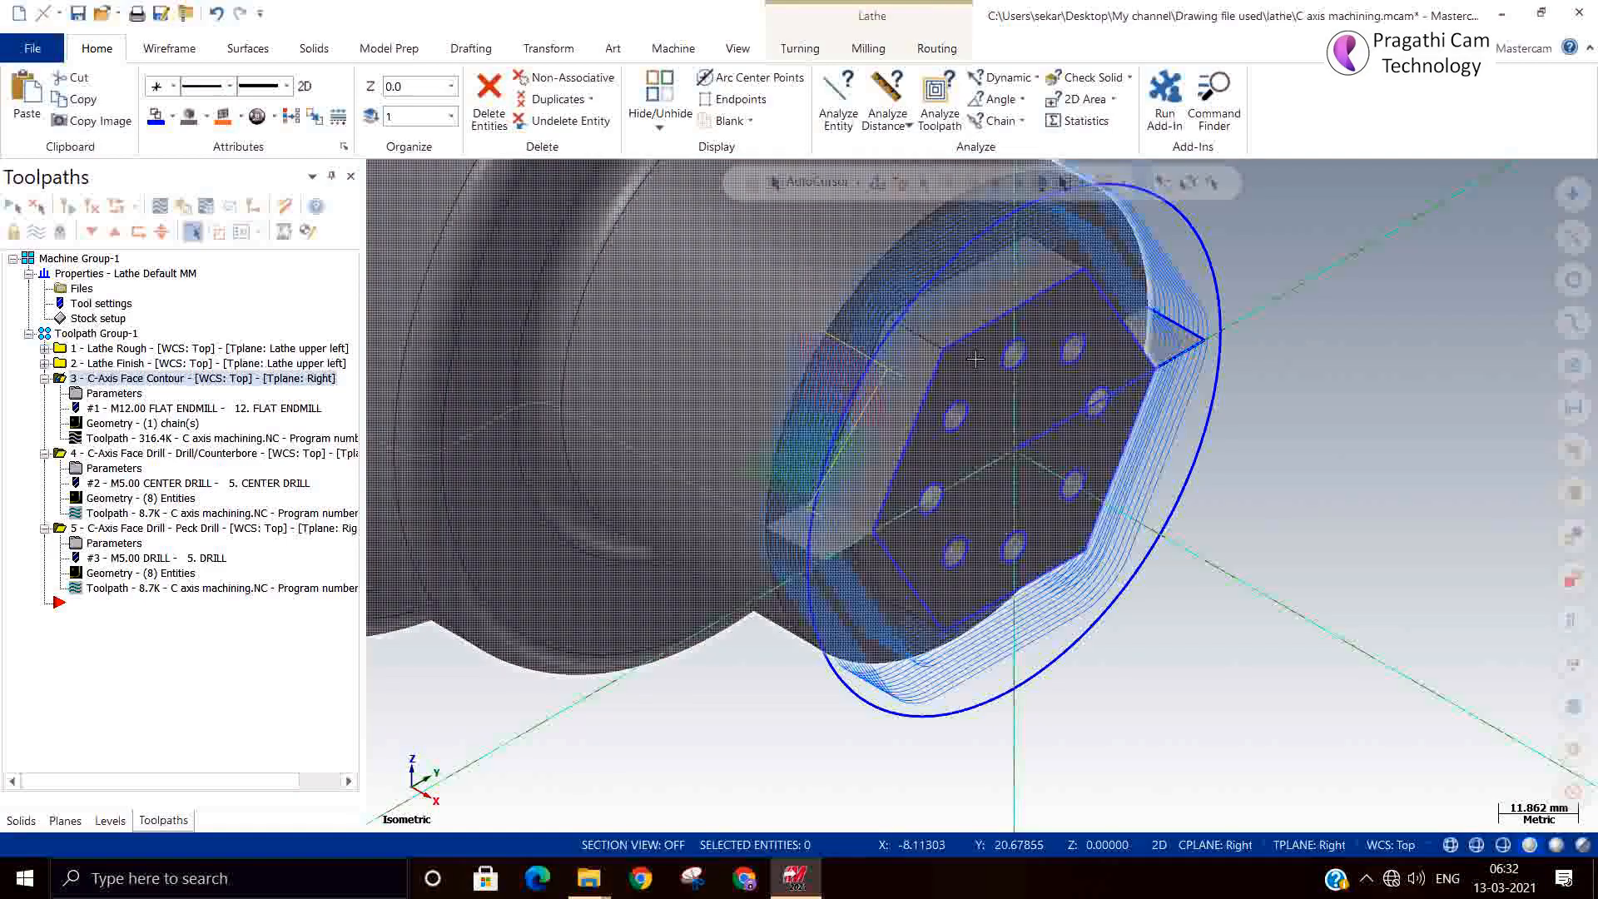
scroll(1000, 398, down, 3)
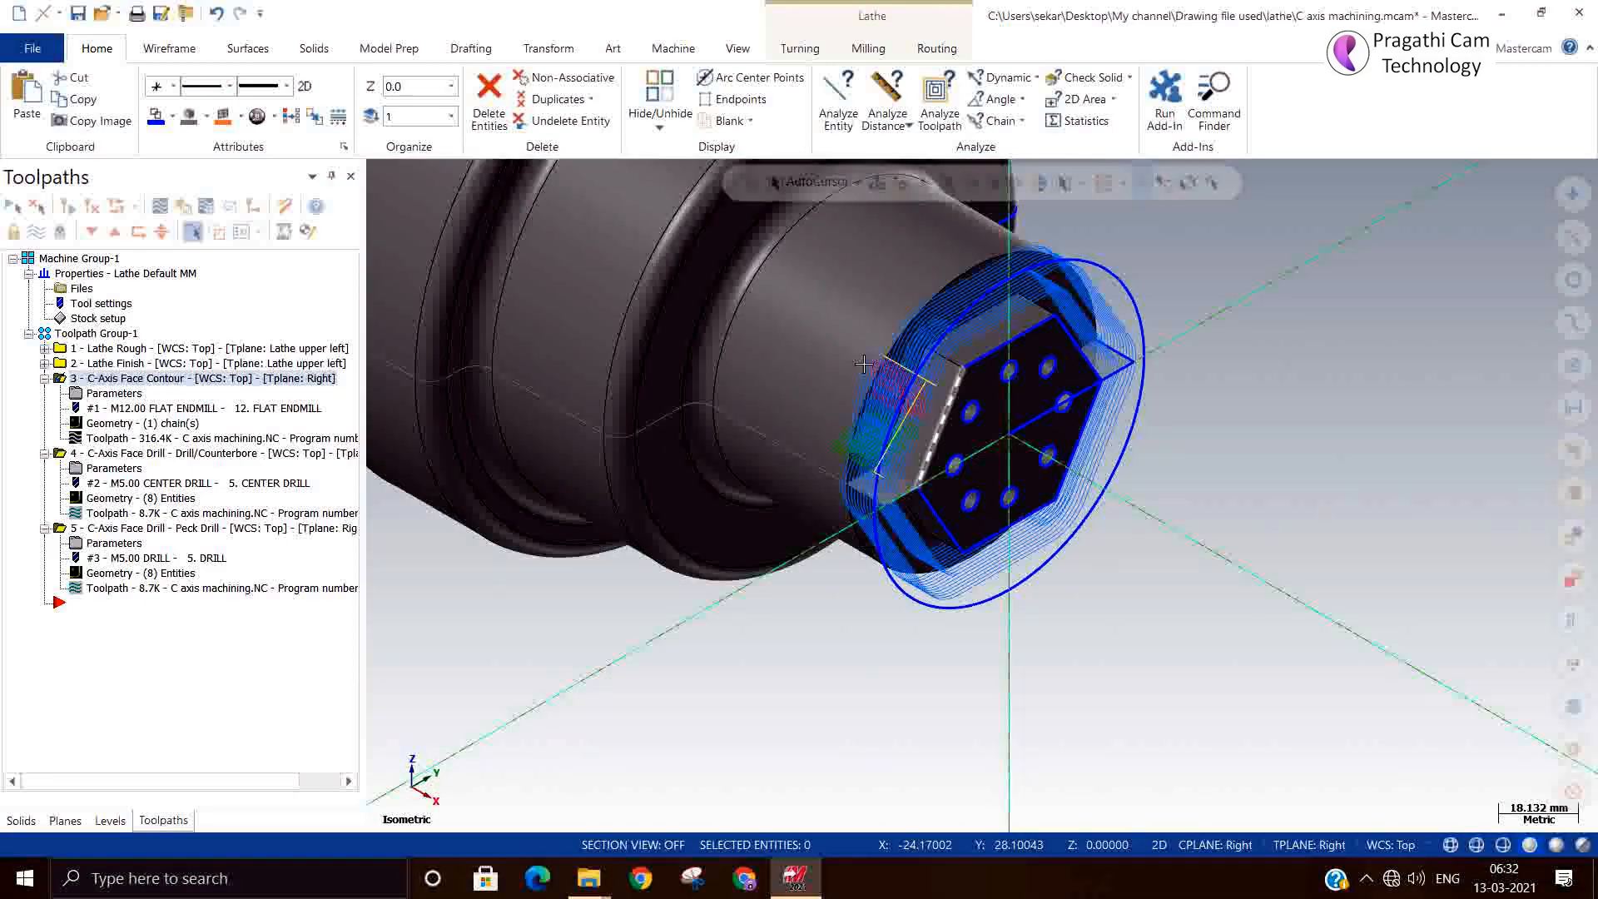
scroll(845, 663, down, 3)
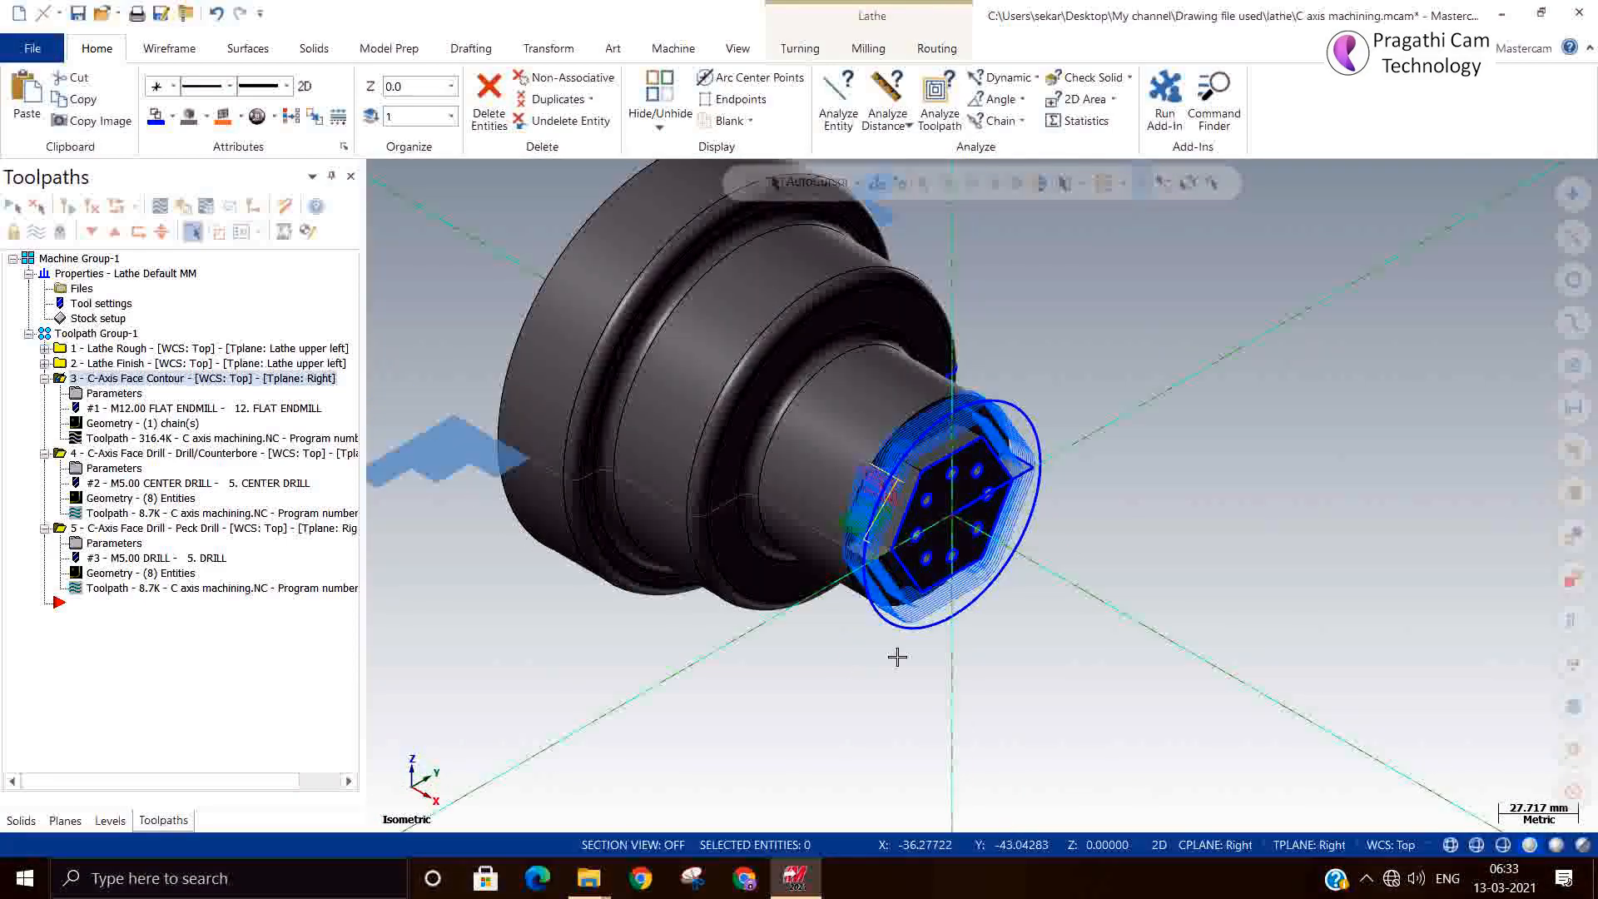